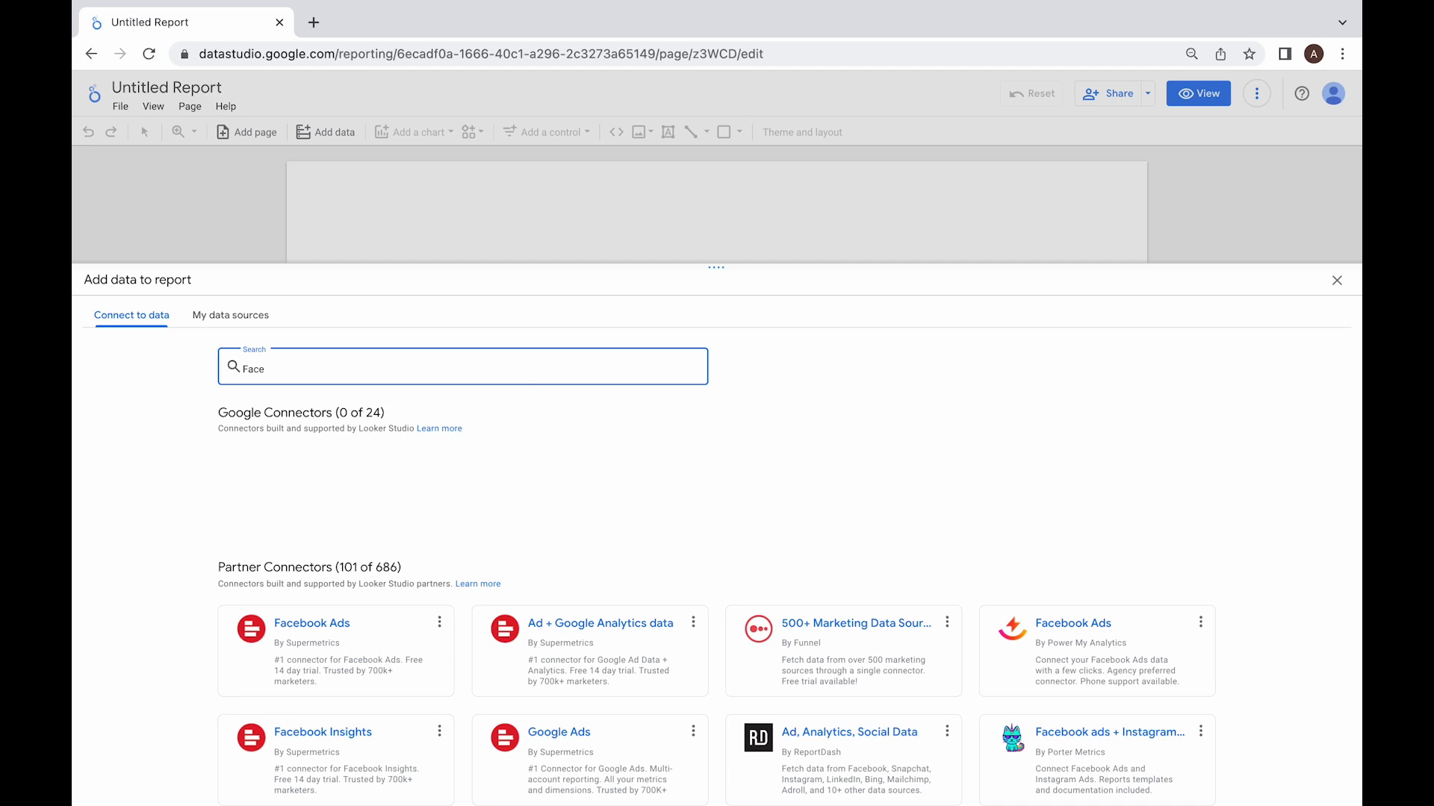
- Choose the Supermetrics Facebook Ads connector and authorize its Facebook connection, allowing essential and optional cookies
{"action": "left_click", "coordinate": [396, 642]}
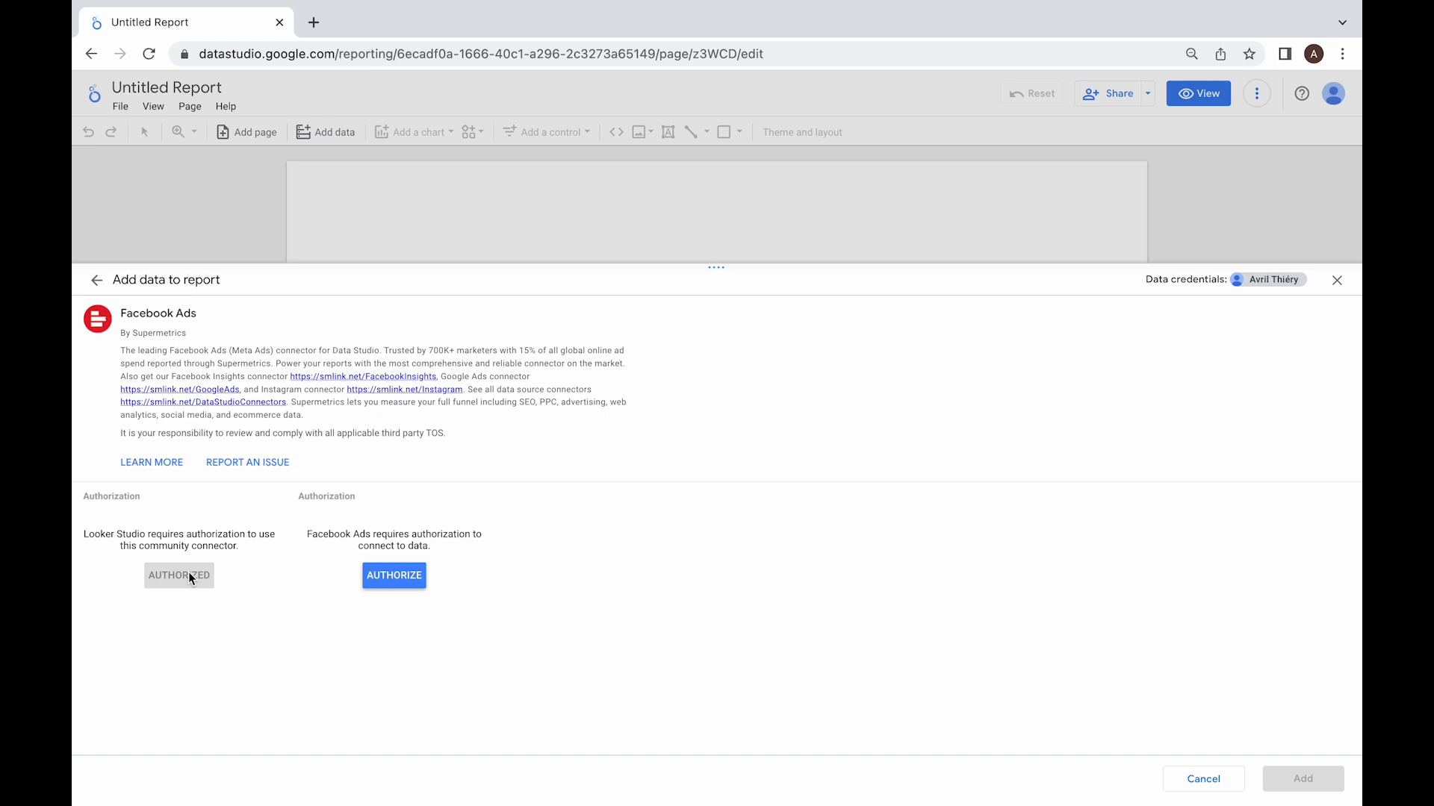
{"action": "left_click", "coordinate": [407, 586]}
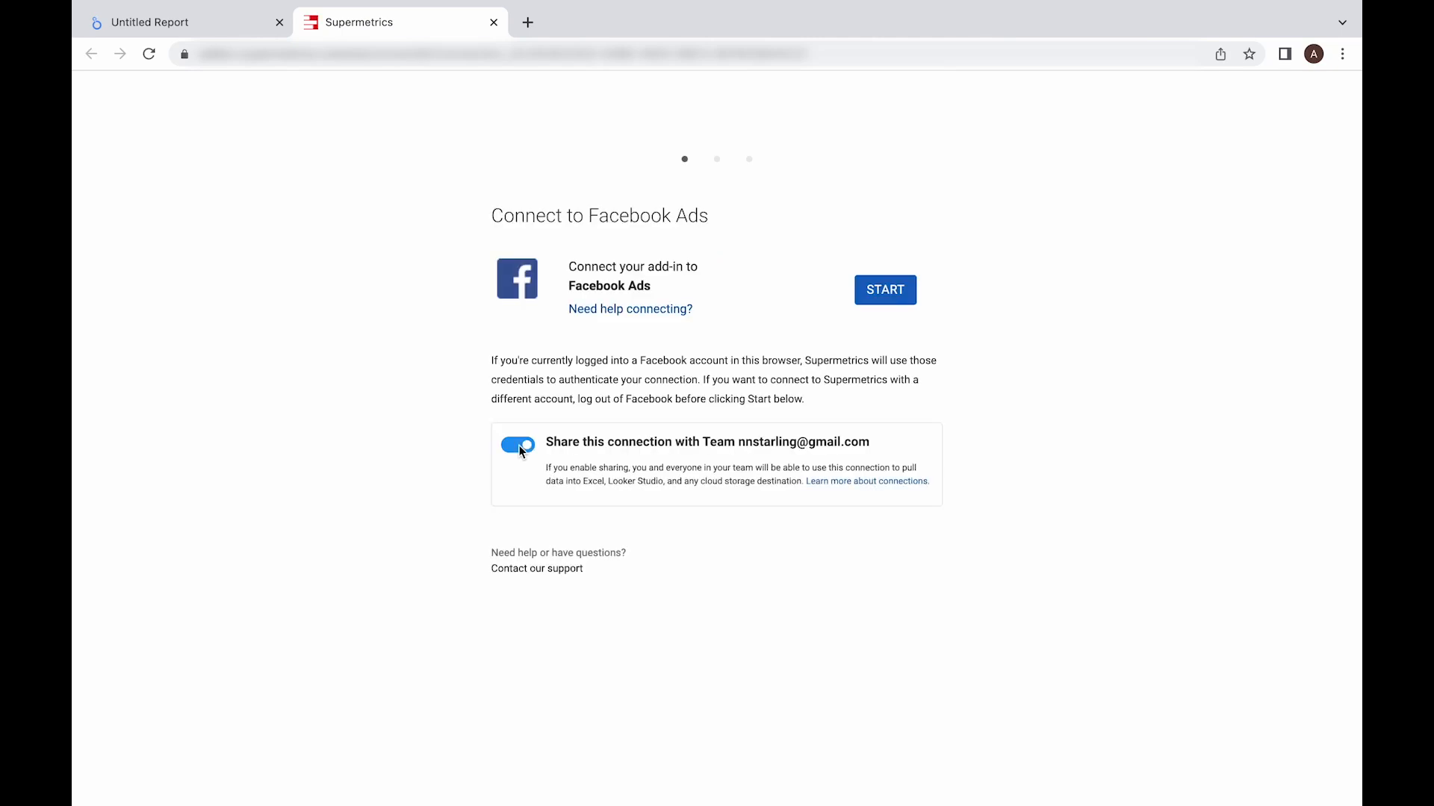
{"action": "left_click", "coordinate": [864, 301]}
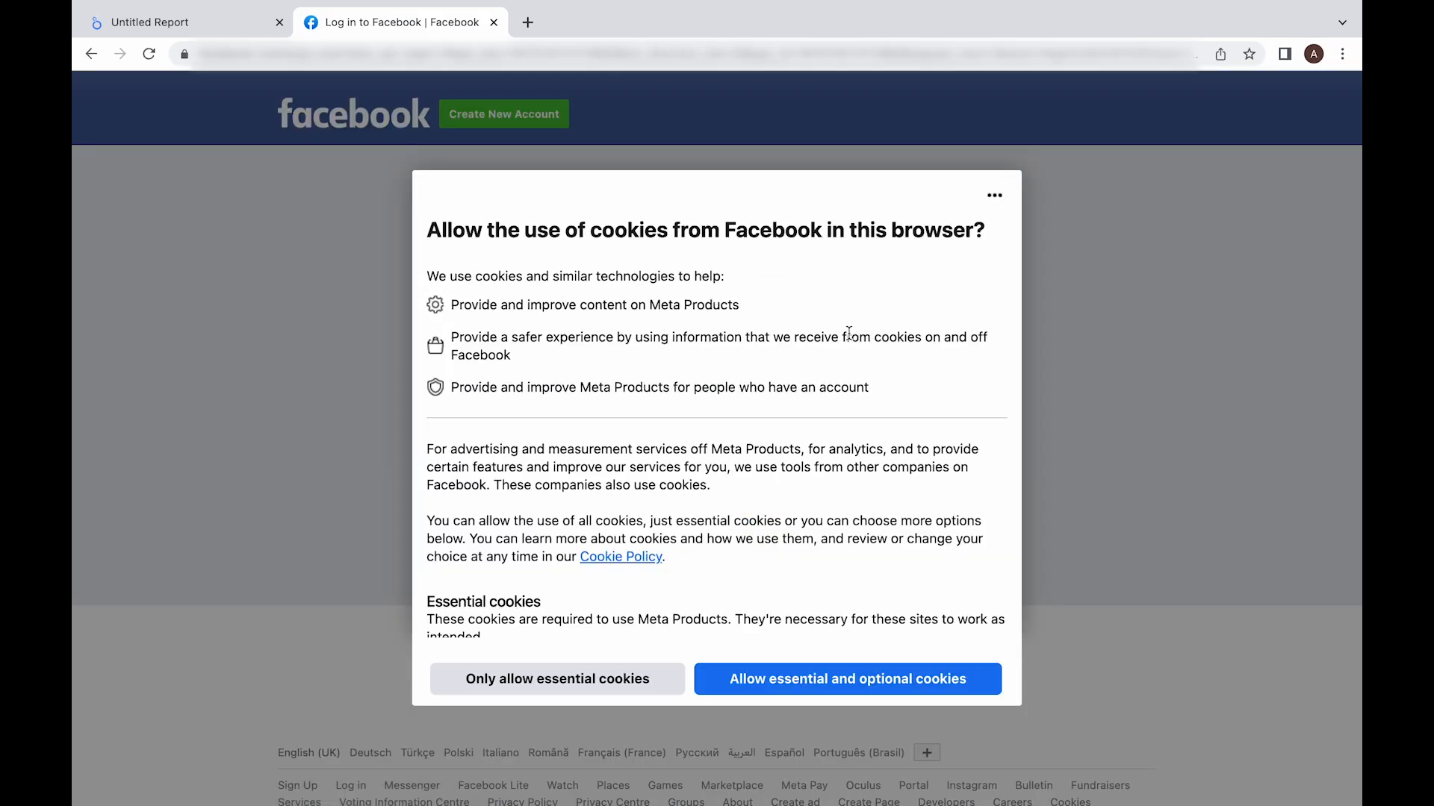
{"action": "left_click", "coordinate": [808, 686]}
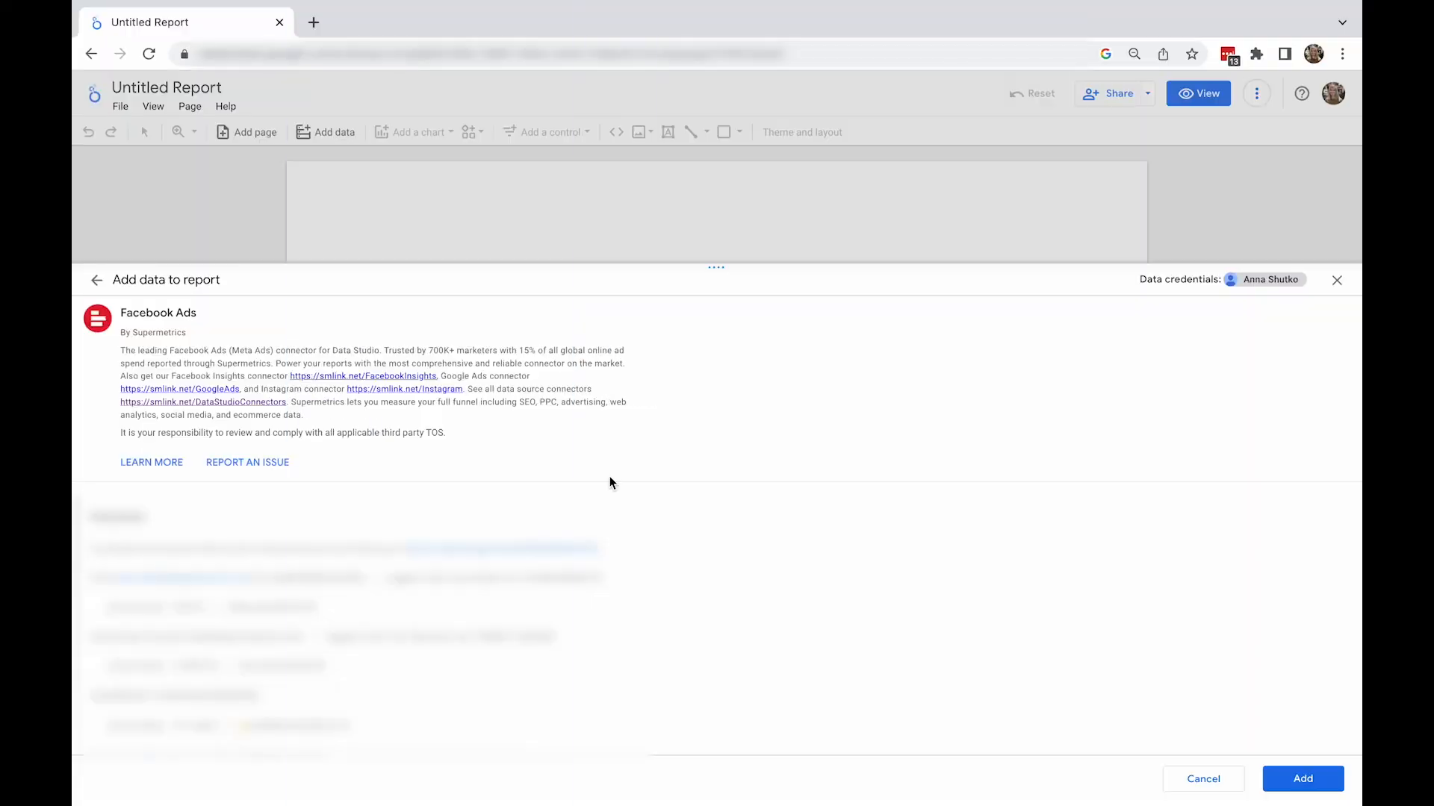
- Search the connector's accounts for "super" and select the Internal Data Team: Supermetrics Ads account
{"action": "scroll", "coordinate": [609, 483], "scroll_direction": "down", "scroll_amount": 10}
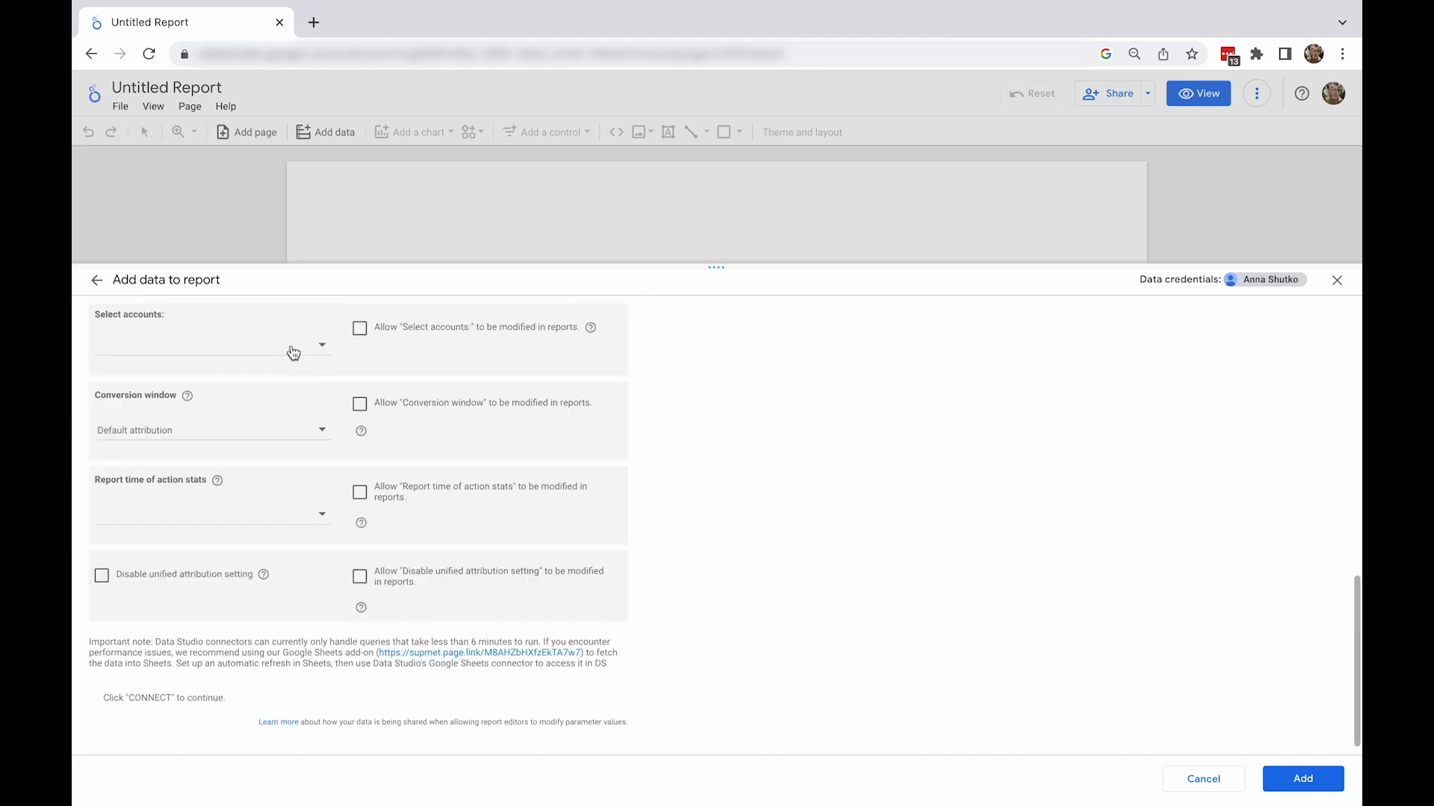
{"action": "left_click", "coordinate": [293, 352]}
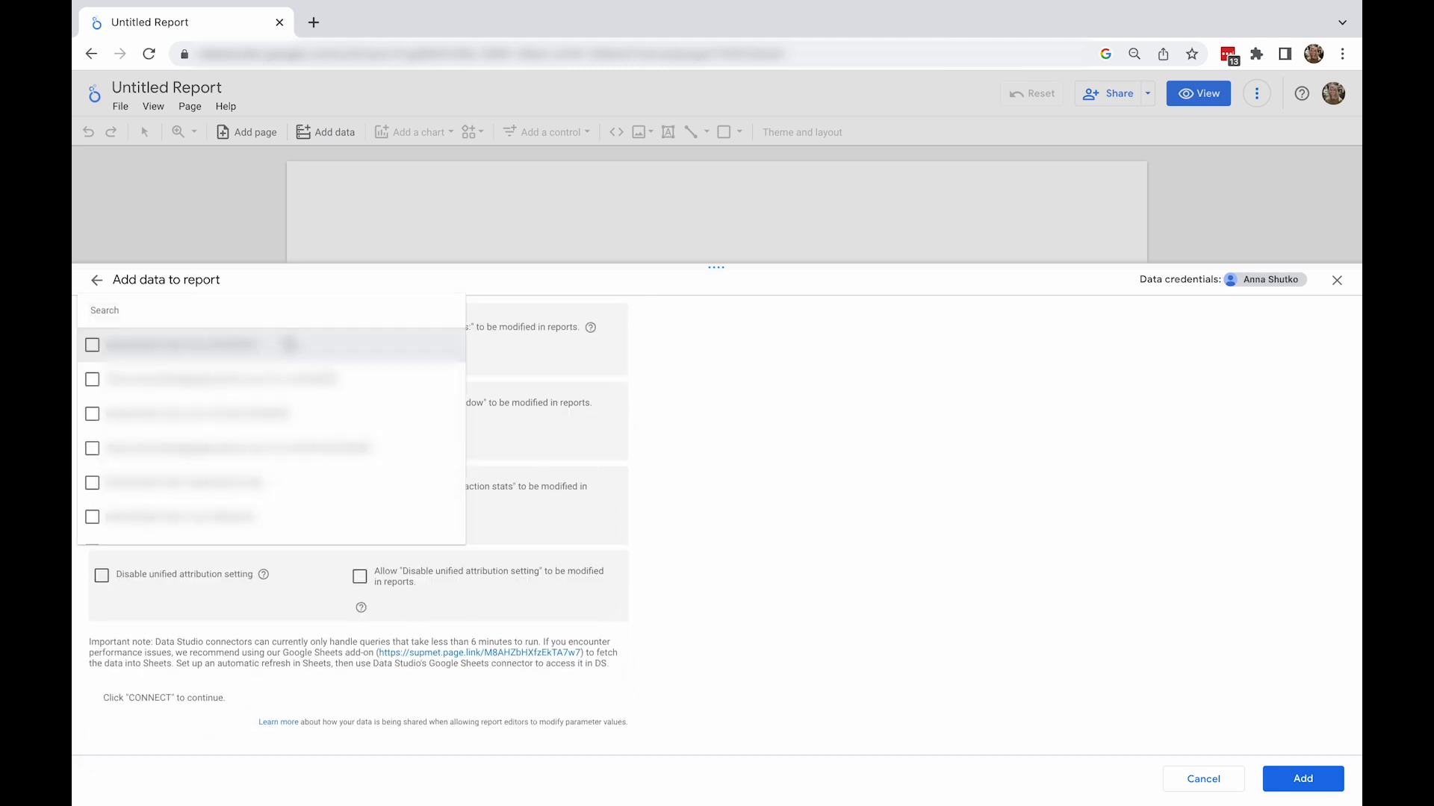
{"action": "type", "text": "super"}
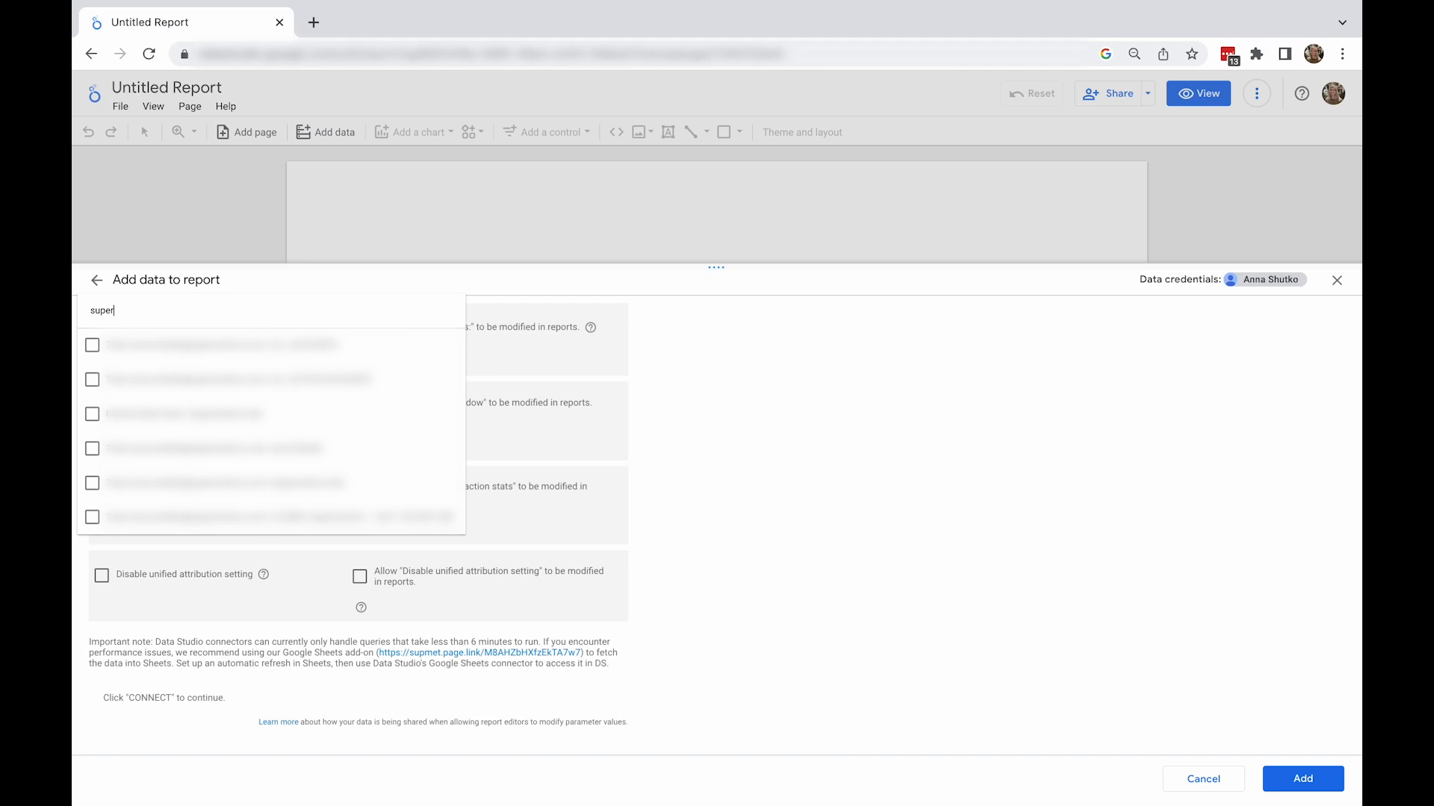
{"action": "left_click", "coordinate": [94, 483]}
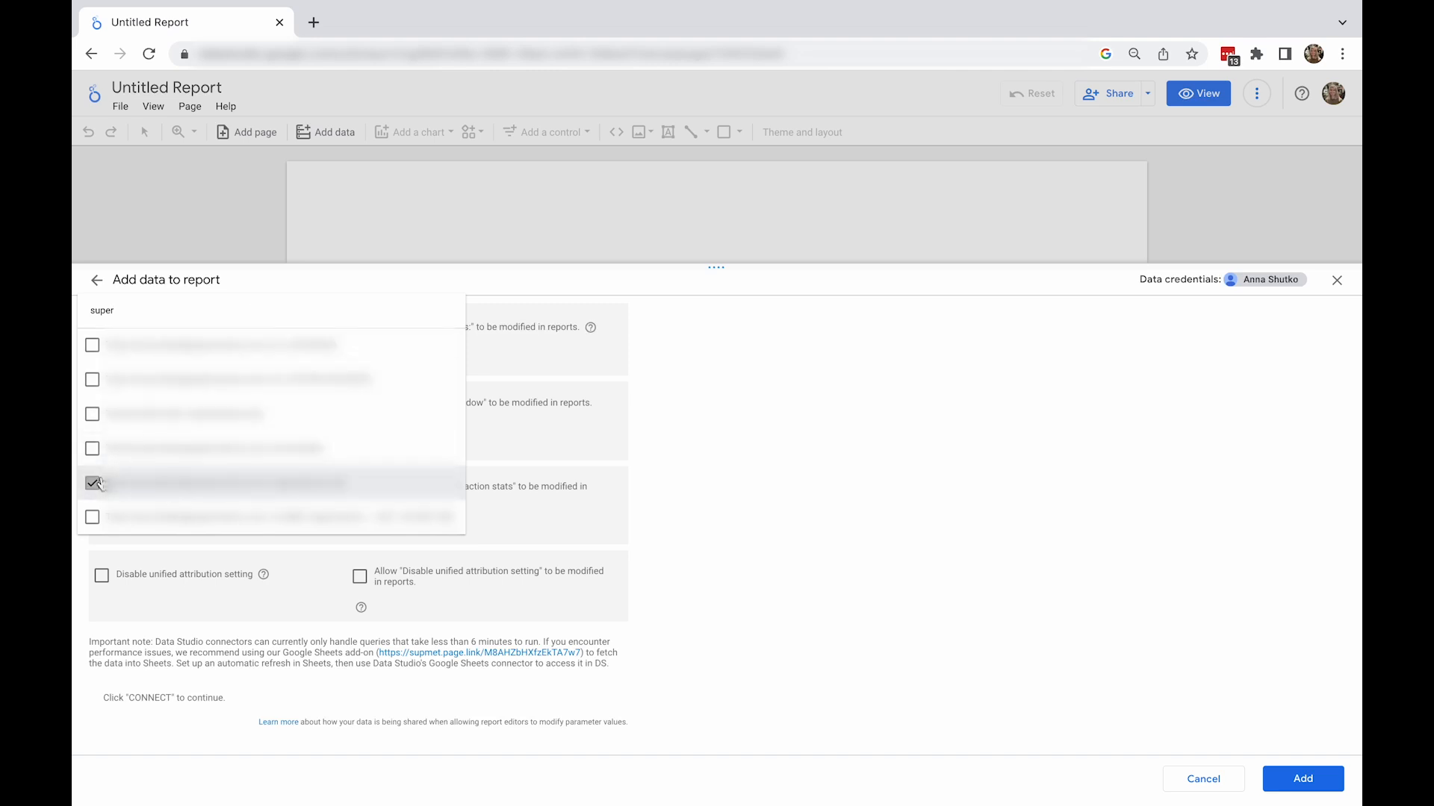
{"action": "left_click", "coordinate": [622, 423]}
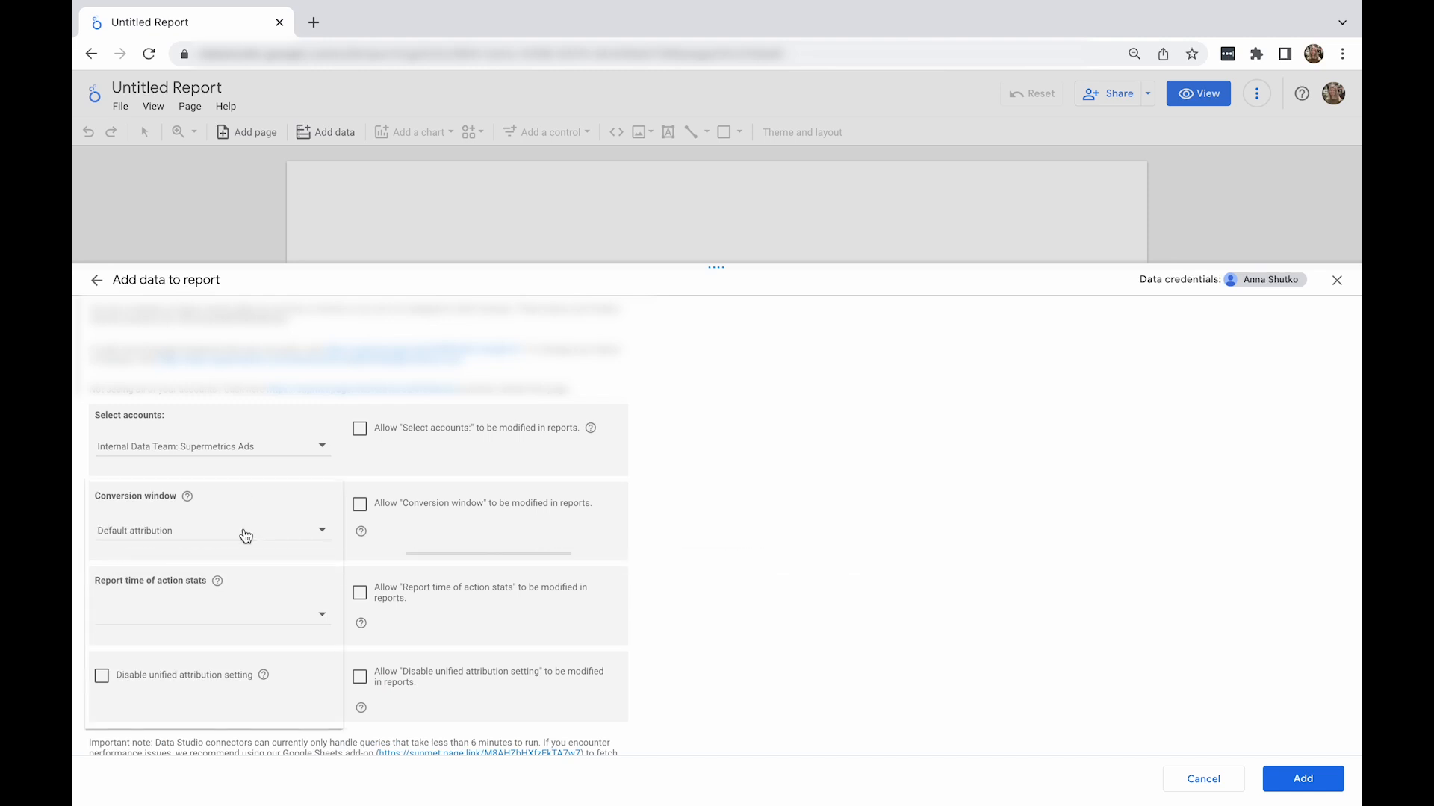
- Set the connector's conversion window to Default attribution
{"action": "left_click", "coordinate": [240, 532]}
{"action": "scroll", "coordinate": [245, 536], "scroll_direction": "down", "scroll_amount": 5}
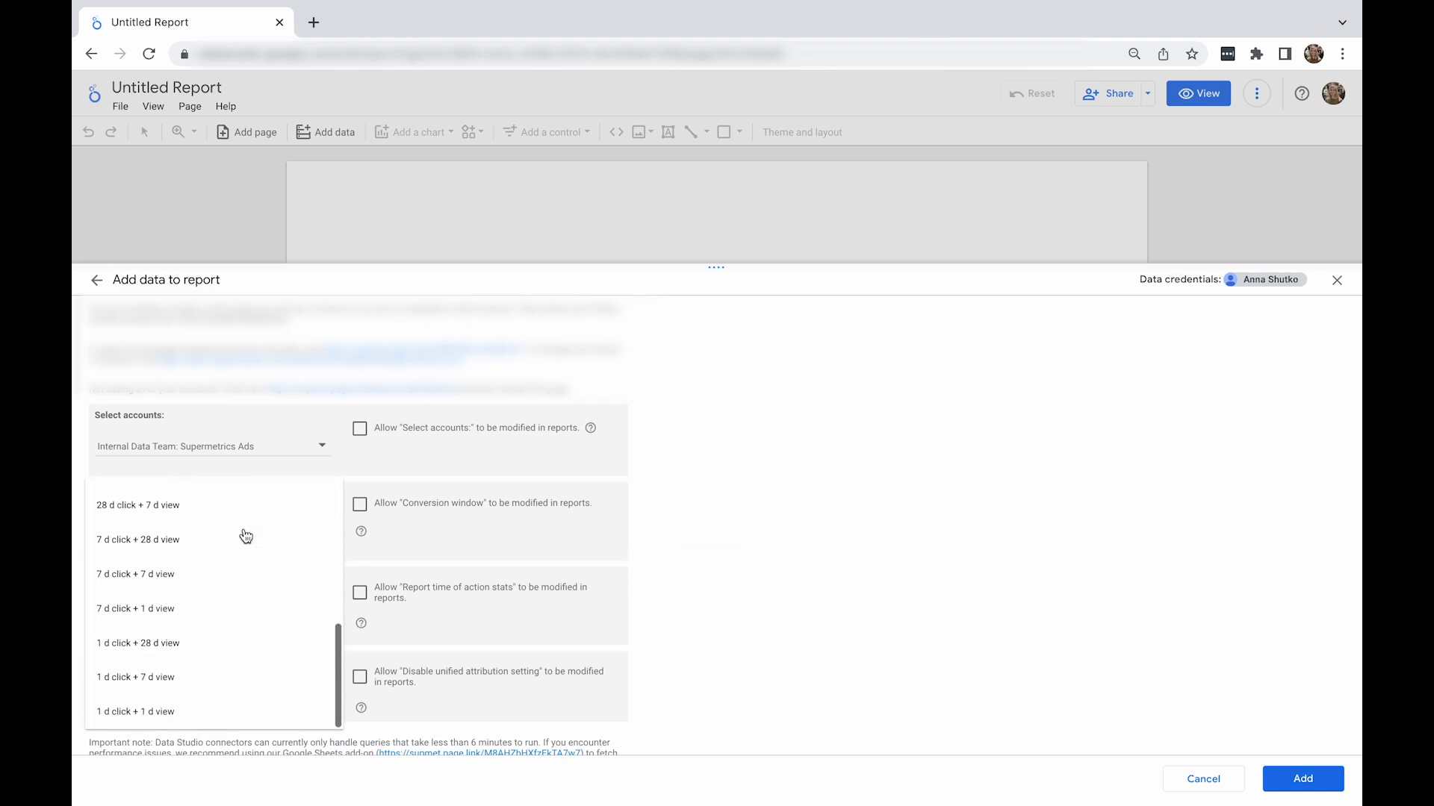
{"action": "scroll", "coordinate": [246, 536], "scroll_direction": "up", "scroll_amount": 5}
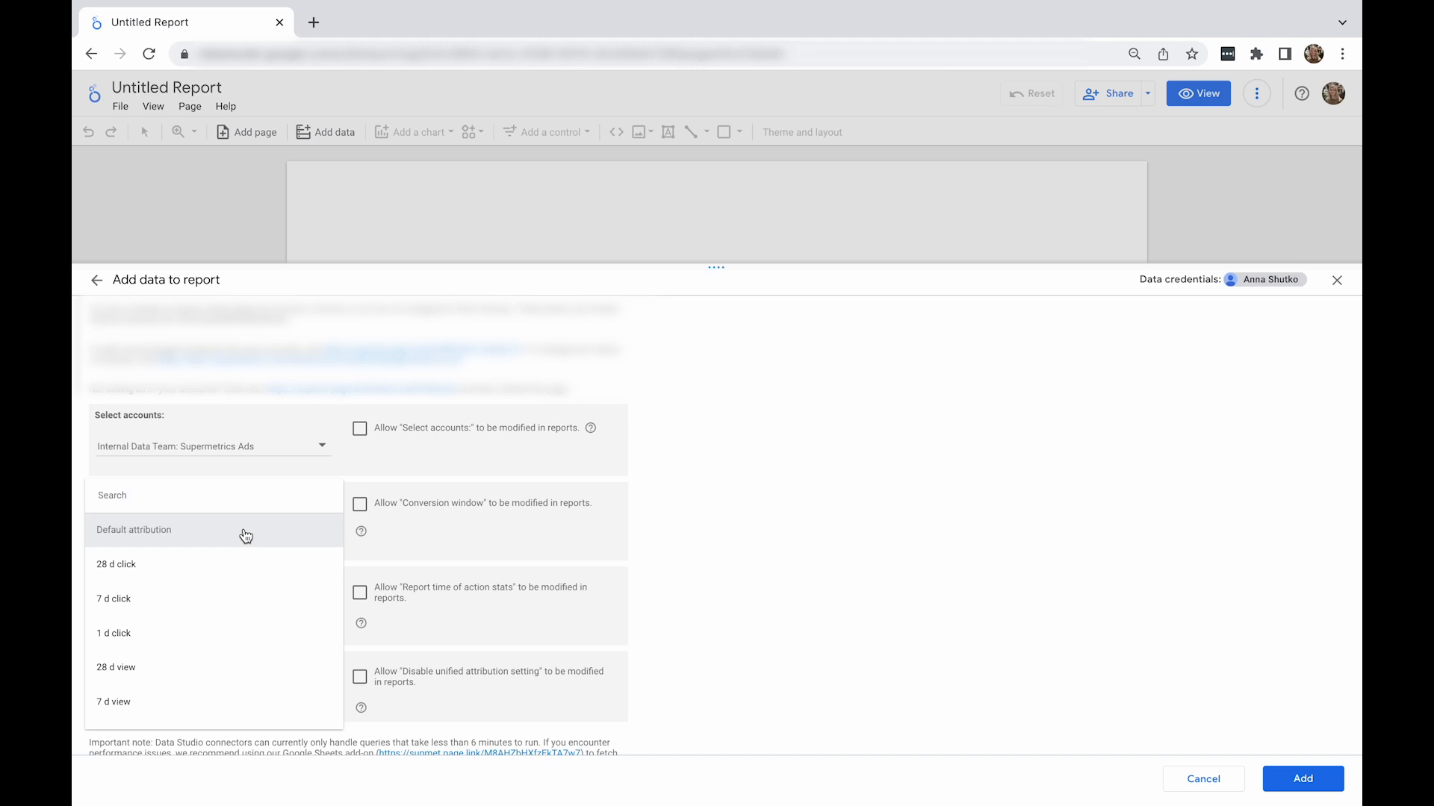
{"action": "left_click", "coordinate": [246, 536]}
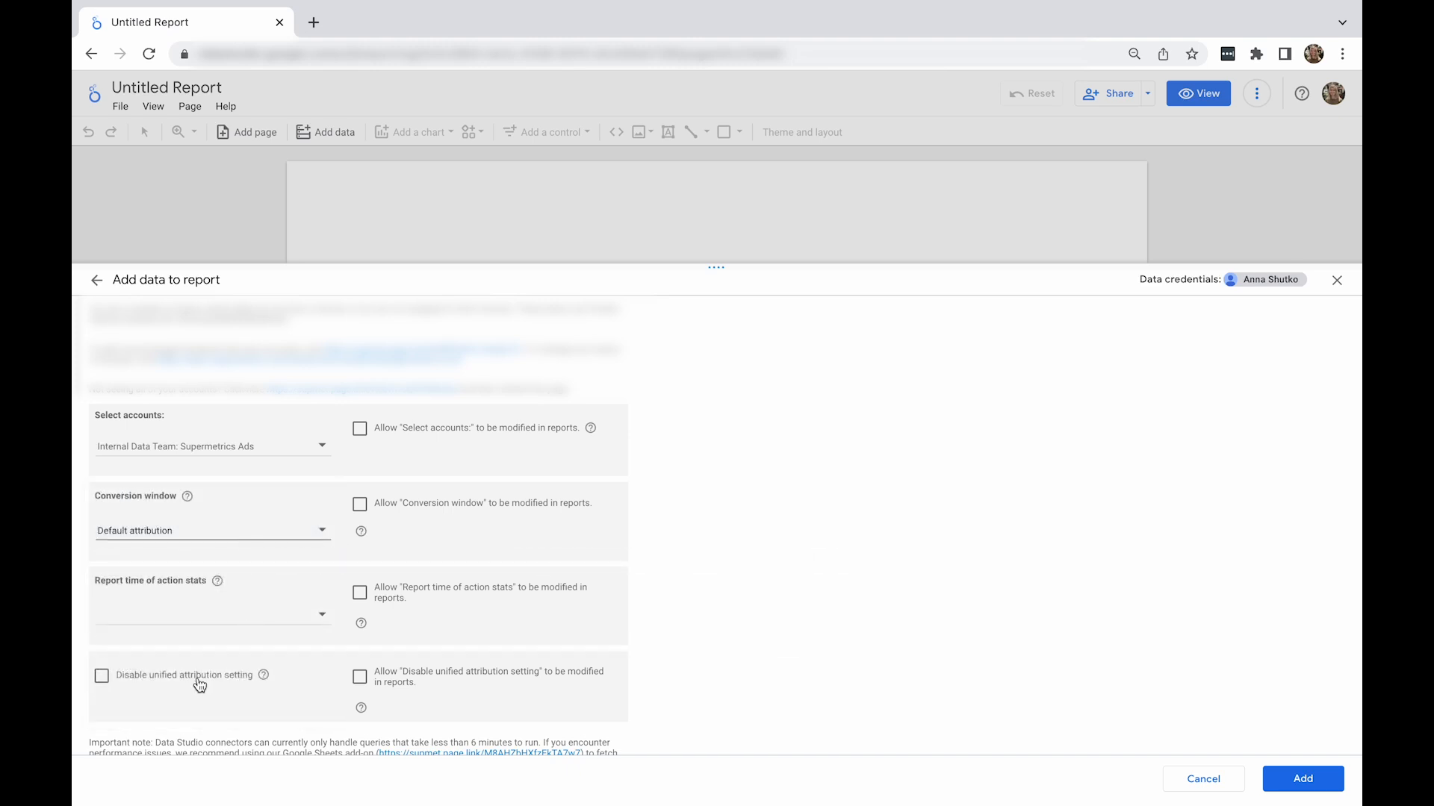
- Examine the options for letting reports modify the connector's parameters and the owner's versus viewer's data credentials
{"action": "left_click", "coordinate": [366, 440]}
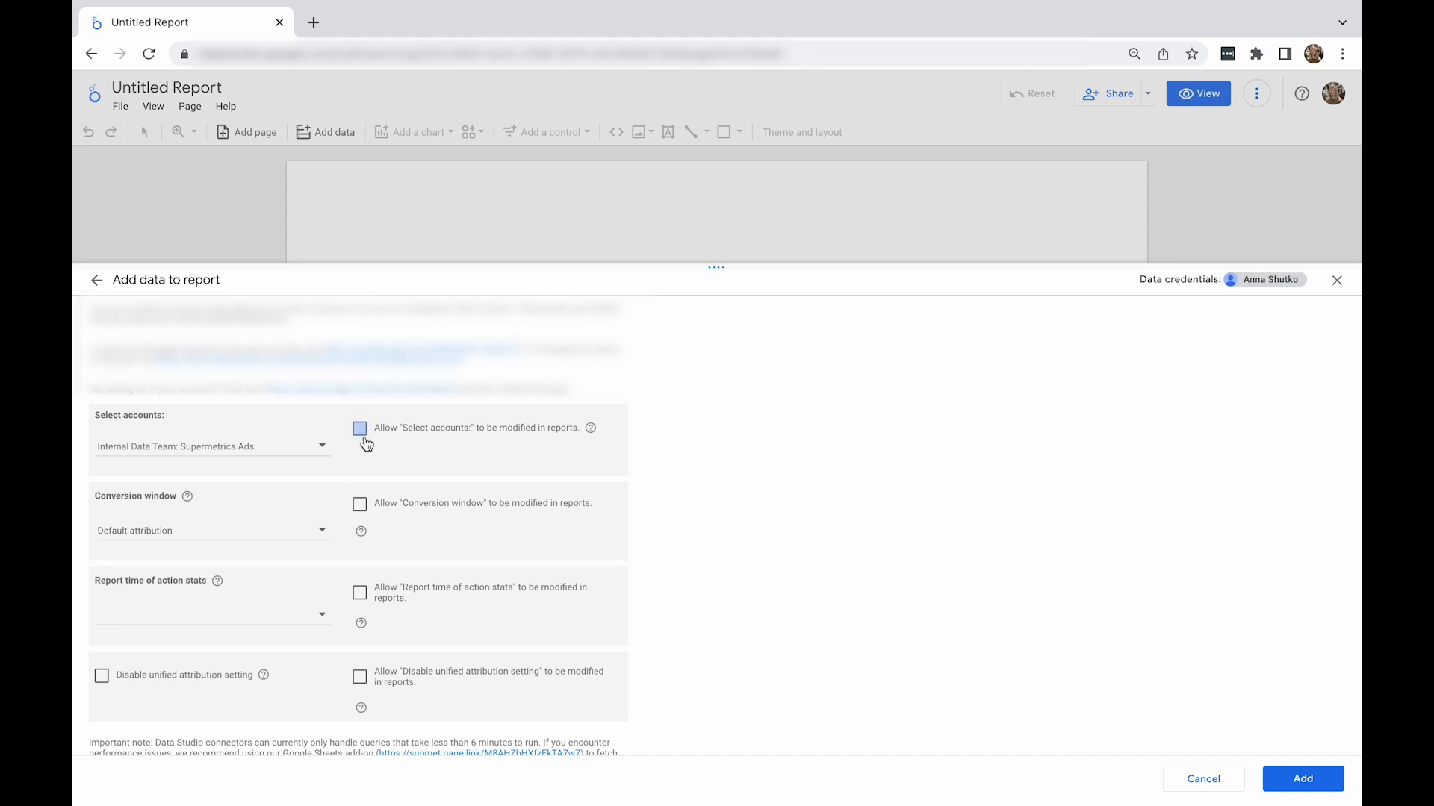
{"action": "left_click", "coordinate": [360, 505]}
{"action": "left_click", "coordinate": [1187, 282]}
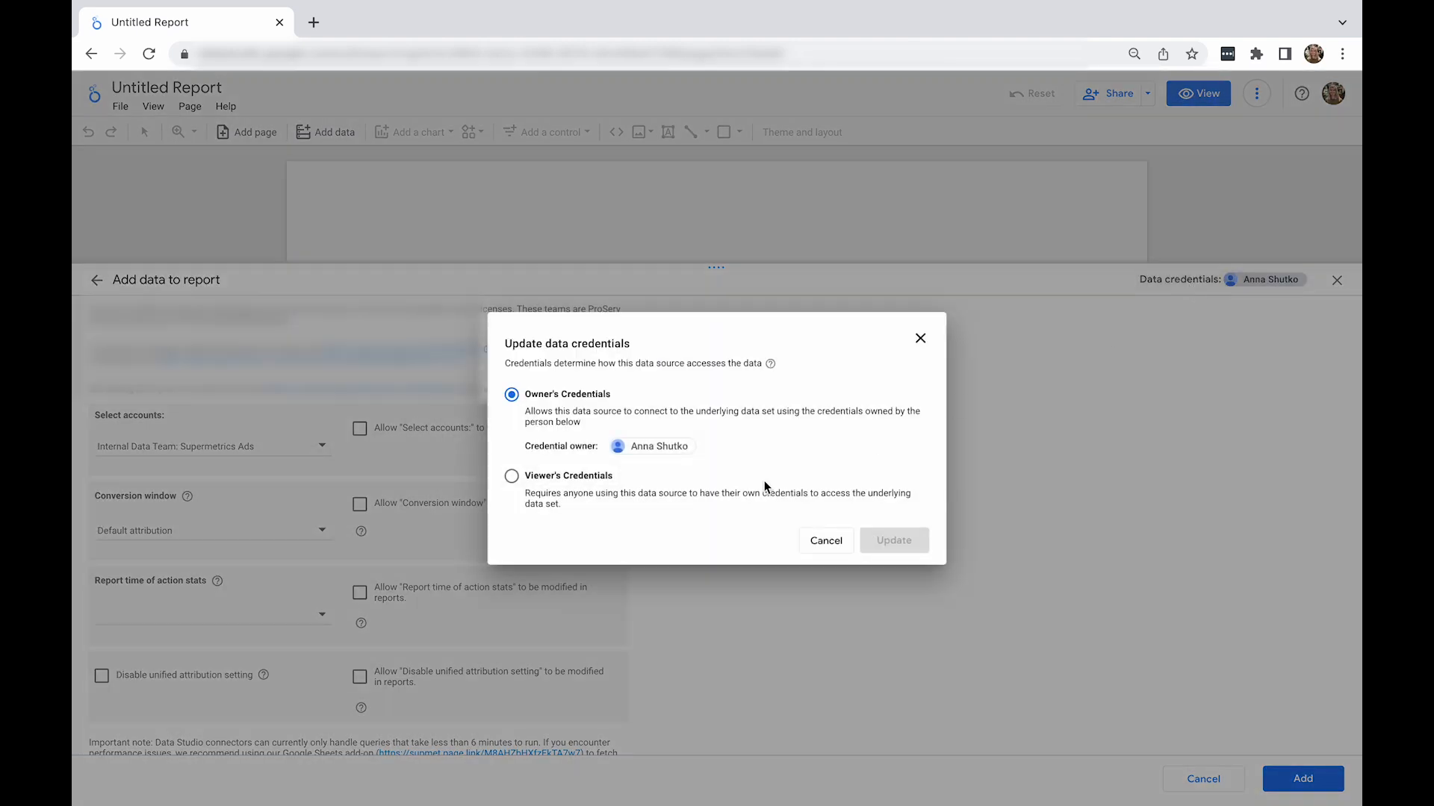
{"action": "left_click", "coordinate": [512, 477]}
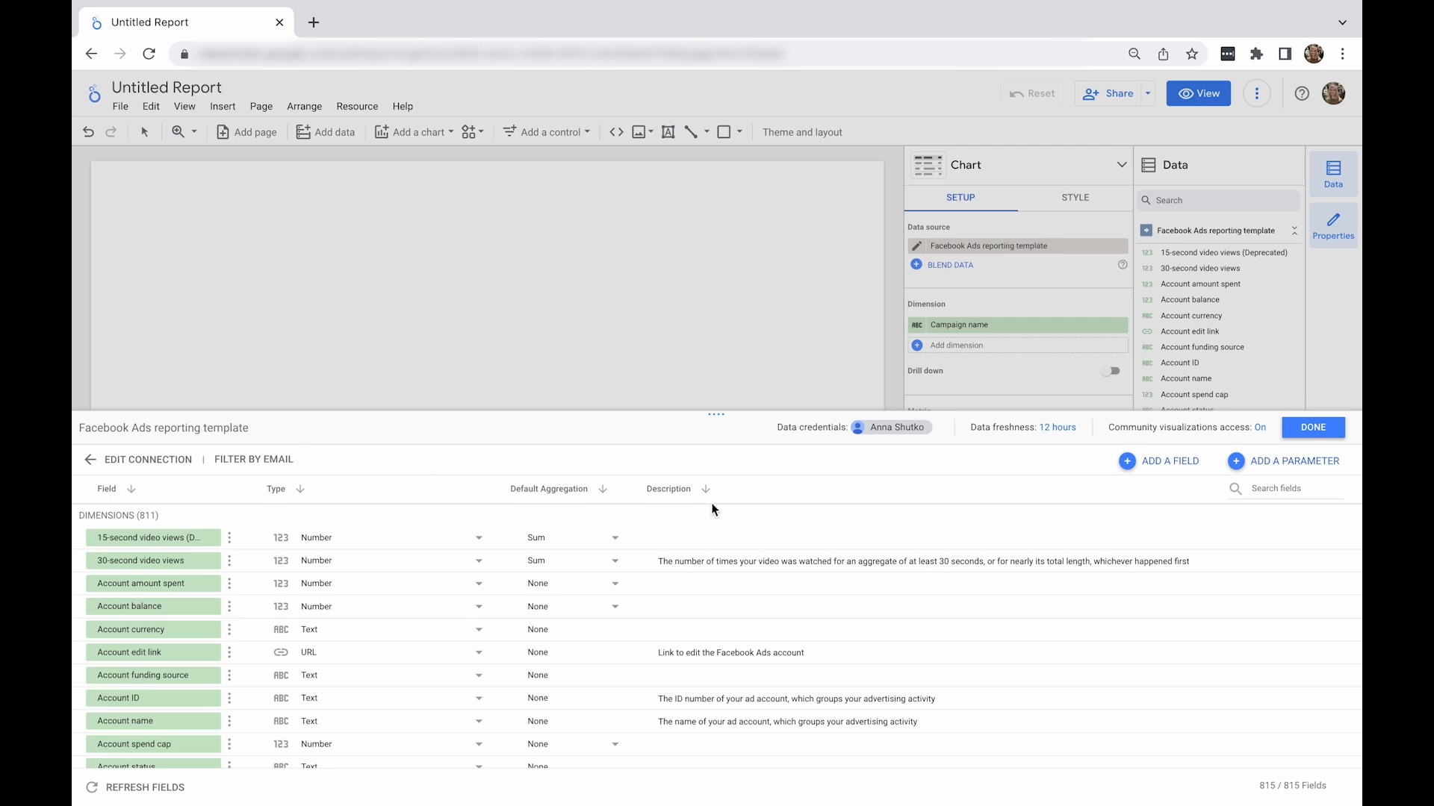
- Finish setting up the Facebook Ads reporting template data source with its default fields
{"action": "left_click", "coordinate": [1303, 427]}
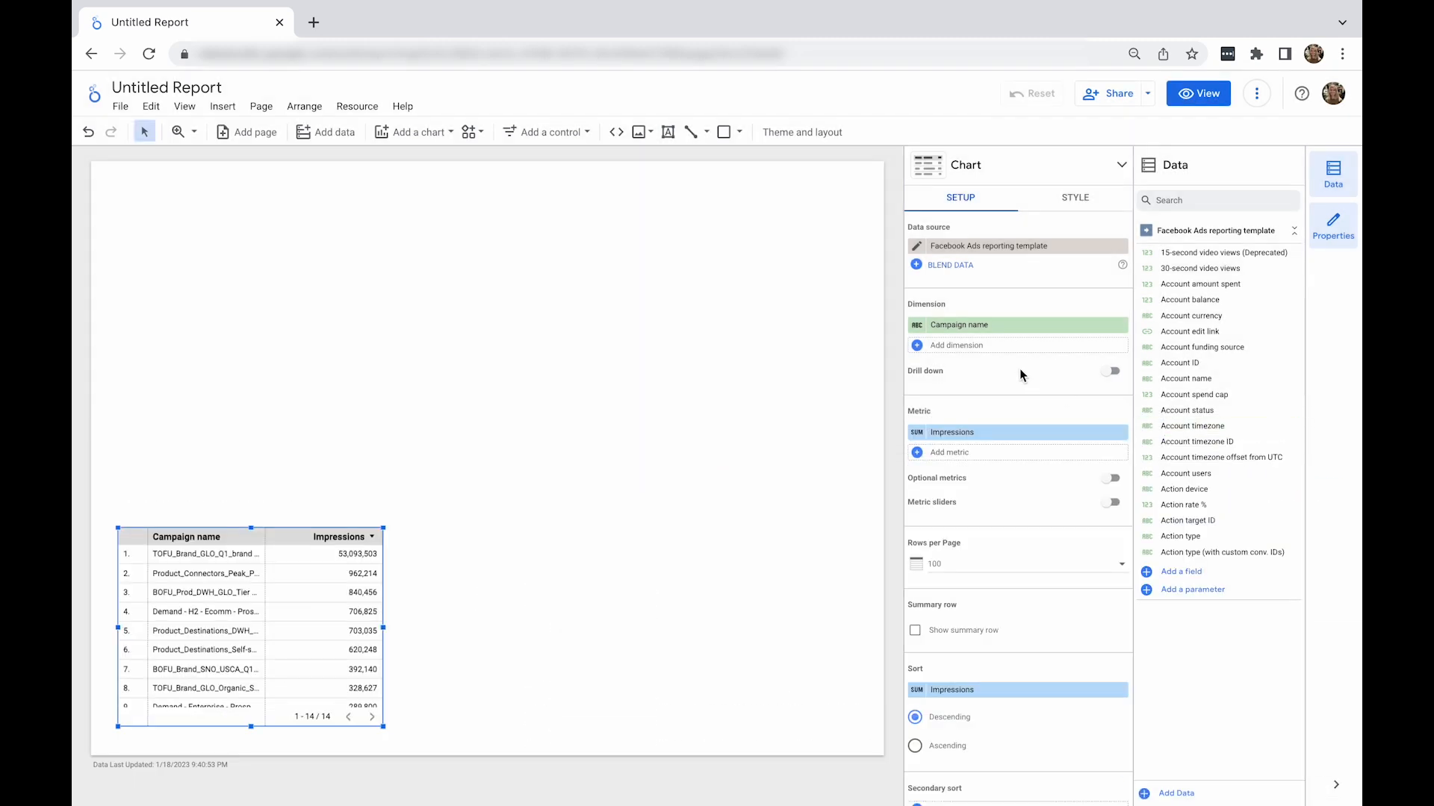
- Examine where the table's data source can be changed, a new source added, and the current source's fields edited
{"action": "left_click", "coordinate": [1000, 247]}
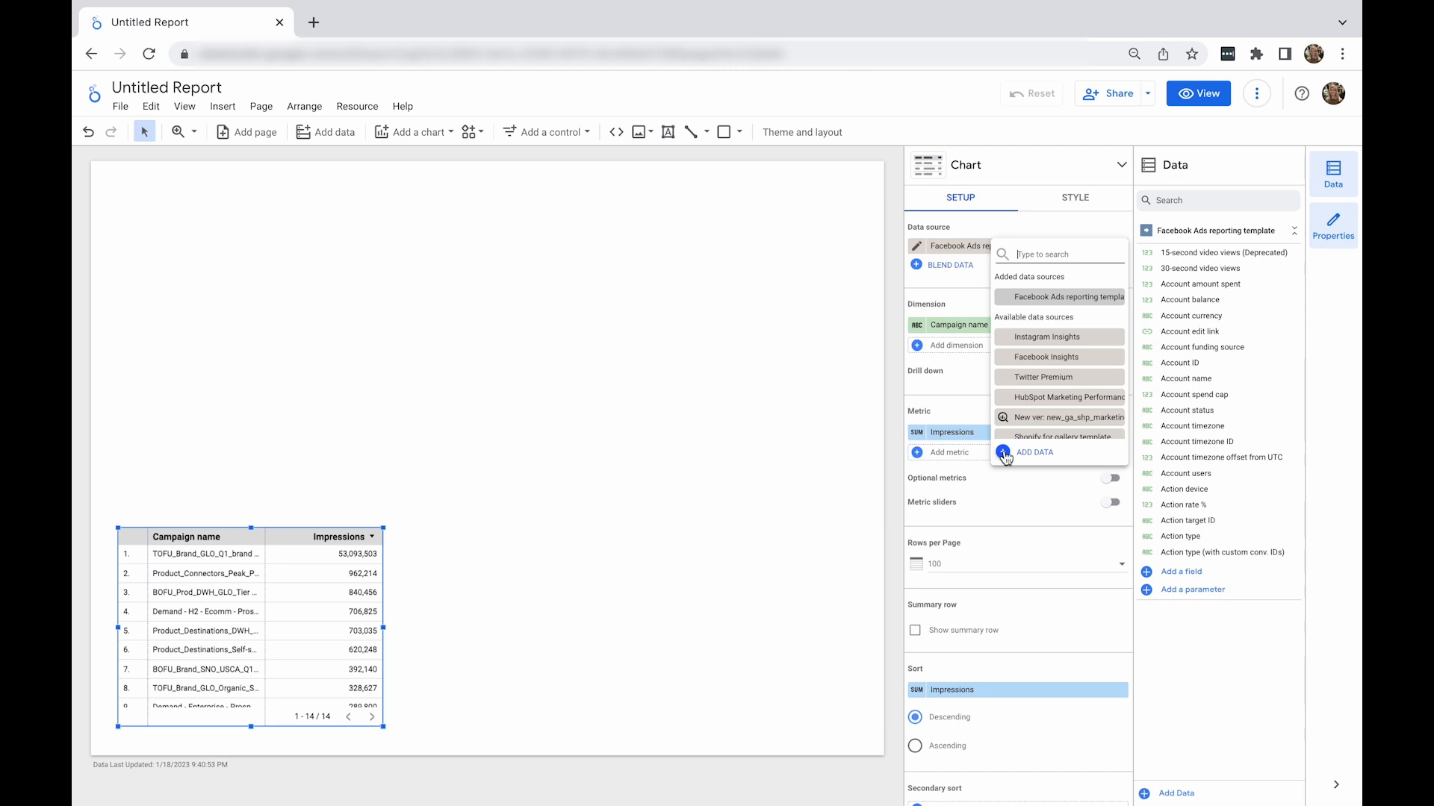
{"action": "left_click", "coordinate": [1005, 453]}
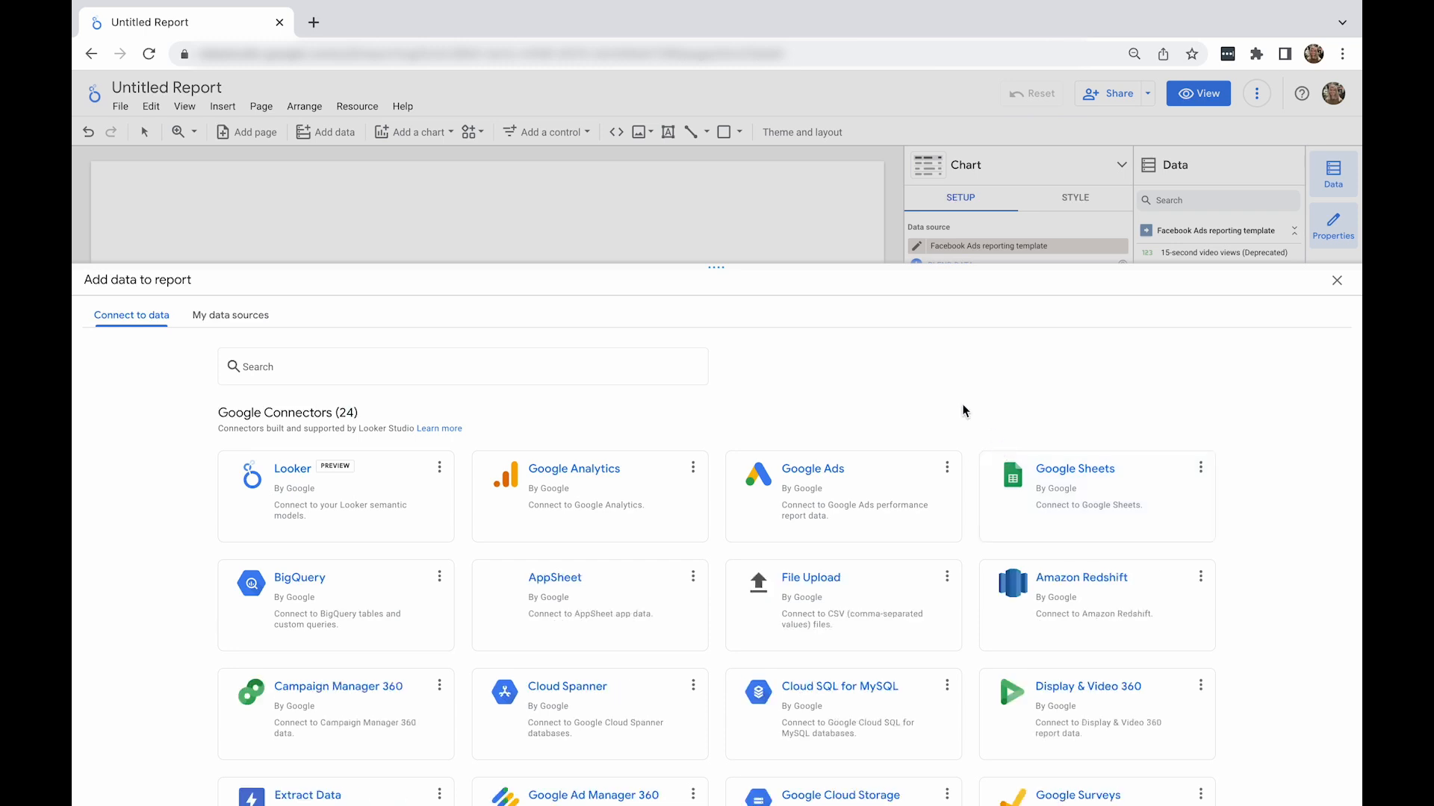
{"action": "left_click", "coordinate": [1336, 281]}
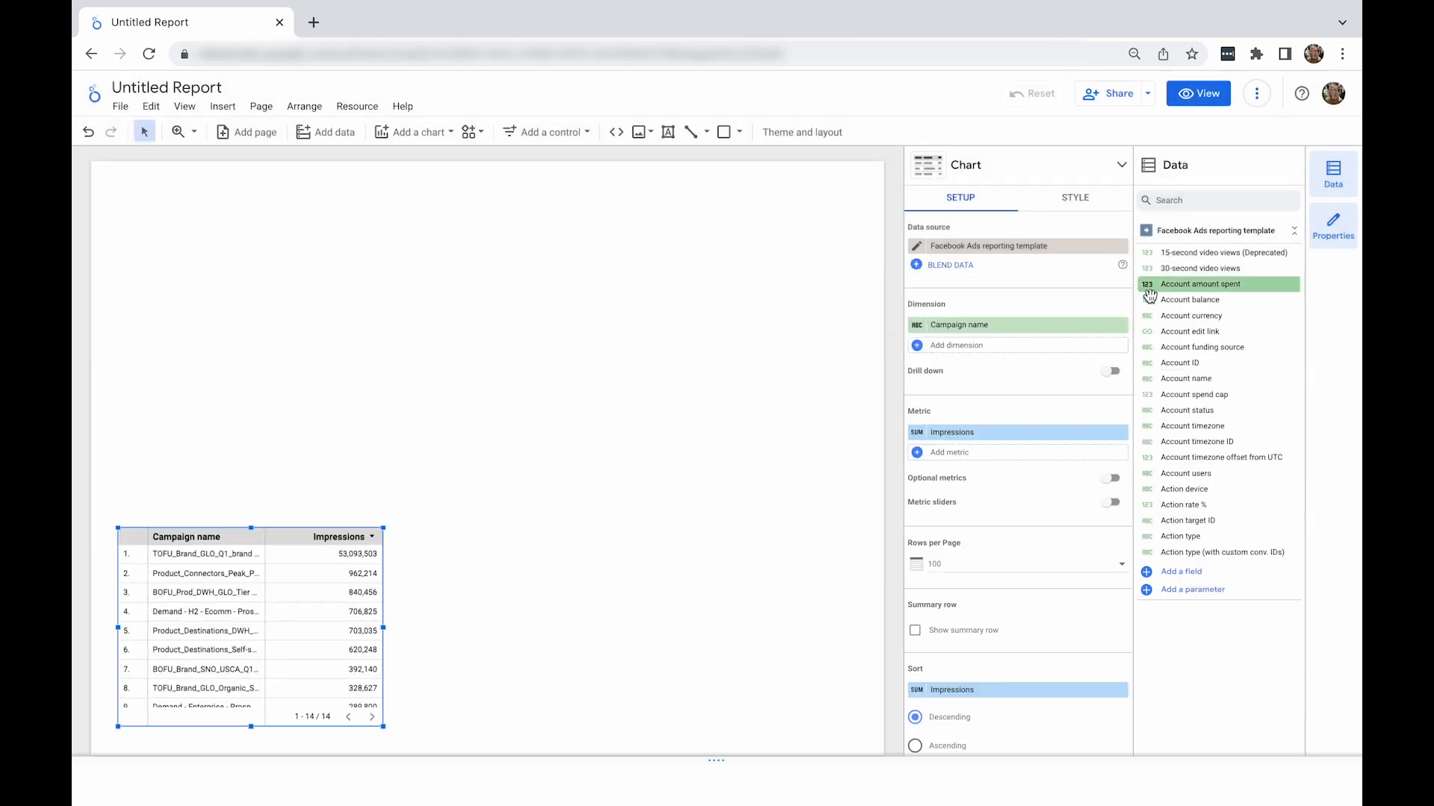
{"action": "left_click", "coordinate": [917, 247]}
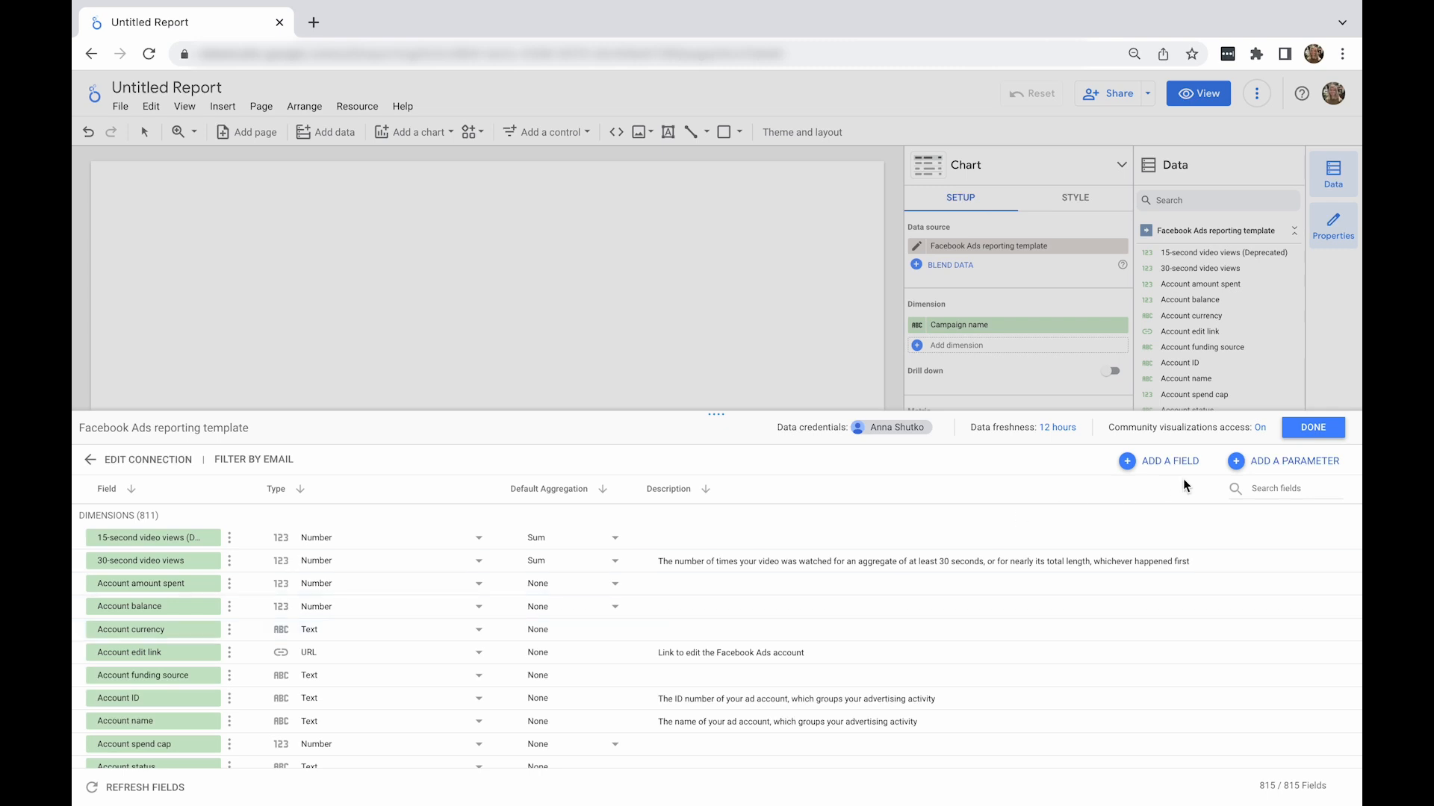
{"action": "left_click", "coordinate": [1311, 429]}
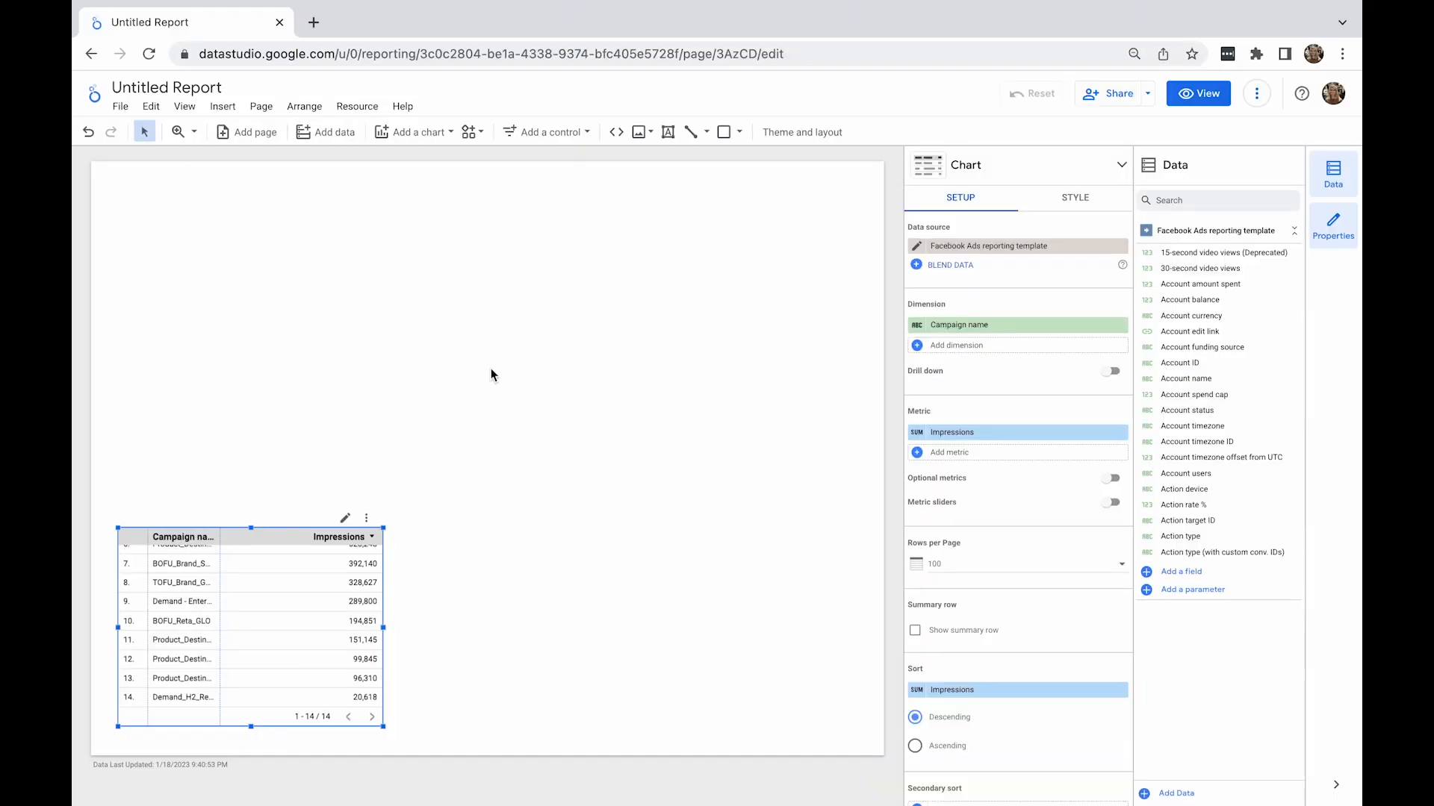
- Make the report's embedded Facebook Ads reporting template data source reusable, with access granted to report editors
{"action": "left_click", "coordinate": [363, 112]}
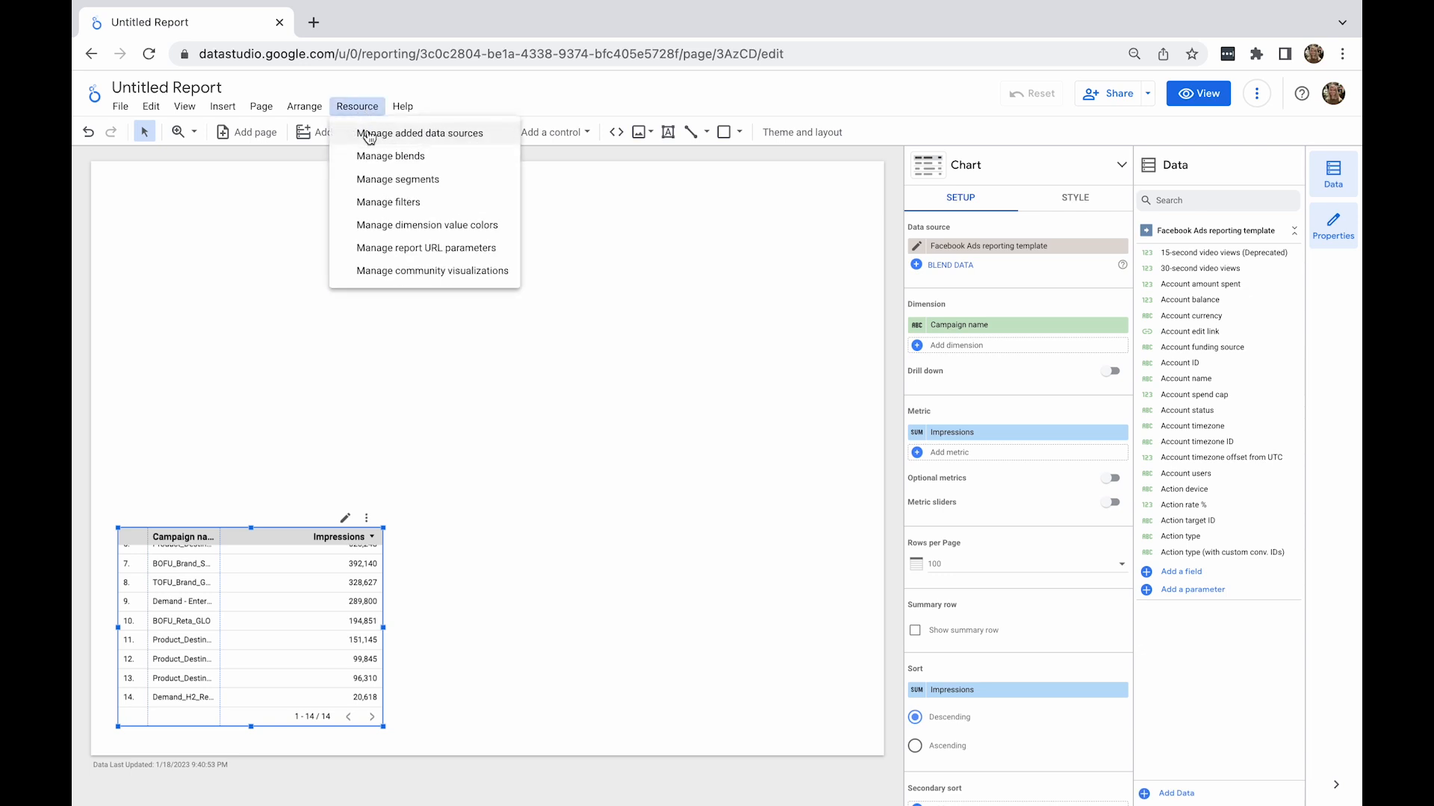
{"action": "left_click", "coordinate": [369, 134]}
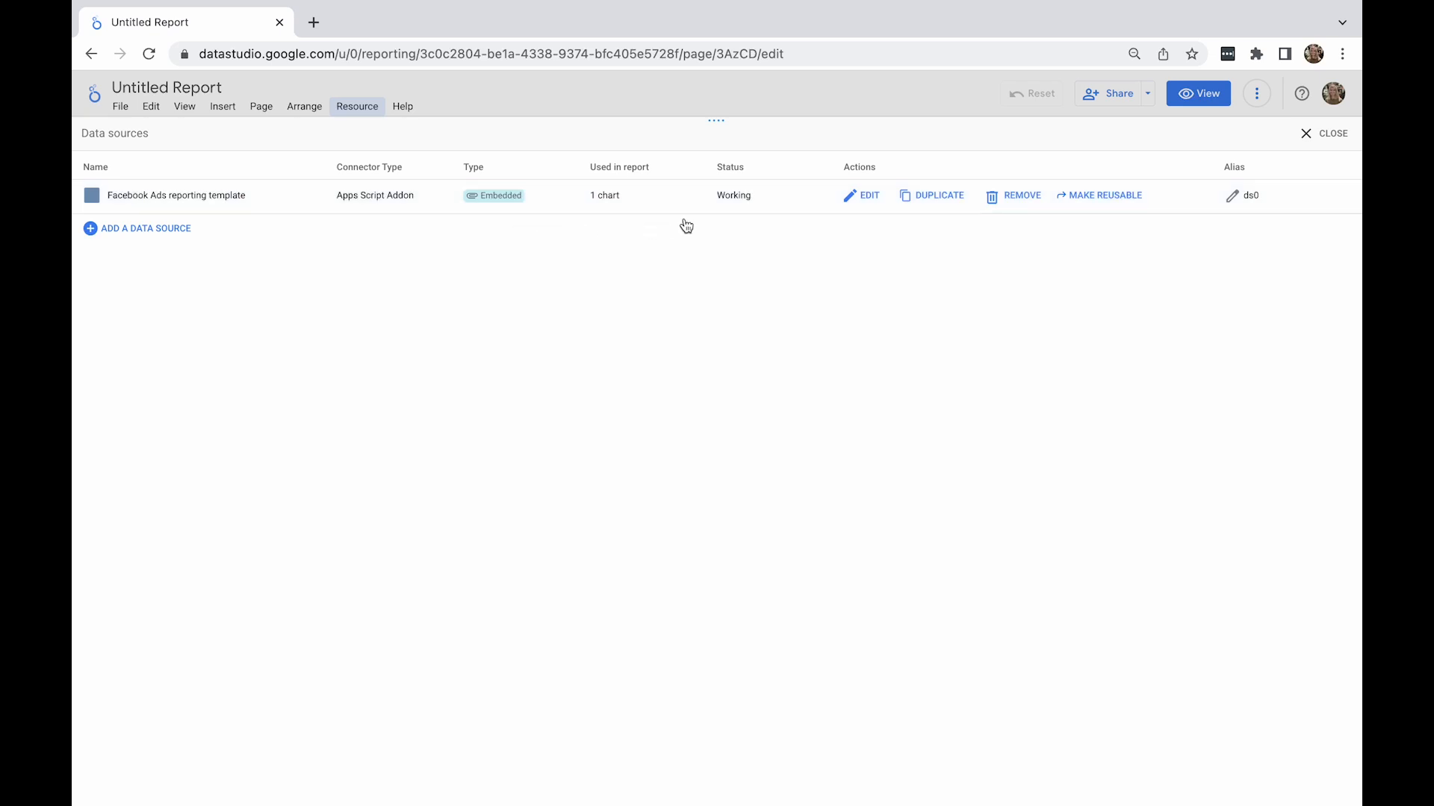
{"action": "left_click", "coordinate": [1094, 201]}
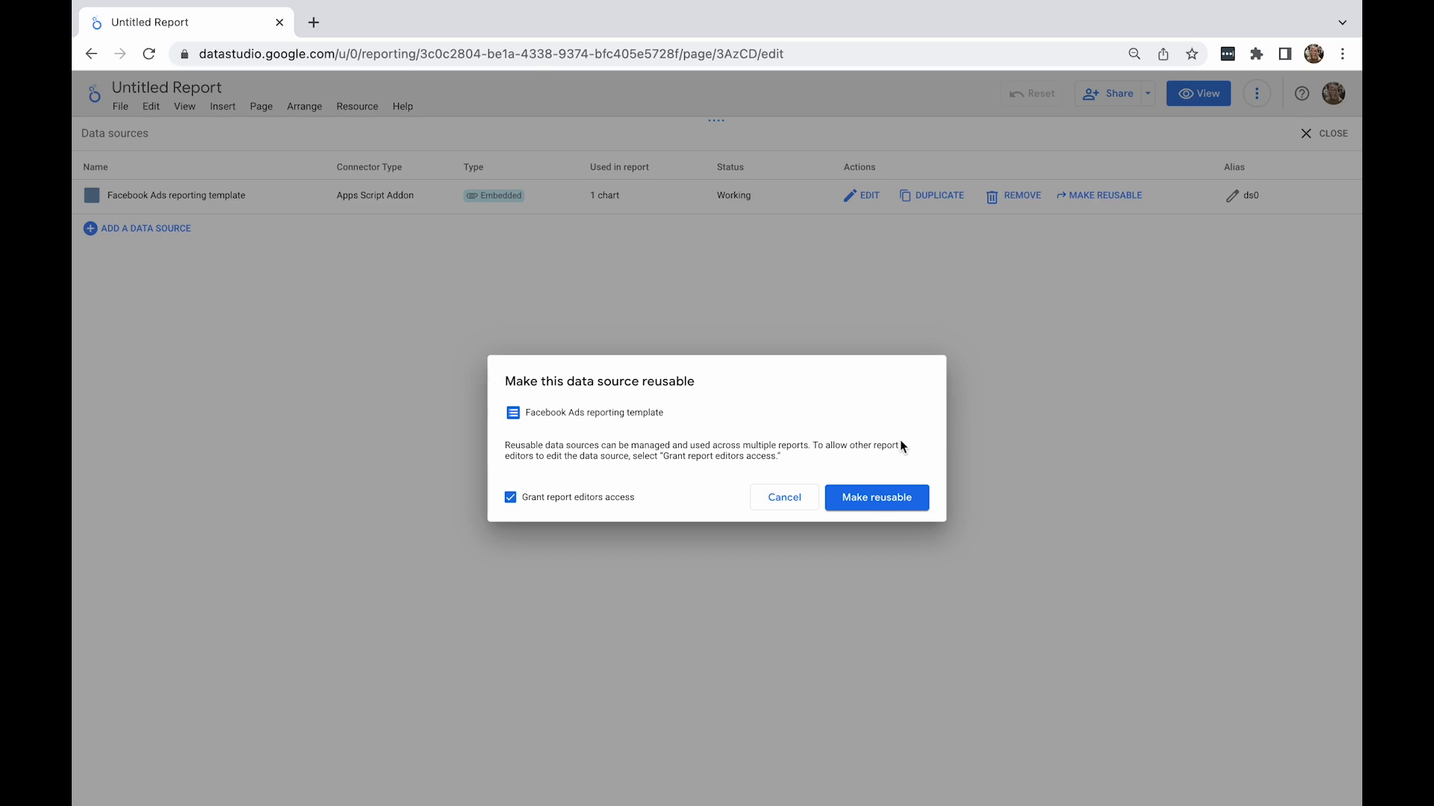
{"action": "left_click", "coordinate": [874, 504]}
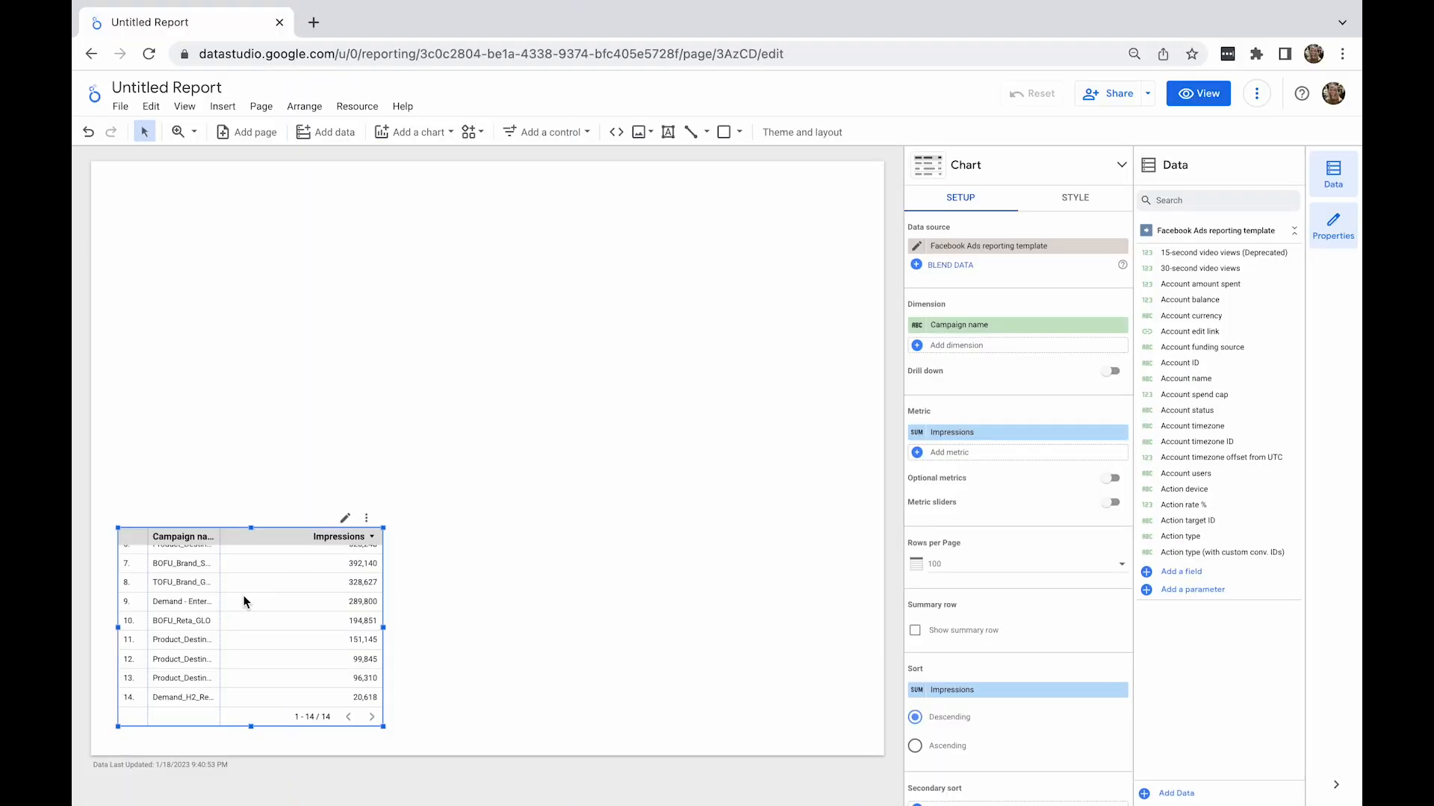
- Delete the campaign table from the canvas and rename the report as Looker Studio Training
{"action": "key", "text": "Delete"}
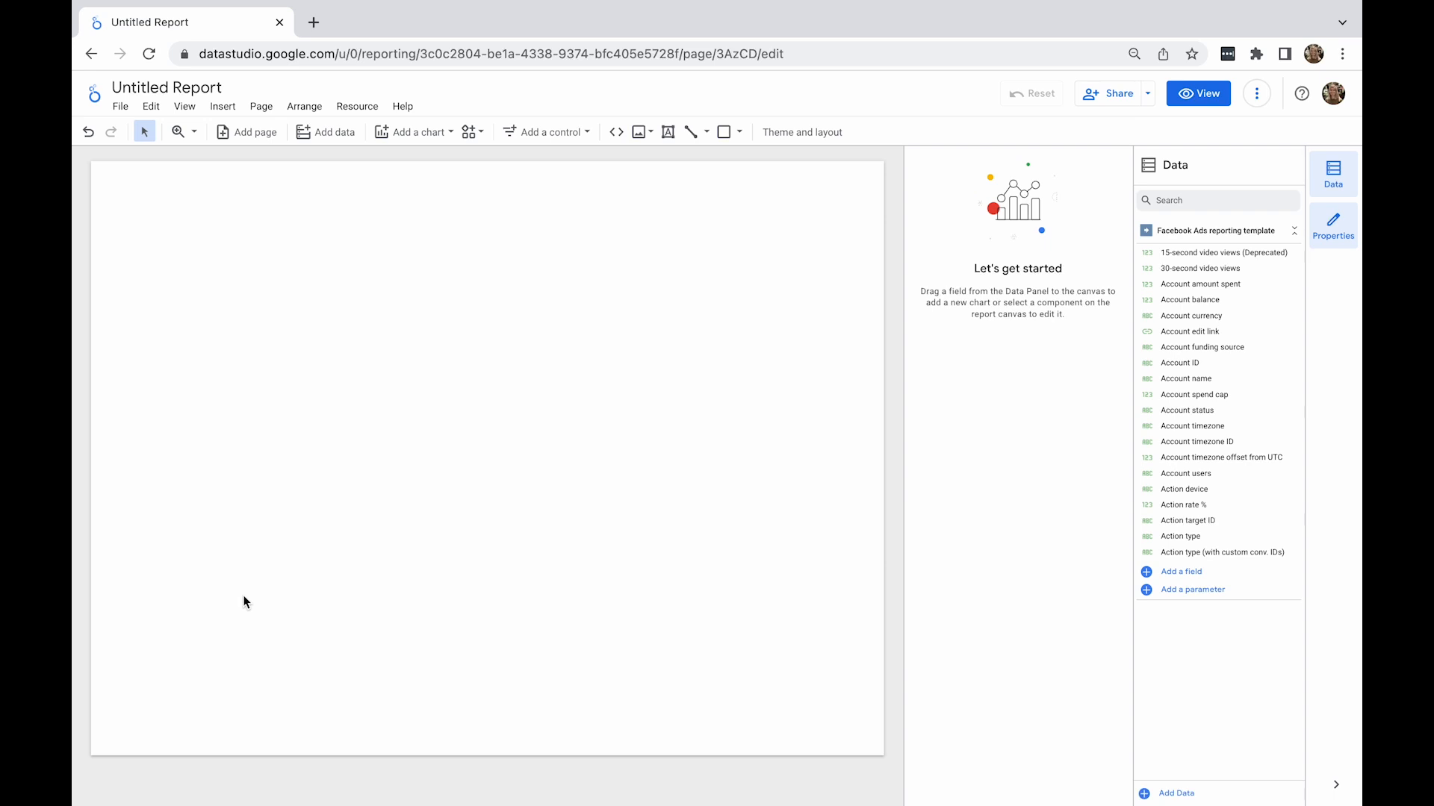
{"action": "left_click", "coordinate": [211, 87]}
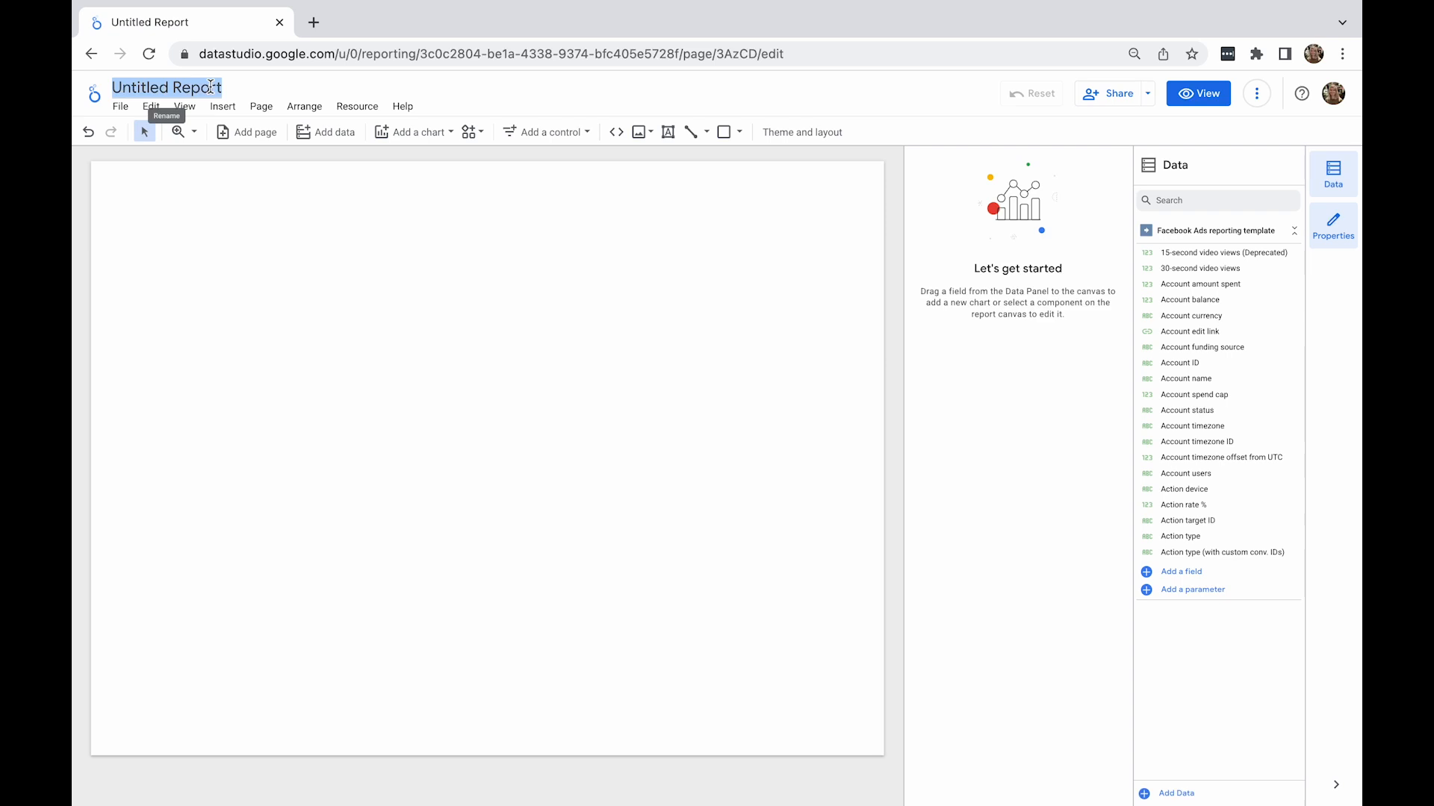
{"action": "type", "text": "Looker Studio Training"}
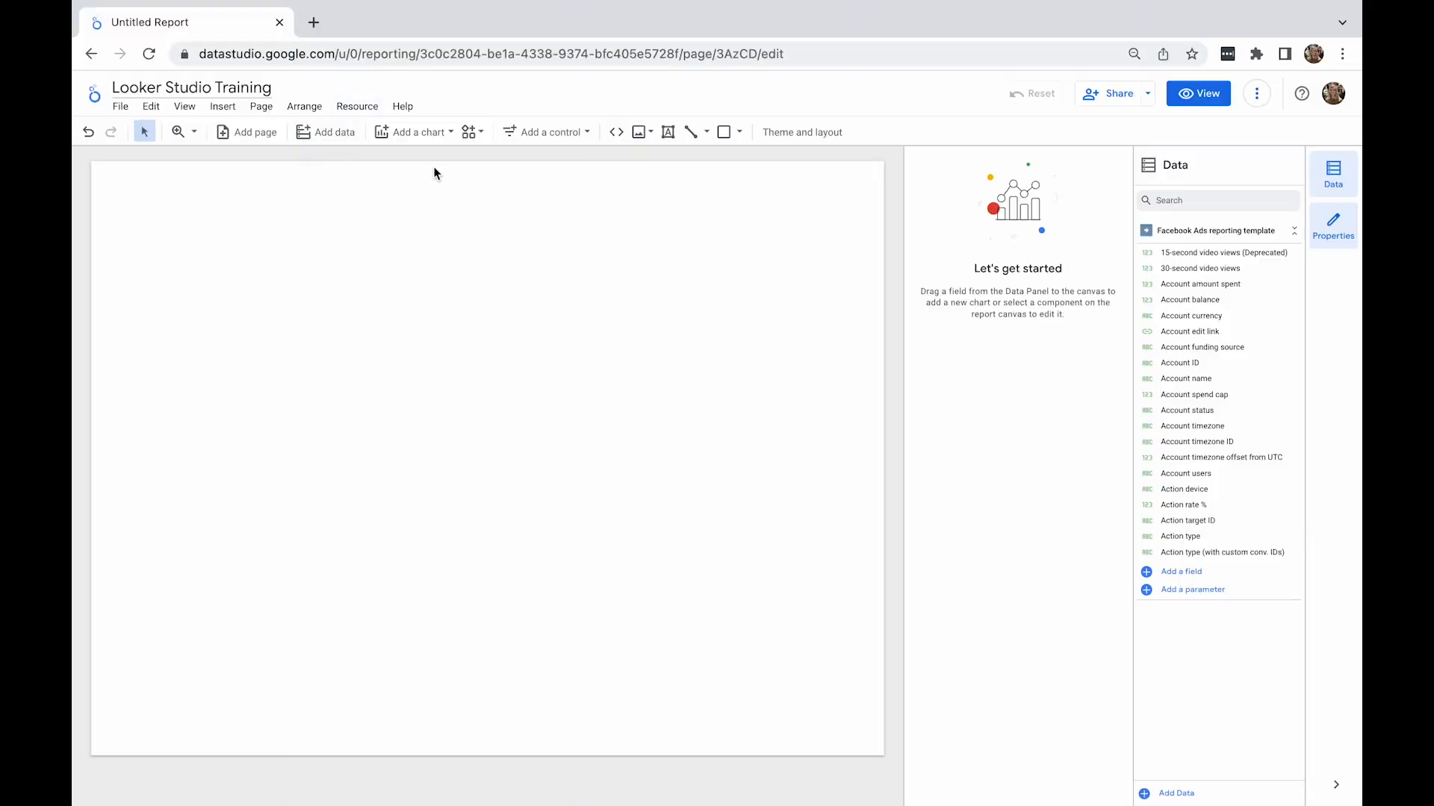
- Look through the chart types and the control types that can be added to the report
{"action": "left_click", "coordinate": [423, 136]}
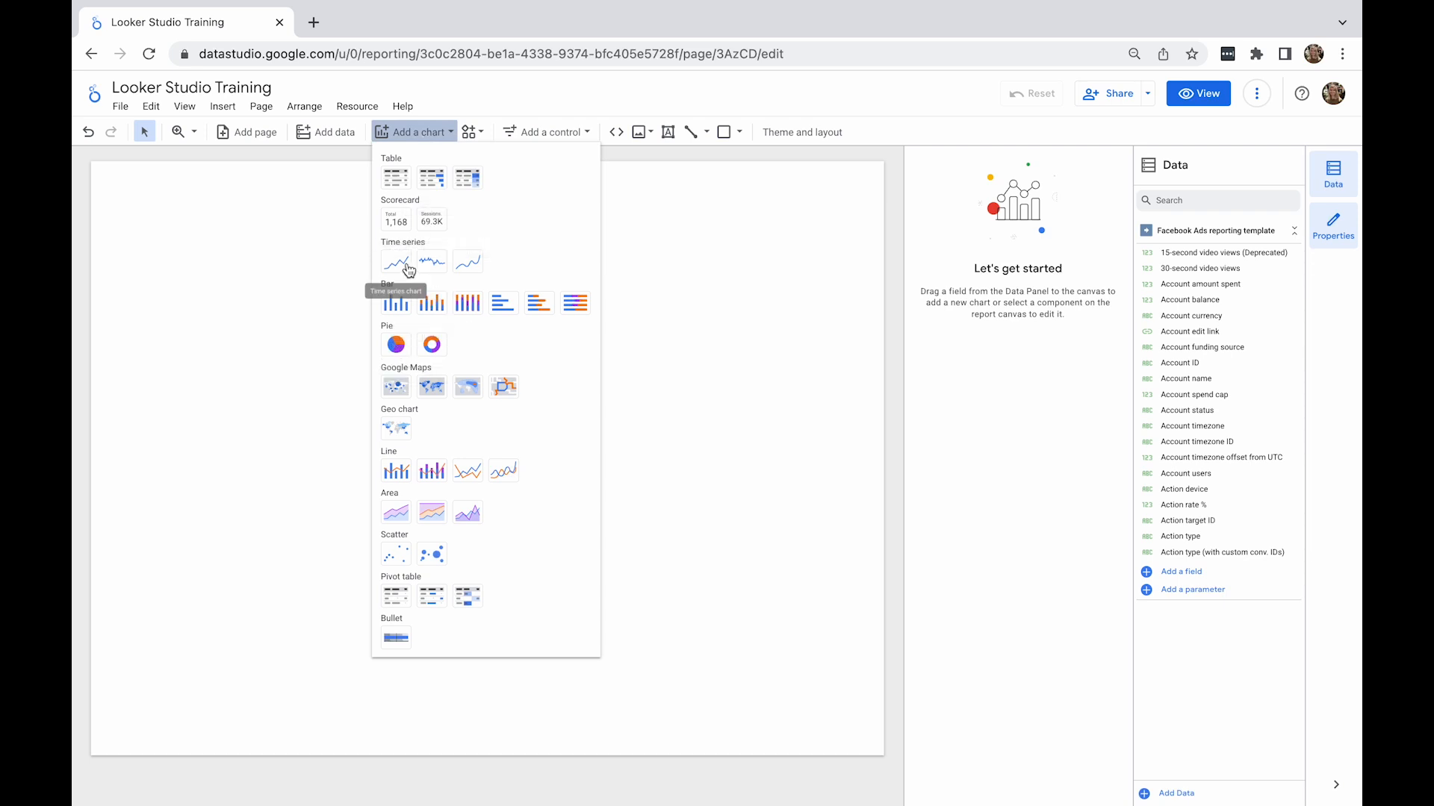
{"action": "left_click", "coordinate": [315, 192]}
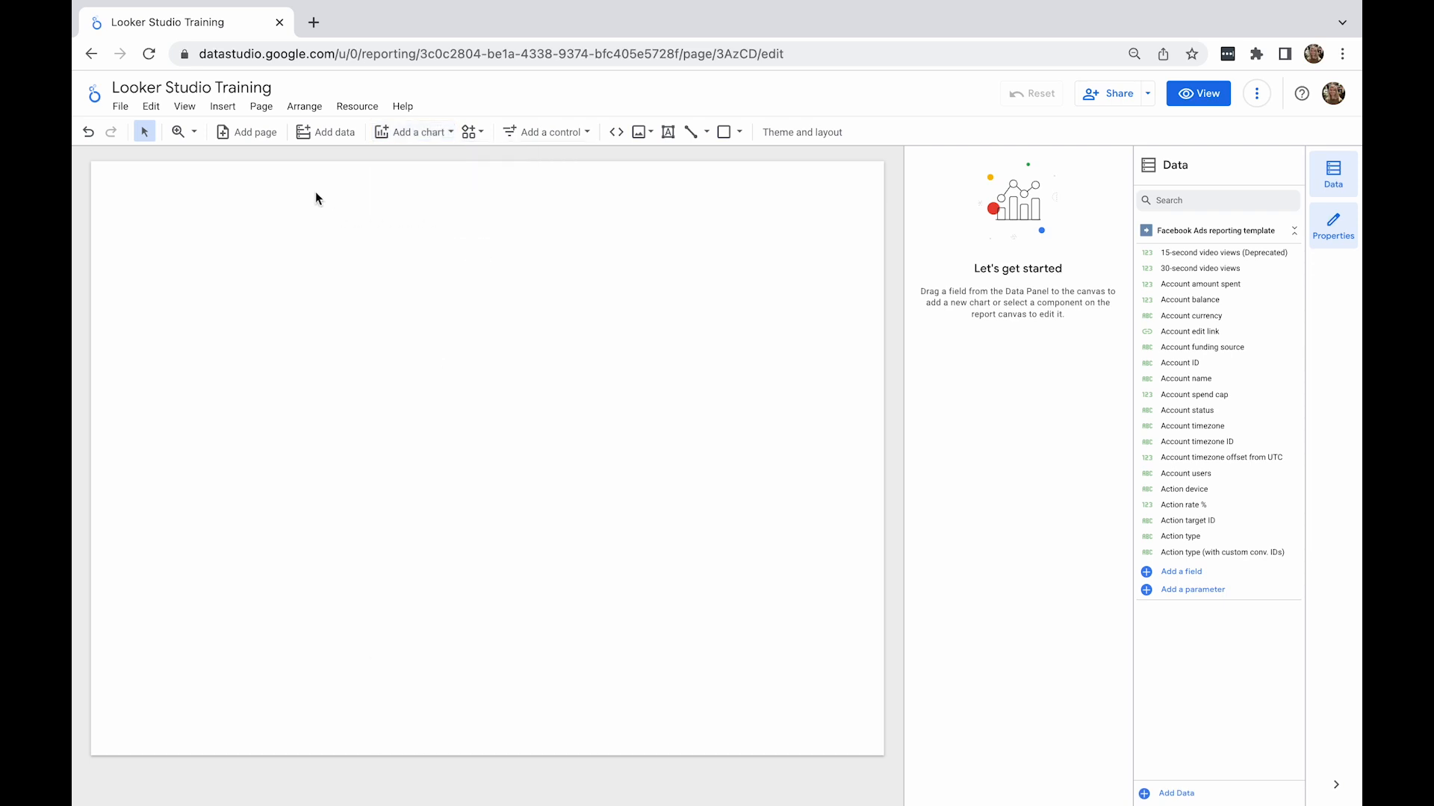
{"action": "left_click", "coordinate": [525, 134]}
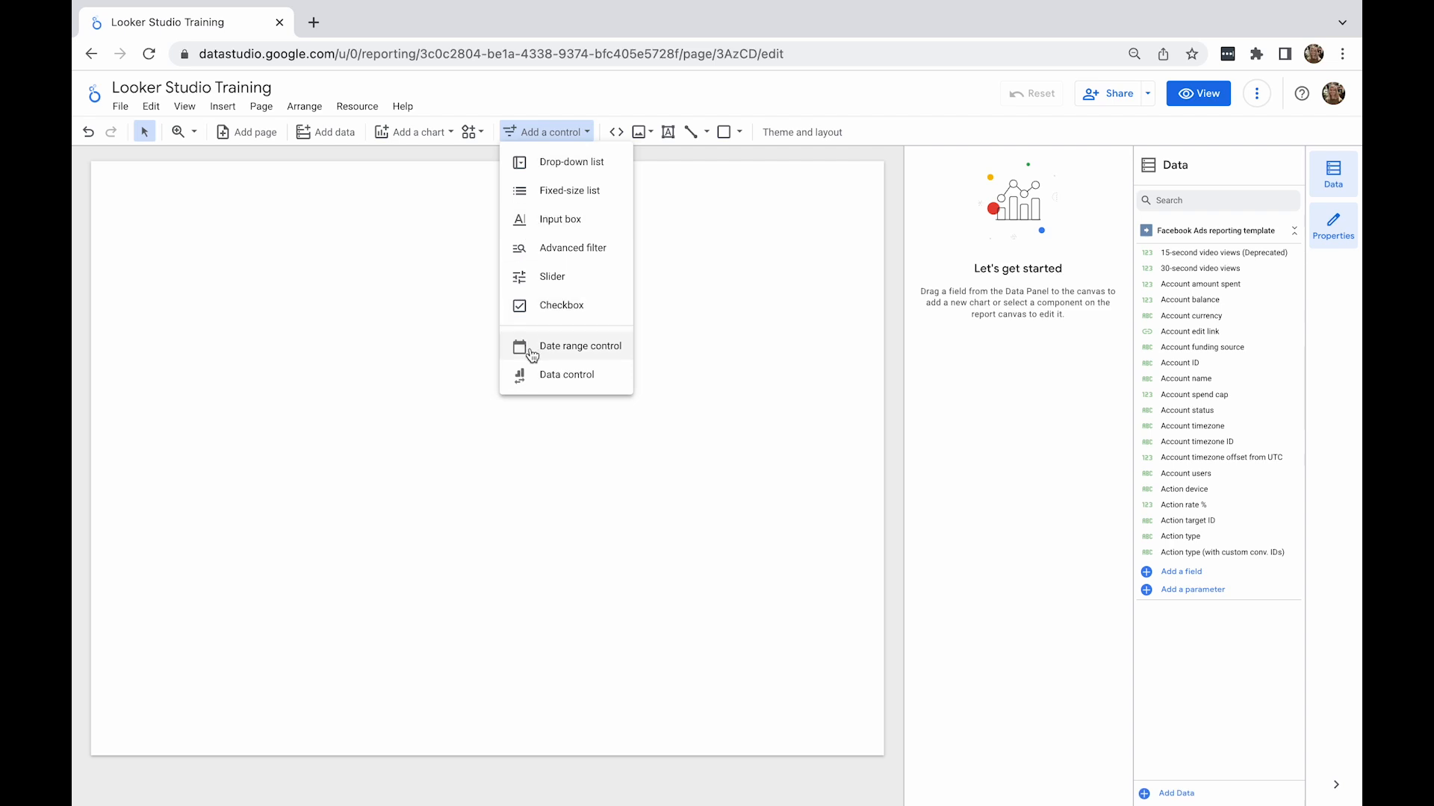
{"action": "left_click", "coordinate": [454, 220]}
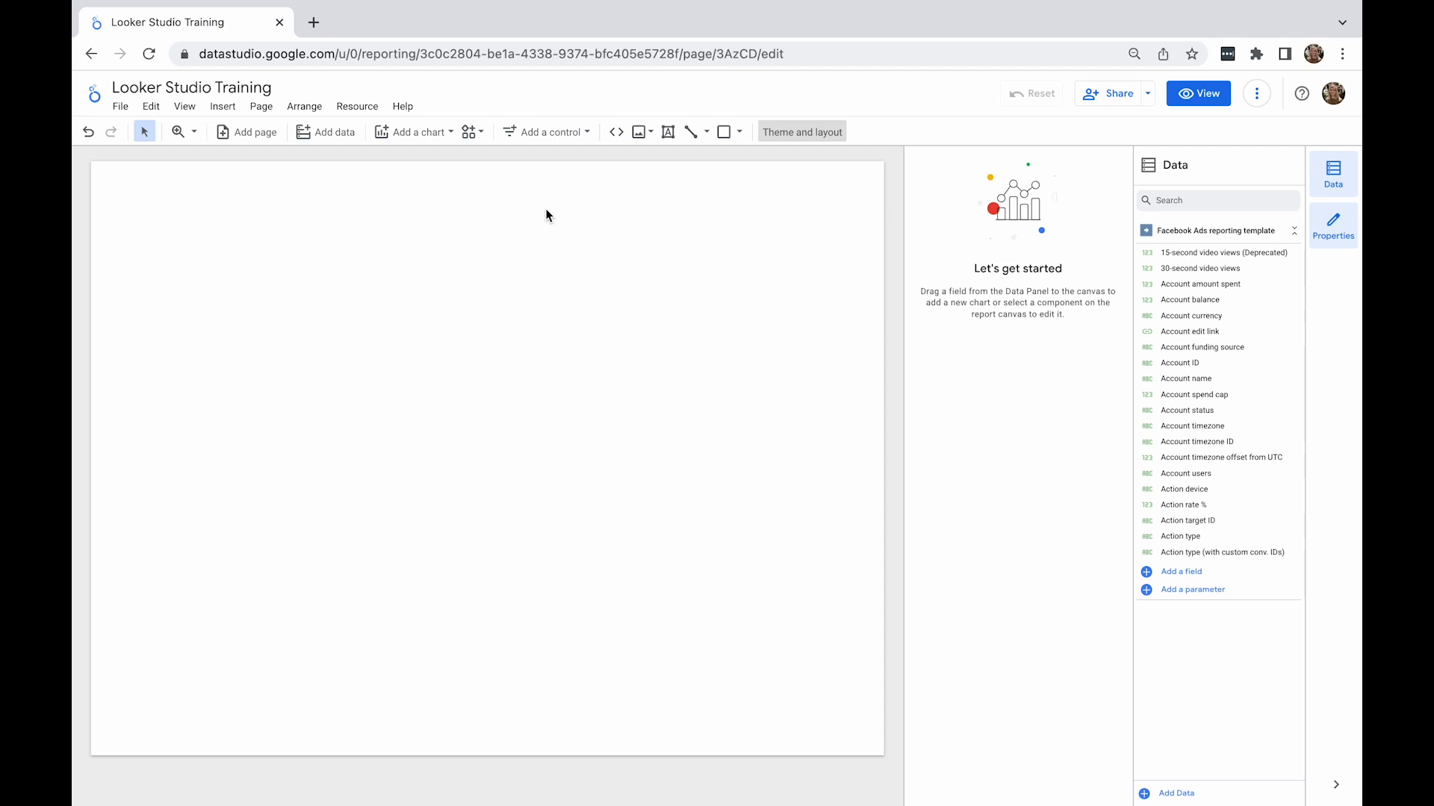
- Insert an Impressions scorecard in the upper part of the page and place two copies beside it in a row
{"action": "left_click", "coordinate": [424, 132]}
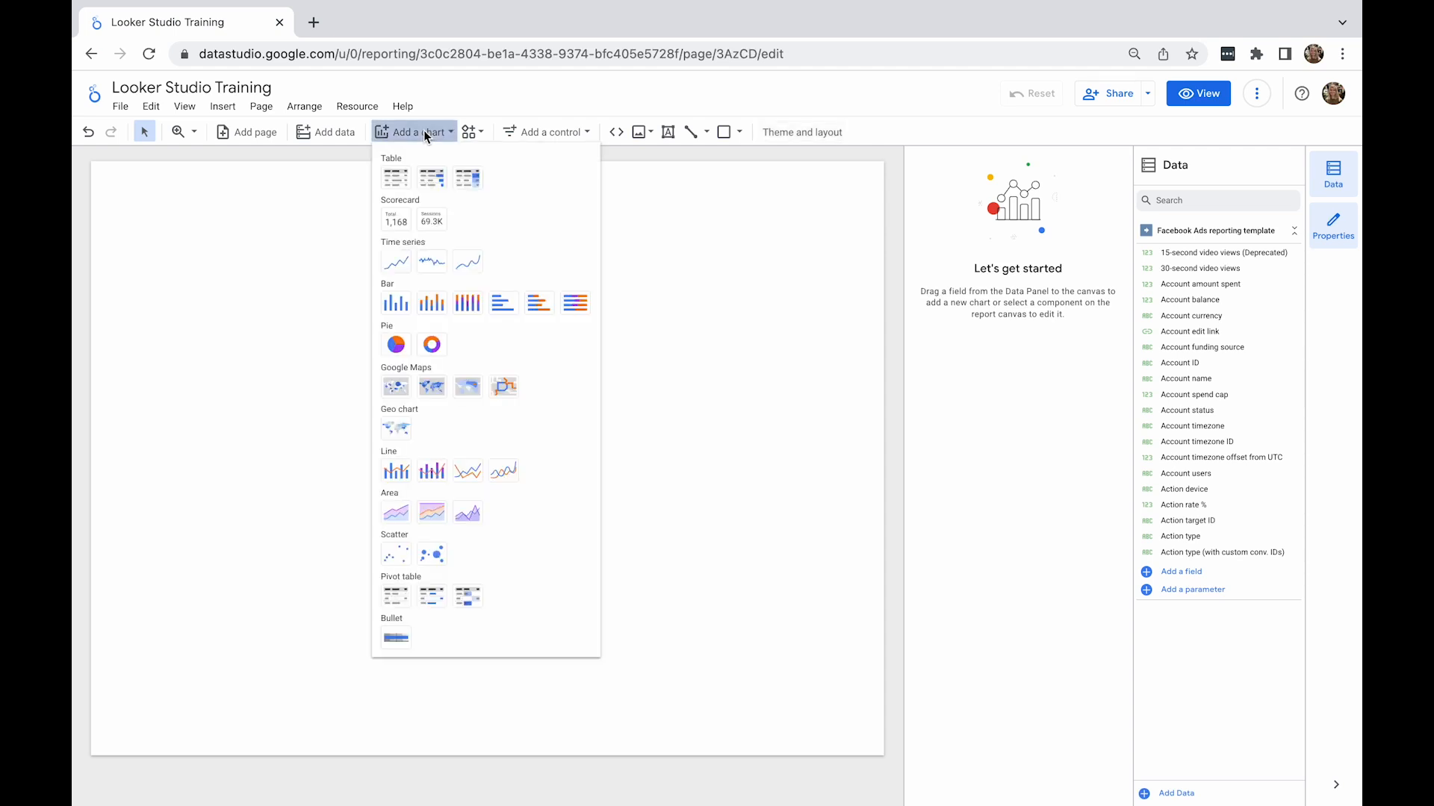
{"action": "left_click", "coordinate": [396, 222]}
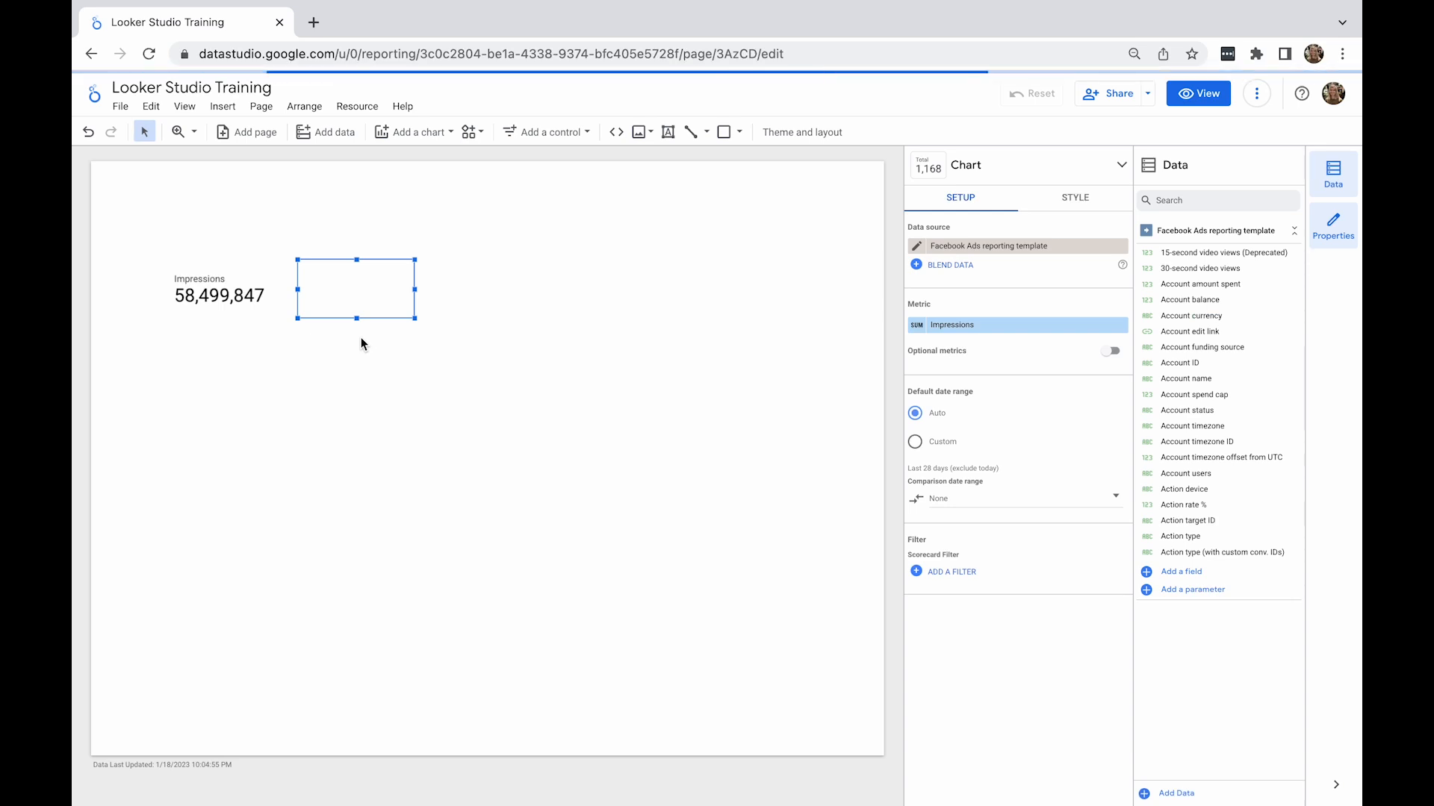
{"action": "left_click_drag", "start_coordinate": [369, 309], "coordinate": [498, 296]}
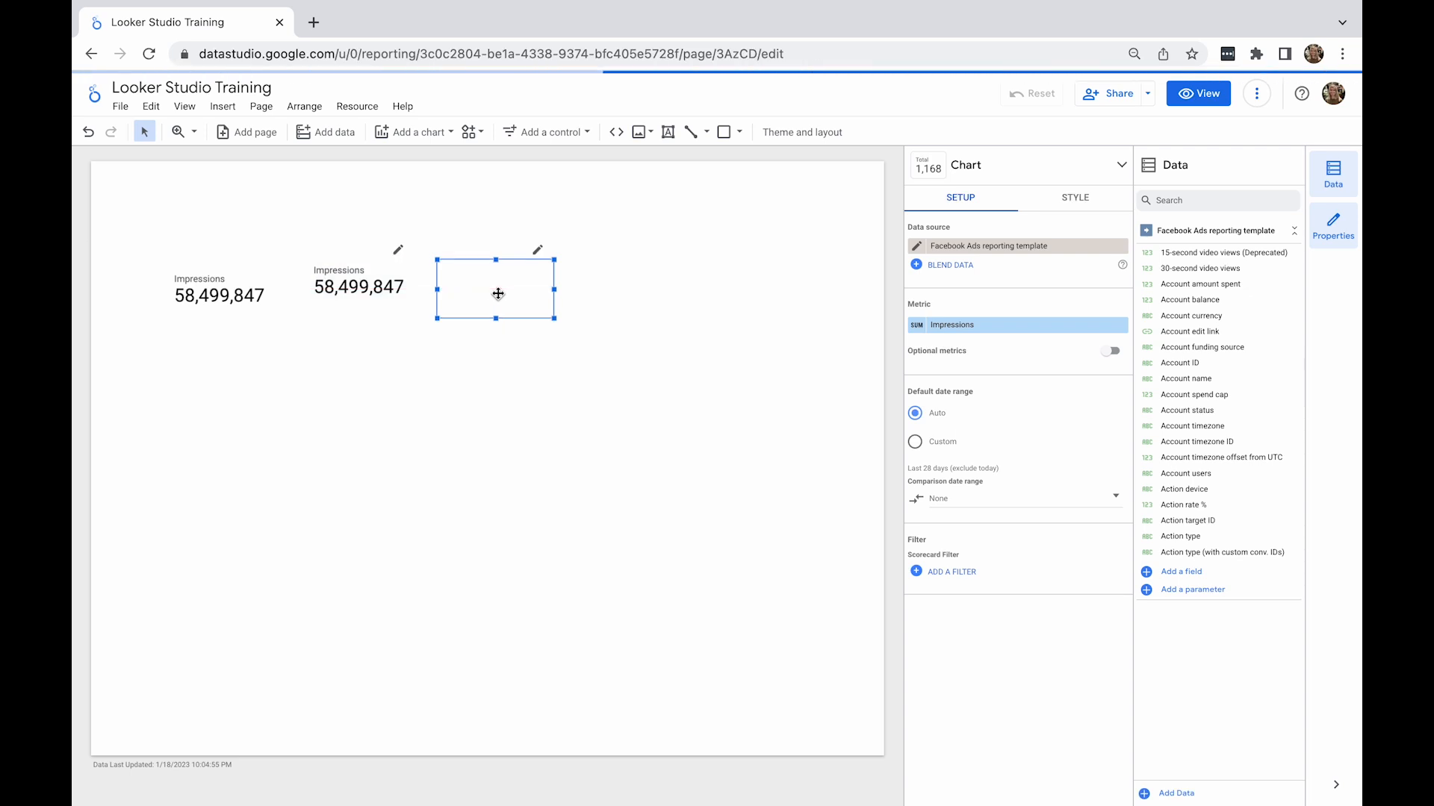
- Move the first scorecard level with the other two, check its data source options, and keep Impressions as its metric
{"action": "left_click_drag", "start_coordinate": [228, 306], "coordinate": [228, 297]}
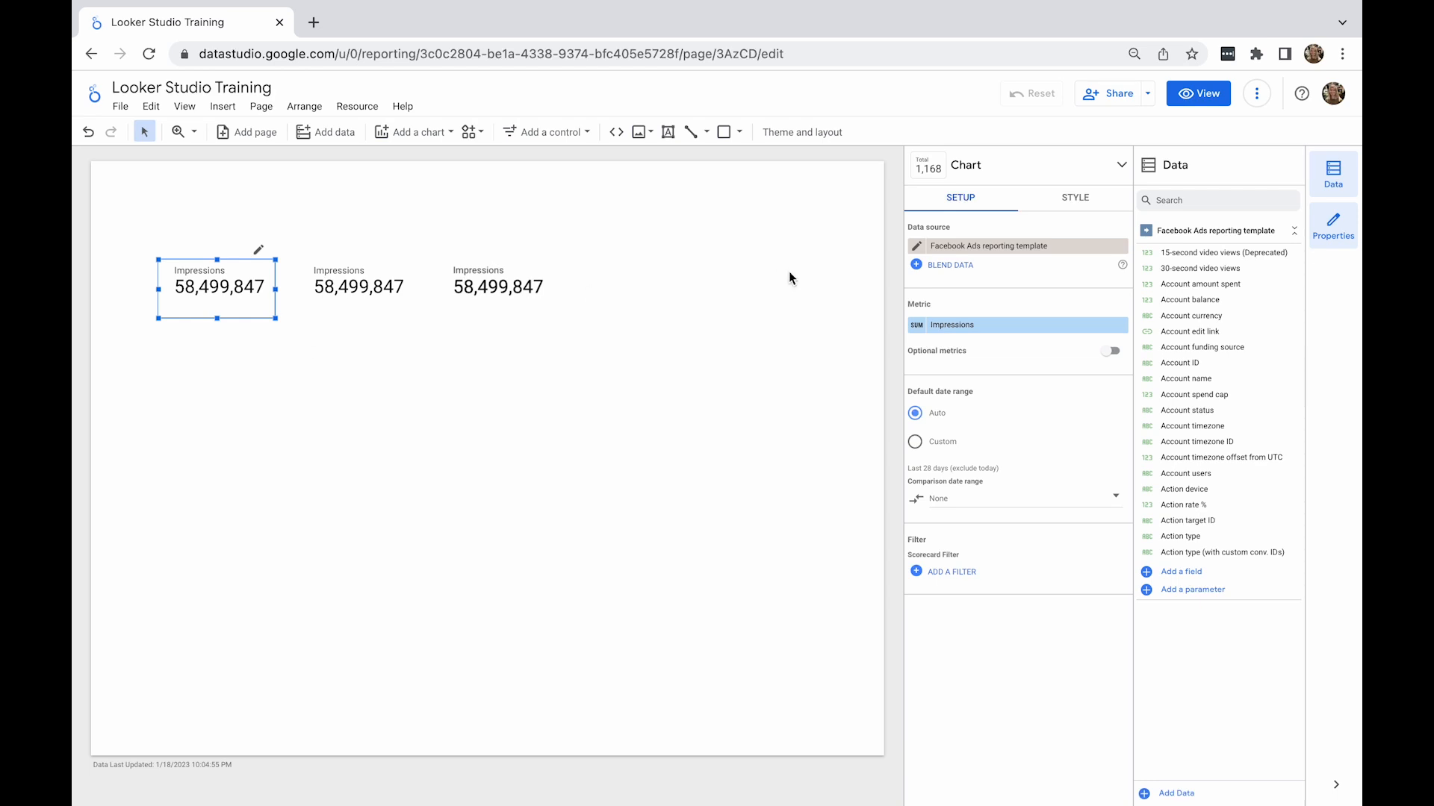
{"action": "left_click", "coordinate": [1016, 253]}
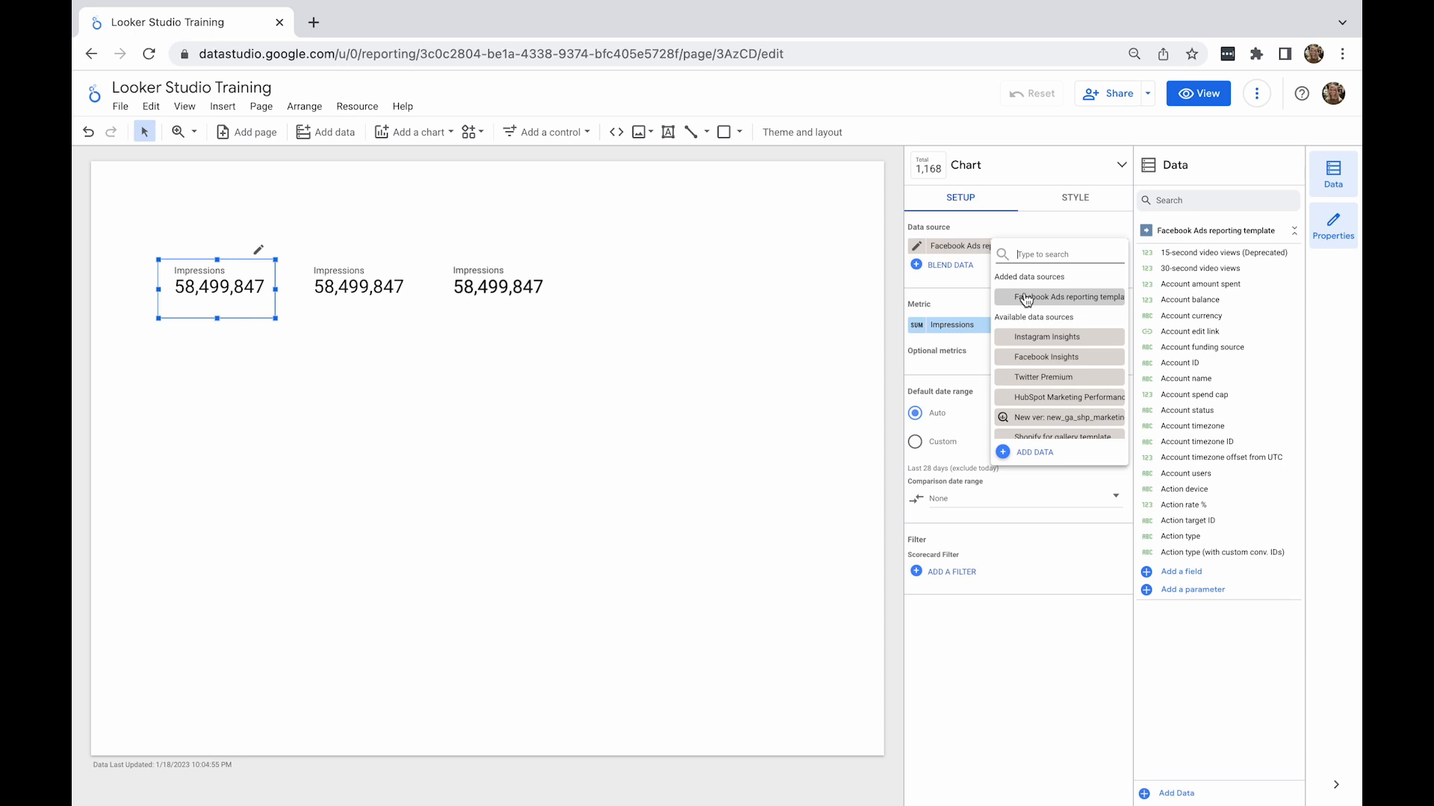
{"action": "left_click", "coordinate": [974, 279]}
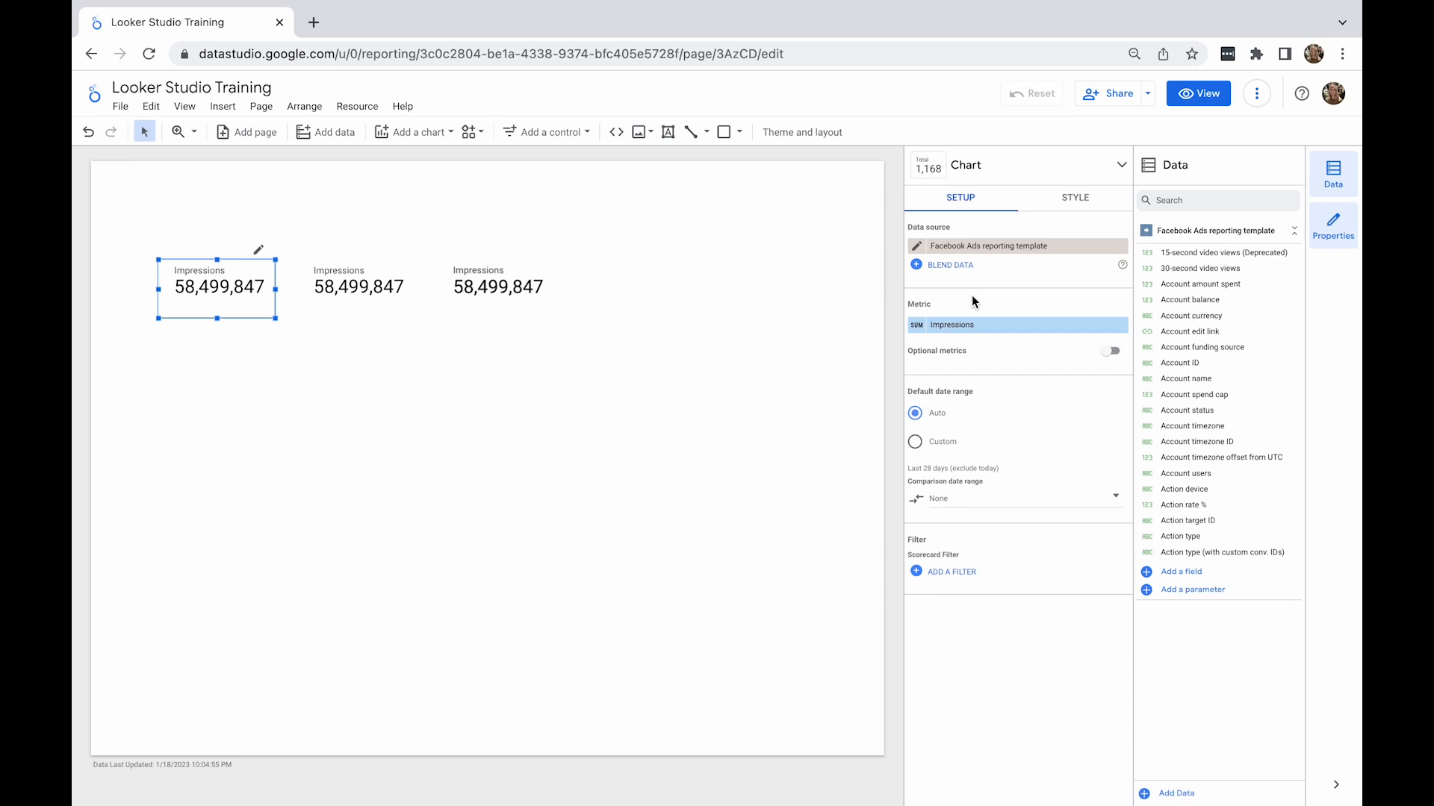
{"action": "left_click", "coordinate": [974, 328]}
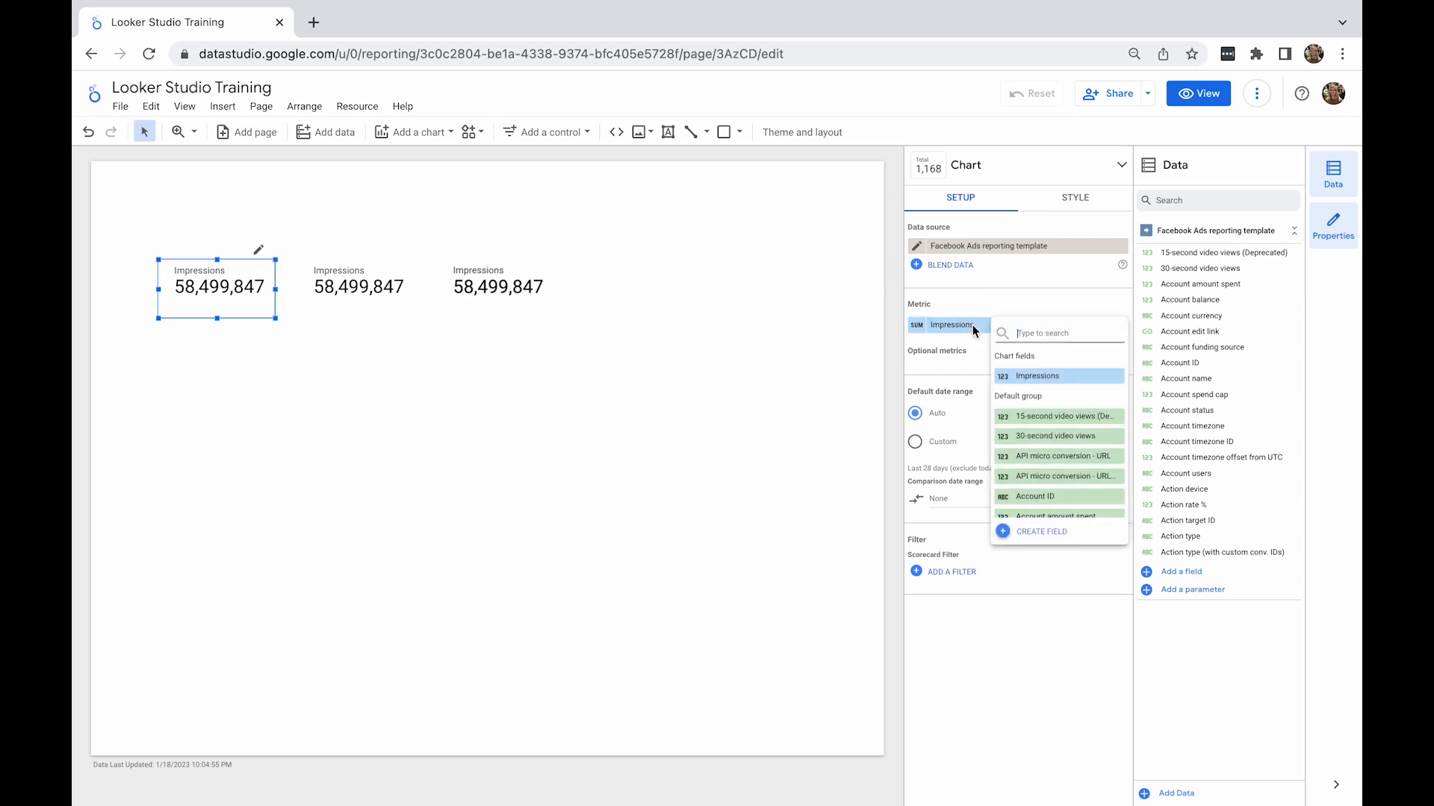
{"action": "left_click", "coordinate": [1017, 377]}
- Change the middle scorecard's metric to Clicks (all)
{"action": "left_click", "coordinate": [360, 287]}
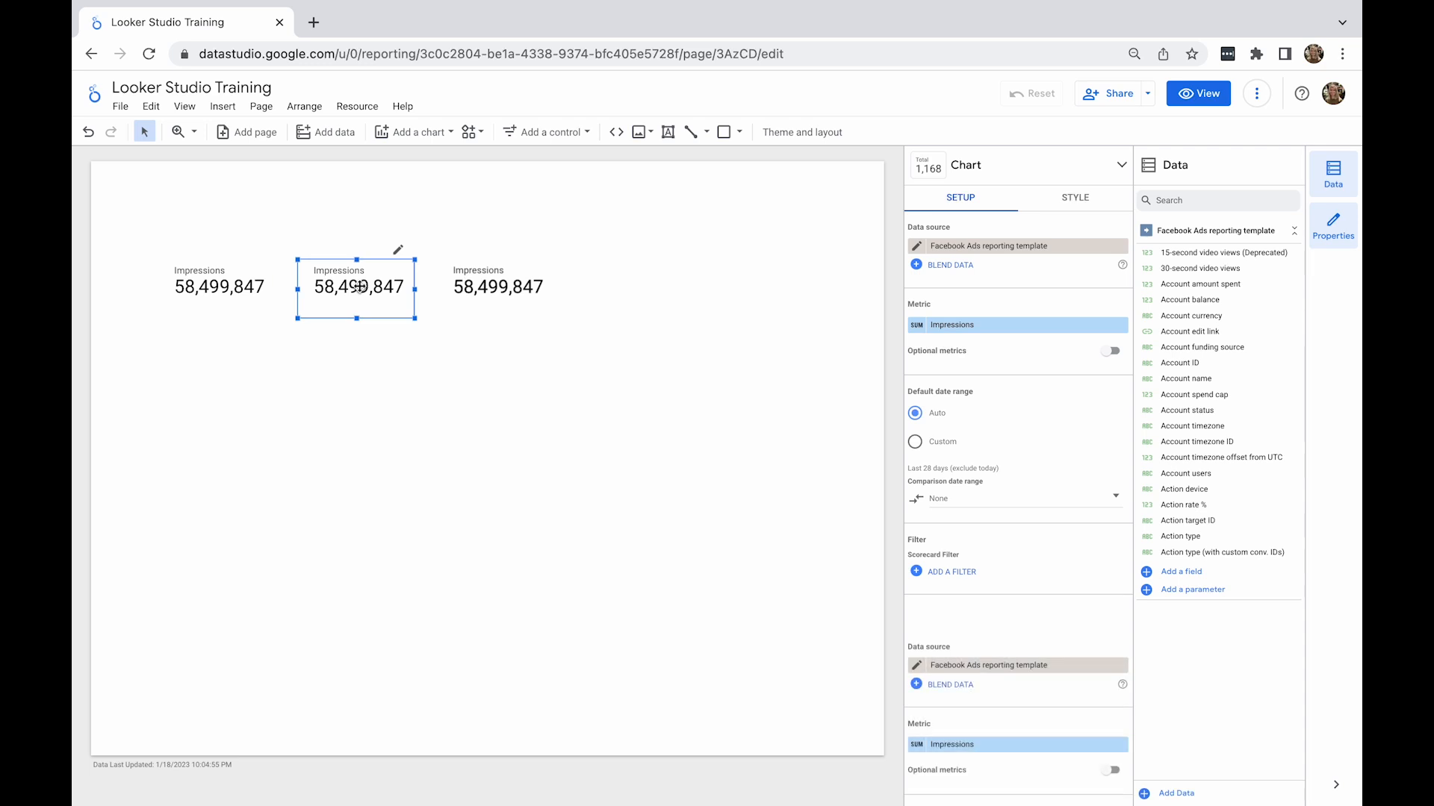
{"action": "left_click", "coordinate": [1017, 326]}
{"action": "type", "text": "clicks"}
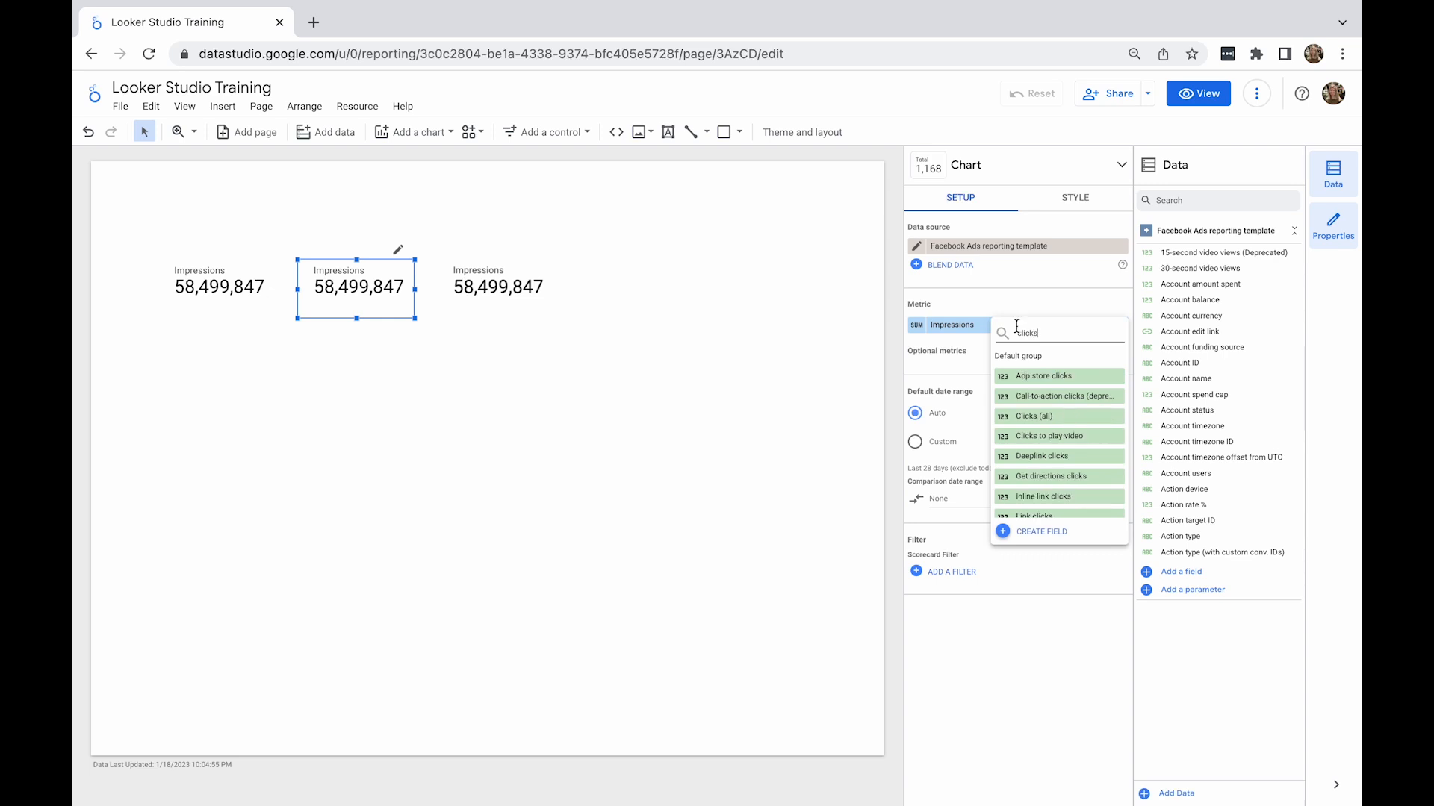
{"action": "left_click", "coordinate": [1059, 416]}
- Set the third scorecard's metric to CTR (link click-through rate) and give it the display name CTR %
{"action": "left_click", "coordinate": [972, 325]}
{"action": "type", "text": "ctr"}
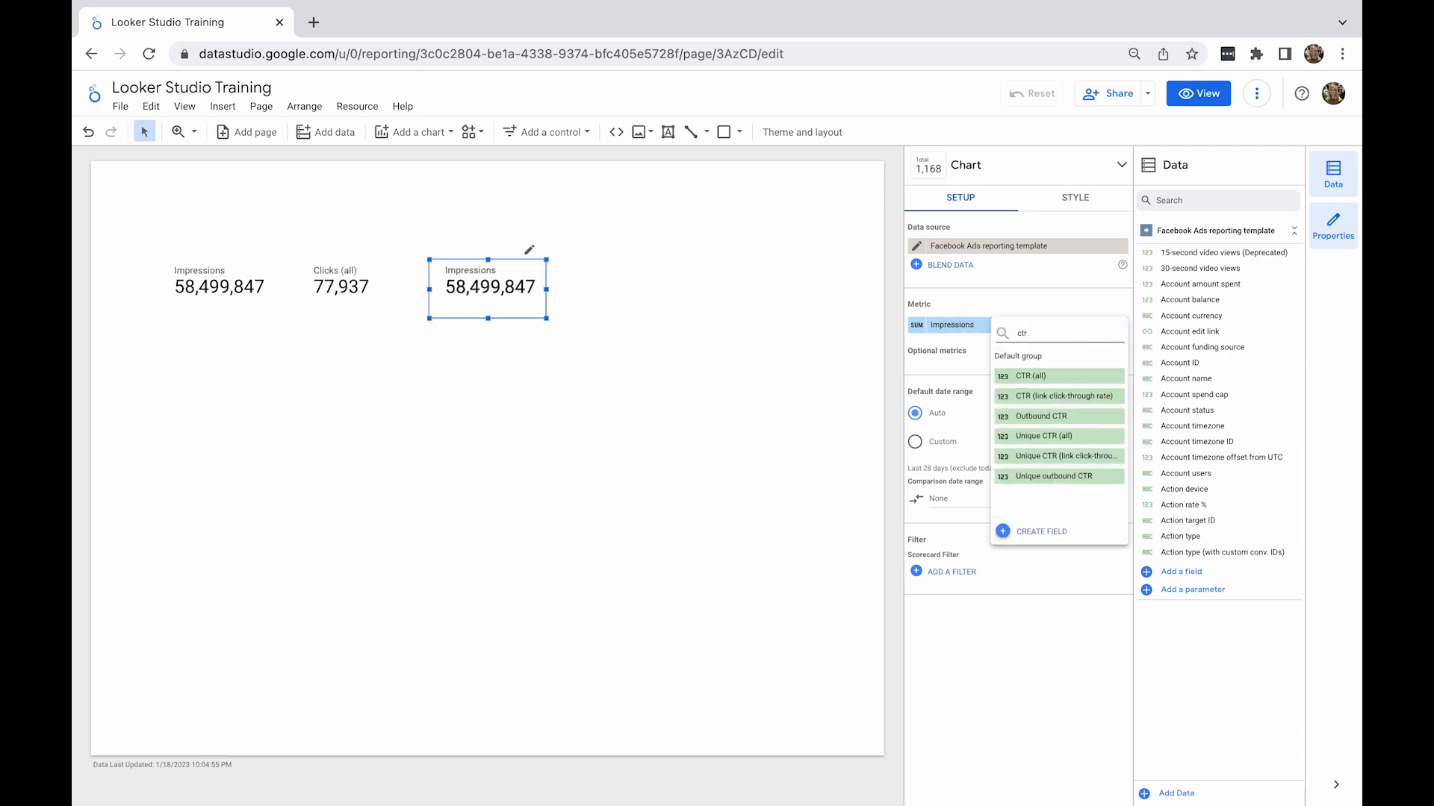
{"action": "left_click", "coordinate": [1019, 395]}
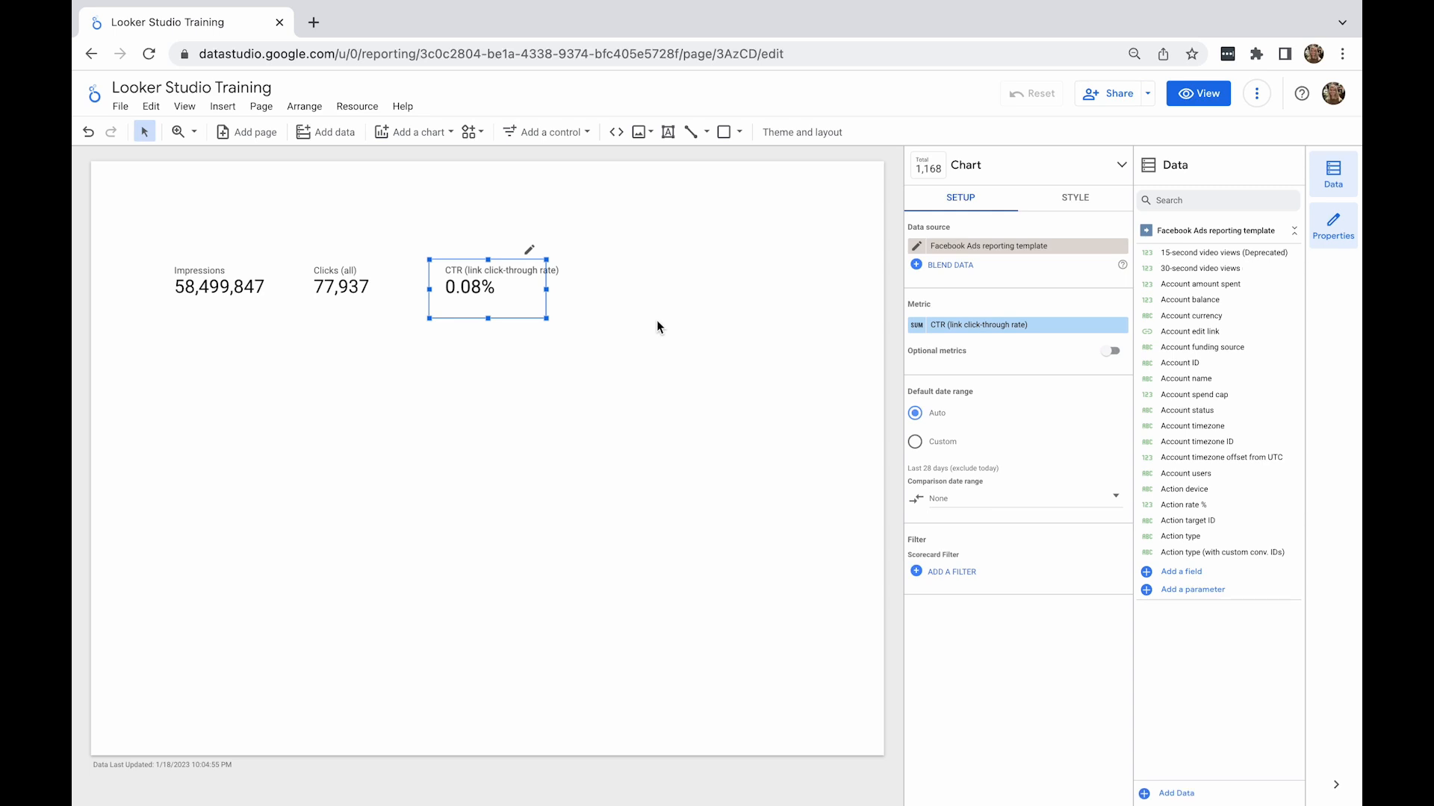
{"action": "left_click", "coordinate": [917, 324]}
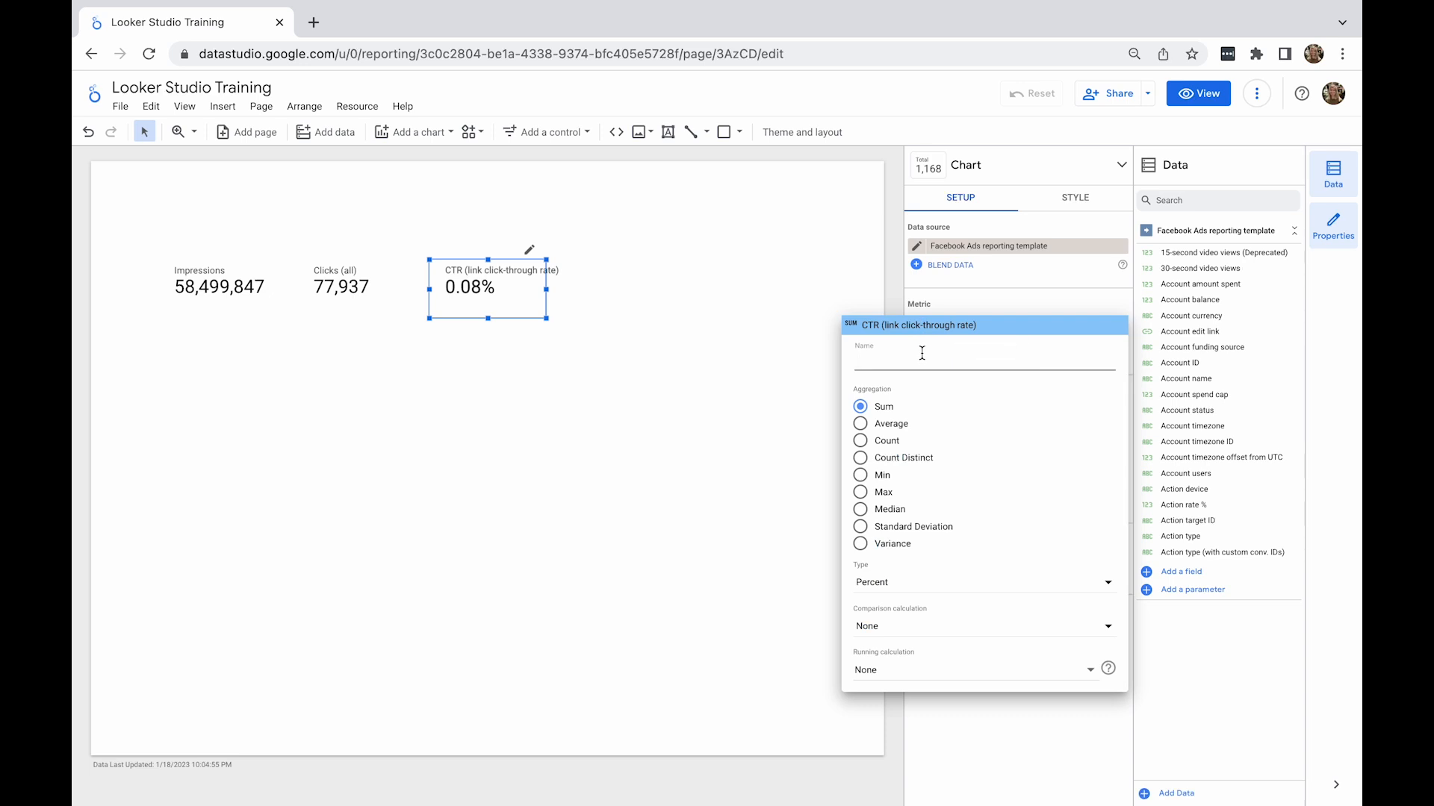
{"action": "type", "text": "CTR%"}
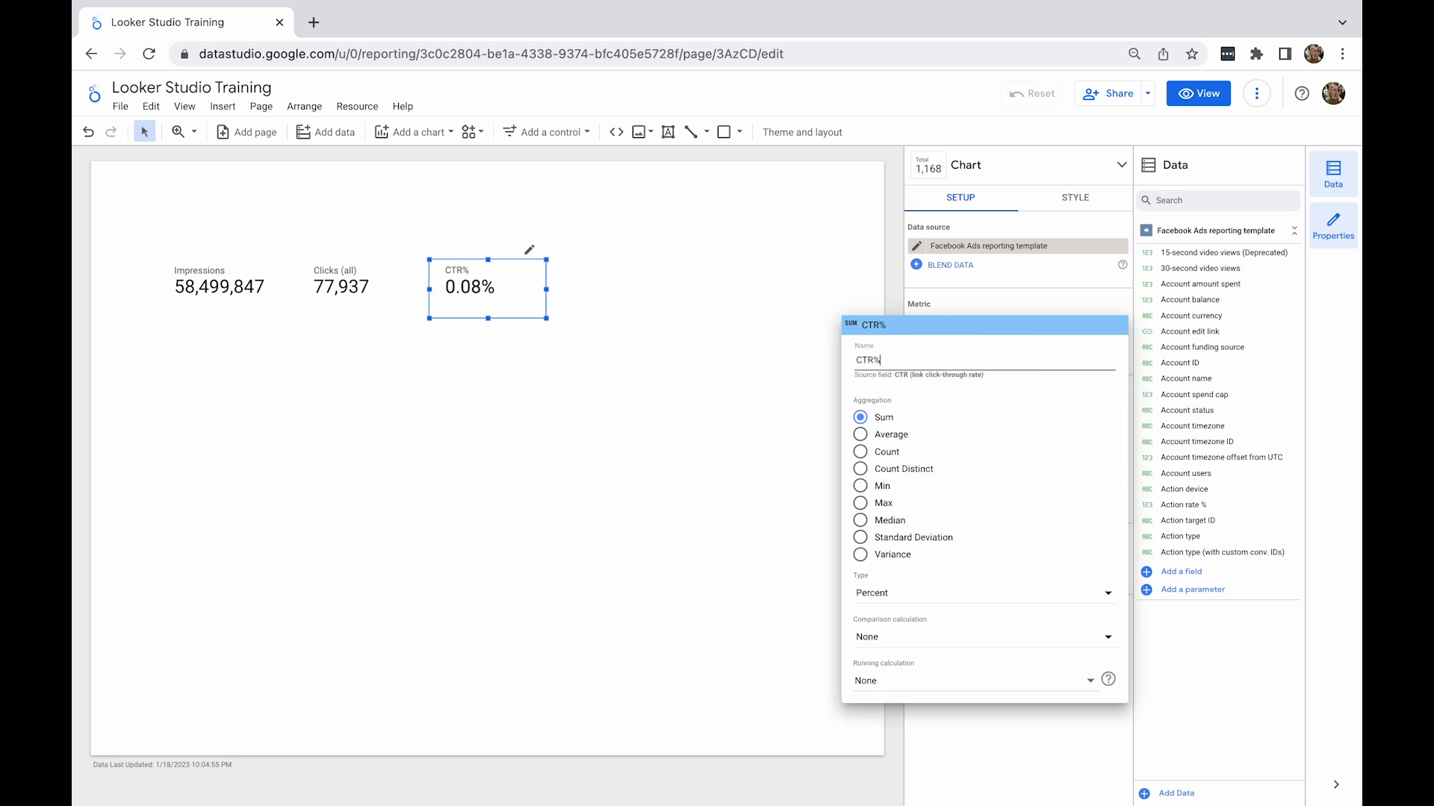
{"action": "left_click", "coordinate": [739, 341]}
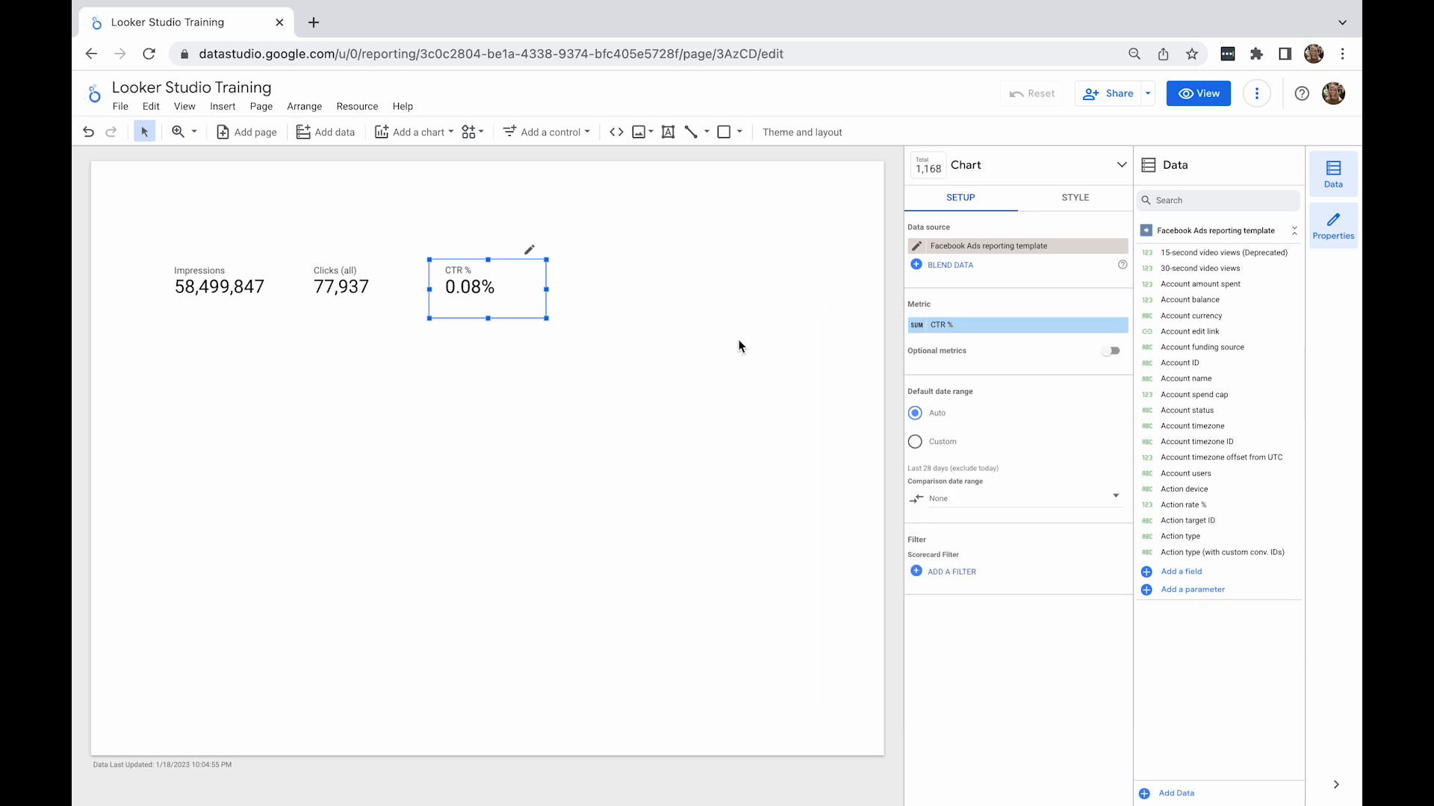
- Set the comparison date range of all three scorecards to Previous year
{"action": "left_click", "coordinate": [617, 329]}
{"action": "left_click_drag", "start_coordinate": [557, 271], "coordinate": [200, 259]}
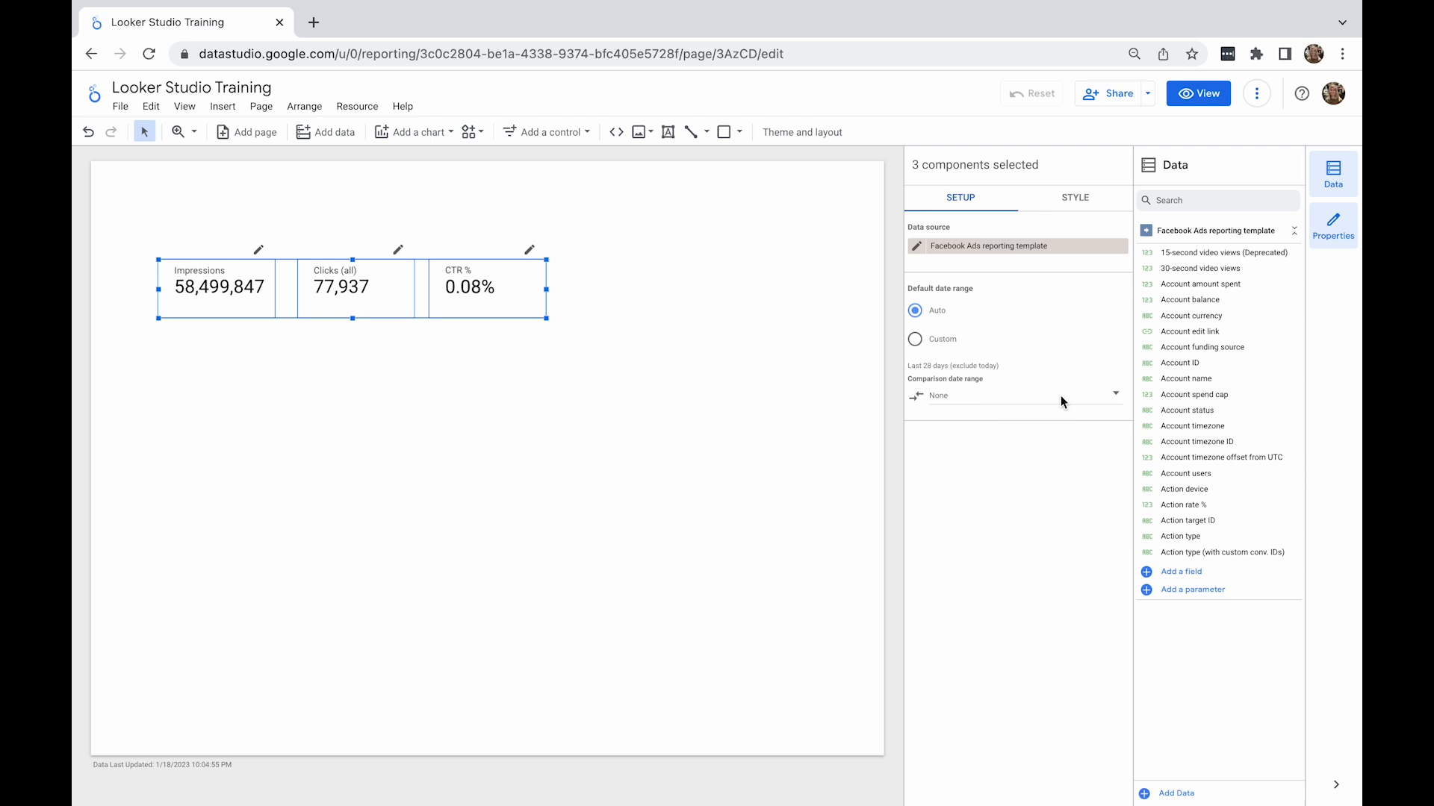
{"action": "left_click", "coordinate": [1115, 397]}
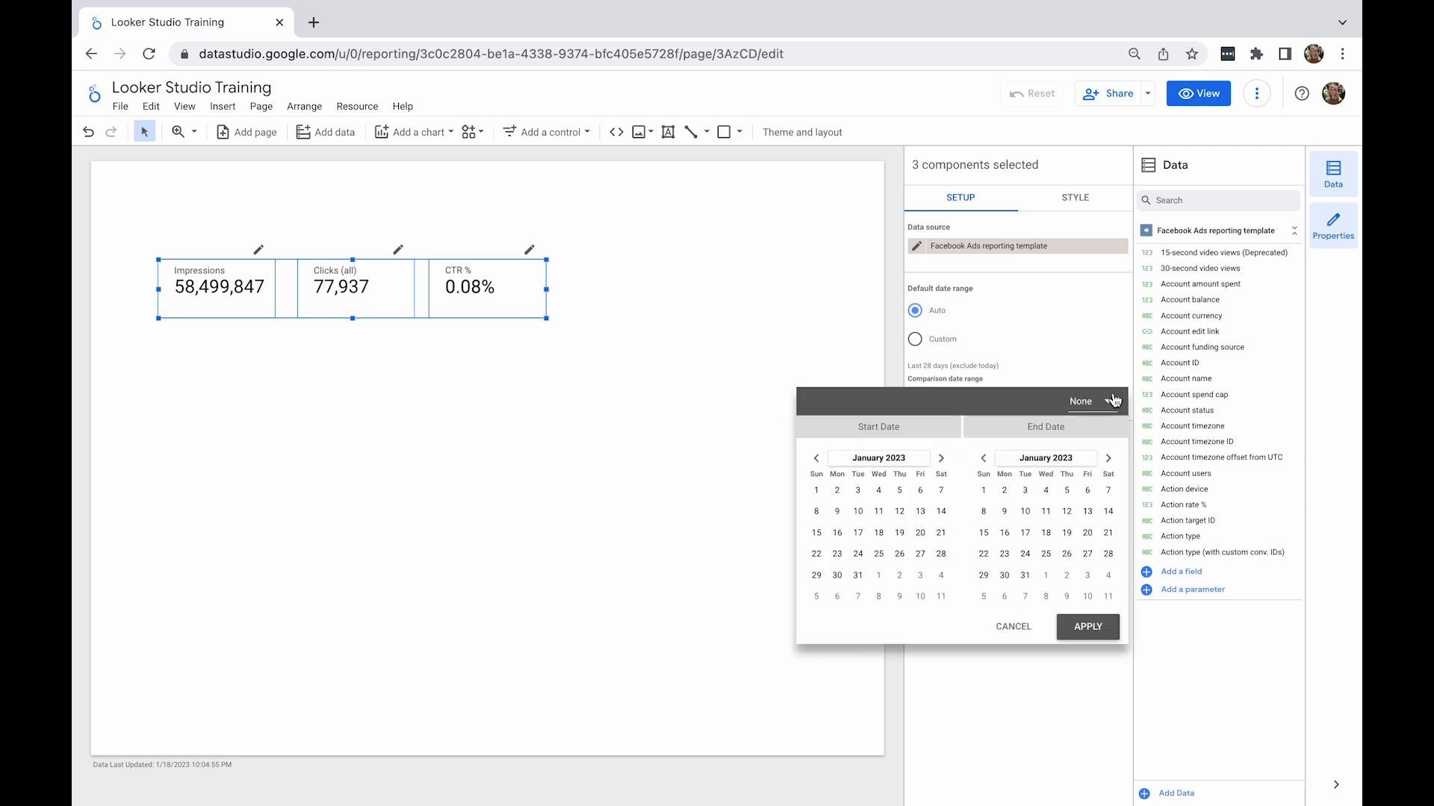
{"action": "left_click", "coordinate": [1115, 398]}
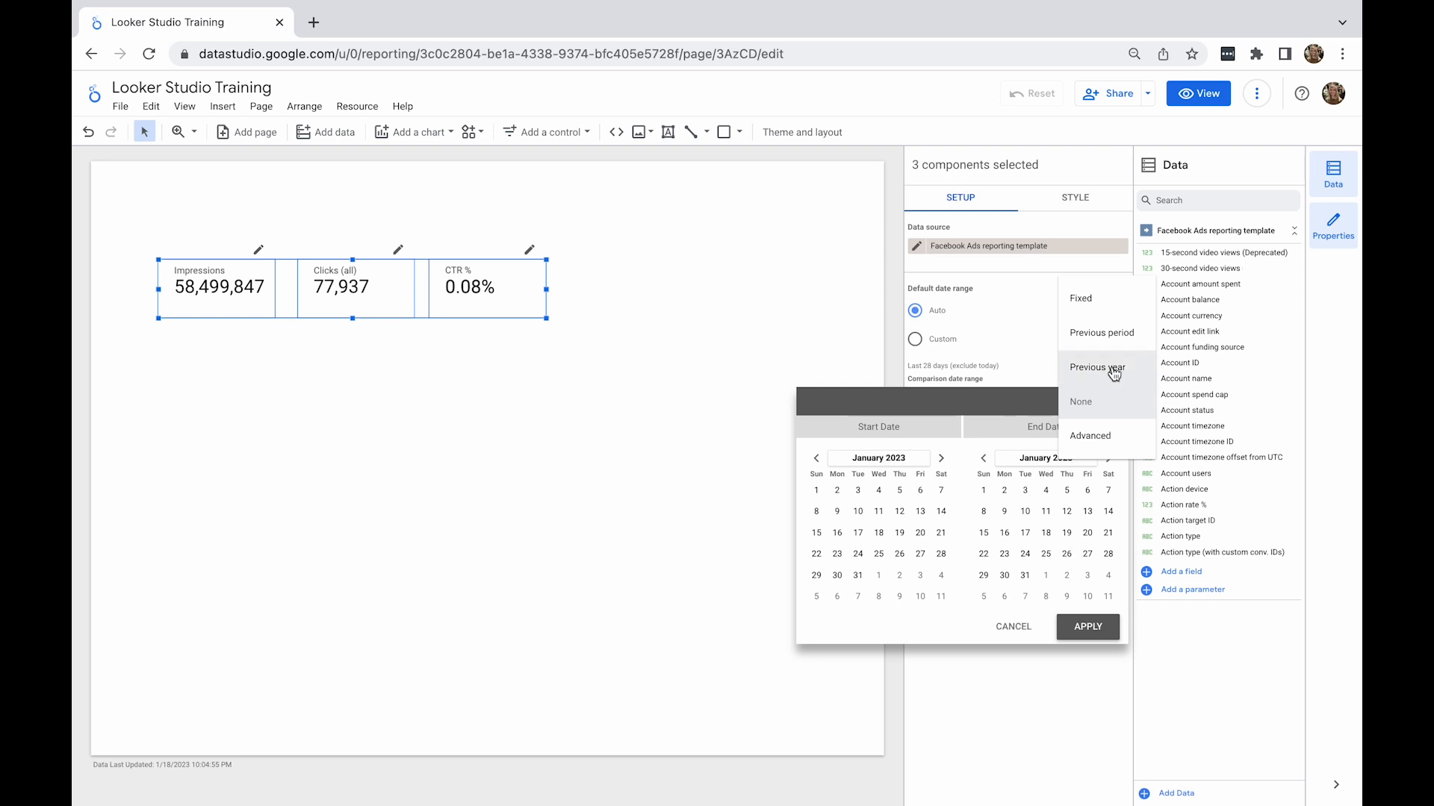
{"action": "left_click", "coordinate": [1115, 372]}
{"action": "left_click", "coordinate": [1087, 628]}
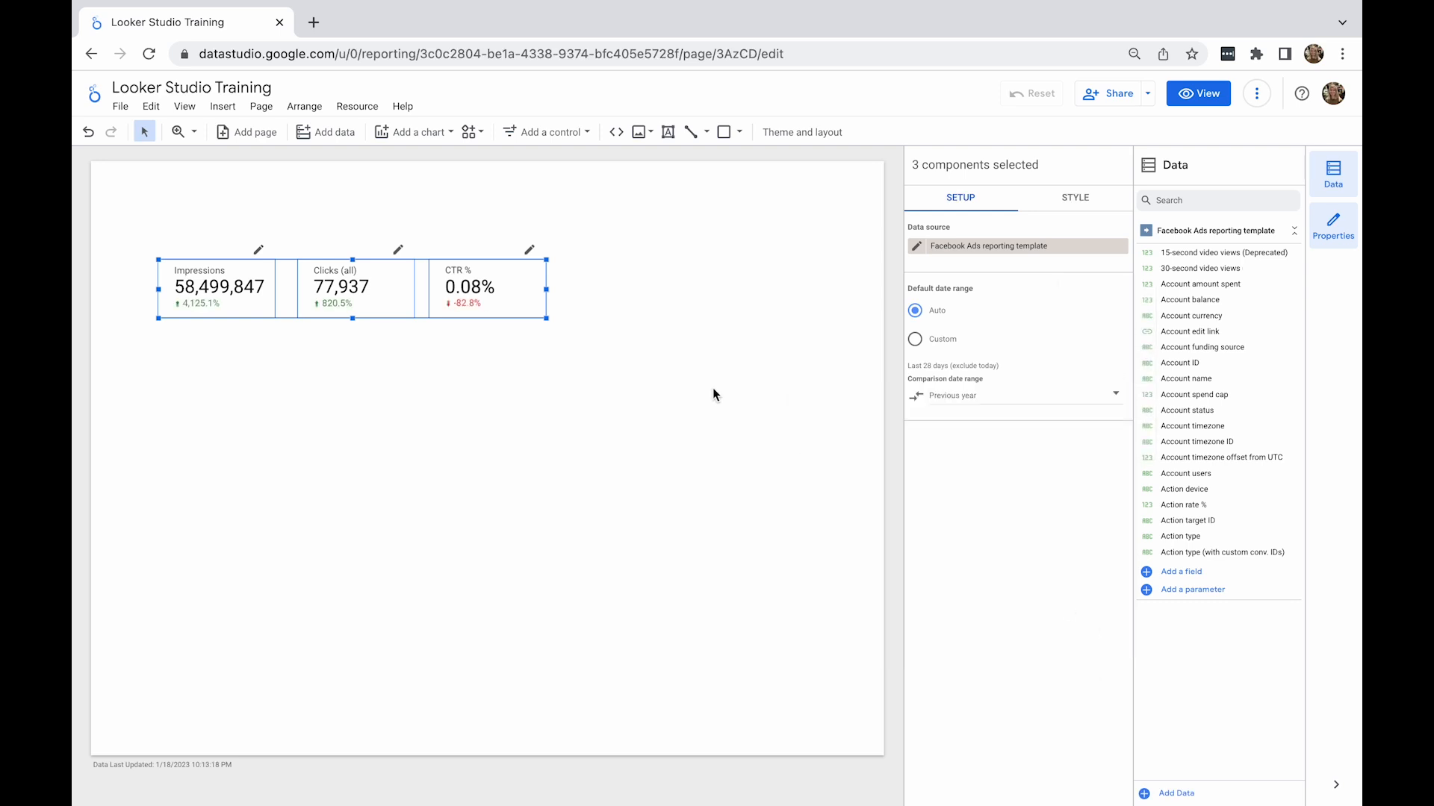
- Show the primary metrics of the Impressions and Clicks (all) scorecards as compact numbers
{"action": "left_click", "coordinate": [1078, 214]}
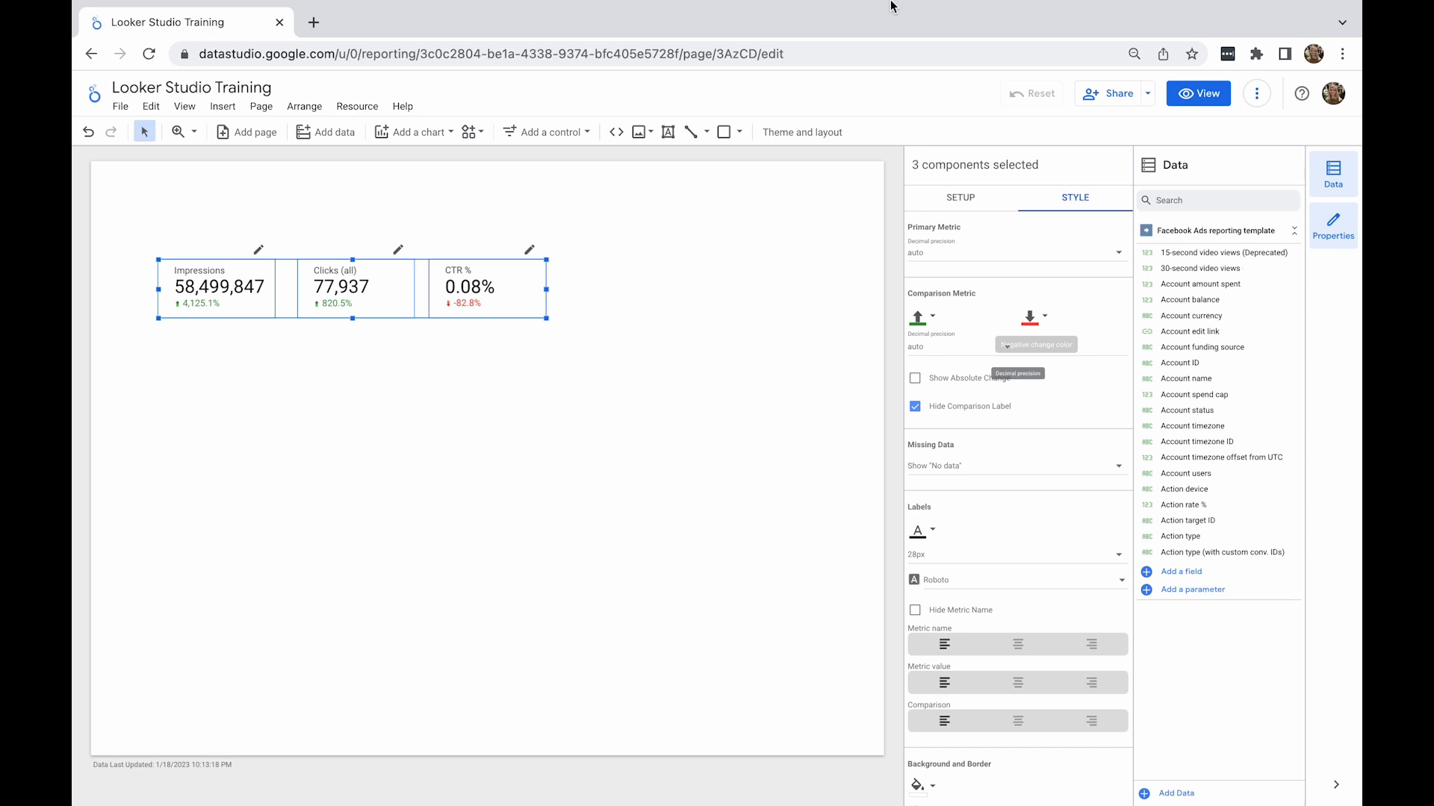
{"action": "left_click", "coordinate": [455, 346]}
{"action": "left_click", "coordinate": [357, 301]}
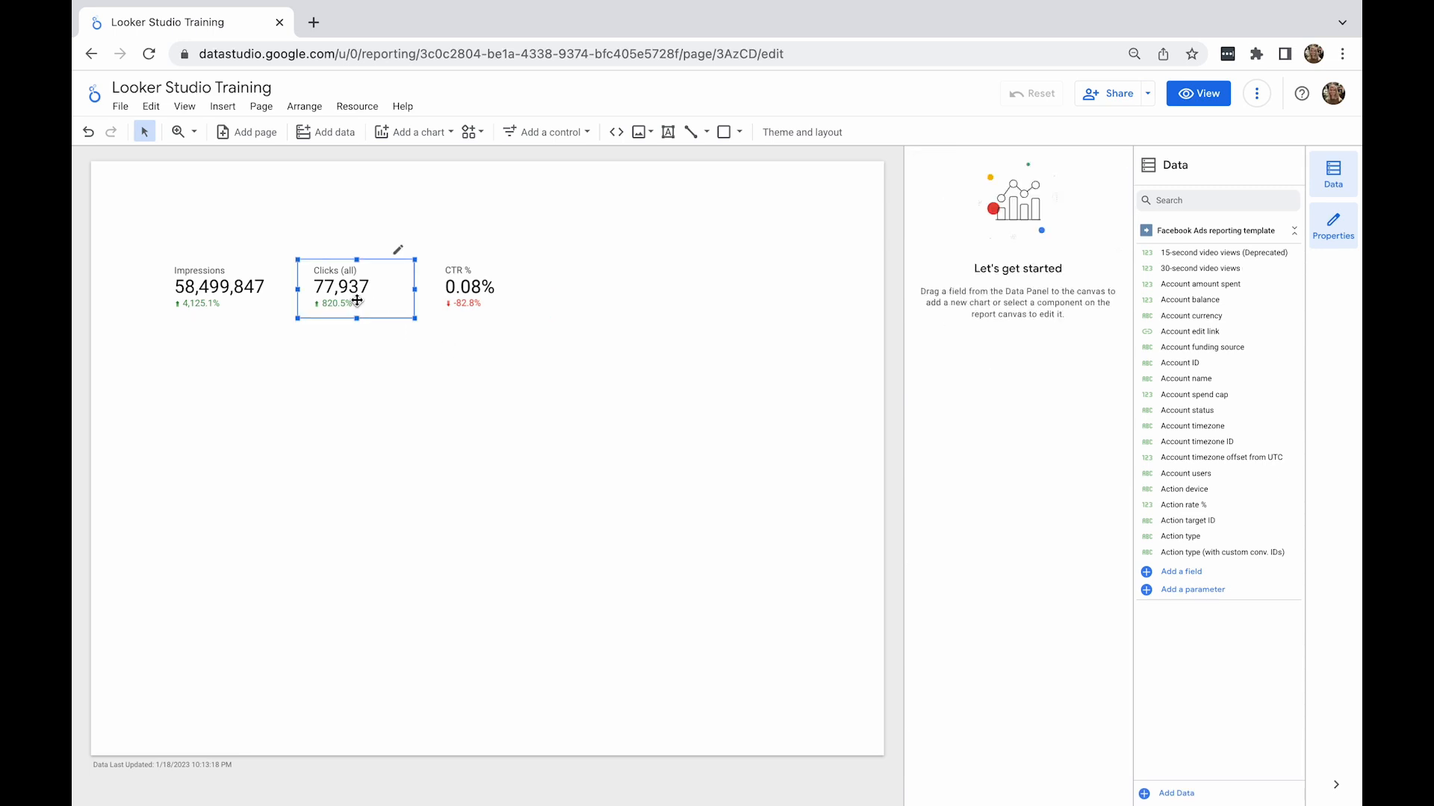
{"action": "left_click", "coordinate": [242, 291], "text": "shift"}
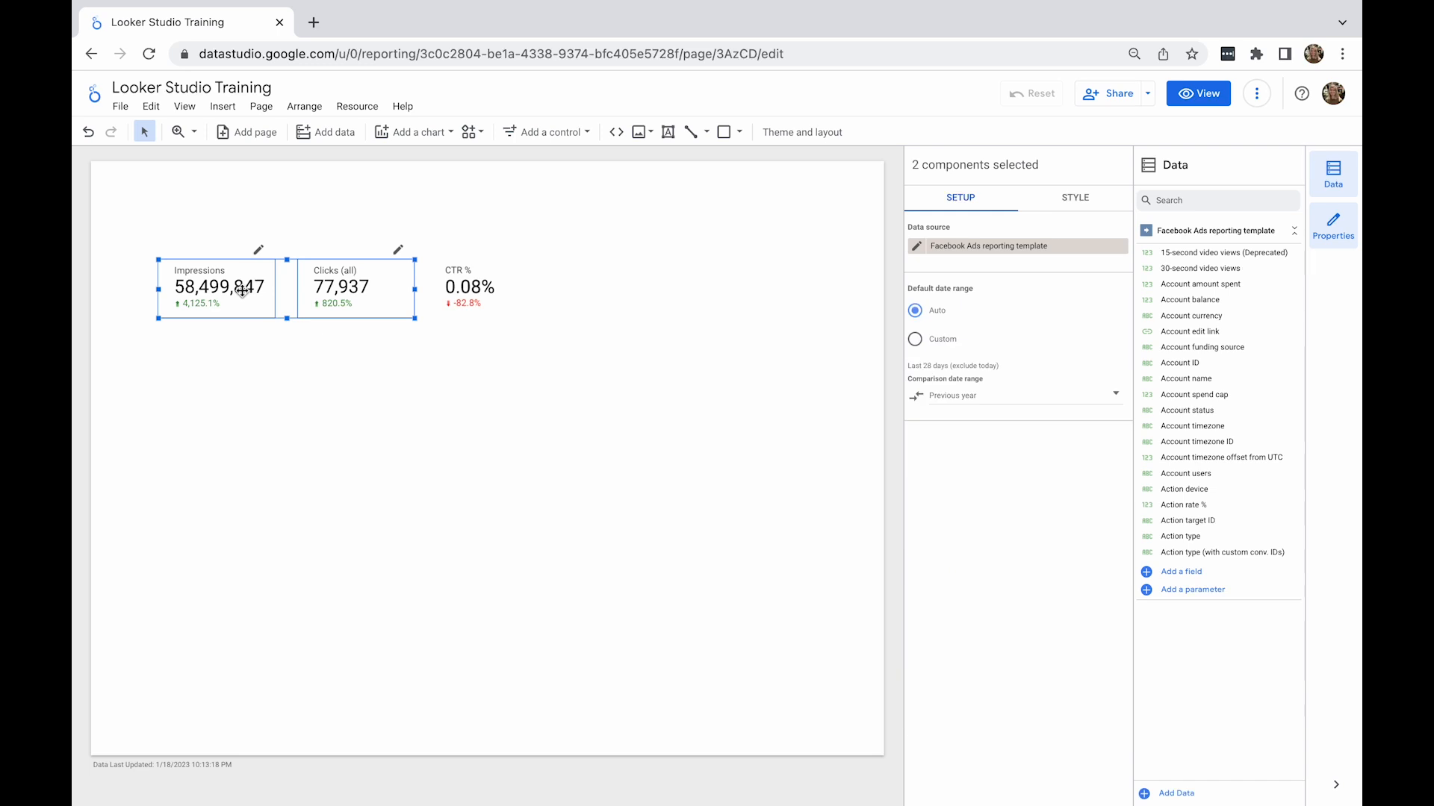
{"action": "left_click", "coordinate": [1088, 200]}
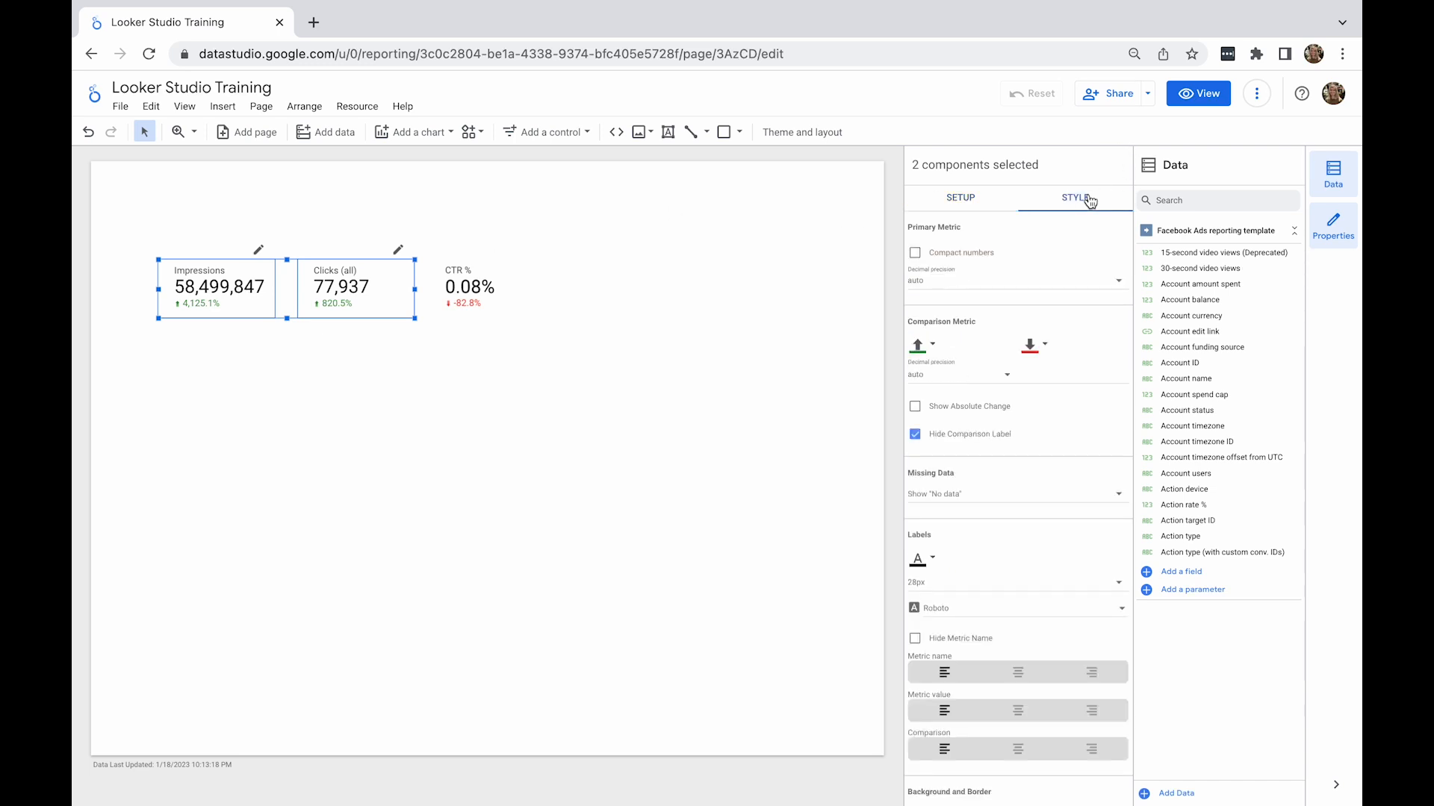
{"action": "left_click", "coordinate": [916, 254]}
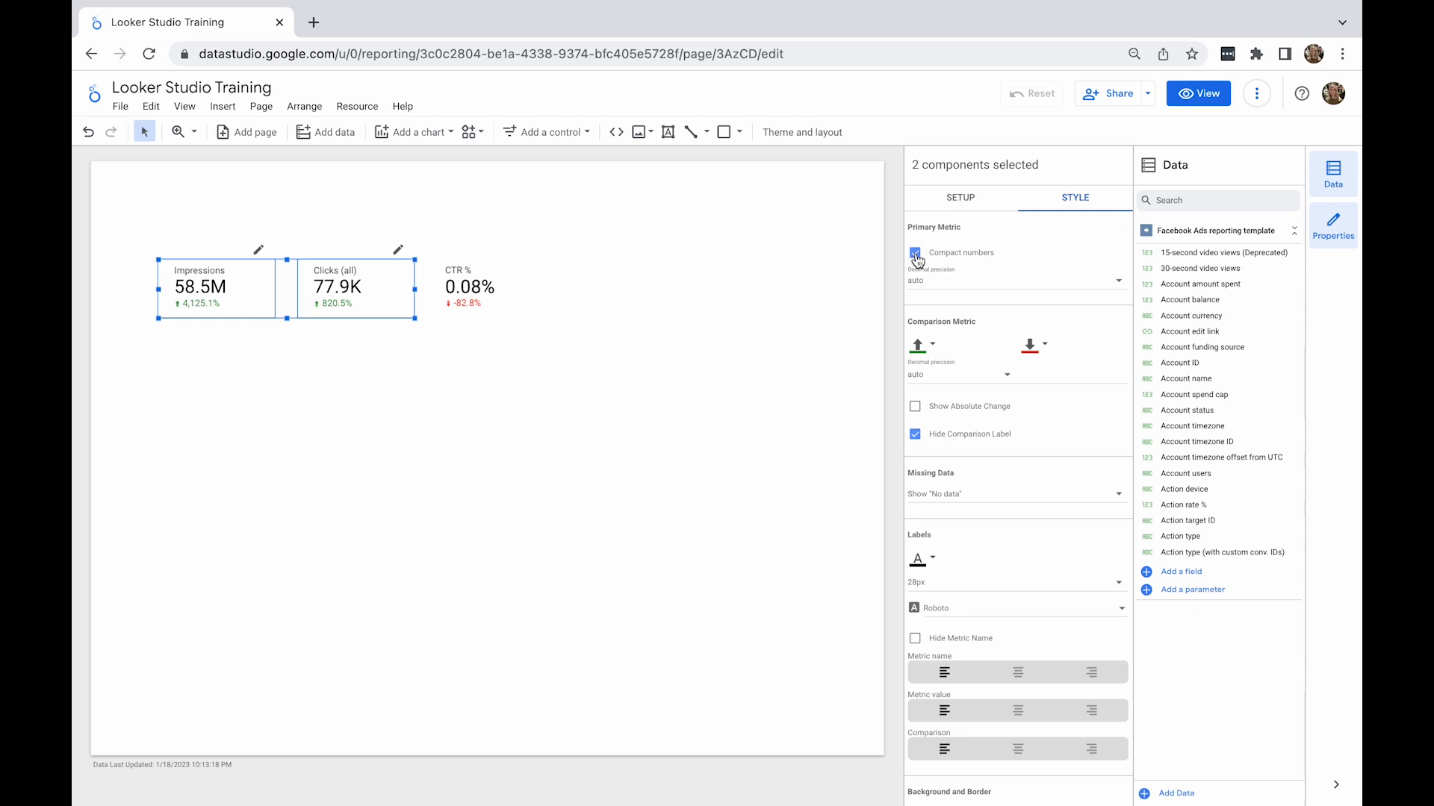
- Give the Impressions and Clicks (all) scorecards a black solid border of weight 1 with a border radius of 10
{"action": "scroll", "coordinate": [1071, 416], "scroll_direction": "down", "scroll_amount": 2}
{"action": "scroll", "coordinate": [1070, 415], "scroll_direction": "down", "scroll_amount": 3}
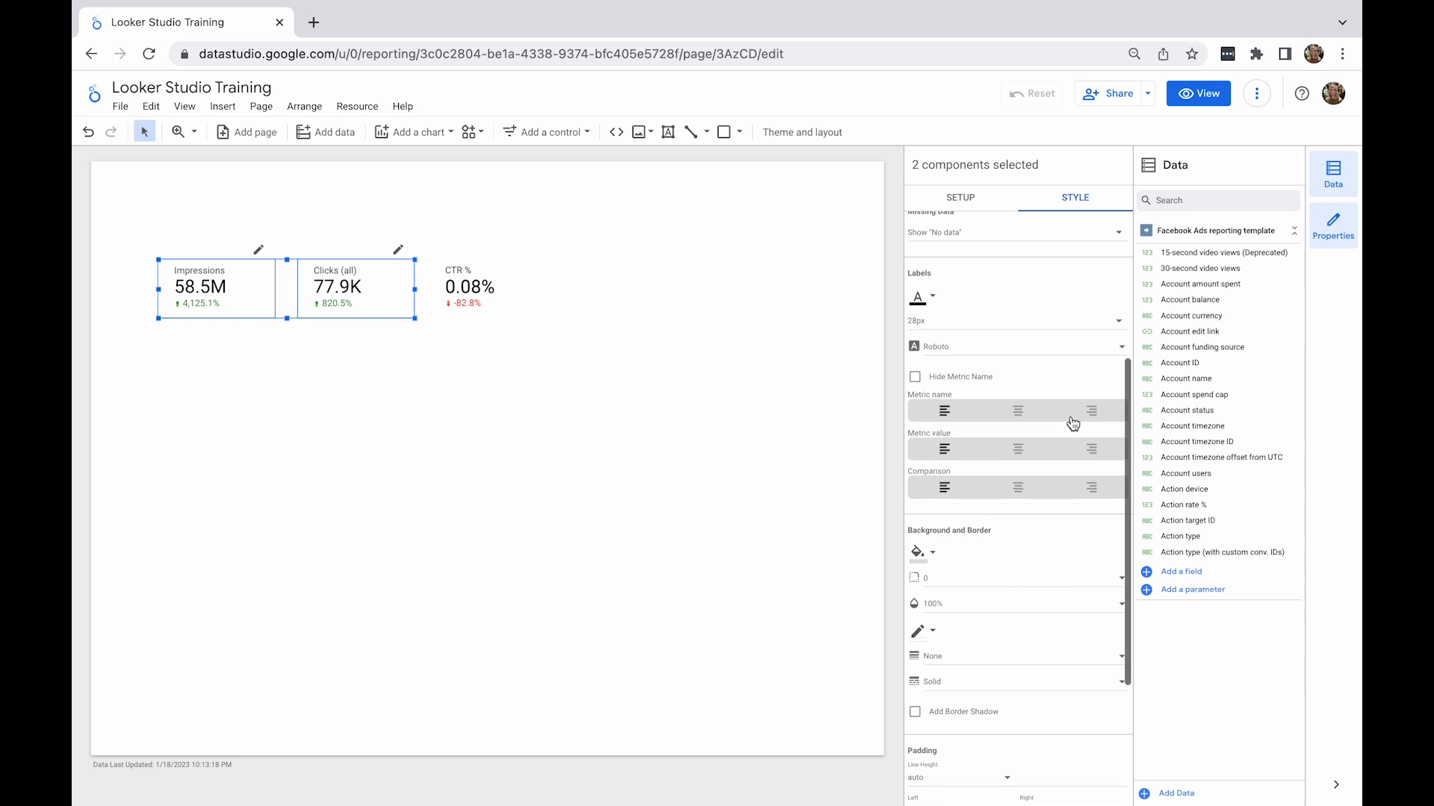
{"action": "scroll", "coordinate": [1022, 422], "scroll_direction": "down", "scroll_amount": 3}
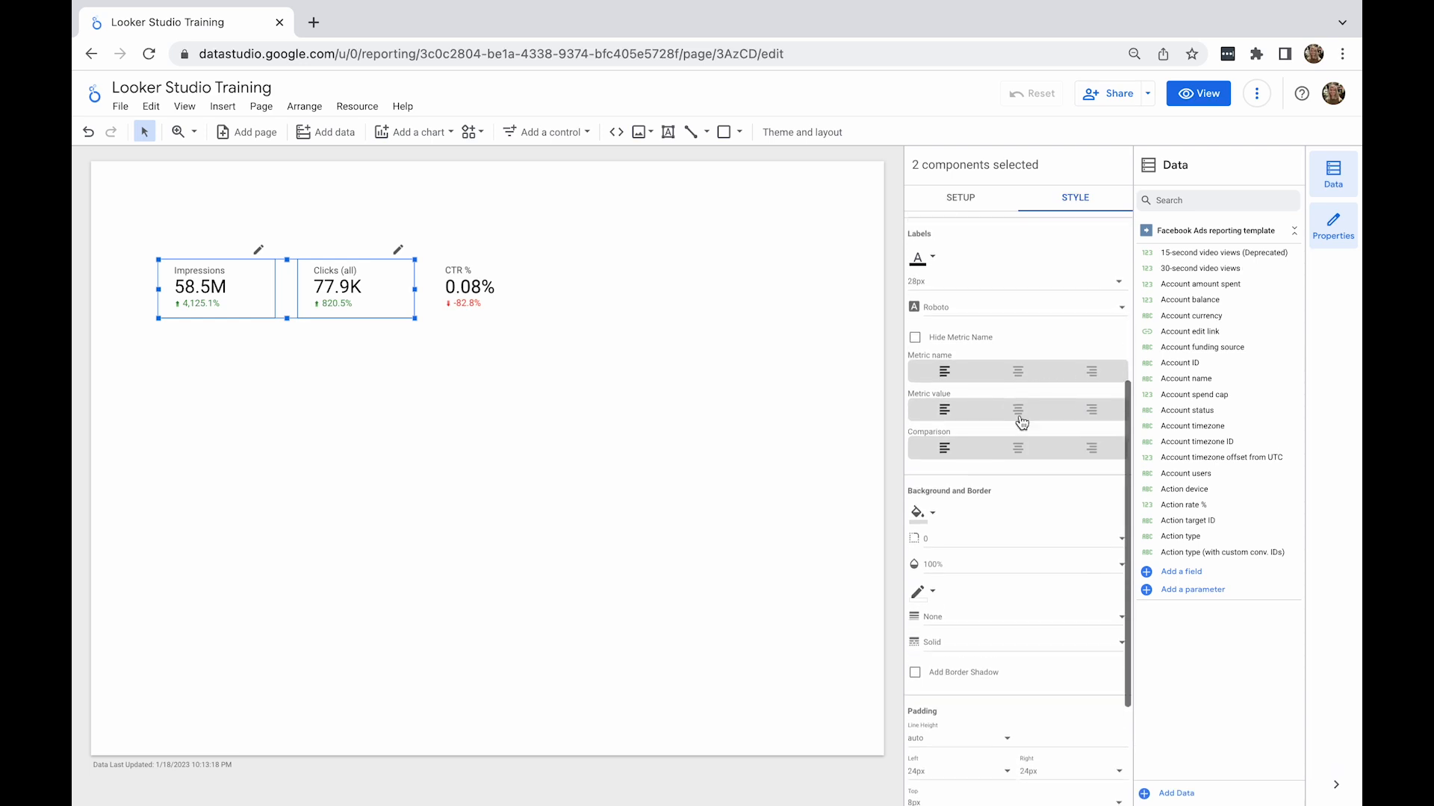
{"action": "scroll", "coordinate": [1022, 422], "scroll_direction": "down", "scroll_amount": 2}
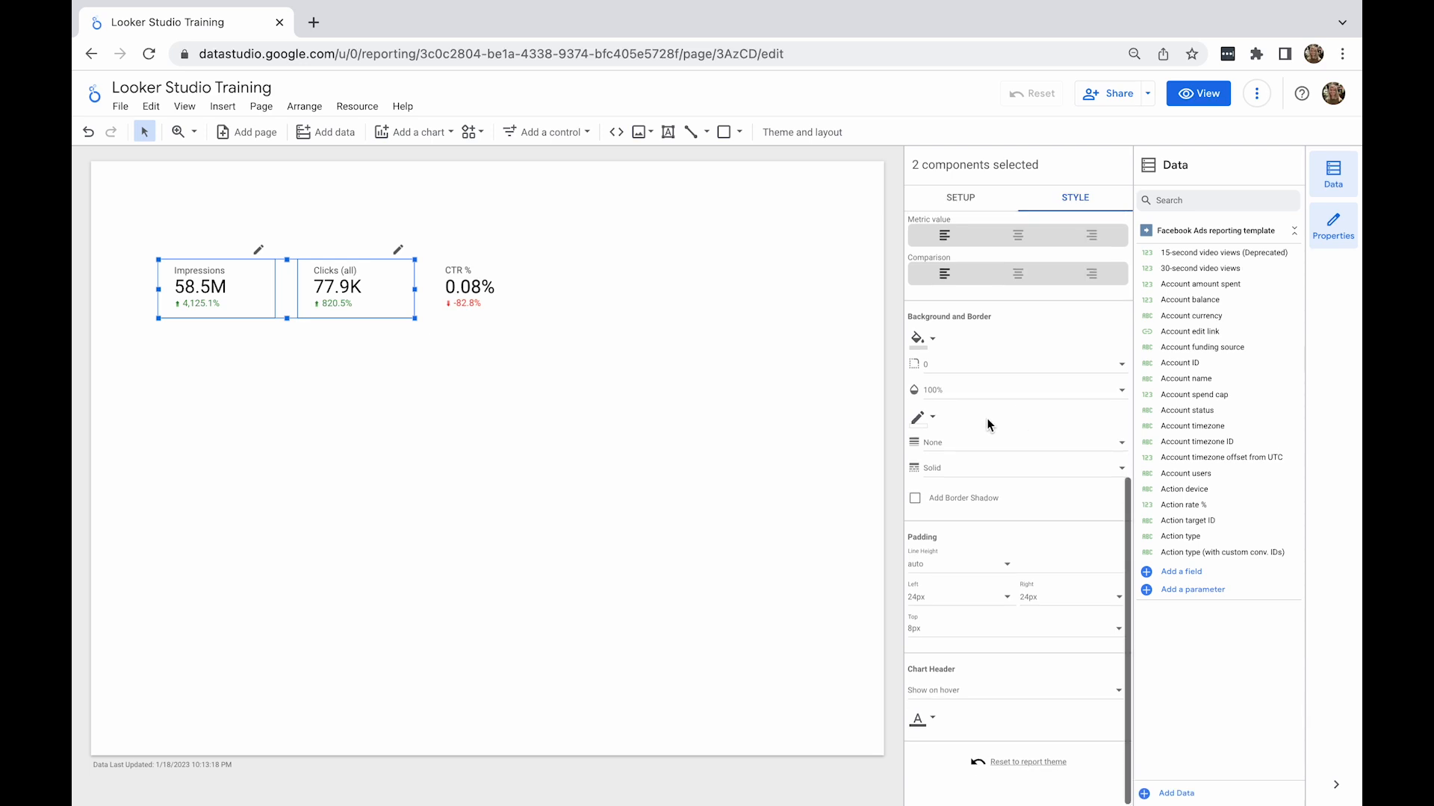
{"action": "left_click", "coordinate": [923, 417]}
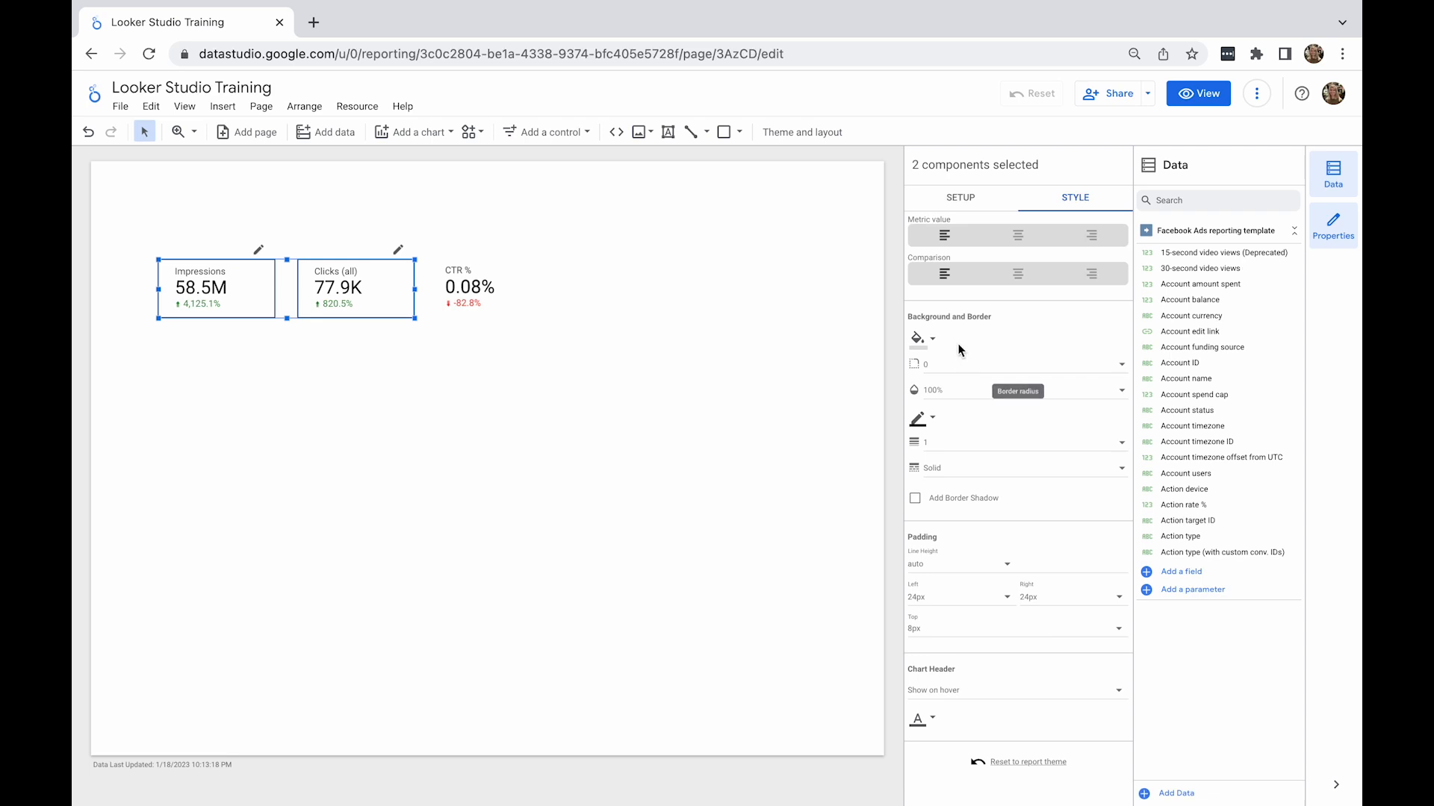
{"action": "left_click", "coordinate": [952, 369]}
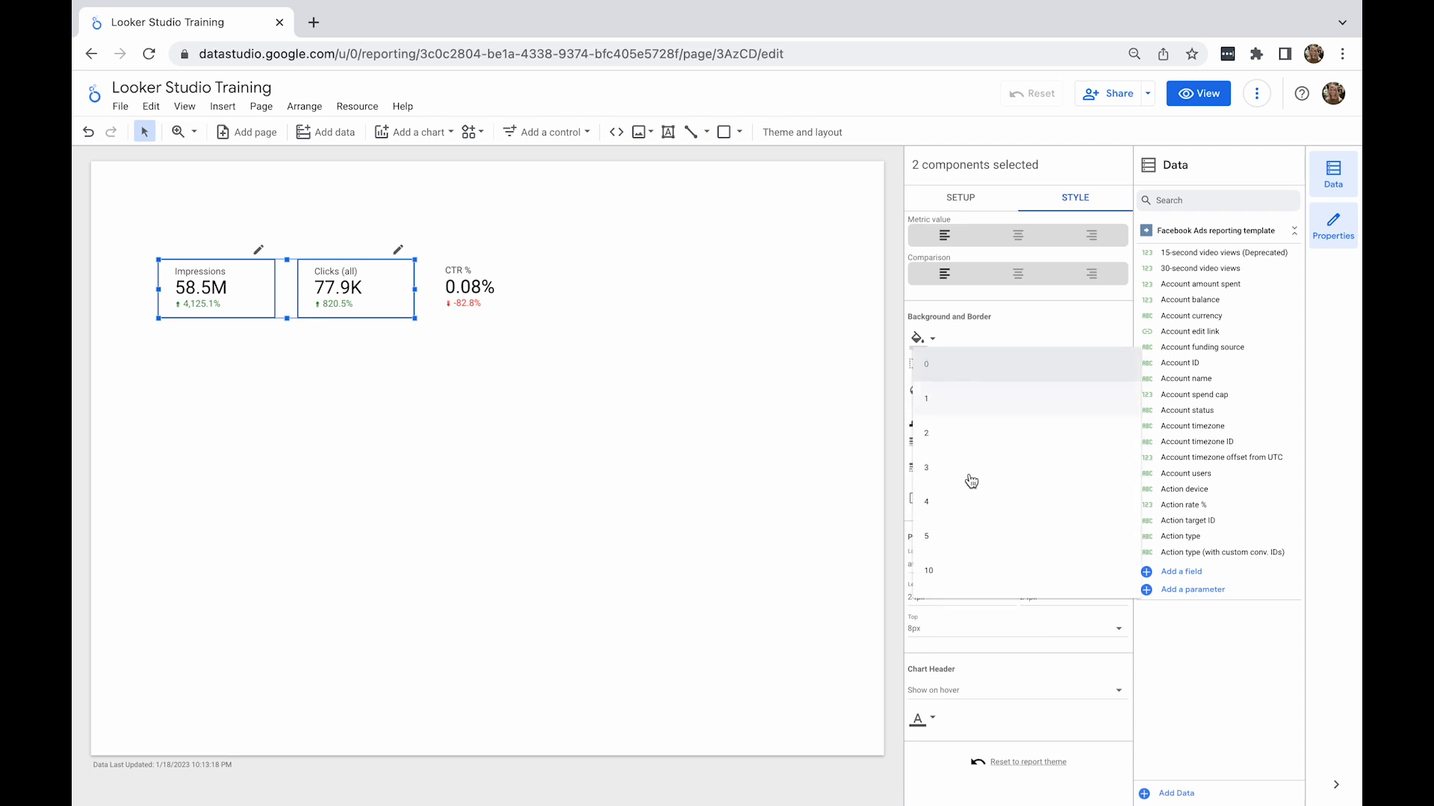
{"action": "left_click", "coordinate": [965, 571]}
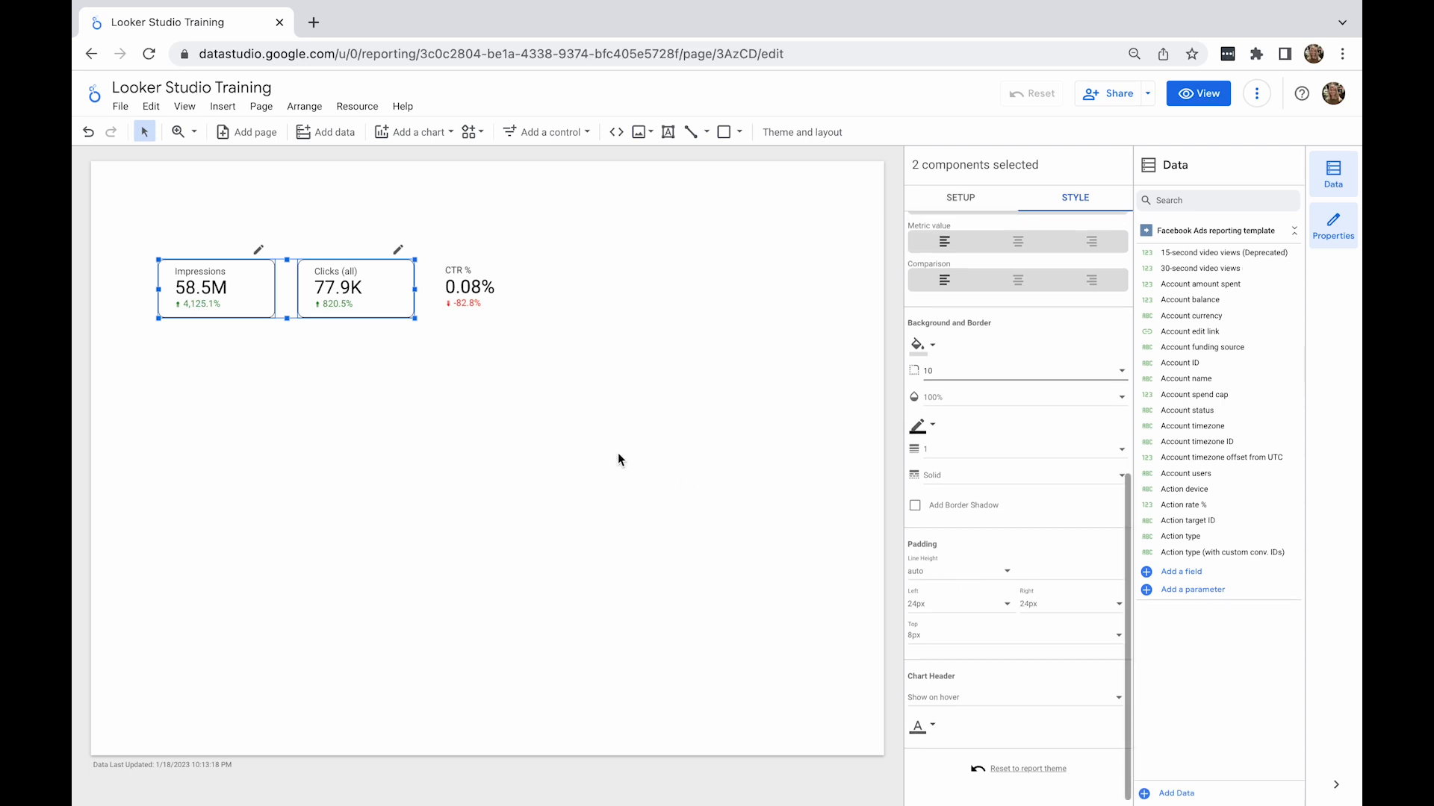
{"action": "left_click", "coordinate": [486, 387]}
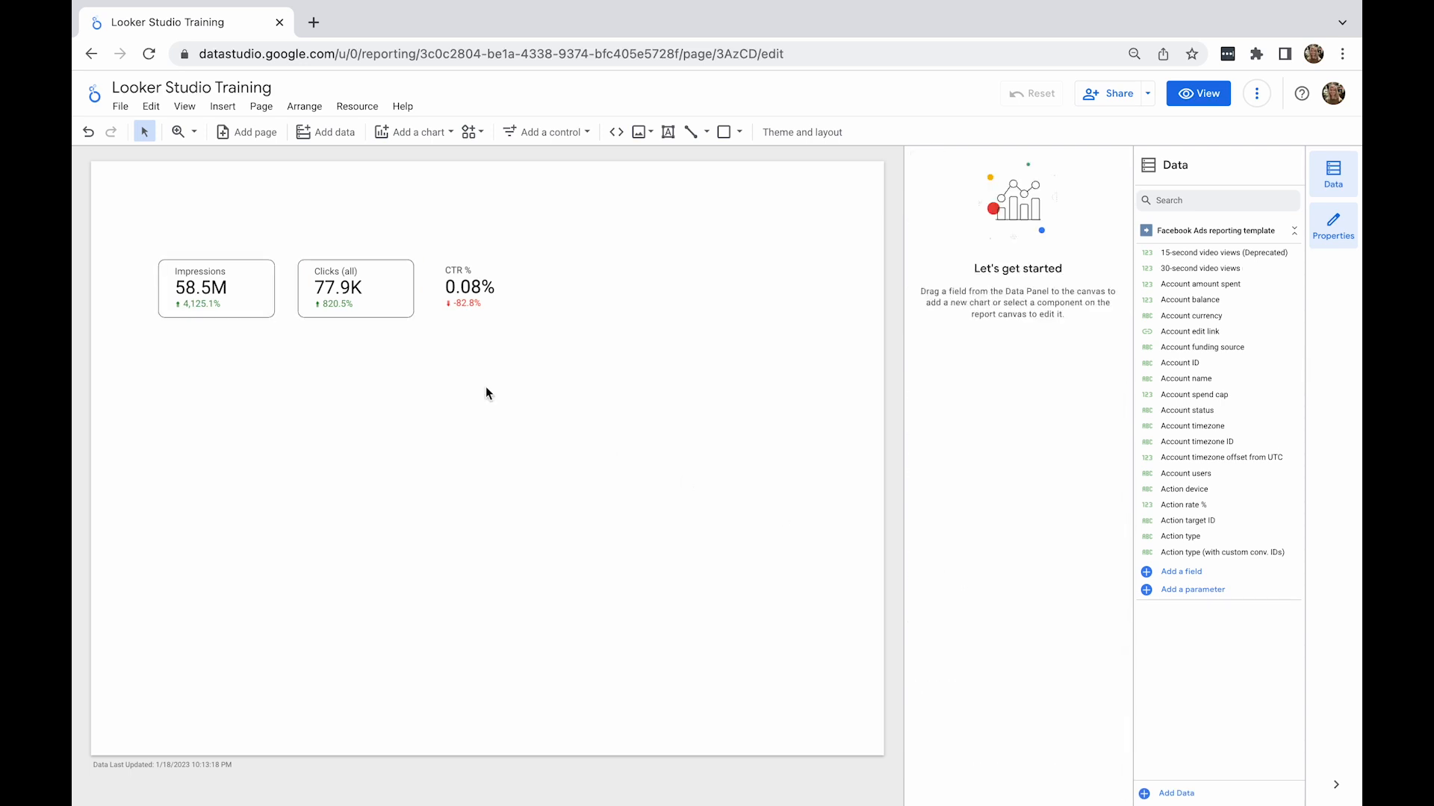
- Copy the Clicks (all) scorecard and paste only its style onto the CTR % scorecard
{"action": "right_click", "coordinate": [382, 302]}
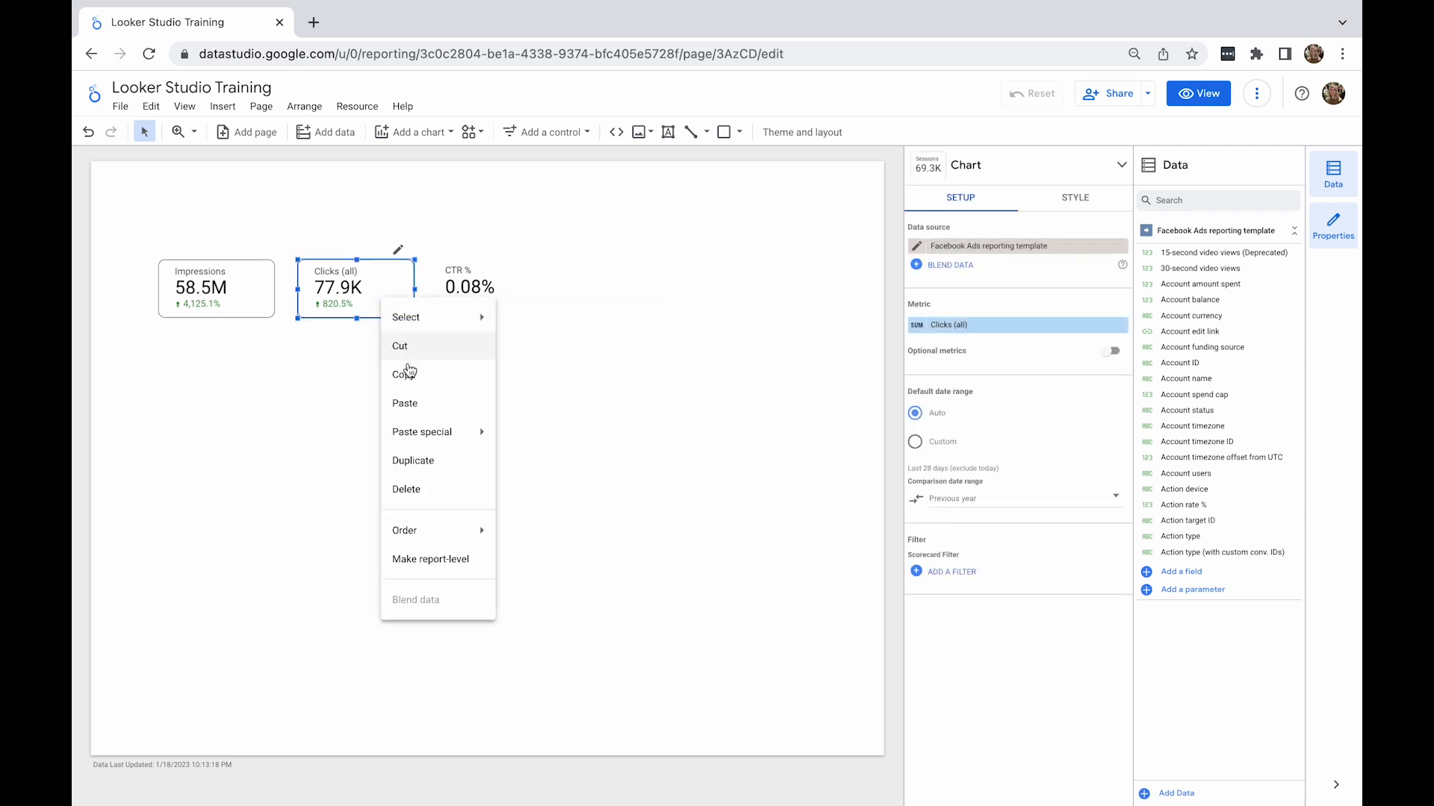
{"action": "left_click", "coordinate": [404, 373]}
{"action": "left_click", "coordinate": [394, 361]}
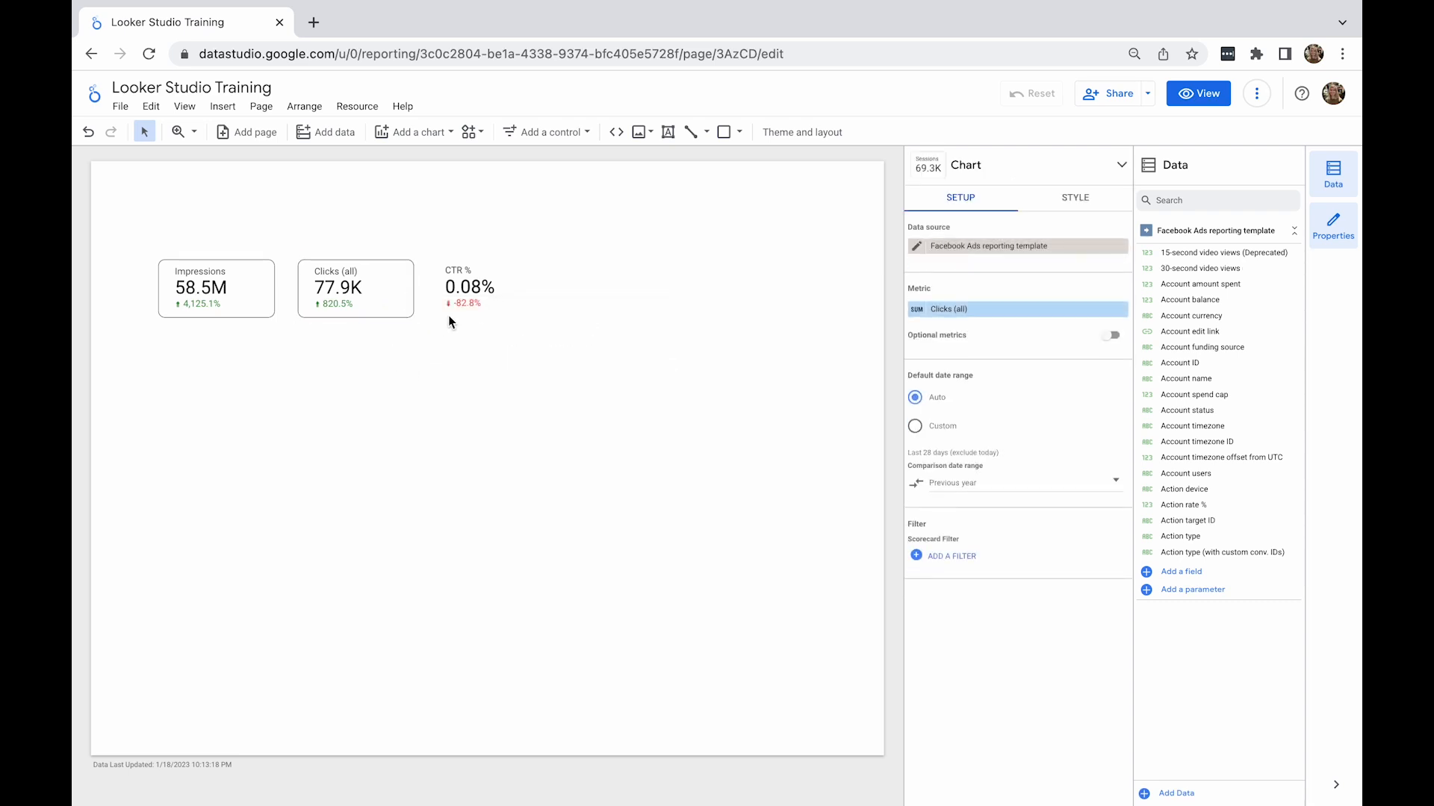
{"action": "left_click", "coordinate": [489, 270]}
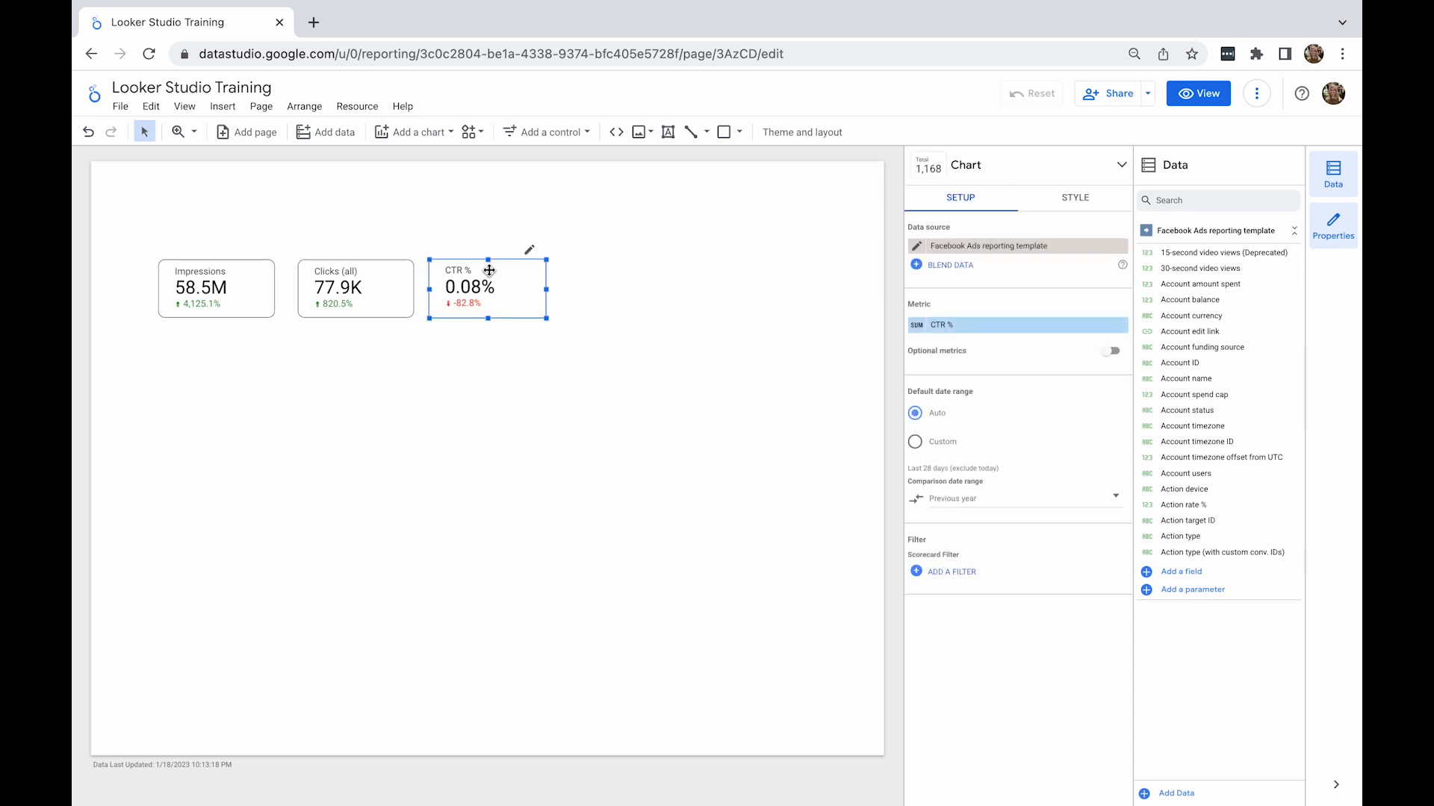
{"action": "right_click", "coordinate": [489, 274]}
{"action": "mouse_move", "coordinate": [526, 403]}
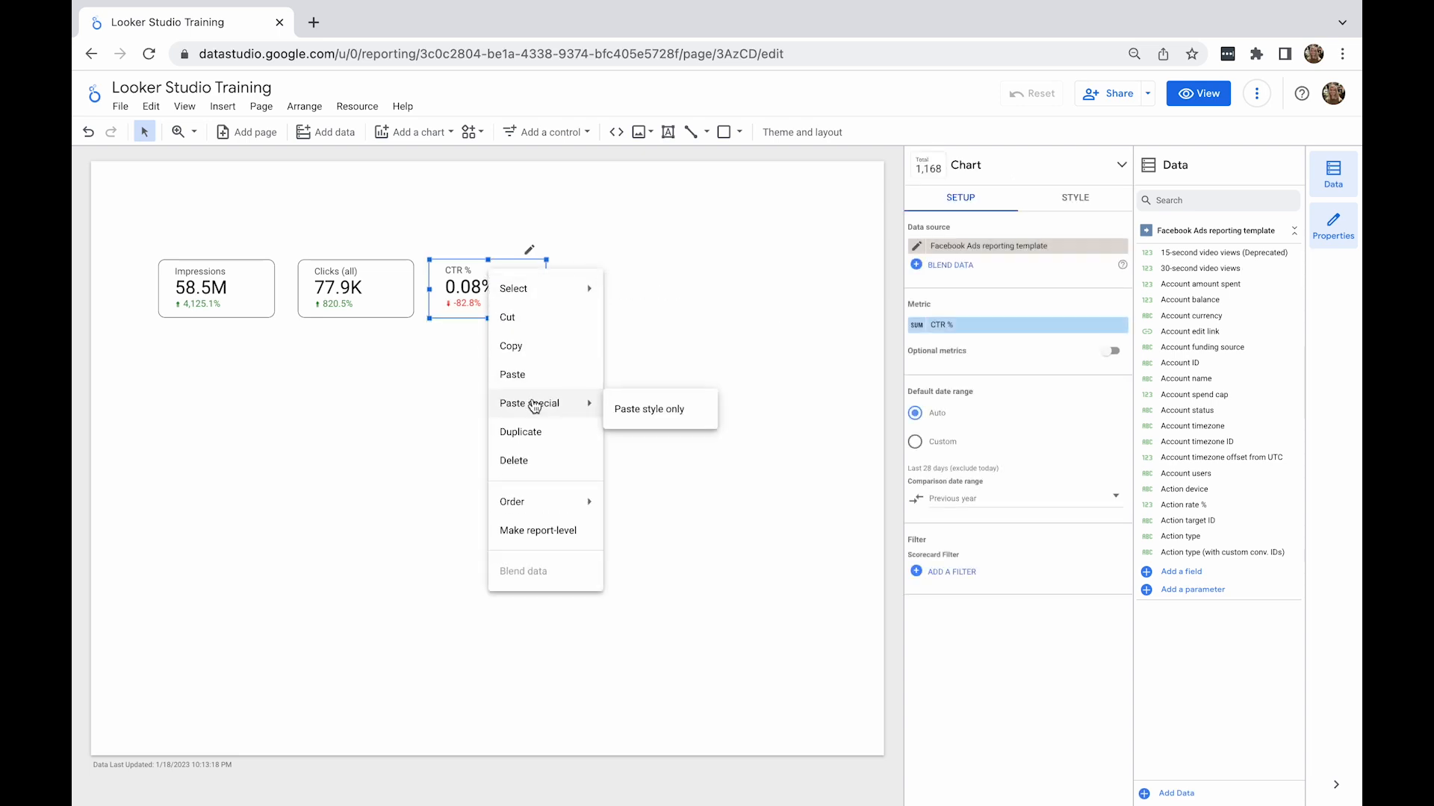
{"action": "left_click", "coordinate": [641, 412]}
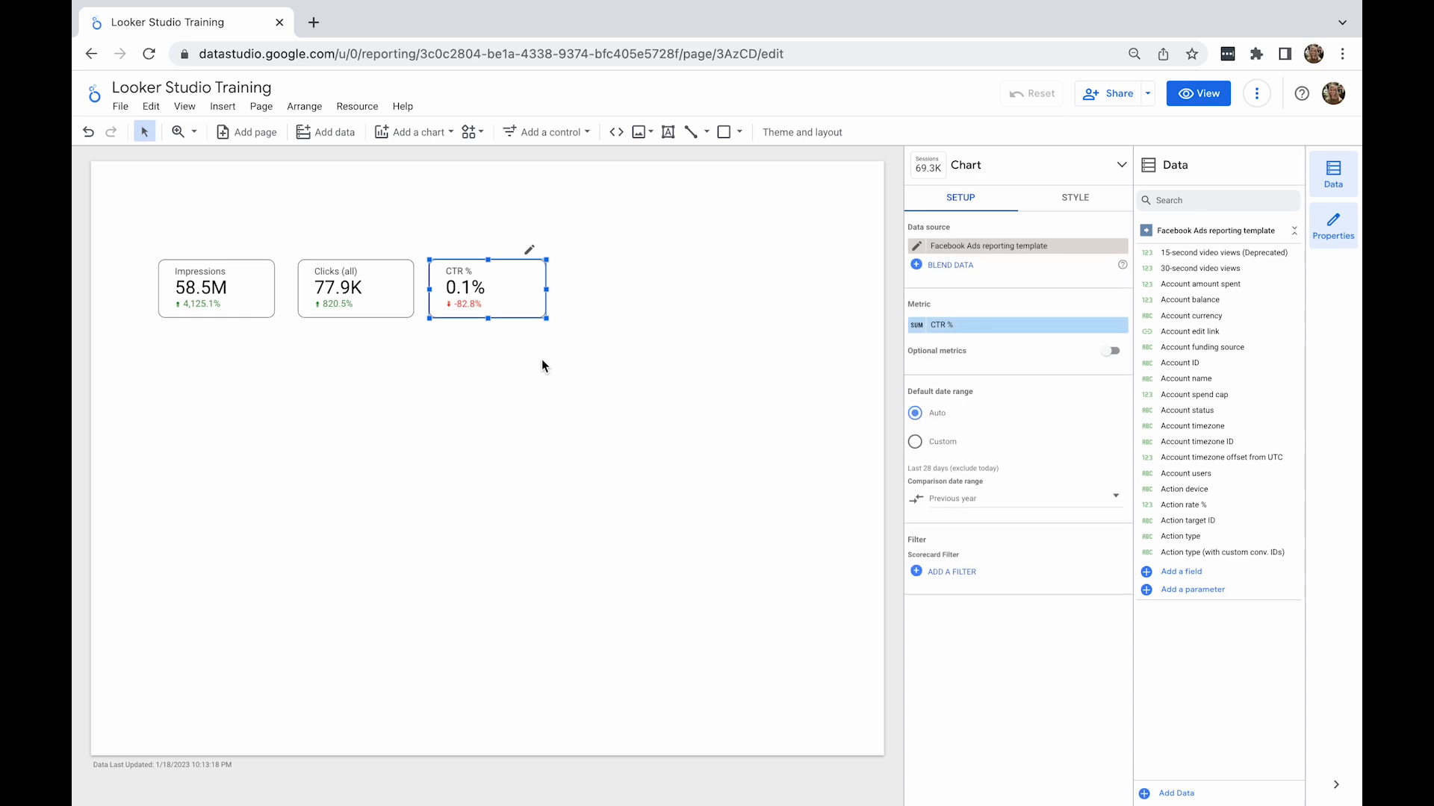
{"action": "left_click", "coordinate": [541, 361]}
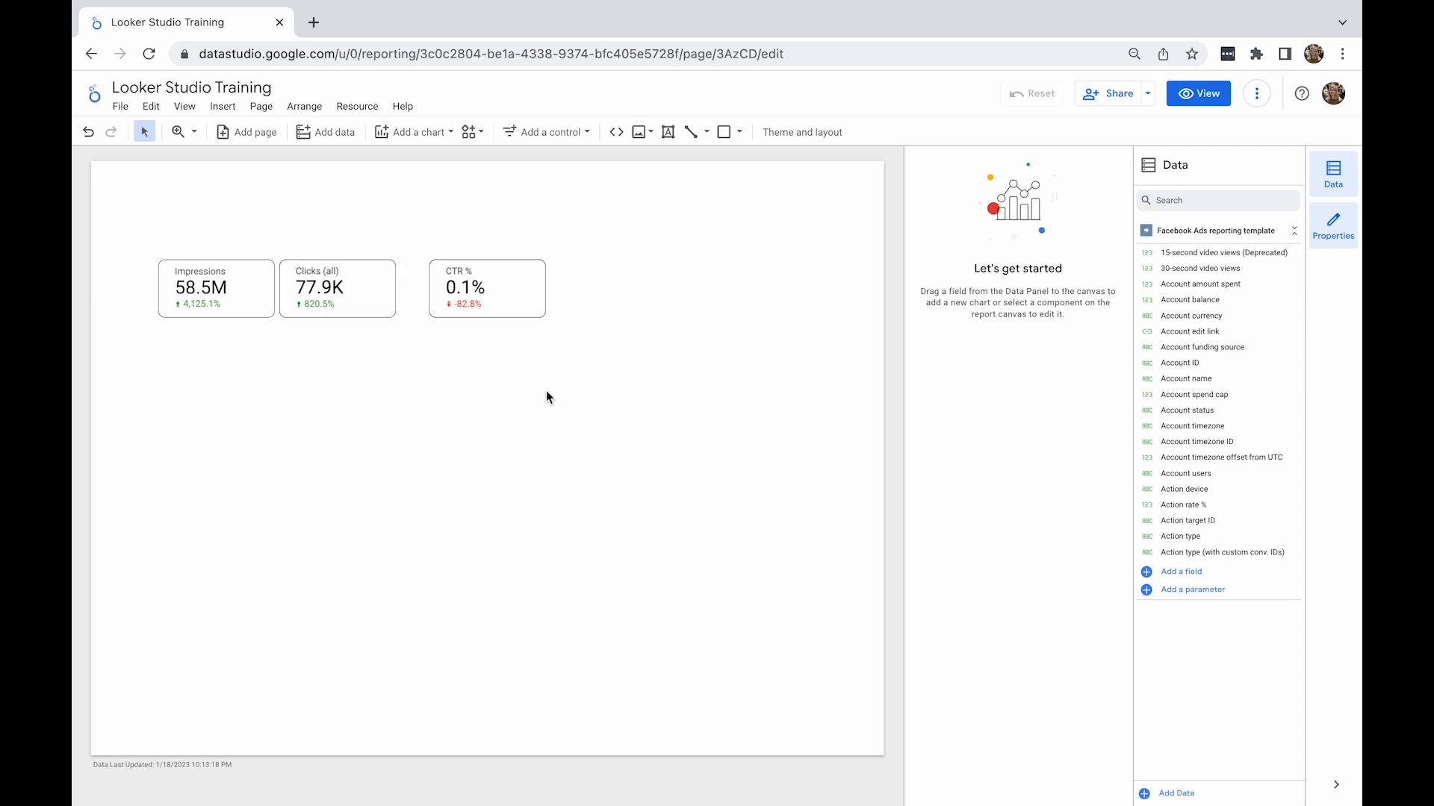
- Distribute the Impressions, Clicks (all) and CTR % scorecards evenly in the horizontal direction
{"action": "left_click_drag", "start_coordinate": [590, 318], "coordinate": [196, 253]}
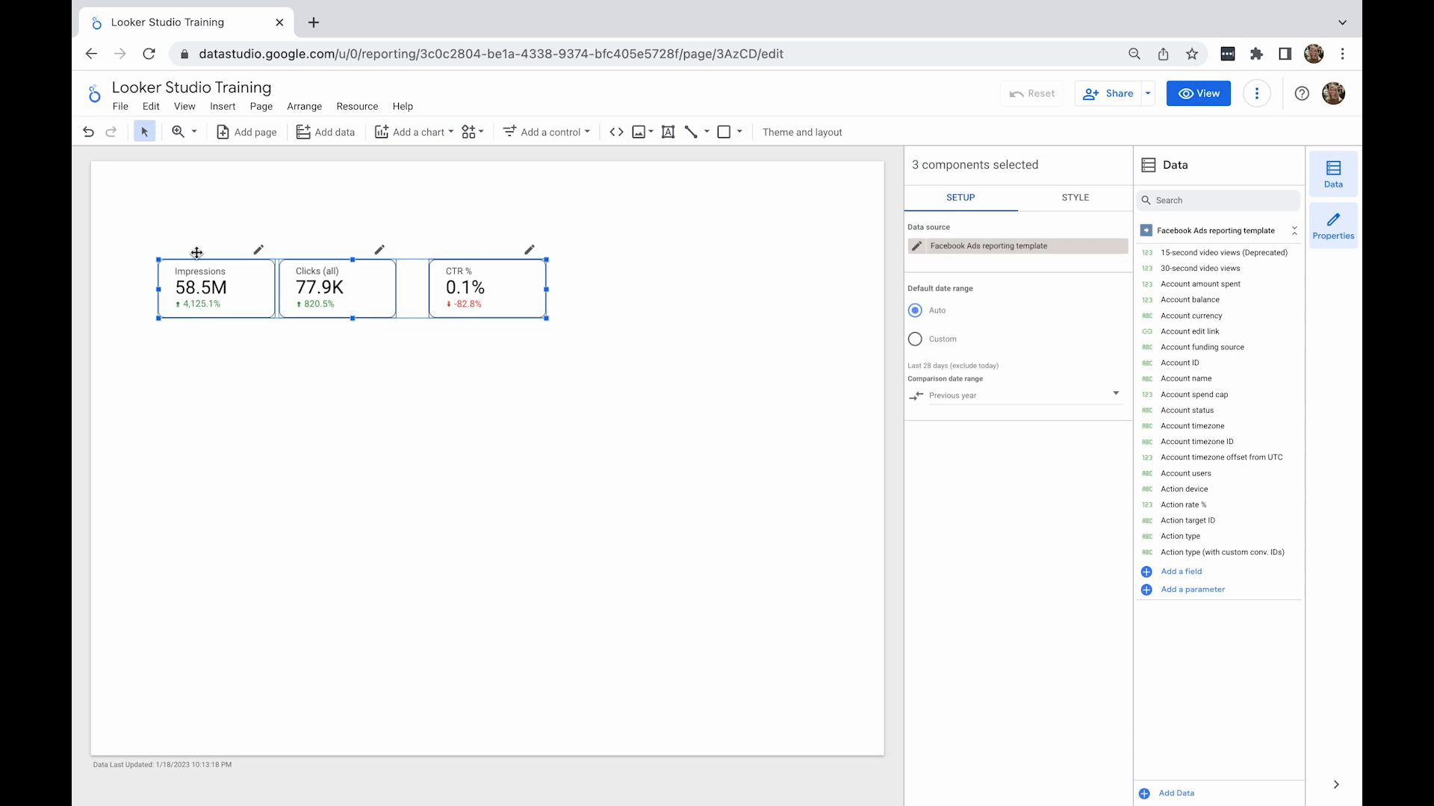
{"action": "left_click", "coordinate": [306, 108]}
{"action": "mouse_move", "coordinate": [348, 205]}
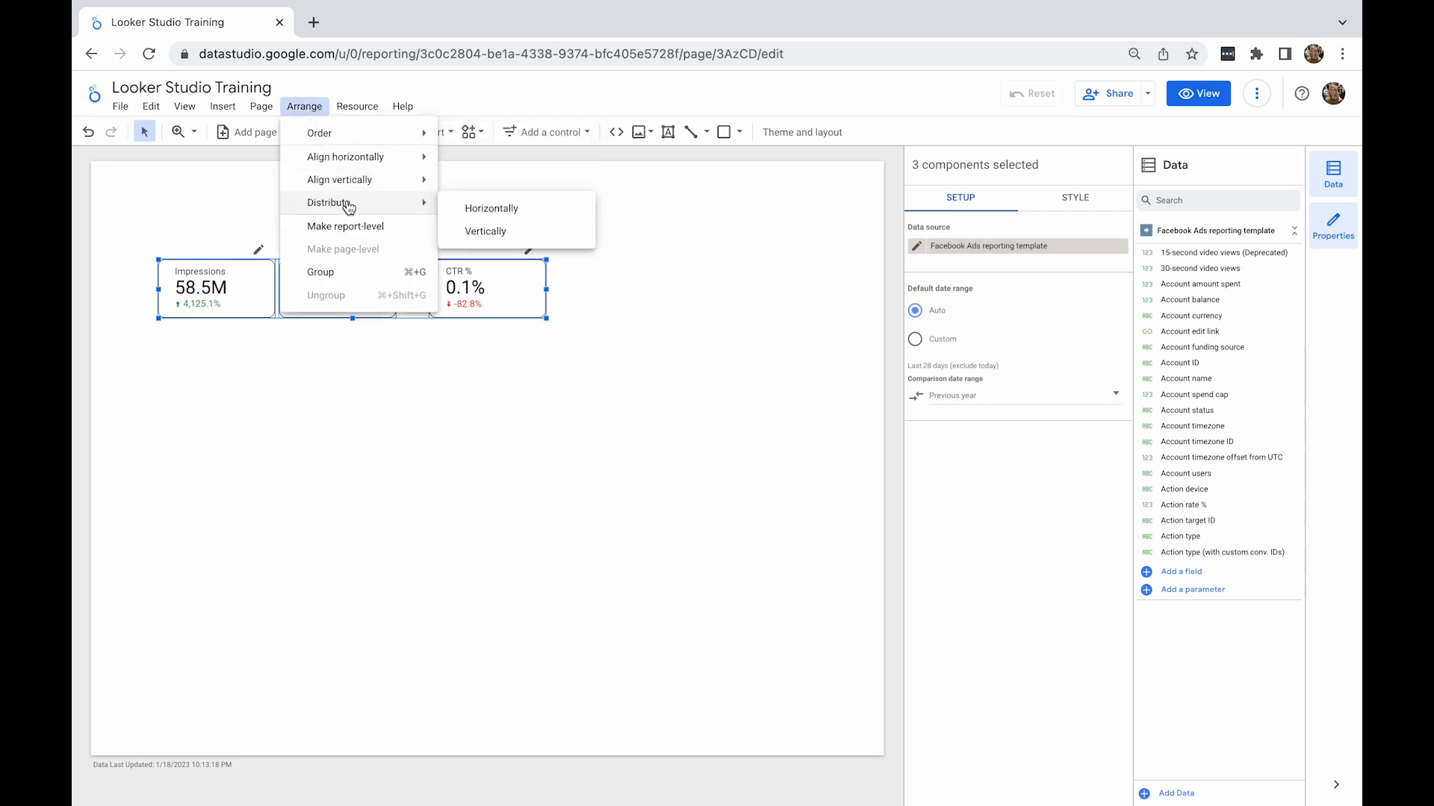
{"action": "left_click", "coordinate": [463, 212]}
{"action": "left_click", "coordinate": [414, 321]}
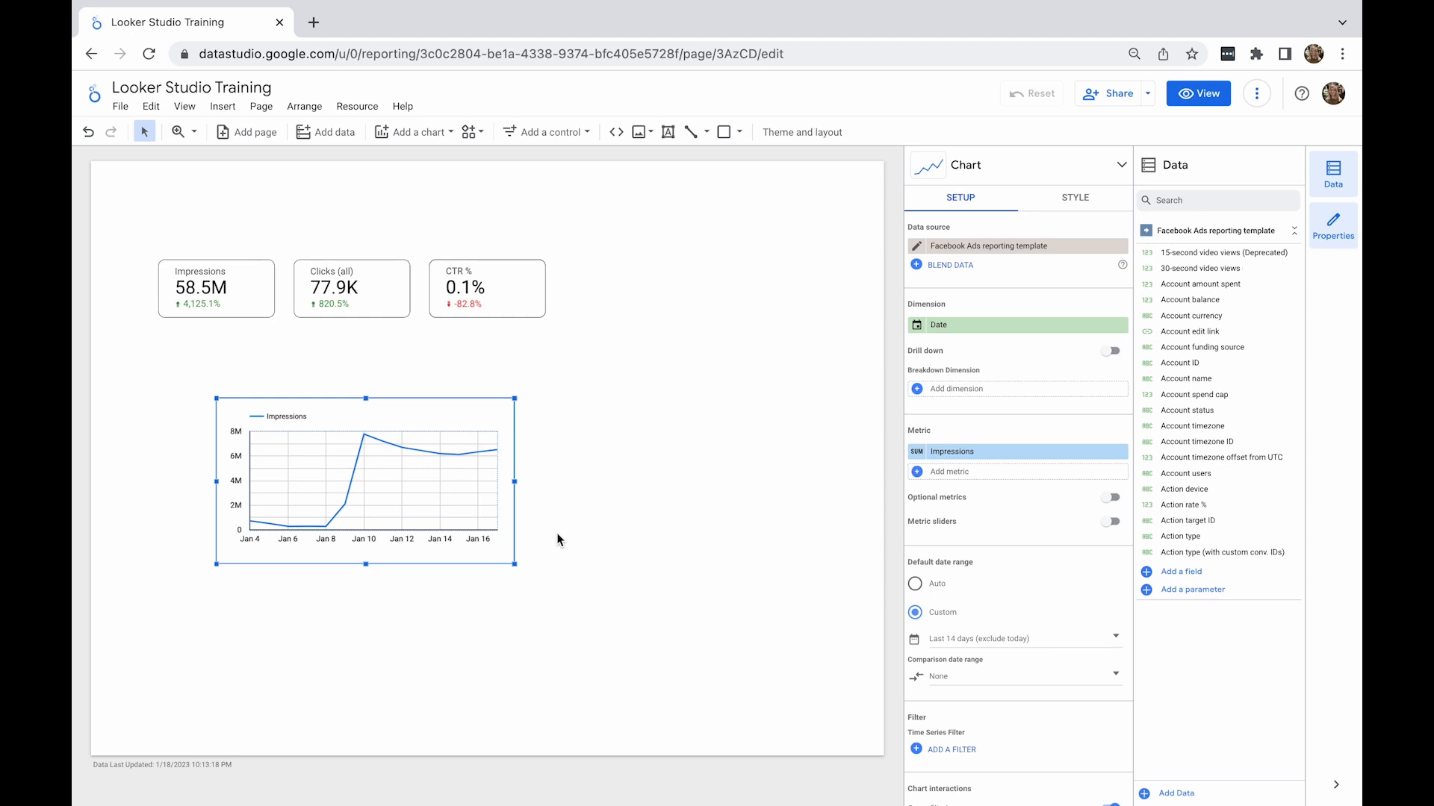
- Add CTR (link click-through rate) as a second metric of the Impressions time series chart
{"action": "left_click", "coordinate": [978, 470]}
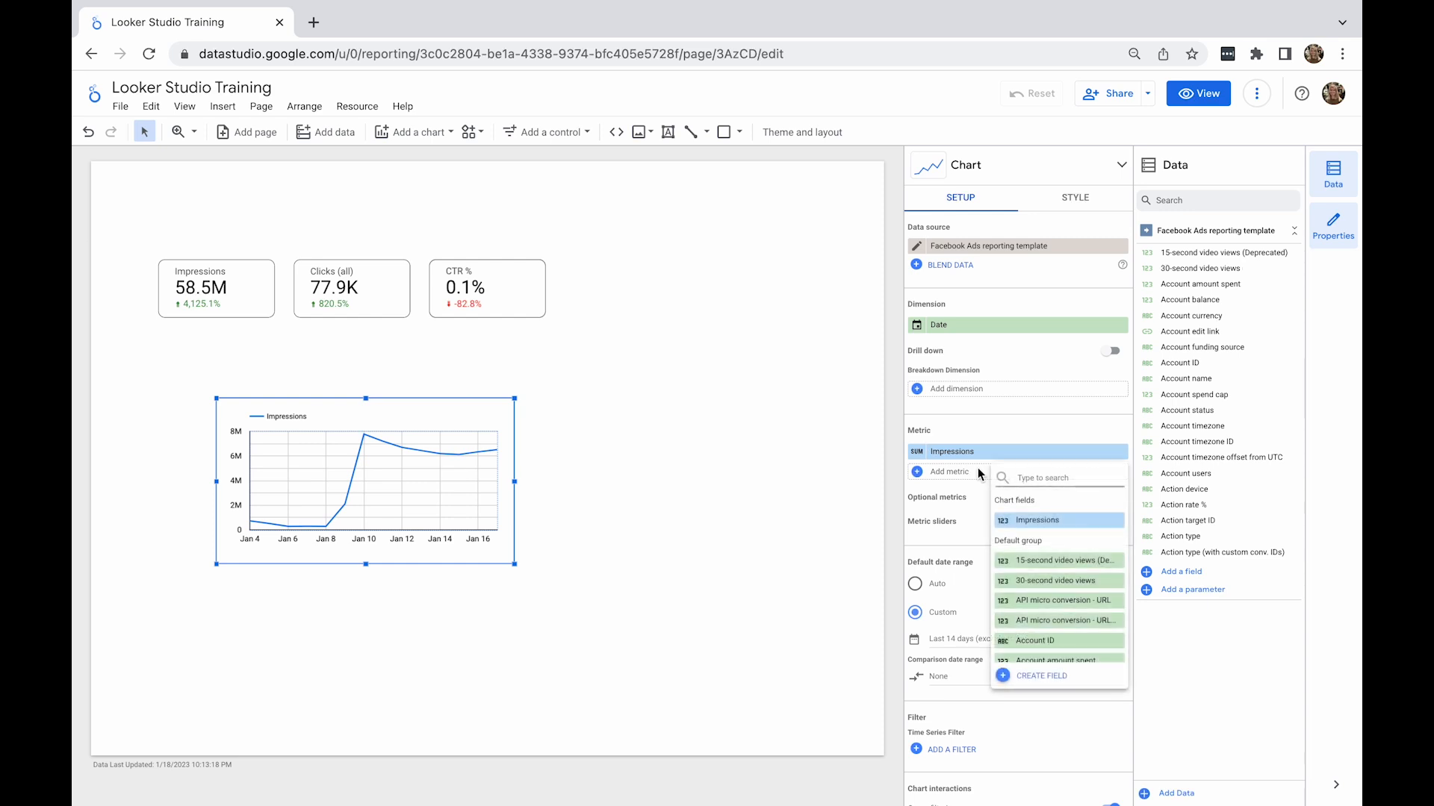
{"action": "type", "text": "ct"}
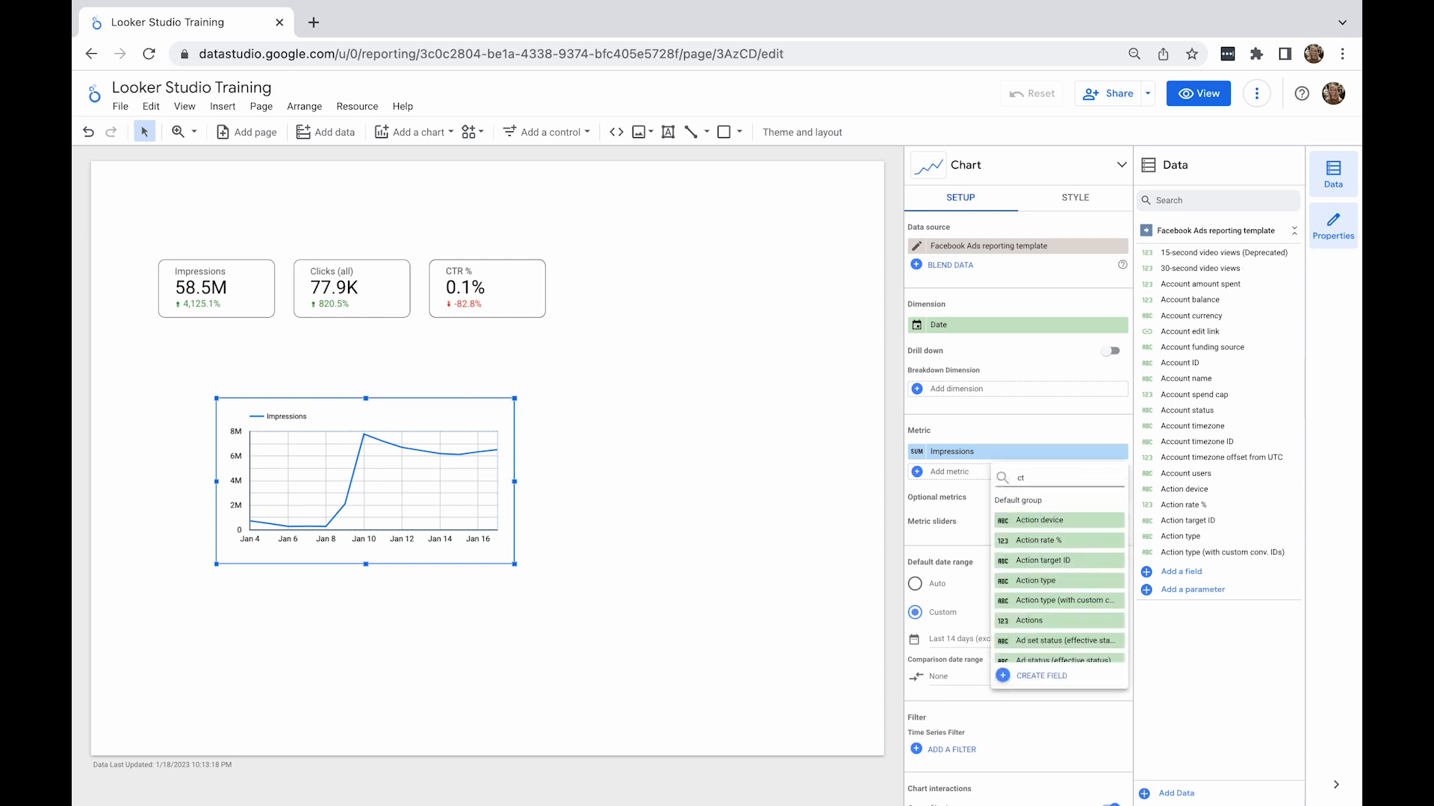
{"action": "type", "text": "lick"}
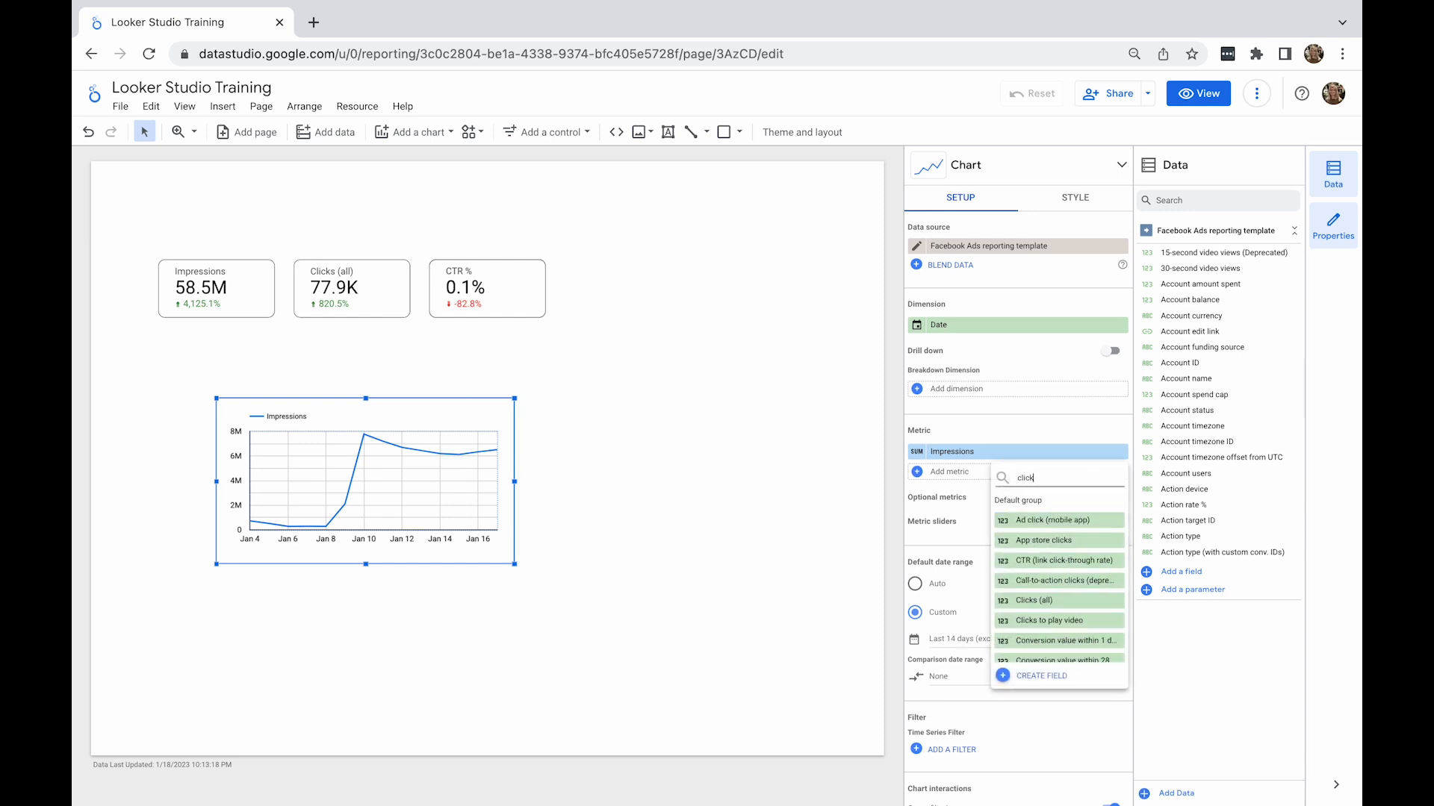
{"action": "left_click", "coordinate": [1019, 561]}
- Rename the time series chart's click-through rate metric as CTR %
{"action": "left_click", "coordinate": [923, 430]}
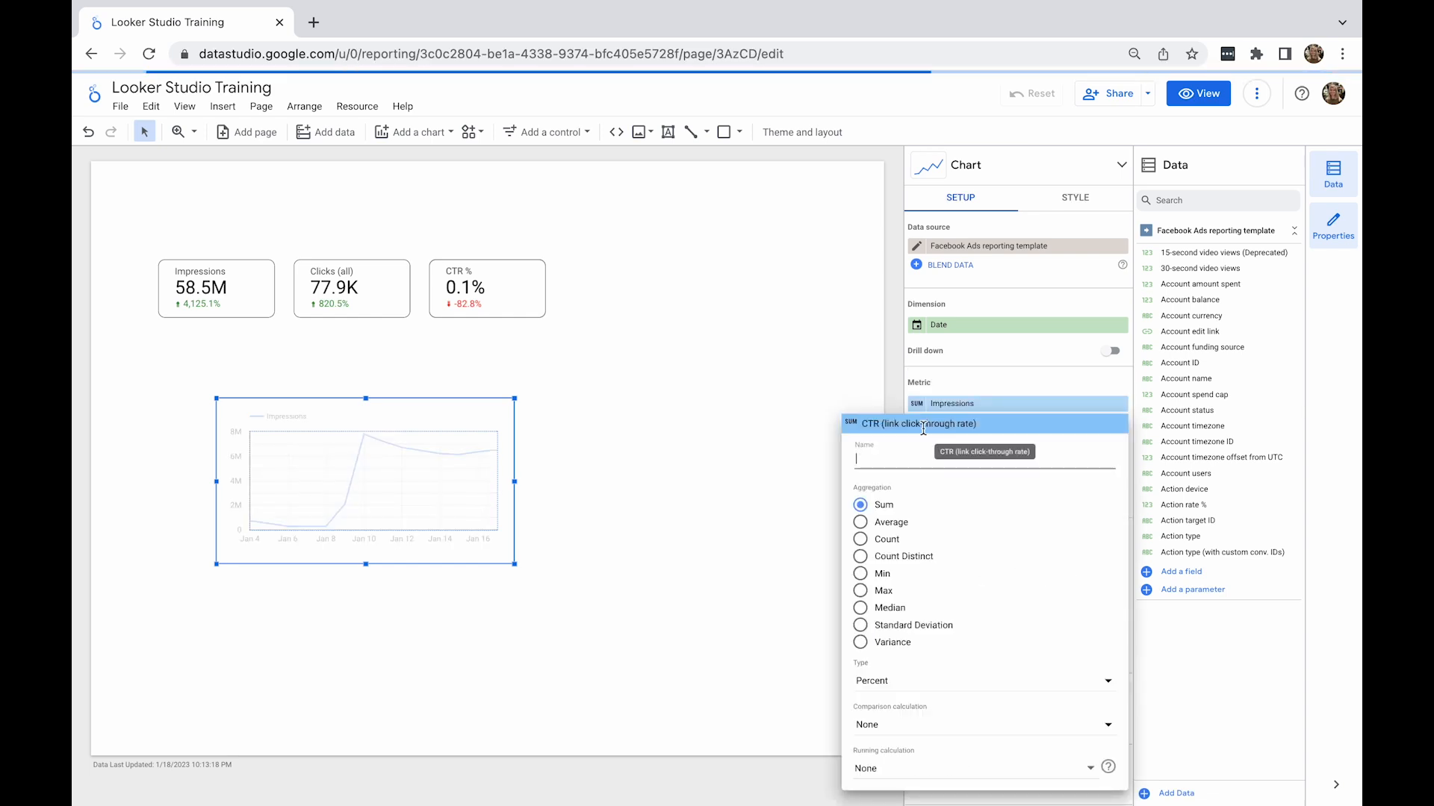
{"action": "key", "text": "ctrl+a"}
{"action": "key", "text": "BackSpace"}
{"action": "type", "text": "CTR %"}
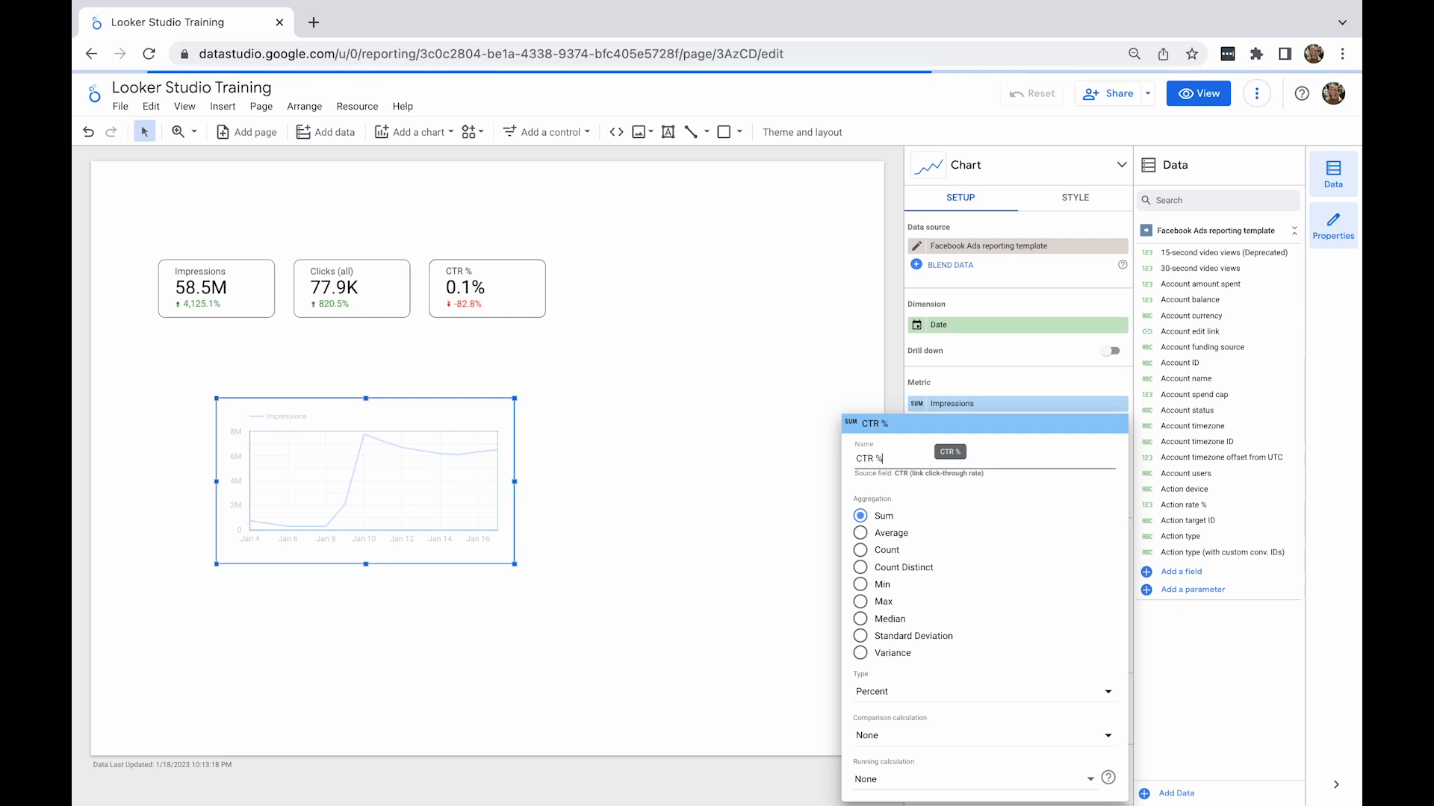
{"action": "left_click", "coordinate": [697, 424]}
{"action": "left_click", "coordinate": [697, 424]}
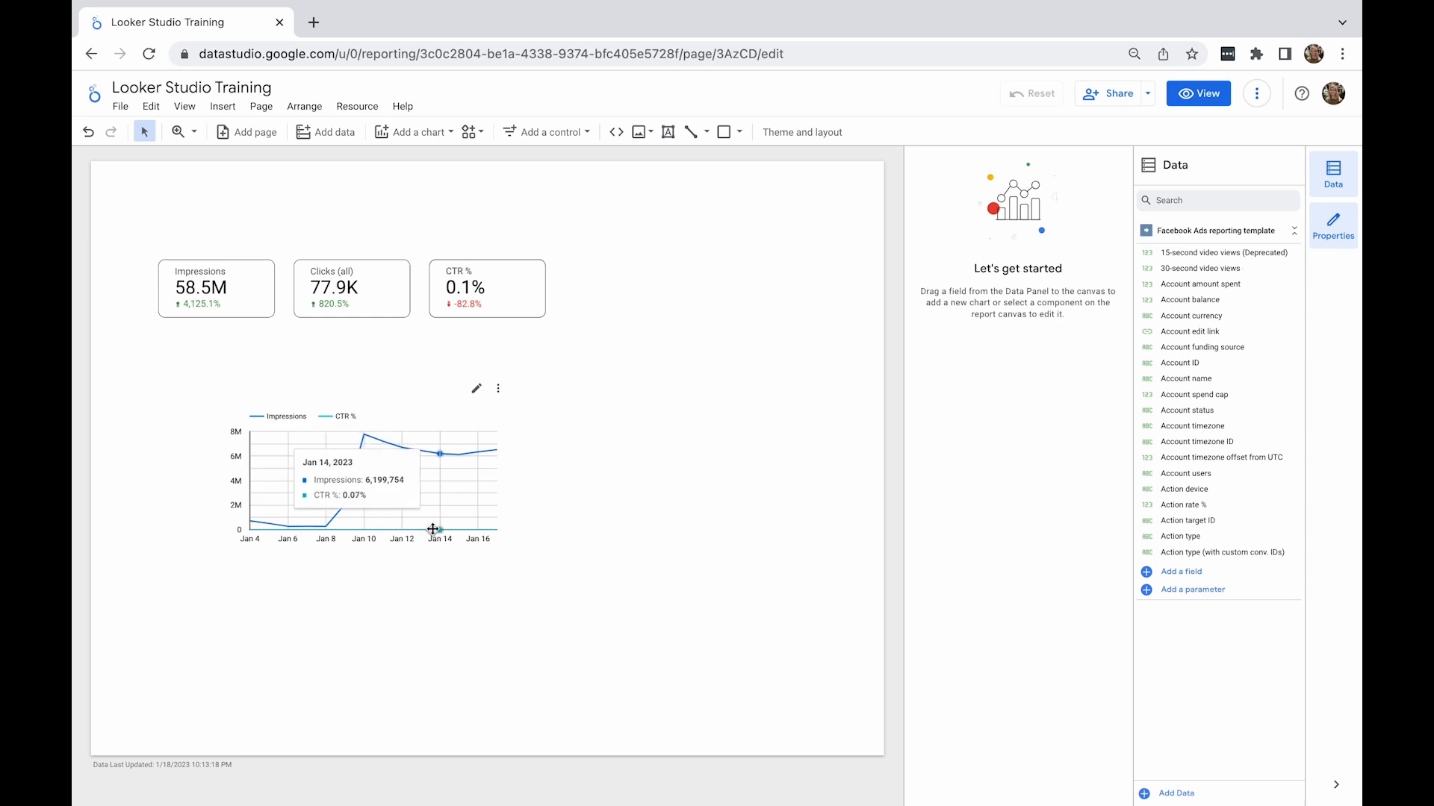
- Show the Impressions series of the time series chart as bars in the theme's light grey
{"action": "left_click", "coordinate": [428, 420]}
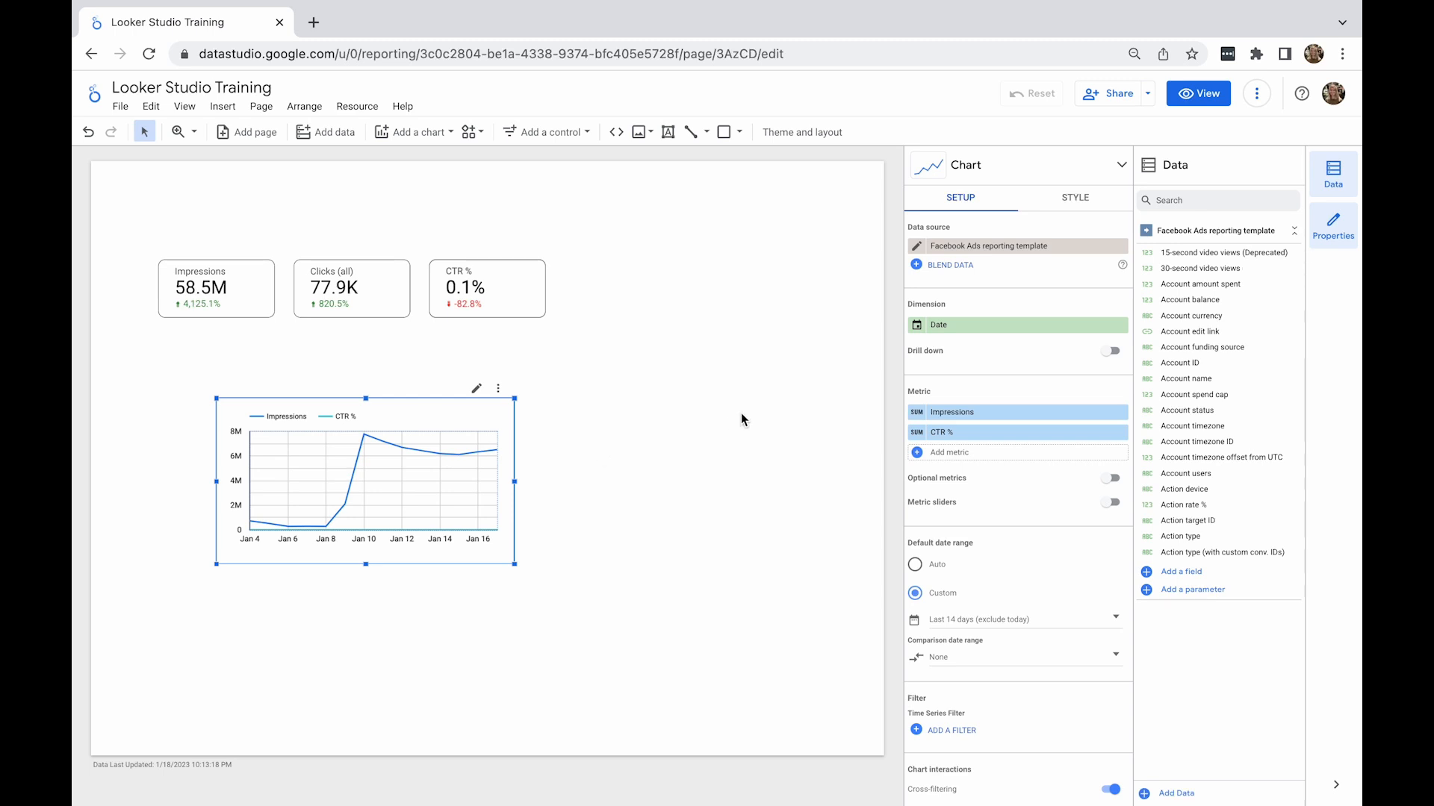
{"action": "left_click", "coordinate": [1070, 200]}
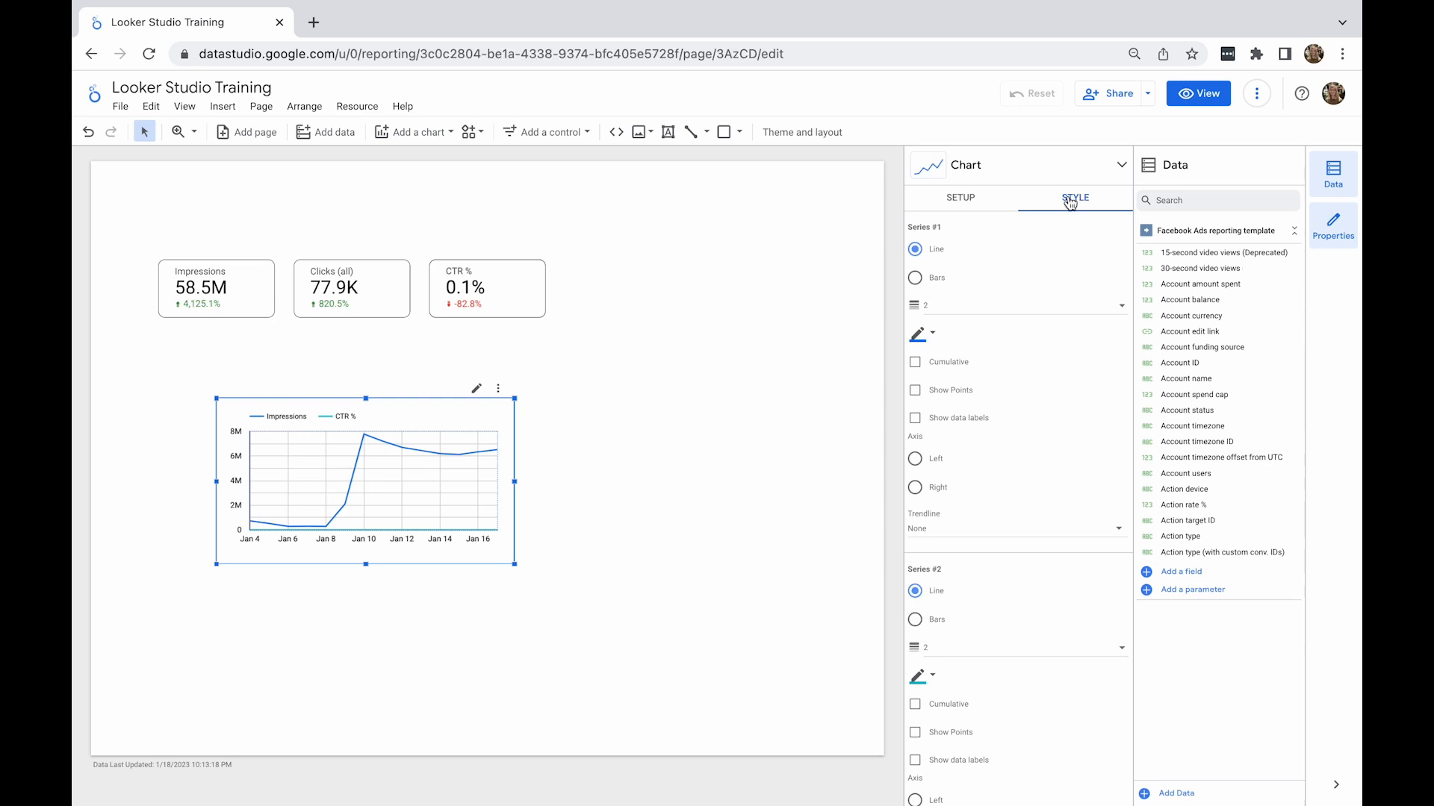
{"action": "left_click", "coordinate": [932, 284]}
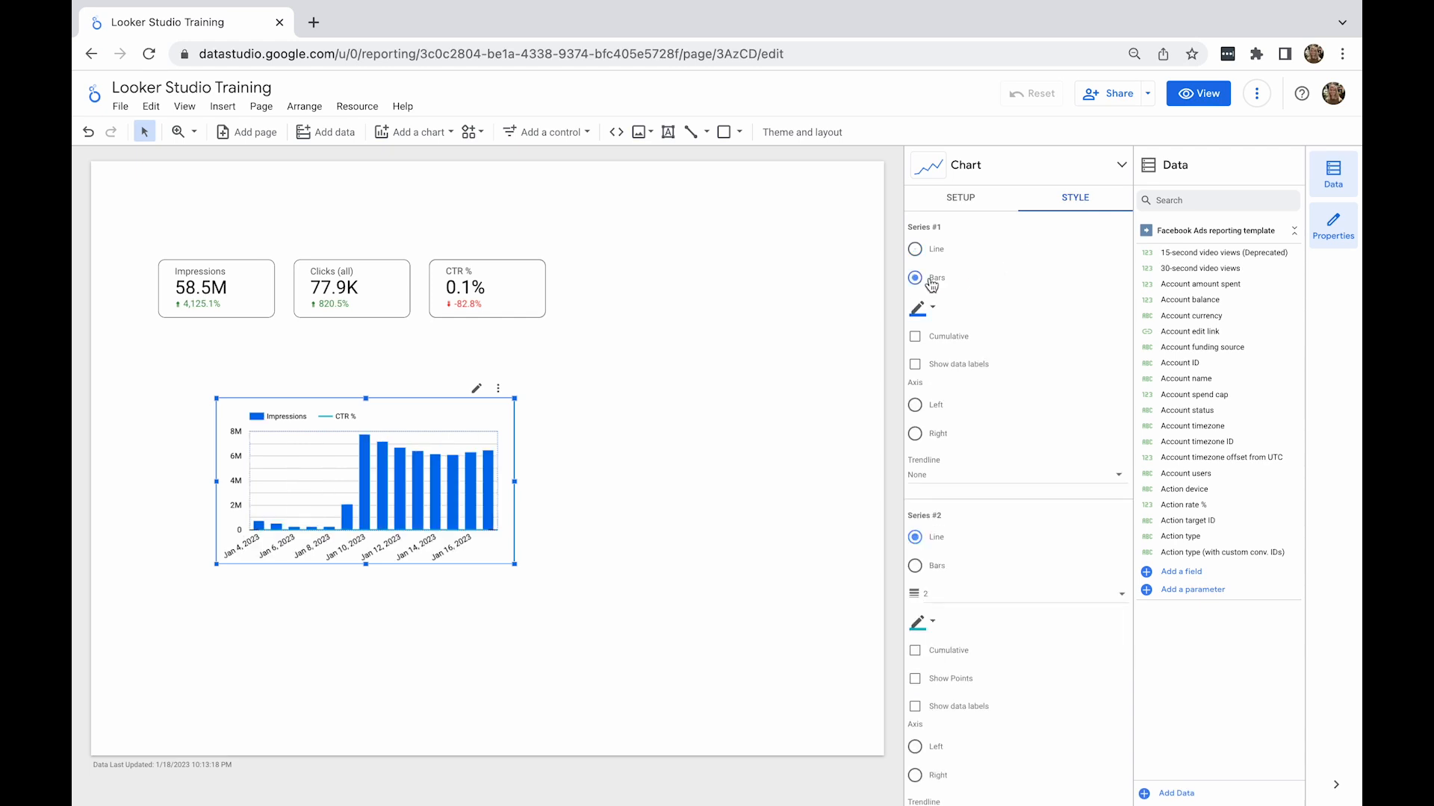
{"action": "left_click", "coordinate": [923, 318]}
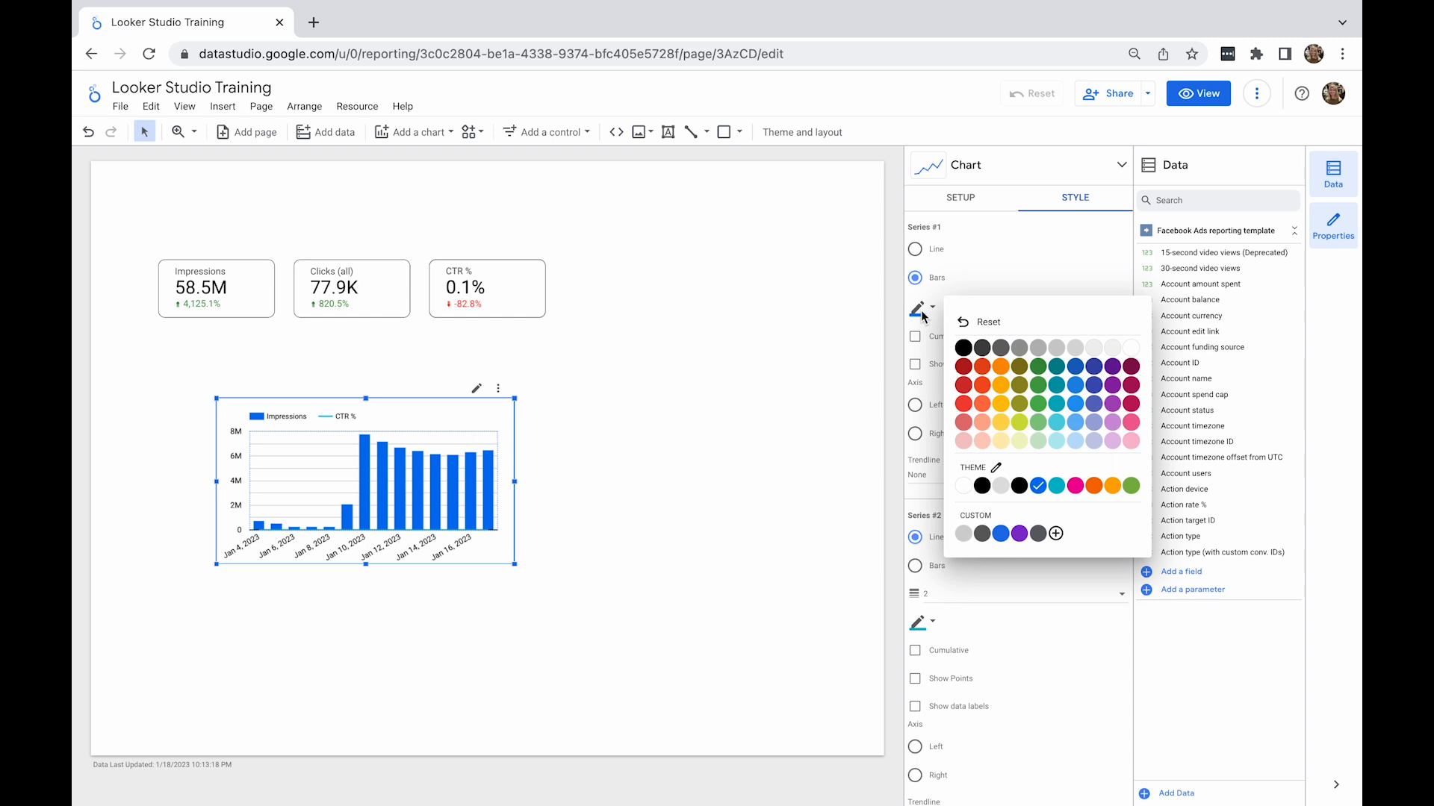
{"action": "left_click", "coordinate": [1002, 485]}
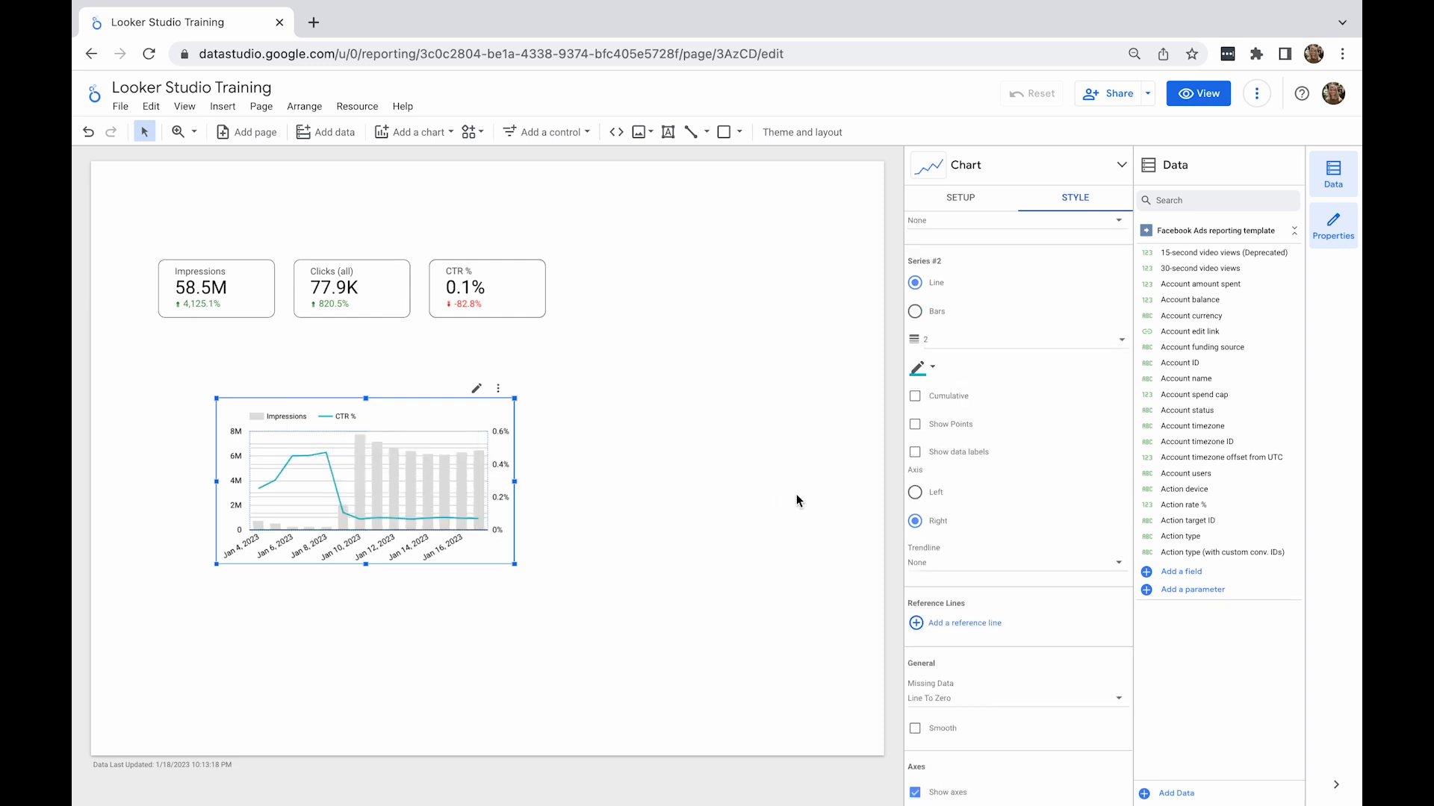
- Assign the time series chart's CTR % series to the right axis
{"action": "left_click", "coordinate": [944, 460]}
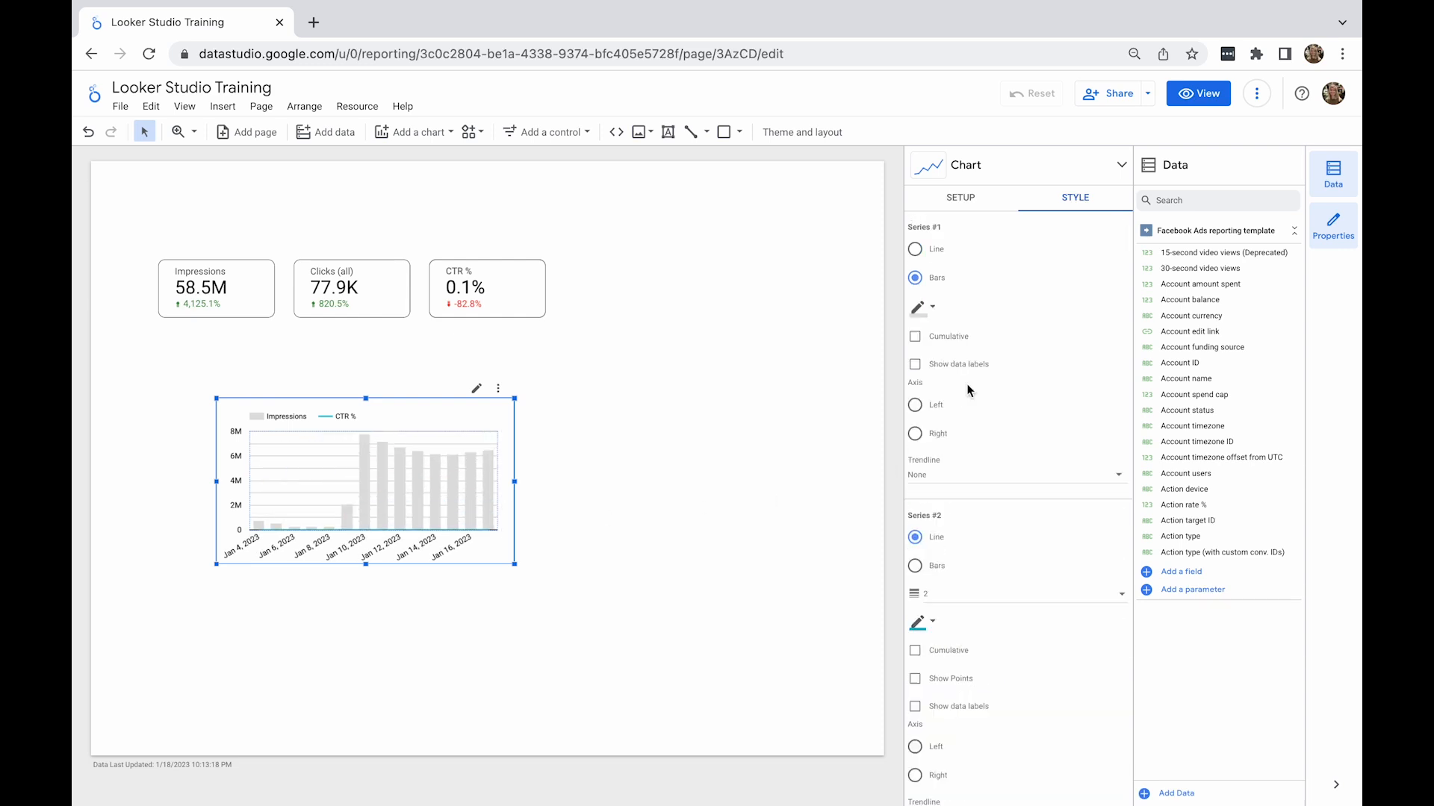
{"action": "scroll", "coordinate": [969, 391], "scroll_direction": "down", "scroll_amount": 1}
{"action": "scroll", "coordinate": [969, 391], "scroll_direction": "down", "scroll_amount": 2}
{"action": "scroll", "coordinate": [969, 391], "scroll_direction": "down", "scroll_amount": 1}
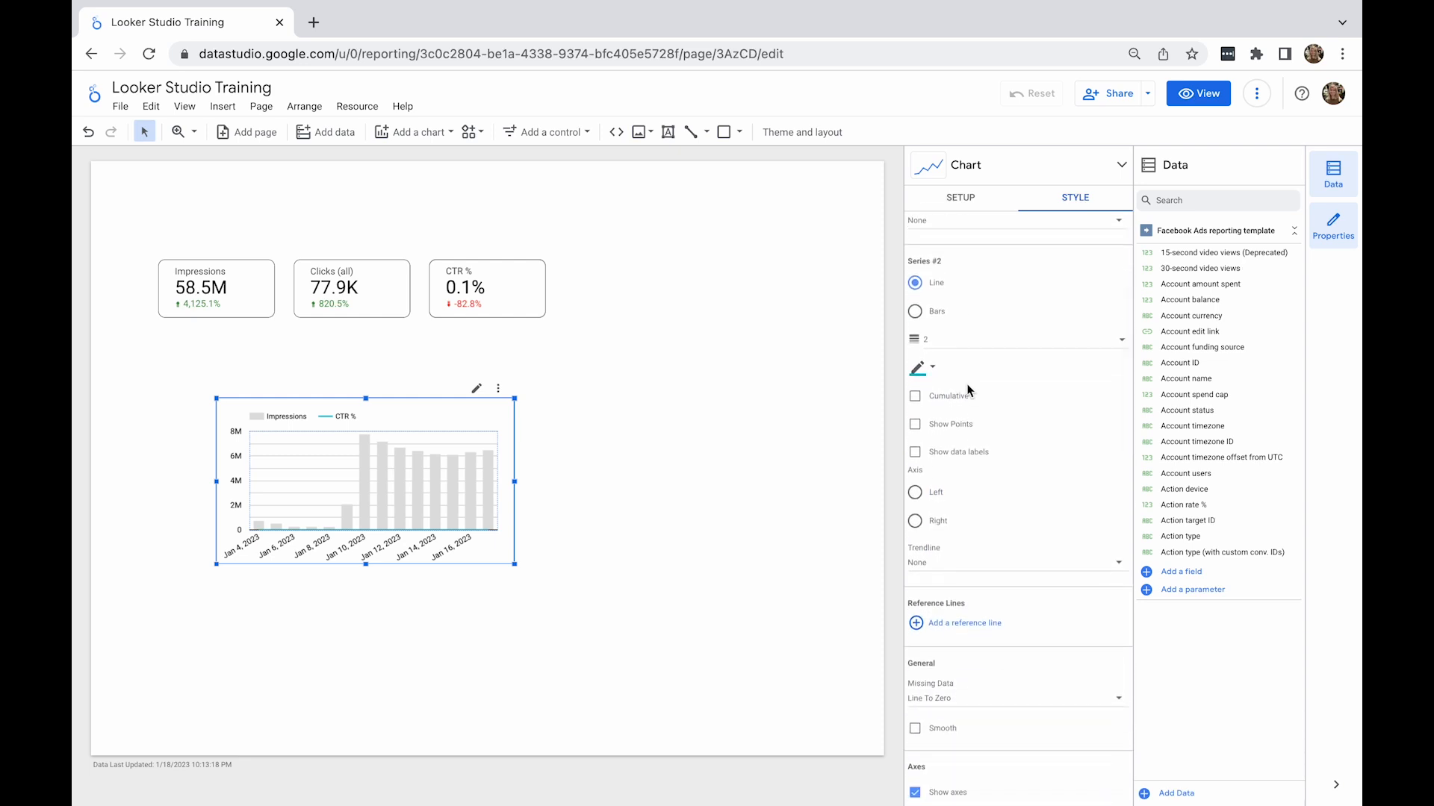
{"action": "left_click", "coordinate": [939, 522]}
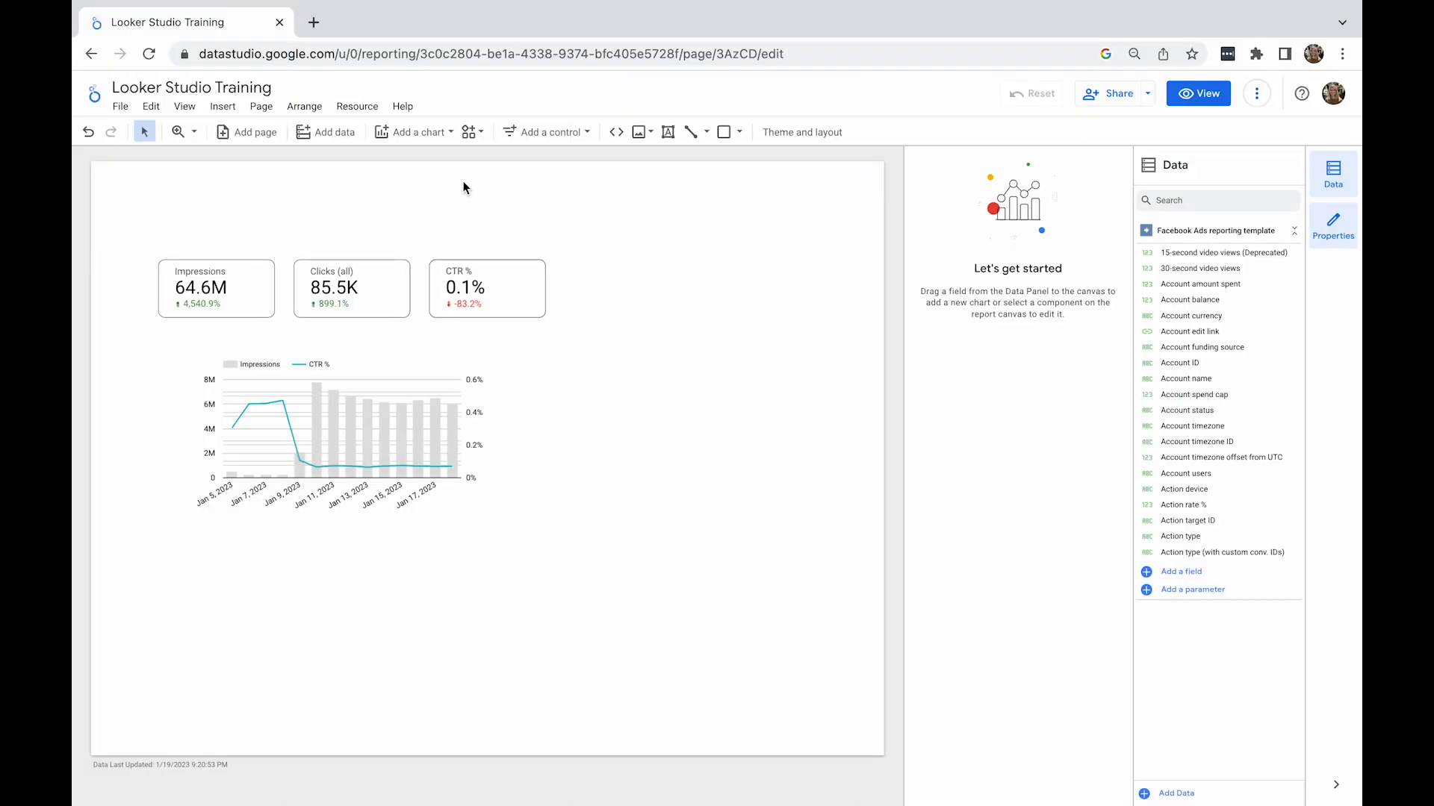
- Add a horizontal bar chart to the right of the time series chart, beneath the scorecard row
{"action": "left_click", "coordinate": [438, 133]}
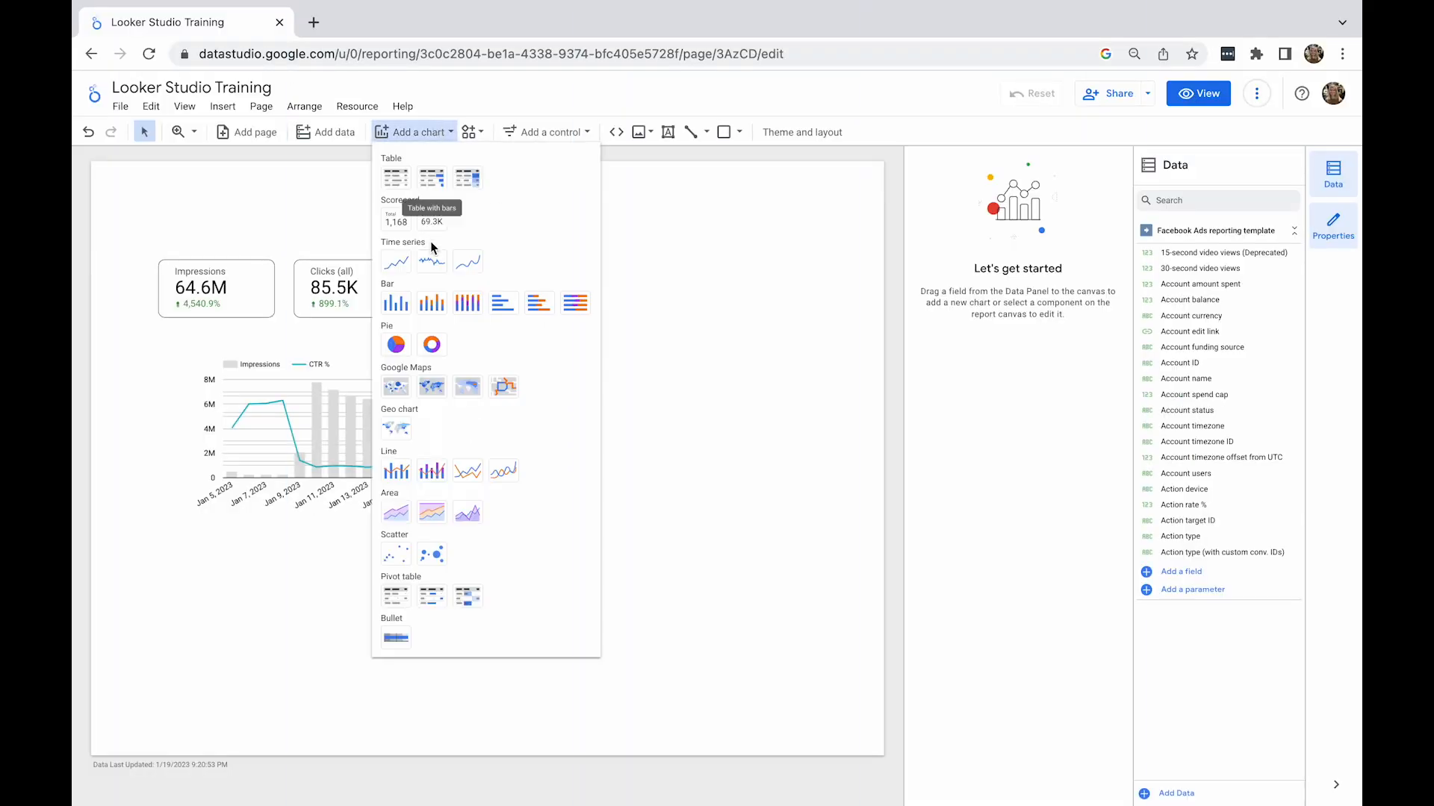
{"action": "left_click", "coordinate": [500, 305]}
{"action": "left_click_drag", "start_coordinate": [526, 361], "coordinate": [785, 487]}
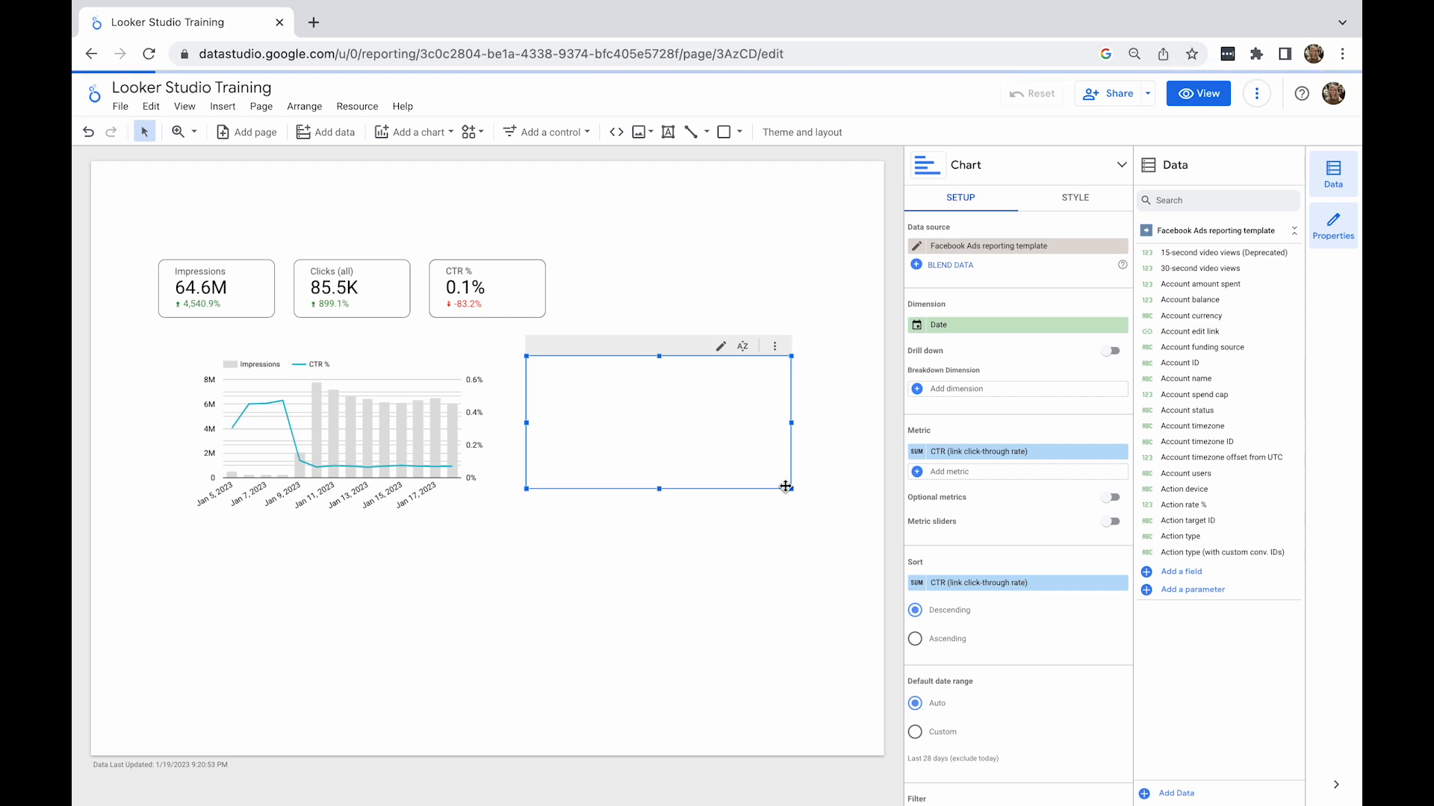
- Replace the bar chart's CTR metric with Link clicks
{"action": "left_click", "coordinate": [990, 457]}
{"action": "type", "text": "l"}
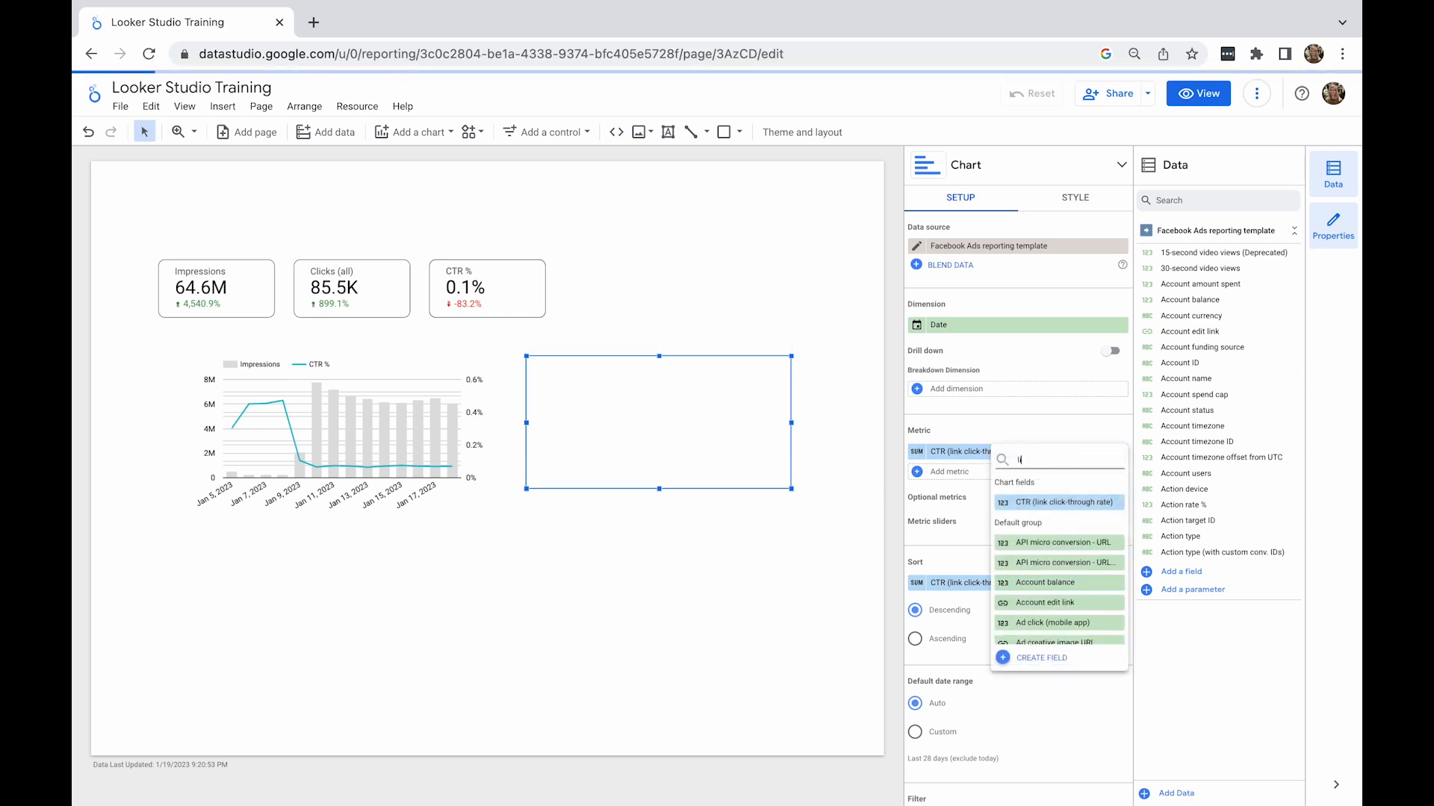
{"action": "type", "text": "ink clic"}
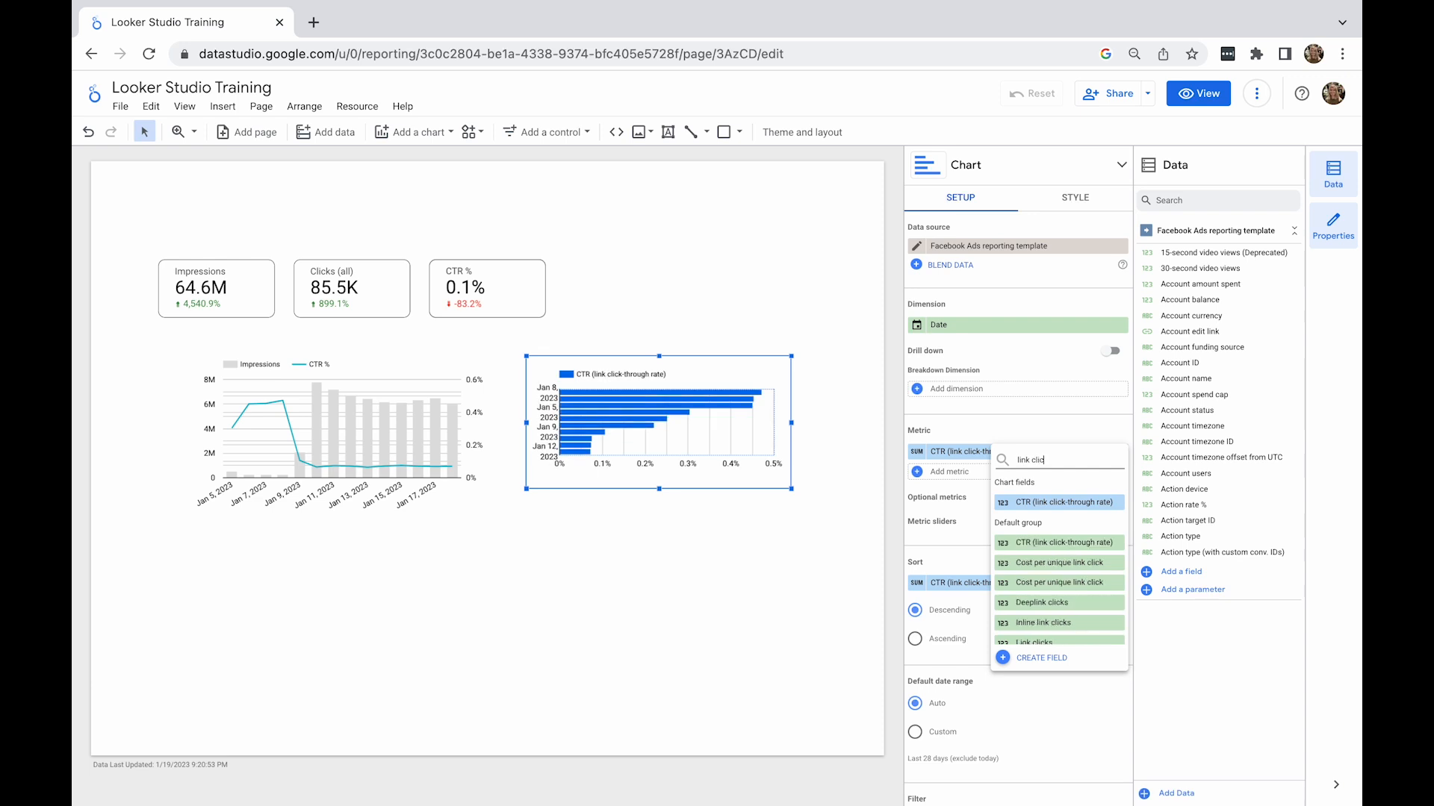
{"action": "type", "text": "ks"}
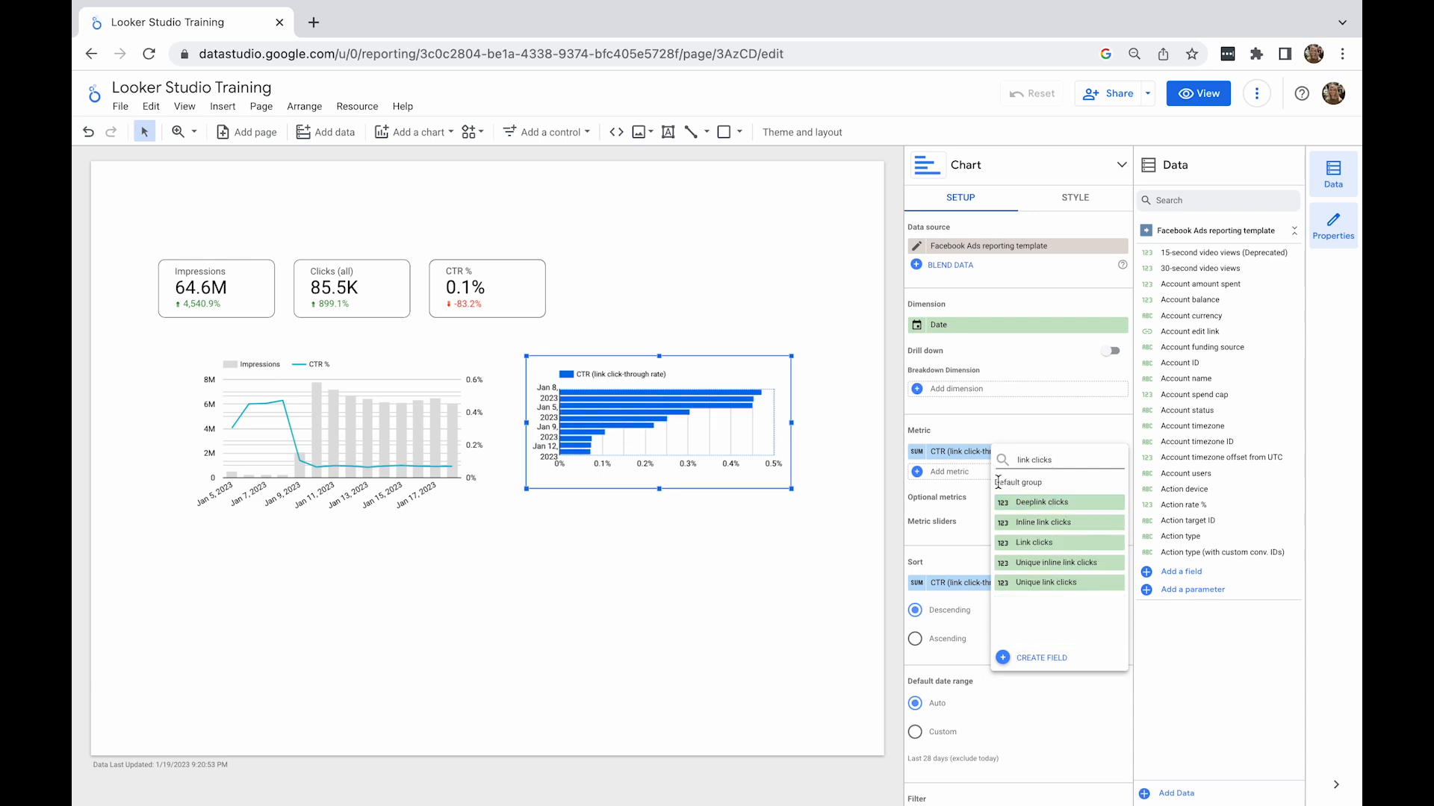
{"action": "left_click", "coordinate": [1034, 543]}
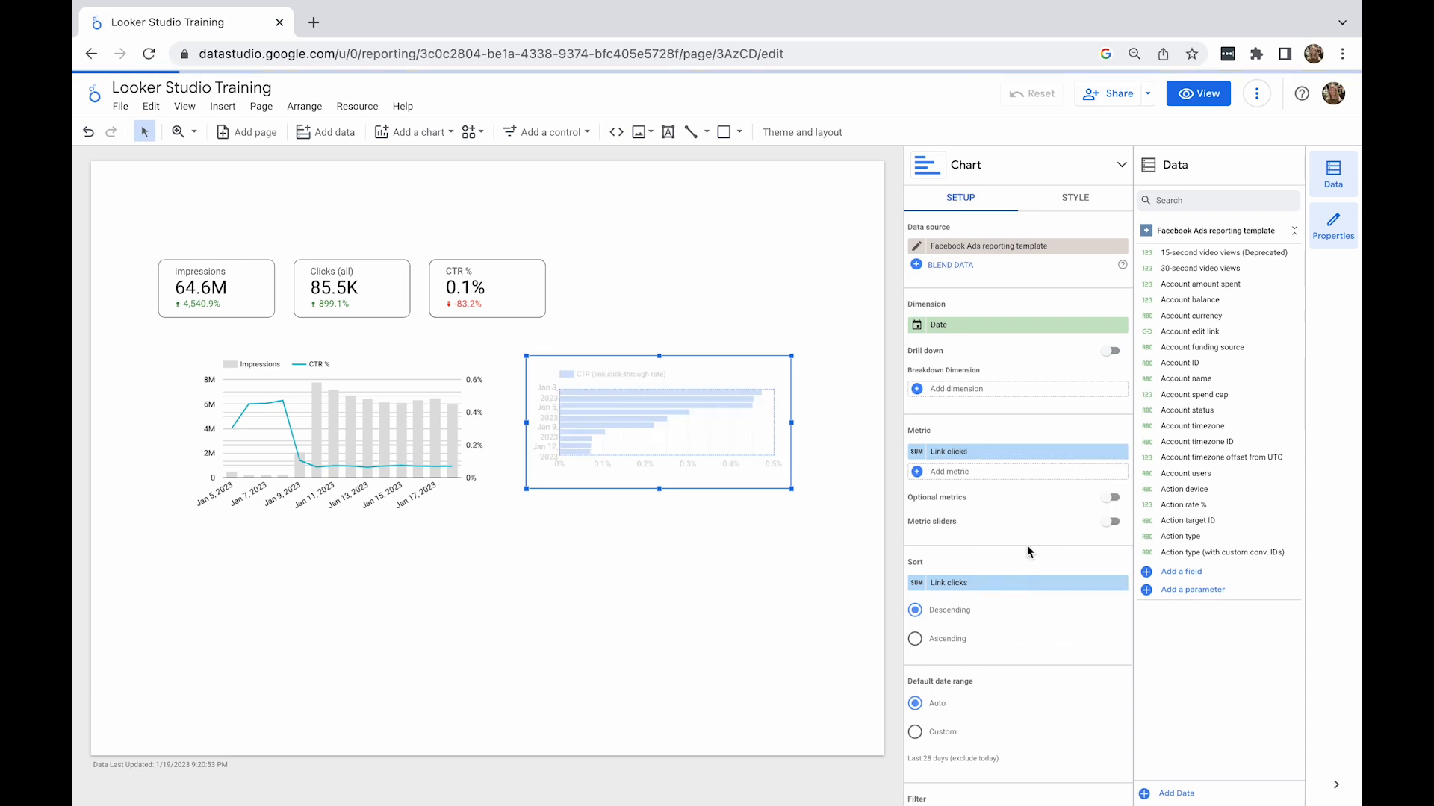
- Set the bar chart's dimension to Campaign name and widen the label area so the campaign names fit
{"action": "left_click", "coordinate": [951, 329]}
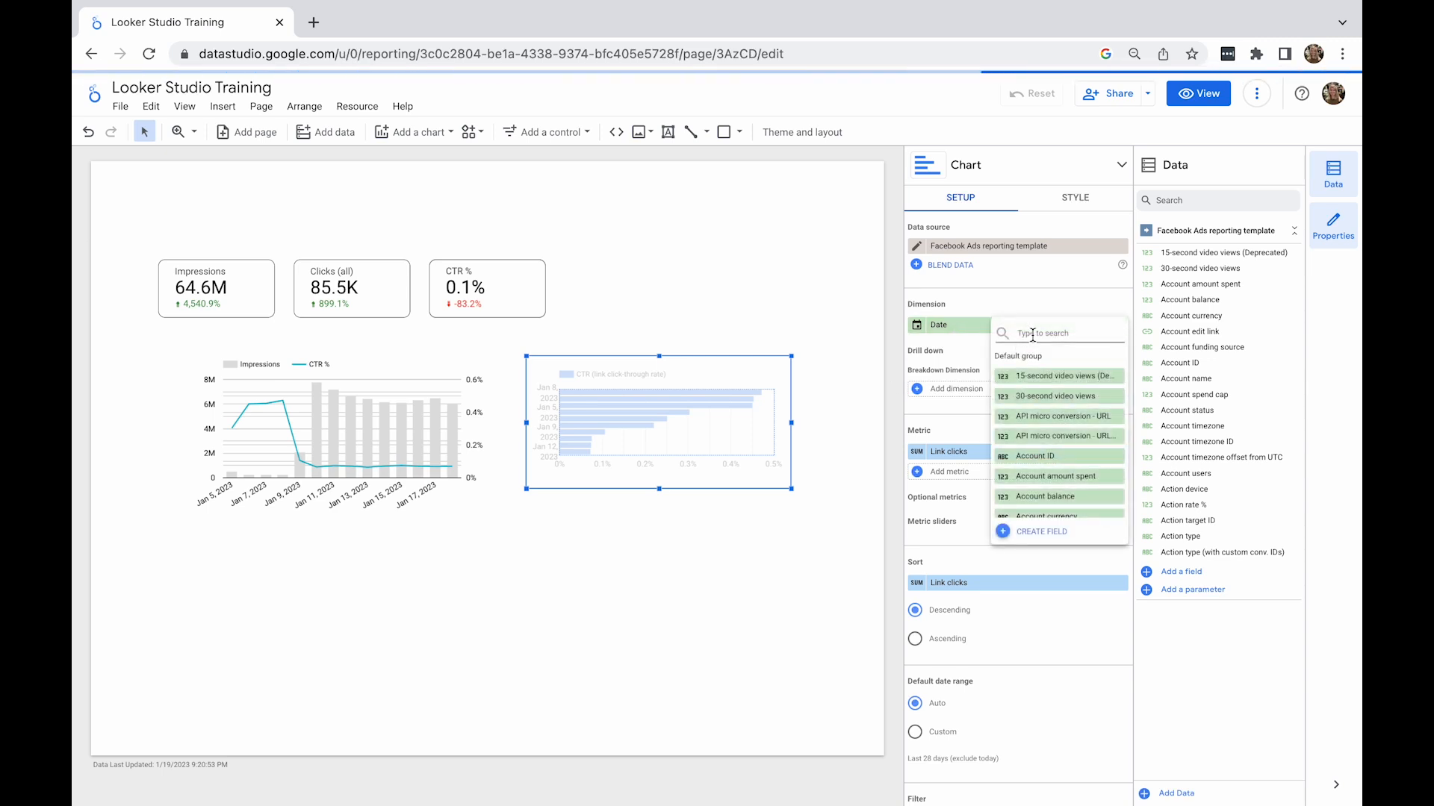
{"action": "type", "text": "campa"}
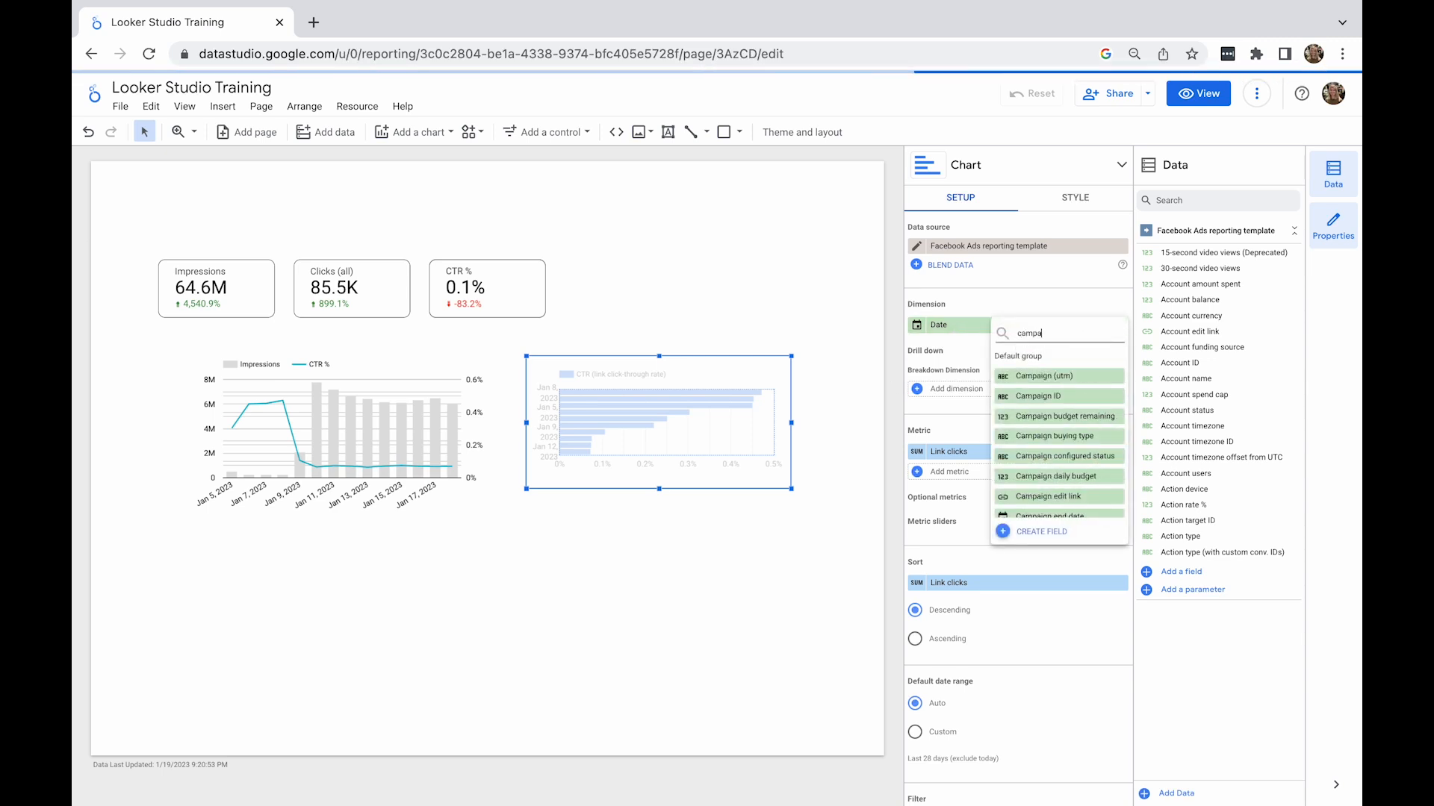
{"action": "type", "text": "ign na"}
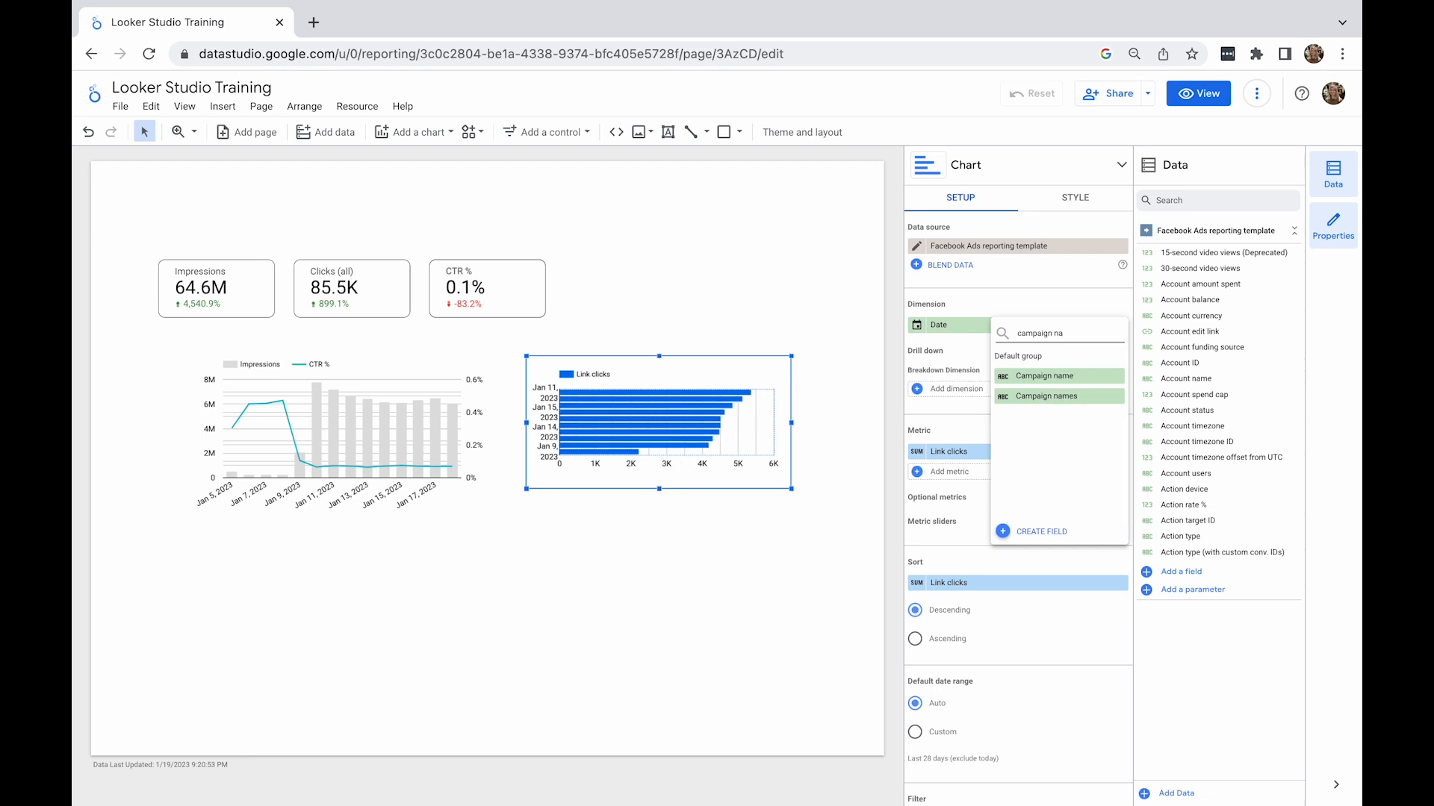
{"action": "left_click", "coordinate": [1043, 376]}
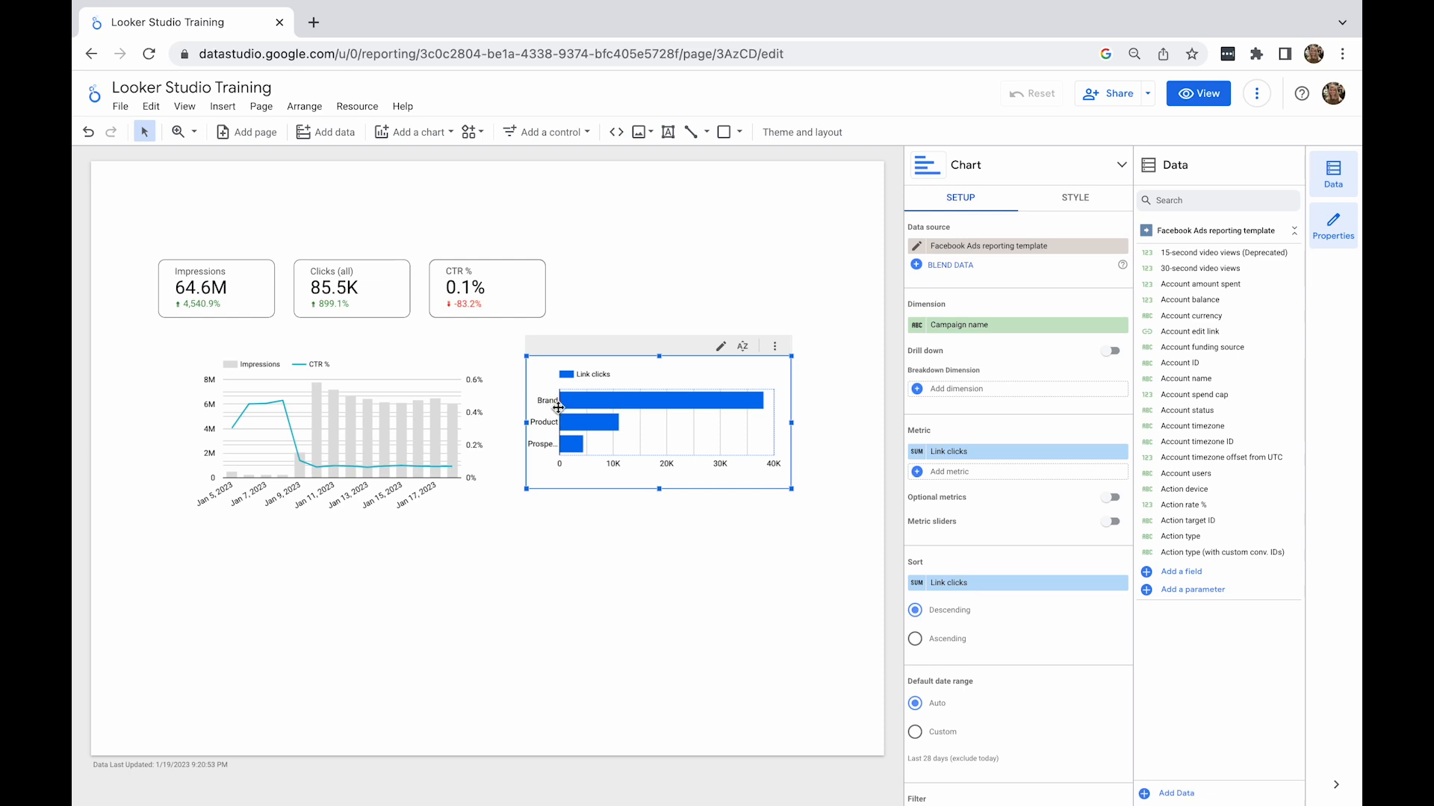
{"action": "left_click_drag", "start_coordinate": [560, 408], "coordinate": [602, 410]}
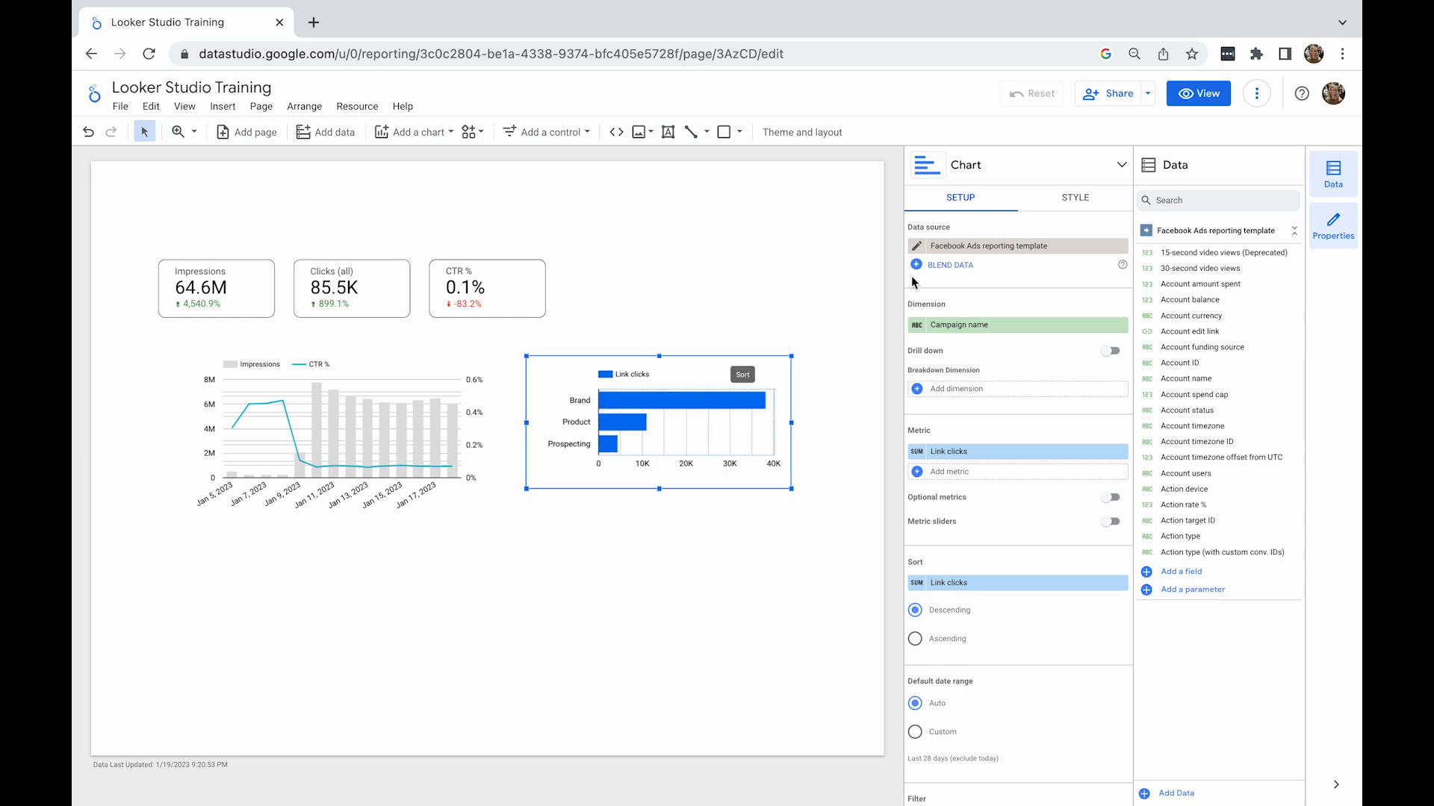
{"action": "left_click", "coordinate": [1075, 195]}
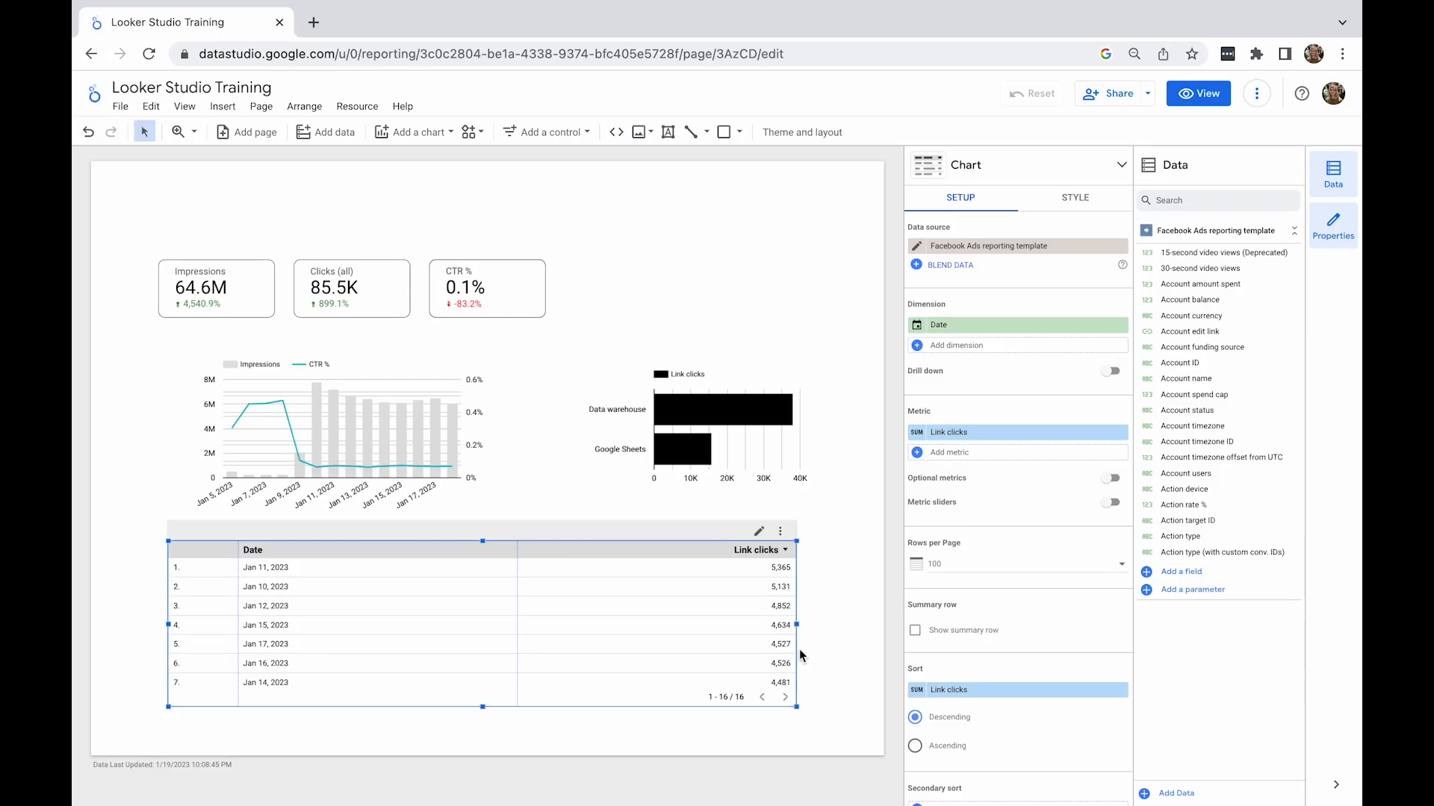
- Replace the table's Date dimension with Ad set name and add Campaign name ahead of it
{"action": "left_click", "coordinate": [989, 326]}
{"action": "type", "text": "ad set na"}
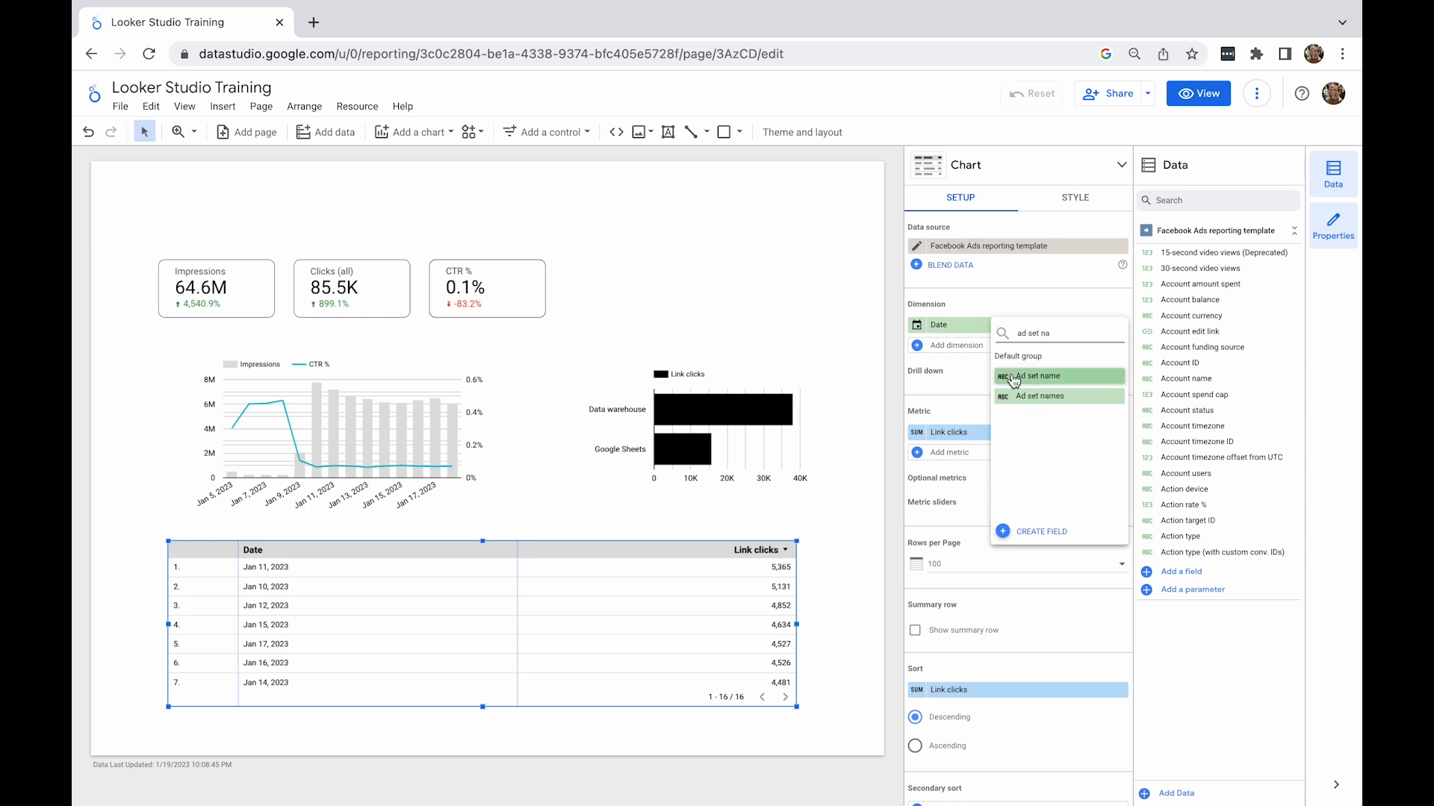
{"action": "left_click", "coordinate": [1030, 375]}
{"action": "left_click", "coordinate": [970, 346]}
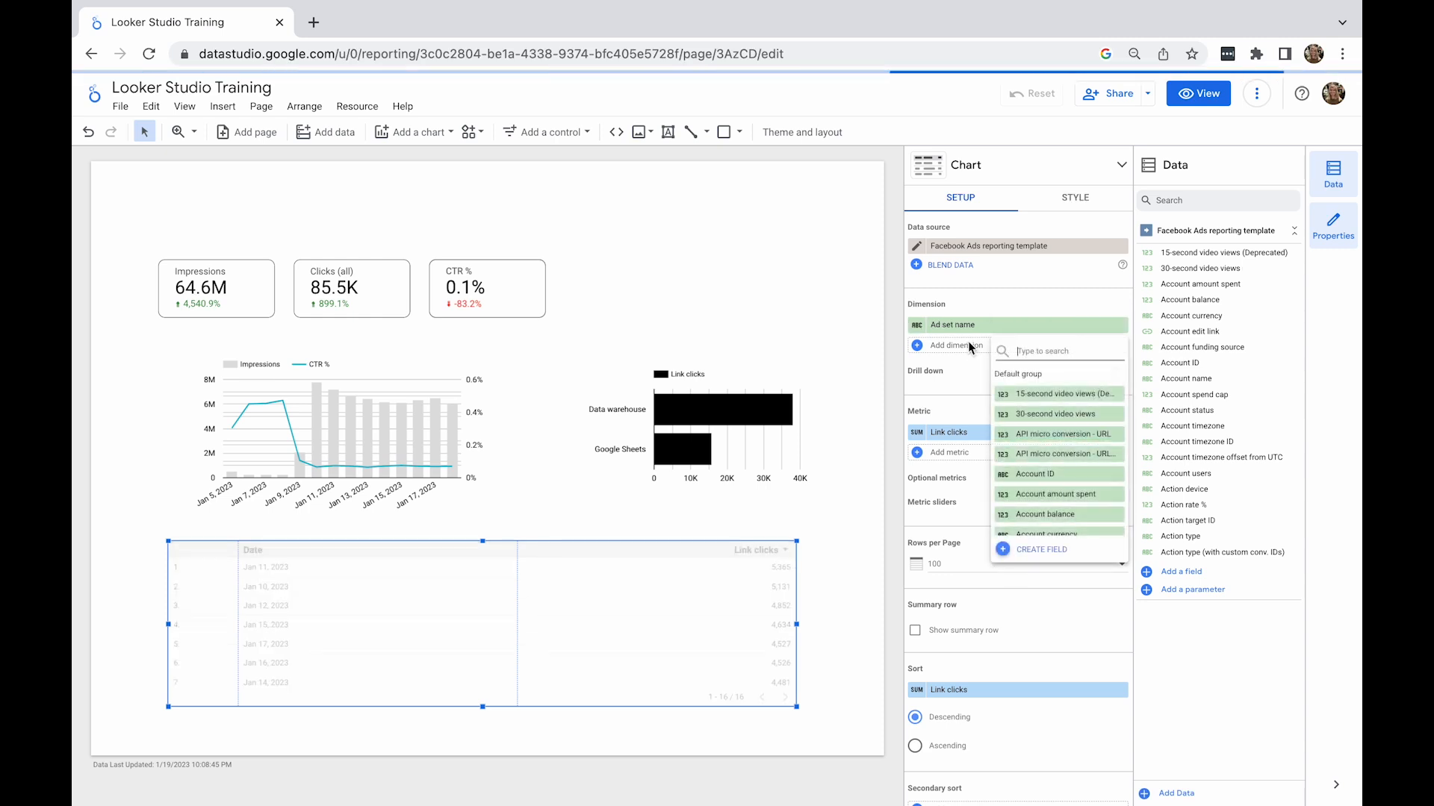
{"action": "type", "text": "campaign nam"}
{"action": "left_click", "coordinate": [1011, 392]}
{"action": "left_click_drag", "start_coordinate": [956, 349], "coordinate": [953, 324]}
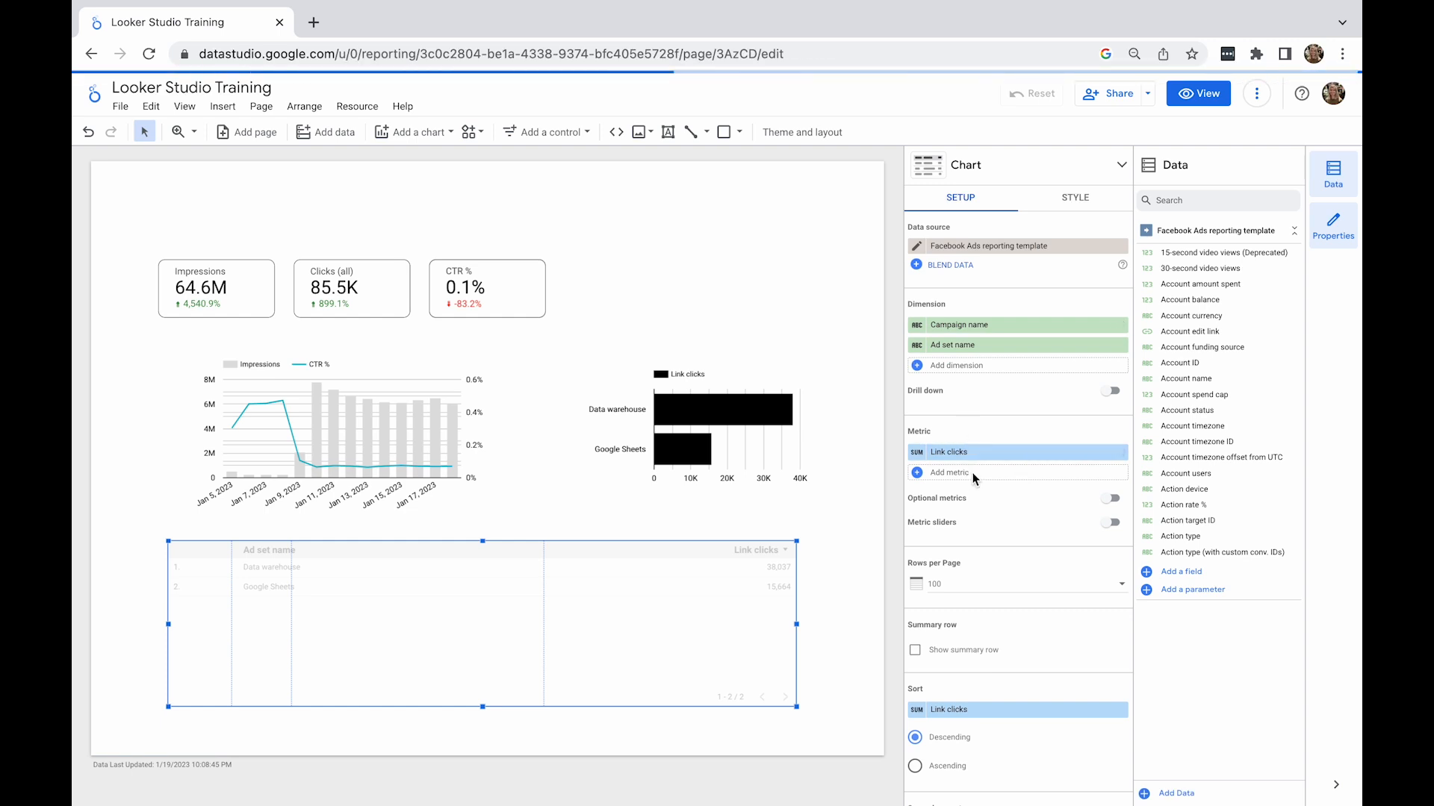
- Add Impressions as a table metric and place it ahead of Link clicks
{"action": "left_click", "coordinate": [975, 479]}
{"action": "type", "text": "impressions"}
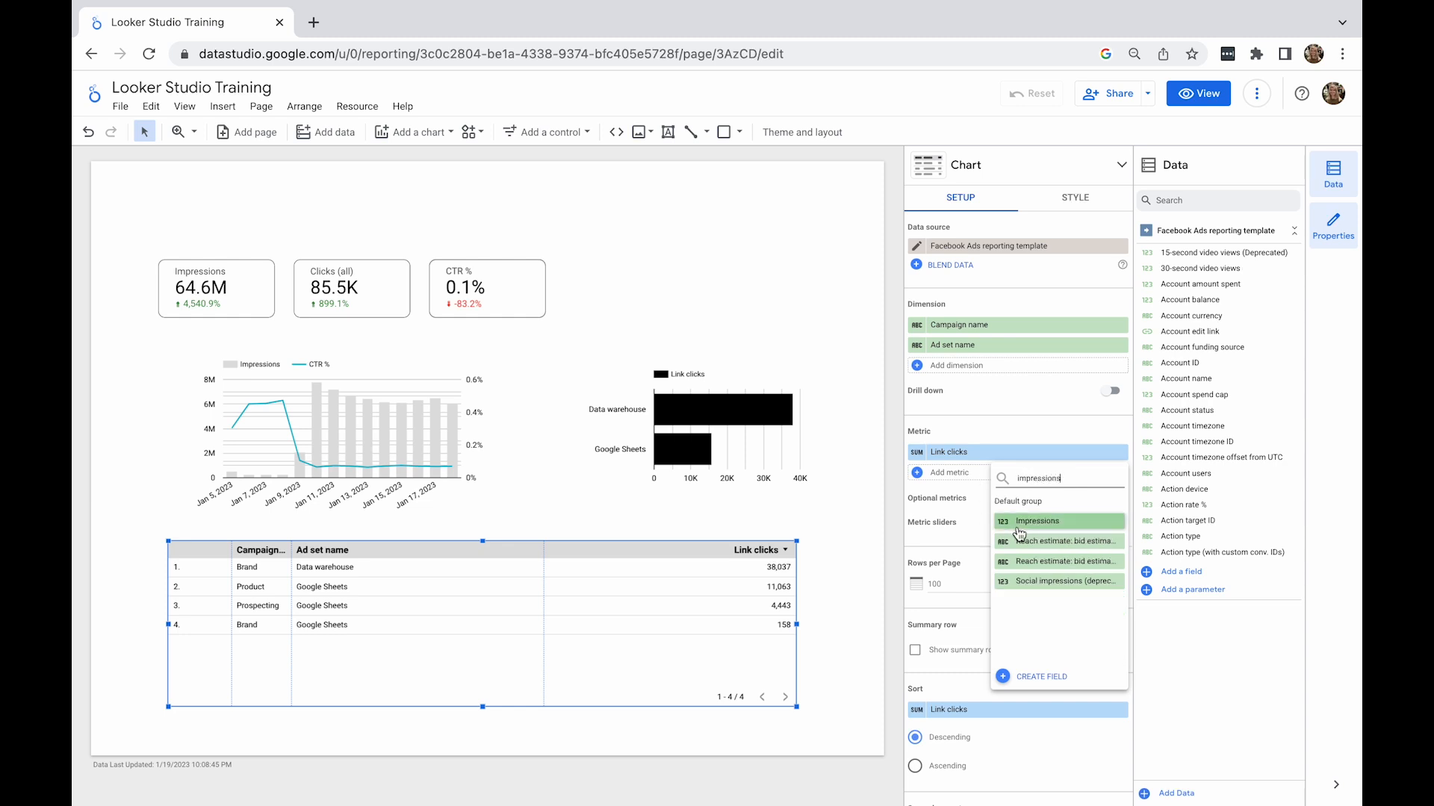
{"action": "left_click", "coordinate": [1037, 581]}
{"action": "left_click_drag", "start_coordinate": [915, 470], "coordinate": [939, 443]}
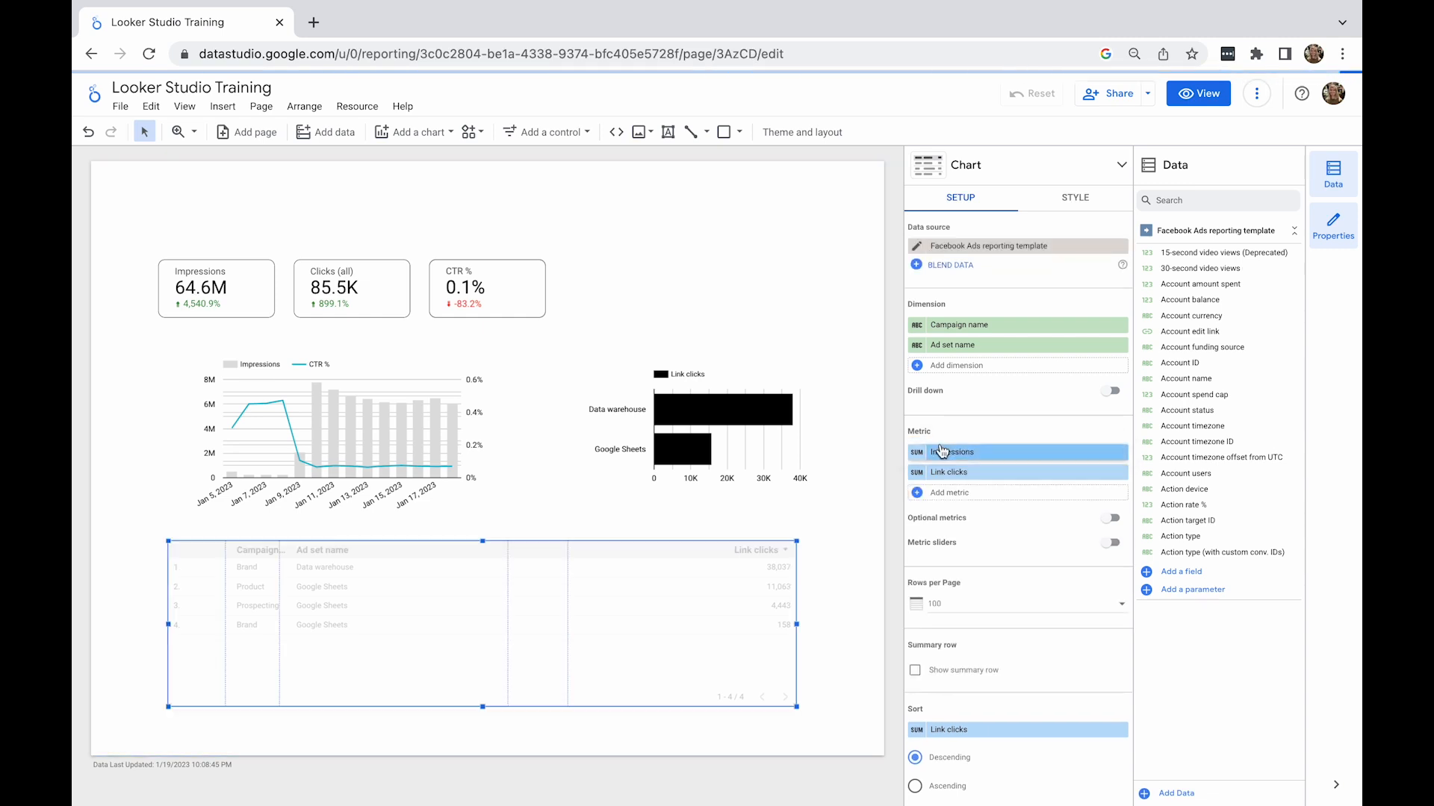
- Add CTR (link click-through rate) as a table metric and rename it CTR %
{"action": "left_click", "coordinate": [970, 492]}
{"action": "type", "text": "c"}
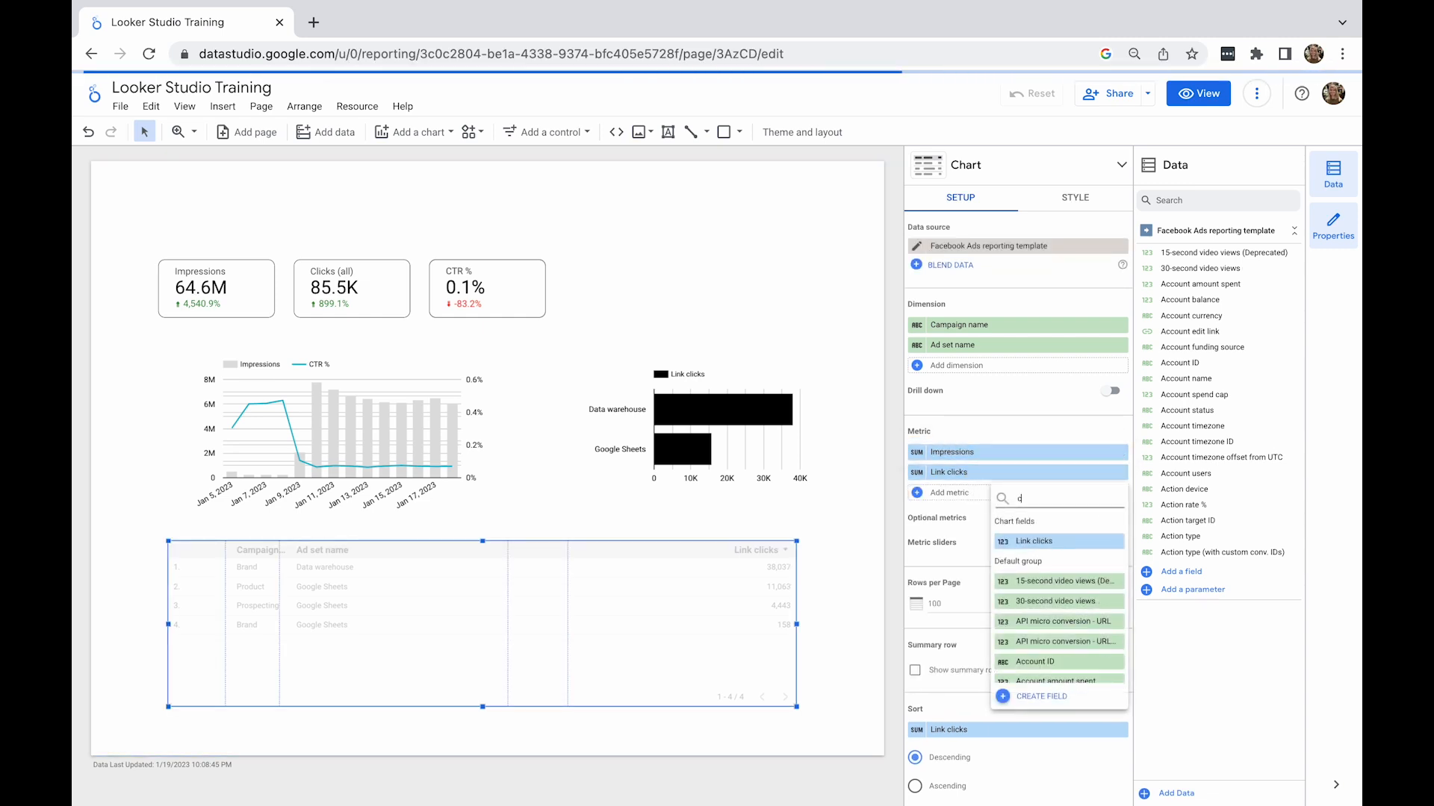
{"action": "type", "text": "tr"}
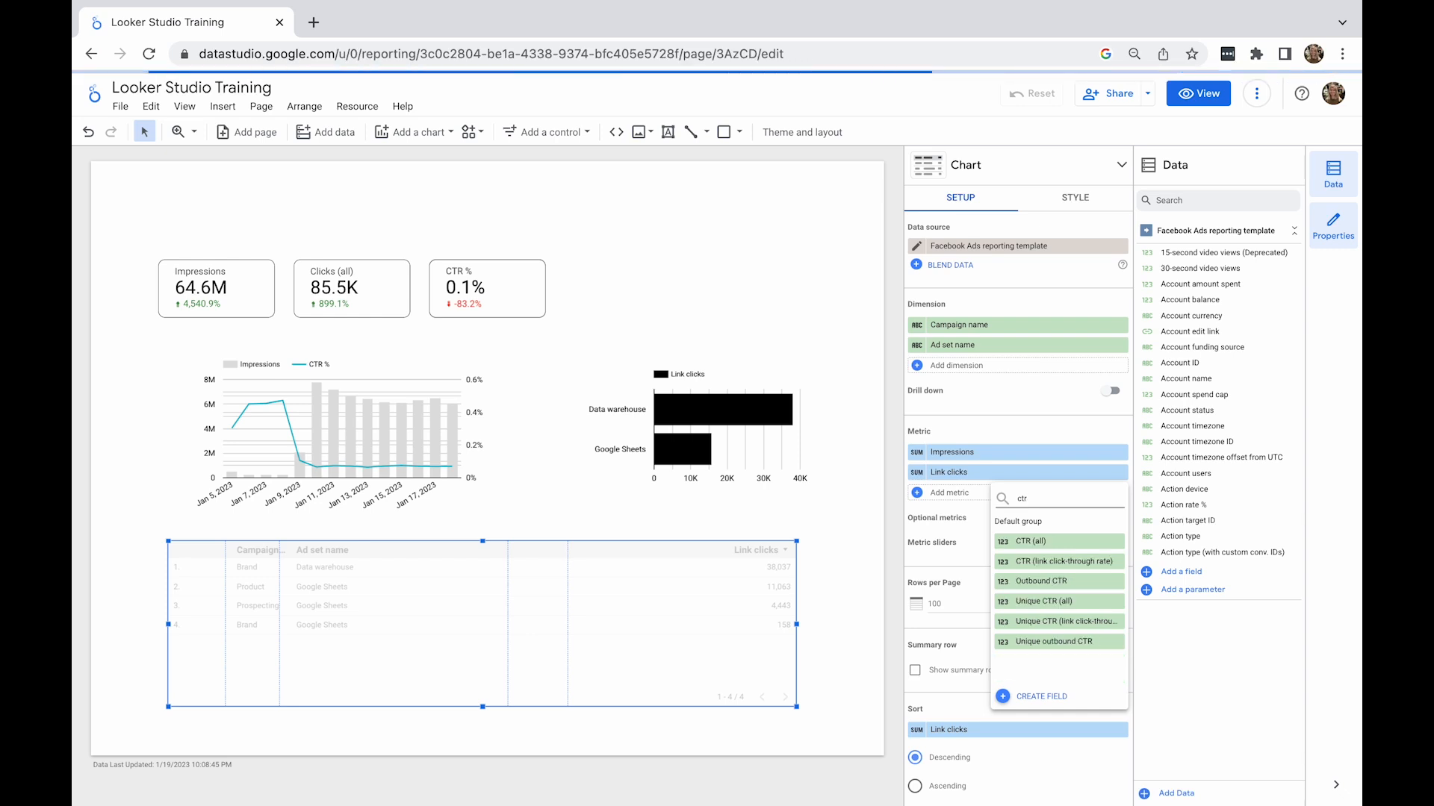
{"action": "left_click", "coordinate": [1031, 561]}
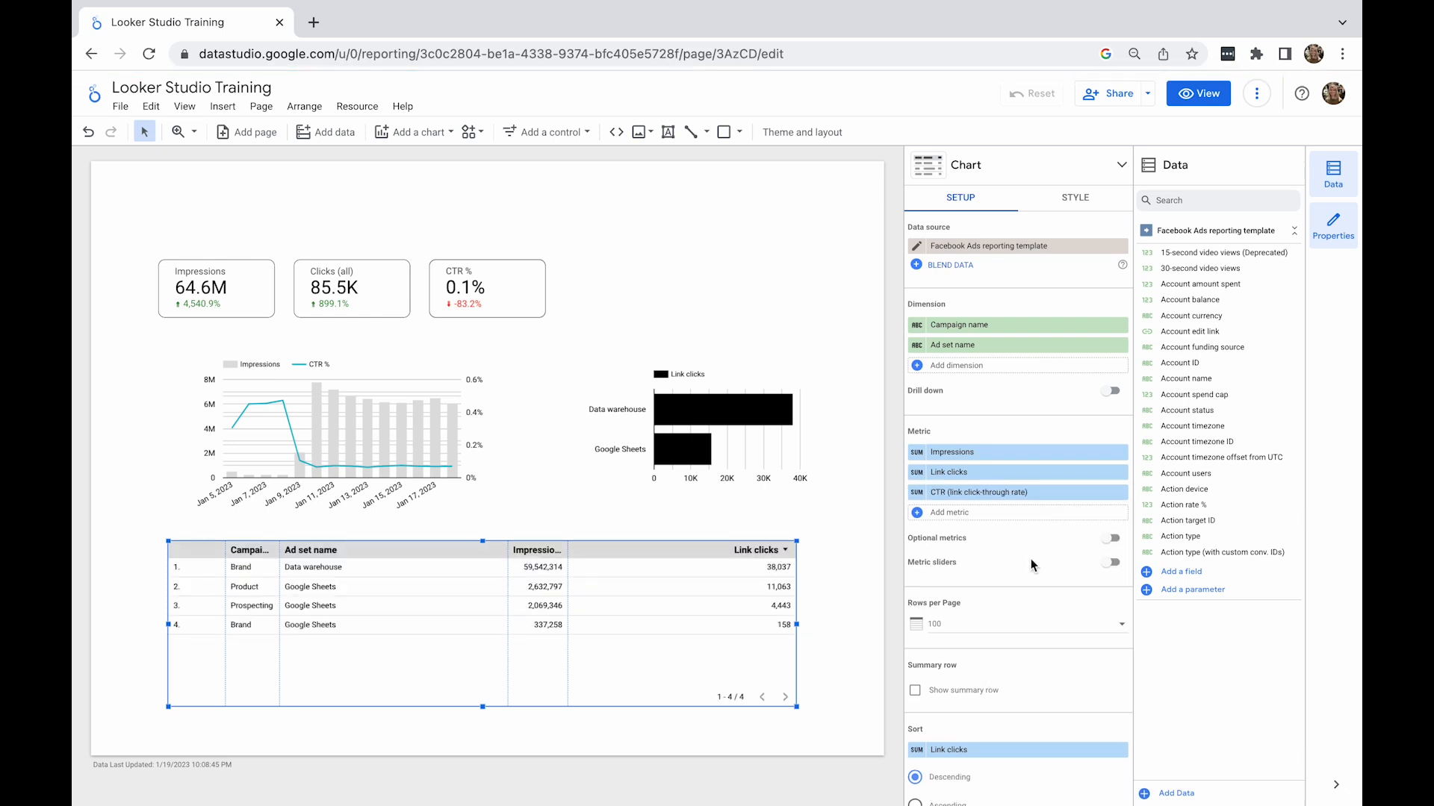
{"action": "left_click", "coordinate": [919, 493]}
{"action": "type", "text": "CTR"}
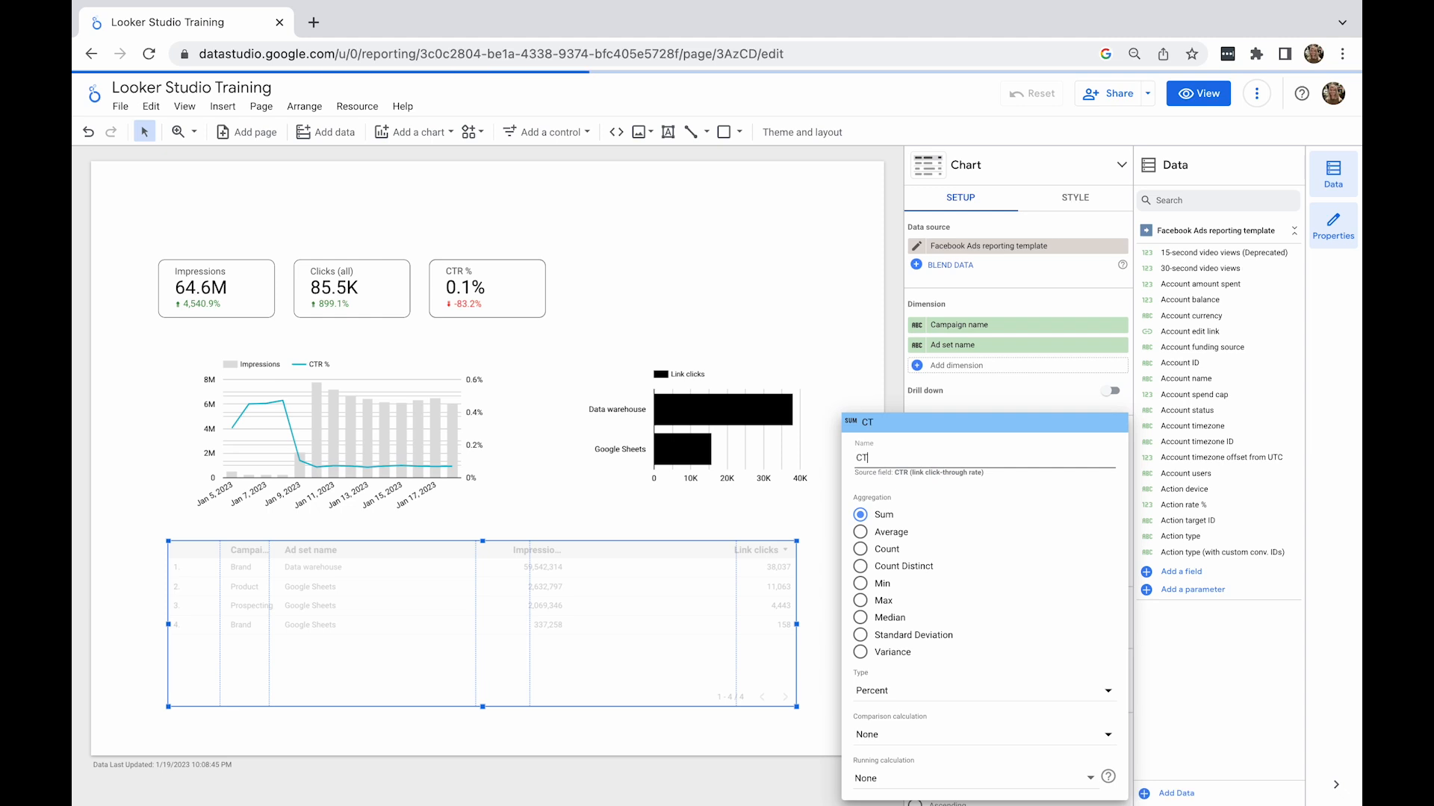
{"action": "left_click", "coordinate": [947, 403]}
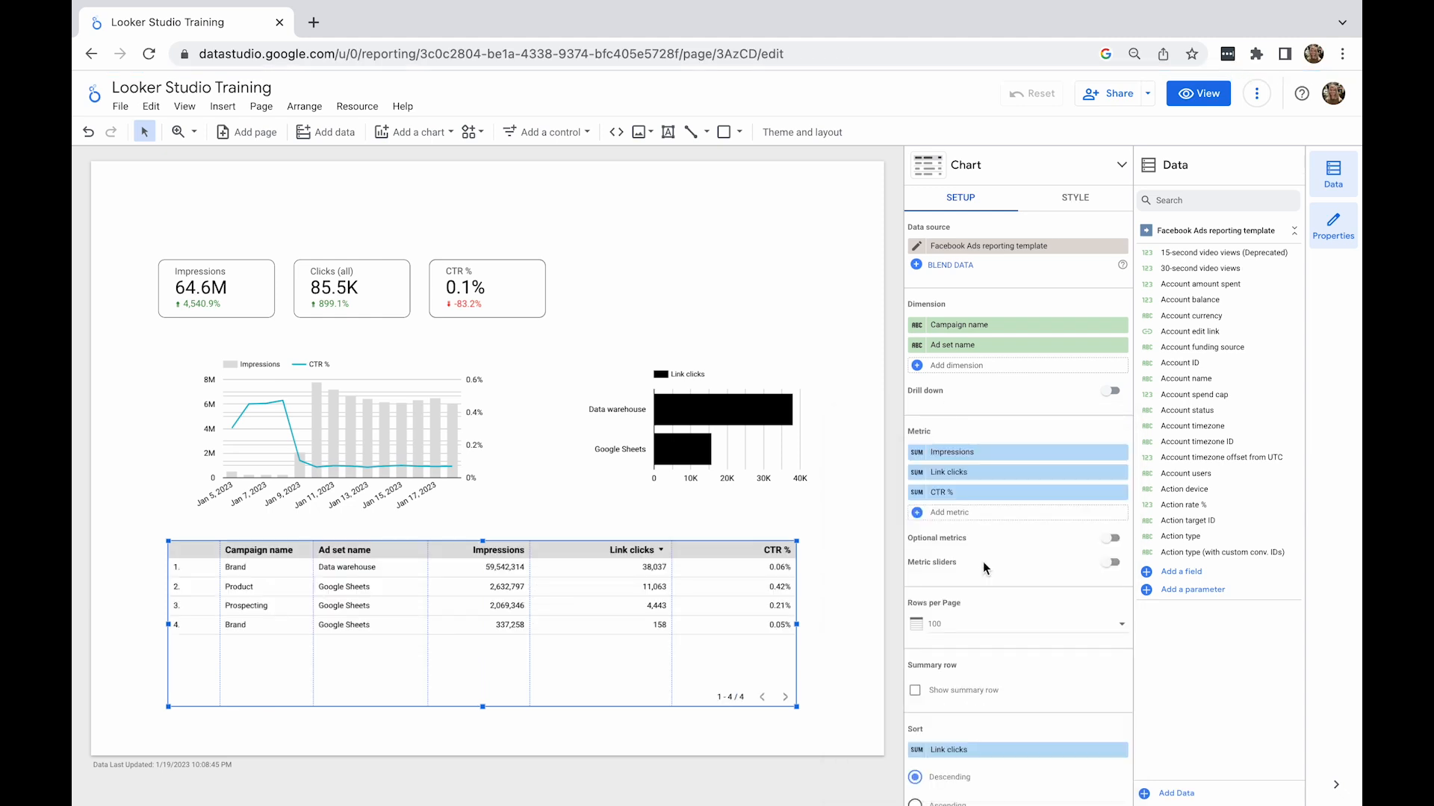
- Sort the table by Impressions instead of Link clicks, in descending order
{"action": "scroll", "coordinate": [982, 562], "scroll_direction": "down", "scroll_amount": 4}
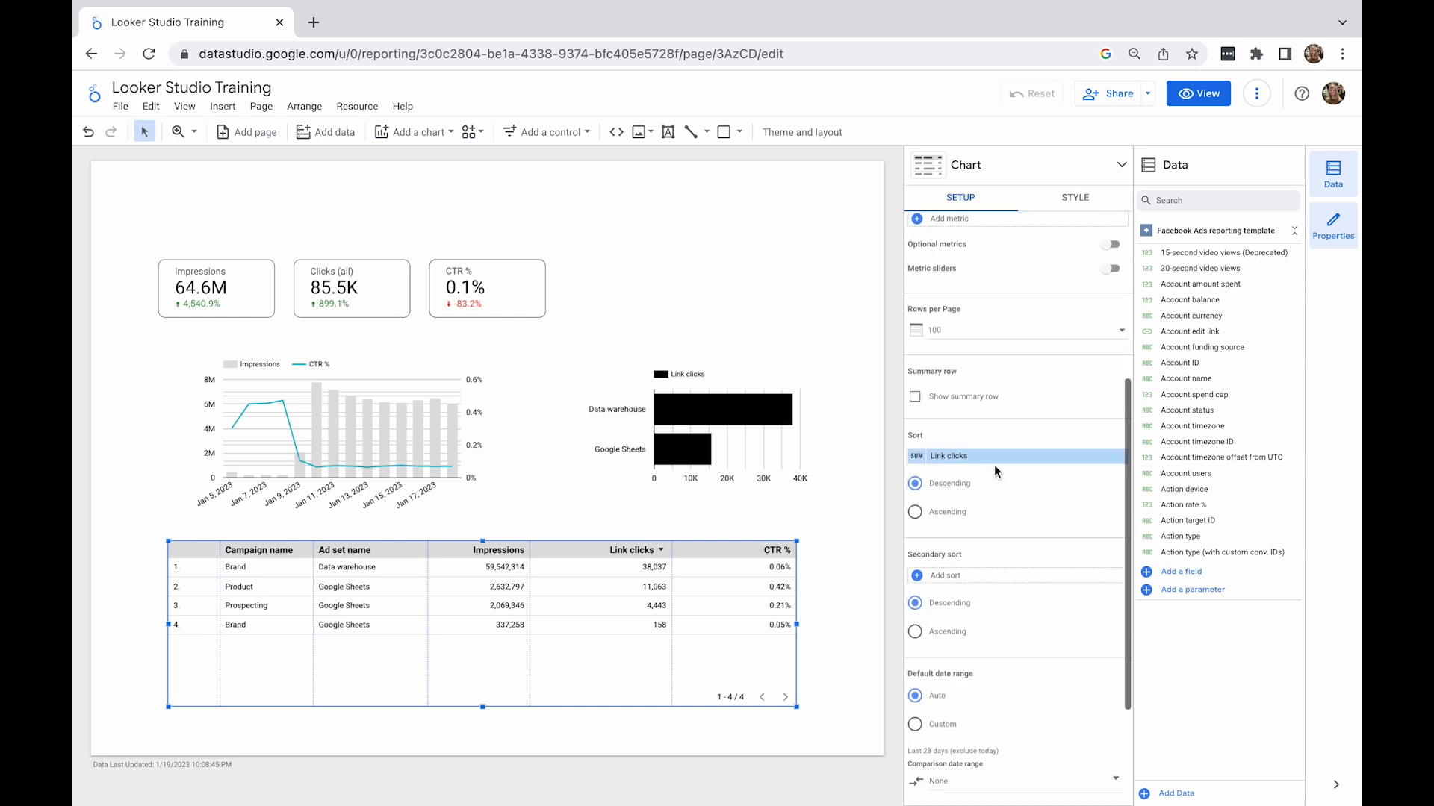
{"action": "left_click", "coordinate": [996, 468]}
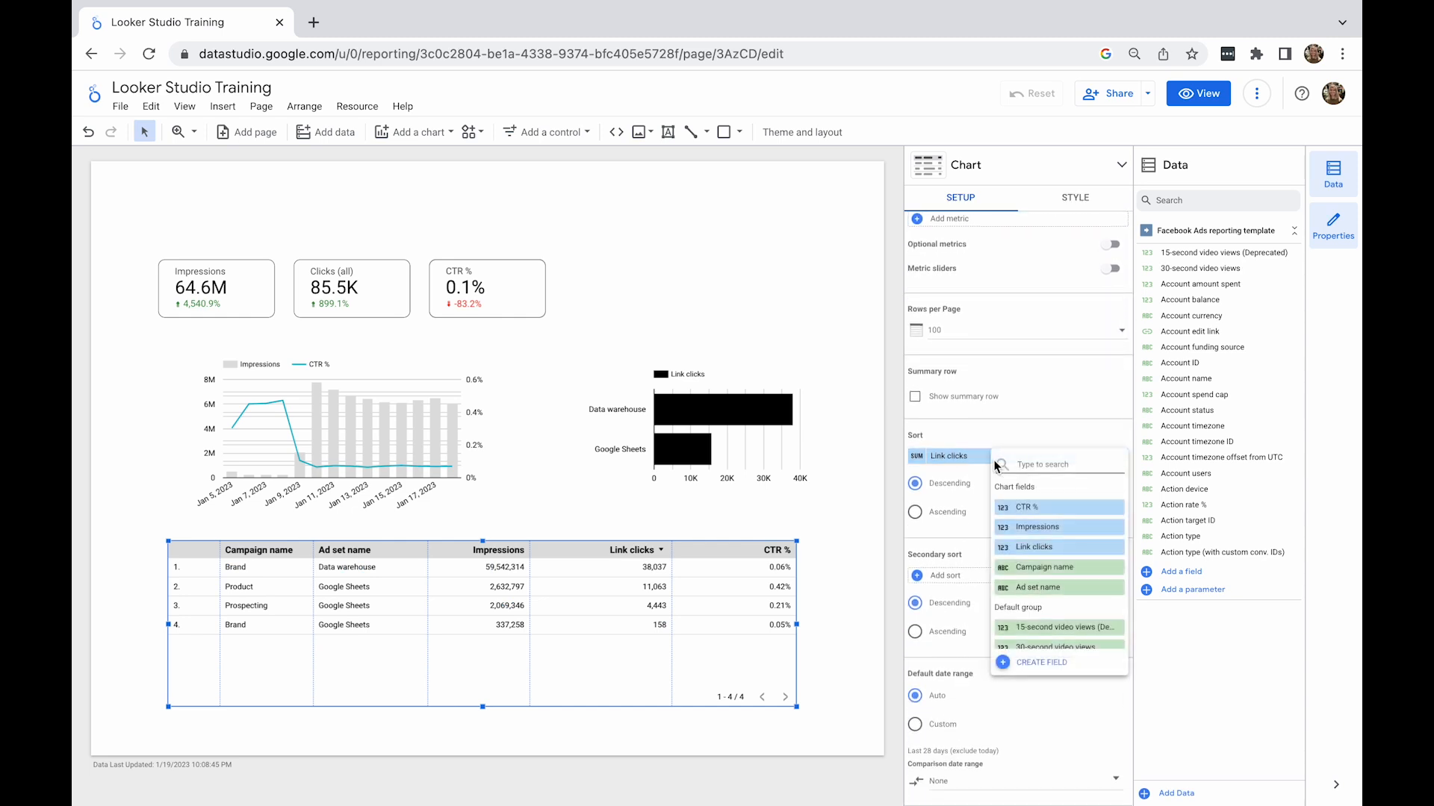
{"action": "left_click", "coordinate": [1014, 536]}
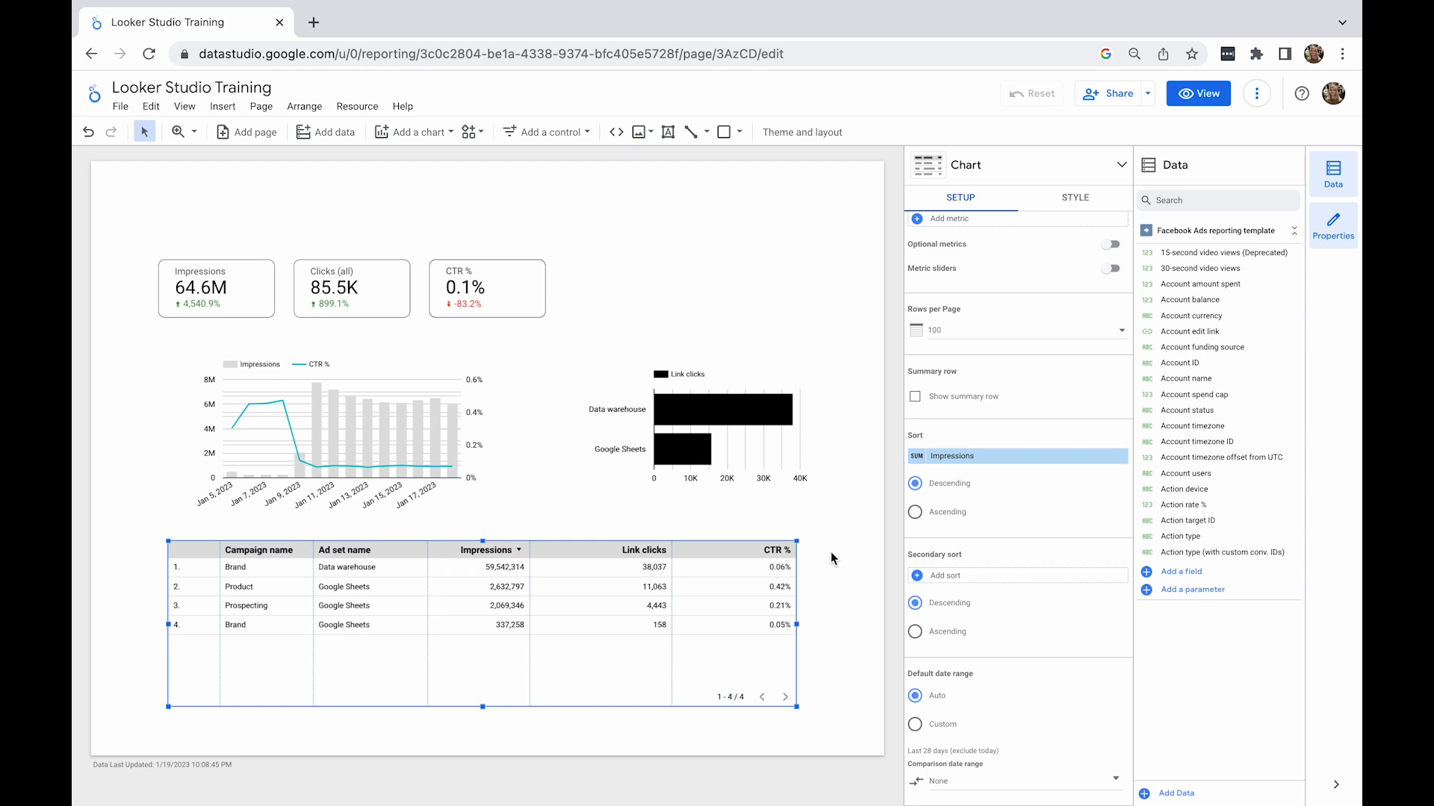
- Try sorting the table by Link clicks in both orders from its column header, and reset the report
{"action": "left_click", "coordinate": [633, 551]}
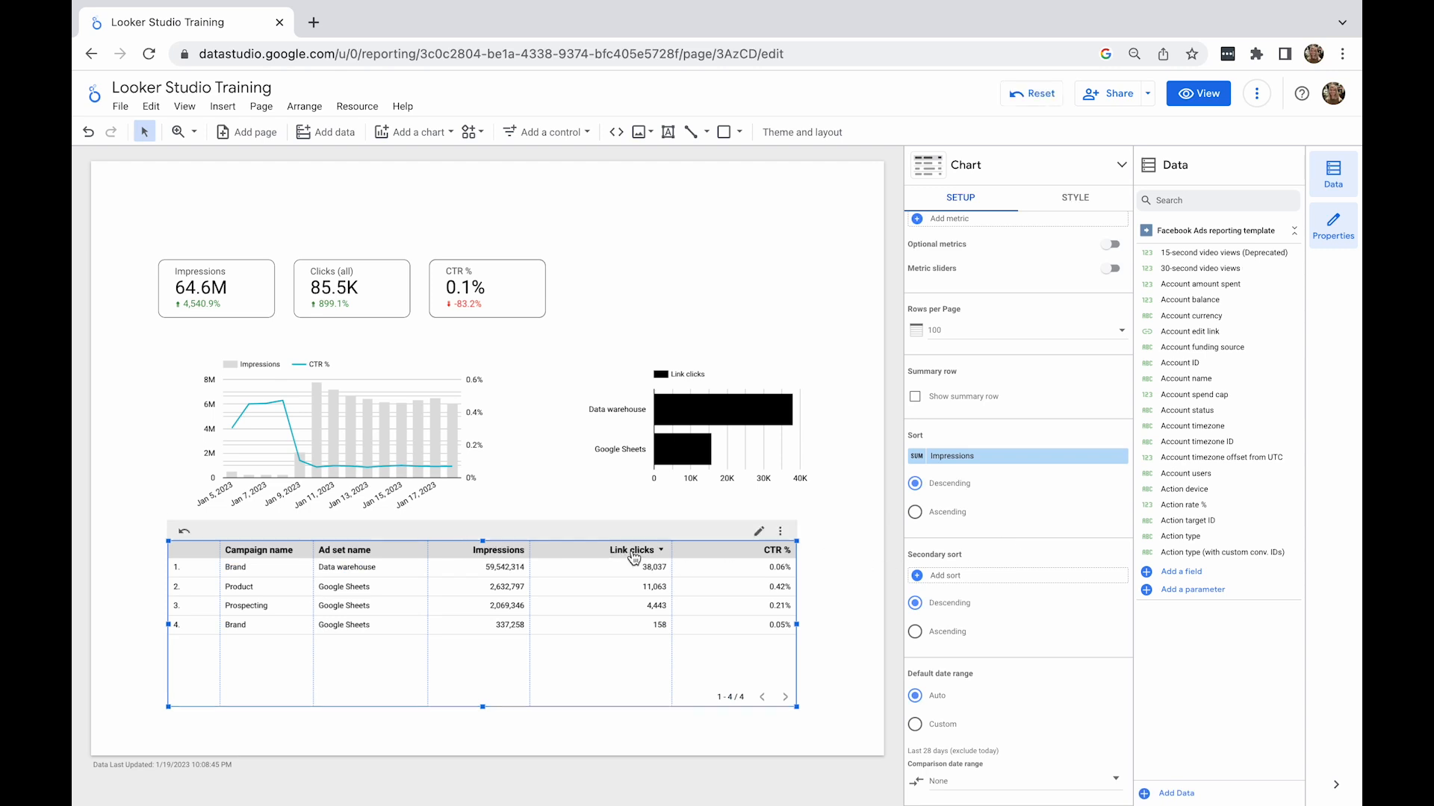
{"action": "left_click", "coordinate": [633, 553]}
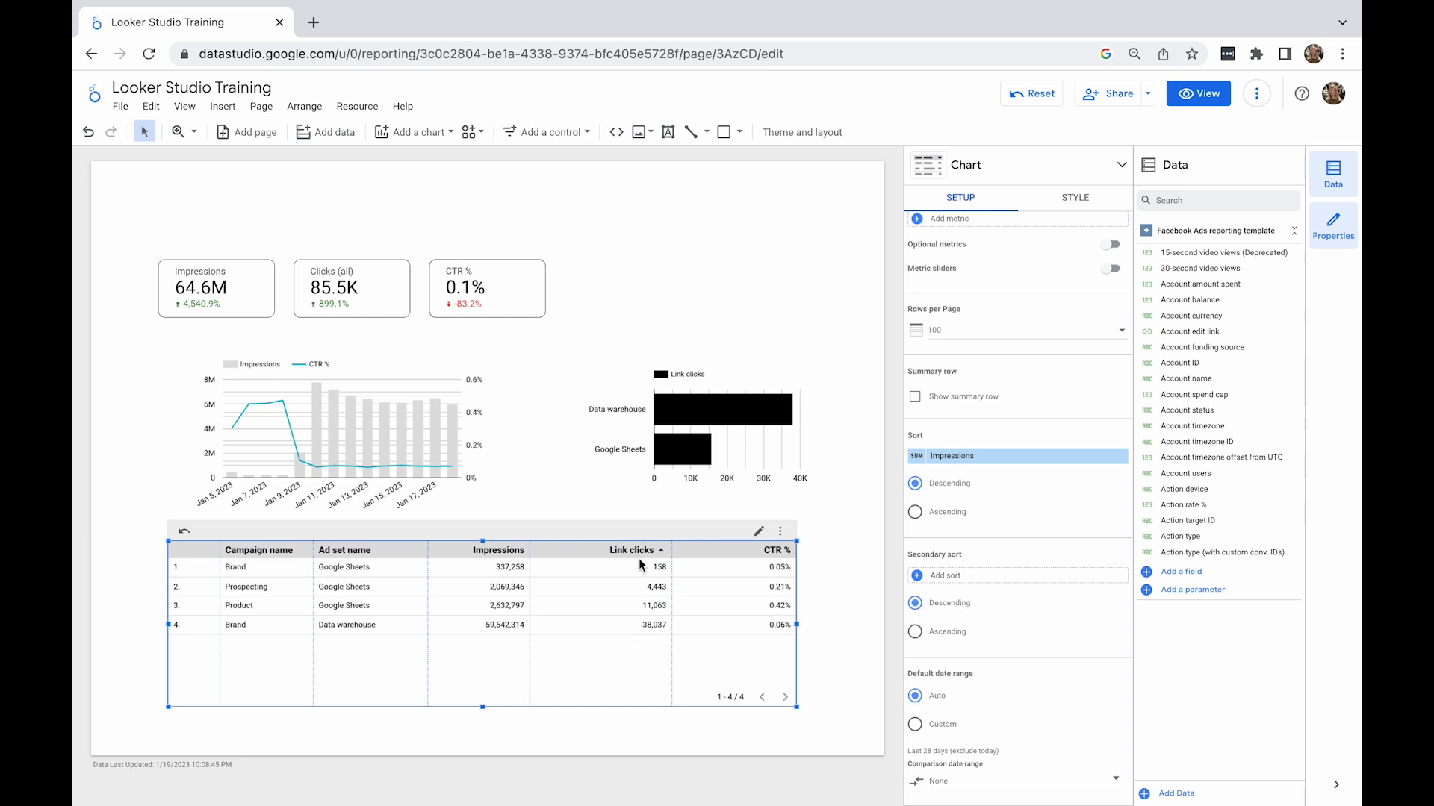
{"action": "left_click", "coordinate": [1027, 103]}
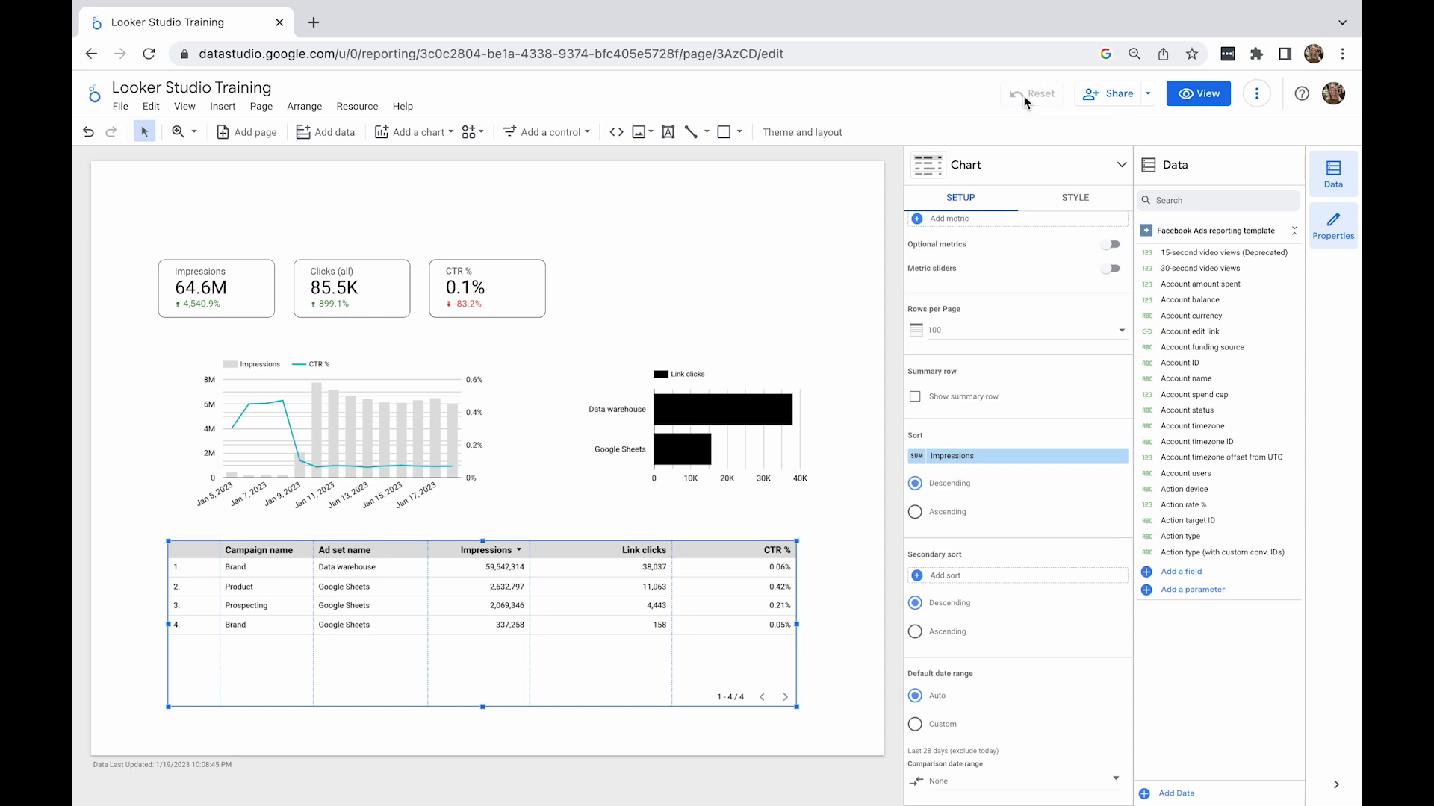
- Style the table's Impressions and Link clicks metric columns as bars
{"action": "scroll", "coordinate": [1047, 535], "scroll_direction": "up", "scroll_amount": 3}
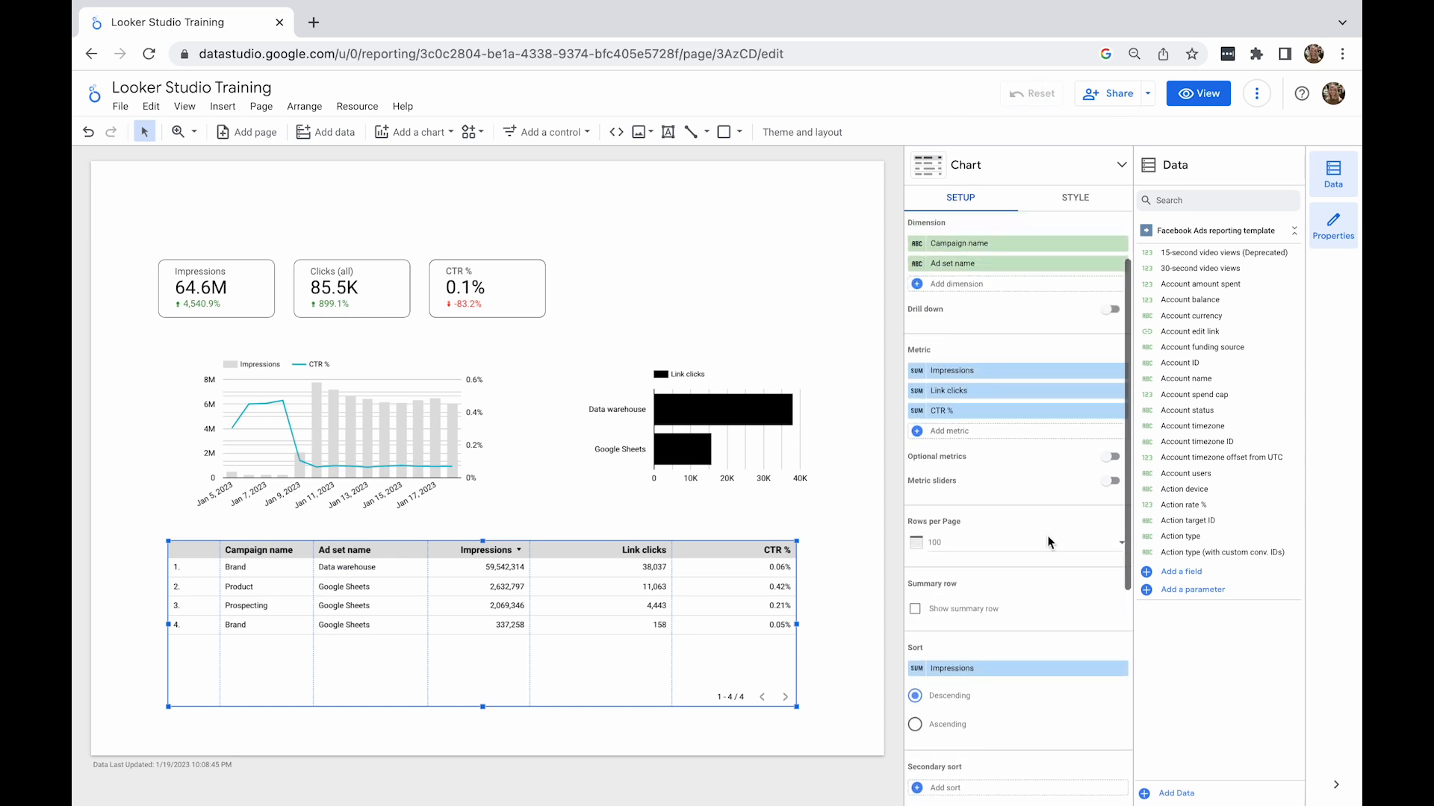
{"action": "left_click", "coordinate": [1079, 198]}
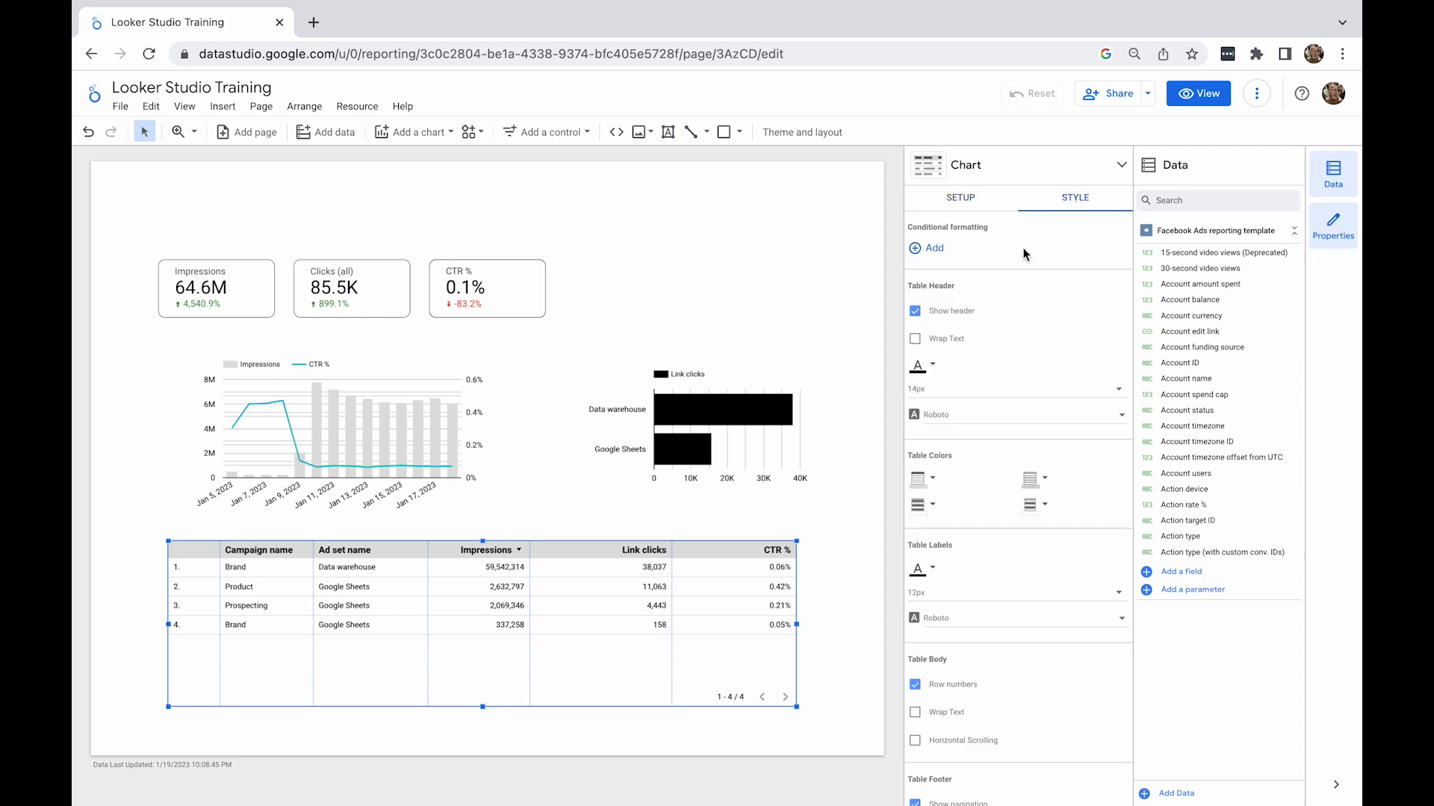
{"action": "scroll", "coordinate": [992, 406], "scroll_direction": "down", "scroll_amount": 3}
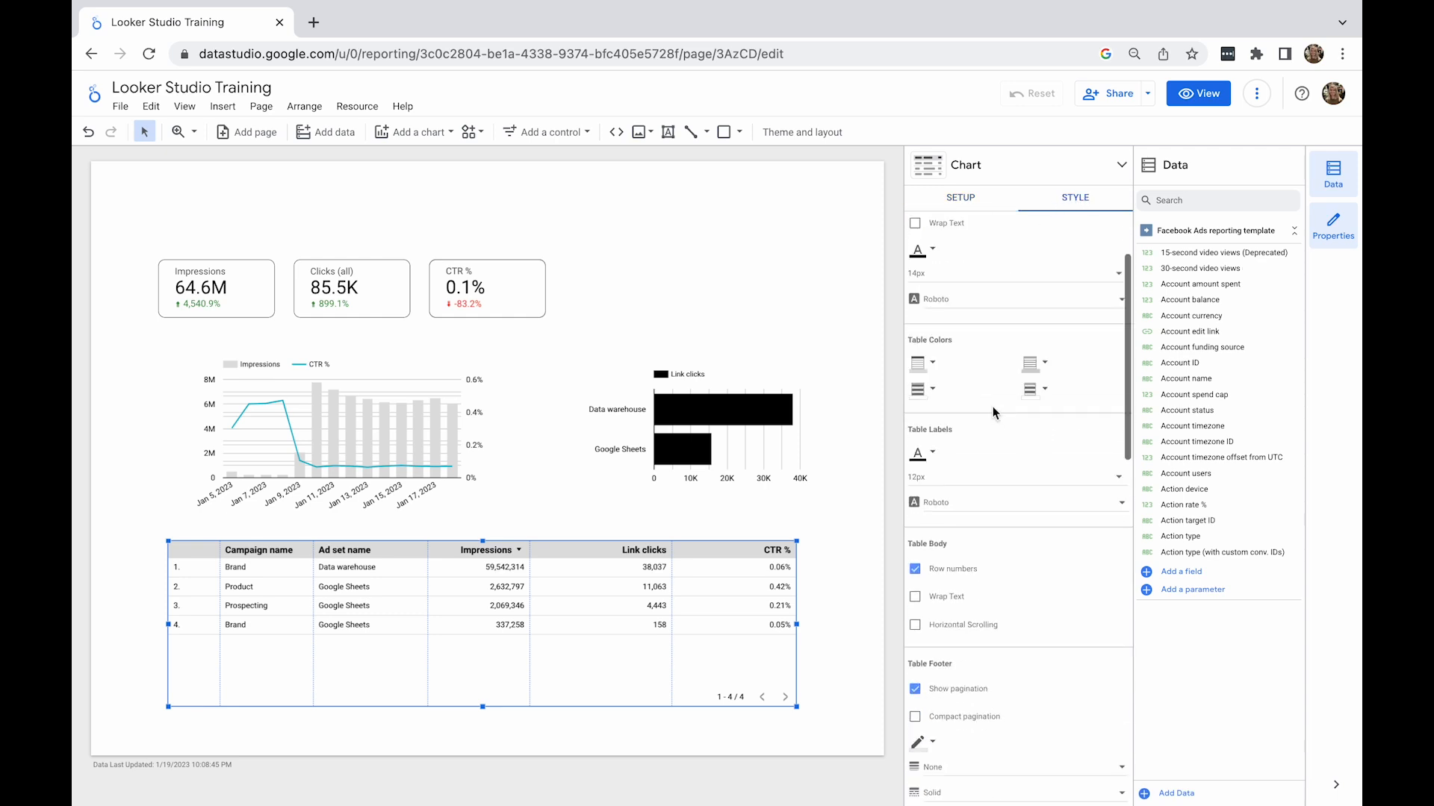
{"action": "scroll", "coordinate": [992, 406], "scroll_direction": "down", "scroll_amount": 5}
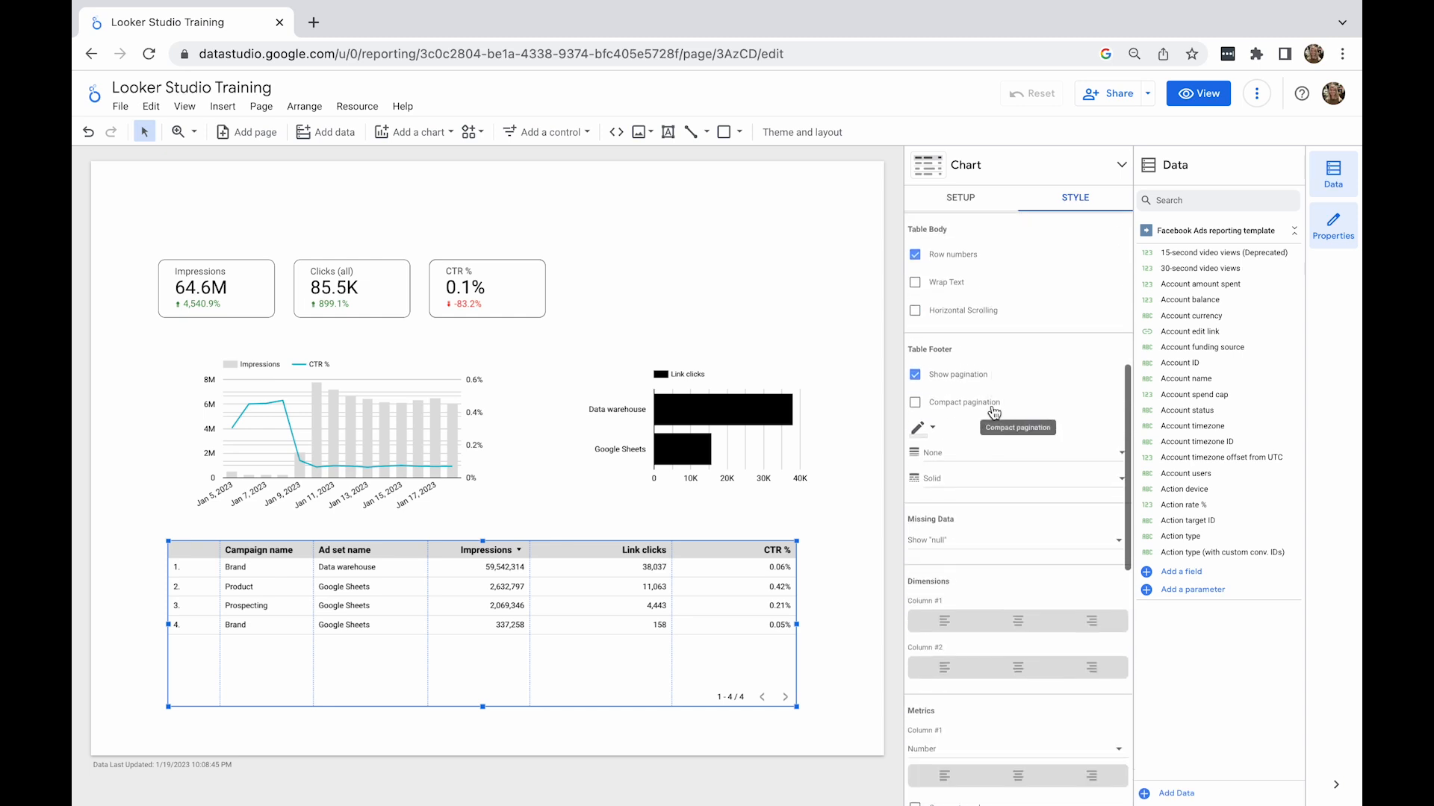
{"action": "scroll", "coordinate": [993, 413], "scroll_direction": "down", "scroll_amount": 1}
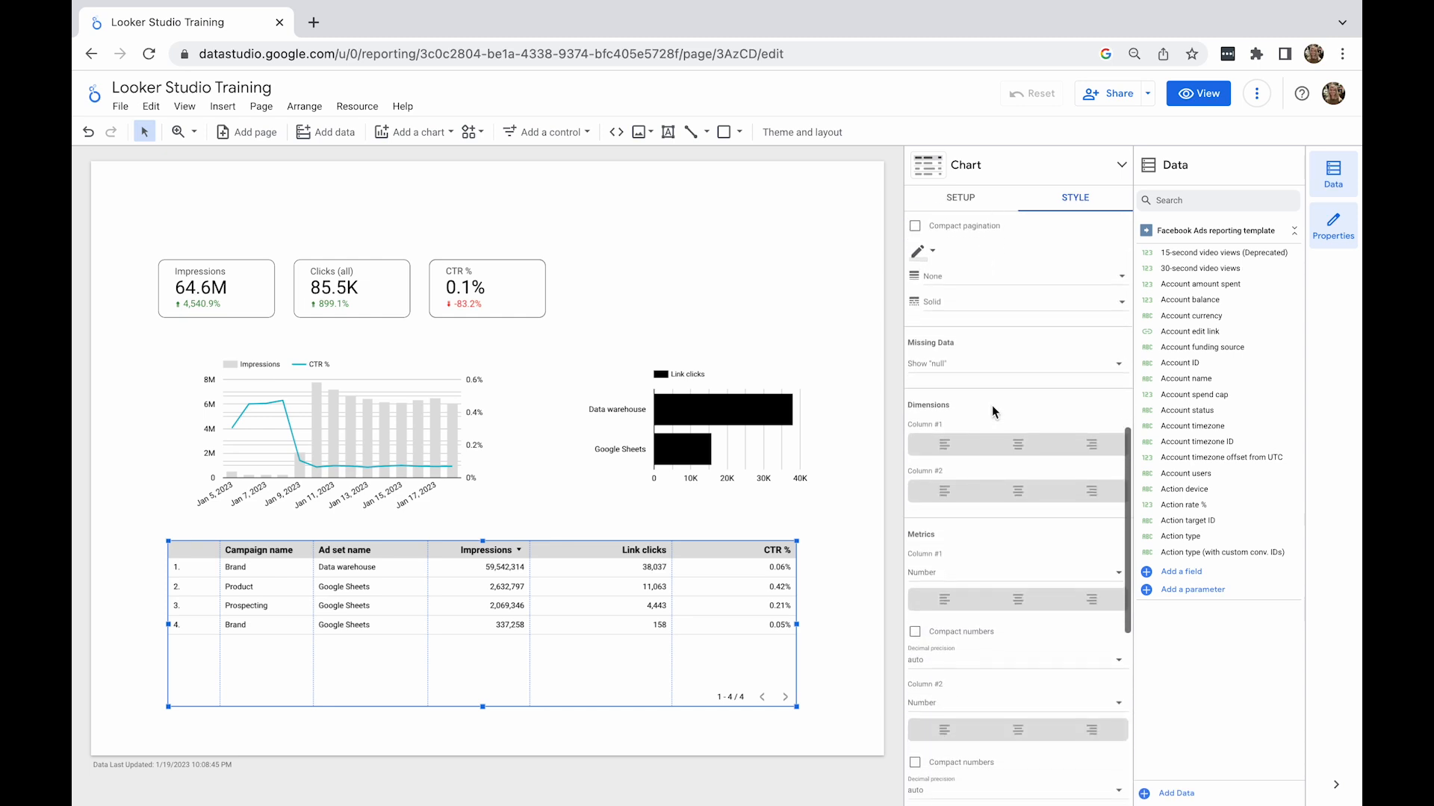
{"action": "scroll", "coordinate": [992, 407], "scroll_direction": "down", "scroll_amount": 3}
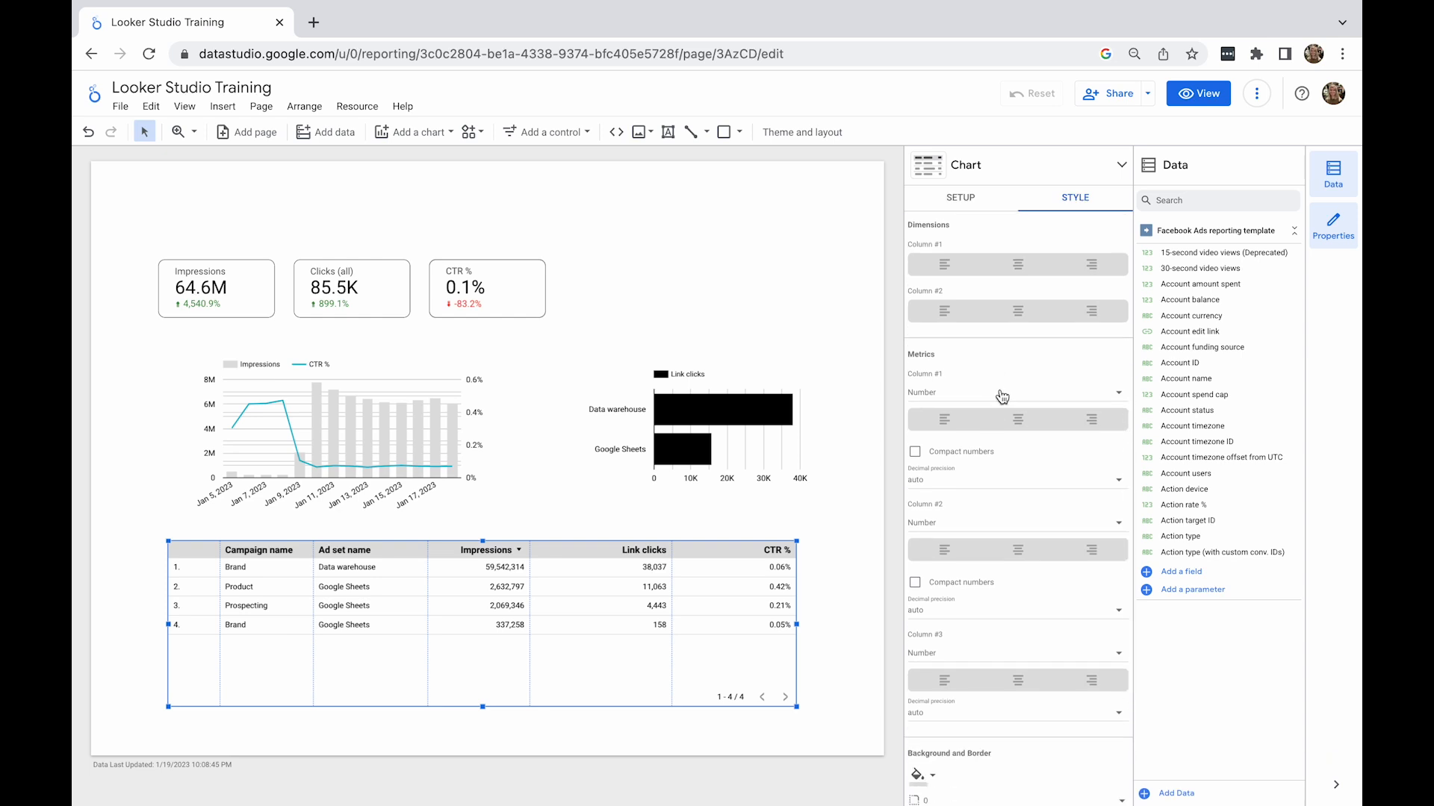
{"action": "left_click", "coordinate": [1001, 393]}
{"action": "left_click", "coordinate": [998, 458]}
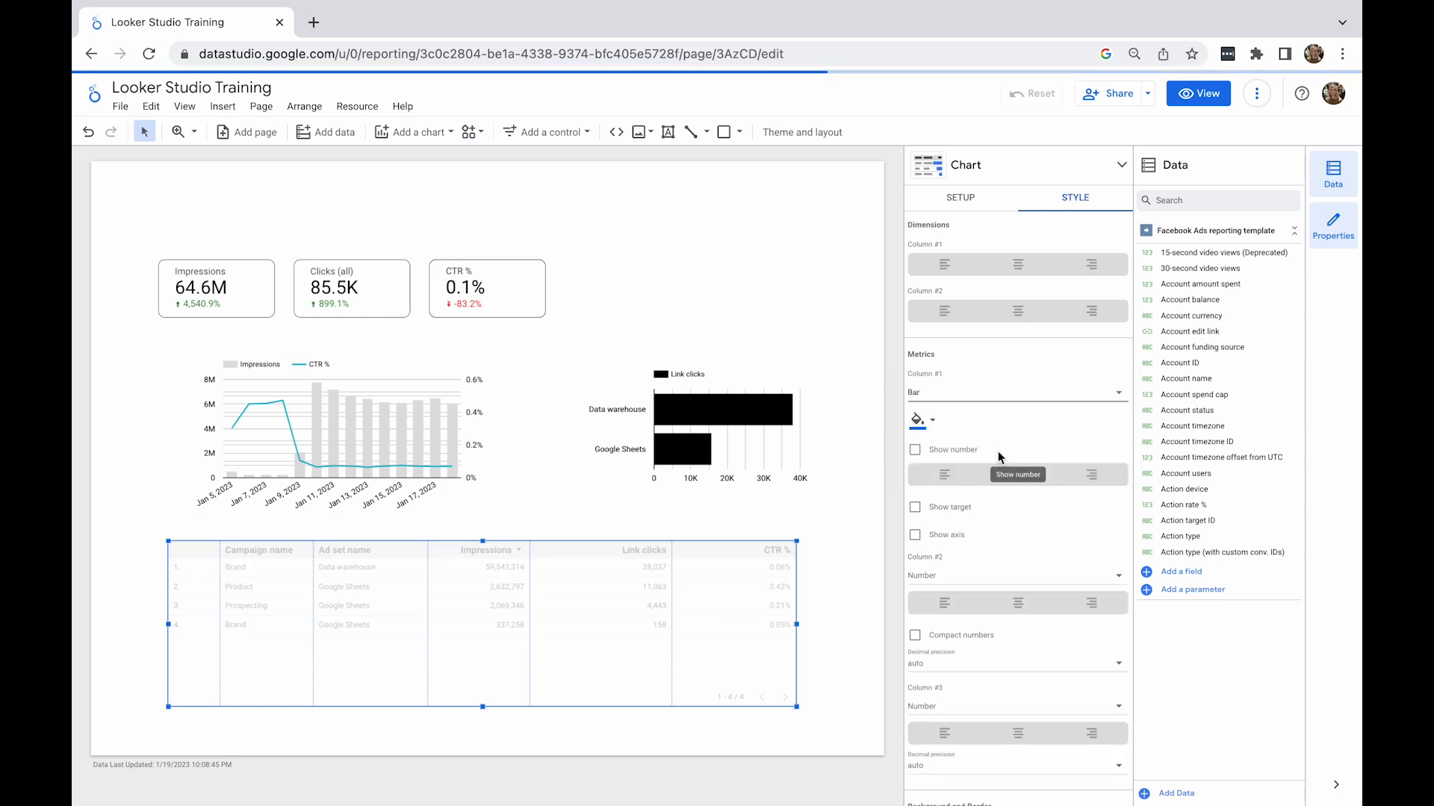
{"action": "scroll", "coordinate": [997, 455], "scroll_direction": "down", "scroll_amount": 1}
{"action": "left_click", "coordinate": [996, 529]}
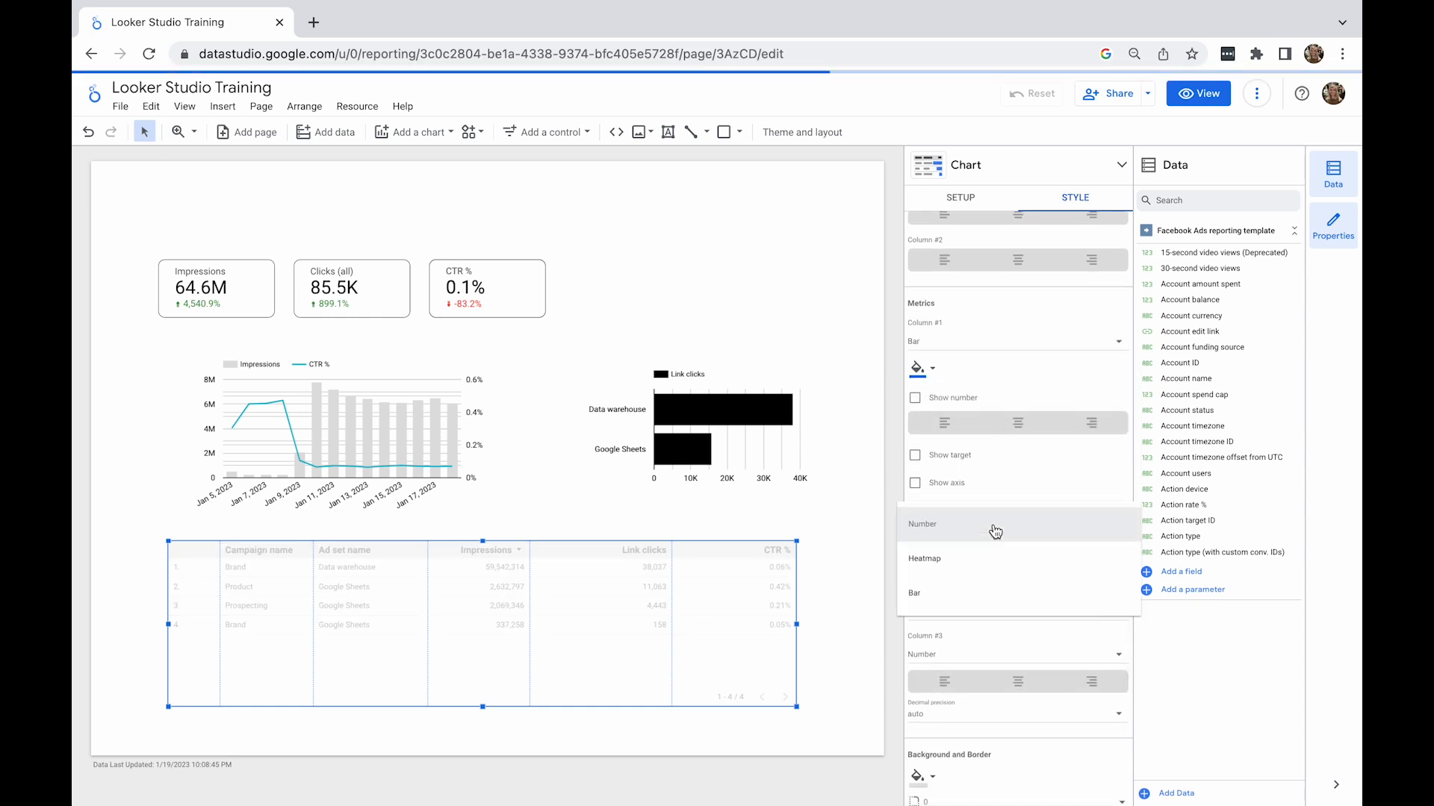
{"action": "left_click", "coordinate": [988, 591]}
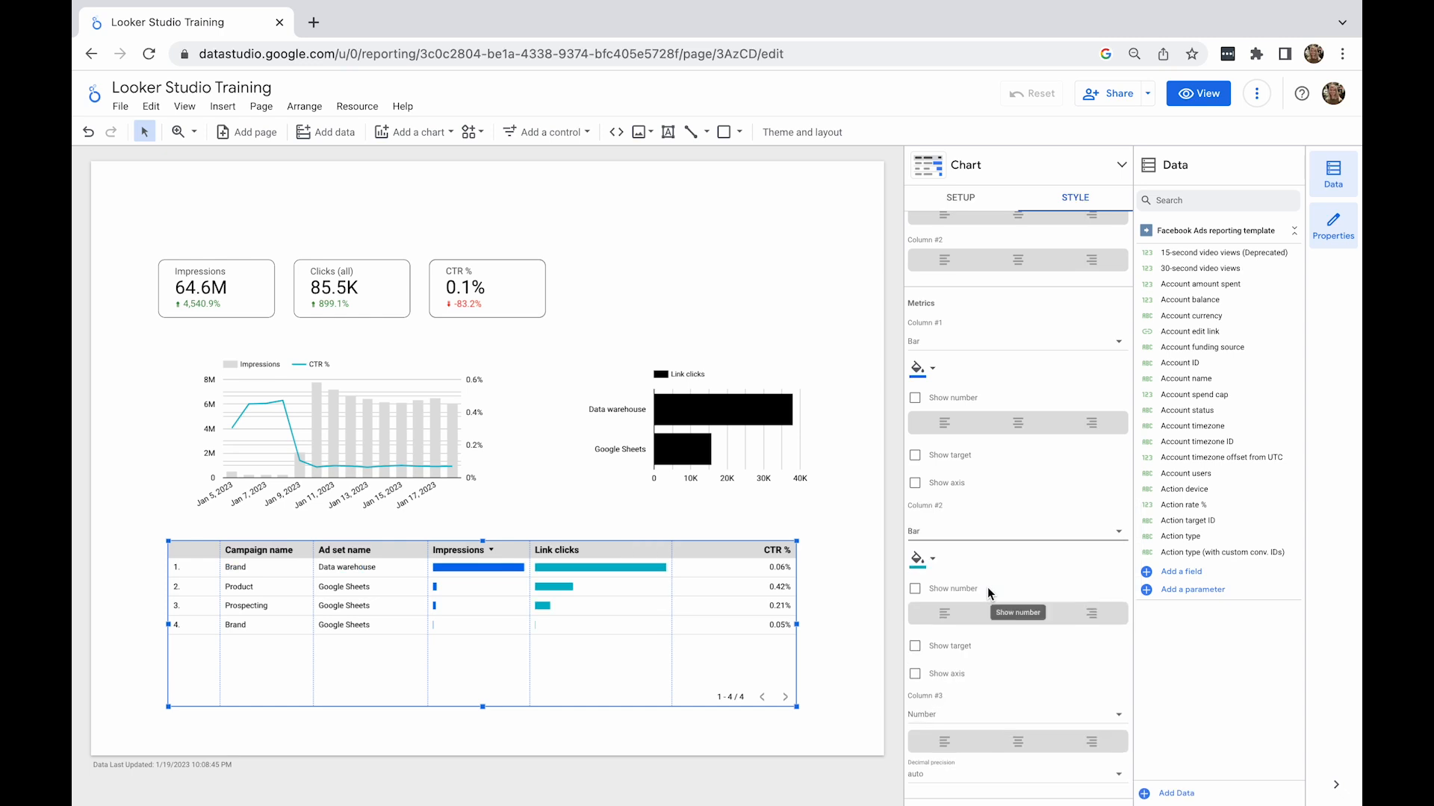
- Show numbers beside the Impressions and Link clicks bars, and color the Impressions bars with the theme's black
{"action": "left_click", "coordinate": [915, 399]}
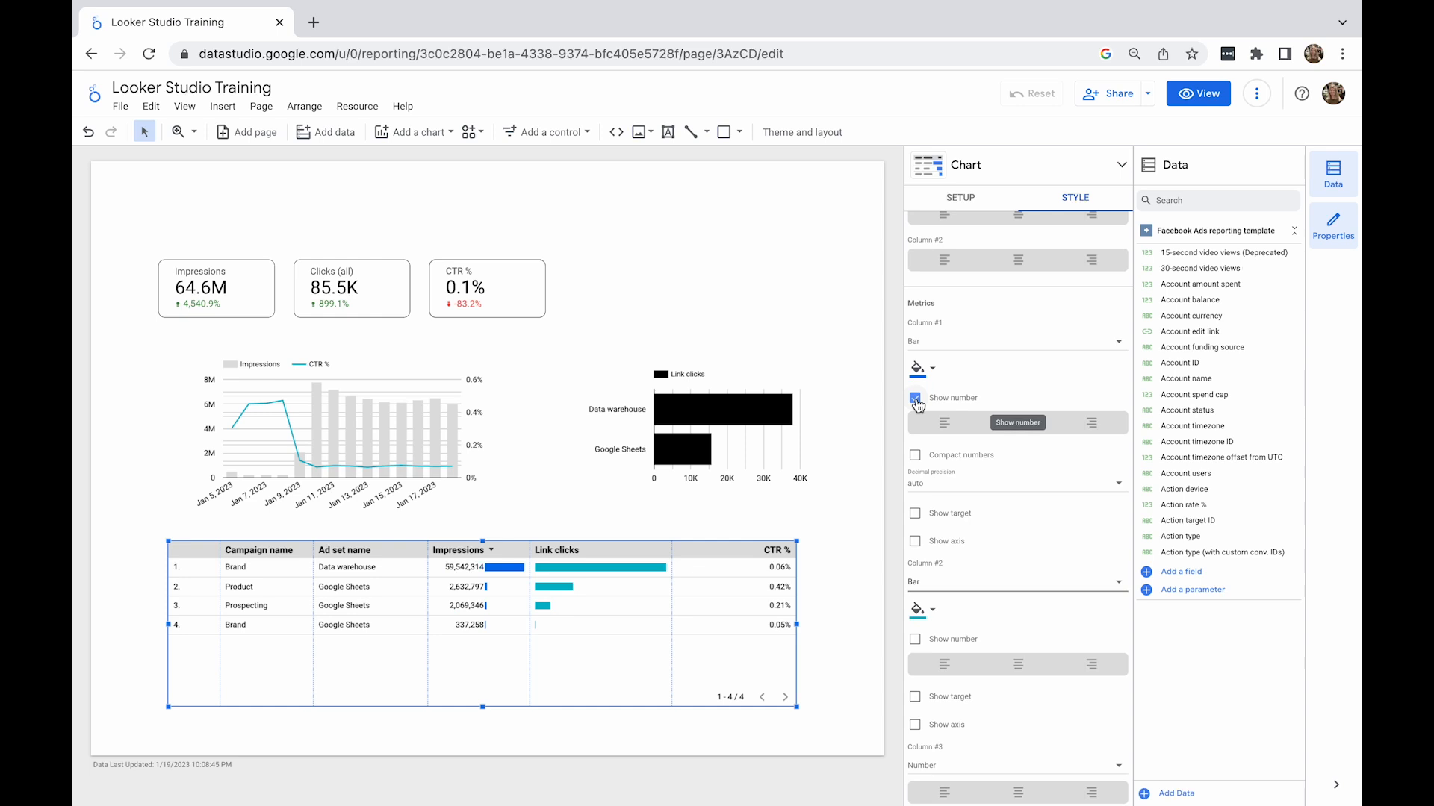
{"action": "left_click", "coordinate": [915, 640]}
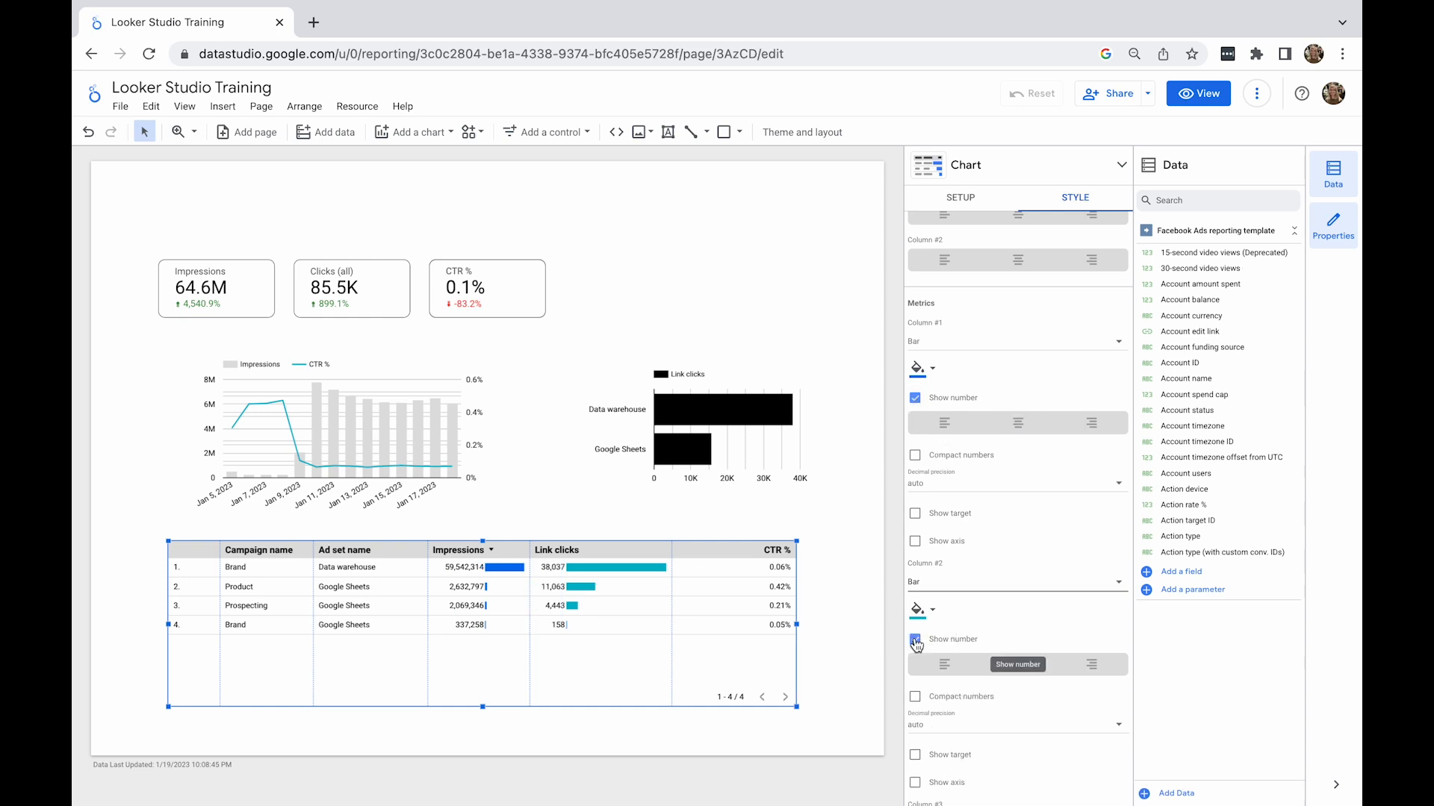
{"action": "left_click", "coordinate": [919, 369]}
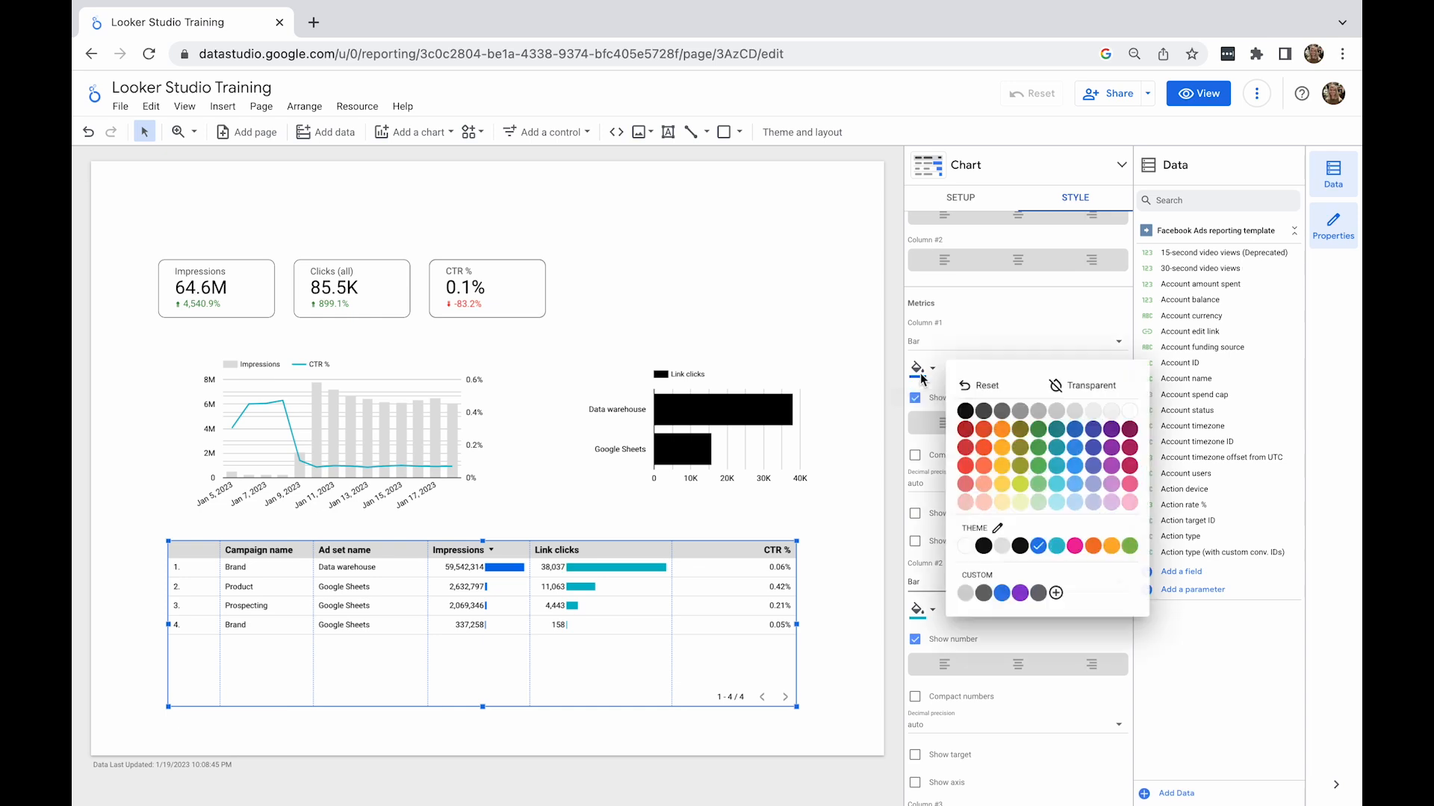
{"action": "left_click", "coordinate": [1019, 547]}
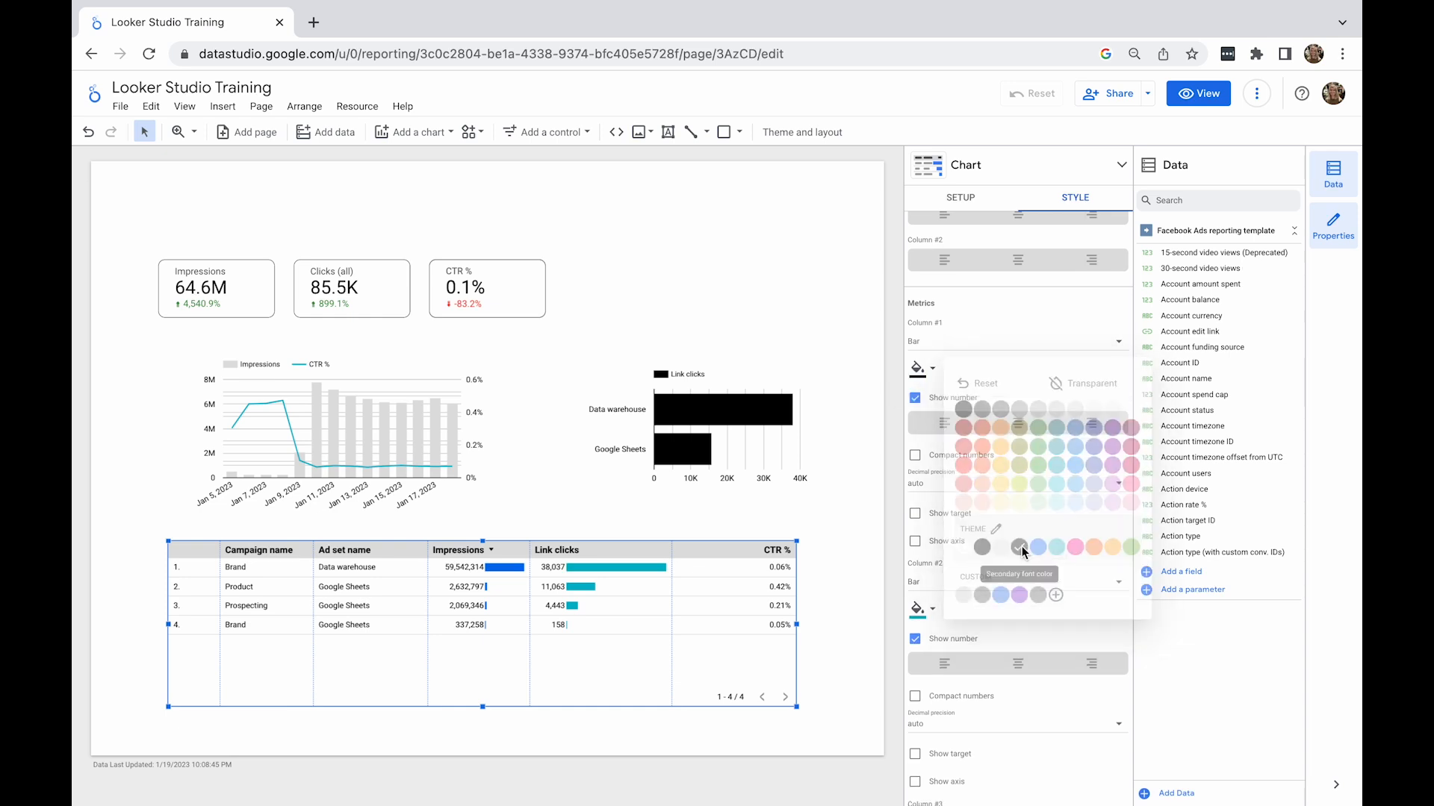
- Style the table's CTR % column as a heatmap in the theme's light grey, and deselect the table
{"action": "scroll", "coordinate": [1025, 493], "scroll_direction": "down", "scroll_amount": 4}
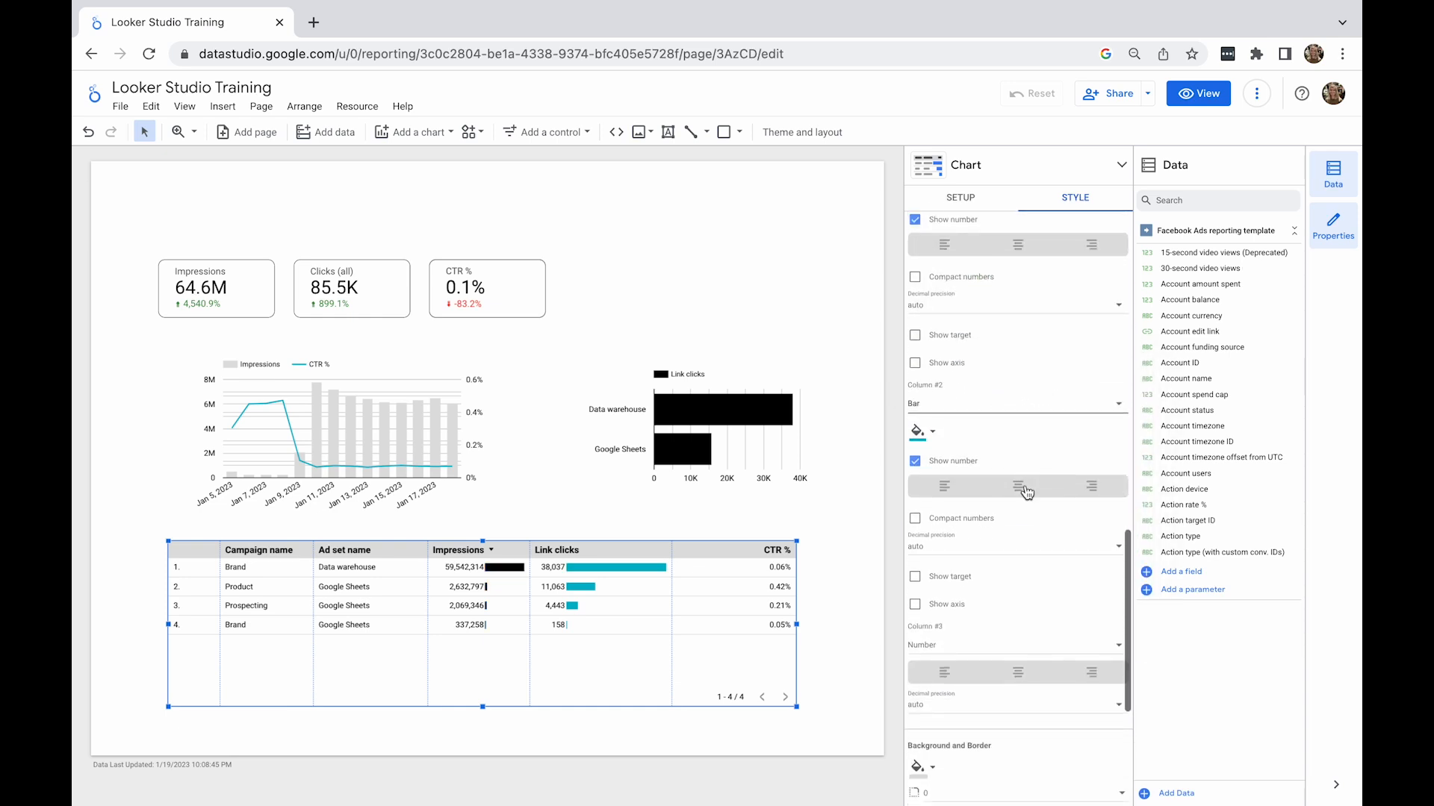
{"action": "scroll", "coordinate": [1025, 489], "scroll_direction": "down", "scroll_amount": 3}
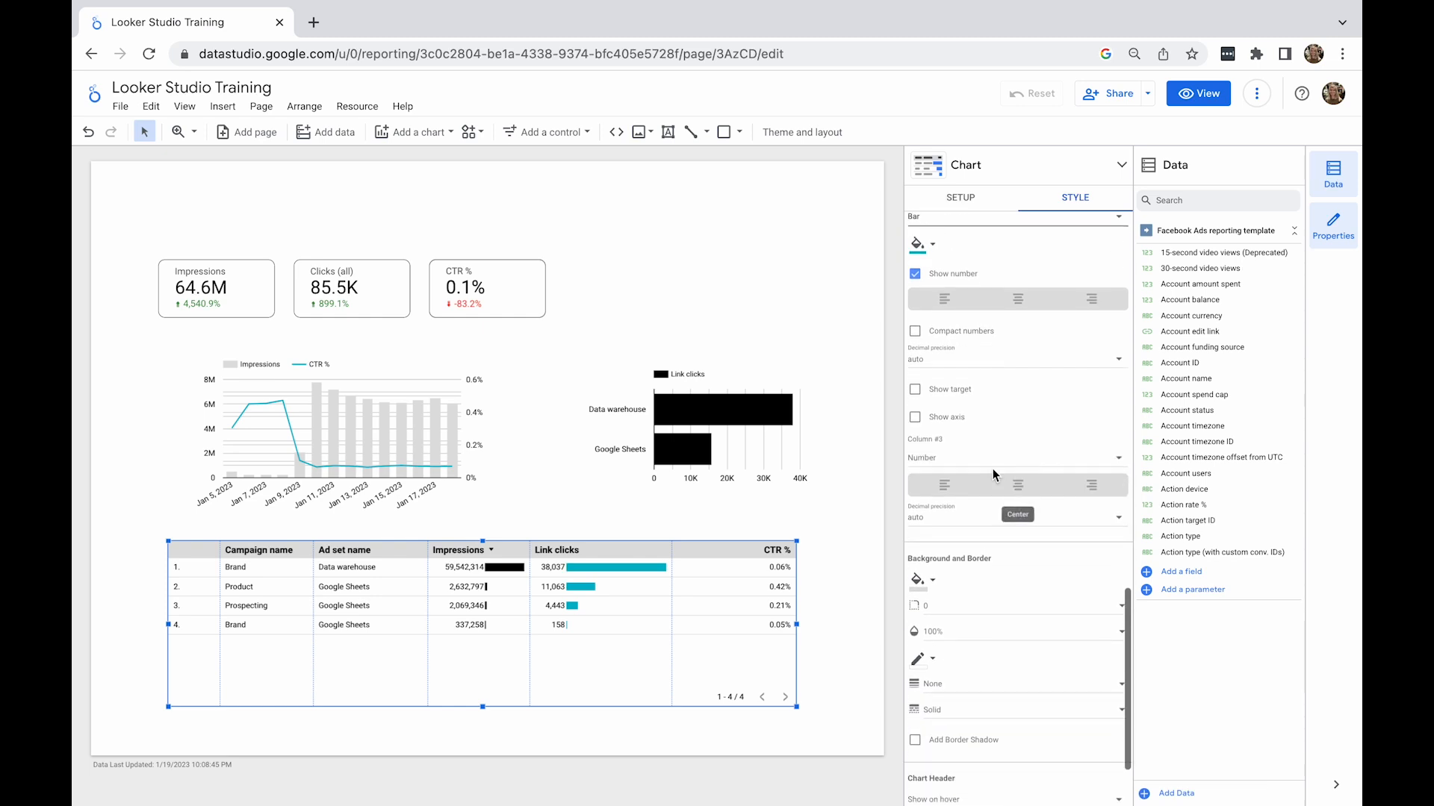
{"action": "left_click", "coordinate": [984, 462]}
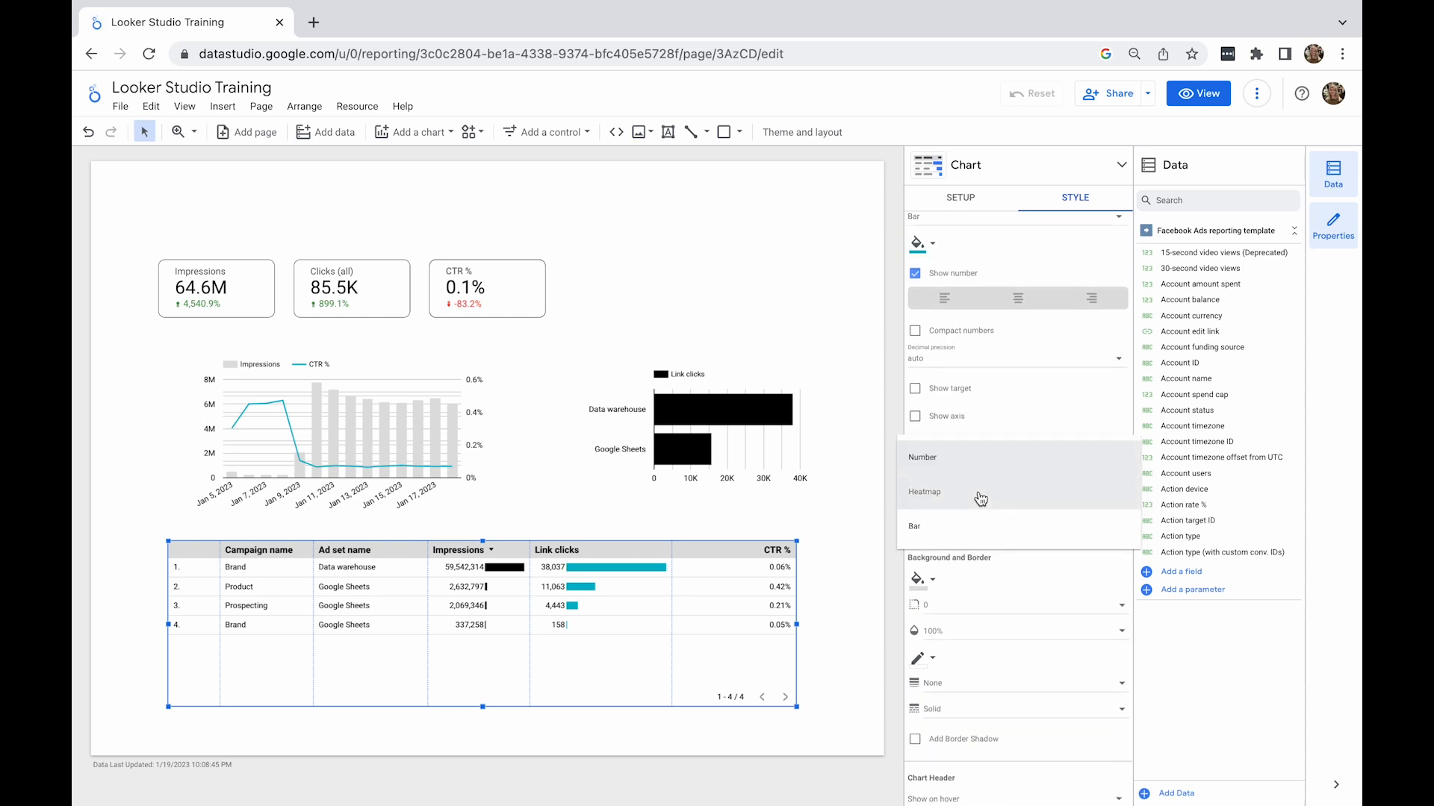
{"action": "left_click", "coordinate": [978, 492]}
{"action": "left_click", "coordinate": [917, 485]}
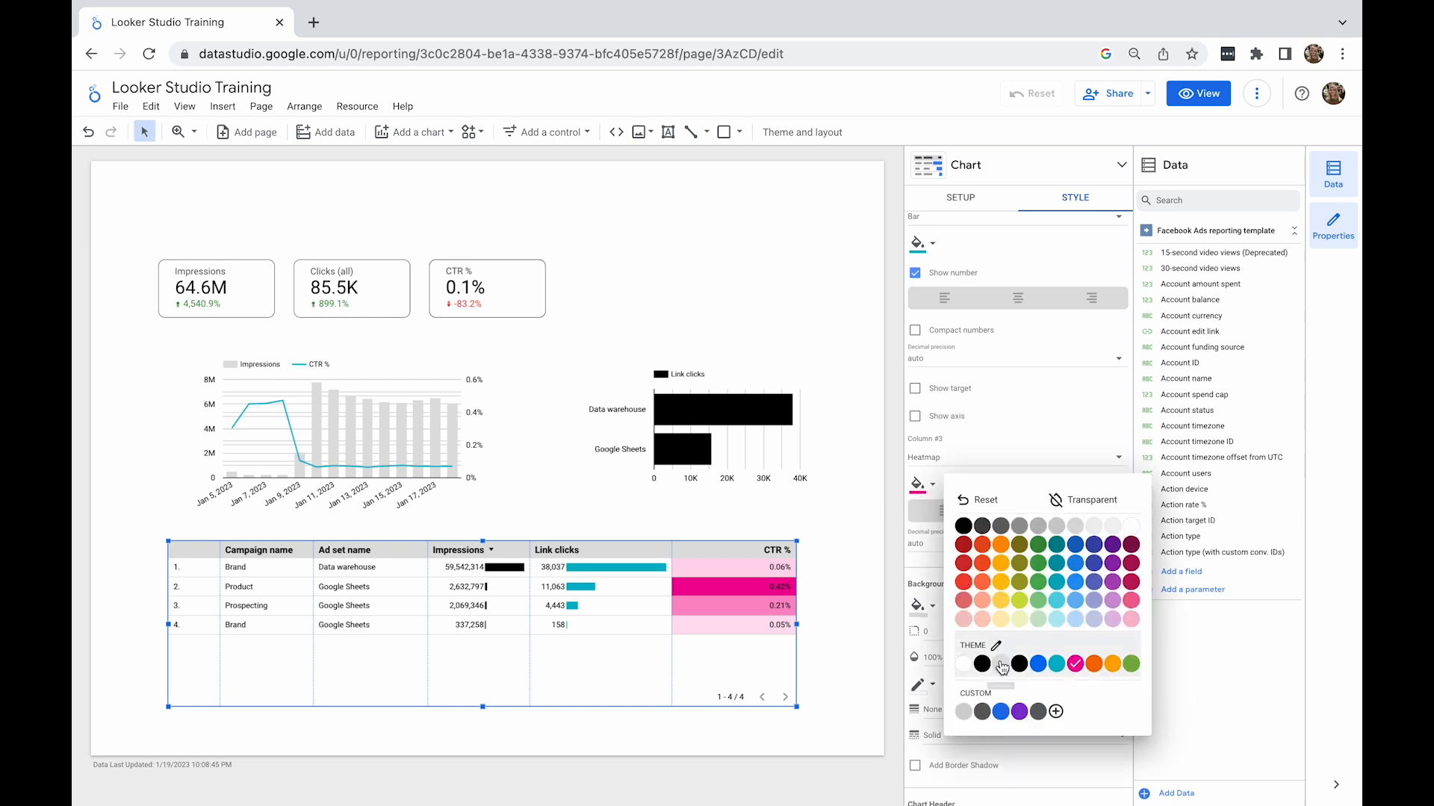
{"action": "left_click", "coordinate": [1000, 664]}
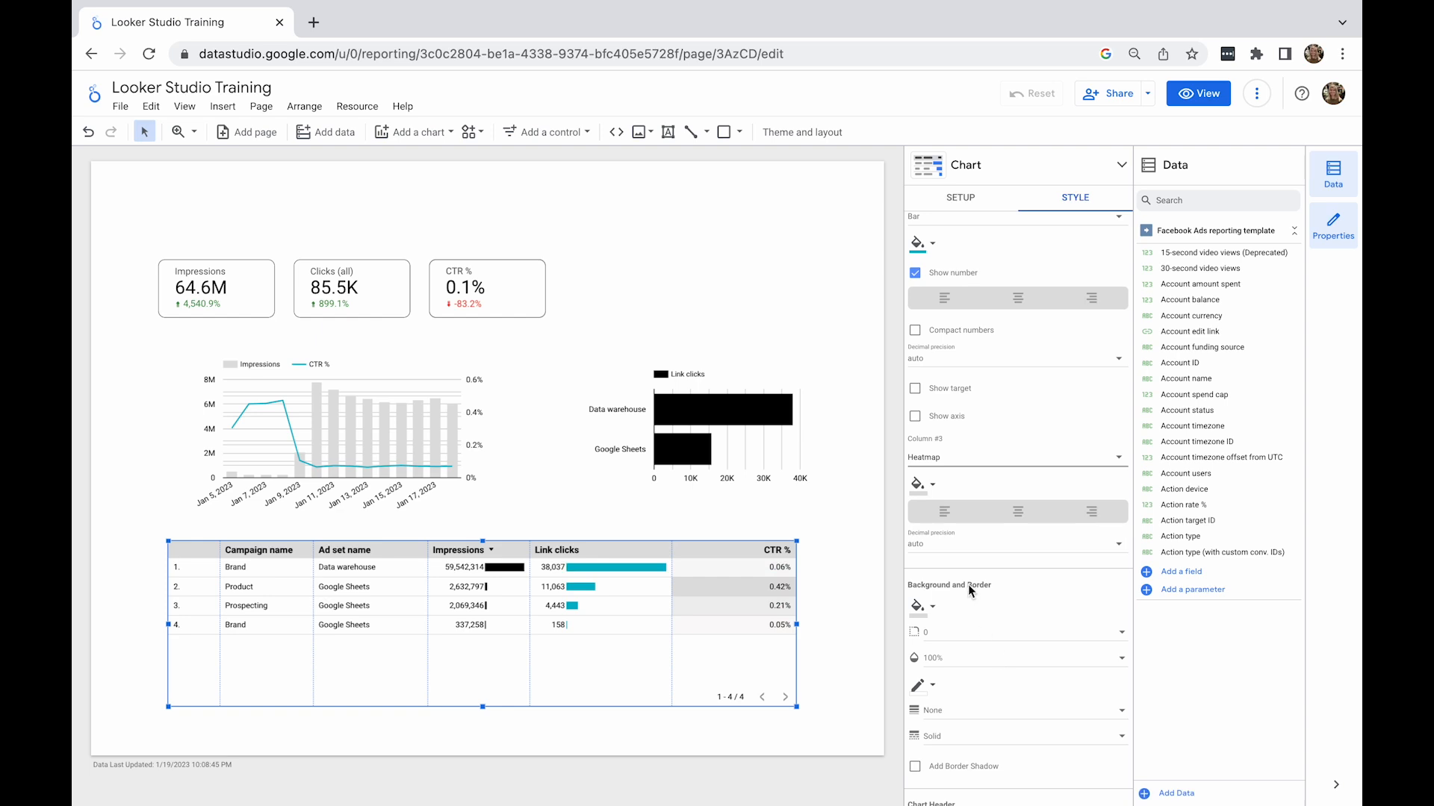
{"action": "left_click", "coordinate": [837, 635]}
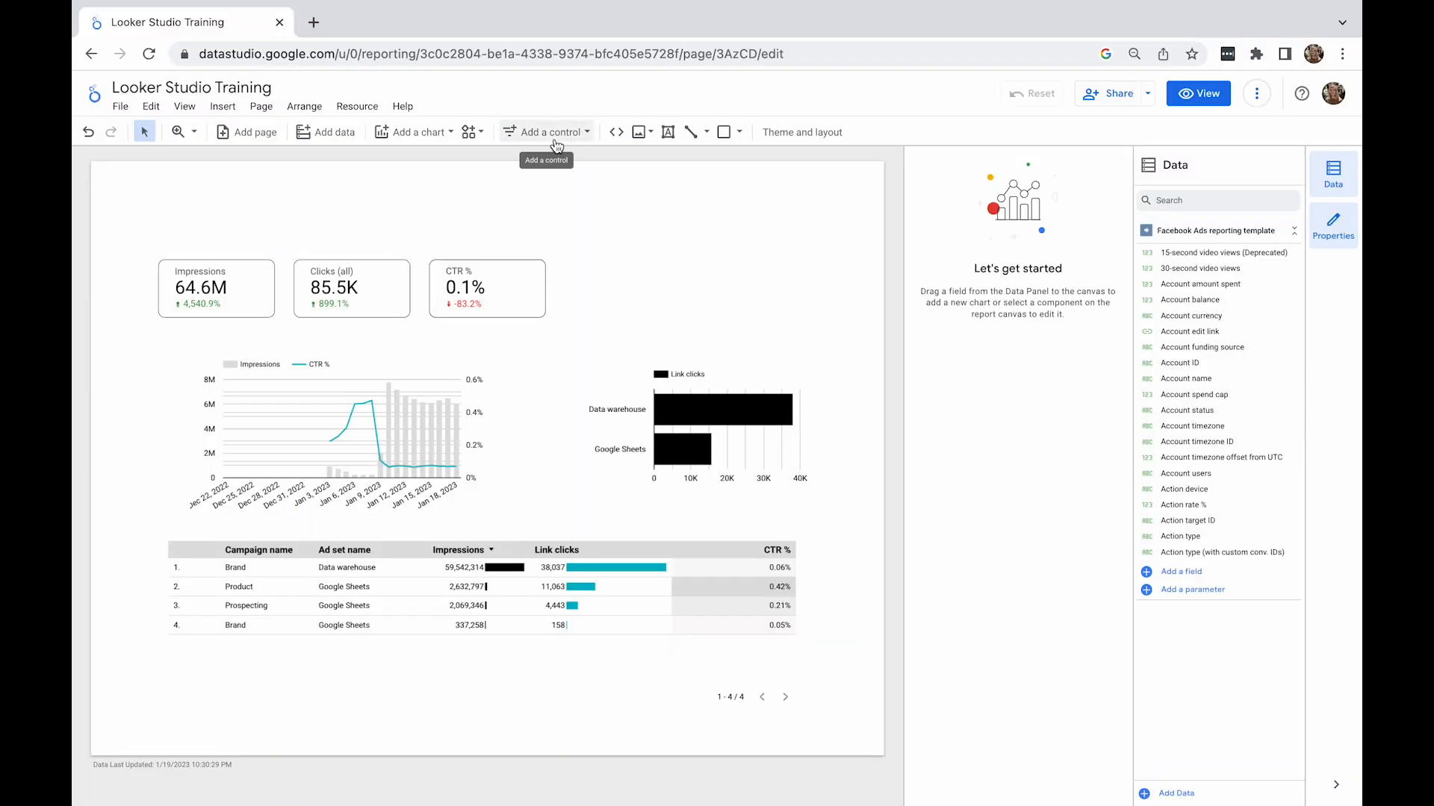
- Place a date range control in the page's upper-right area, above the bar chart, and preview its calendar
{"action": "left_click", "coordinate": [555, 139]}
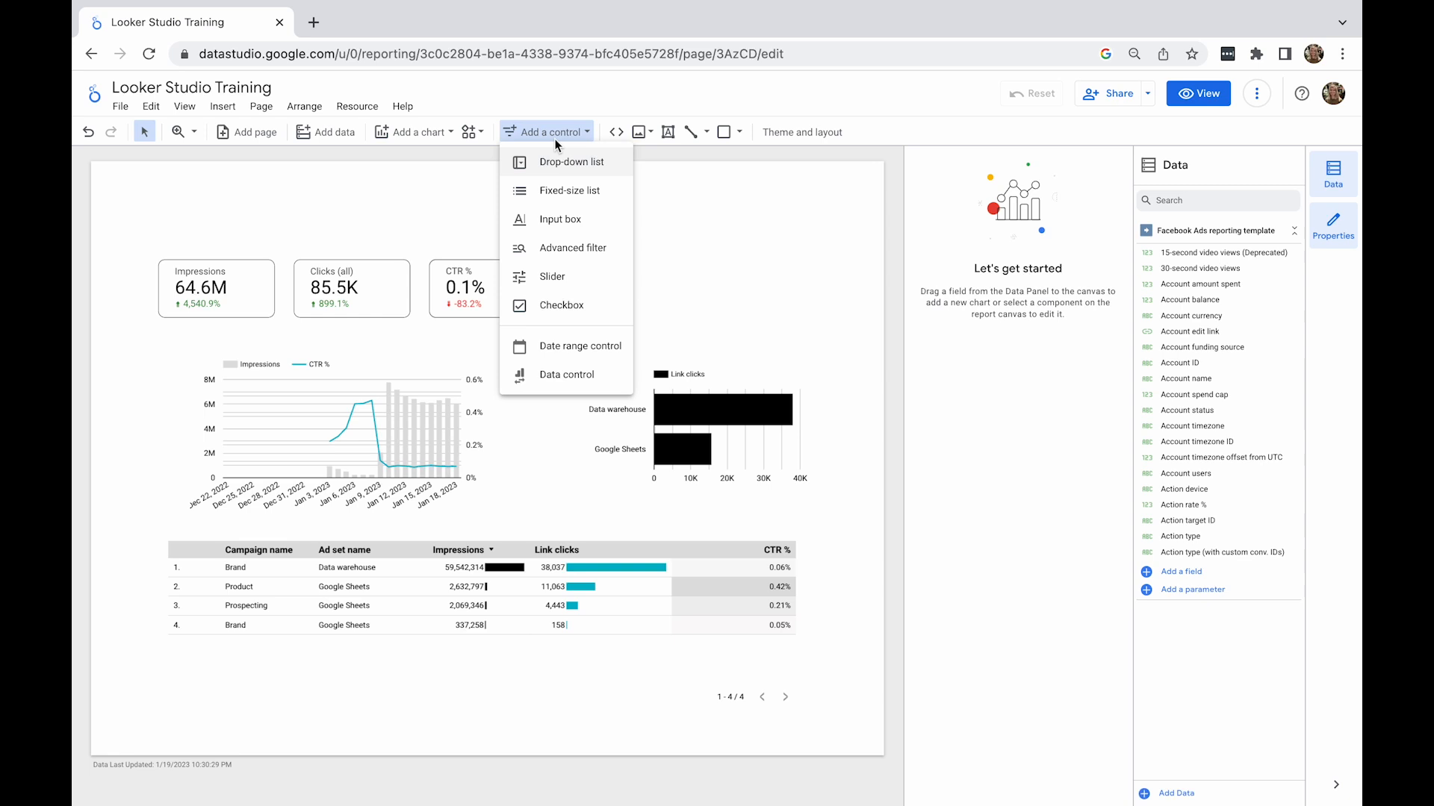
{"action": "left_click", "coordinate": [590, 348]}
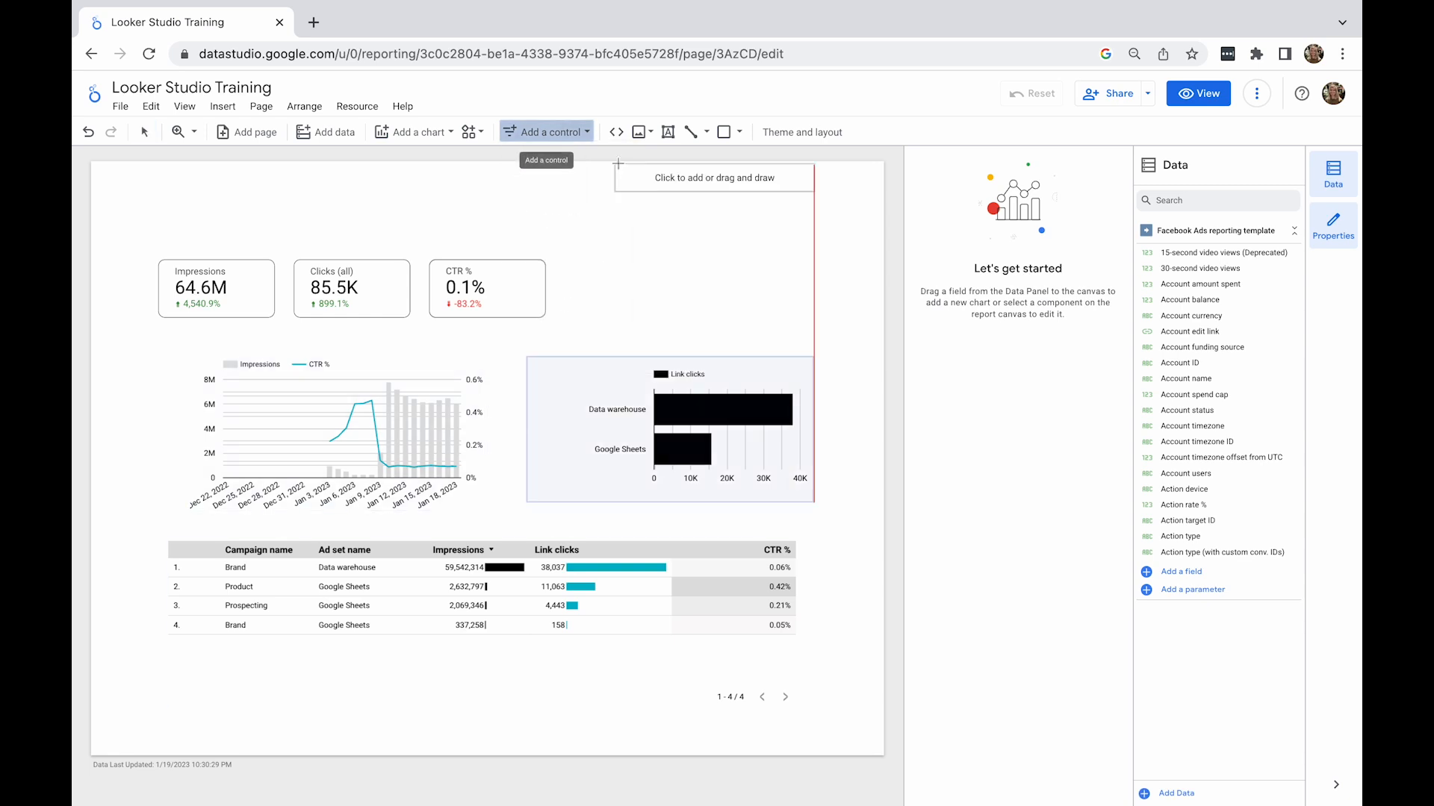
{"action": "left_click_drag", "start_coordinate": [822, 219], "coordinate": [817, 228]}
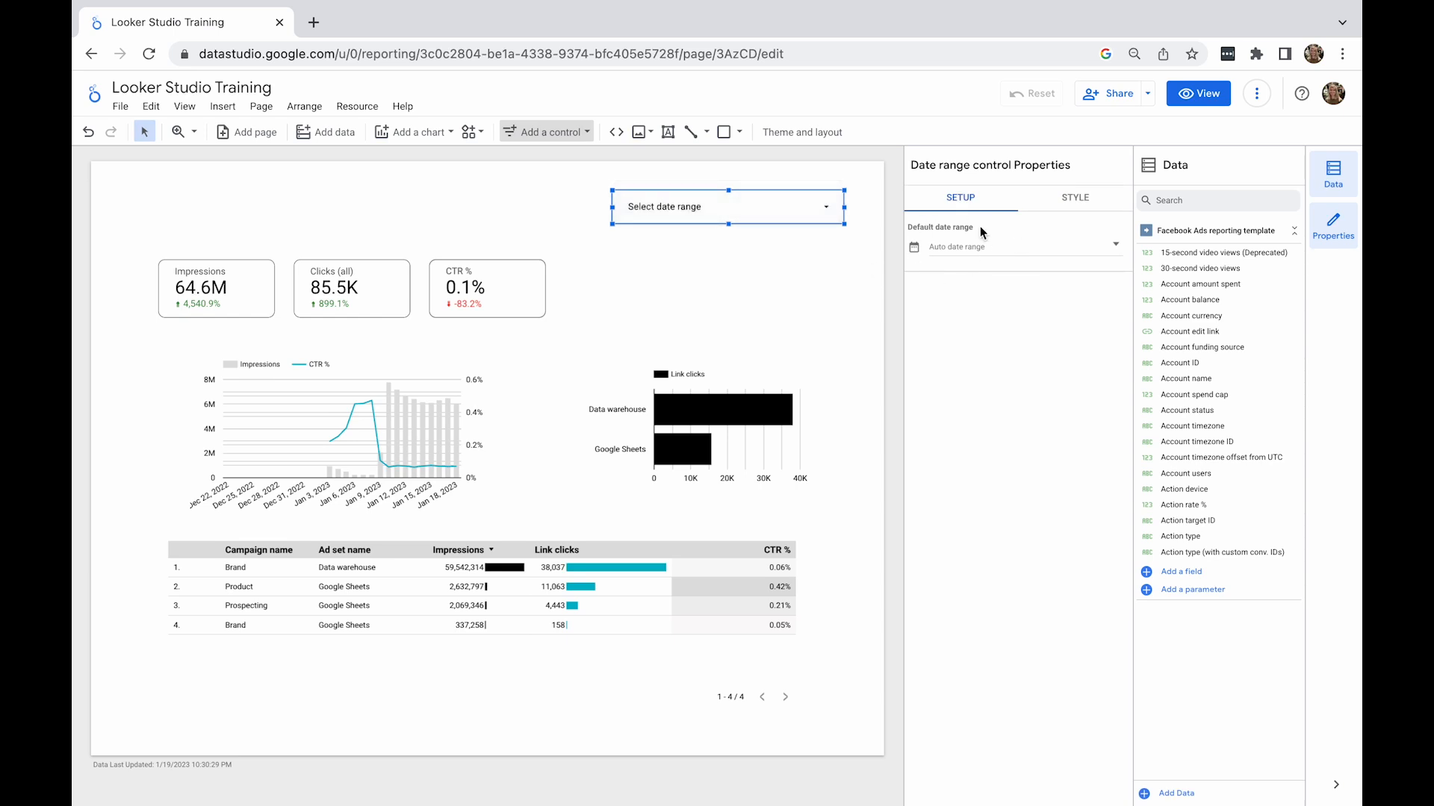
{"action": "left_click", "coordinate": [738, 204]}
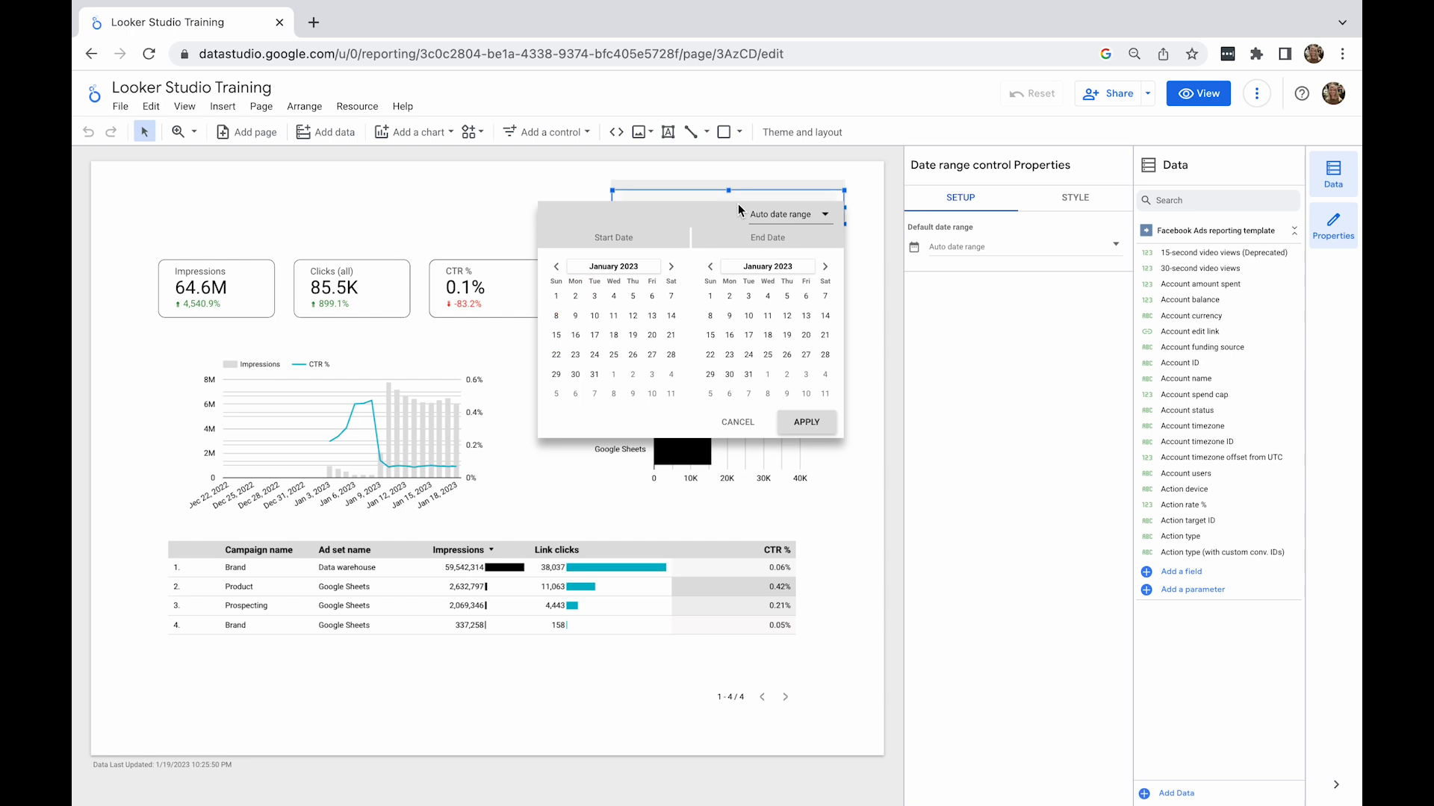
{"action": "left_click", "coordinate": [966, 244]}
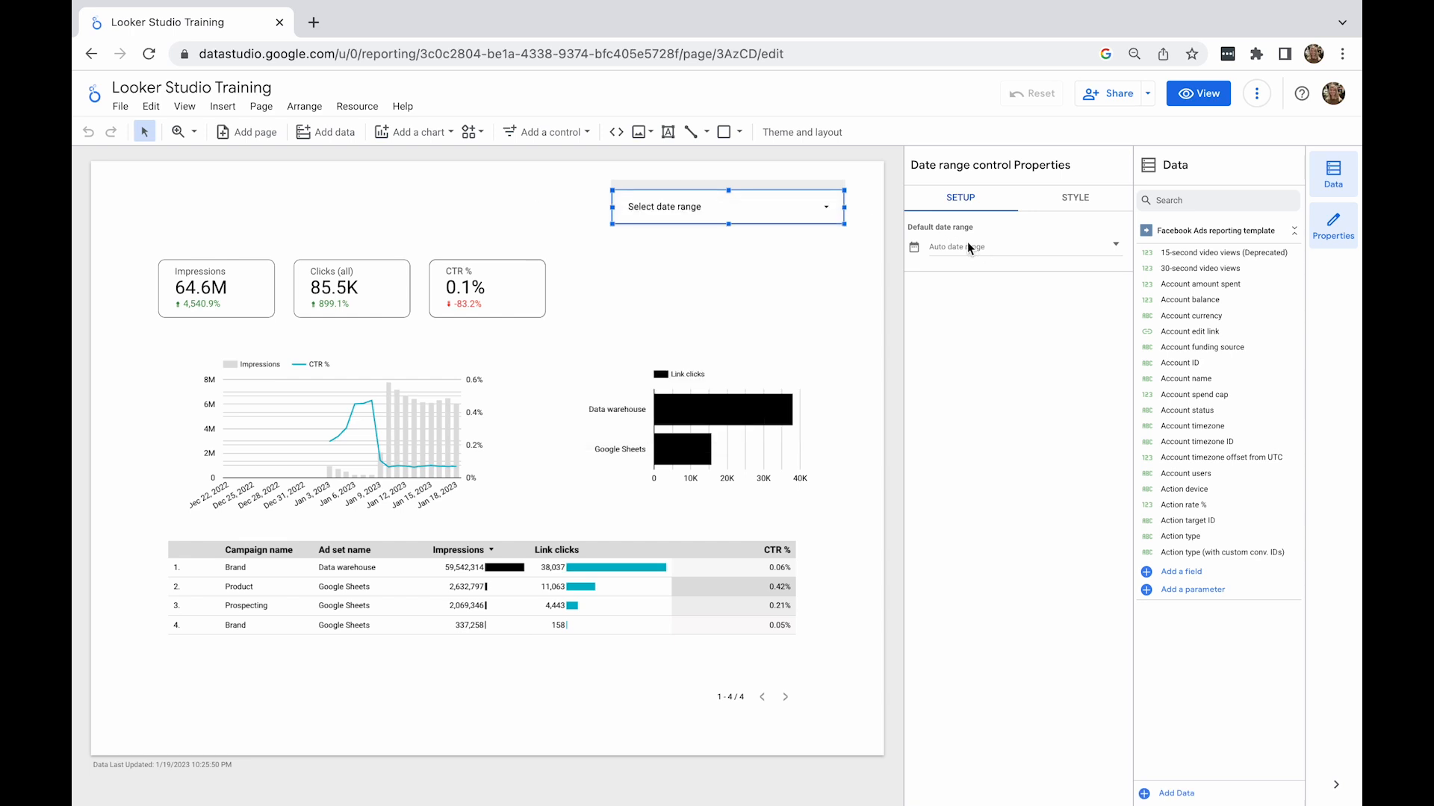
- Switch the date range control's default date range to the Advanced option after looking through the preset ranges
{"action": "left_click", "coordinate": [967, 245]}
{"action": "left_click", "coordinate": [1037, 254]}
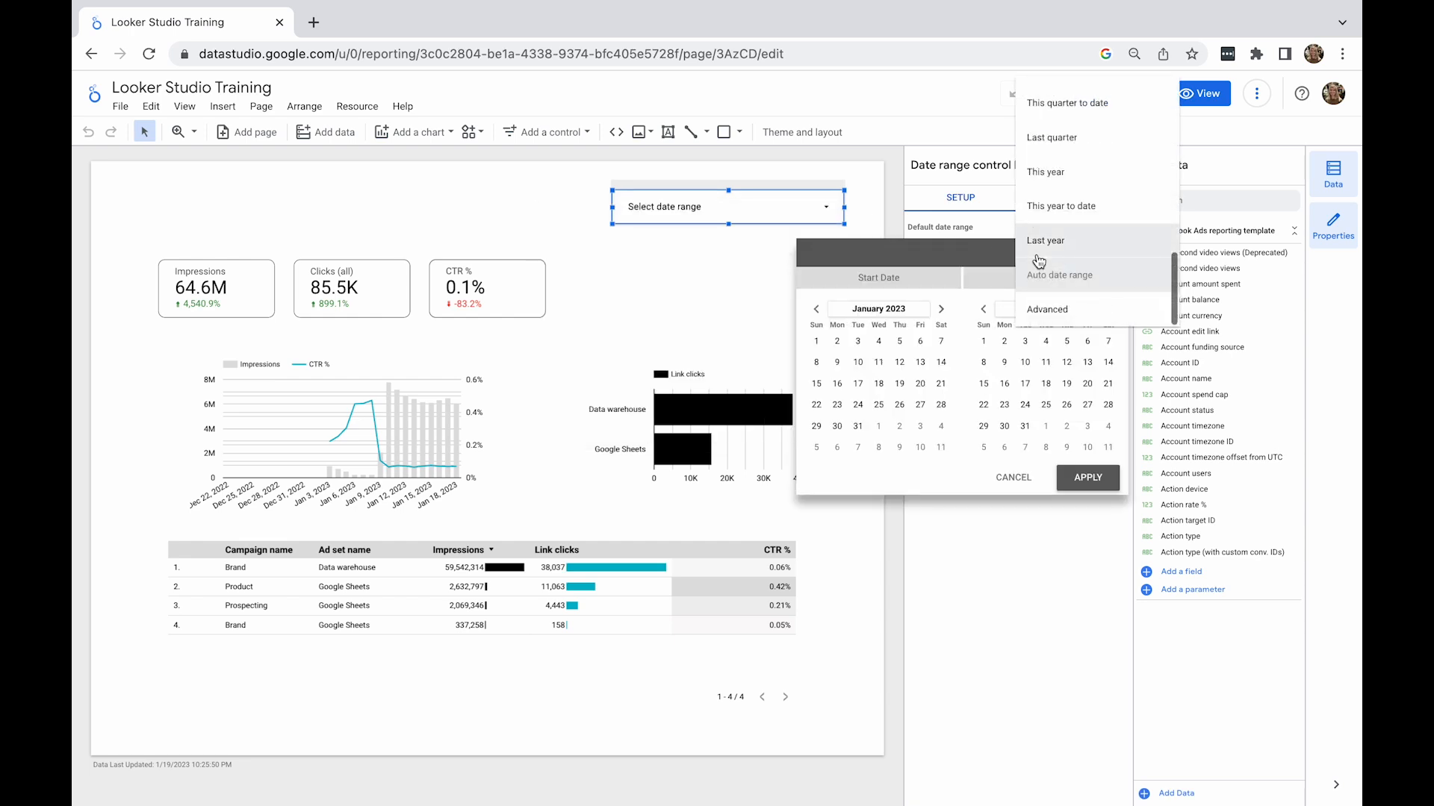
{"action": "scroll", "coordinate": [1045, 254], "scroll_direction": "up", "scroll_amount": 8}
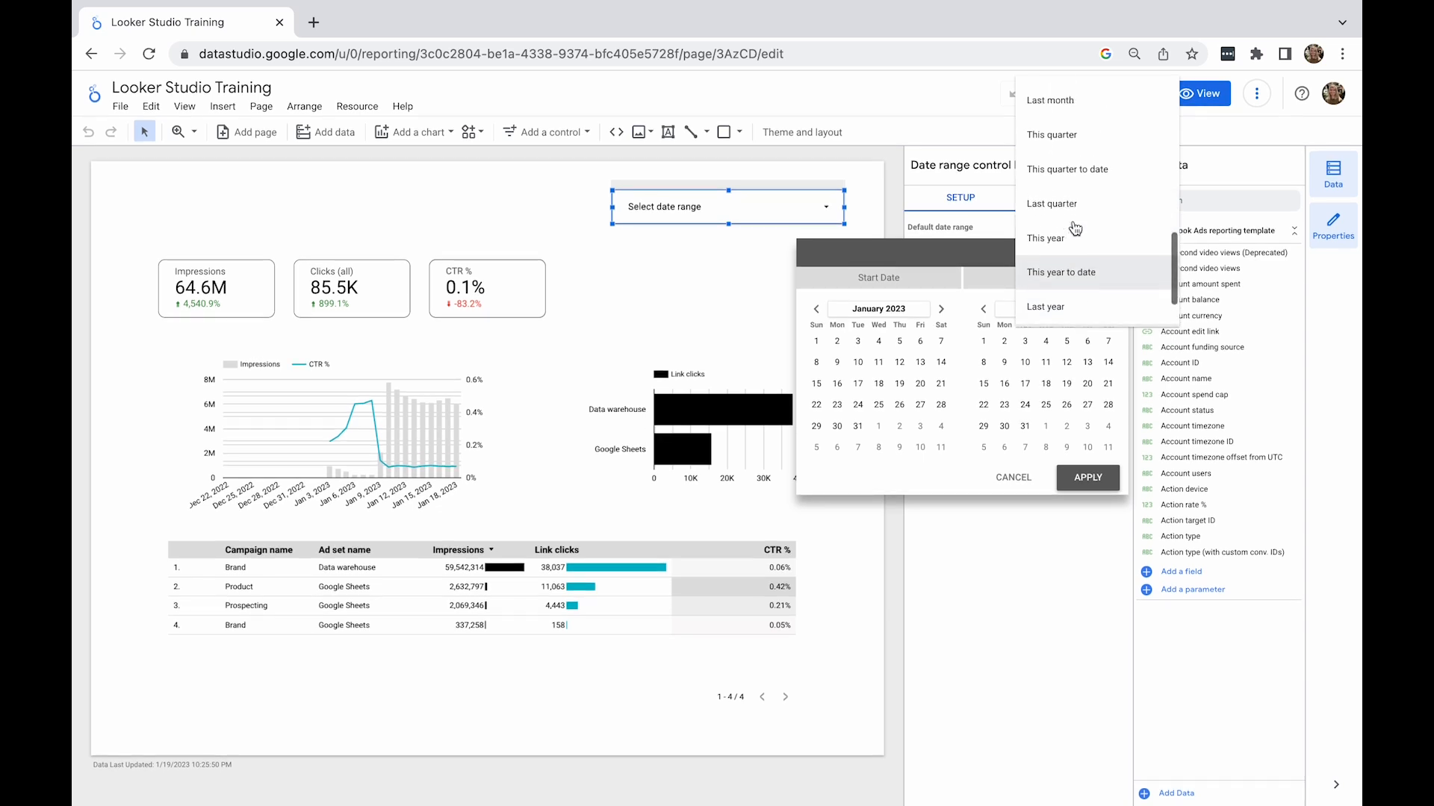
{"action": "scroll", "coordinate": [1075, 227], "scroll_direction": "up", "scroll_amount": 1}
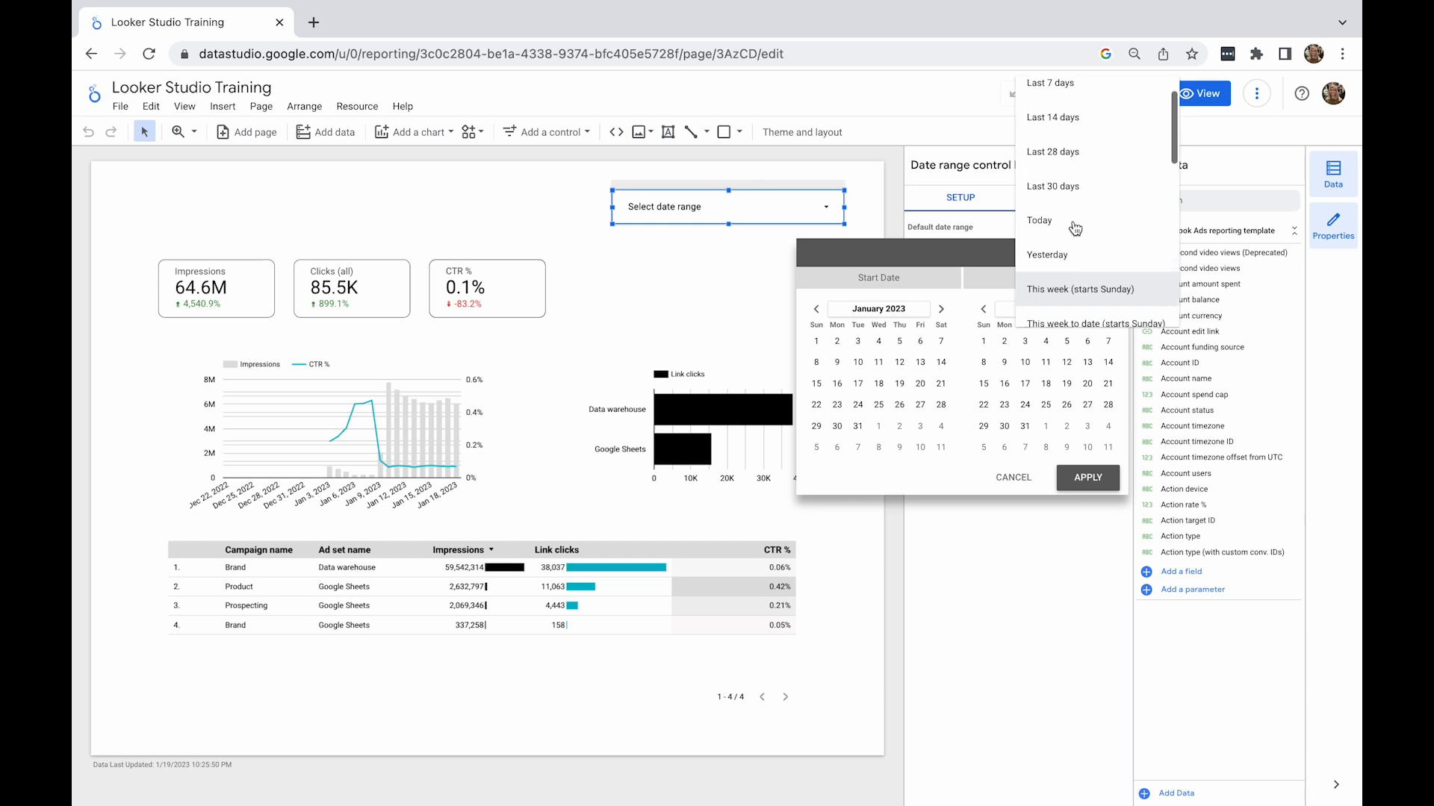
{"action": "scroll", "coordinate": [1076, 227], "scroll_direction": "down", "scroll_amount": 2}
{"action": "scroll", "coordinate": [1075, 227], "scroll_direction": "down", "scroll_amount": 6}
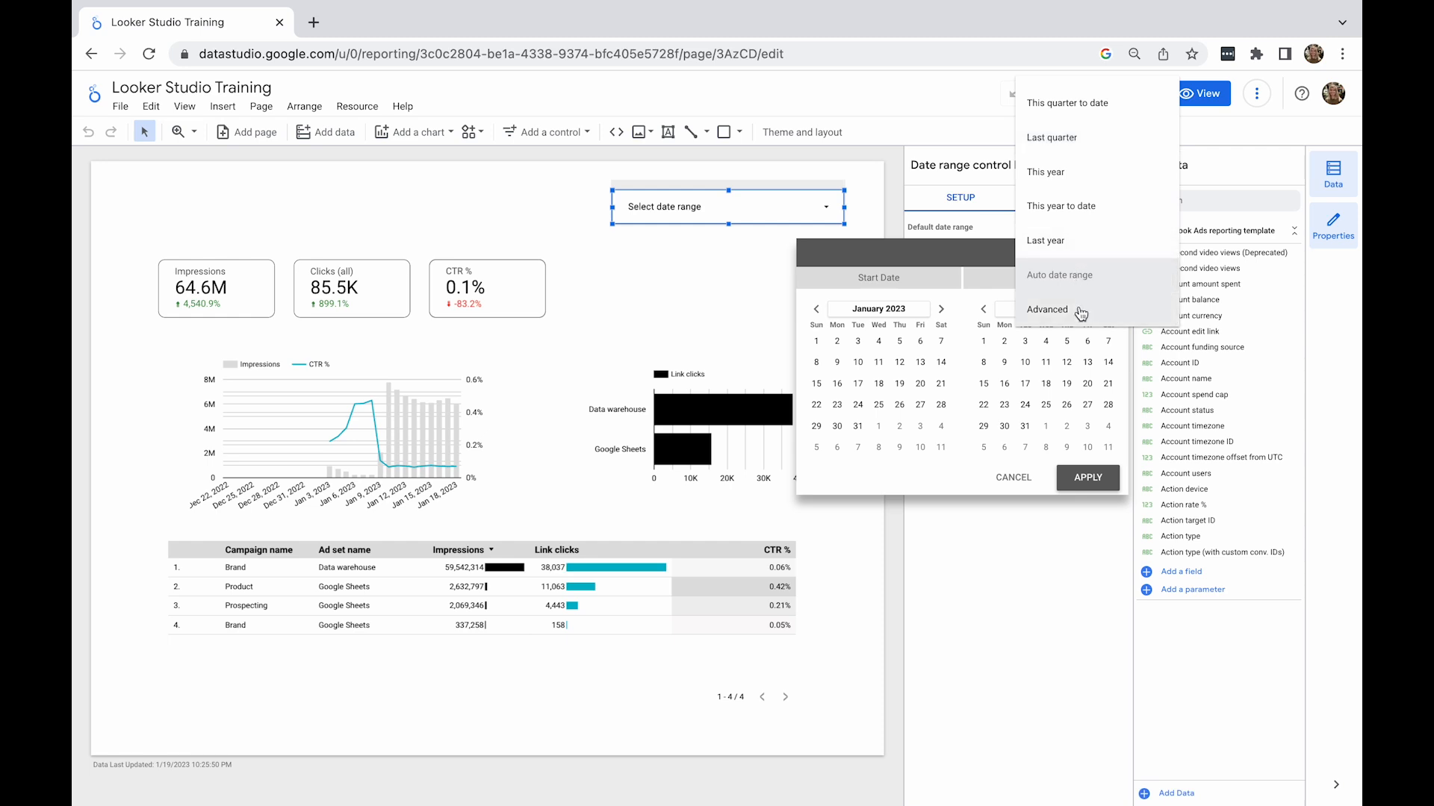
{"action": "left_click", "coordinate": [1081, 309]}
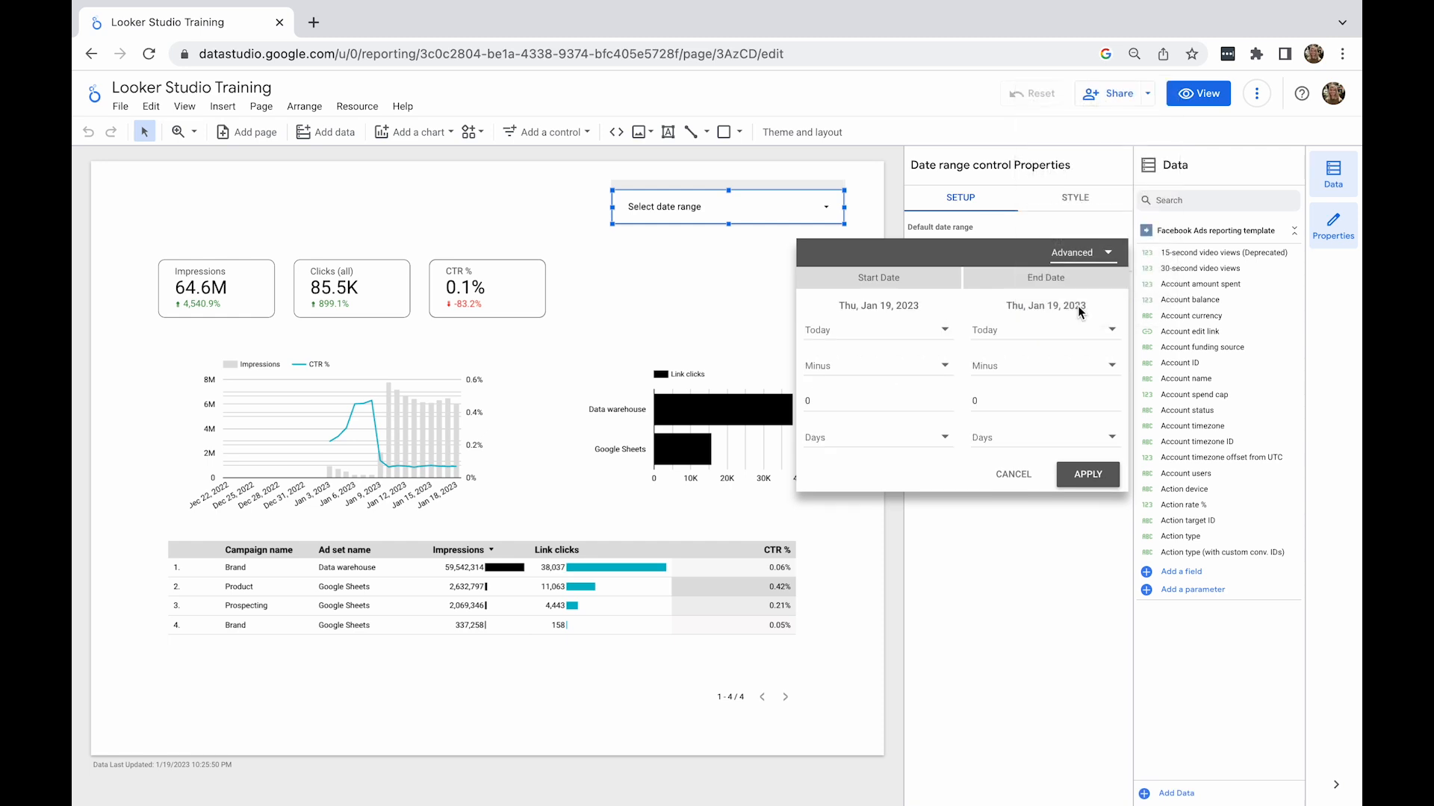
- Set the default range's start date to today minus 3 weeks (starts Monday), and apply the custom range
{"action": "left_click", "coordinate": [912, 341]}
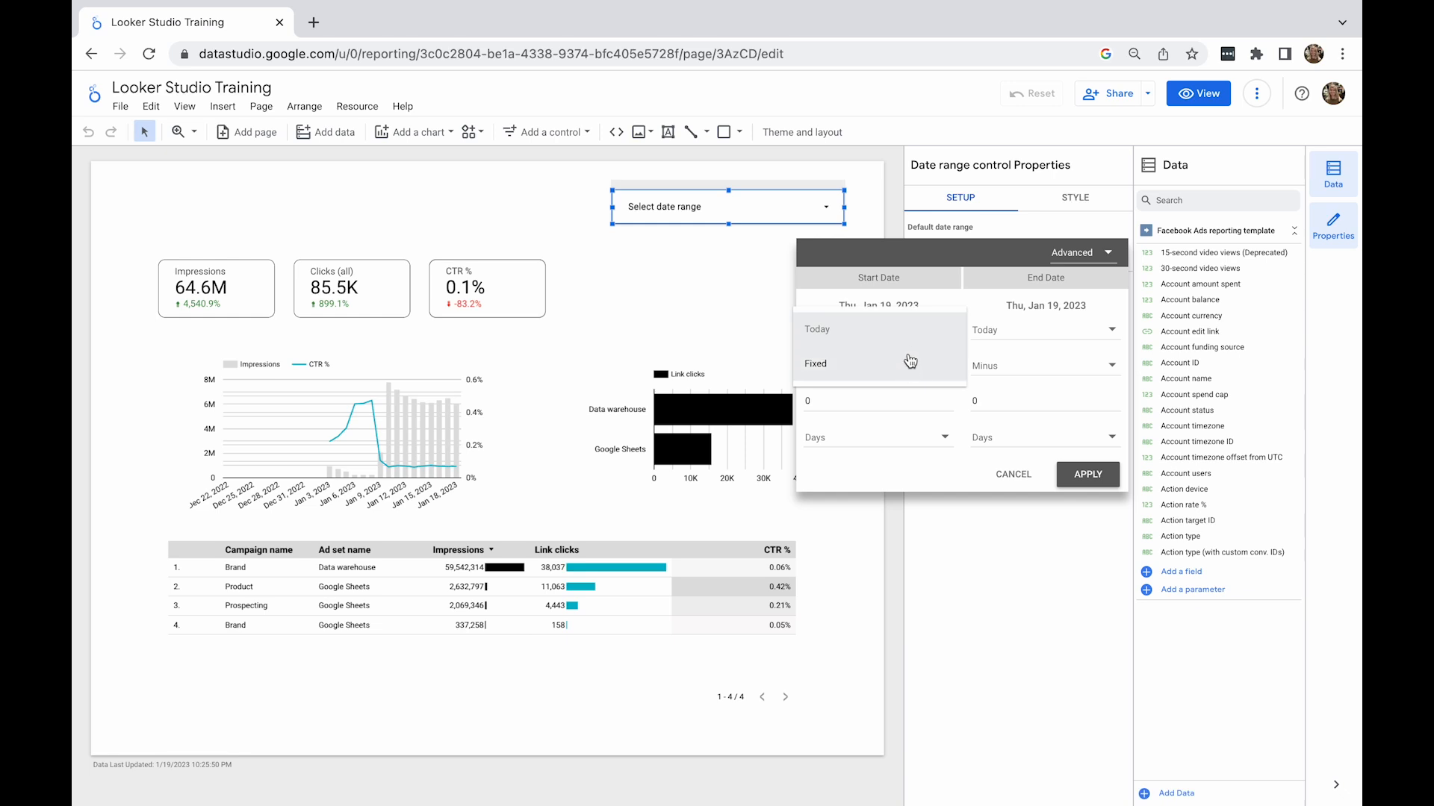
{"action": "left_click", "coordinate": [906, 343]}
{"action": "left_click", "coordinate": [861, 400]}
{"action": "key", "text": "BackSpace"}
{"action": "type", "text": "3"}
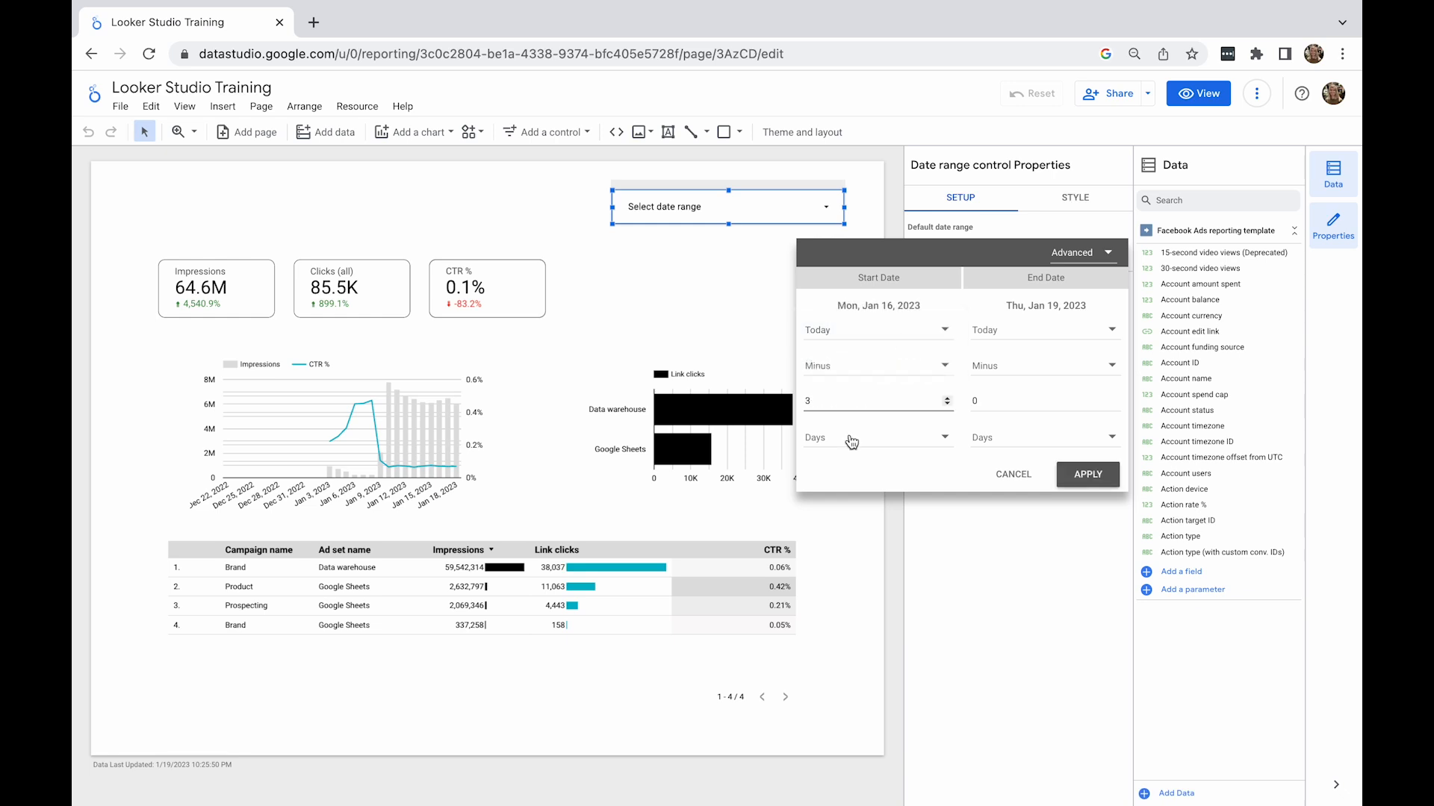
{"action": "left_click", "coordinate": [851, 442]}
{"action": "left_click", "coordinate": [862, 504]}
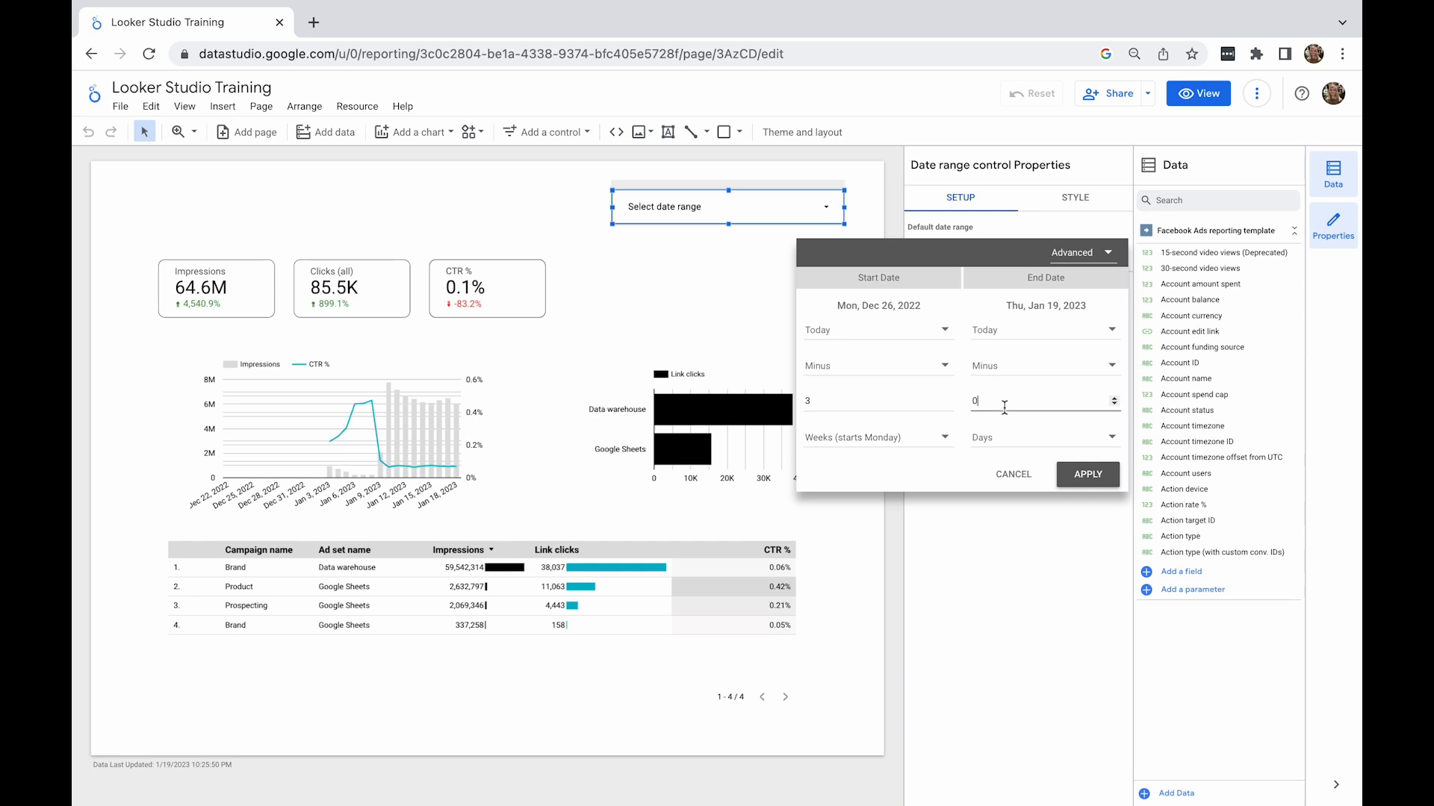
{"action": "left_click", "coordinate": [1078, 475]}
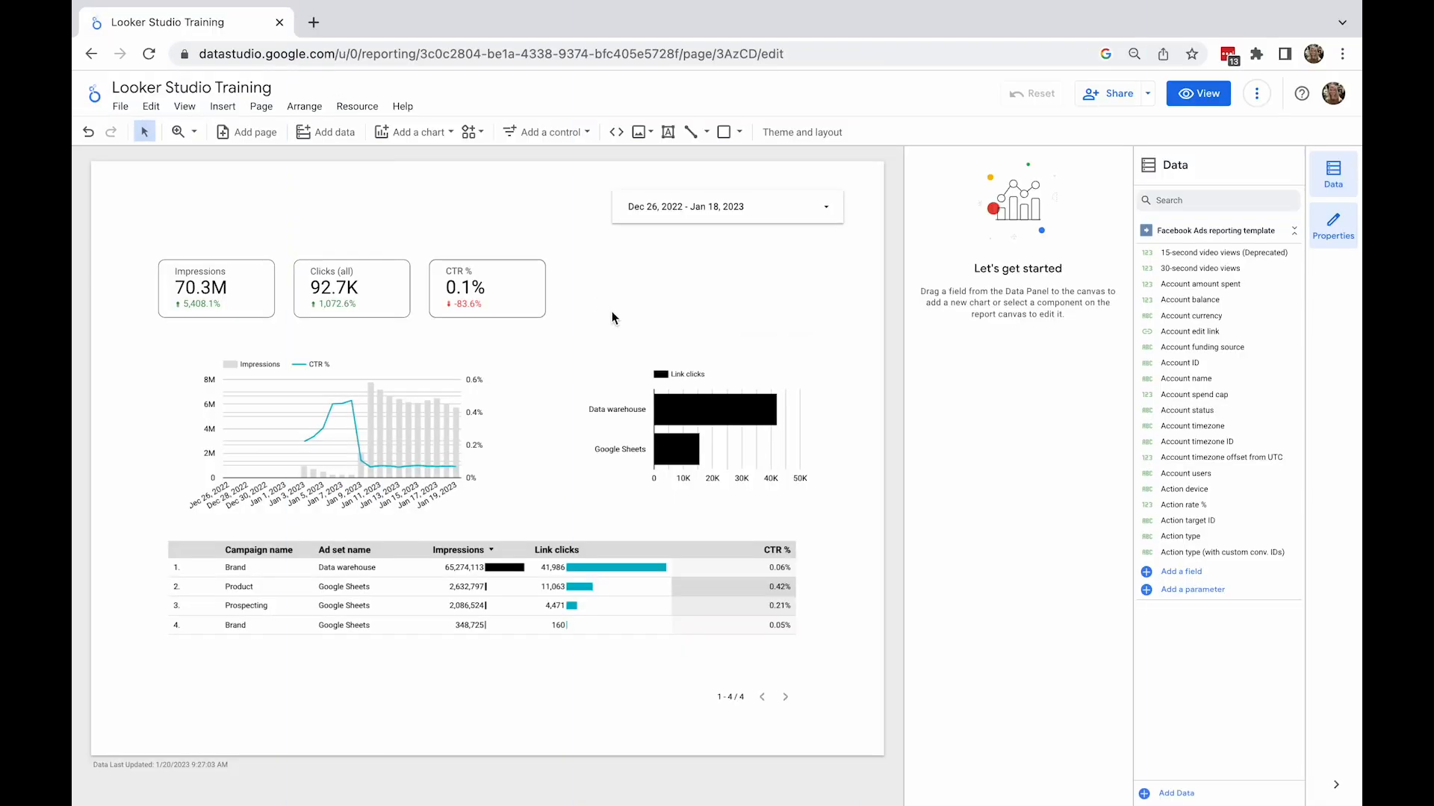
- Place a drop-down list control above the CTR % scorecard, beside the date range control
{"action": "left_click", "coordinate": [540, 132]}
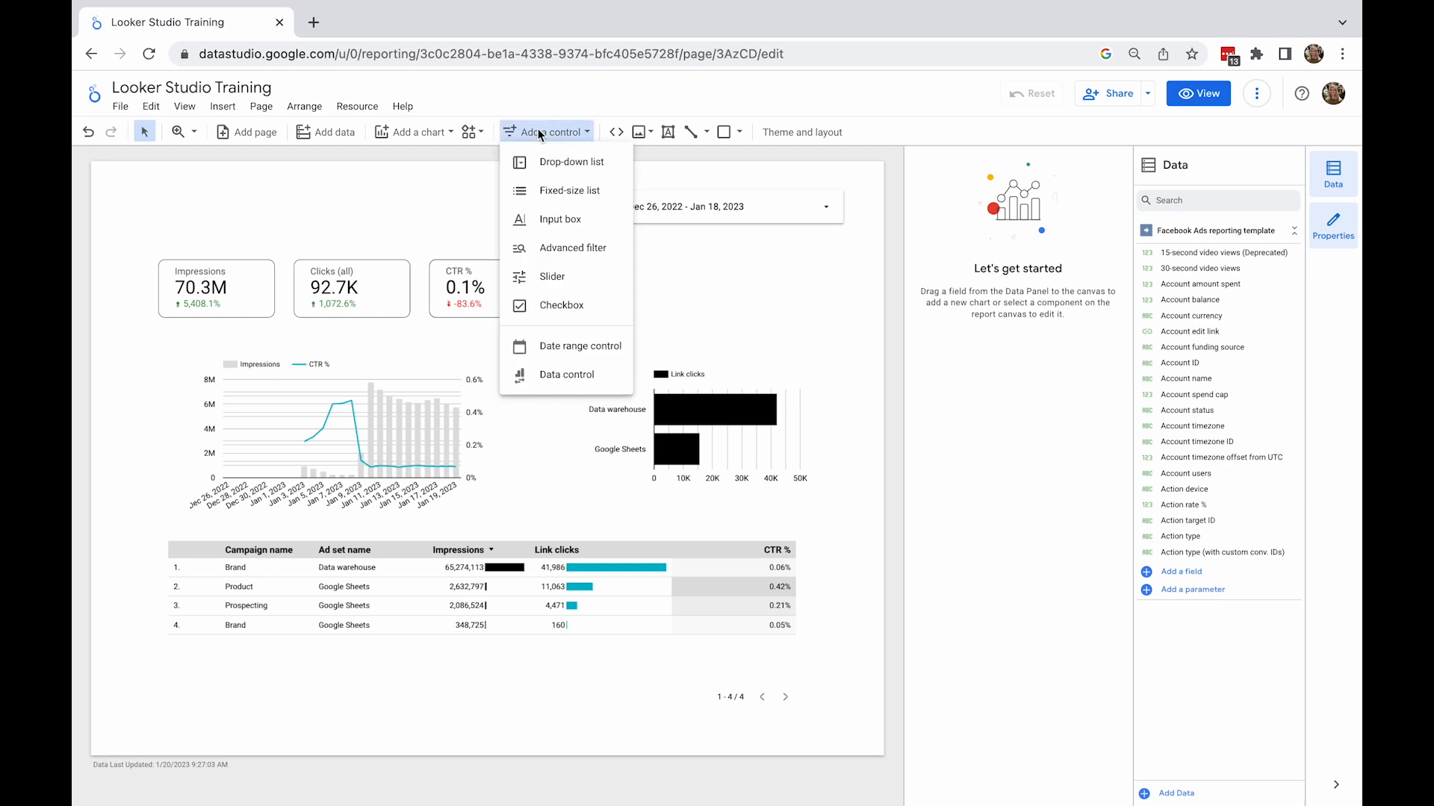
{"action": "left_click", "coordinate": [556, 162]}
{"action": "left_click", "coordinate": [415, 188]}
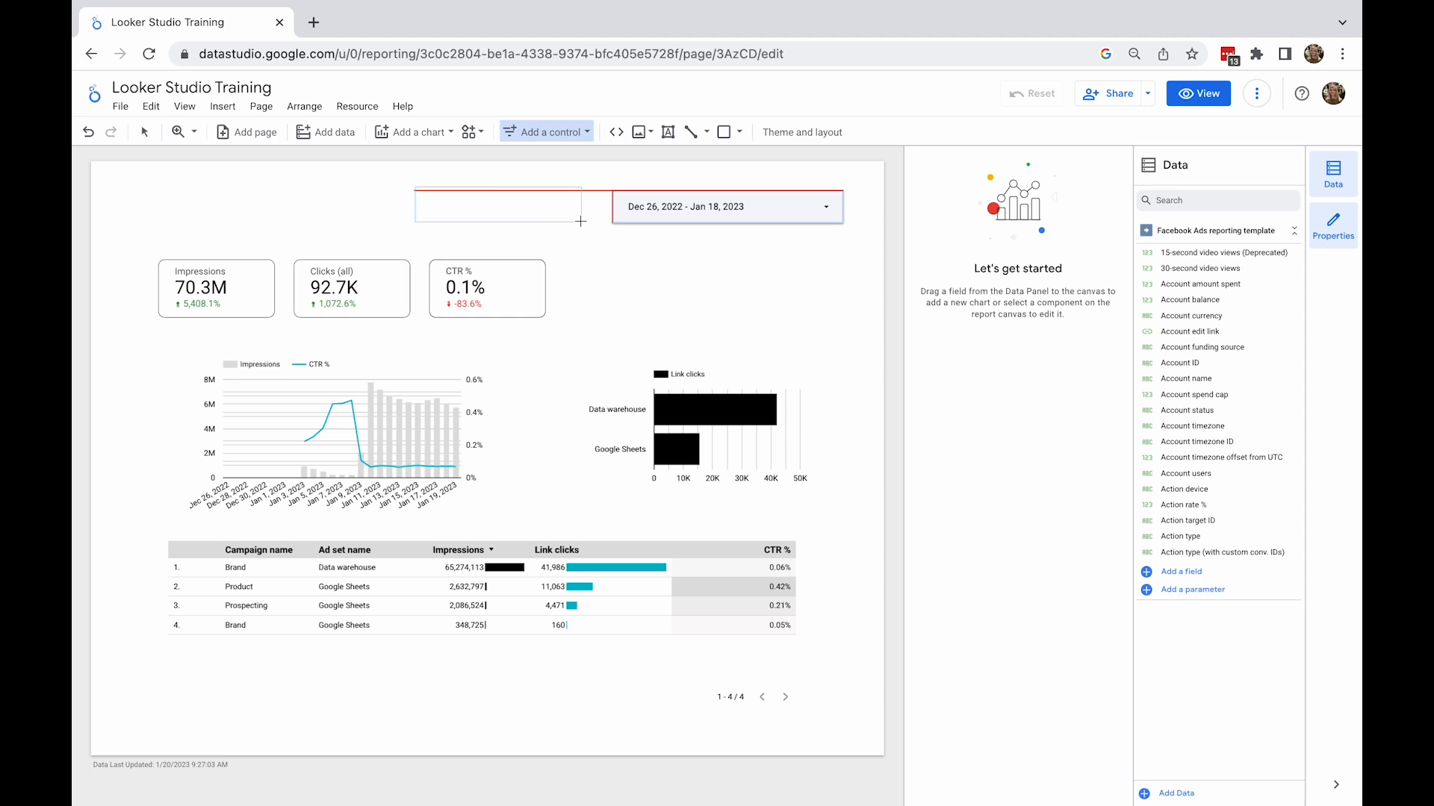
{"action": "left_click_drag", "start_coordinate": [581, 221], "coordinate": [581, 221]}
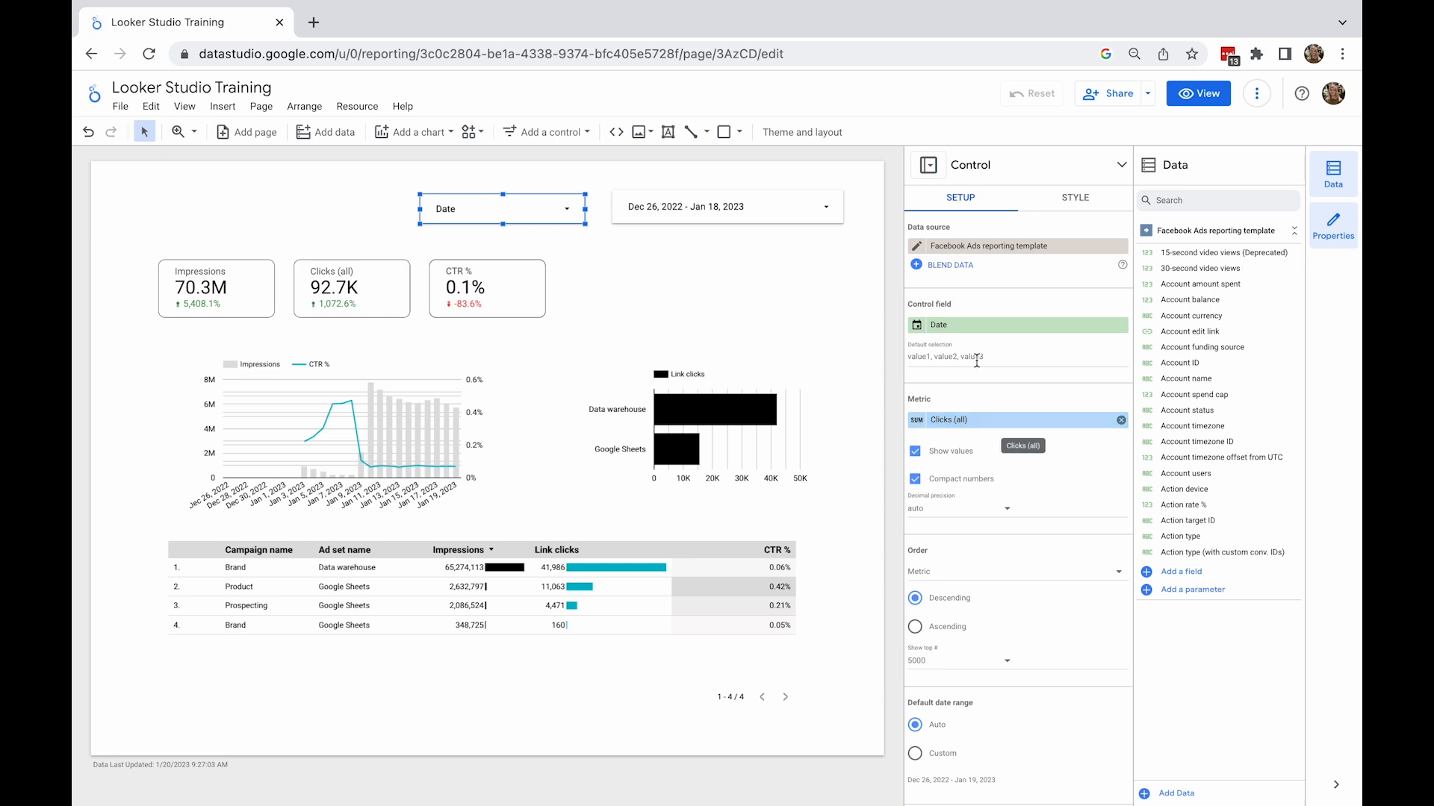
- Set the drop-down list's control field to Campaign name
{"action": "left_click", "coordinate": [978, 330]}
{"action": "type", "text": "camp"}
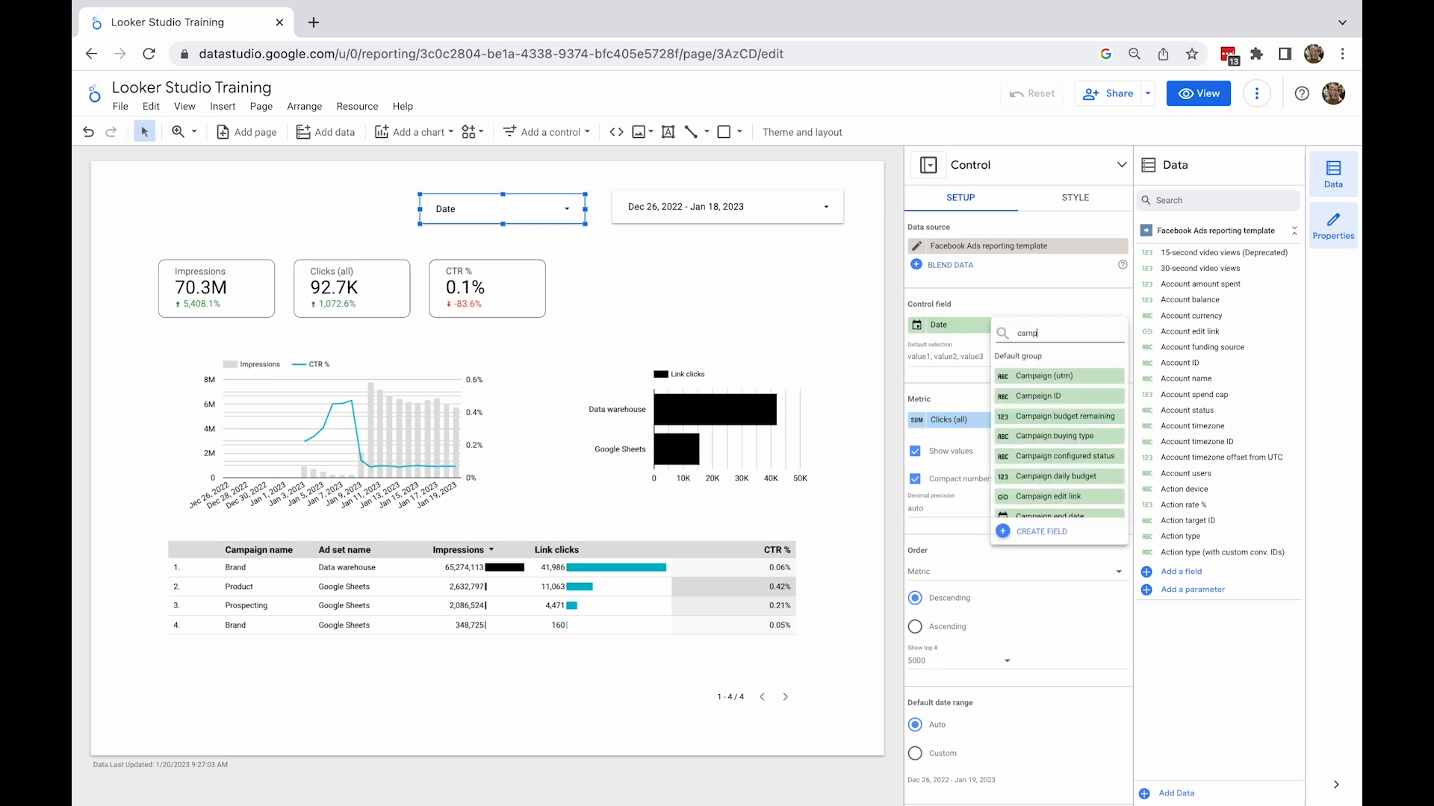
{"action": "type", "text": "aign name"}
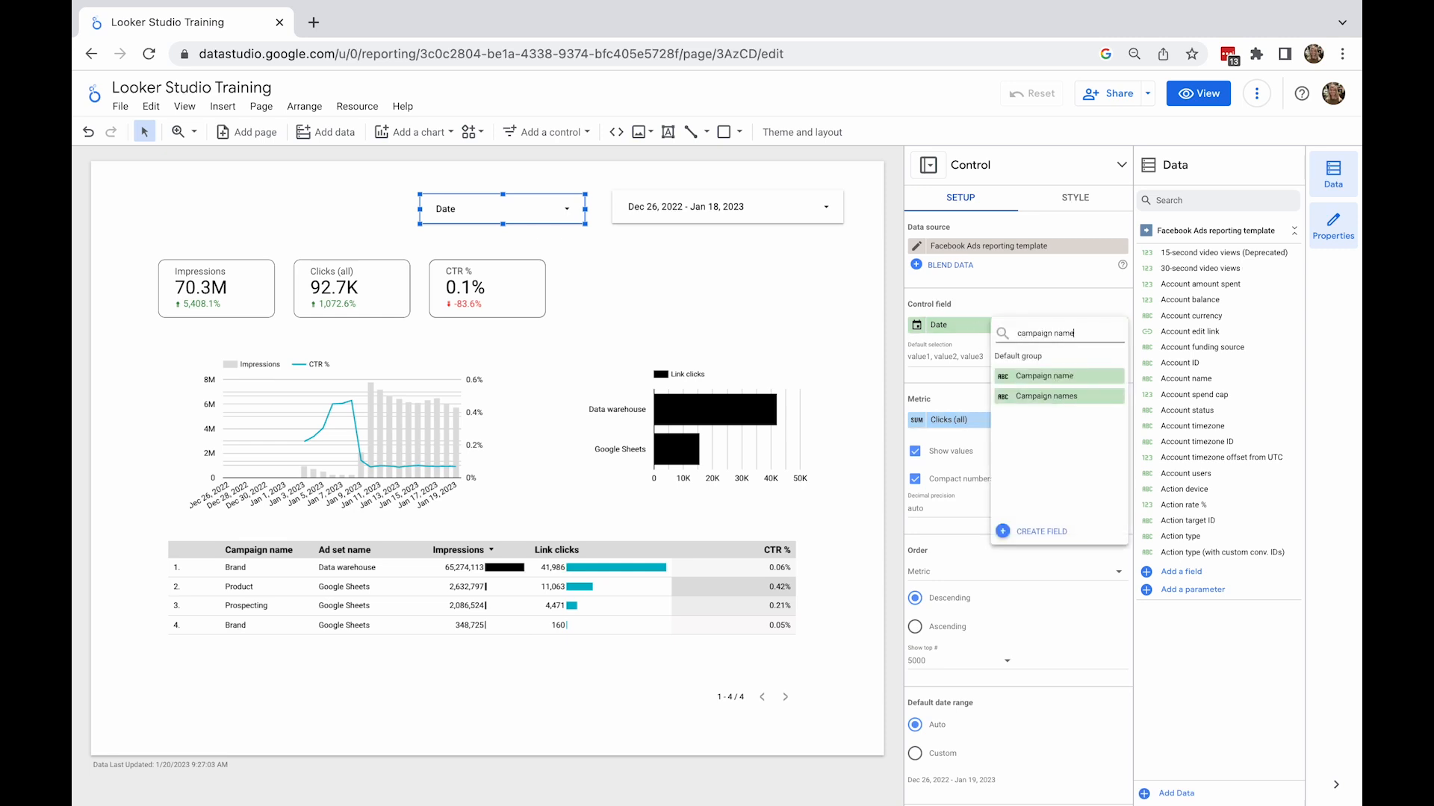
{"action": "left_click", "coordinate": [1015, 376]}
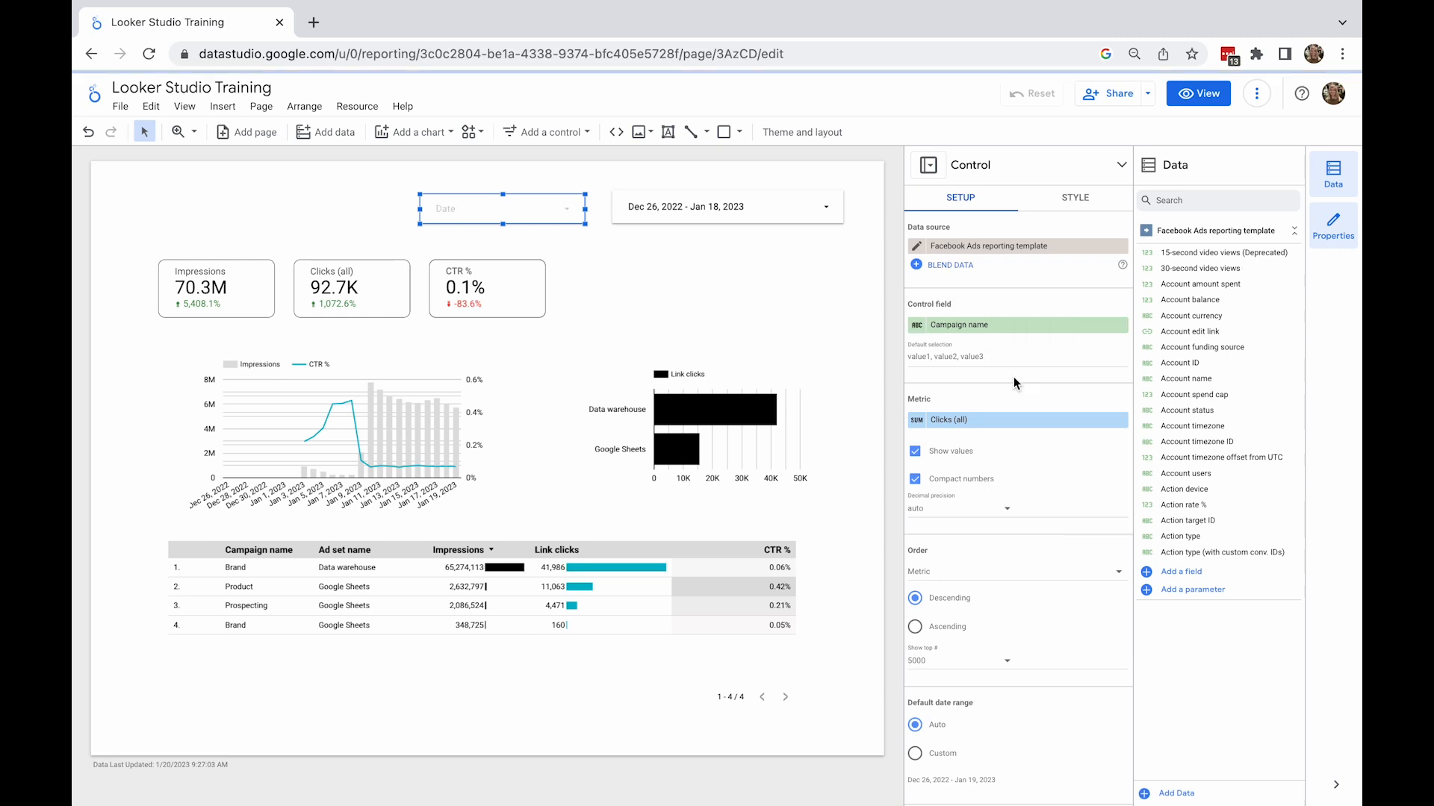
- Set the drop-down list's metric to Impressions, and deselect the control
{"action": "left_click", "coordinate": [965, 426]}
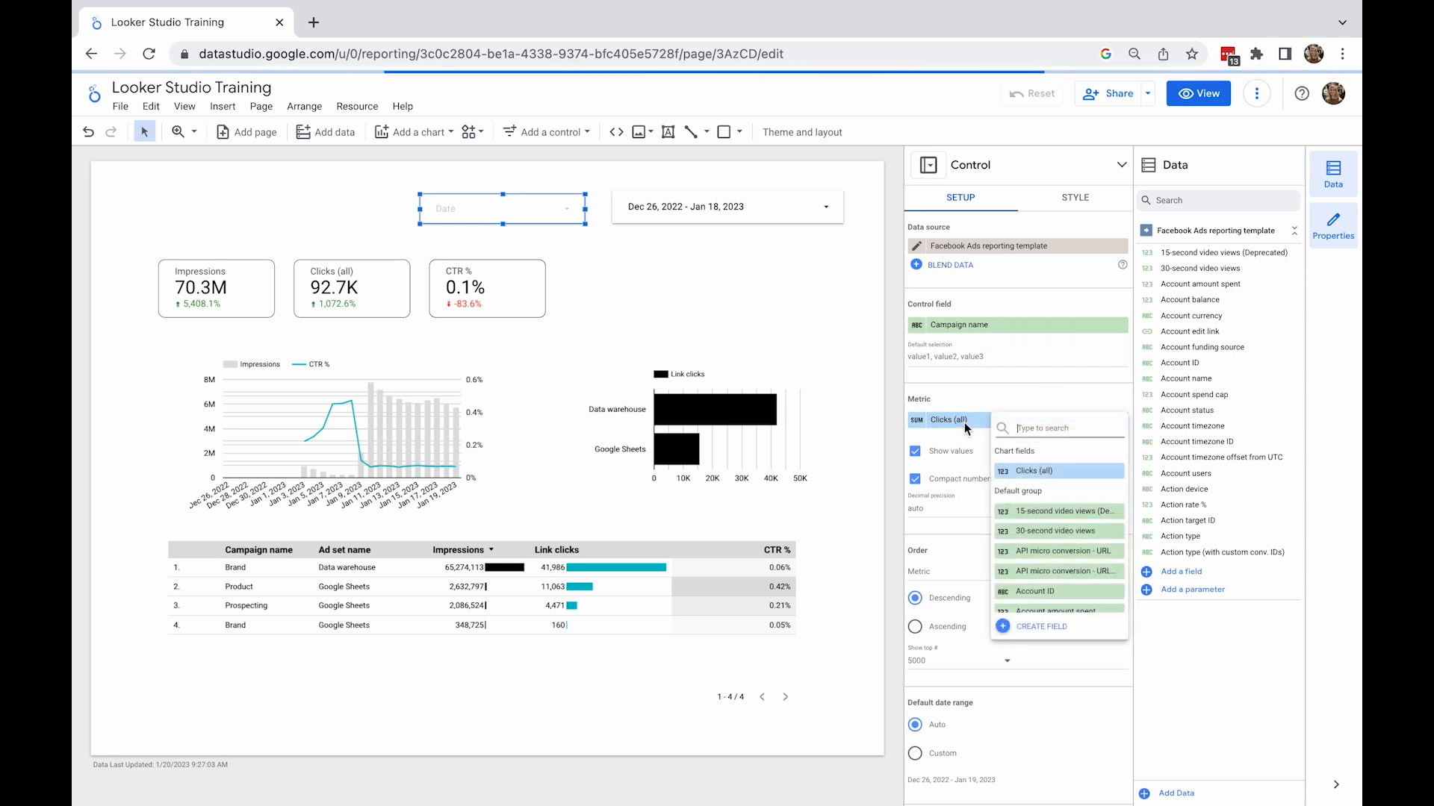
{"action": "type", "text": "impress"}
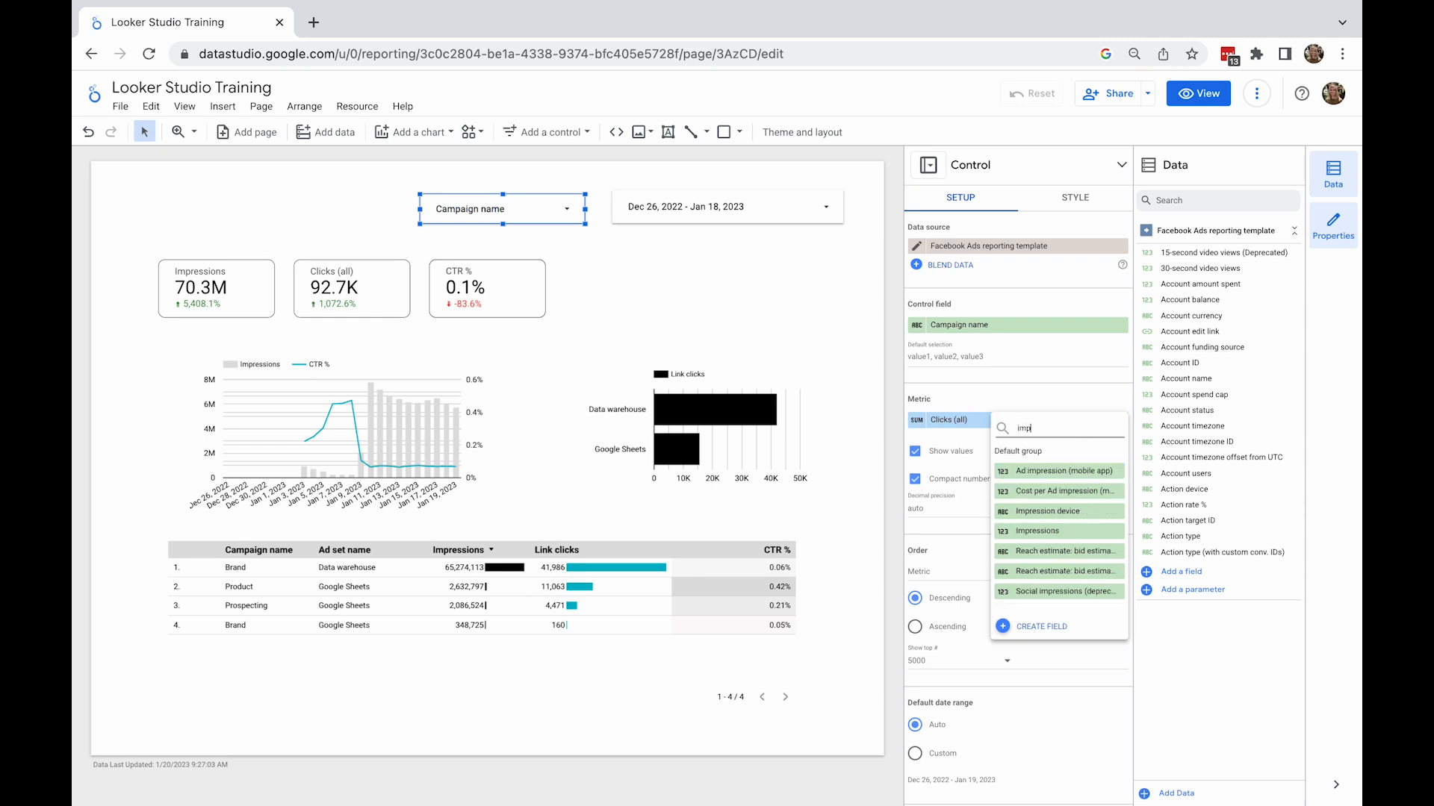
{"action": "left_click", "coordinate": [1061, 530]}
{"action": "scroll", "coordinate": [1002, 460], "scroll_direction": "down", "scroll_amount": 1}
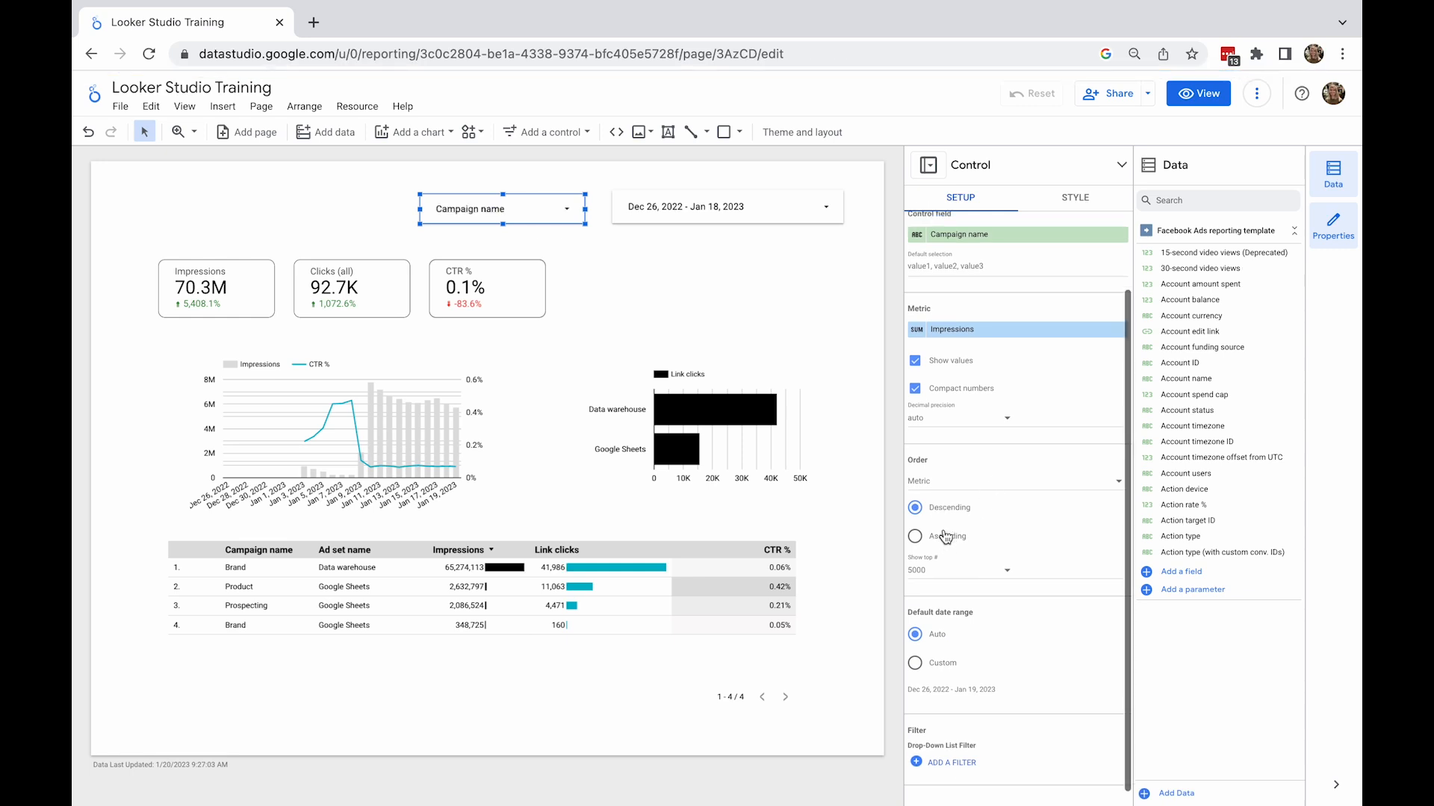
{"action": "scroll", "coordinate": [945, 537], "scroll_direction": "up", "scroll_amount": 1}
{"action": "left_click", "coordinate": [616, 251]}
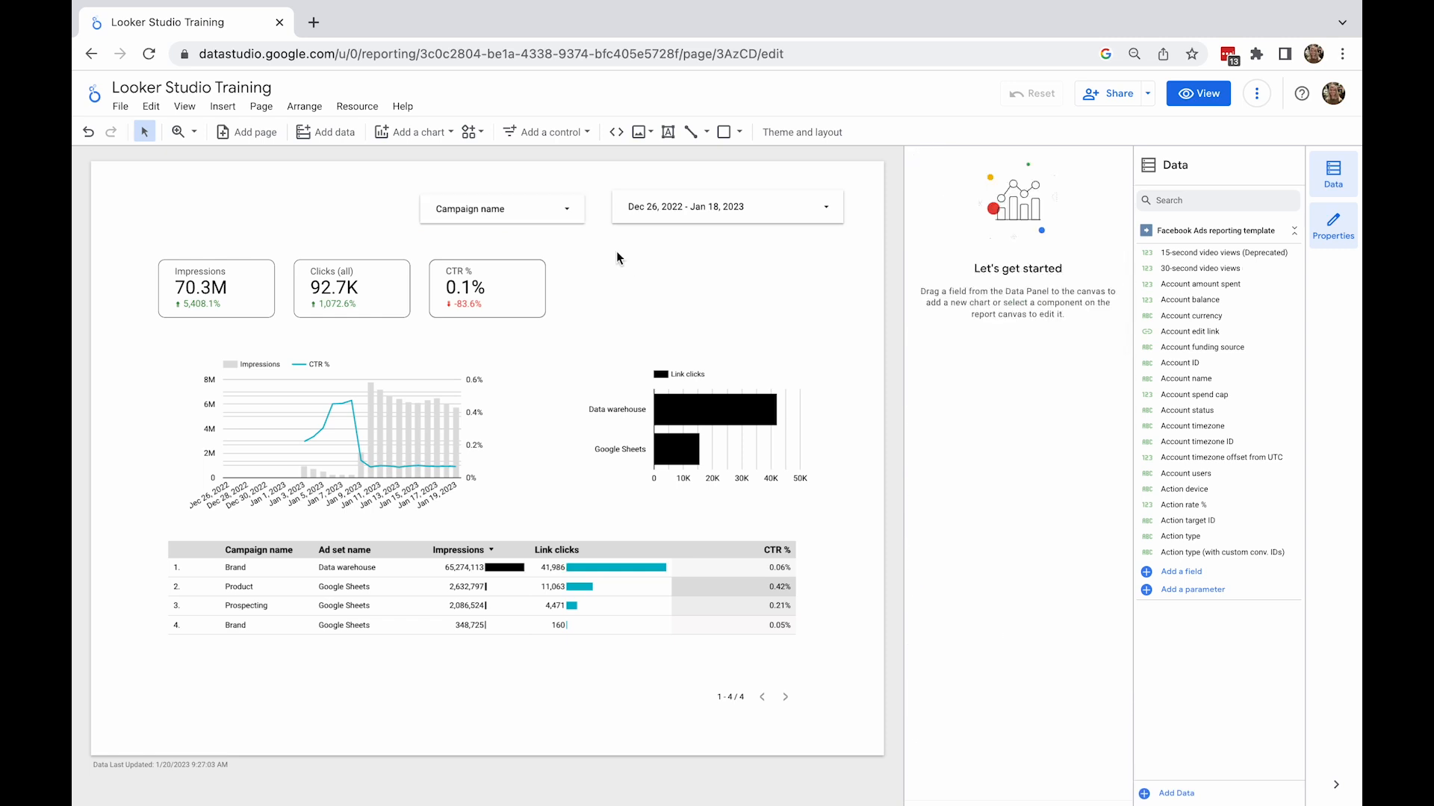
- Preview the report in view mode and test the campaign filter with only Product selected
{"action": "left_click", "coordinate": [1179, 90]}
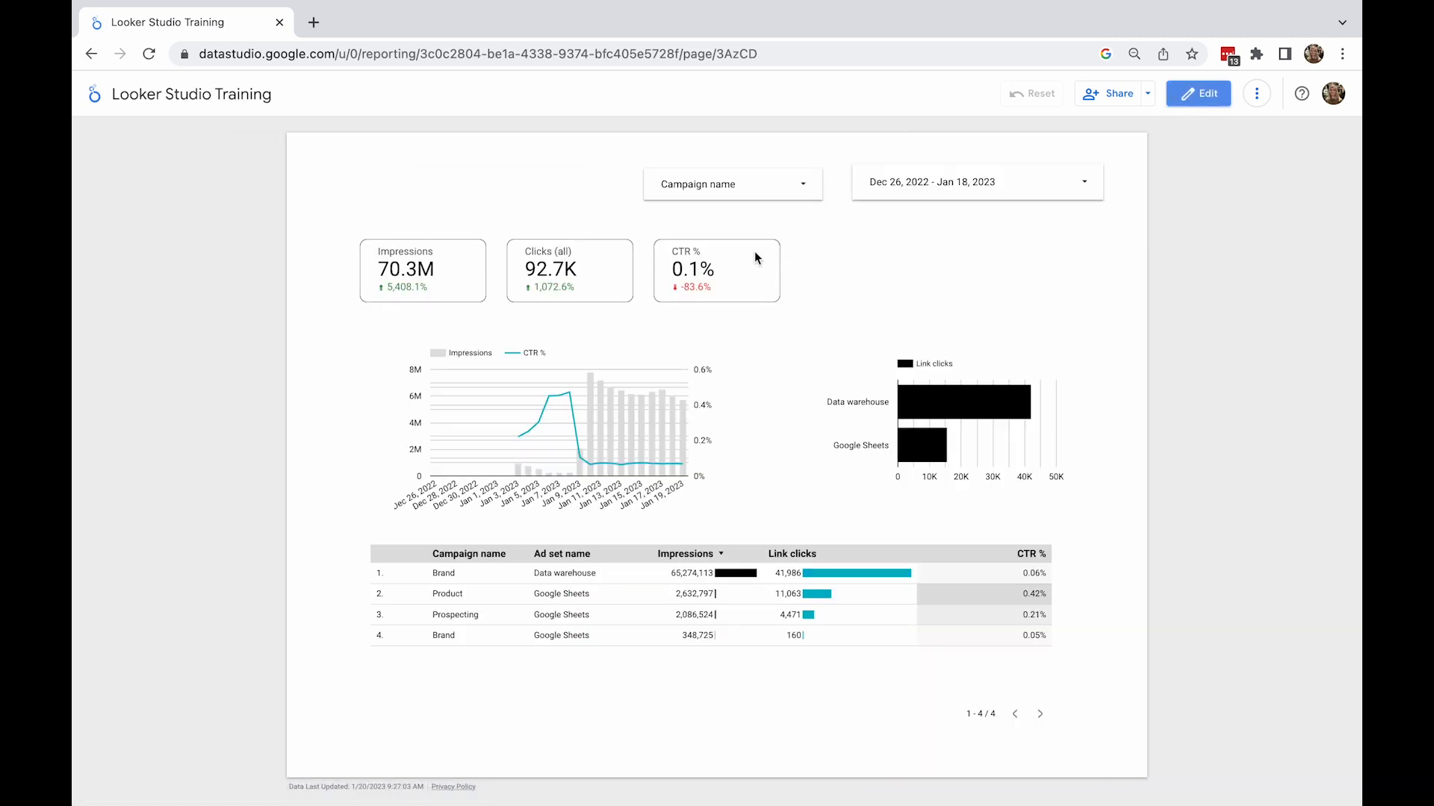
{"action": "left_click", "coordinate": [816, 197]}
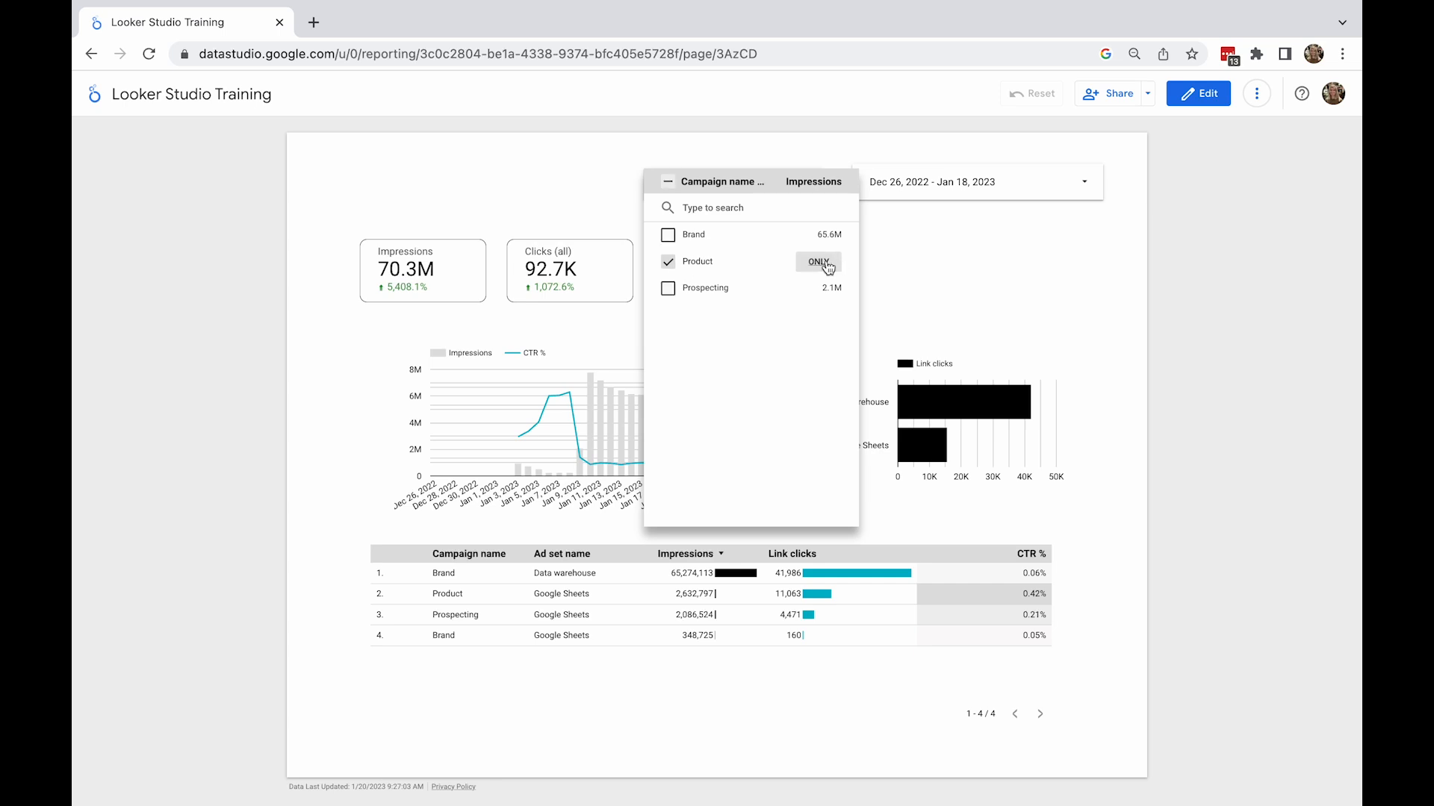
{"action": "left_click", "coordinate": [898, 256]}
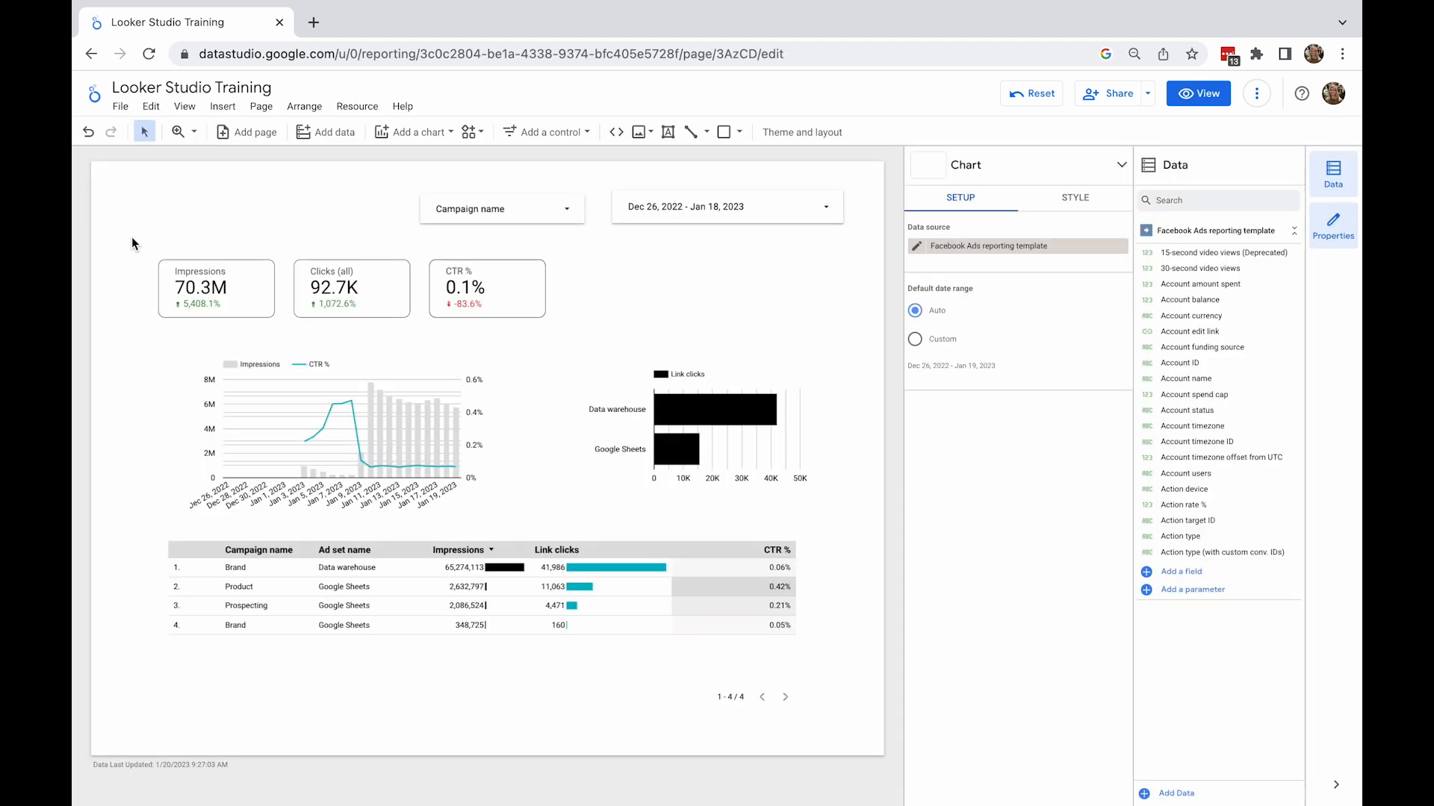
- Group the Campaign name drop-down with the Impressions, Clicks (all) and CTR % scorecards, and deselect the group
{"action": "left_click_drag", "start_coordinate": [127, 240], "coordinate": [588, 218]}
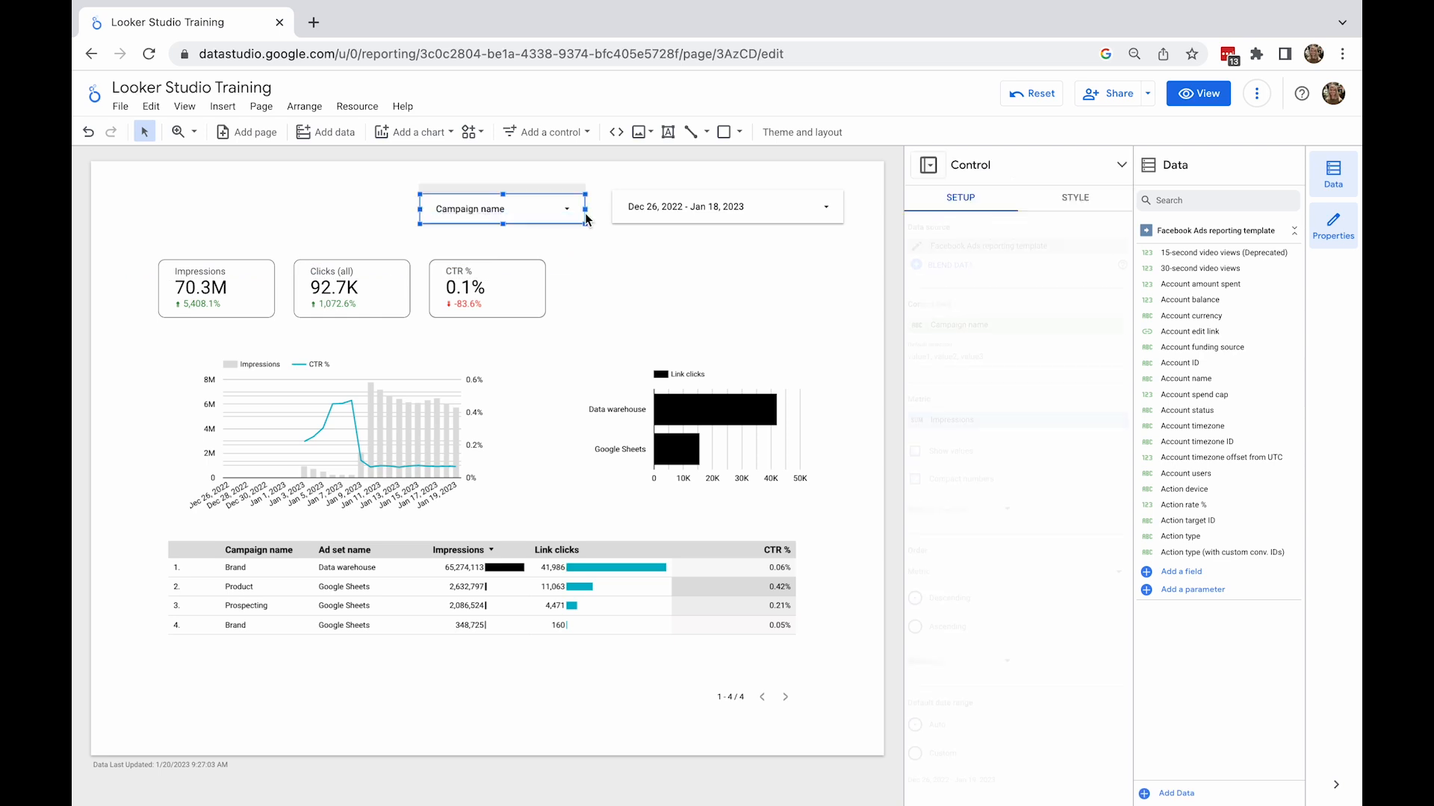
{"action": "left_click", "coordinate": [508, 291], "text": "shift"}
{"action": "left_click", "coordinate": [393, 288], "text": "shift"}
{"action": "left_click", "coordinate": [256, 294], "text": "shift"}
{"action": "right_click", "coordinate": [257, 295]}
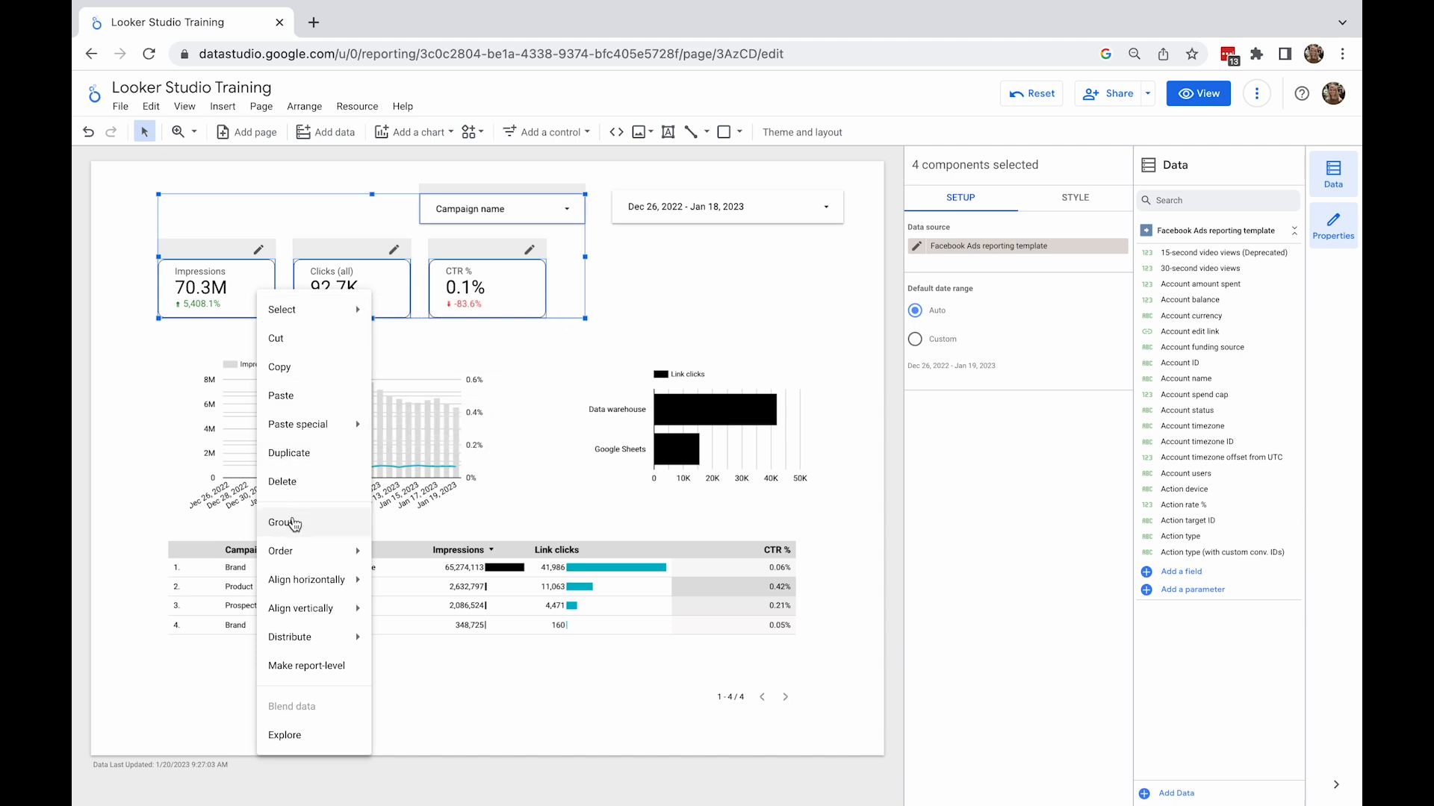
{"action": "left_click", "coordinate": [293, 525]}
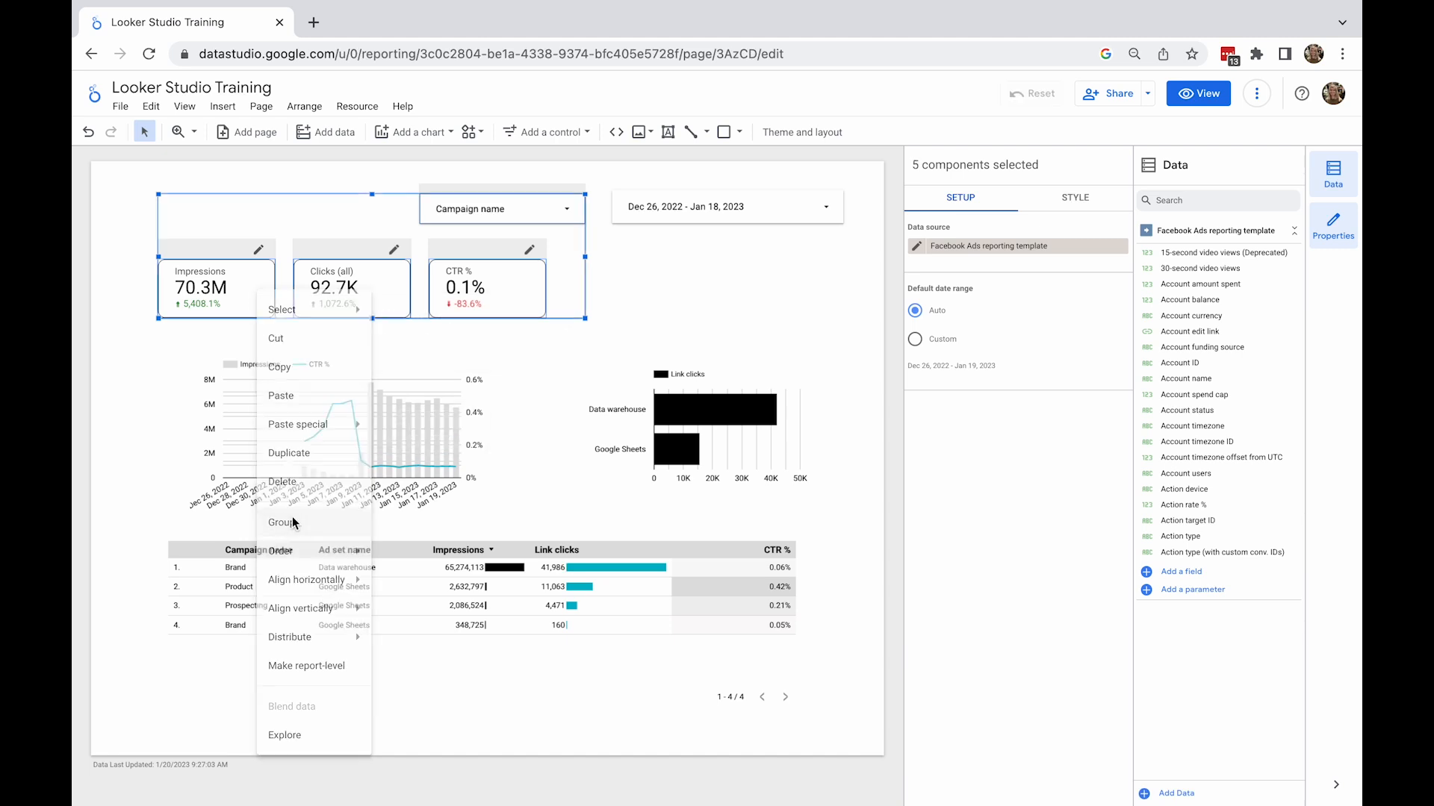
{"action": "left_click", "coordinate": [620, 287]}
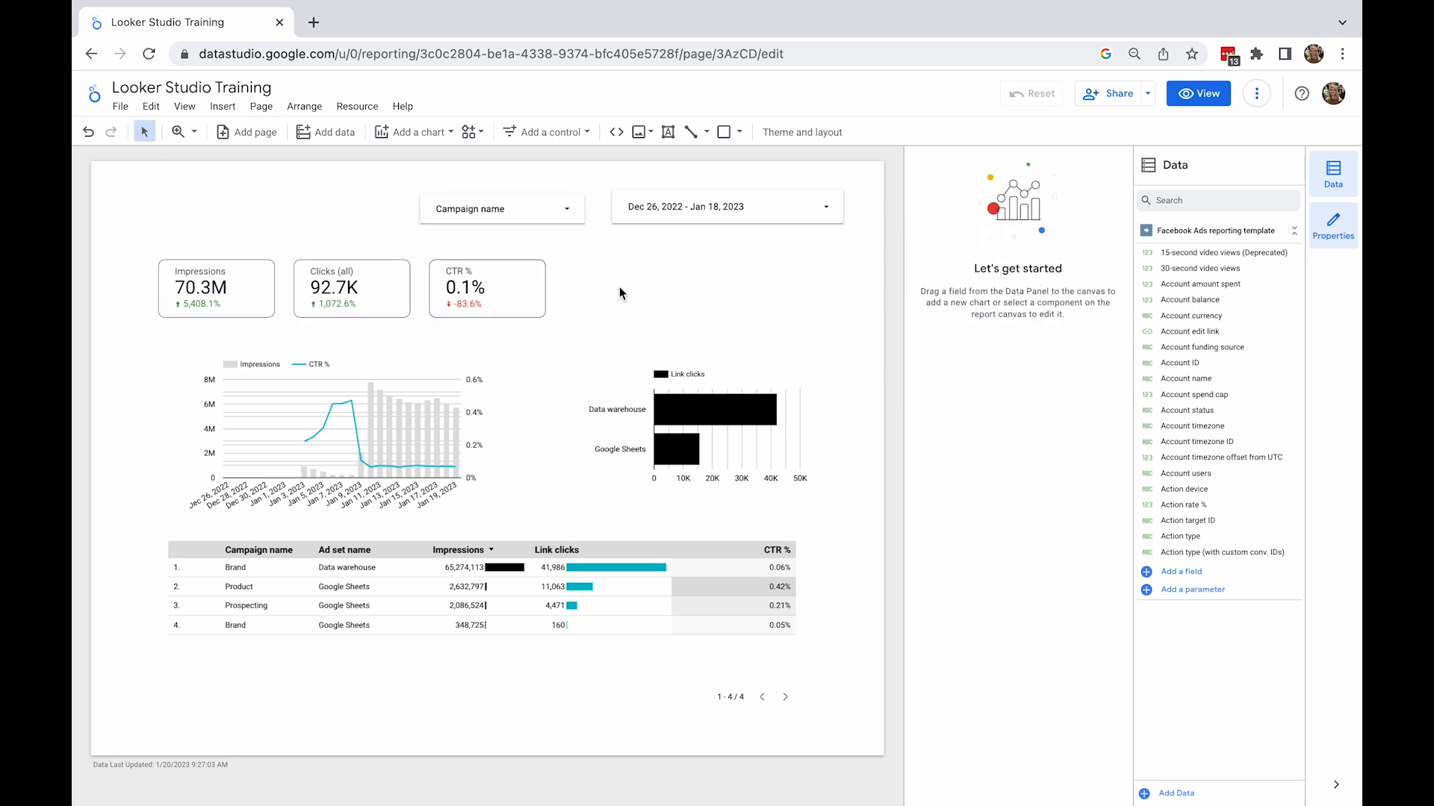
- Preview the grouped controls in view mode and examine the Campaign name filter's list
{"action": "left_click", "coordinate": [1204, 94]}
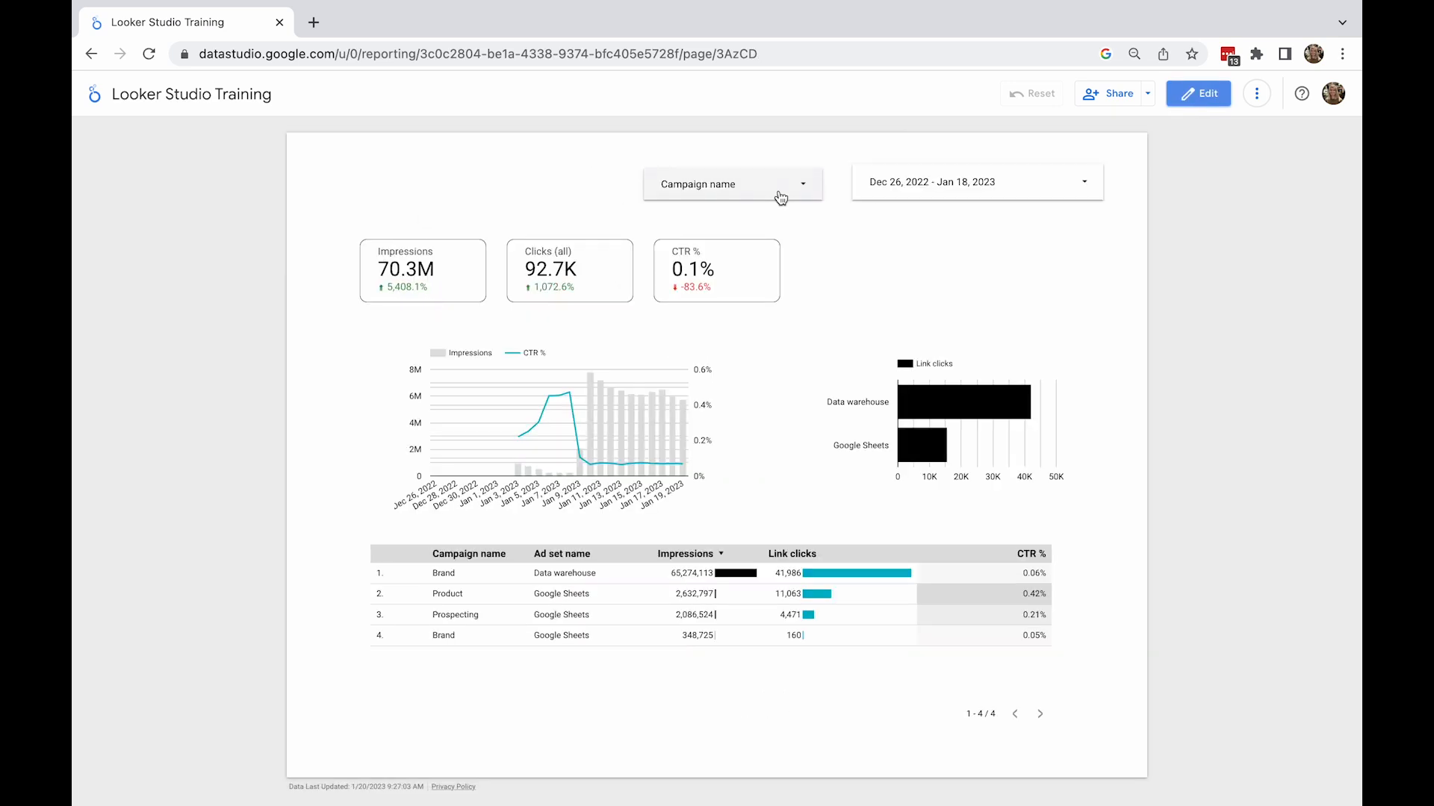
{"action": "left_click", "coordinate": [779, 190]}
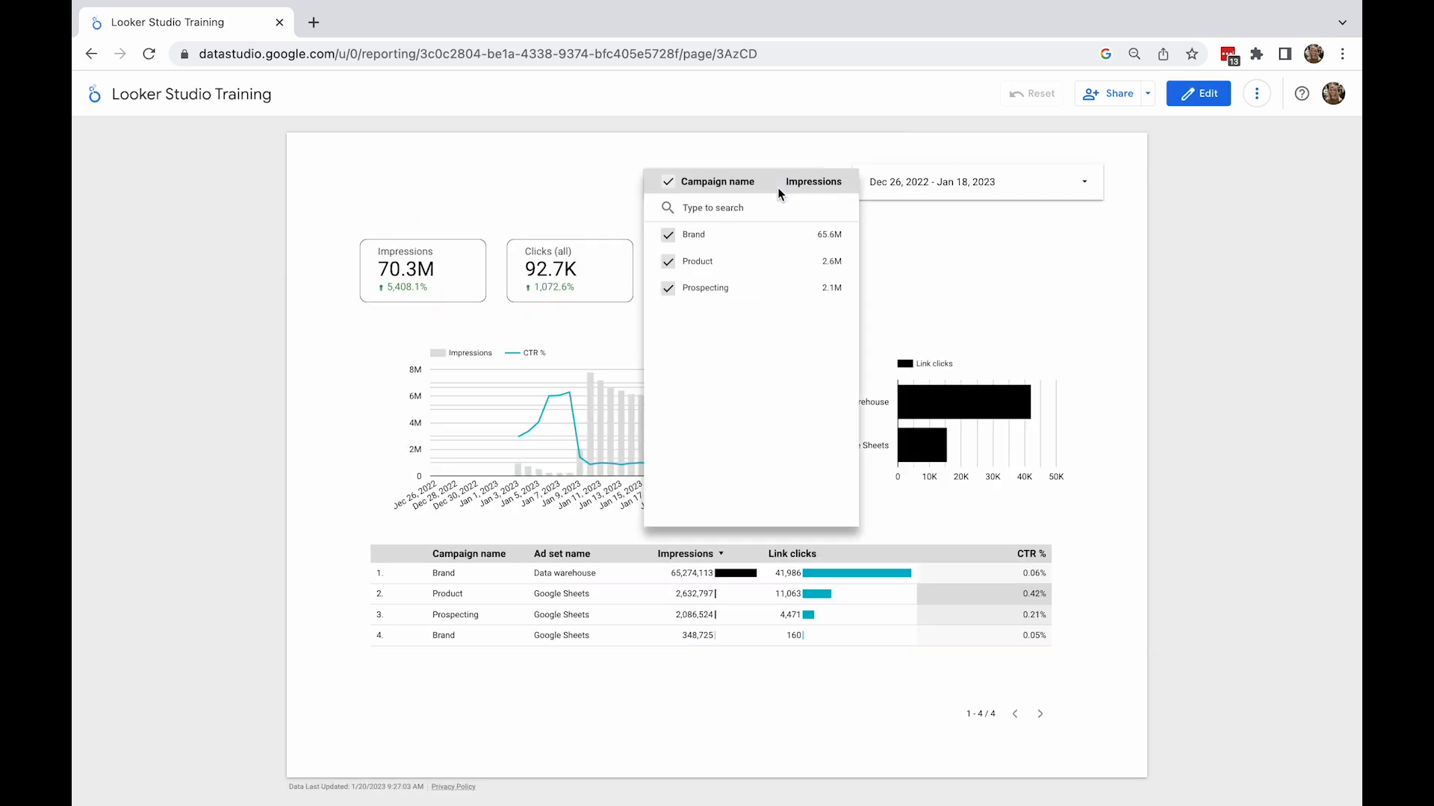
{"action": "left_click", "coordinate": [908, 260]}
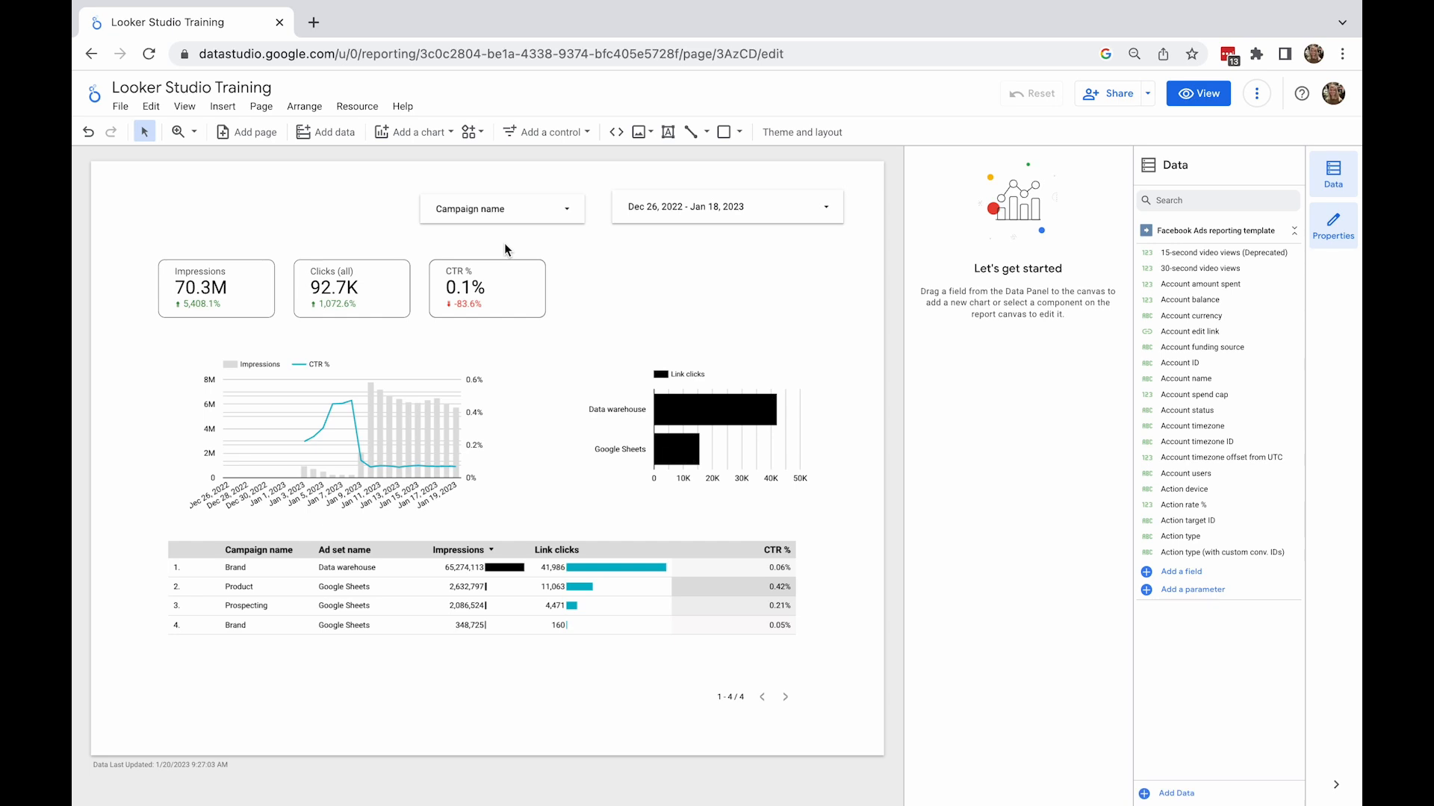
- Ungroup the Campaign name drop-down and the three scorecards, and clear the selection
{"action": "left_click", "coordinate": [507, 268]}
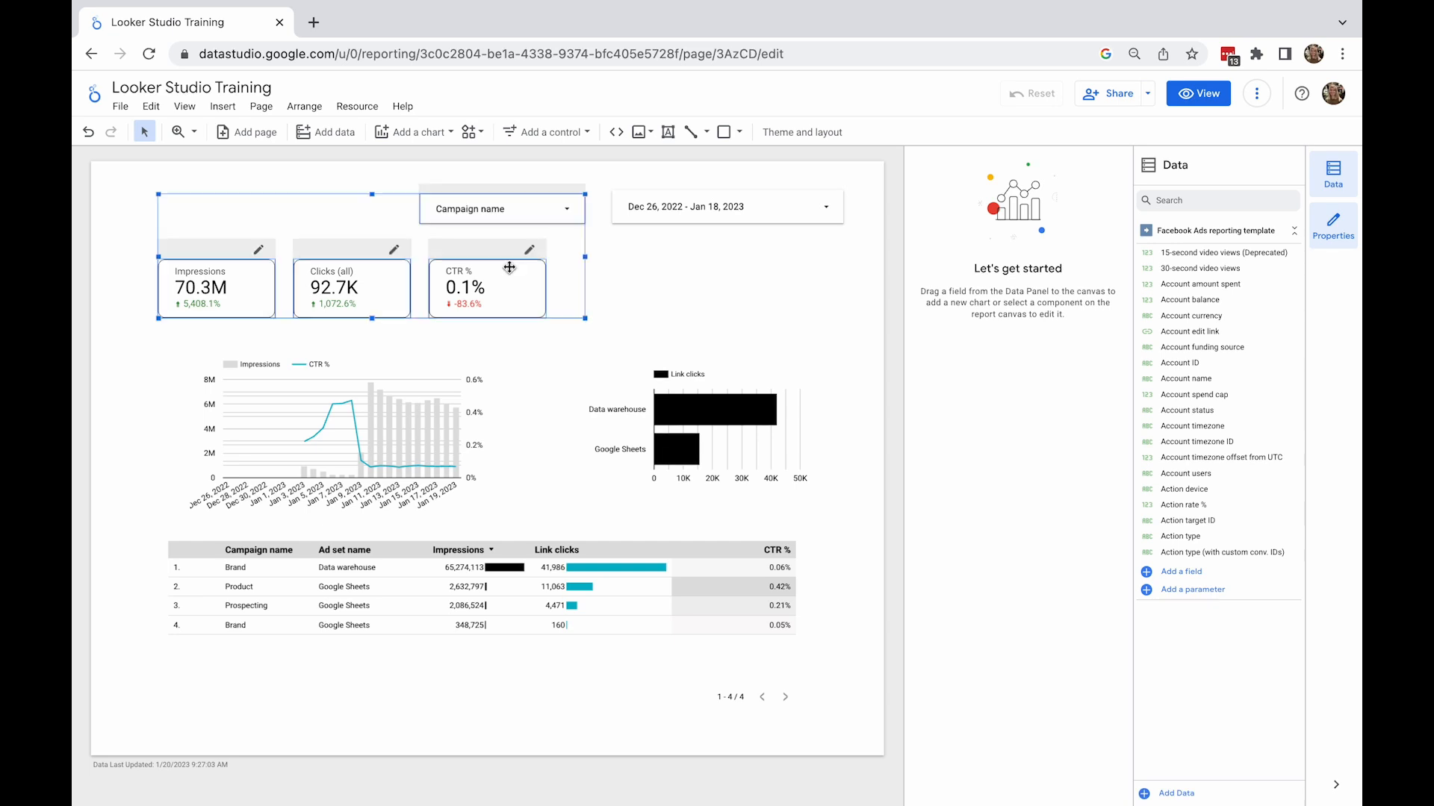
{"action": "right_click", "coordinate": [507, 268]}
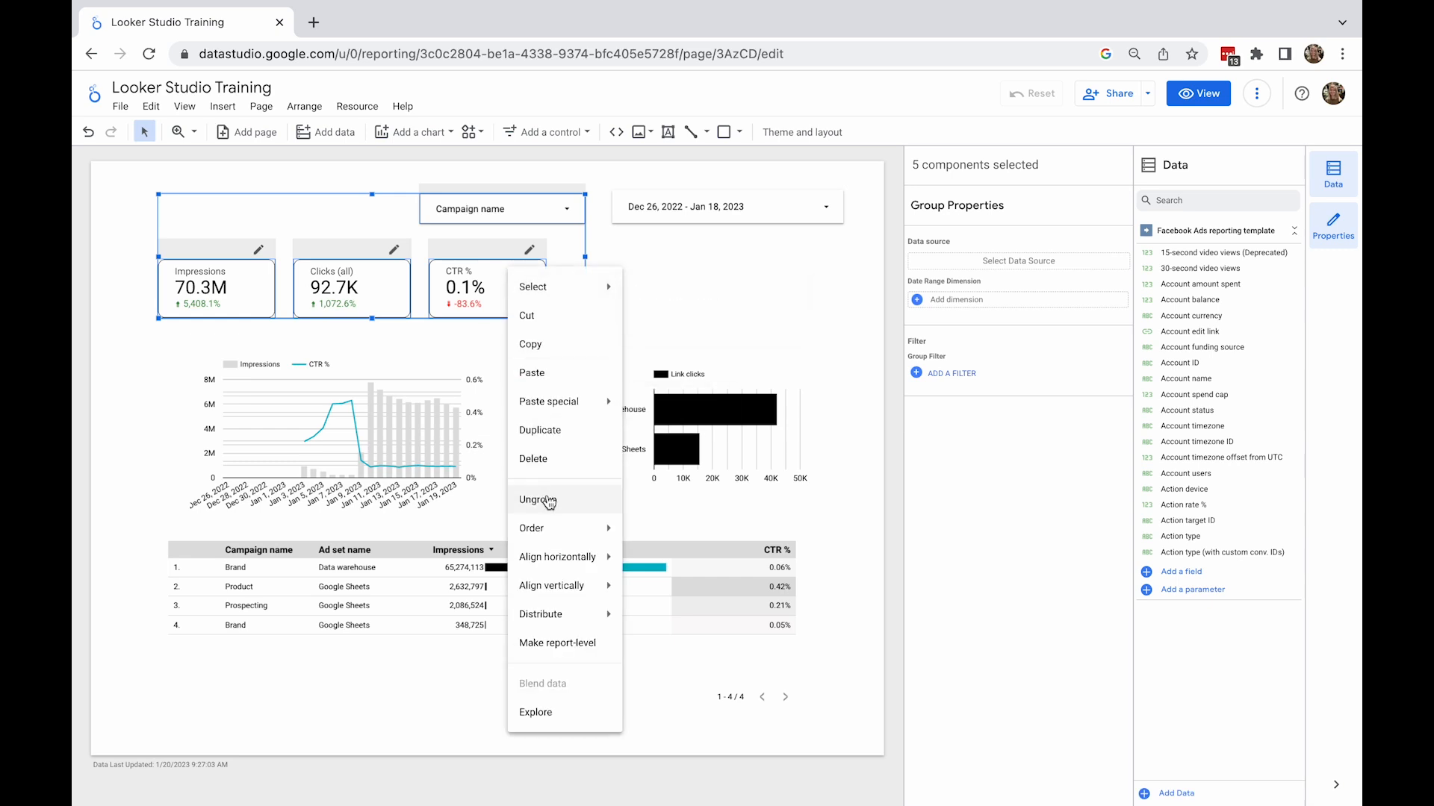
{"action": "left_click", "coordinate": [549, 502]}
{"action": "left_click", "coordinate": [598, 303]}
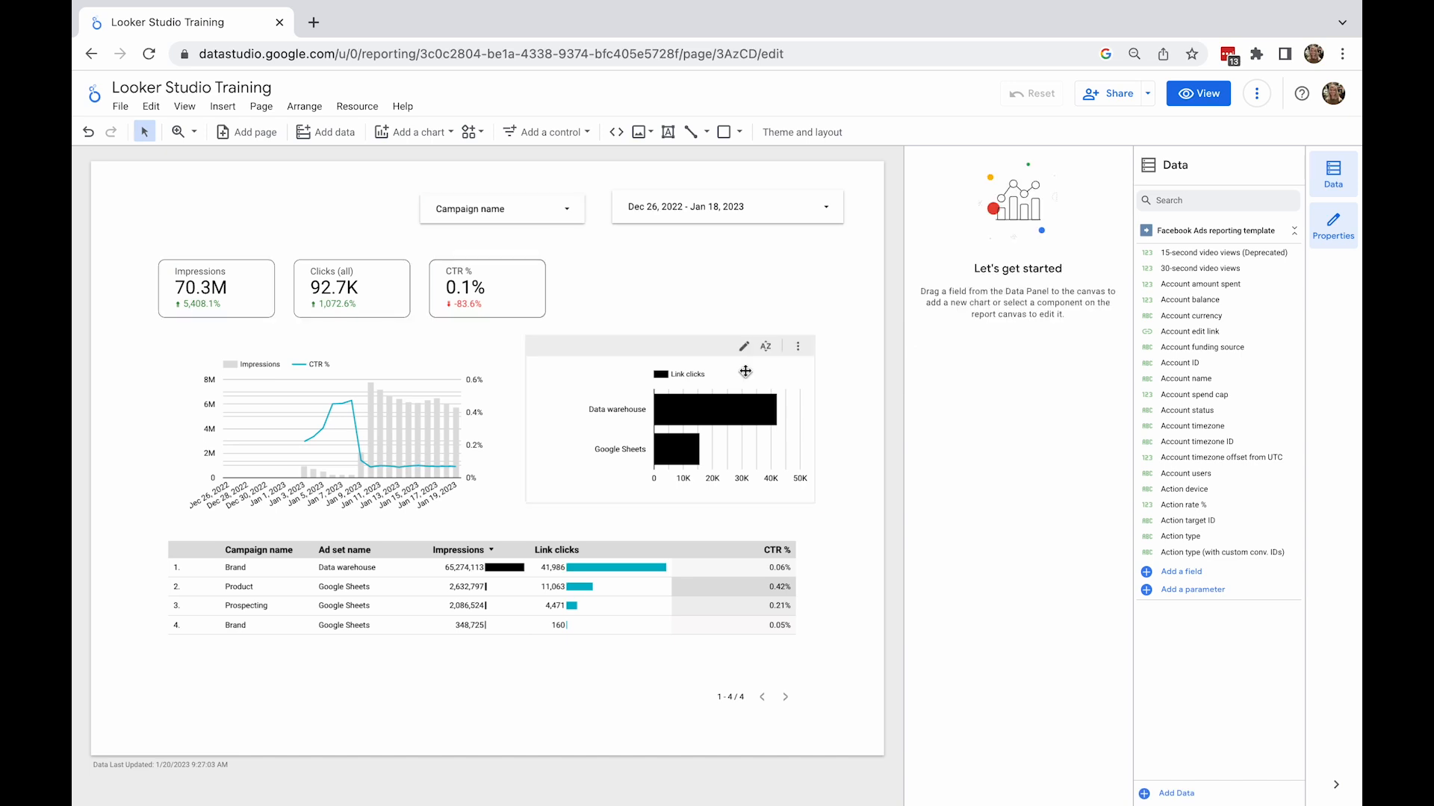
- Turn off cross-filtering for the Link clicks bar chart
{"action": "left_click", "coordinate": [745, 371]}
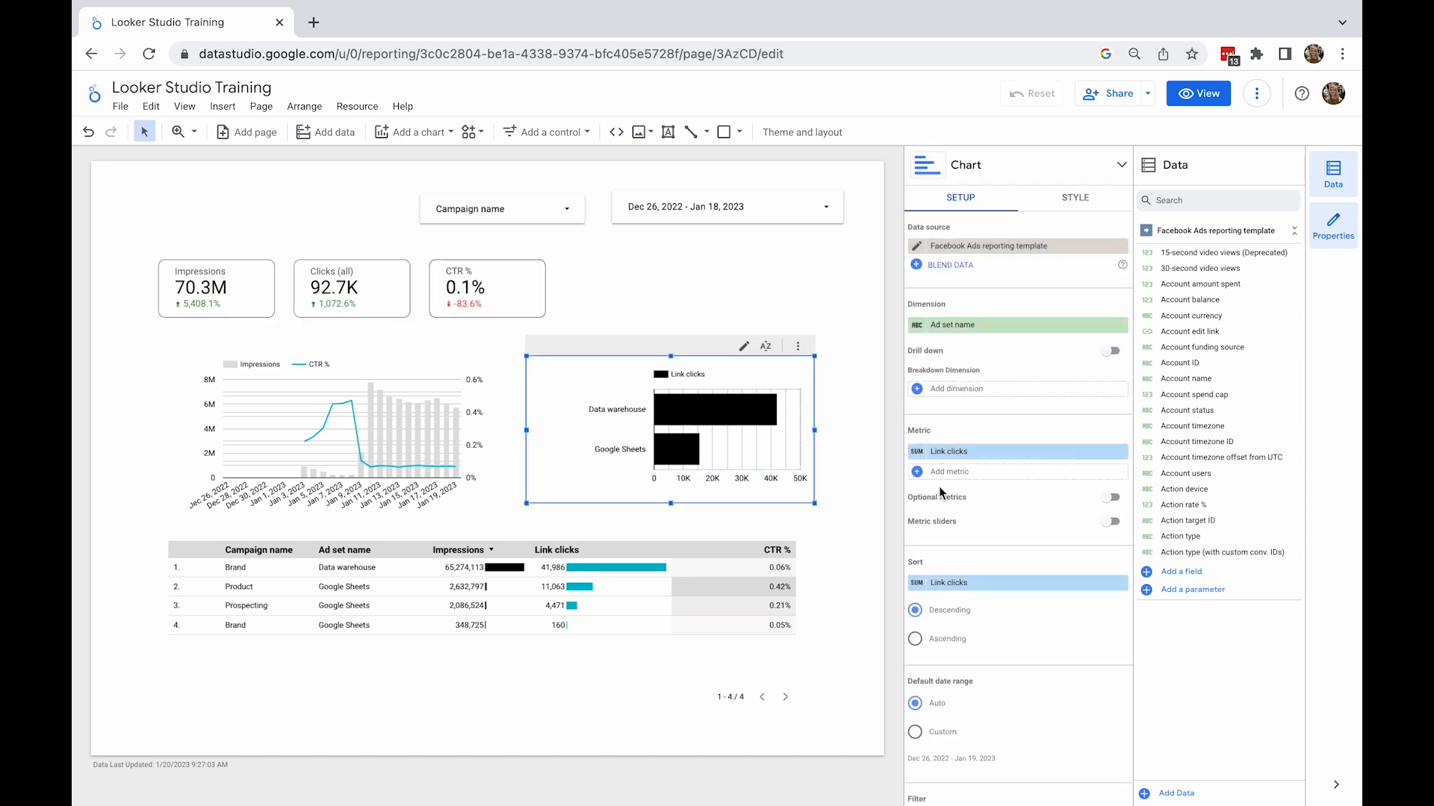
{"action": "scroll", "coordinate": [940, 492], "scroll_direction": "down", "scroll_amount": 3}
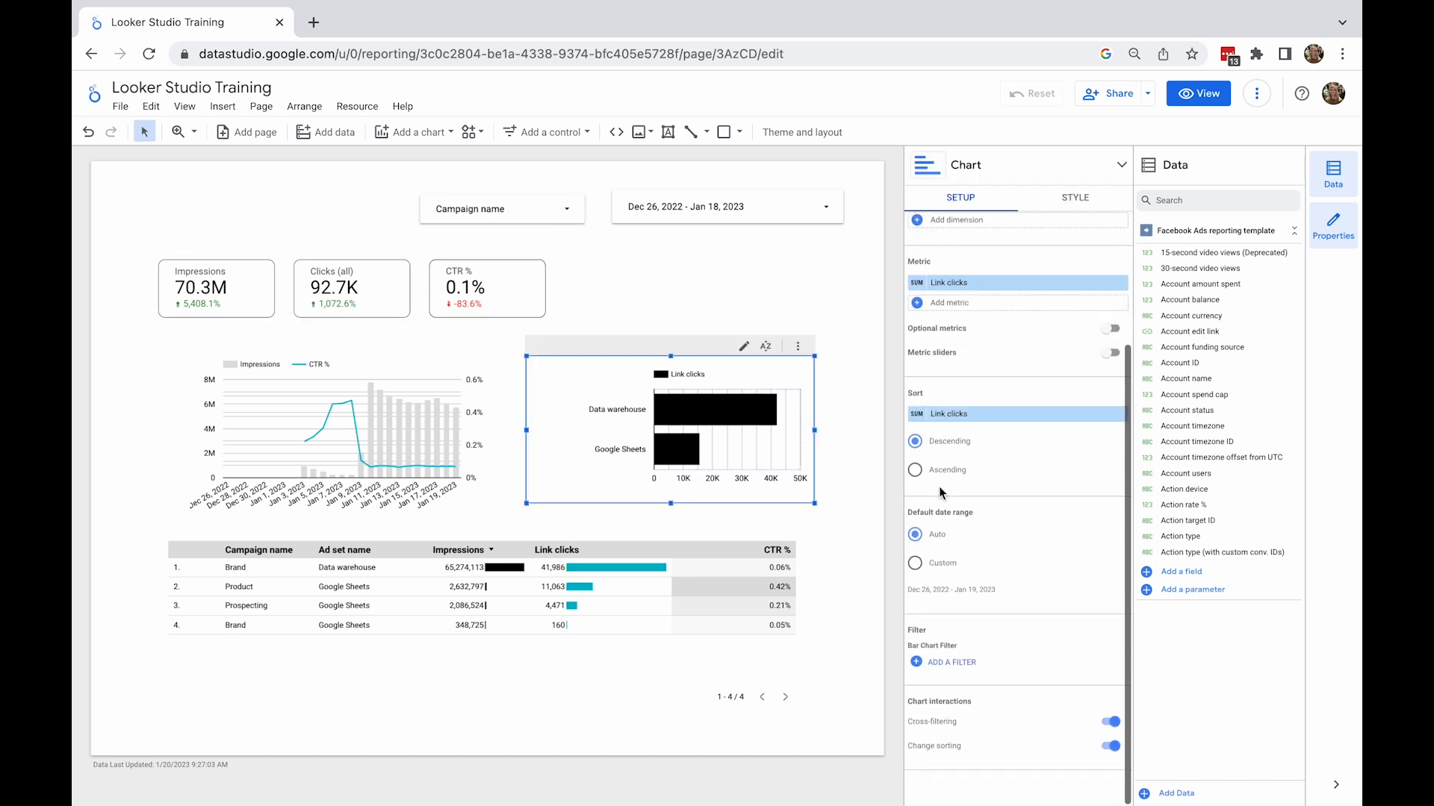
{"action": "left_click", "coordinate": [1110, 723]}
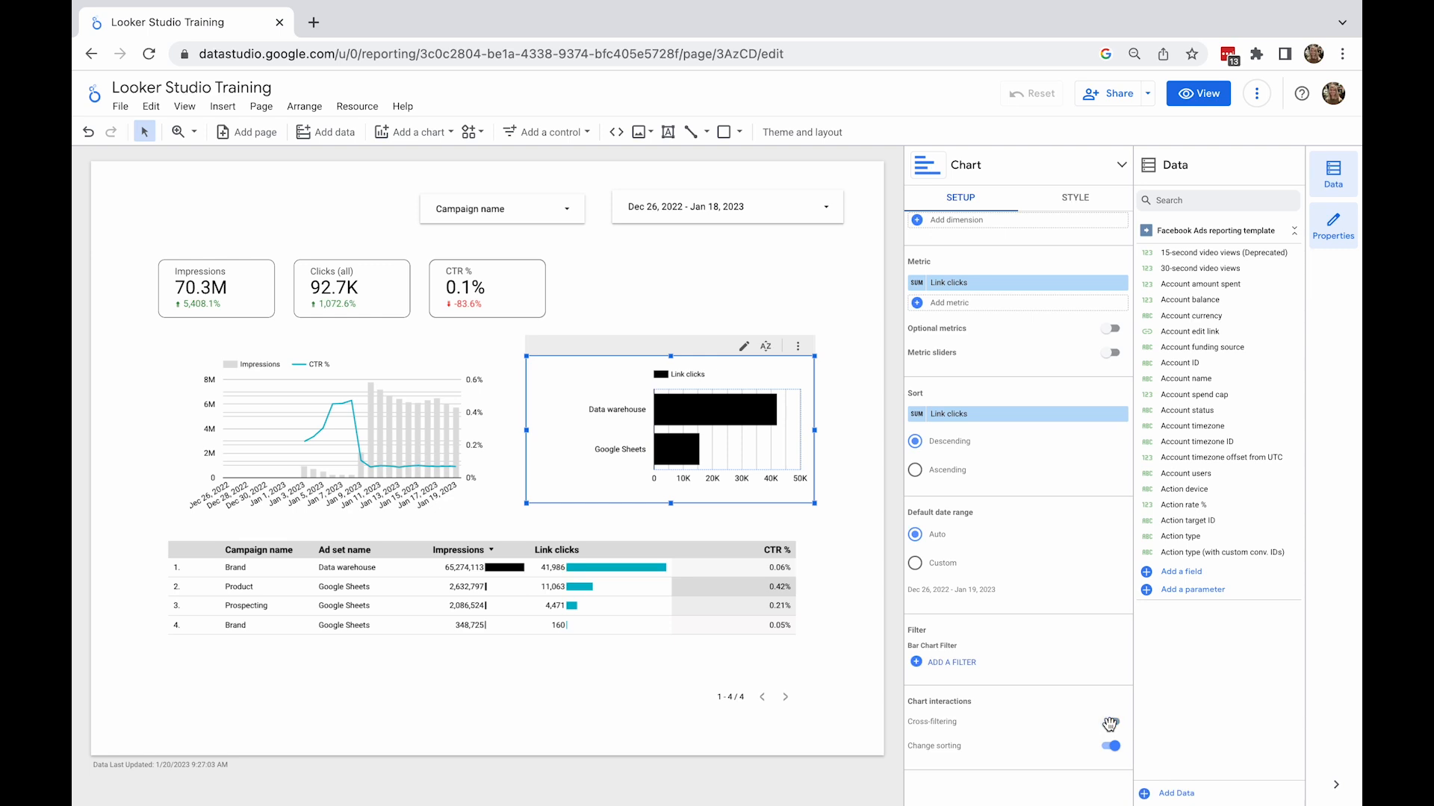
- Preview the report in view mode to check the Link clicks bar chart with cross-filtering off, and return to editing
{"action": "left_click", "coordinate": [747, 313]}
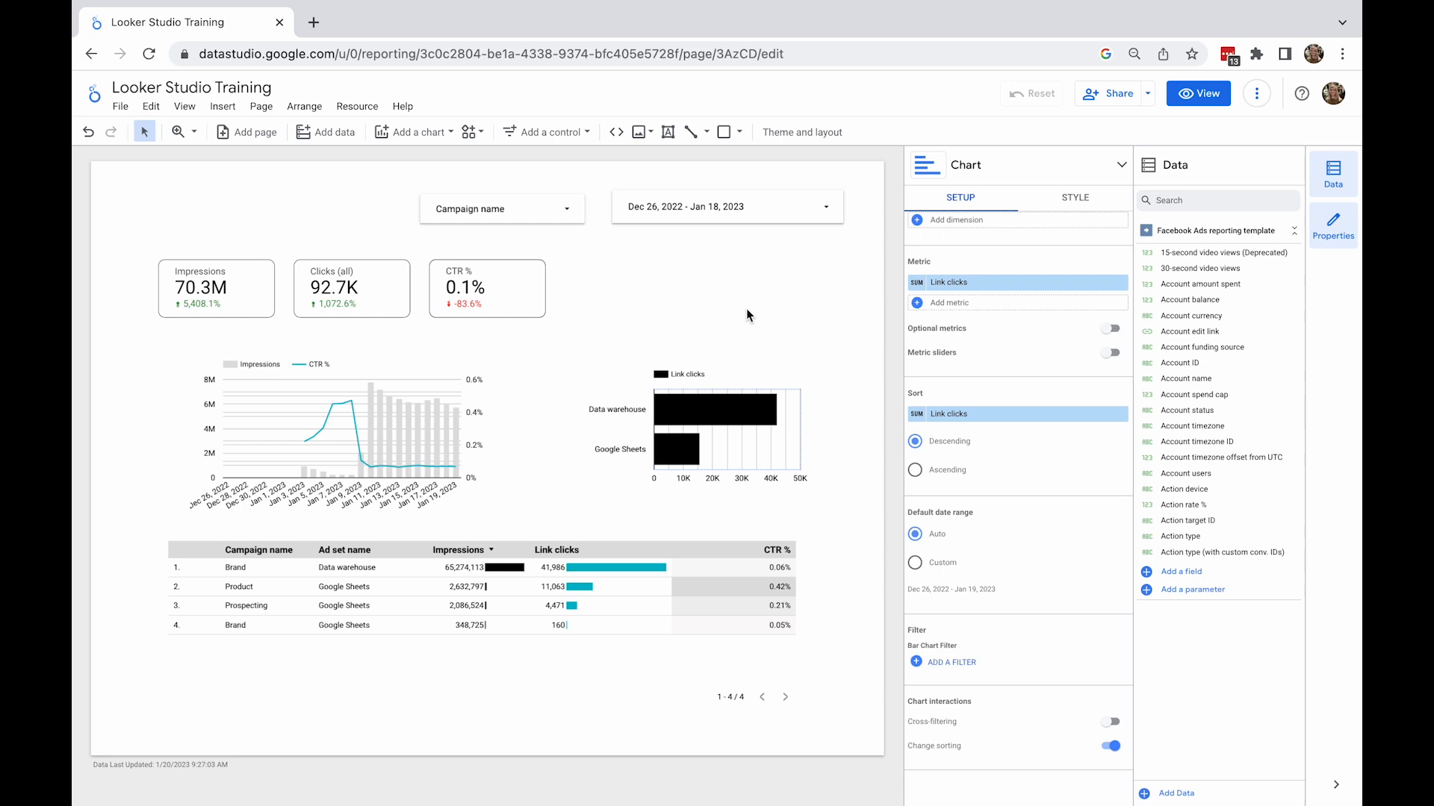
{"action": "left_click", "coordinate": [733, 410]}
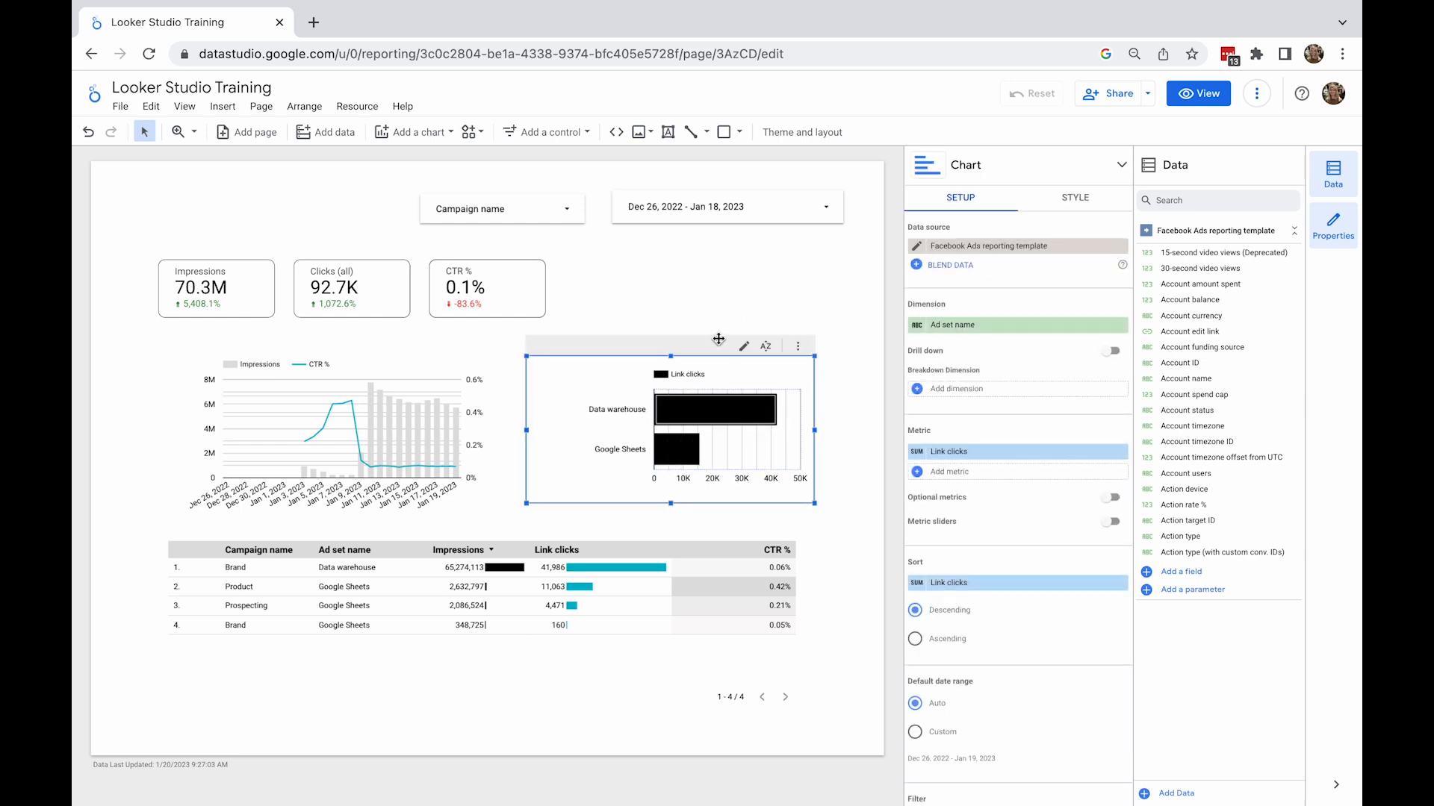
{"action": "left_click", "coordinate": [1204, 96]}
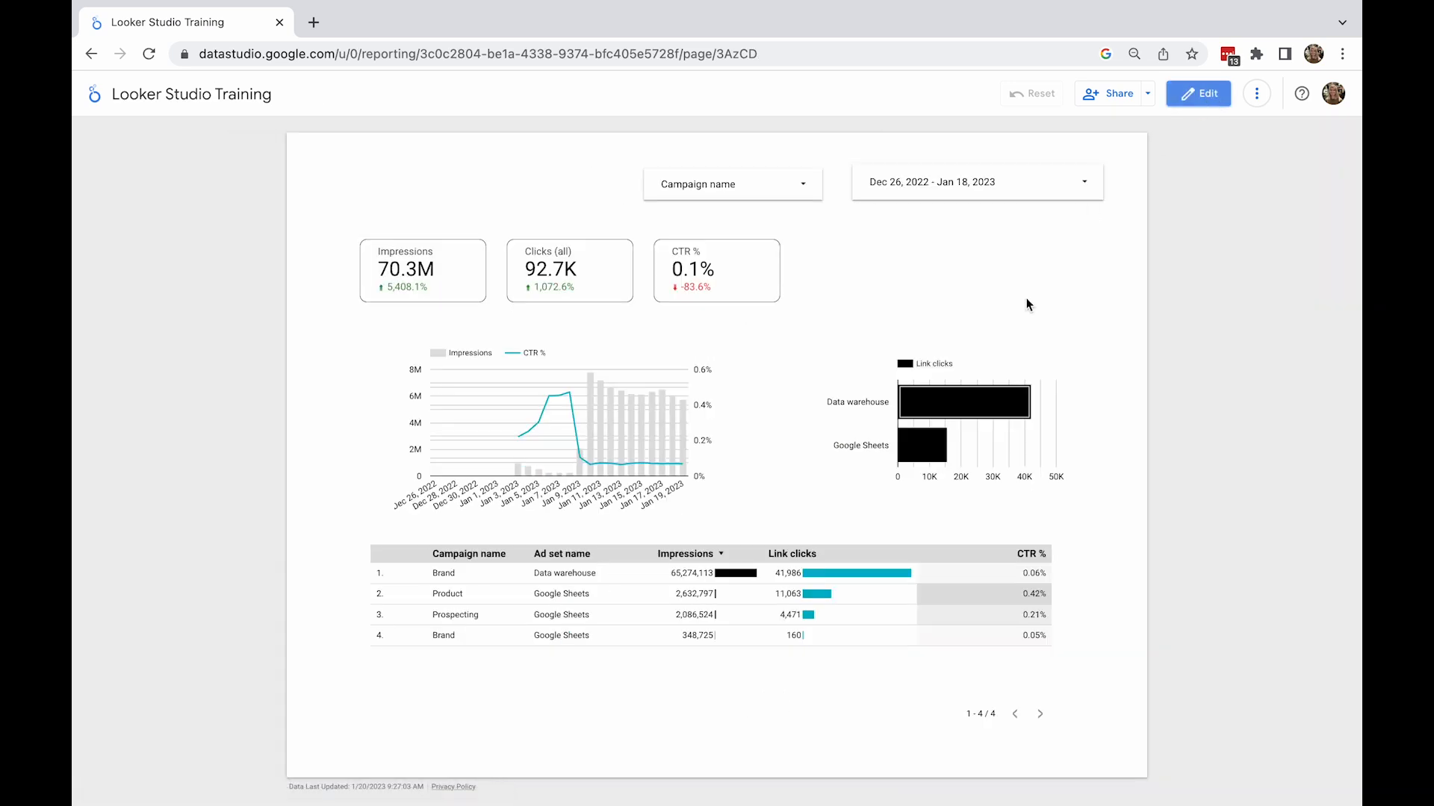
{"action": "left_click", "coordinate": [1204, 96]}
- Turn cross-filtering back on for the Link clicks bar chart and test it in view mode with the Data warehouse and Google Sheets bars
{"action": "left_click", "coordinate": [748, 379]}
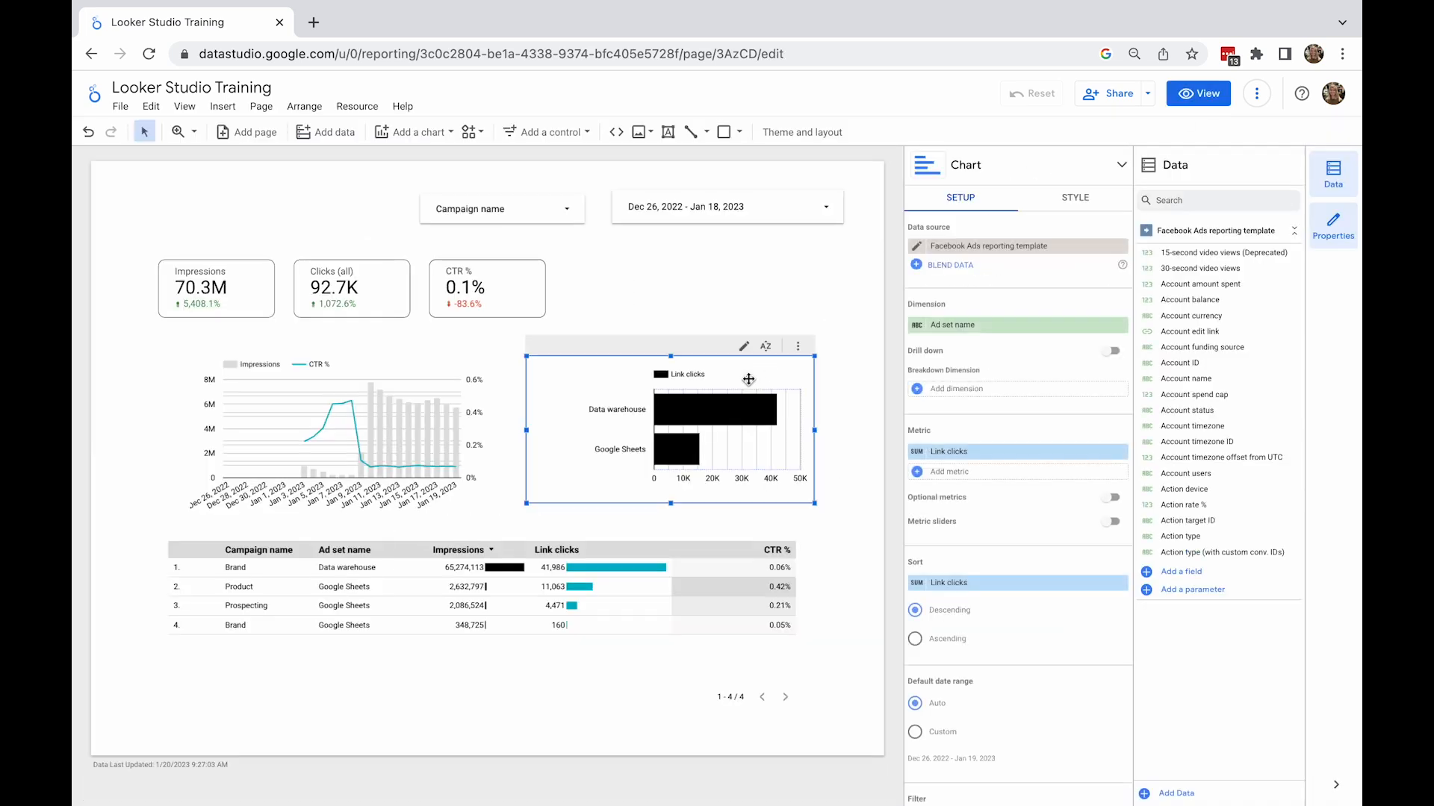
{"action": "scroll", "coordinate": [1033, 645], "scroll_direction": "down", "scroll_amount": 3}
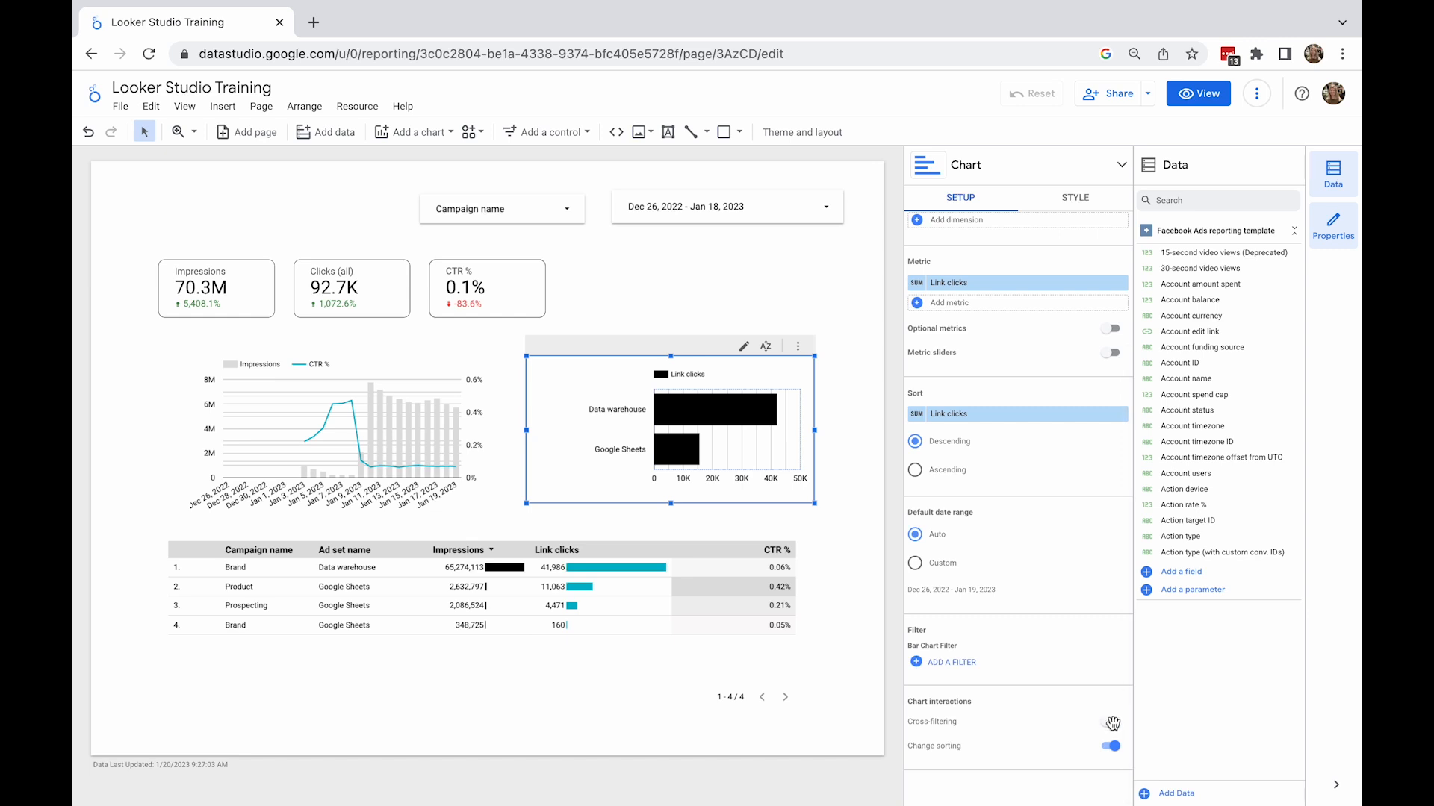
{"action": "left_click", "coordinate": [1196, 109]}
{"action": "left_click", "coordinate": [971, 404]}
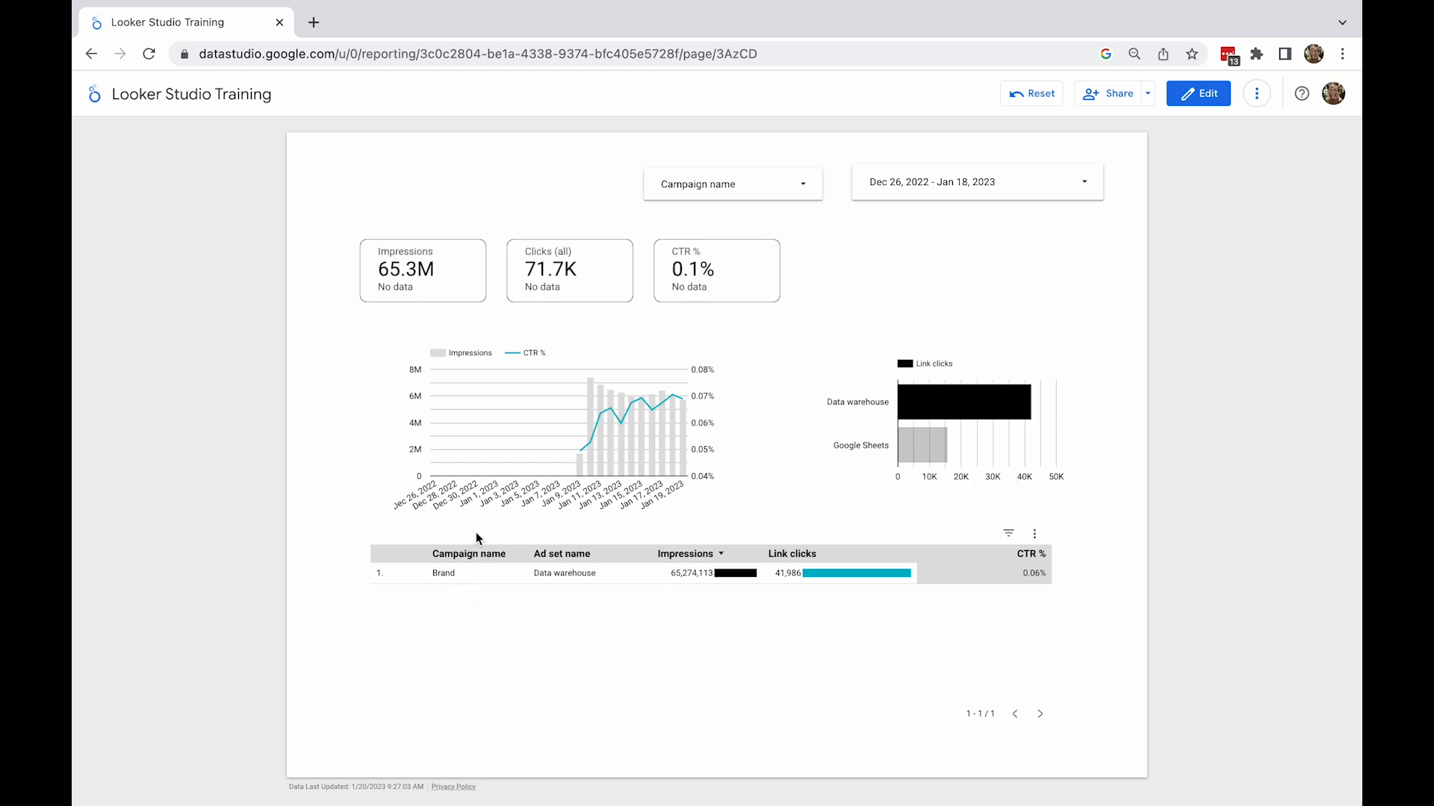
{"action": "left_click", "coordinate": [932, 443]}
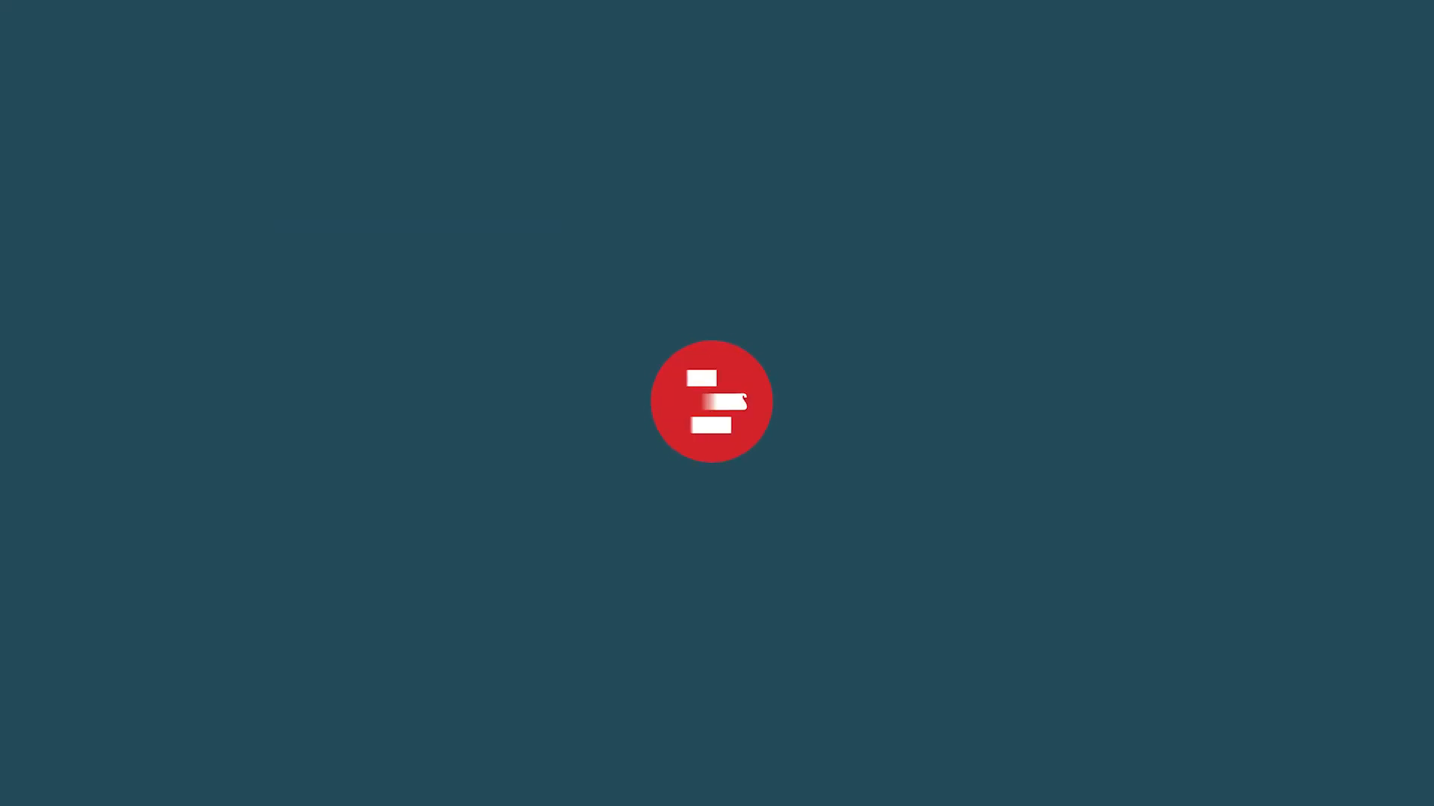
- Reset drill down on the Impressions and CTR % time series chart, ordering its dimensions as Date, Year Month and Year
{"action": "left_click", "coordinate": [381, 359]}
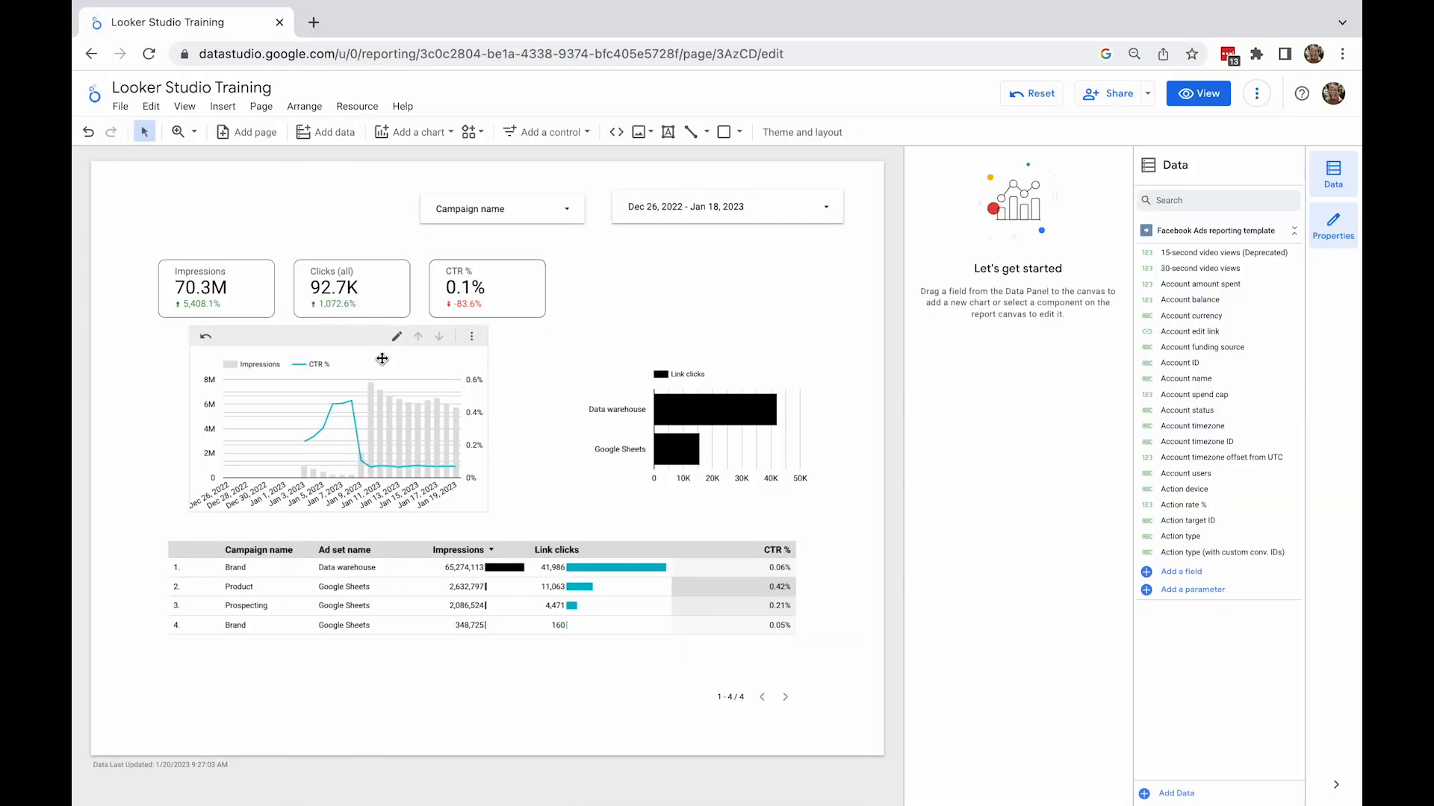
{"action": "left_click", "coordinate": [381, 359]}
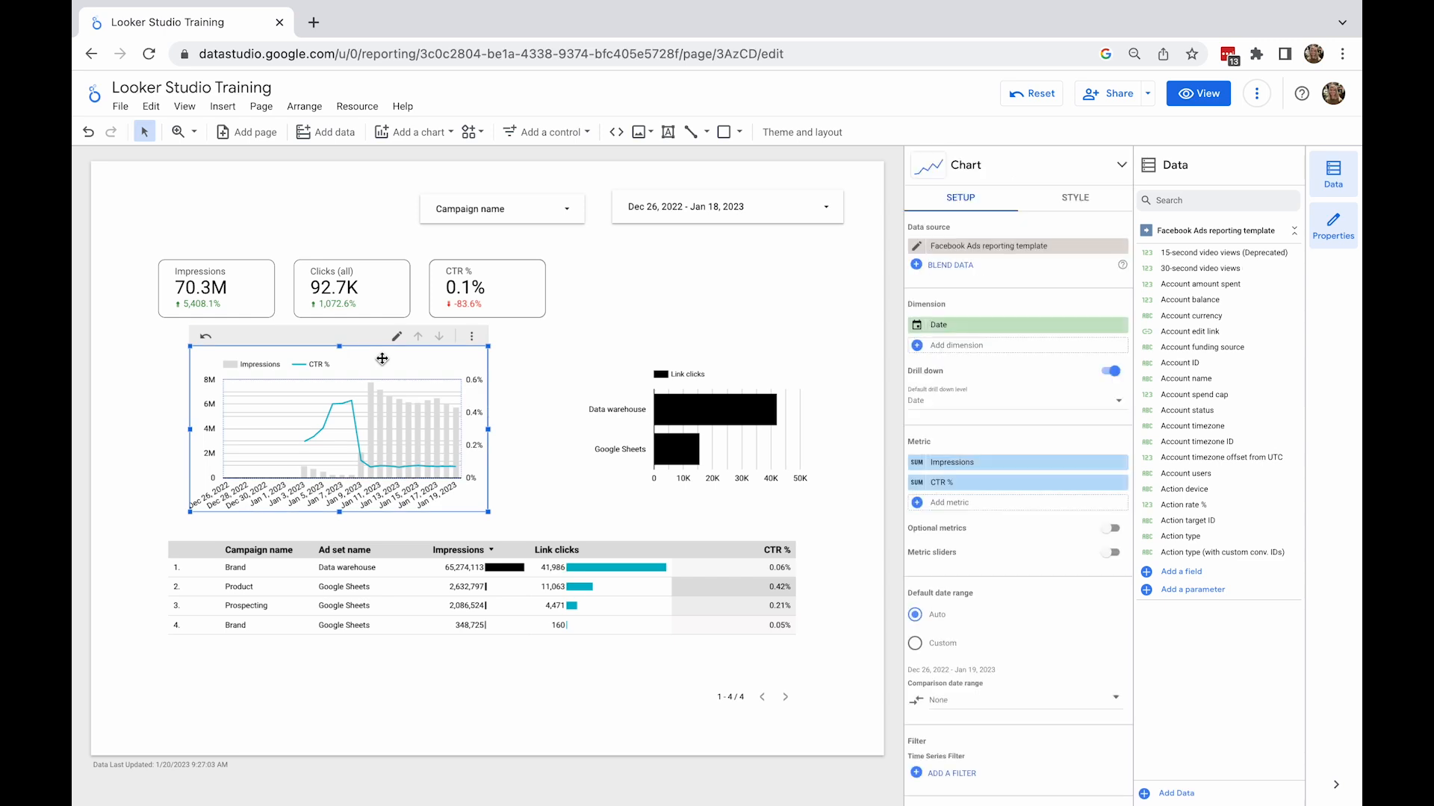
{"action": "left_click", "coordinate": [1107, 371]}
{"action": "left_click", "coordinate": [1109, 351]}
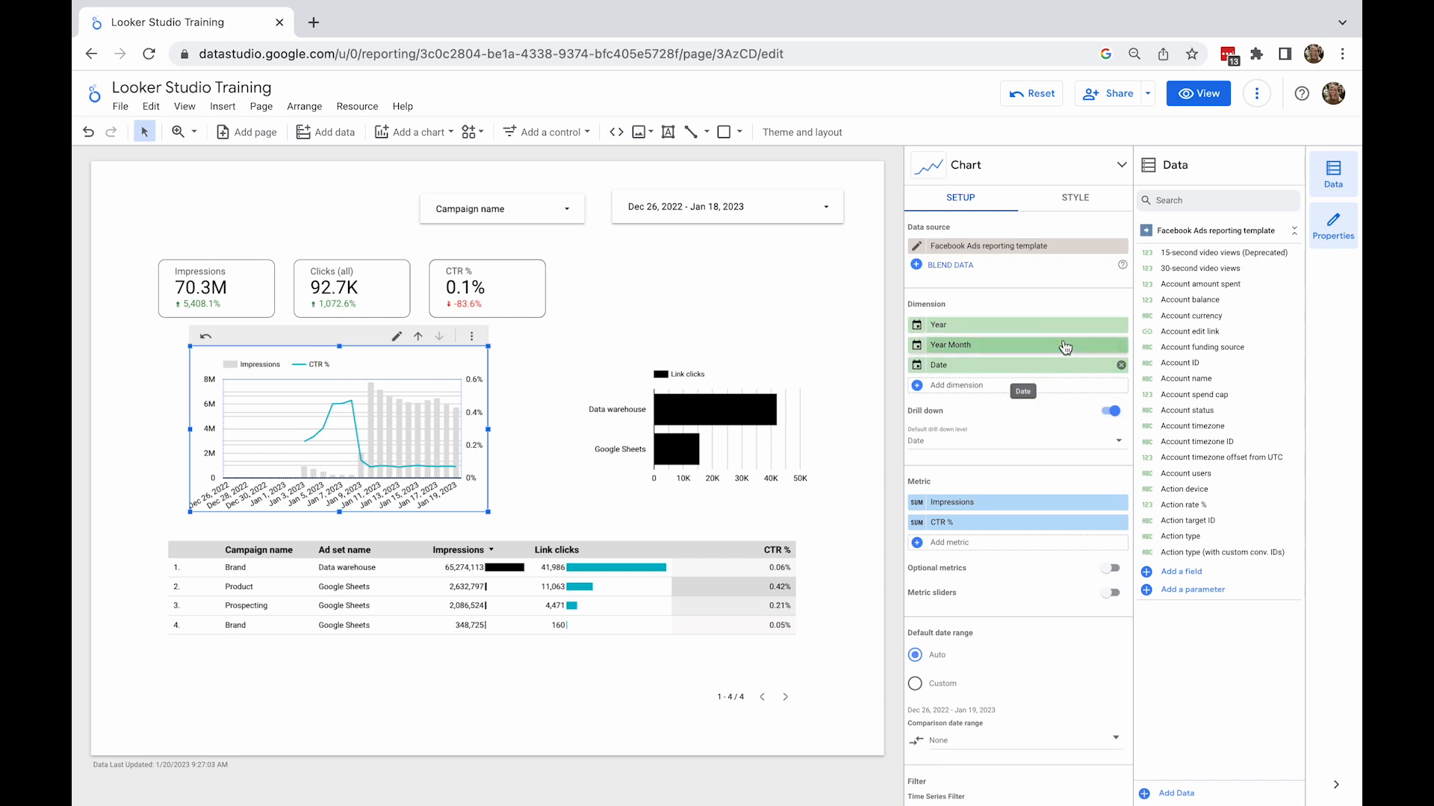
{"action": "left_click_drag", "start_coordinate": [1092, 362], "coordinate": [955, 342]}
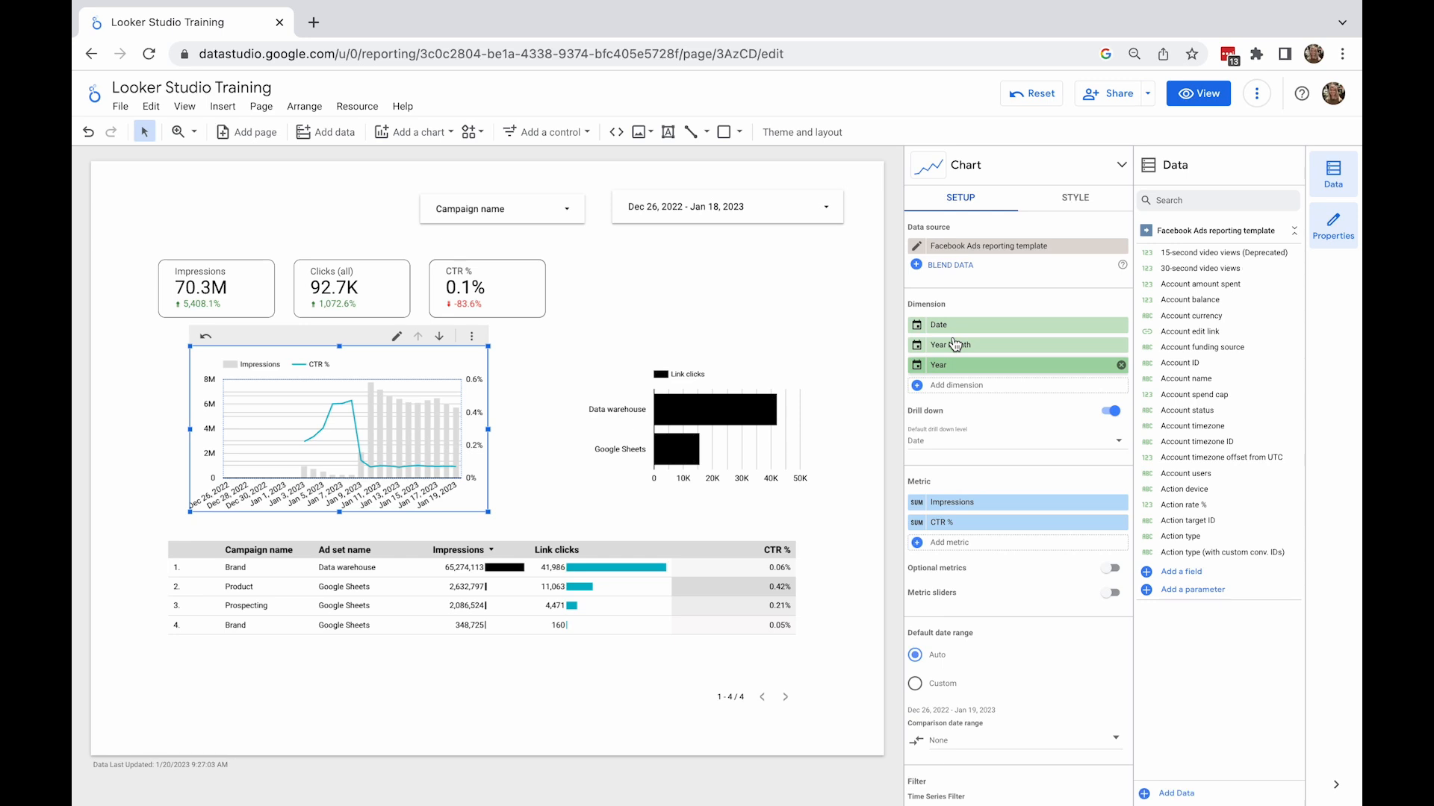
- Add Week (Mon-Sun) to the time series chart's dimensions between Date and Year Month, keeping Date as the default drill down level
{"action": "left_click", "coordinate": [953, 384]}
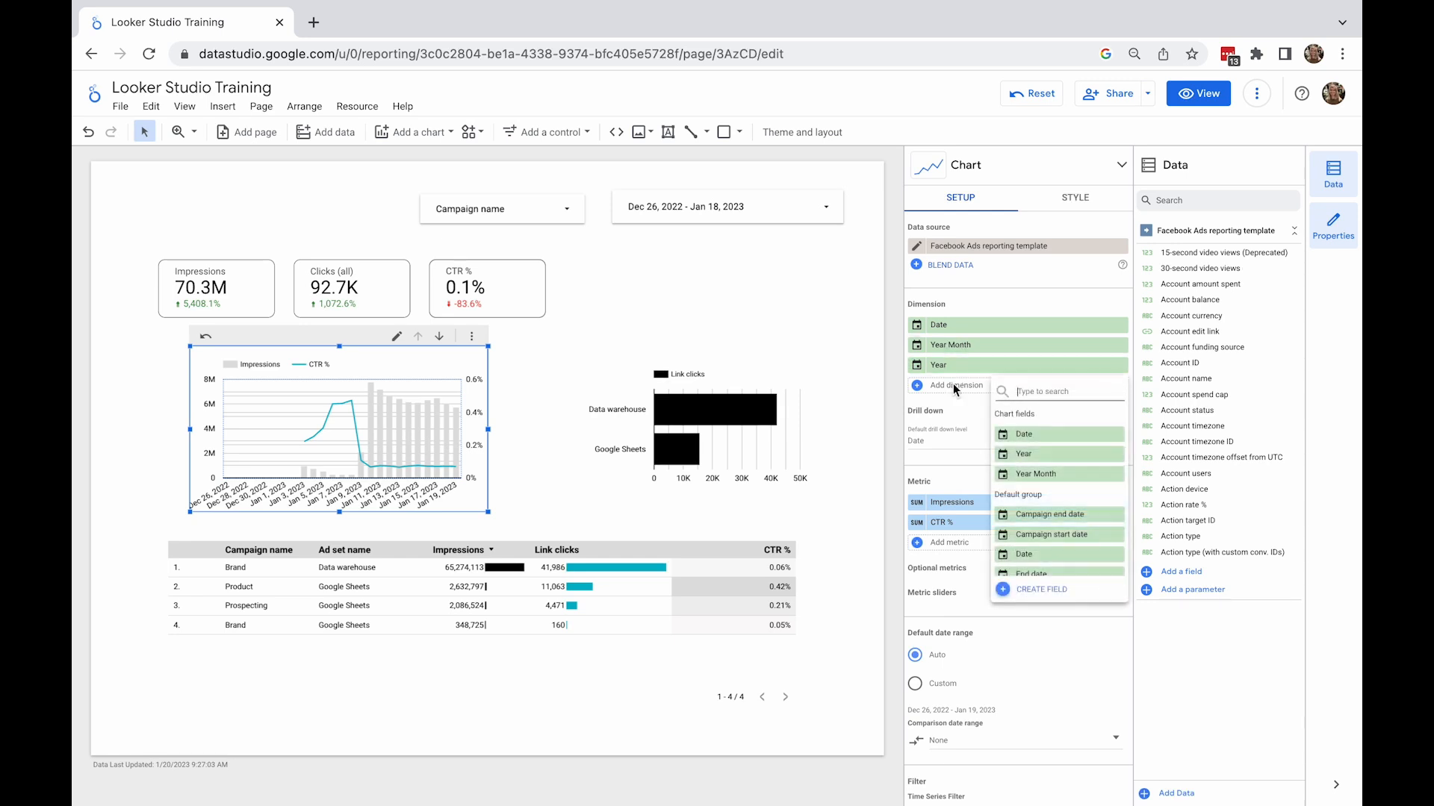
{"action": "type", "text": "week"}
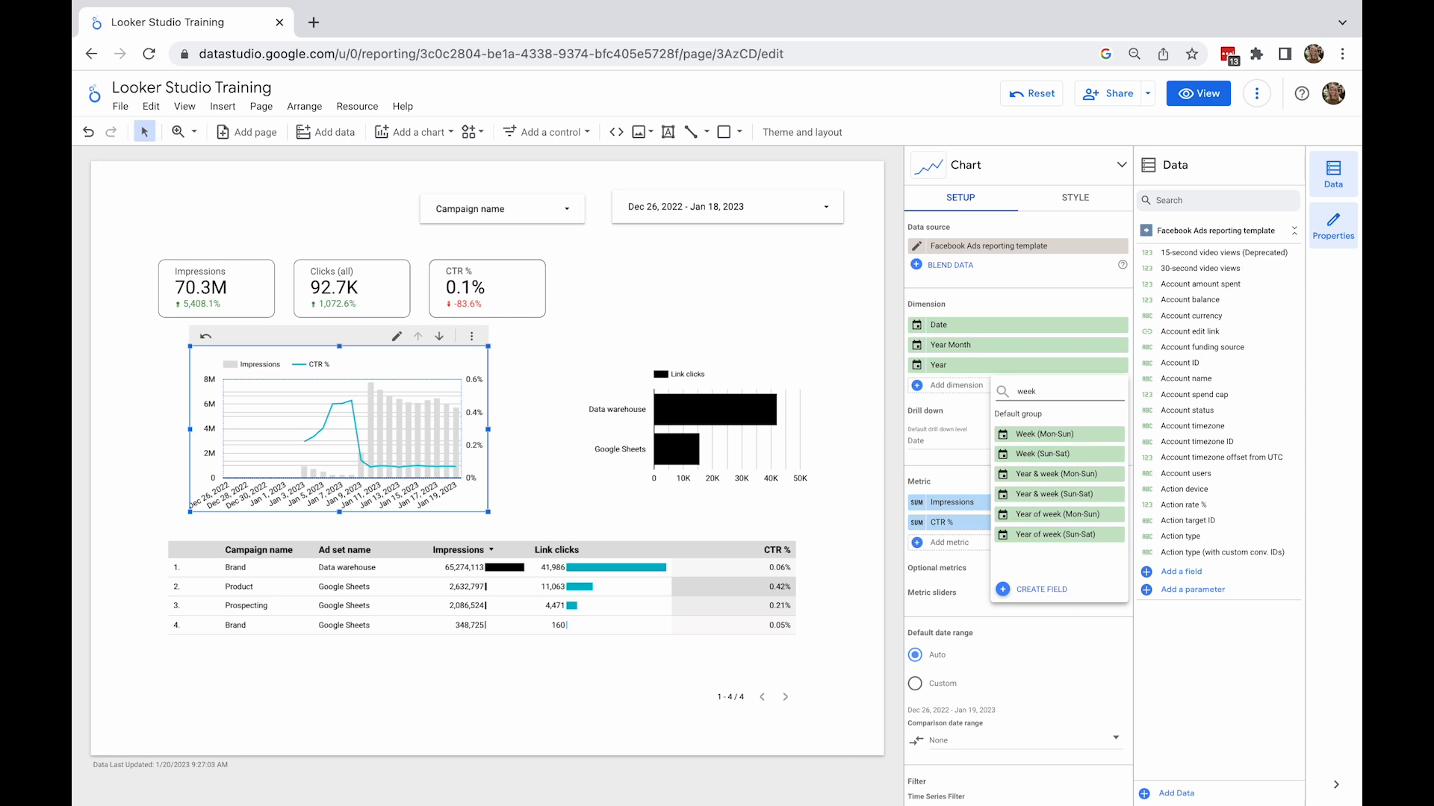
{"action": "left_click", "coordinate": [1028, 431]}
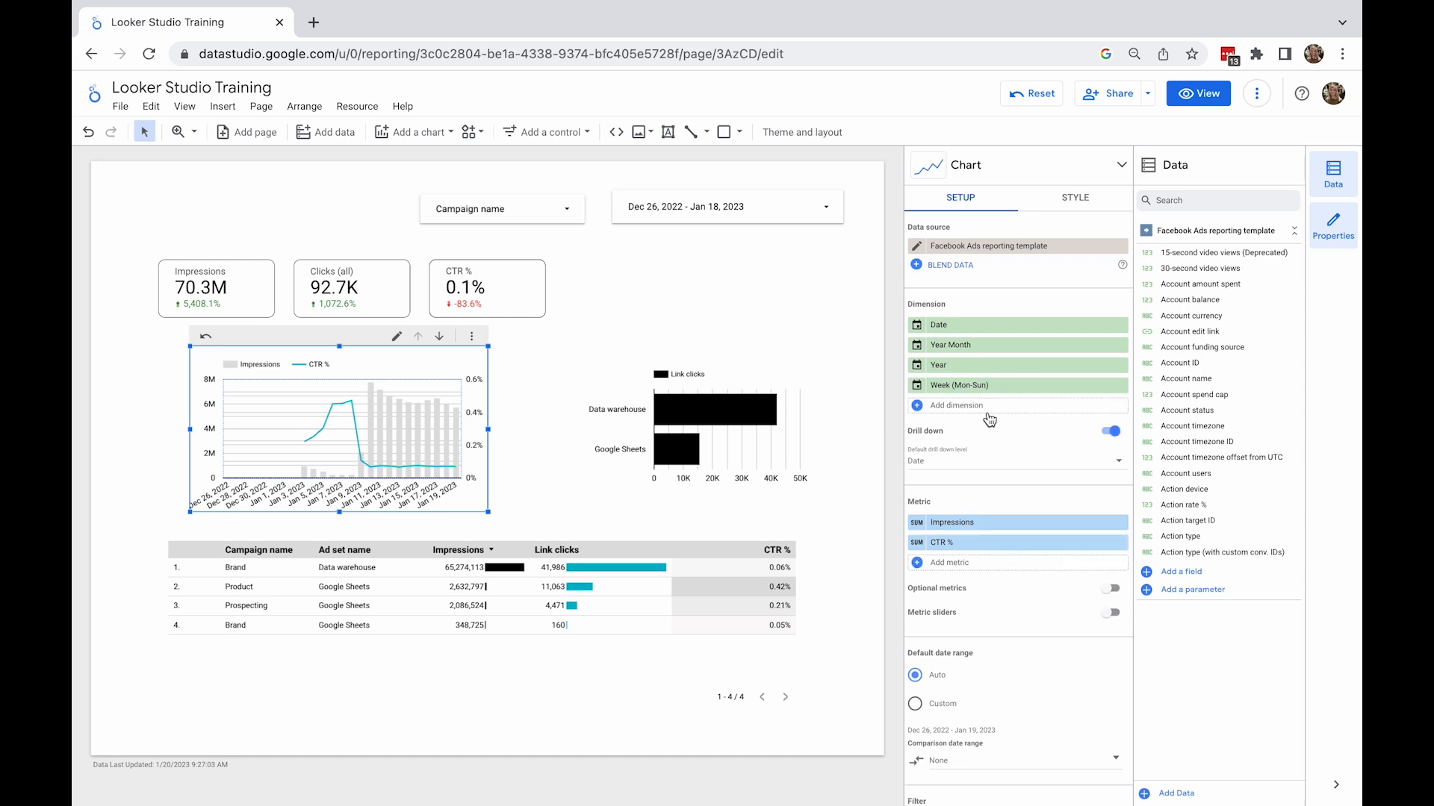
{"action": "left_click_drag", "start_coordinate": [980, 393], "coordinate": [980, 361]}
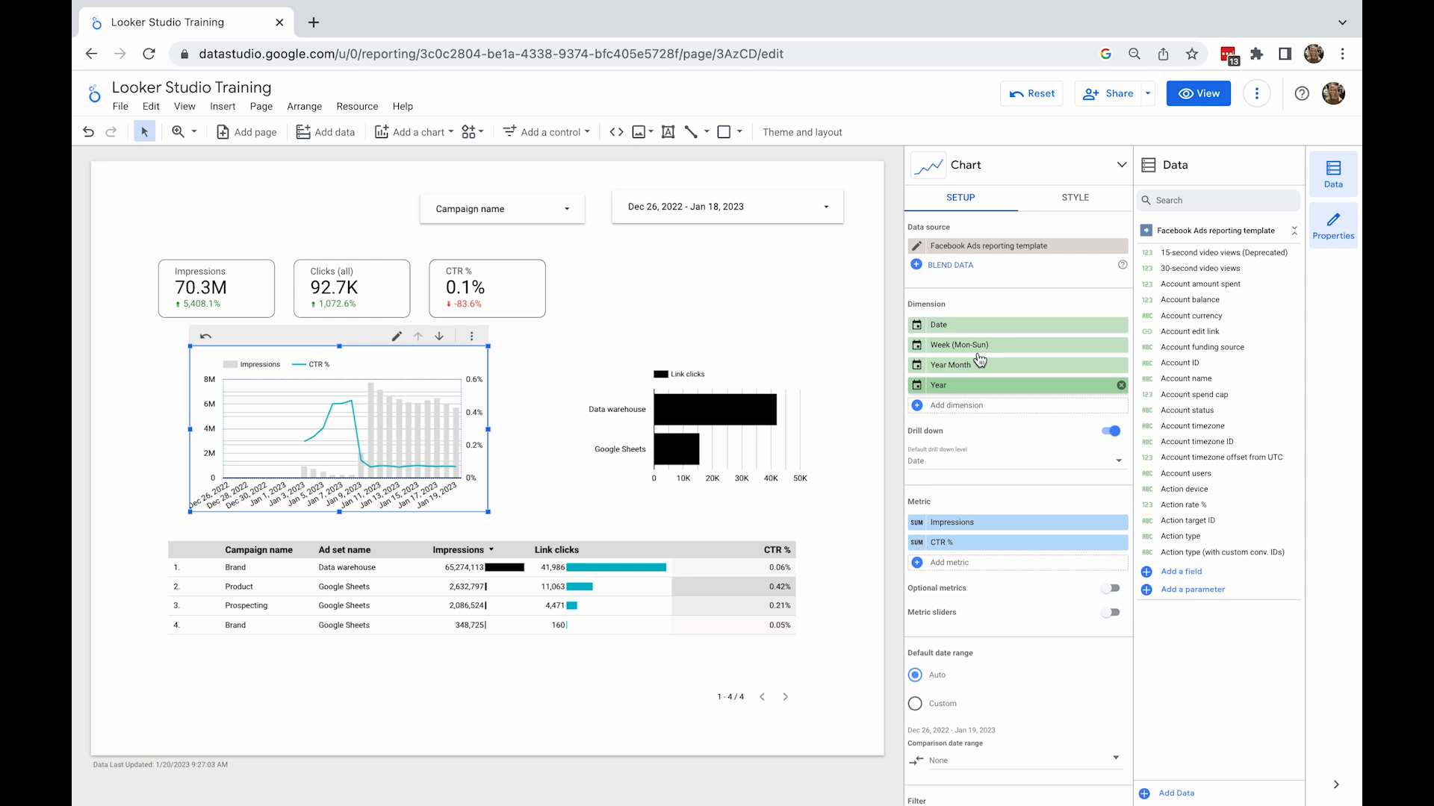
{"action": "left_click", "coordinate": [977, 459]}
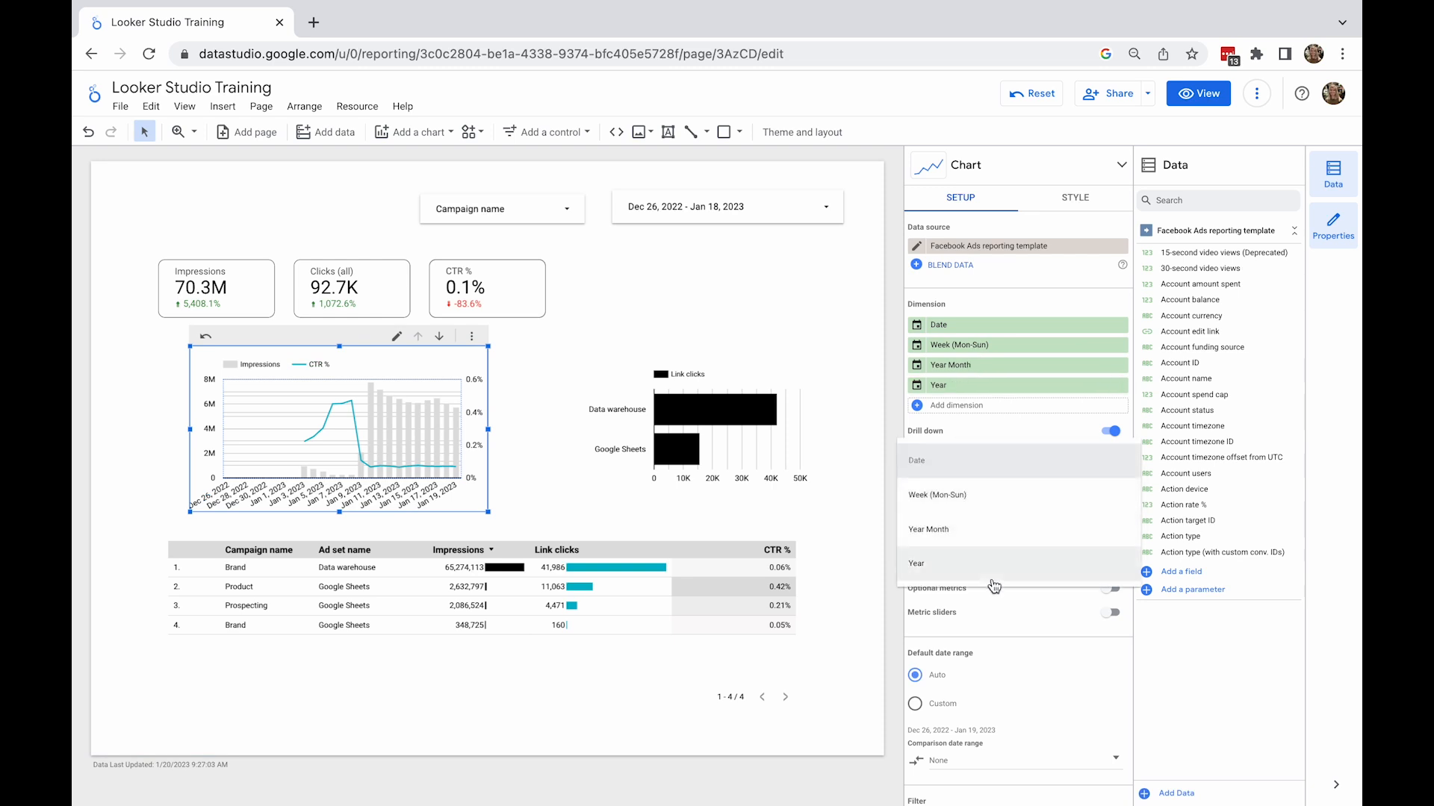
{"action": "left_click", "coordinate": [976, 432]}
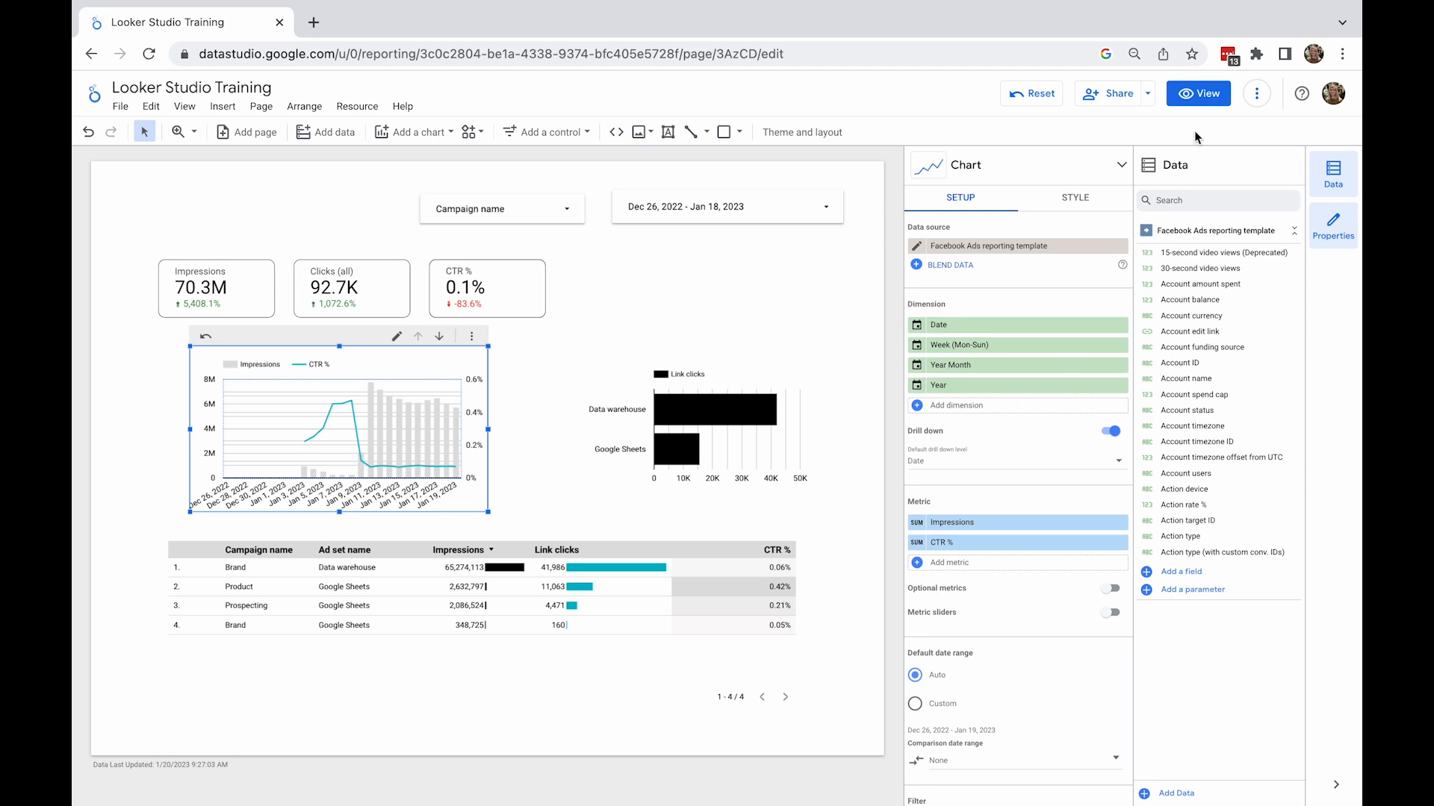
- Test the time series chart in view mode by drilling from Date through week and month to year and back, and return to editing
{"action": "left_click", "coordinate": [1199, 96]}
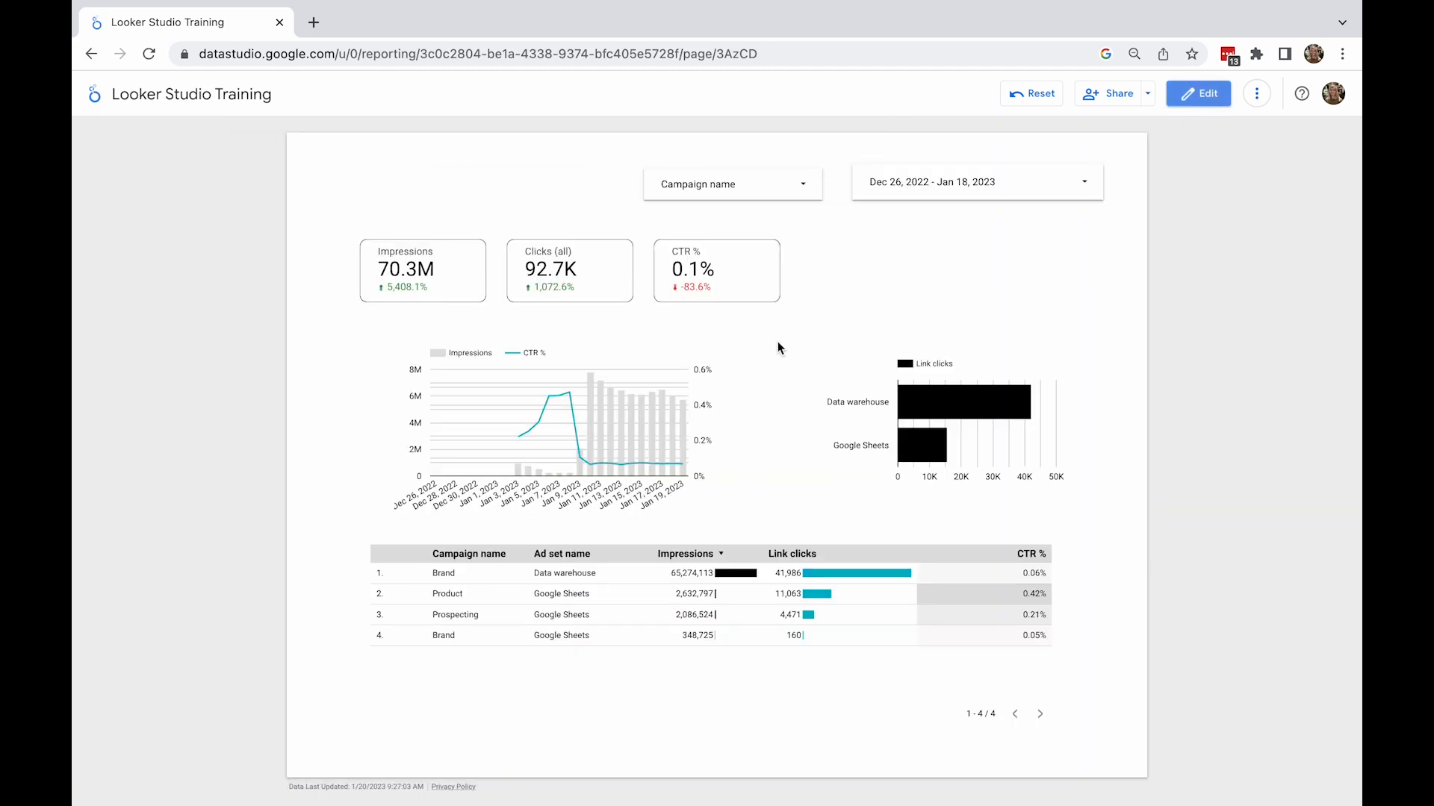
{"action": "mouse_move", "coordinate": [673, 339]}
{"action": "left_click", "coordinate": [666, 323]}
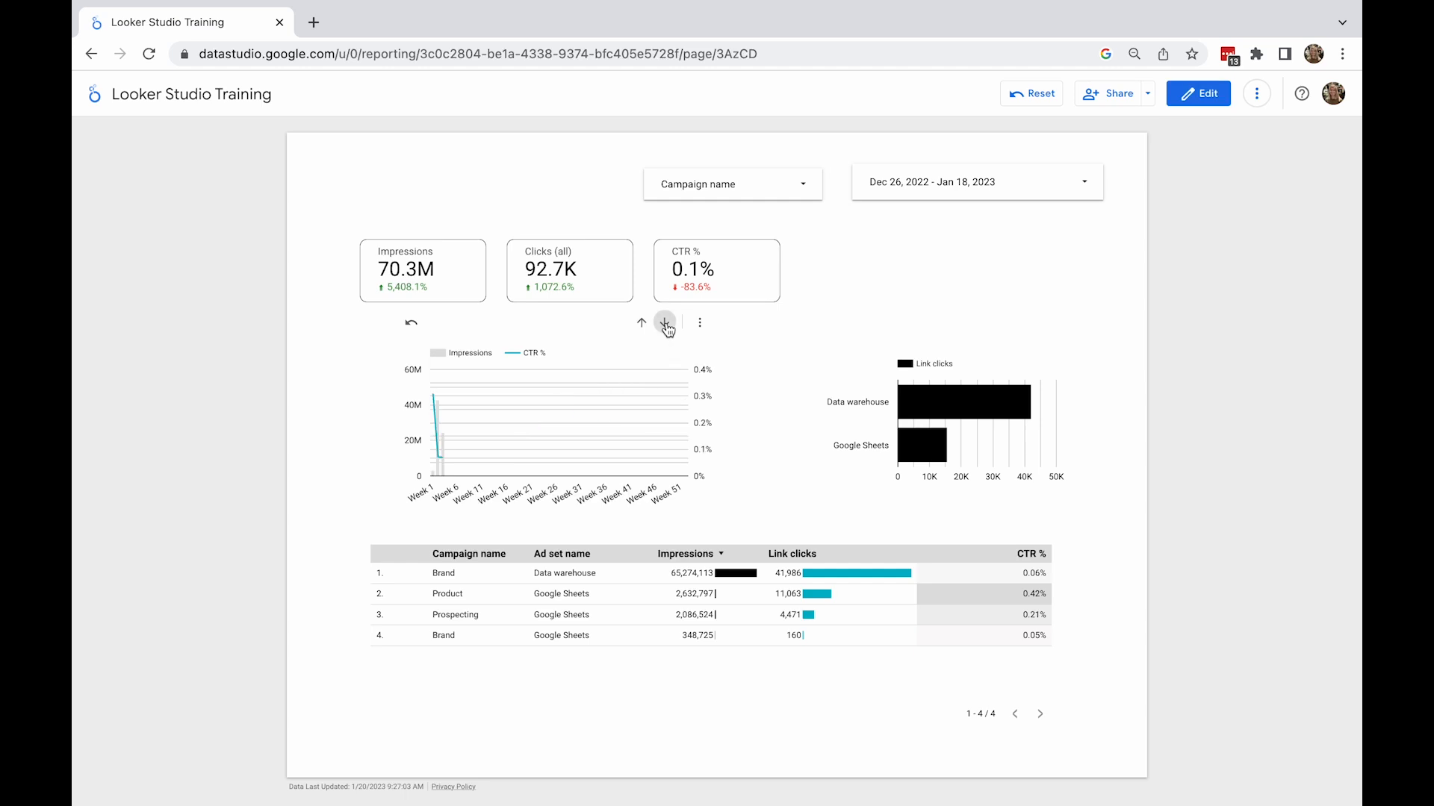
{"action": "left_click", "coordinate": [665, 324]}
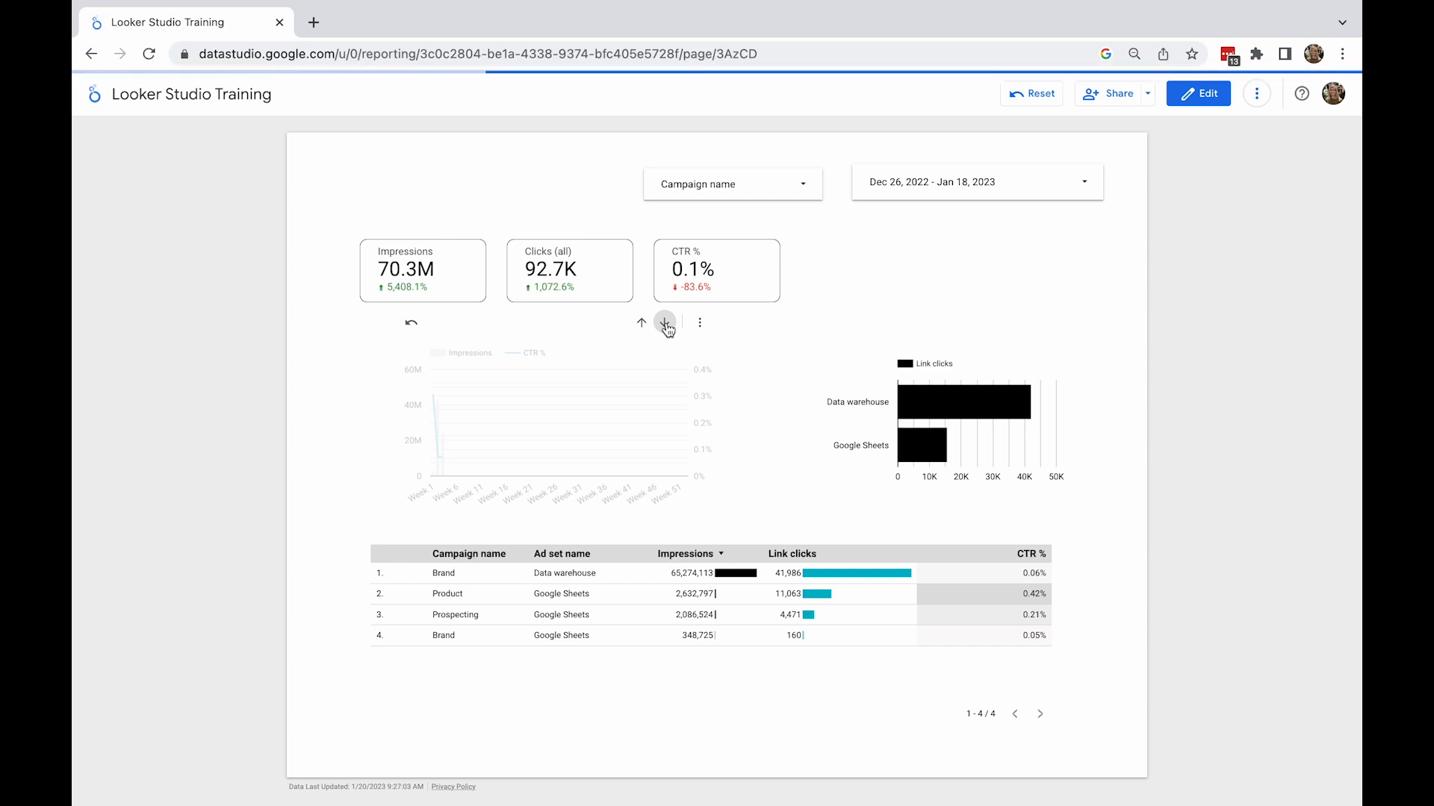
{"action": "left_click", "coordinate": [666, 322]}
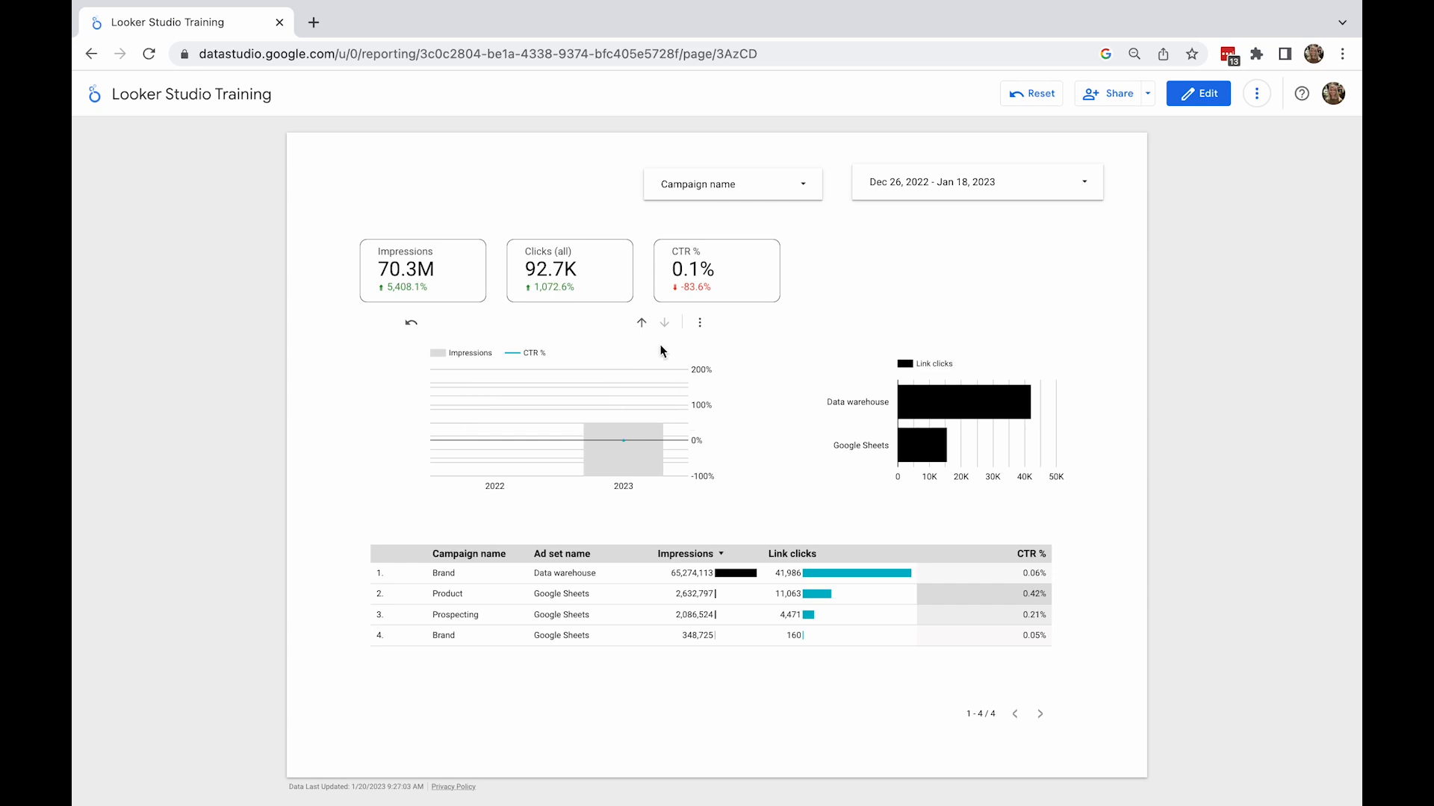
{"action": "left_click", "coordinate": [642, 325]}
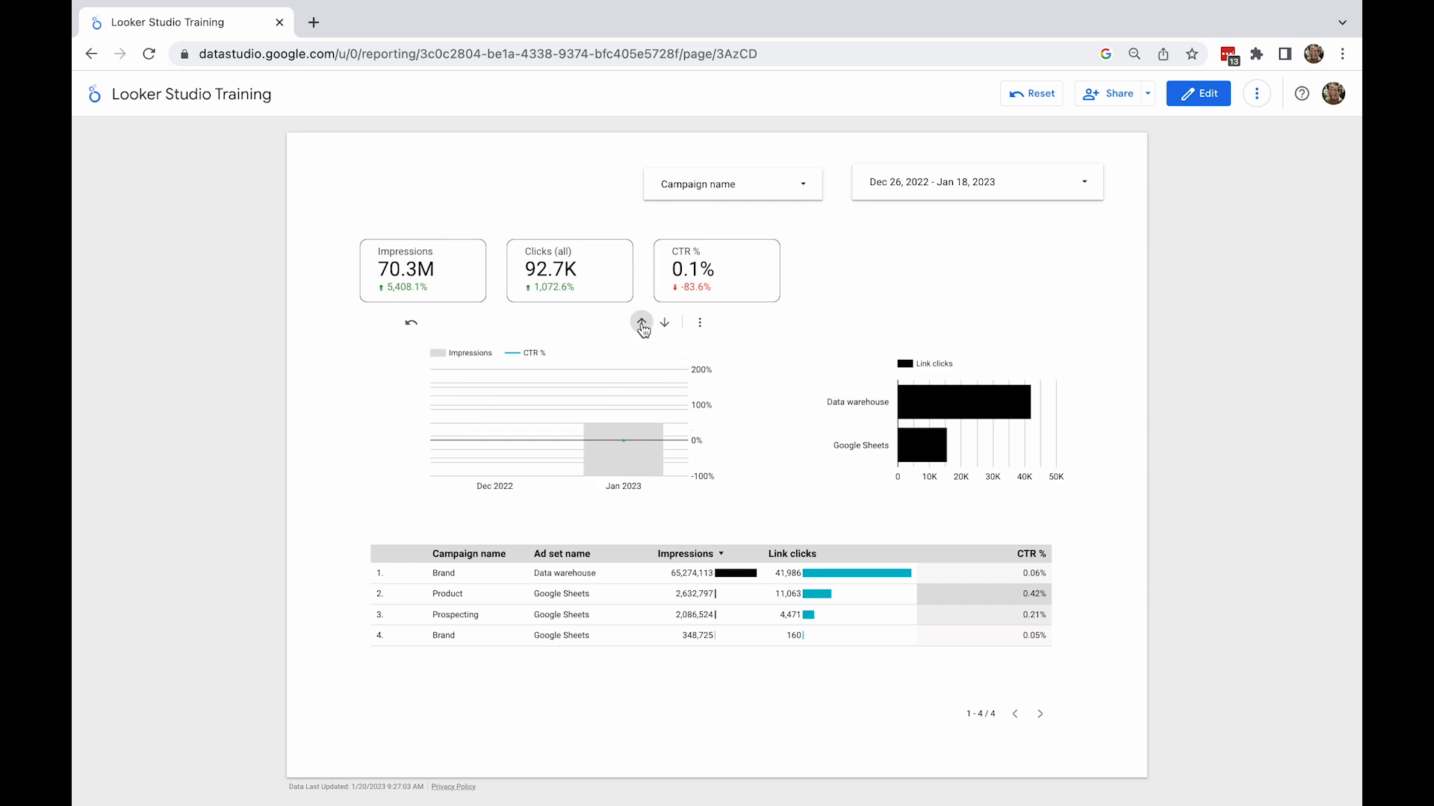
{"action": "left_click", "coordinate": [643, 325]}
{"action": "left_click", "coordinate": [643, 325]}
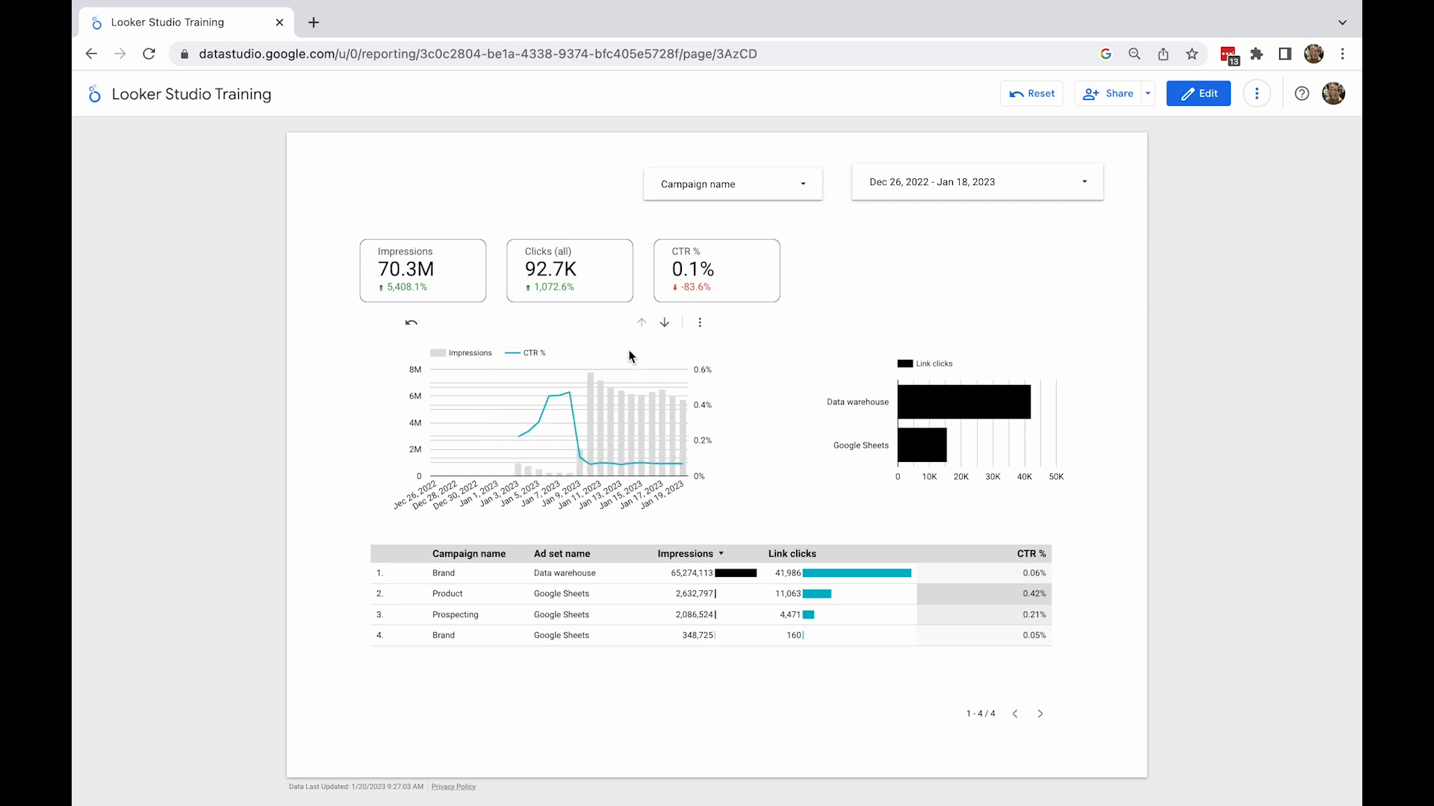
{"action": "left_click", "coordinate": [1182, 104]}
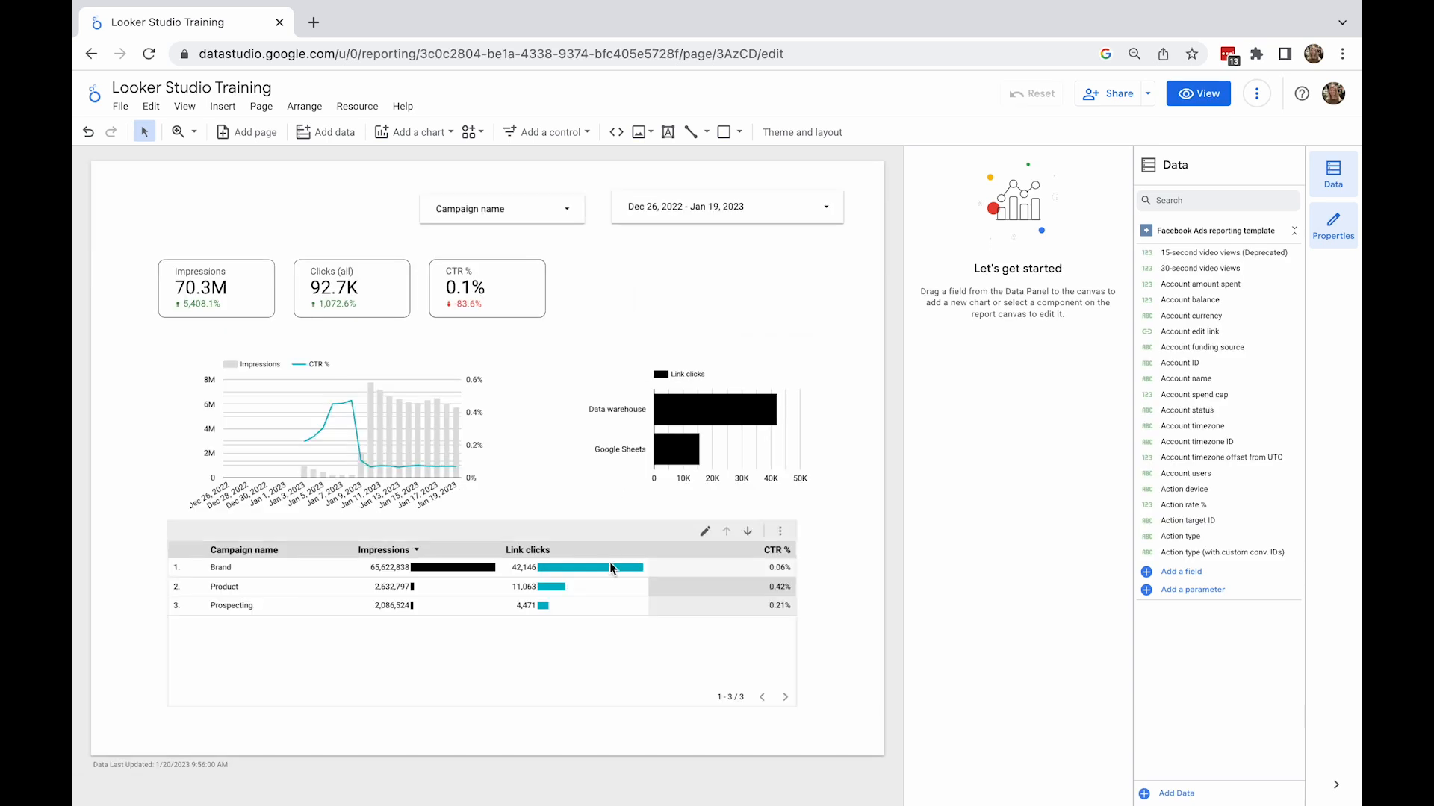
- Examine the campaign table's default drill down options, and test drilling from Campaign name to Ad set name and back in view mode
{"action": "left_click", "coordinate": [600, 635]}
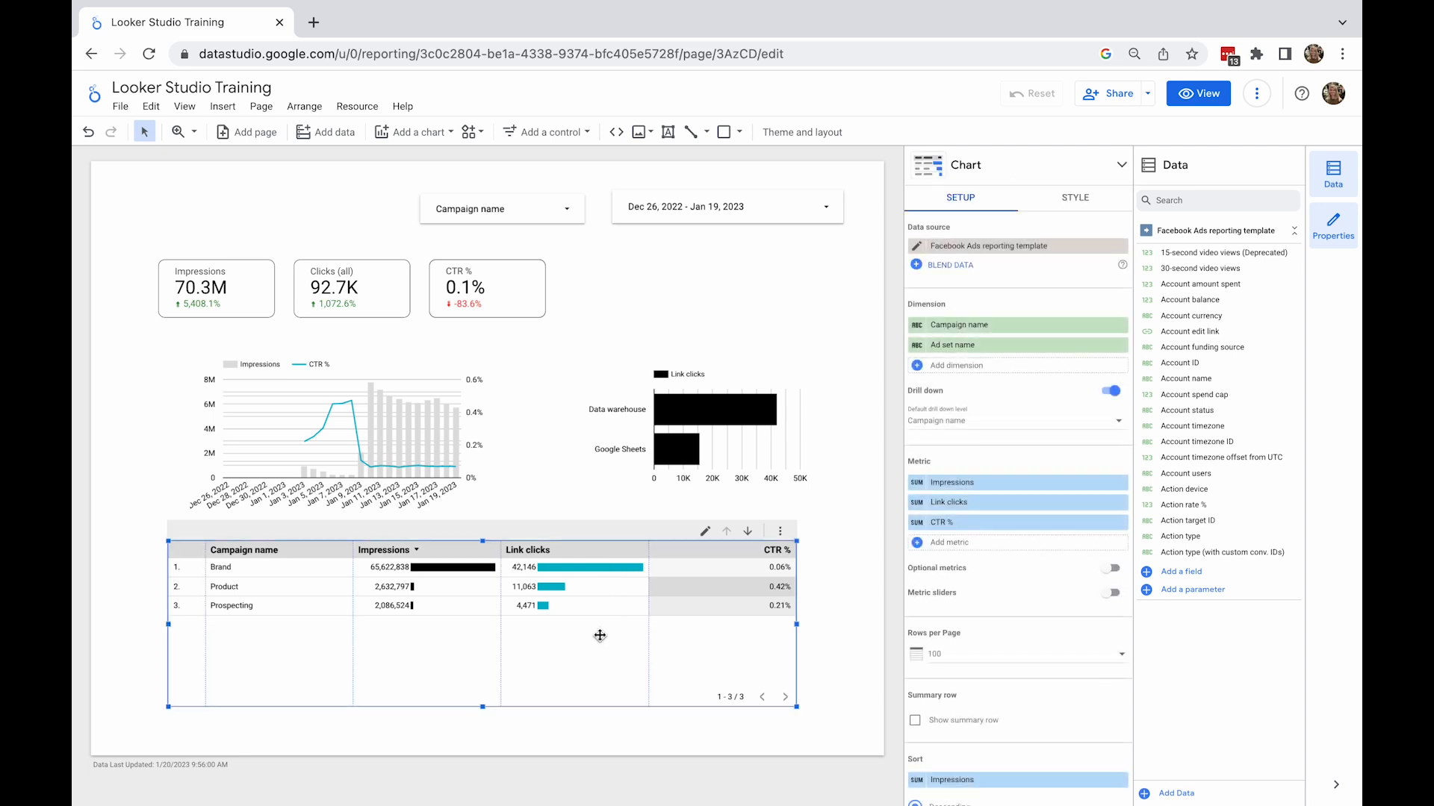
{"action": "left_click", "coordinate": [1068, 423]}
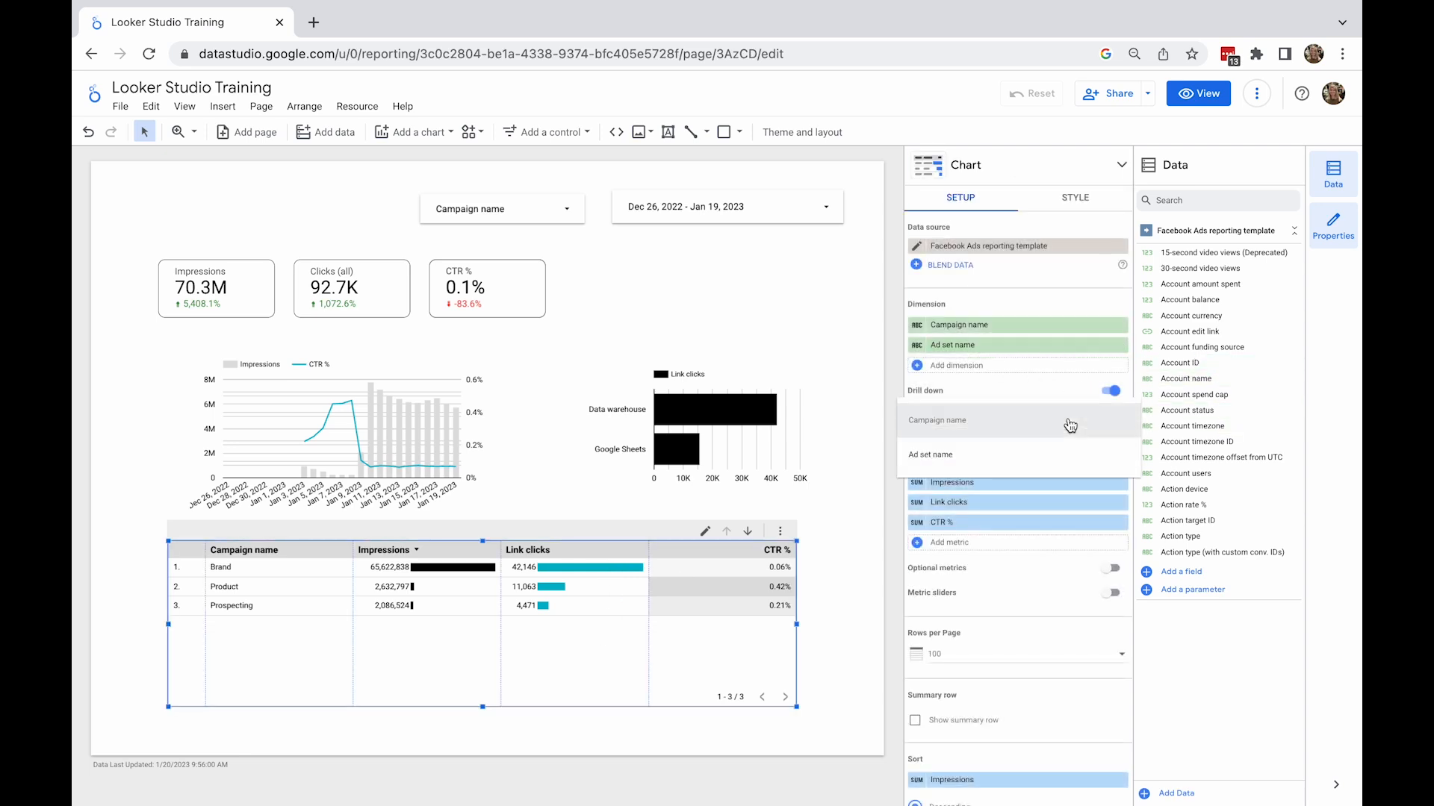
{"action": "left_click", "coordinate": [1043, 384]}
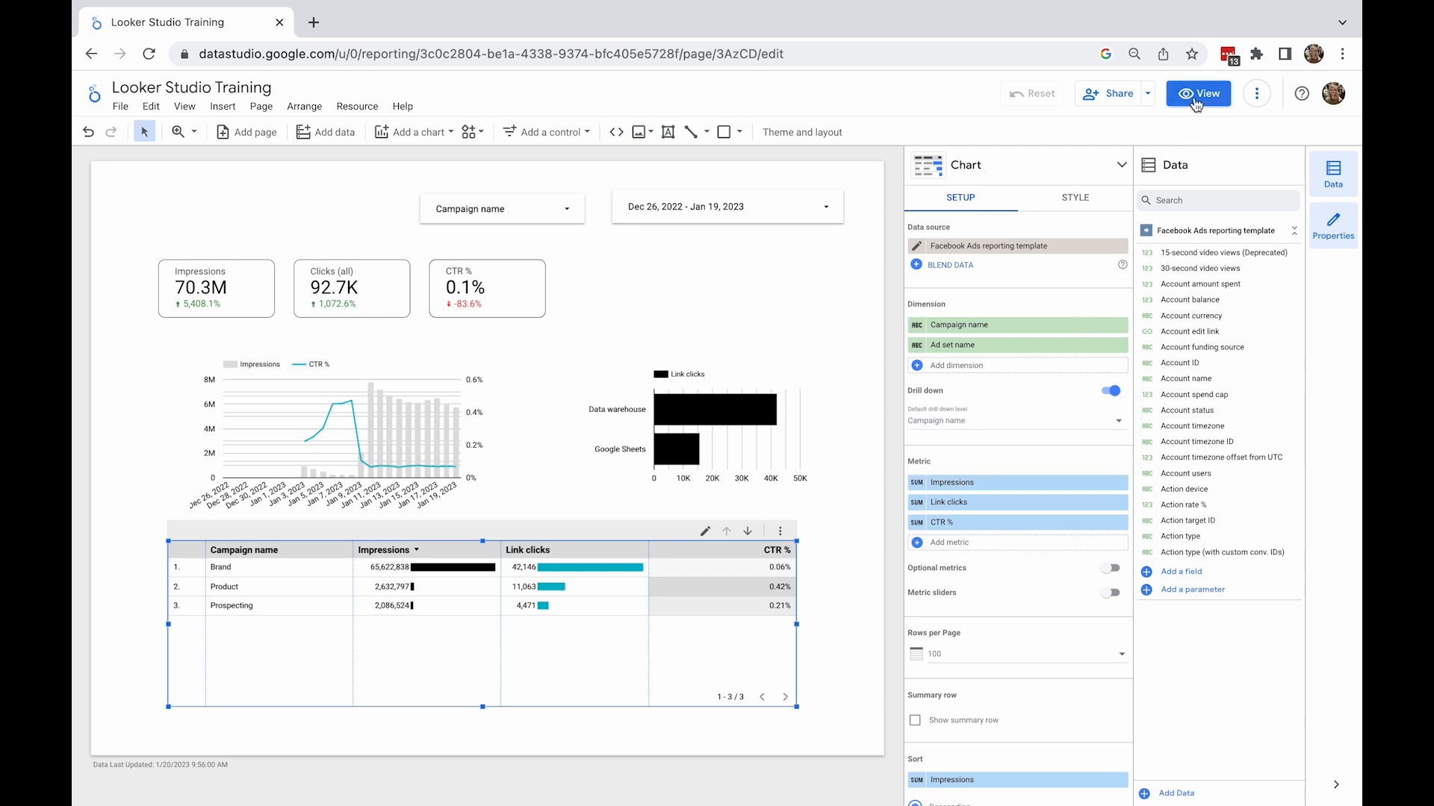
{"action": "left_click", "coordinate": [1195, 96]}
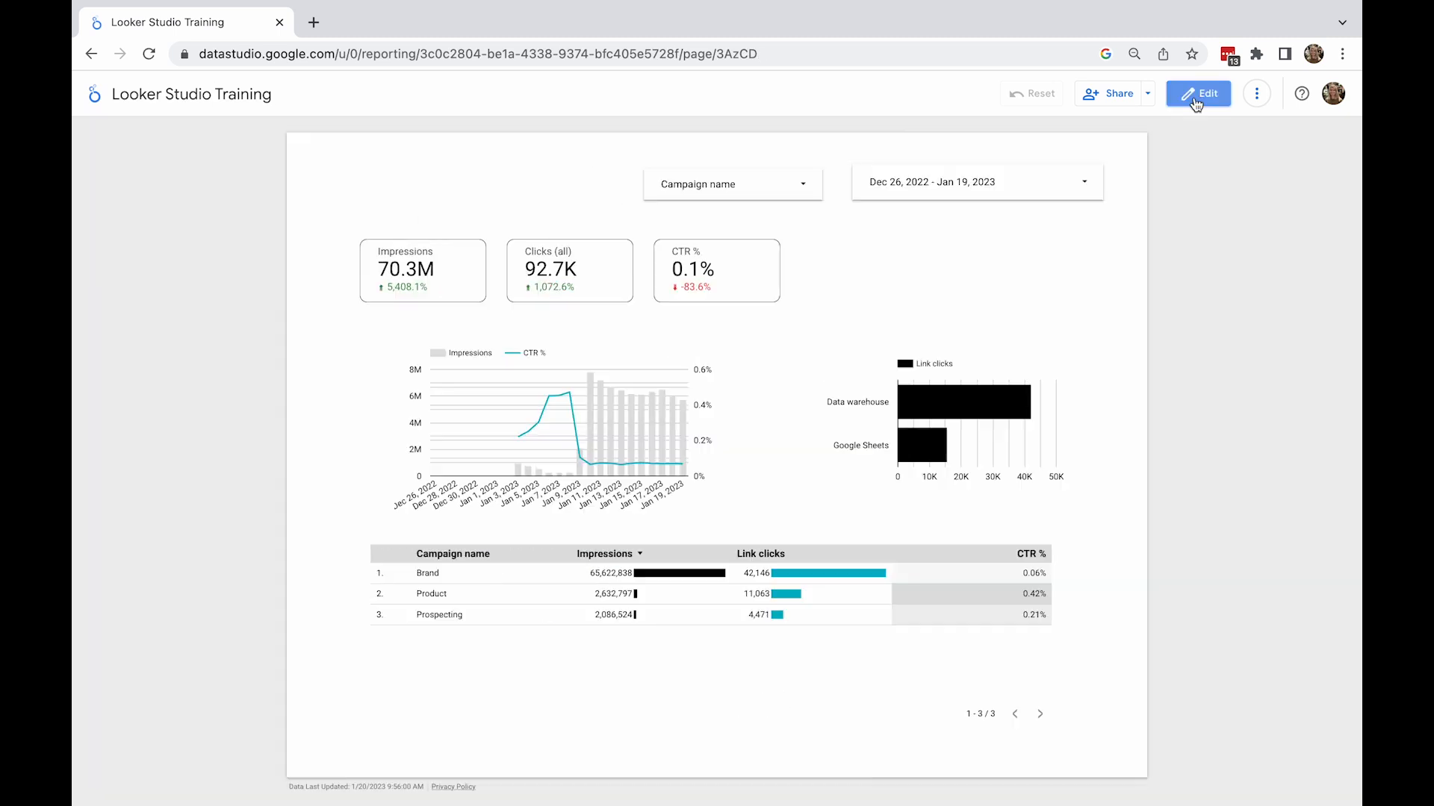
{"action": "left_click", "coordinate": [999, 536]}
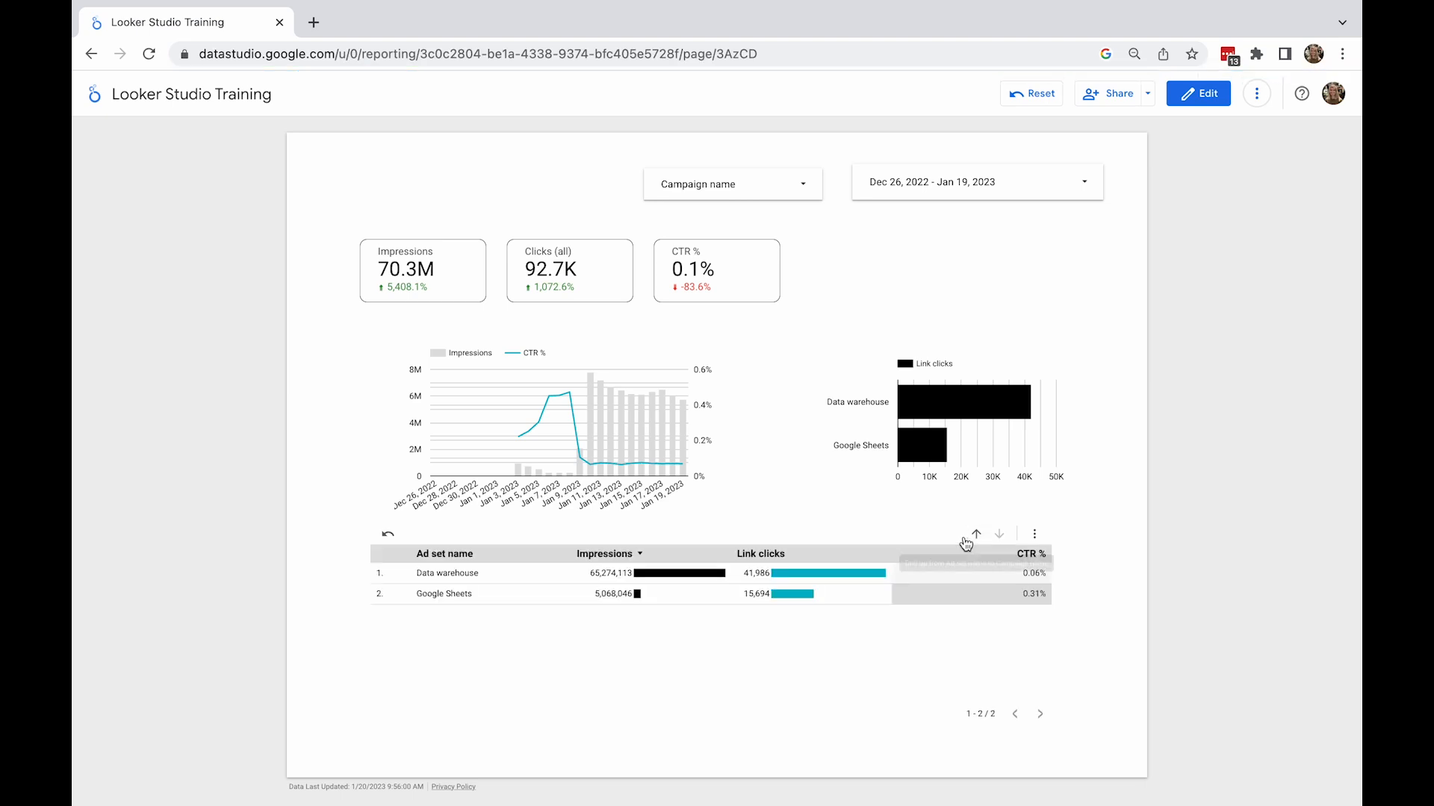
{"action": "left_click", "coordinate": [975, 535]}
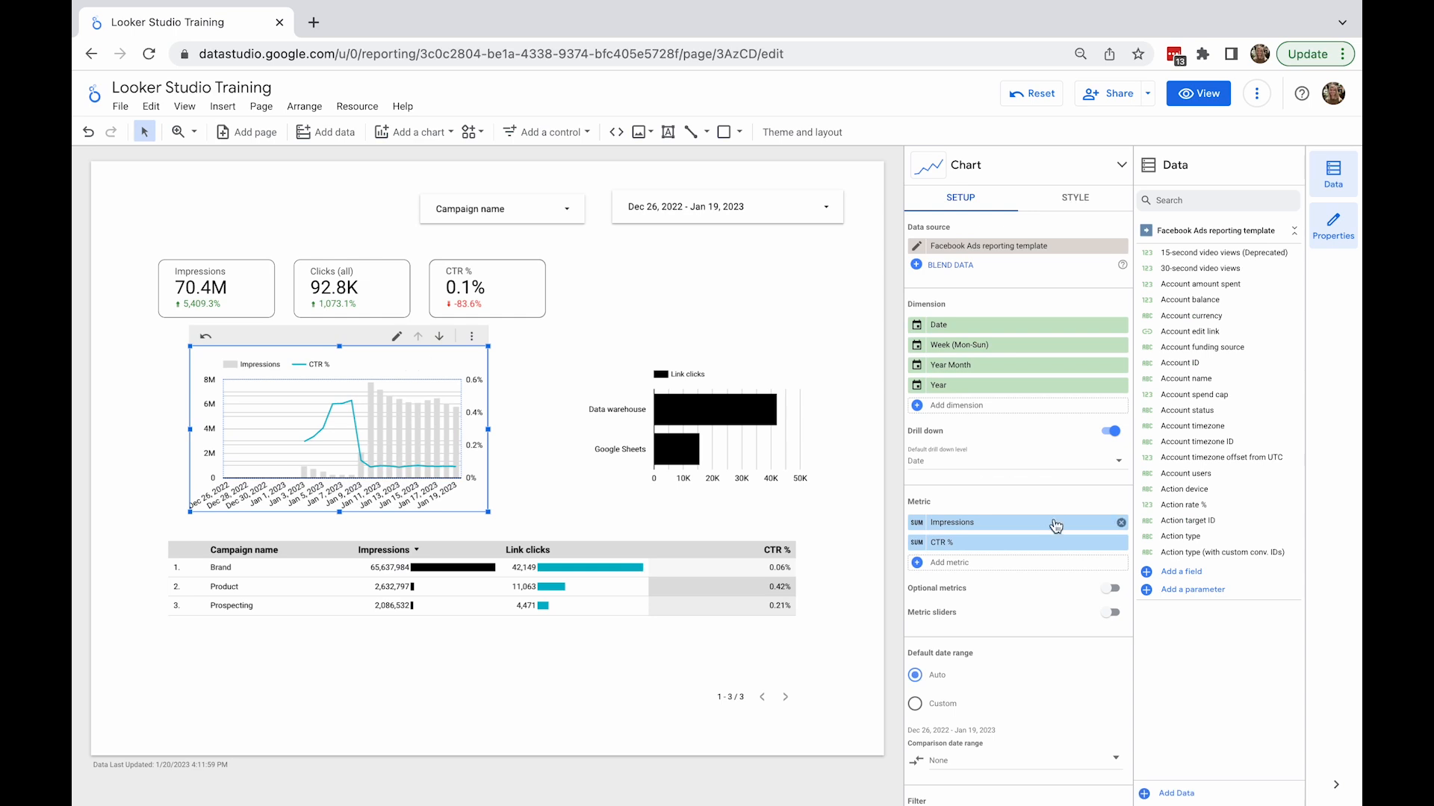
- Enable optional metrics on the time series chart, moving CTR % into them and adding Link clicks
{"action": "left_click", "coordinate": [1111, 587]}
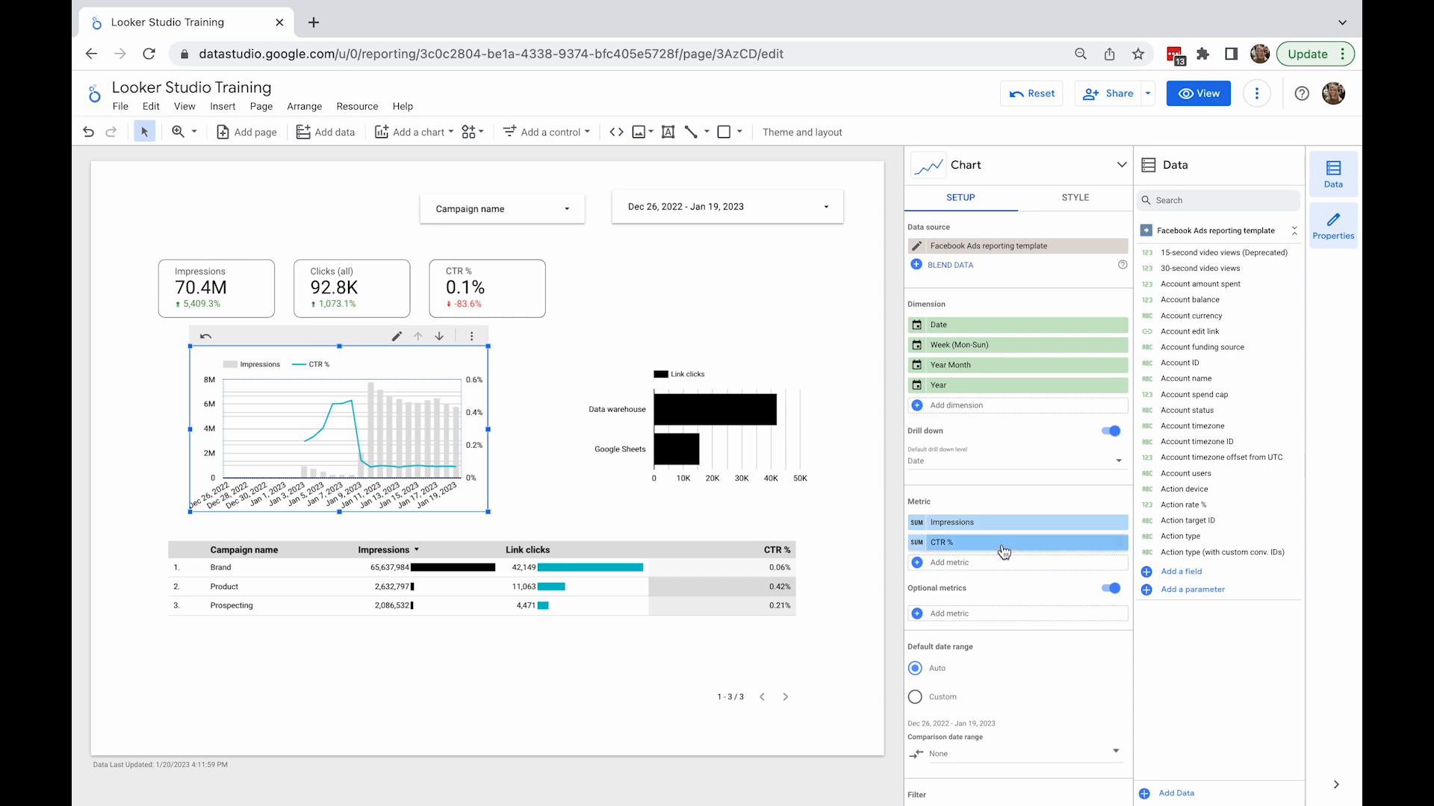
{"action": "left_click_drag", "start_coordinate": [1000, 547], "coordinate": [999, 590]}
{"action": "left_click", "coordinate": [989, 654]}
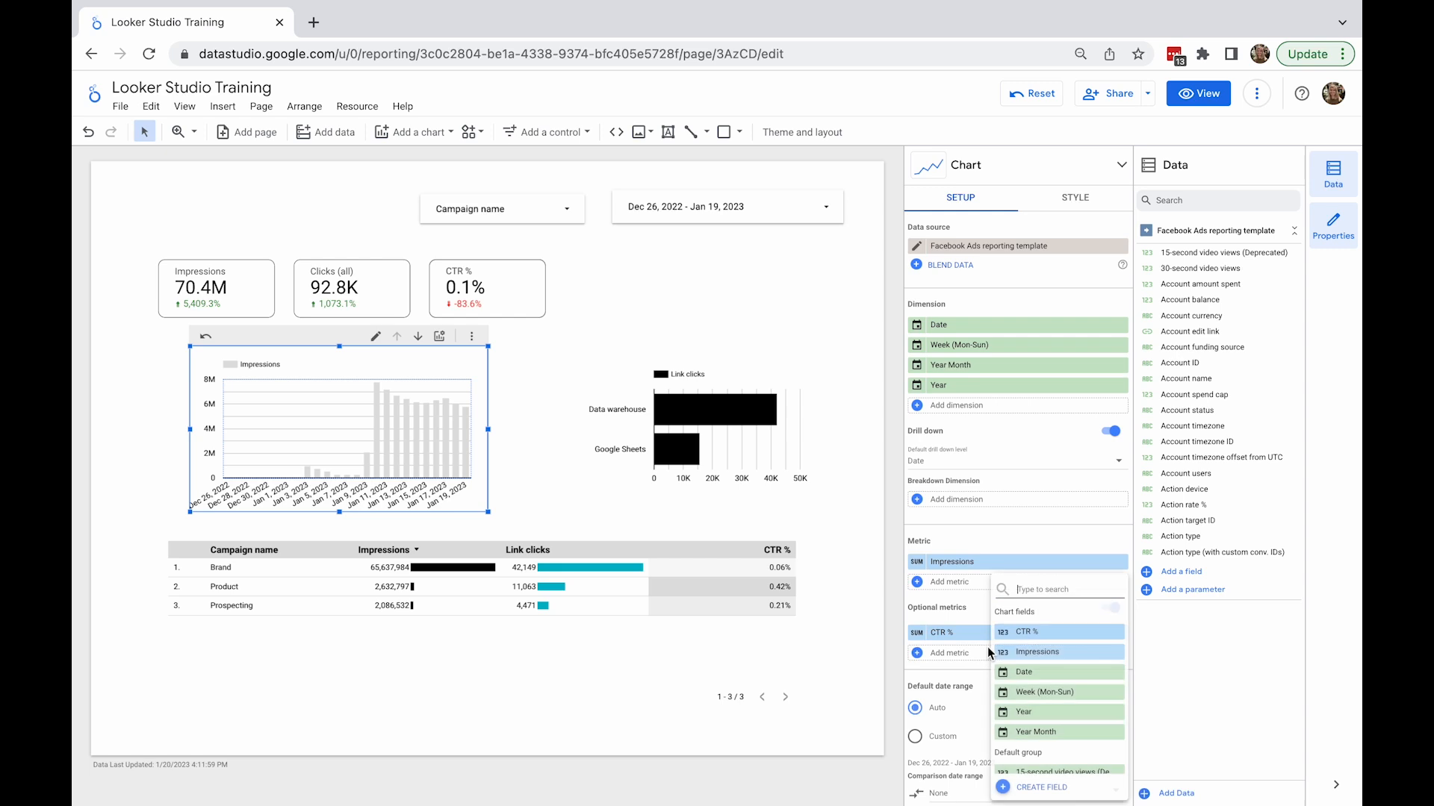
{"action": "type", "text": "link clicks"}
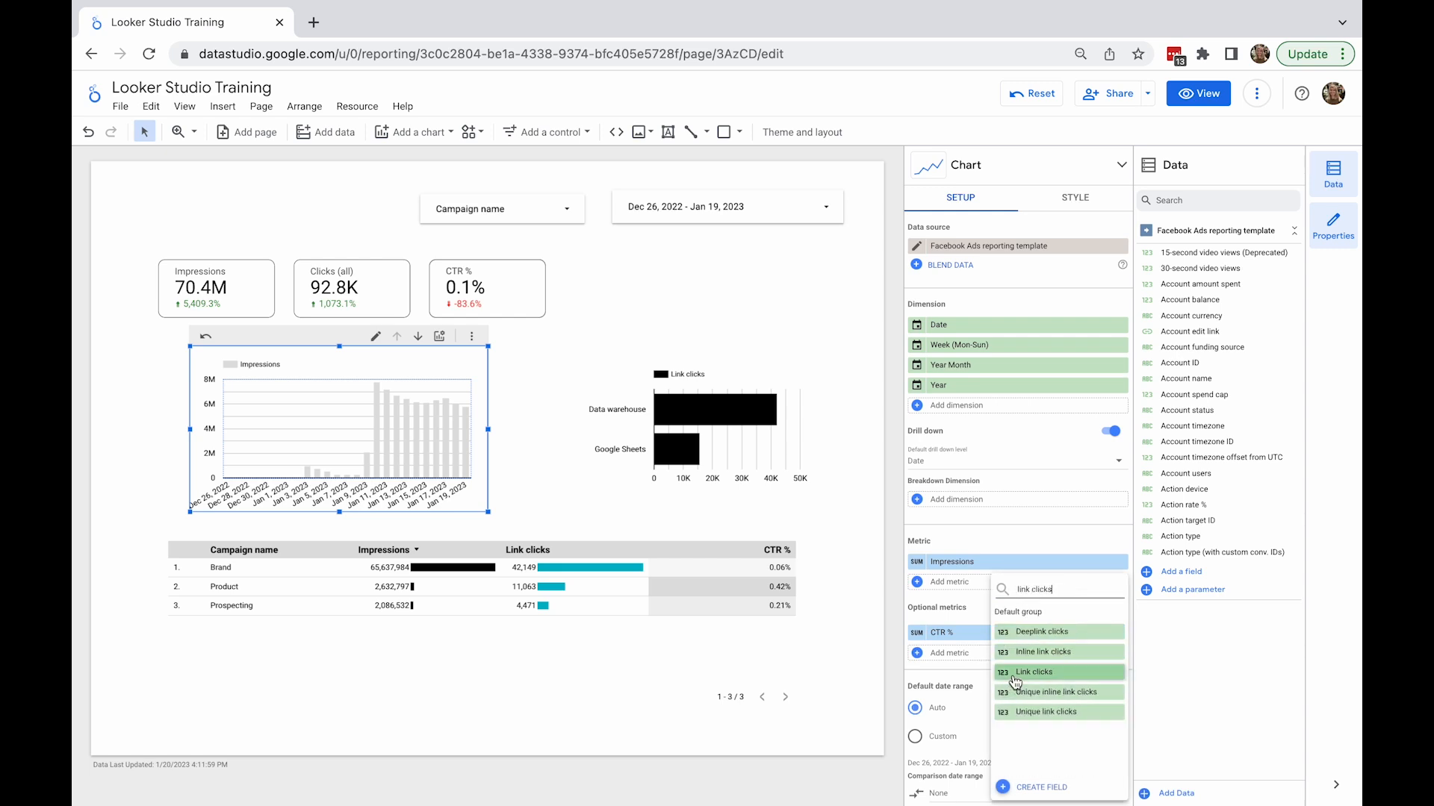
{"action": "left_click", "coordinate": [1041, 684]}
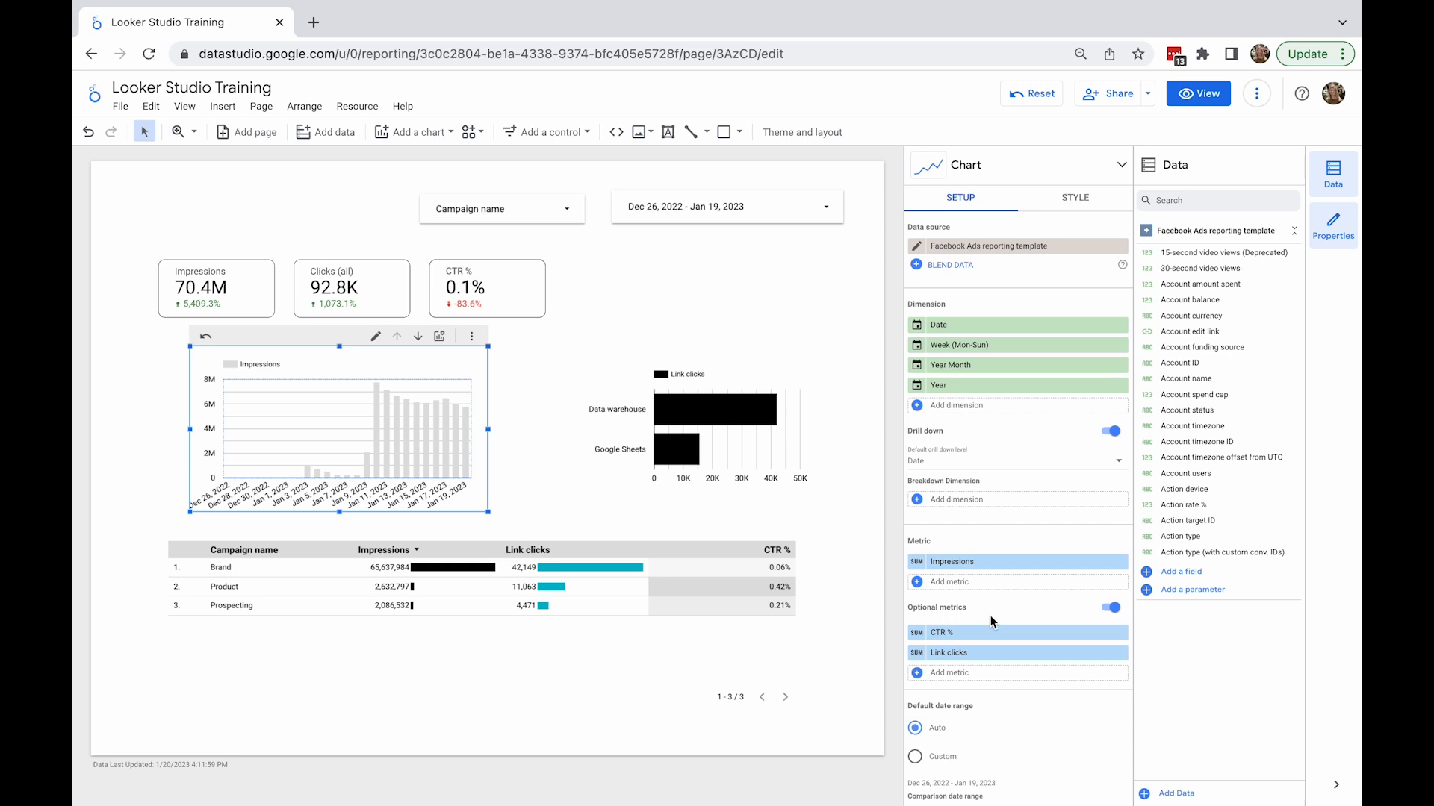
- Test the time series chart's optional metrics in view mode by showing only CTR %, switching to only Link clicks, and drilling down from Date to week
{"action": "left_click", "coordinate": [1186, 105]}
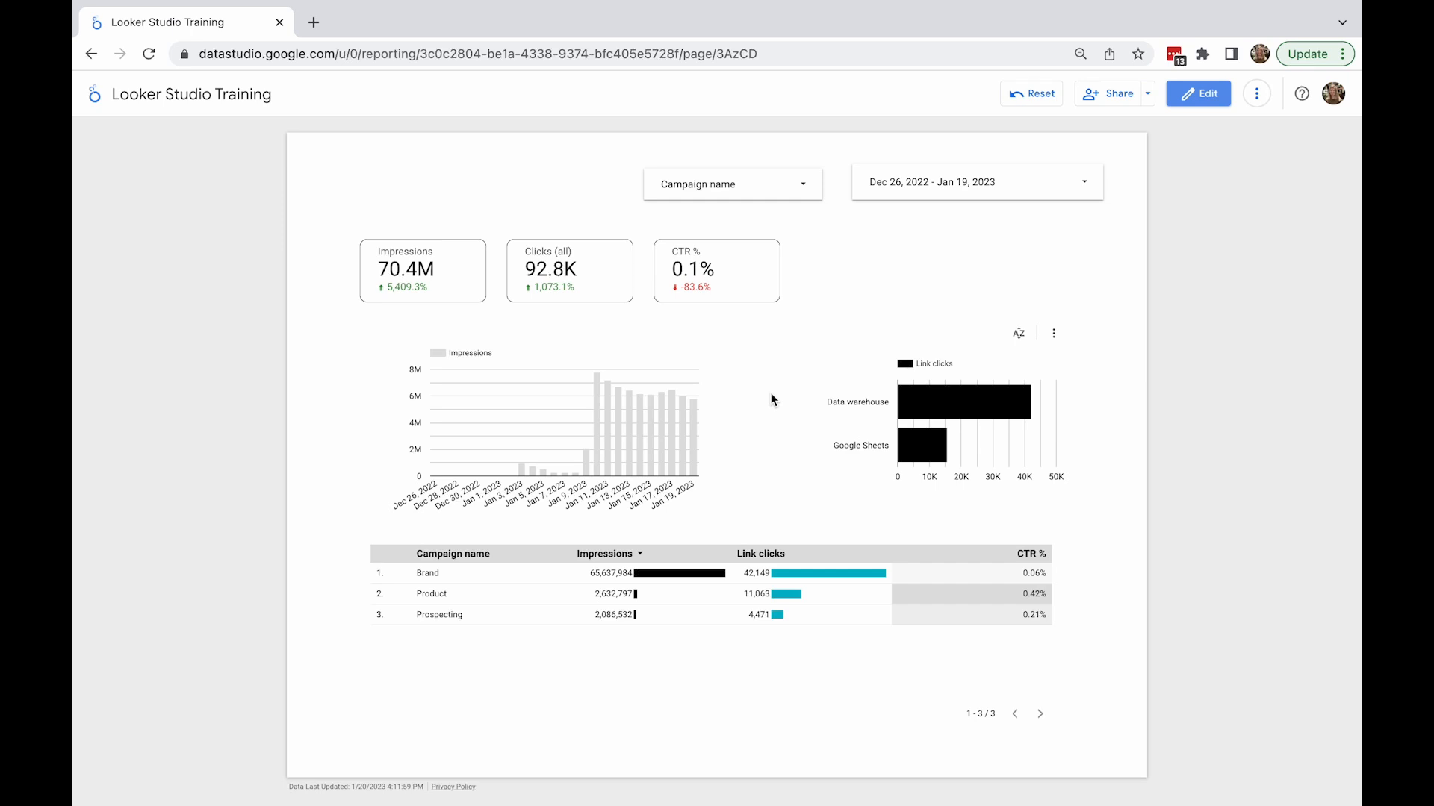
{"action": "left_click", "coordinate": [664, 326]}
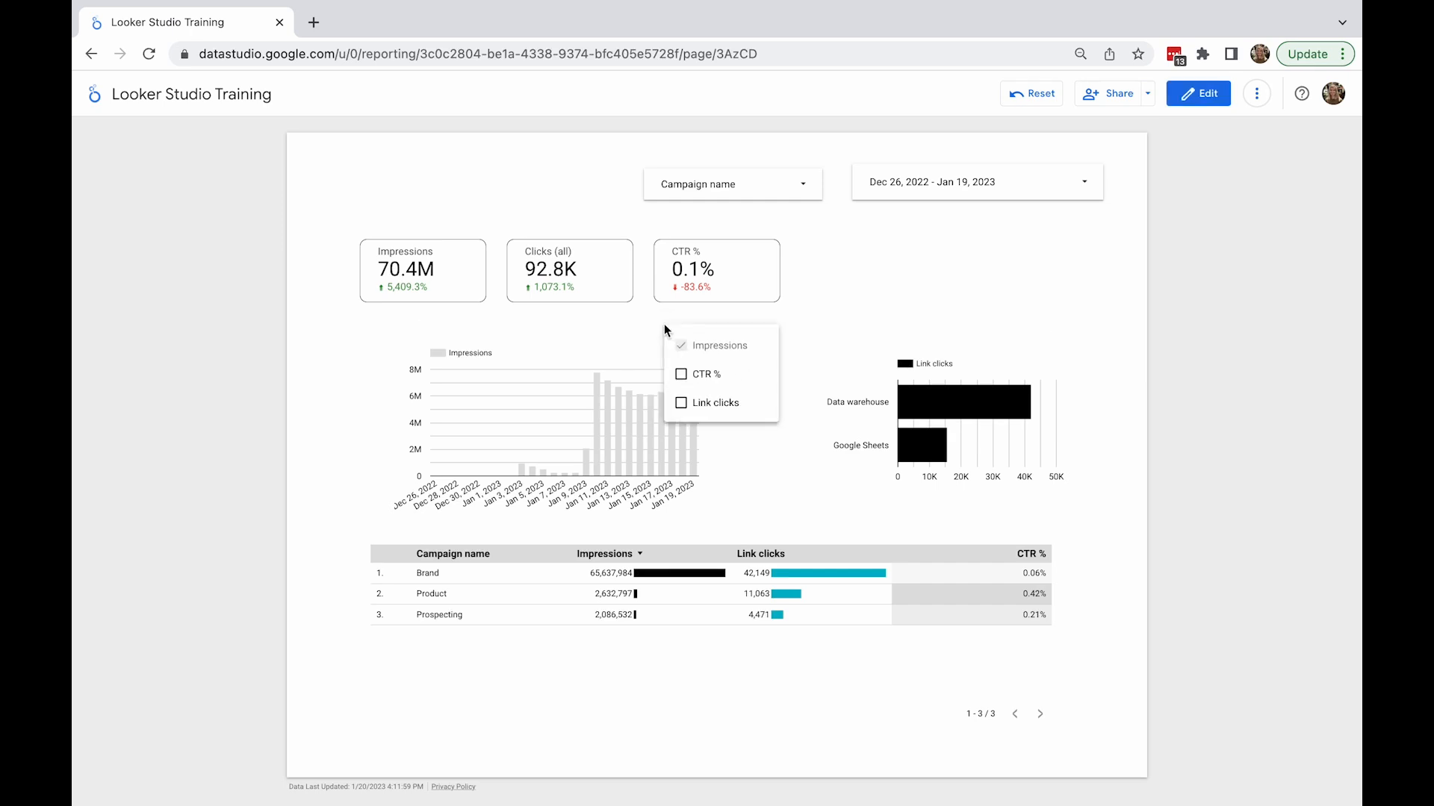
{"action": "left_click", "coordinate": [680, 374]}
{"action": "left_click", "coordinate": [680, 345]}
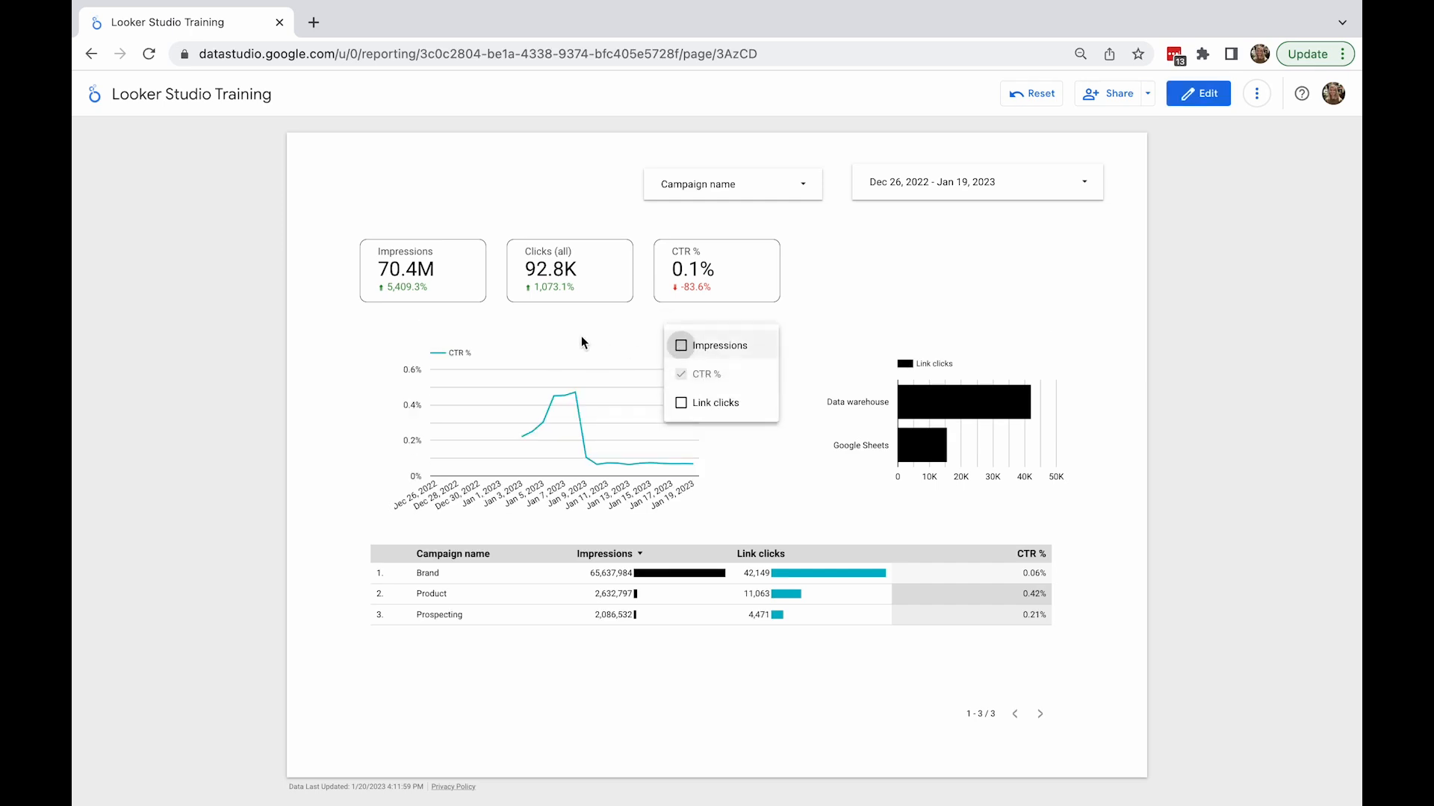
{"action": "left_click", "coordinate": [581, 336]}
{"action": "left_click", "coordinate": [665, 326]}
{"action": "left_click", "coordinate": [682, 404]}
{"action": "left_click", "coordinate": [682, 375]}
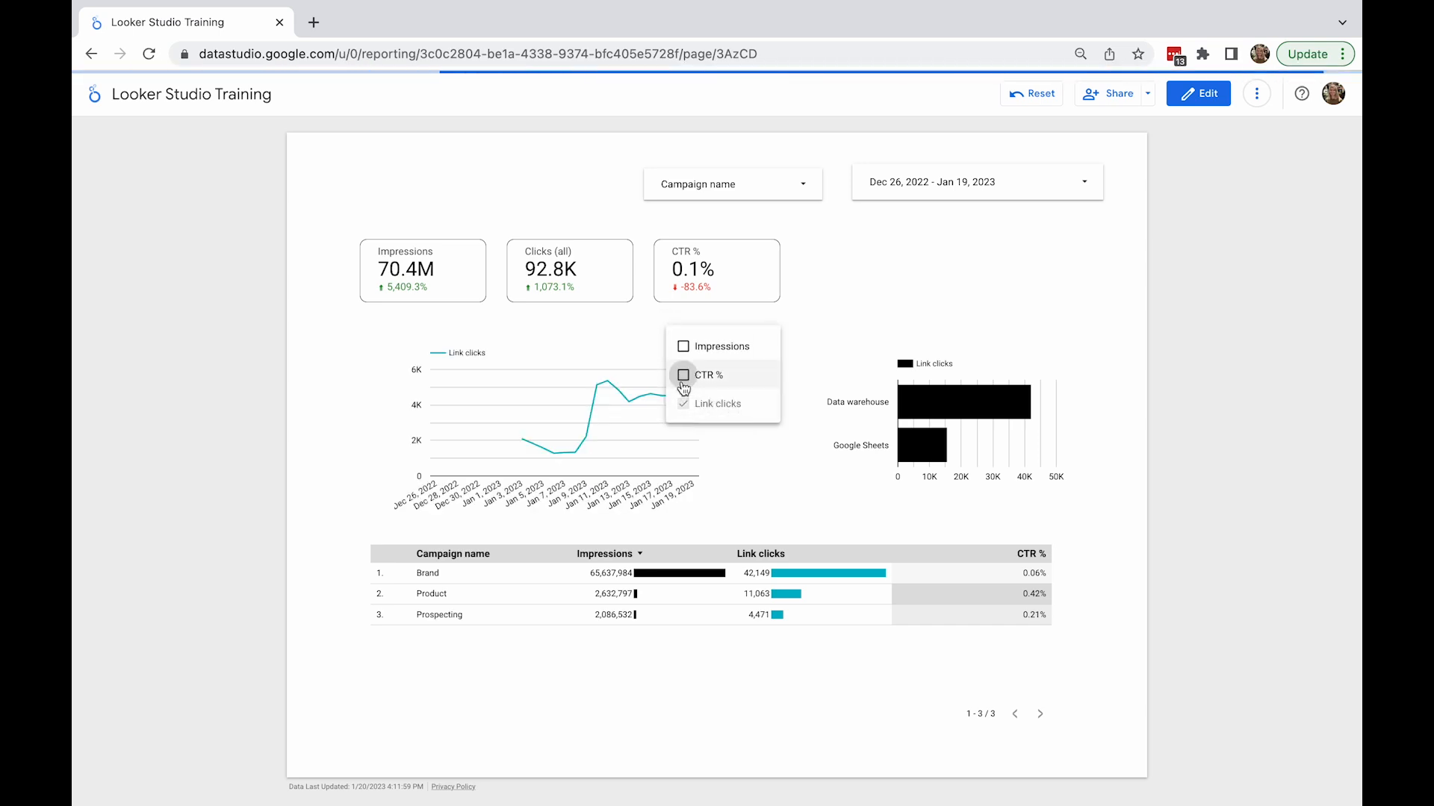
{"action": "left_click", "coordinate": [617, 348]}
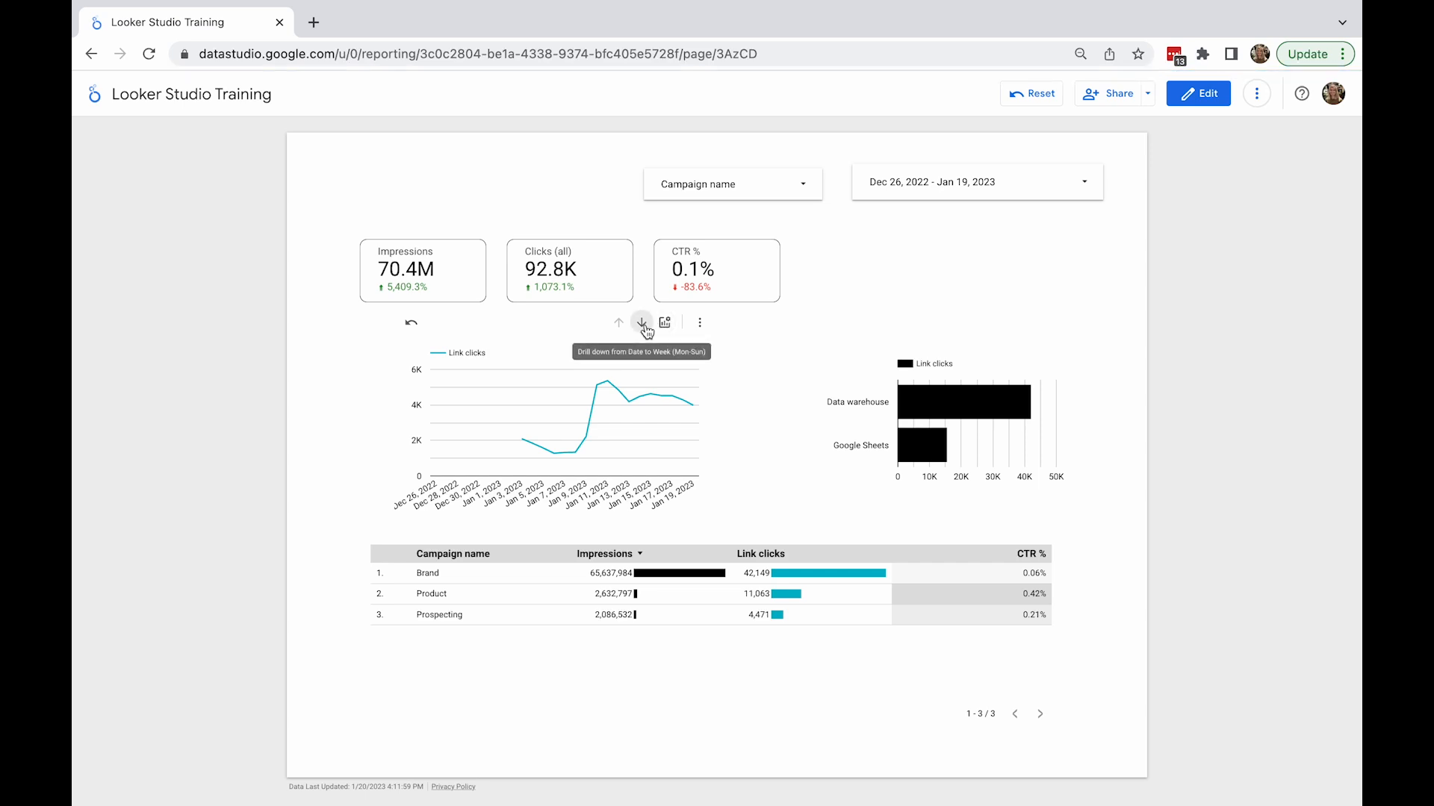
{"action": "left_click", "coordinate": [643, 326]}
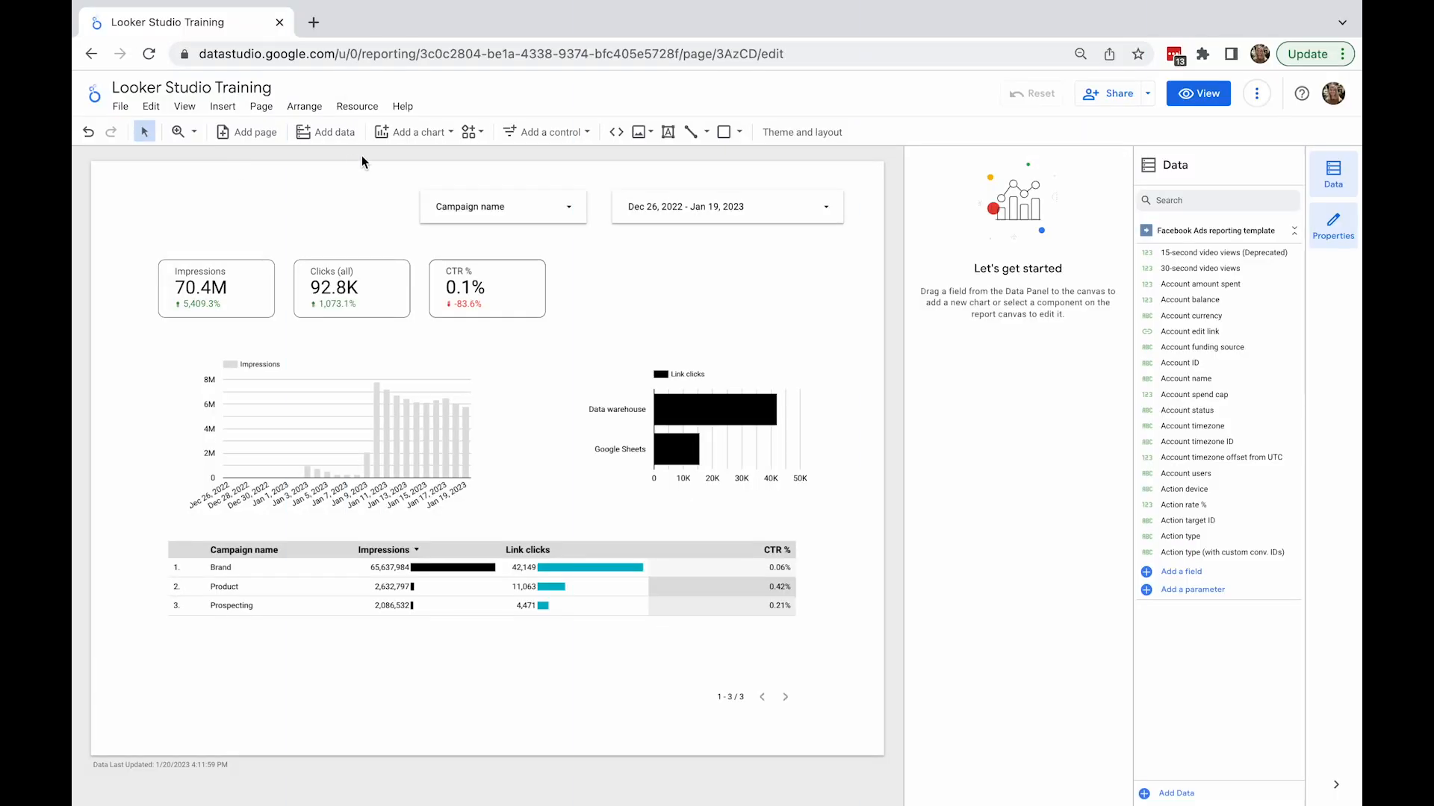
- Draw a rectangle as a header band behind the filter controls, stretching it across the full page width and up to the page's upper edge
{"action": "left_click", "coordinate": [728, 132]}
{"action": "left_click_drag", "start_coordinate": [190, 190], "coordinate": [887, 234]}
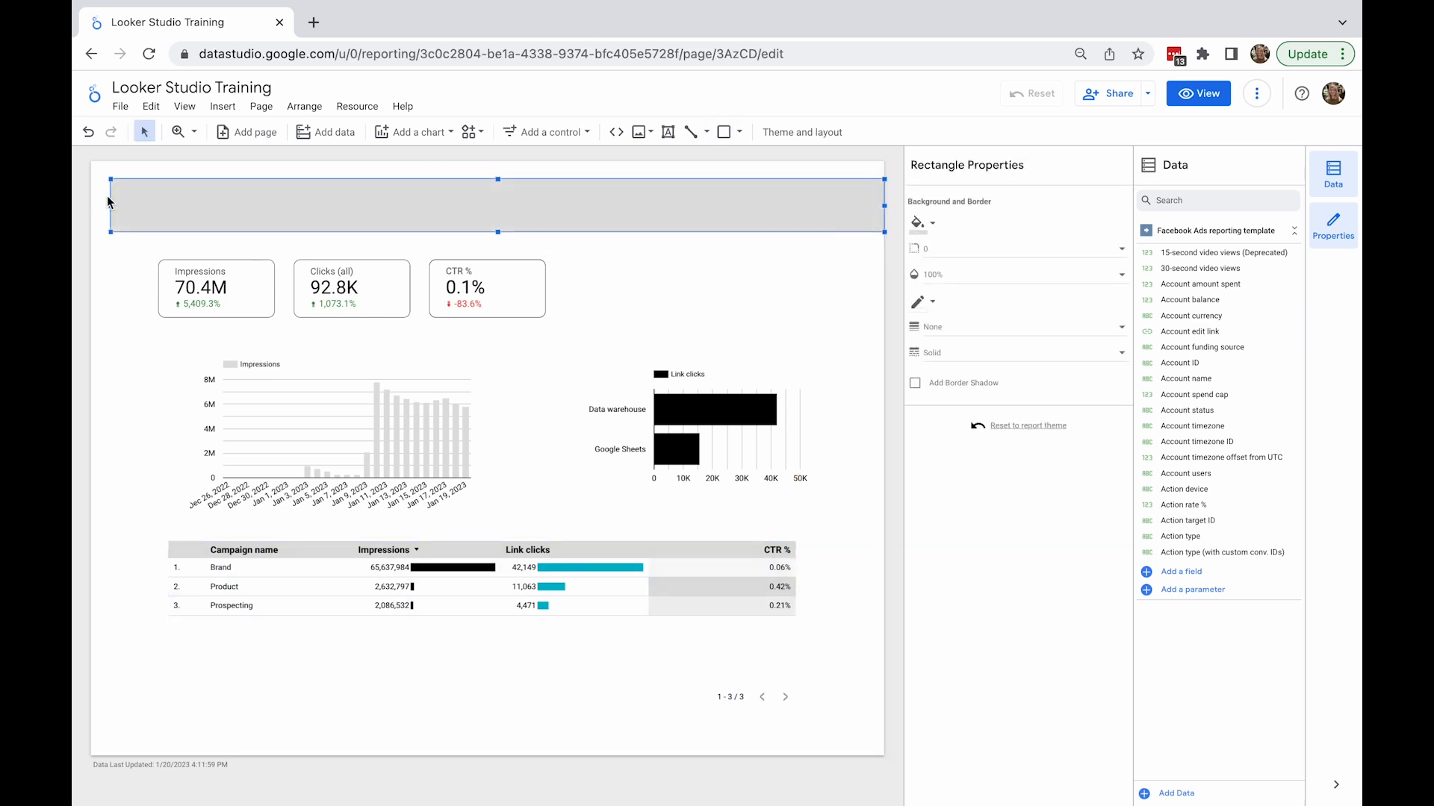
{"action": "left_click_drag", "start_coordinate": [116, 206], "coordinate": [90, 207]}
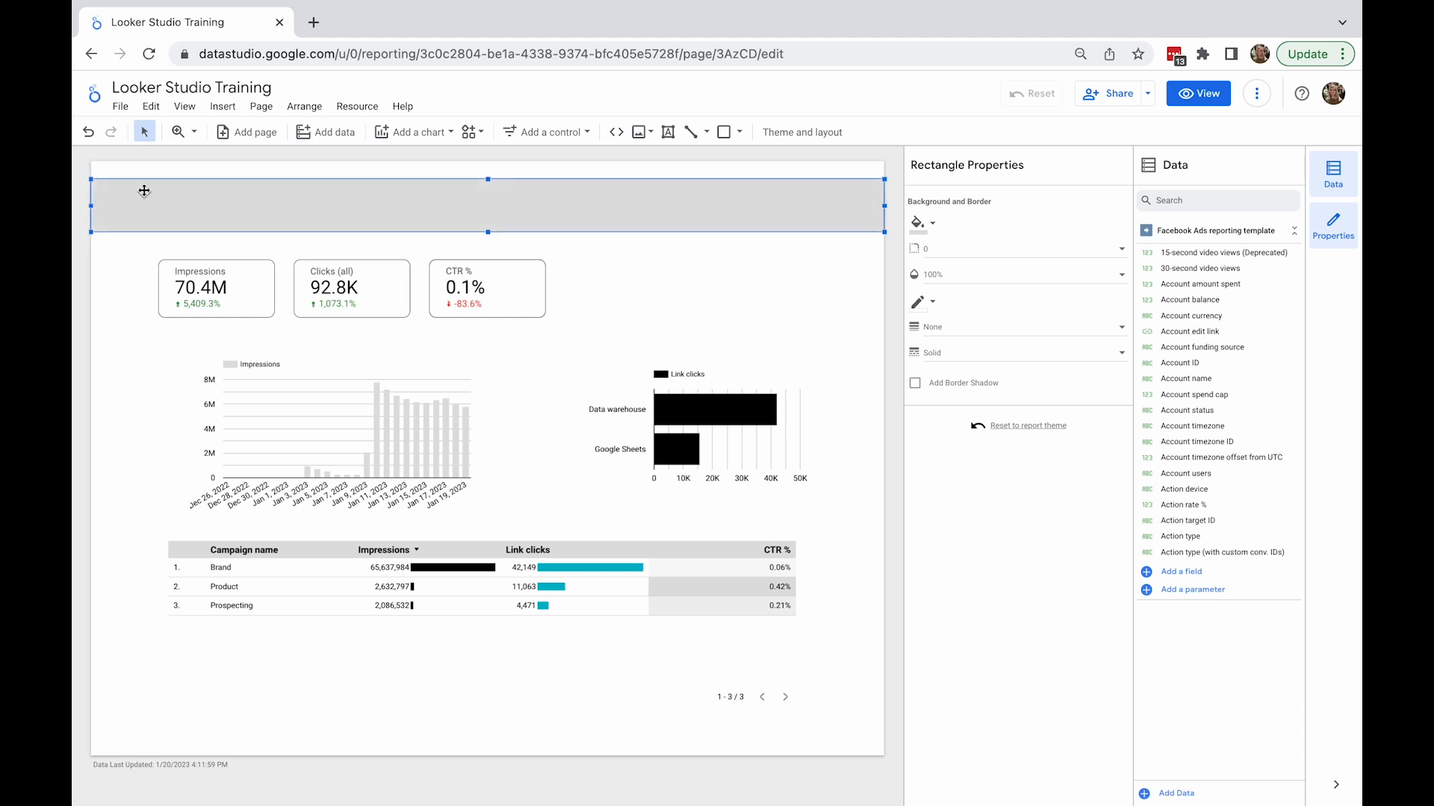
{"action": "left_click_drag", "start_coordinate": [488, 179], "coordinate": [488, 161]}
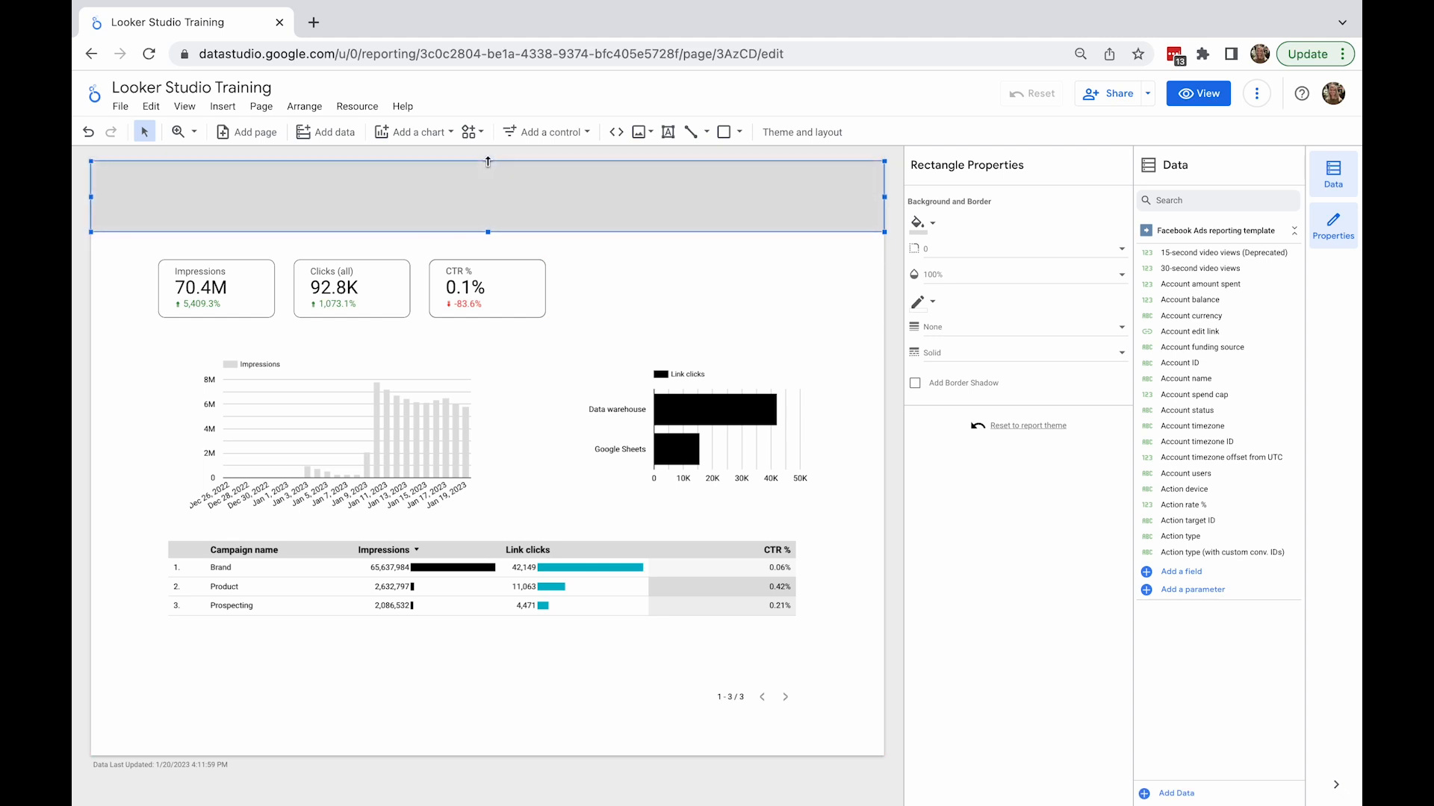
- Fill the header rectangle with light gray and send it to the back, behind the campaign and date controls
{"action": "left_click", "coordinate": [920, 224]}
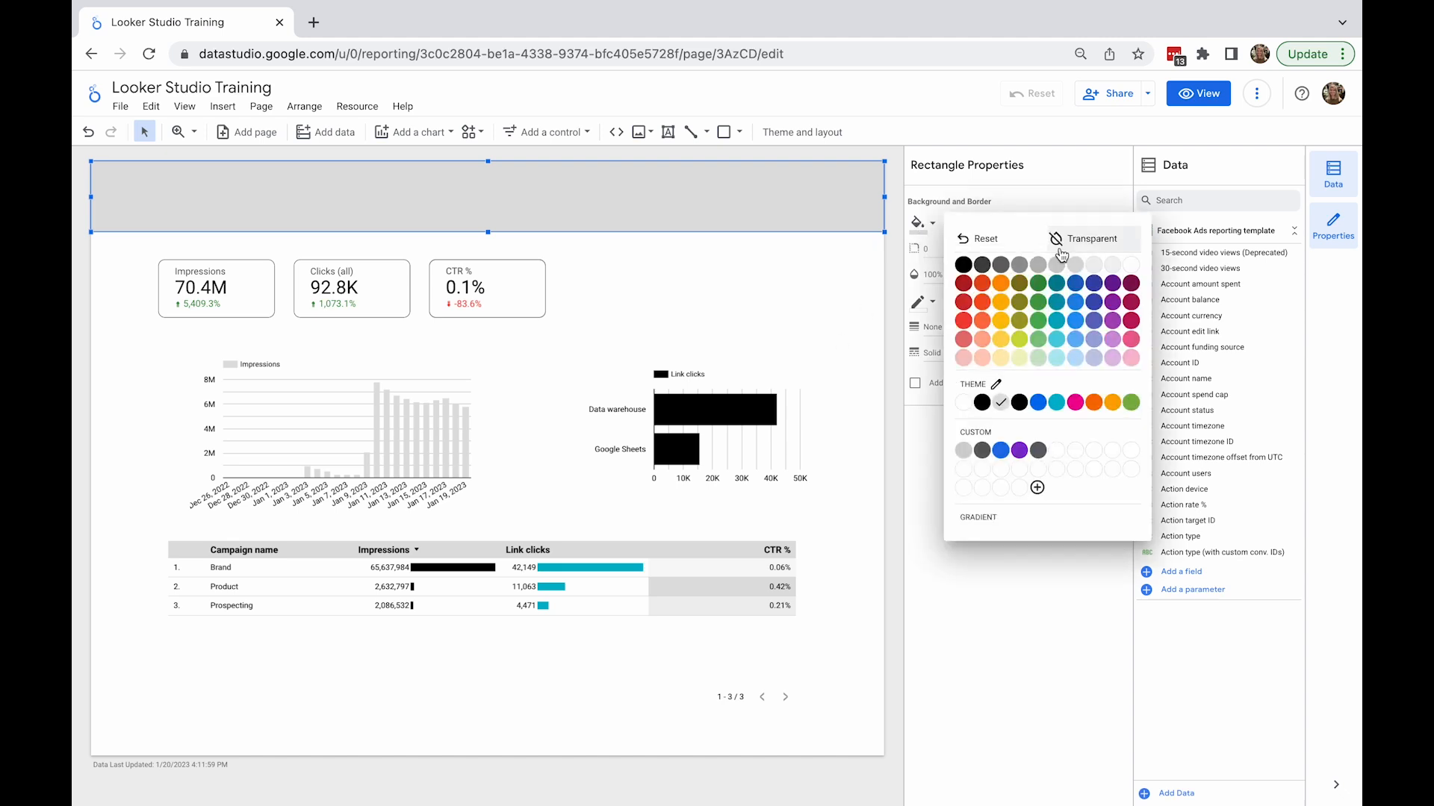
{"action": "left_click", "coordinate": [1094, 265]}
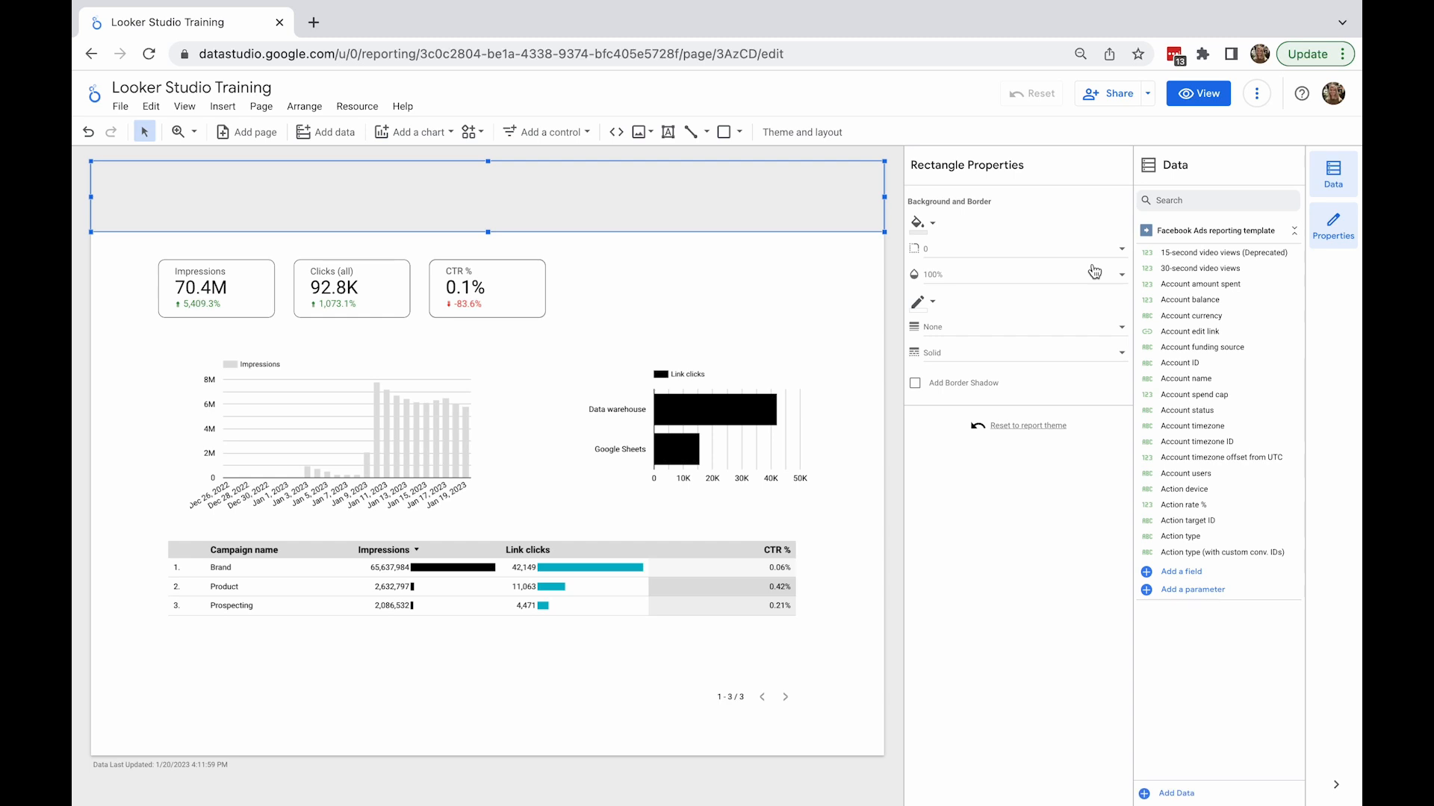
{"action": "right_click", "coordinate": [569, 204]}
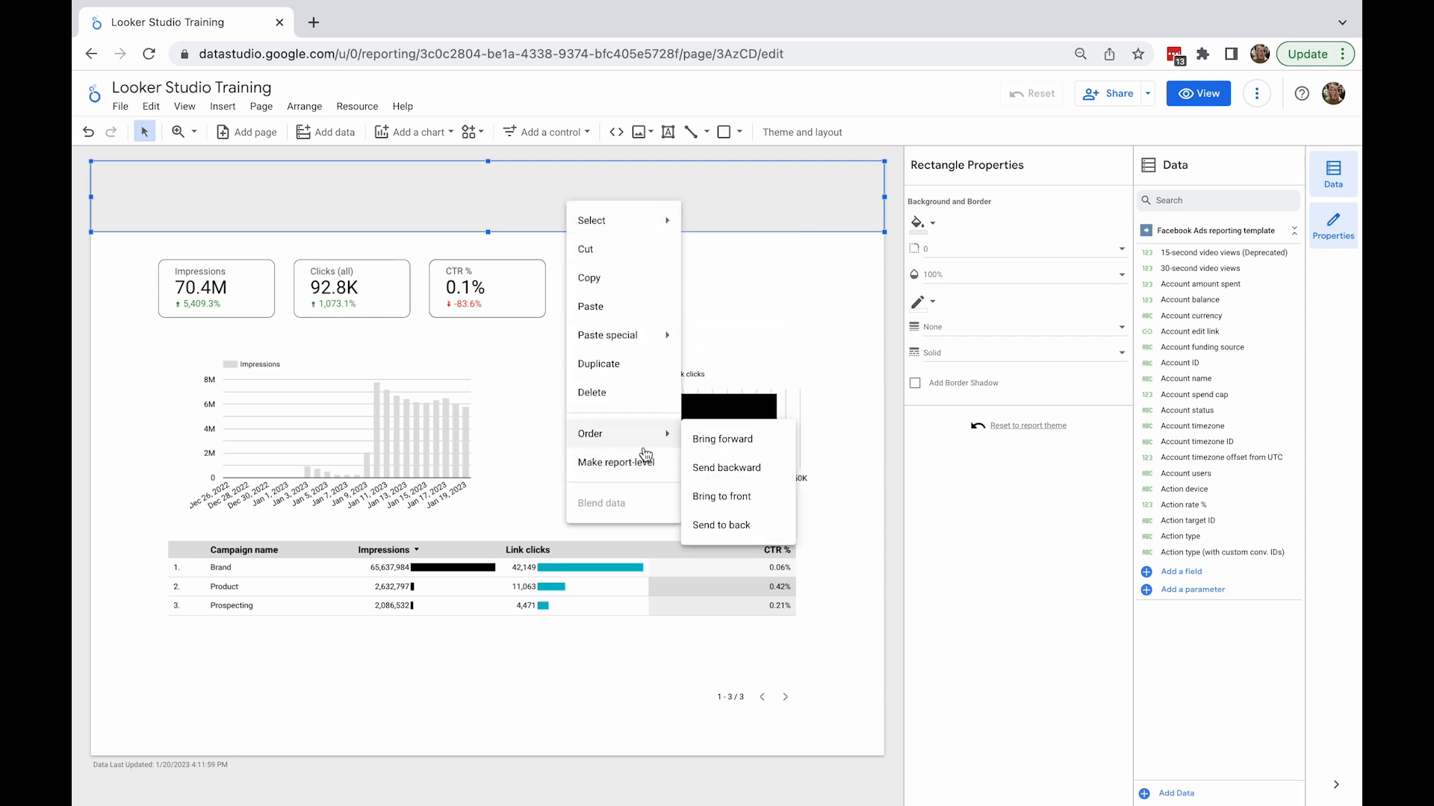
{"action": "mouse_move", "coordinate": [656, 433]}
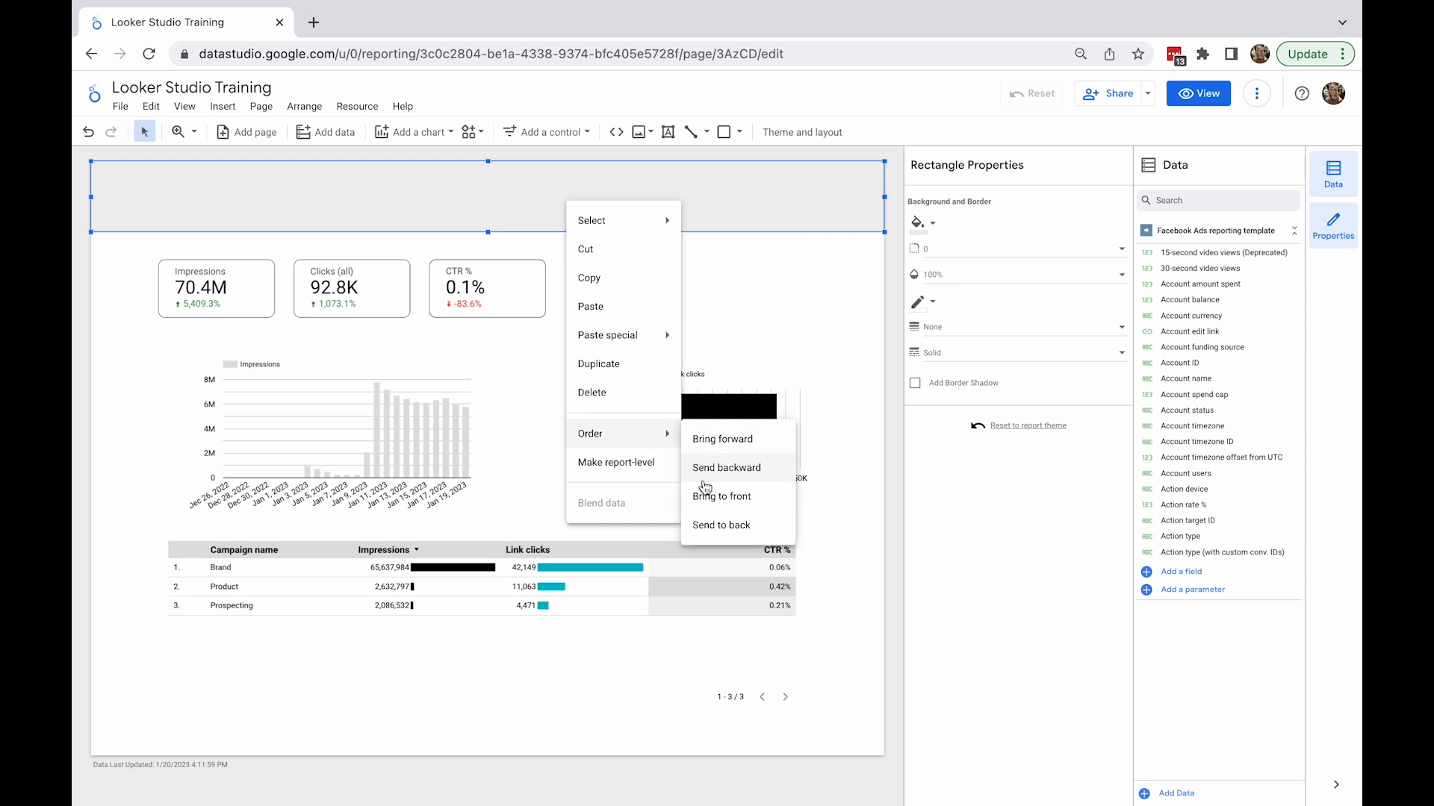
{"action": "left_click", "coordinate": [711, 526]}
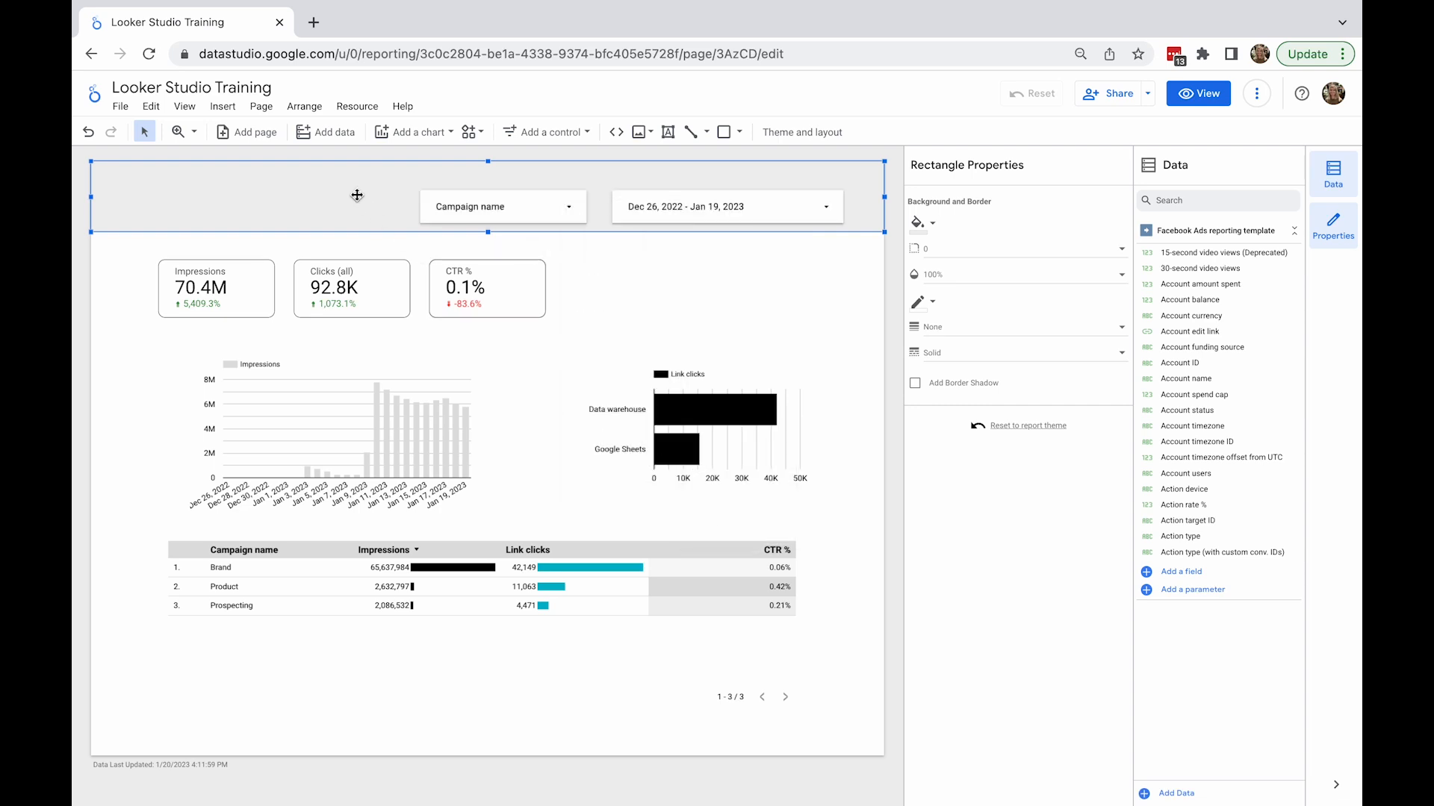
- Extend the header rectangle's lower edge slightly downward, keeping it above the scorecards
{"action": "left_click_drag", "start_coordinate": [487, 233], "coordinate": [488, 248]}
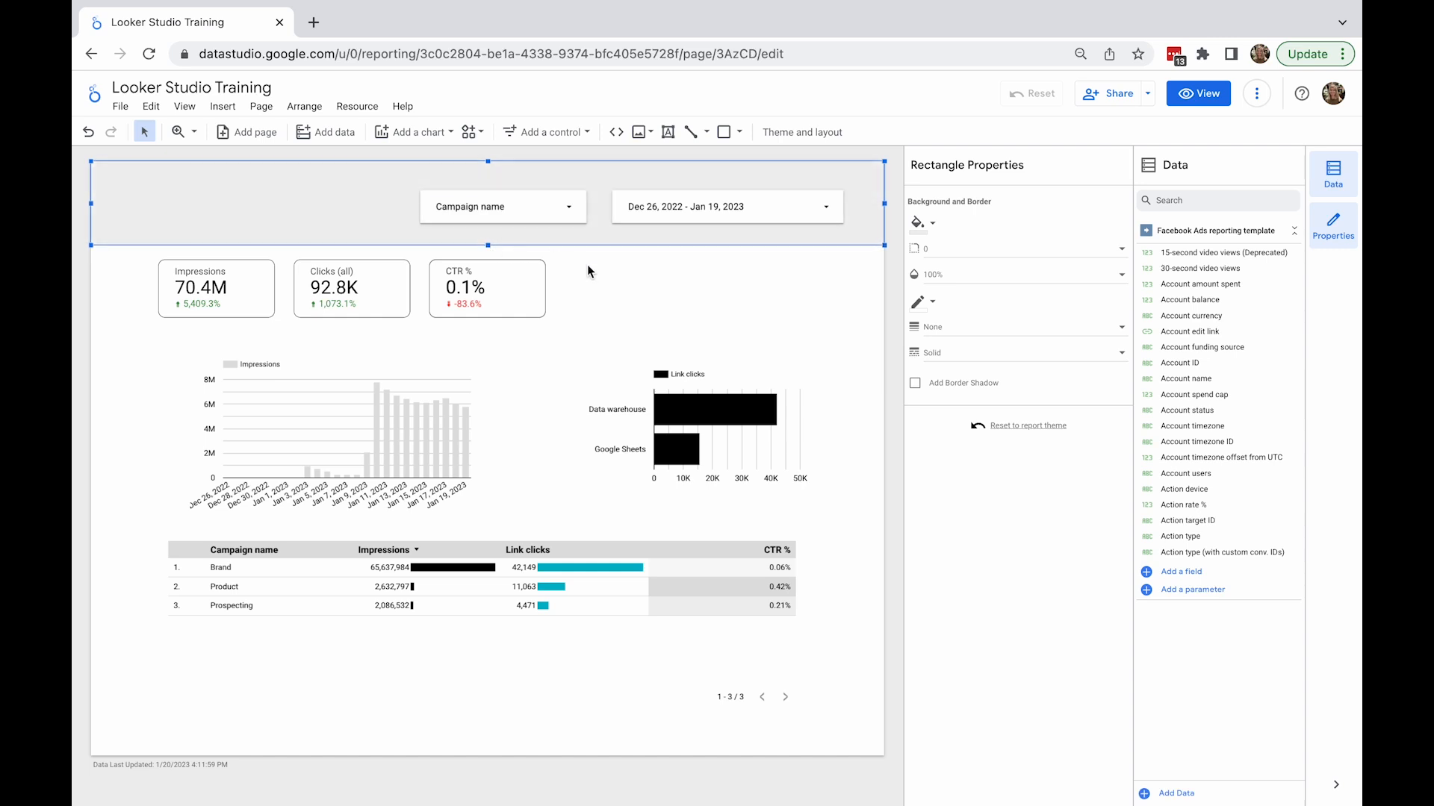
{"action": "left_click", "coordinate": [304, 105]}
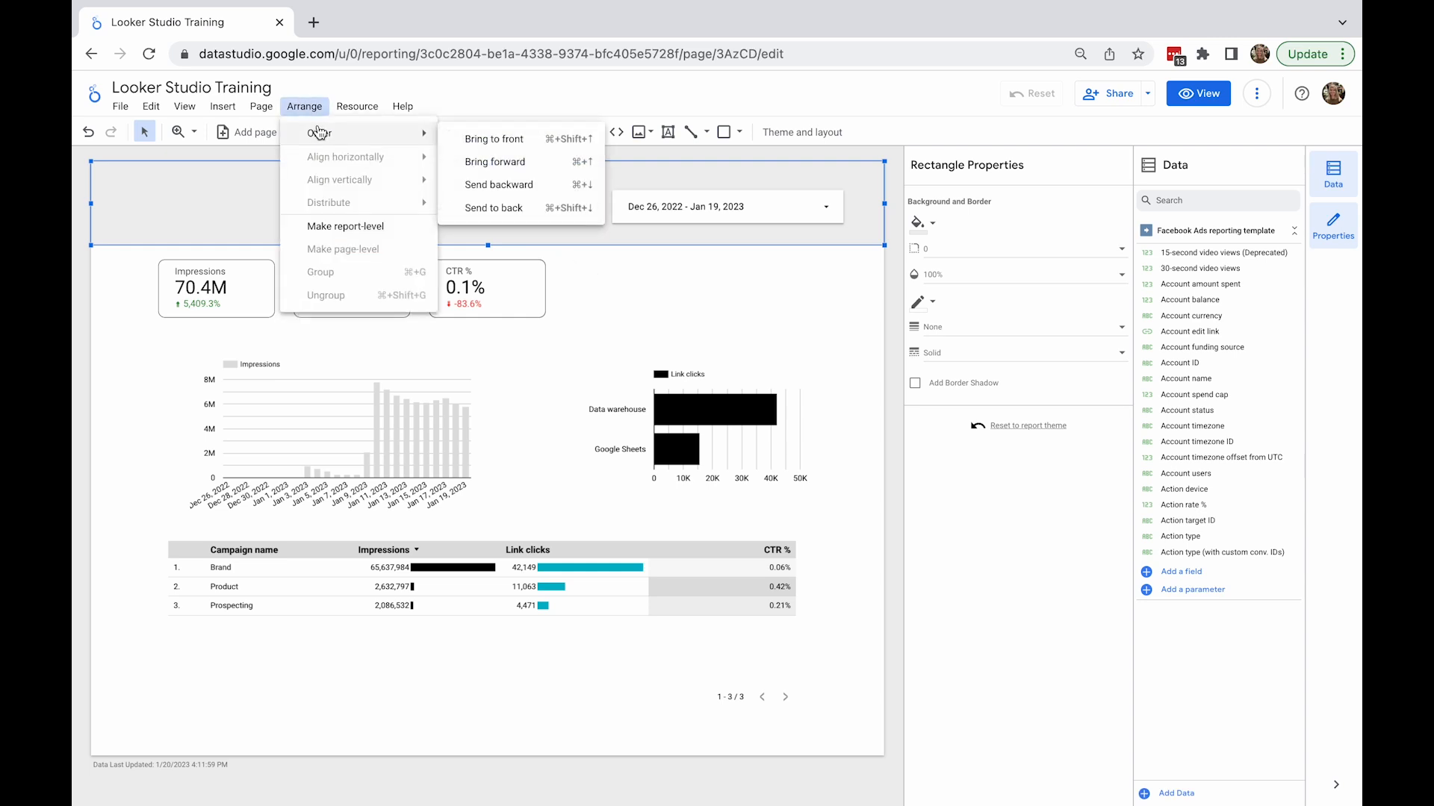
{"action": "left_click", "coordinate": [309, 111]}
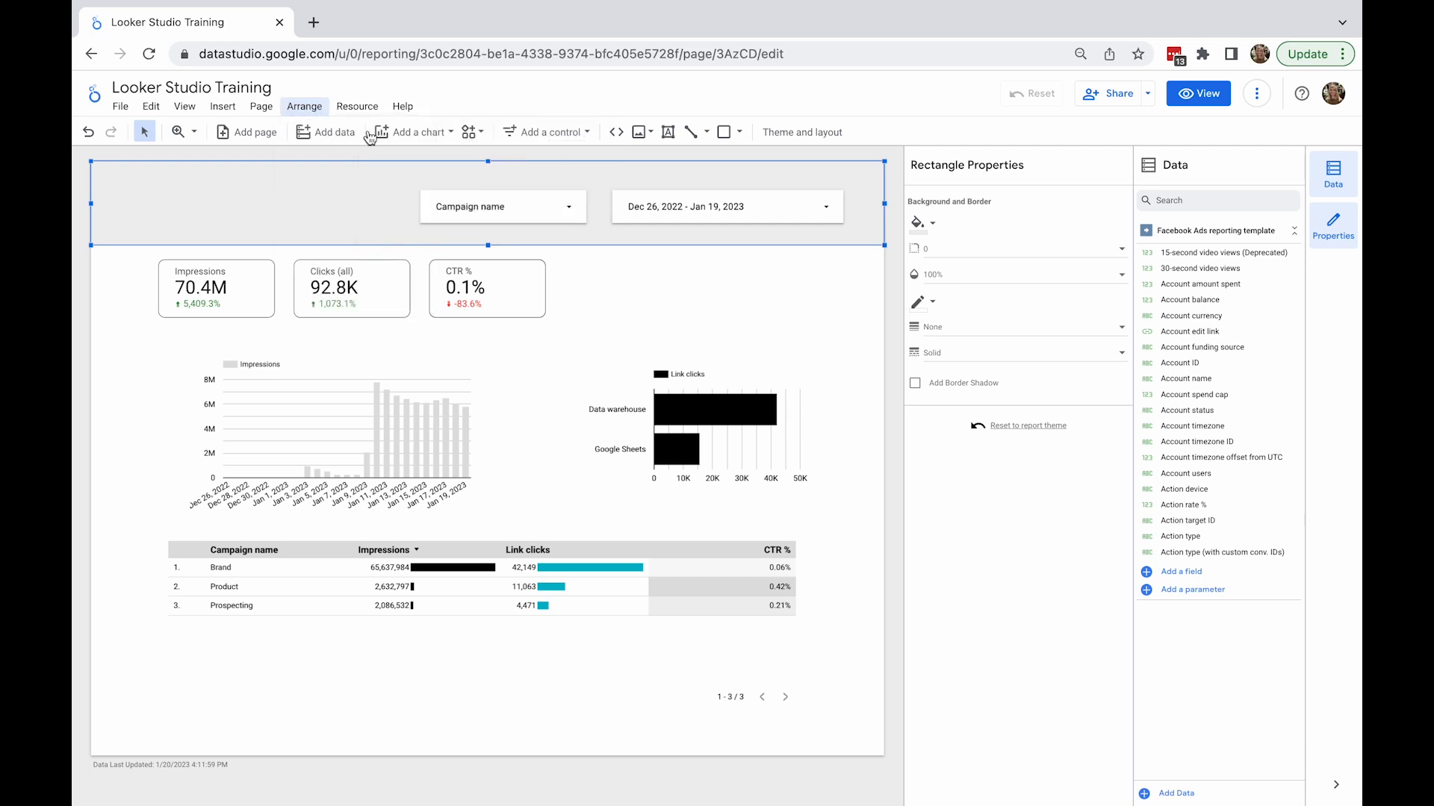
{"action": "left_click", "coordinate": [585, 263]}
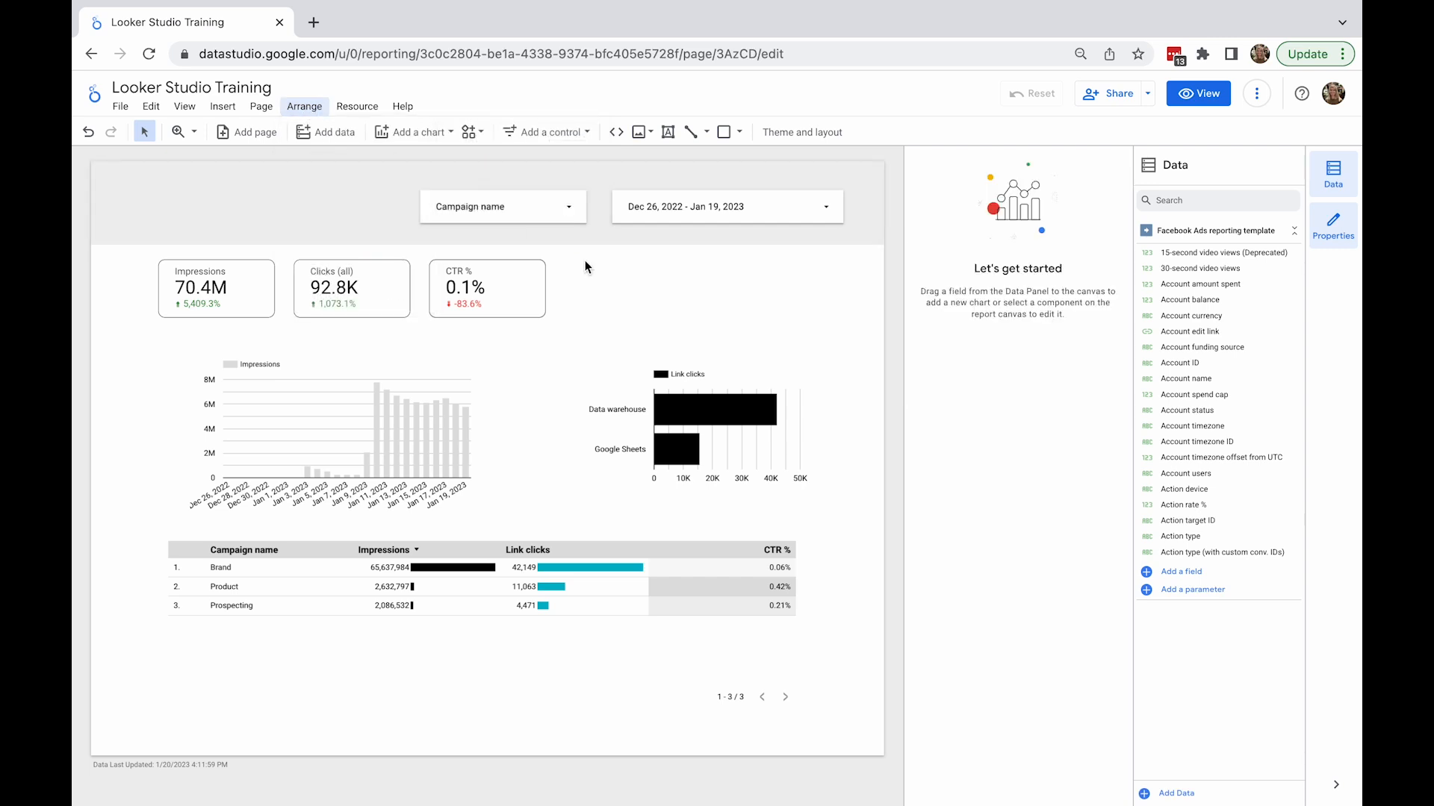
- Set the Campaign name control's background to white and its border radius to 5
{"action": "left_click", "coordinate": [556, 198]}
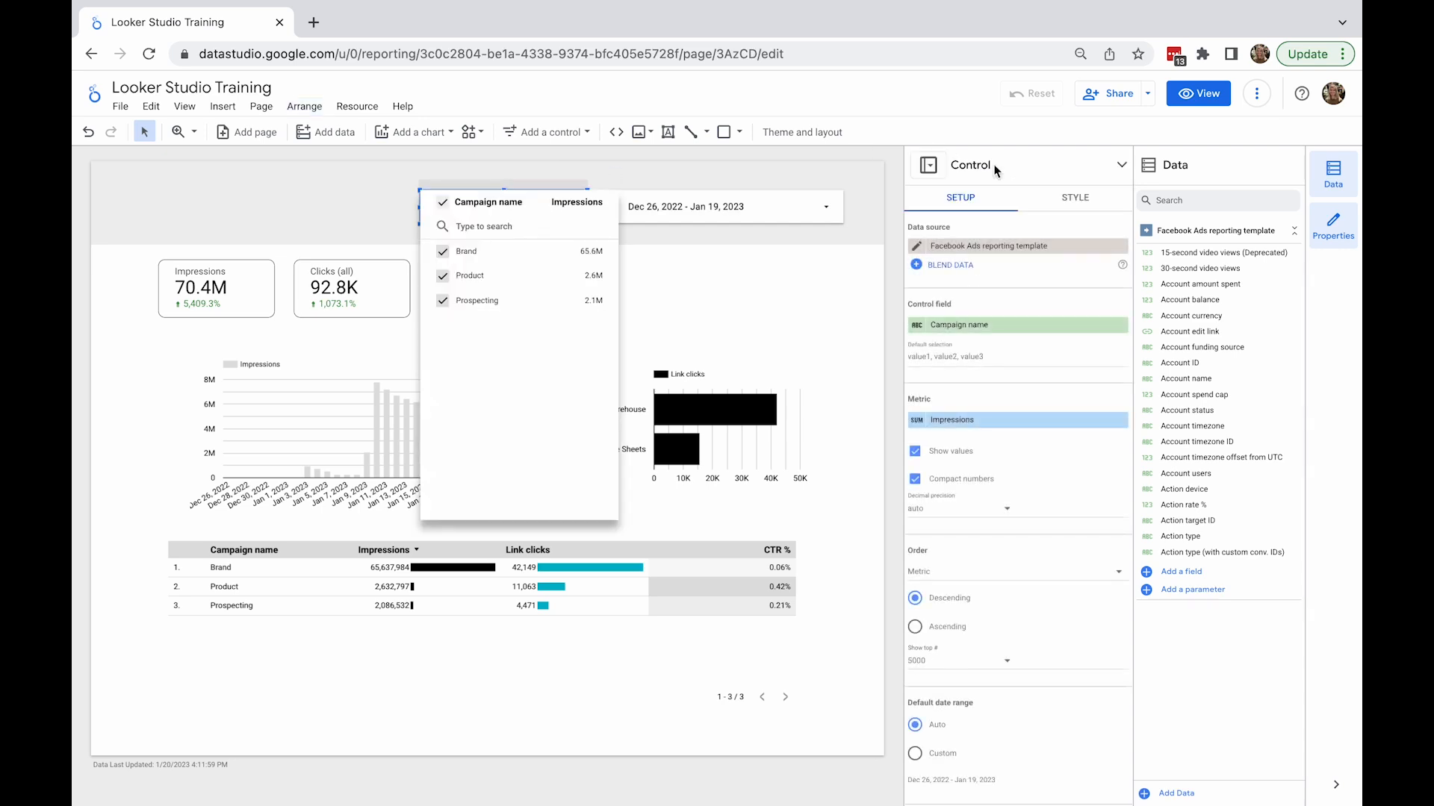
{"action": "left_click", "coordinate": [1080, 200]}
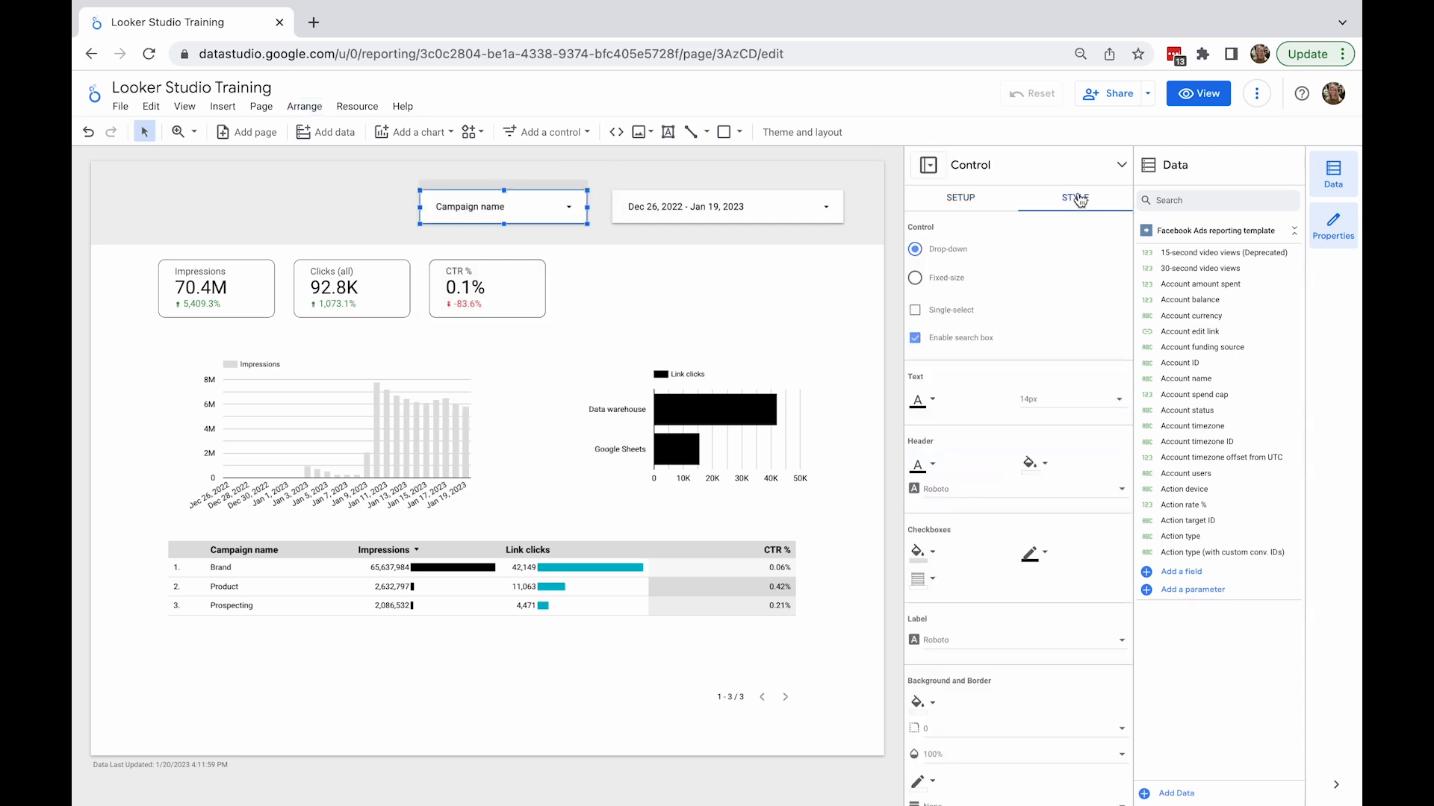
{"action": "scroll", "coordinate": [996, 360], "scroll_direction": "down", "scroll_amount": 5}
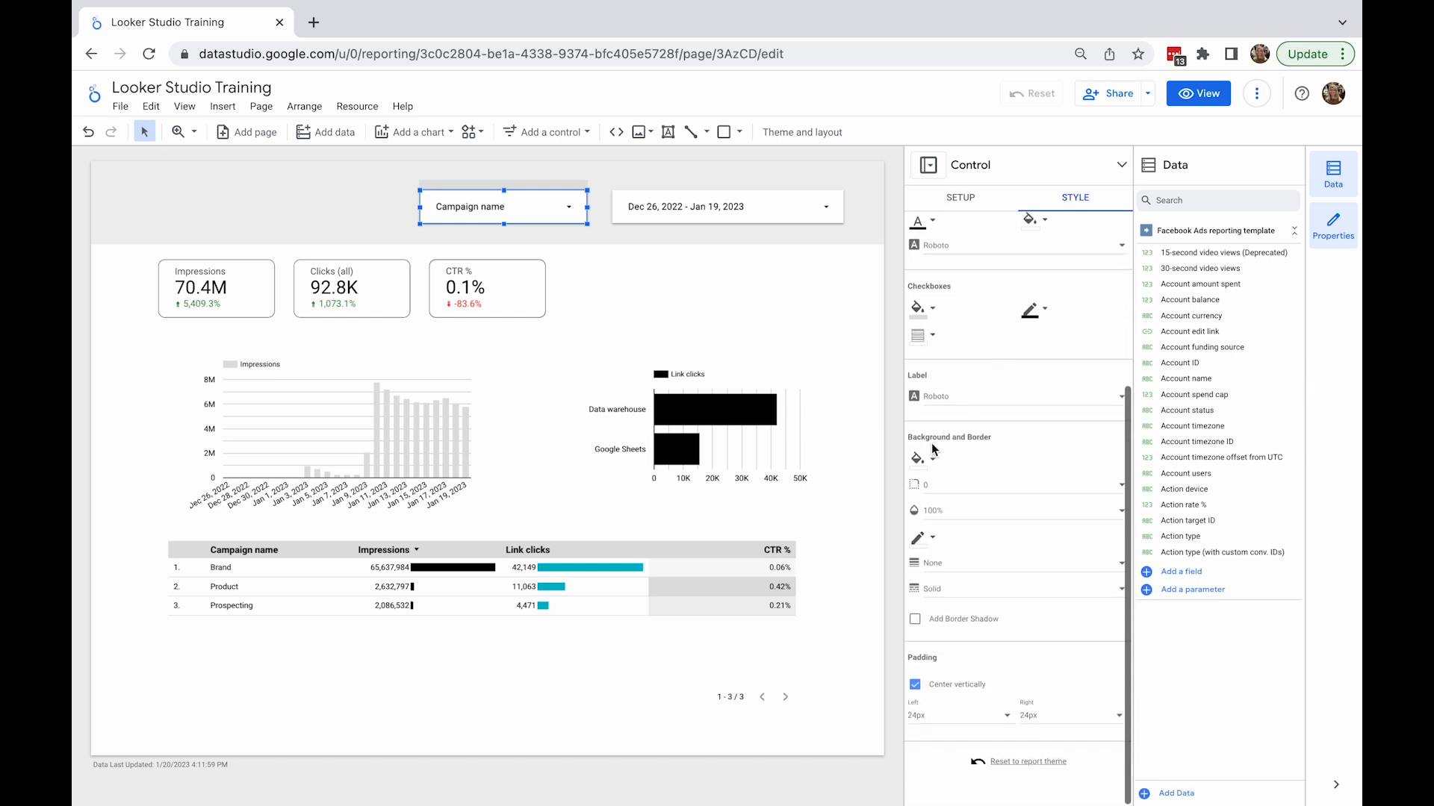
{"action": "left_click", "coordinate": [920, 459]}
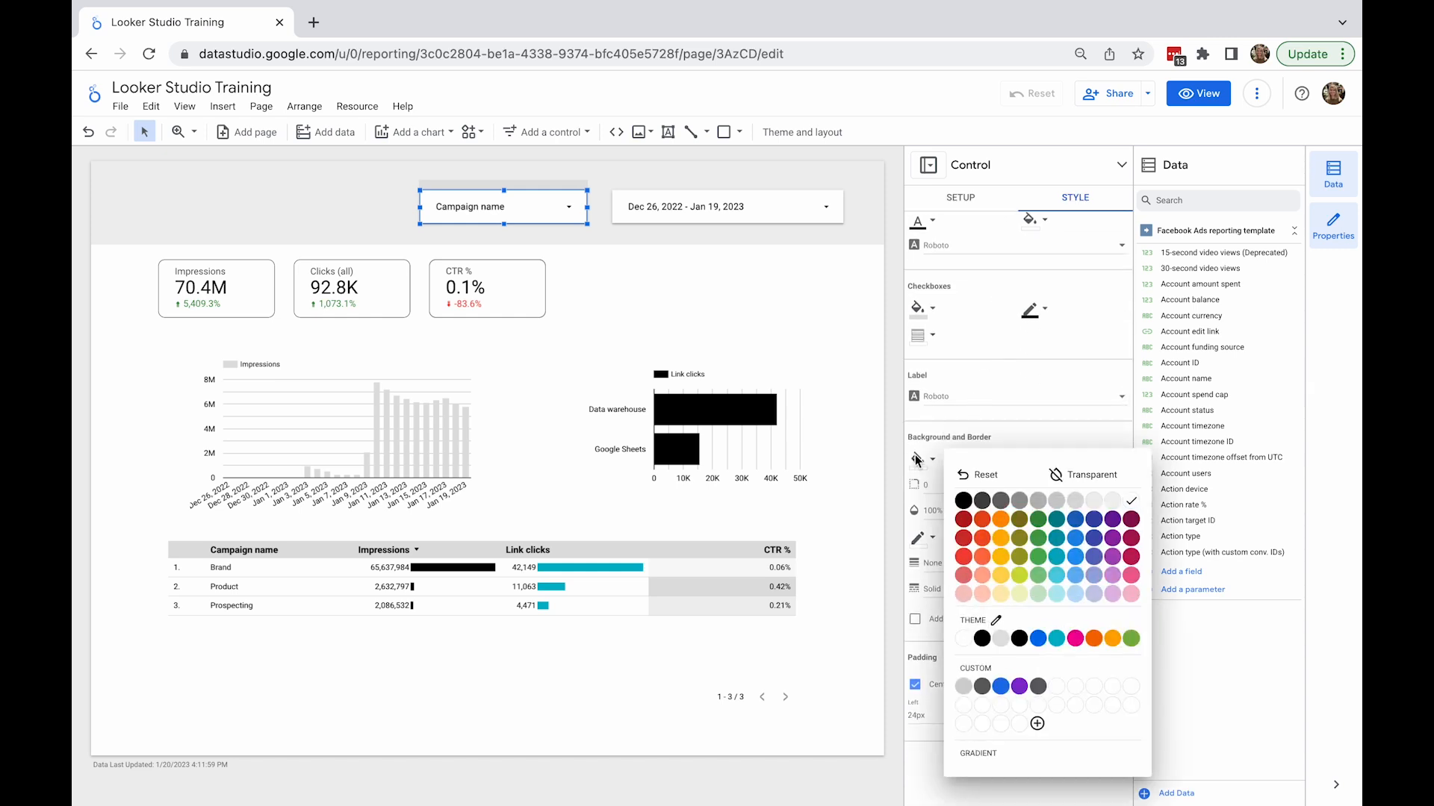
{"action": "left_click", "coordinate": [1132, 503]}
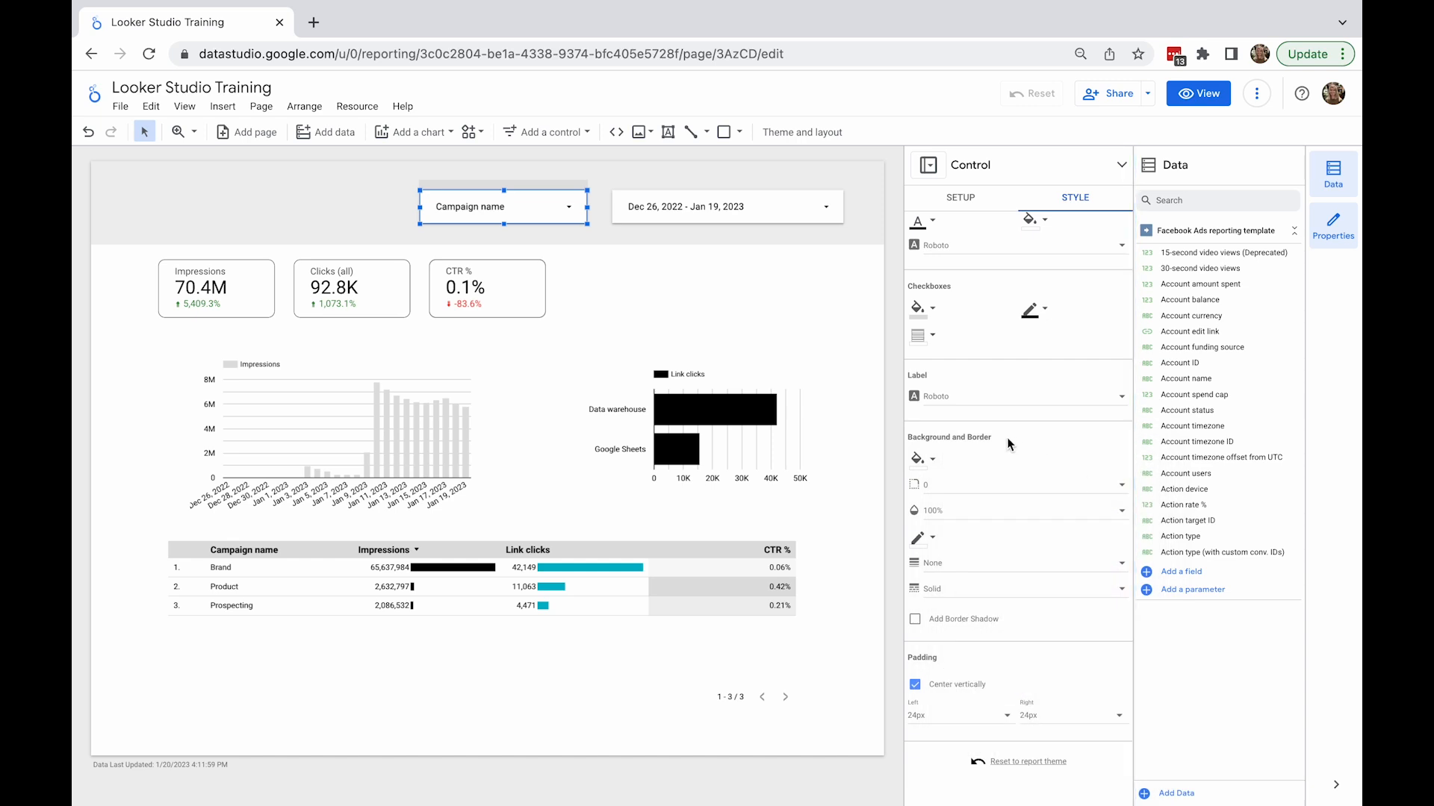
{"action": "left_click", "coordinate": [989, 485]}
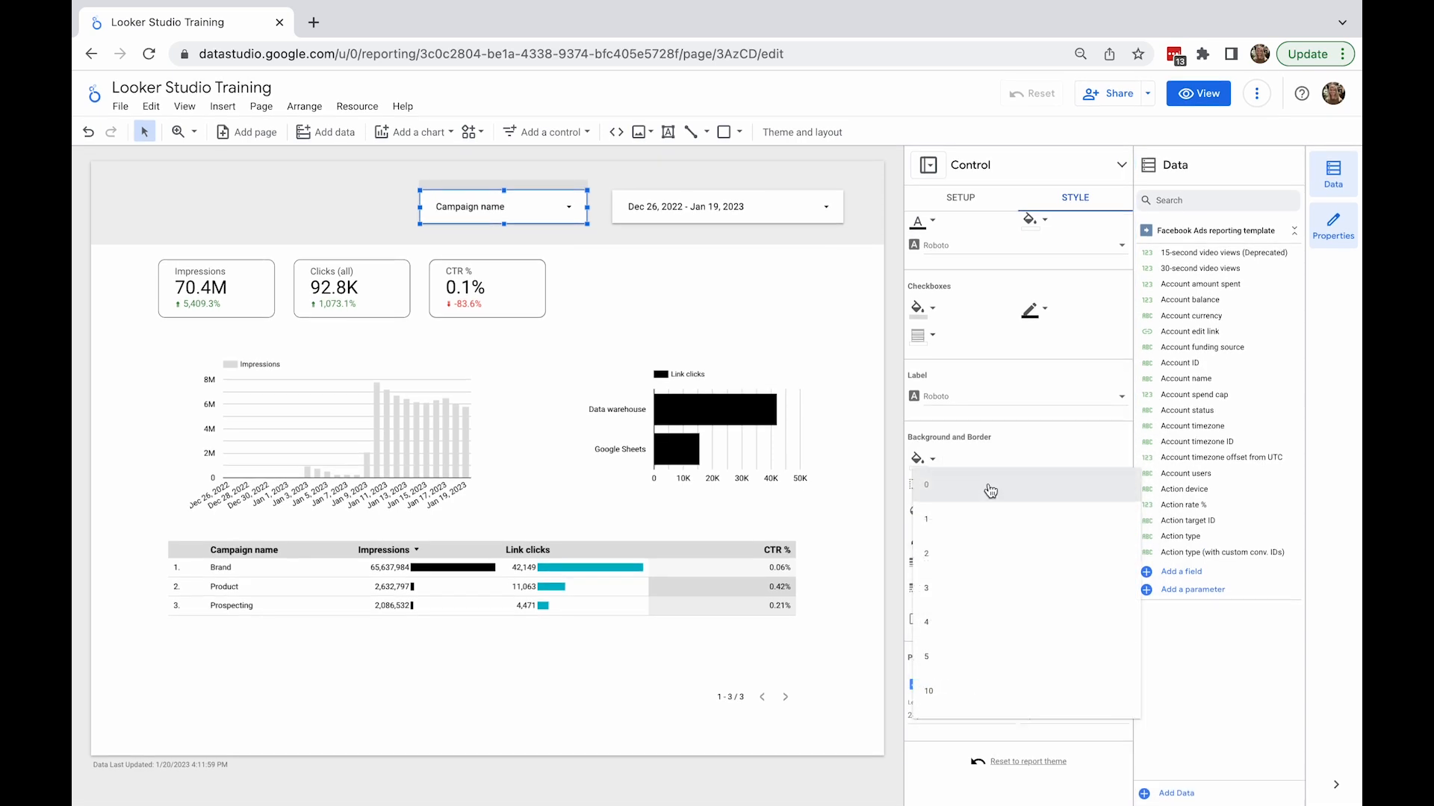
{"action": "left_click", "coordinate": [975, 676]}
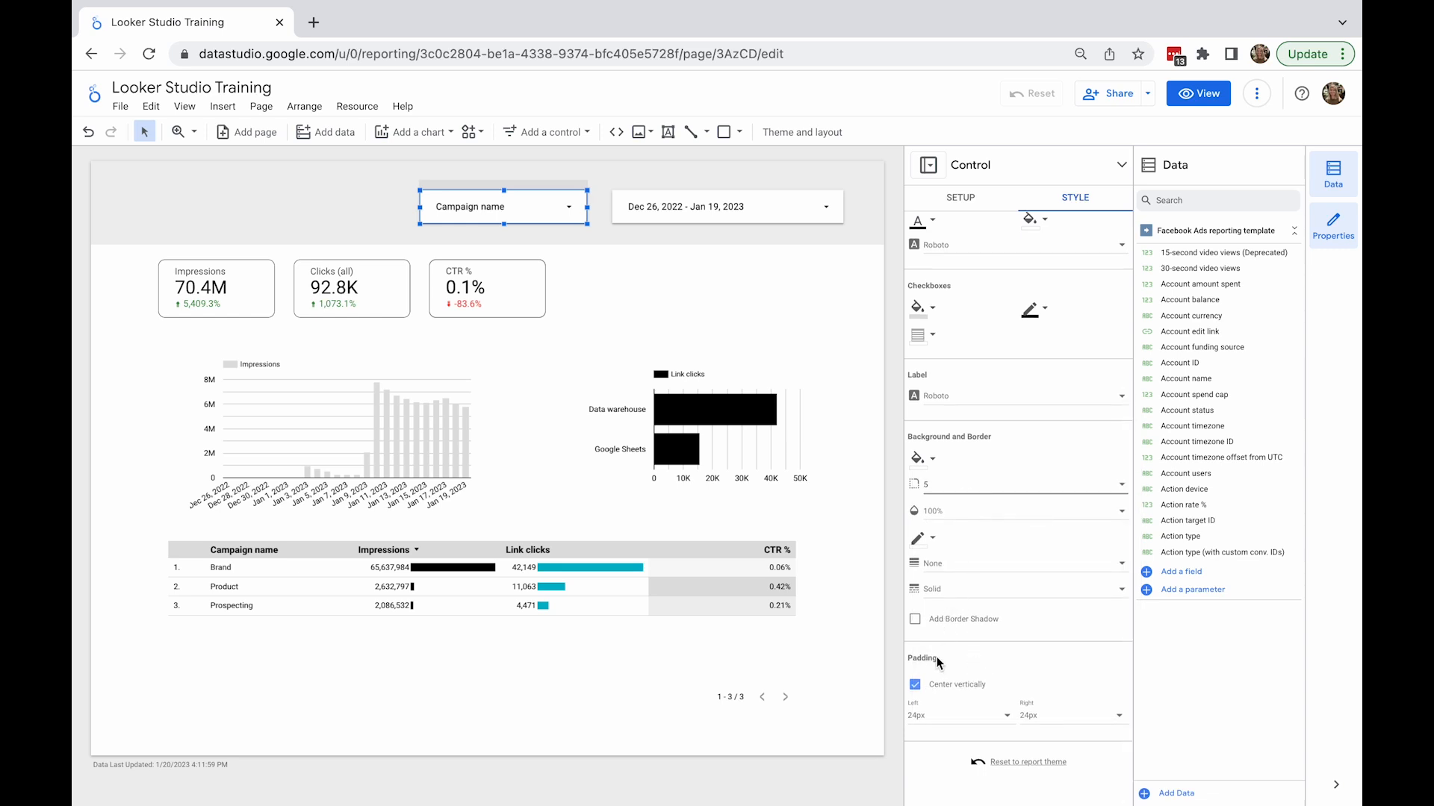
{"action": "left_click", "coordinate": [942, 630]}
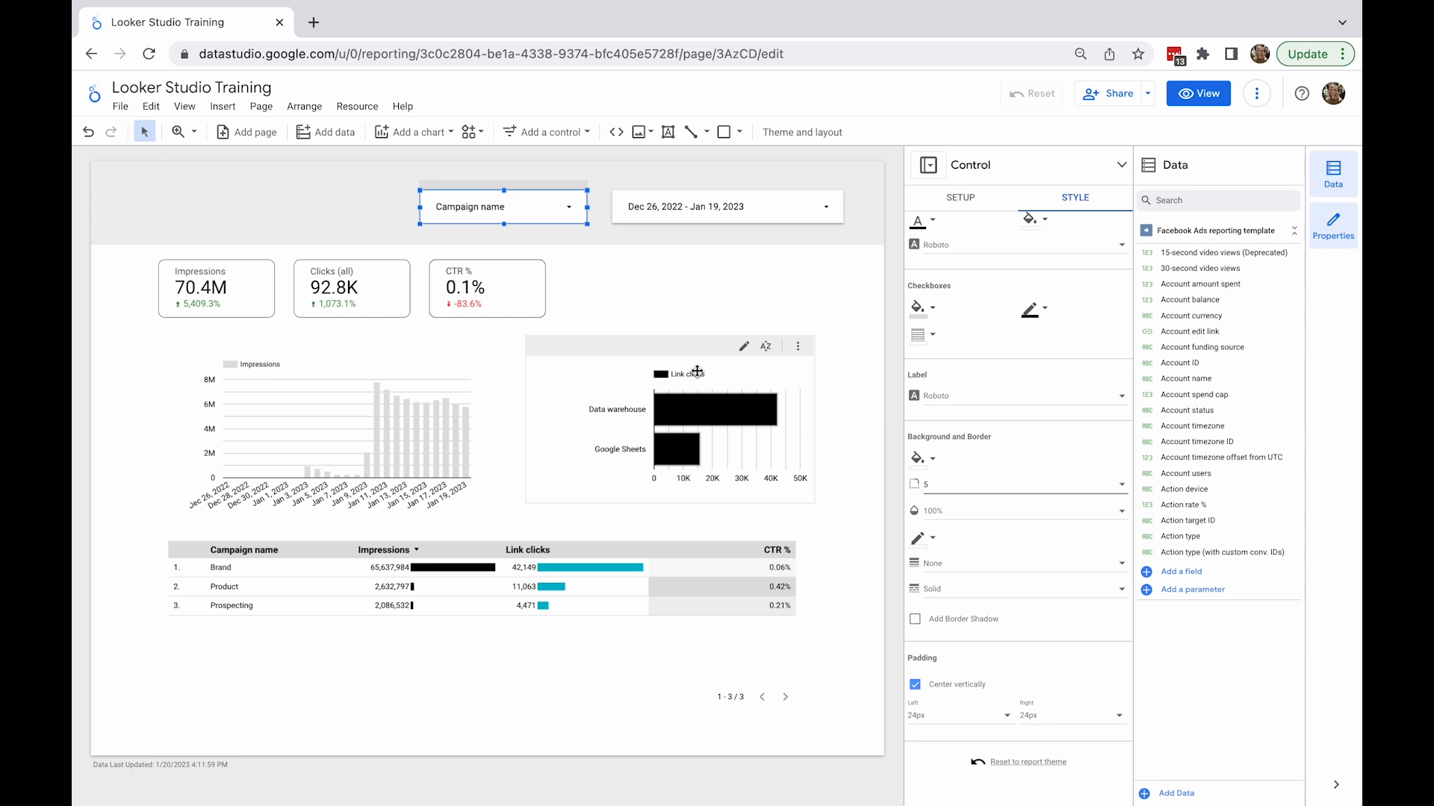
- Change the header rectangle's fill to a darker gray
{"action": "left_click", "coordinate": [660, 265]}
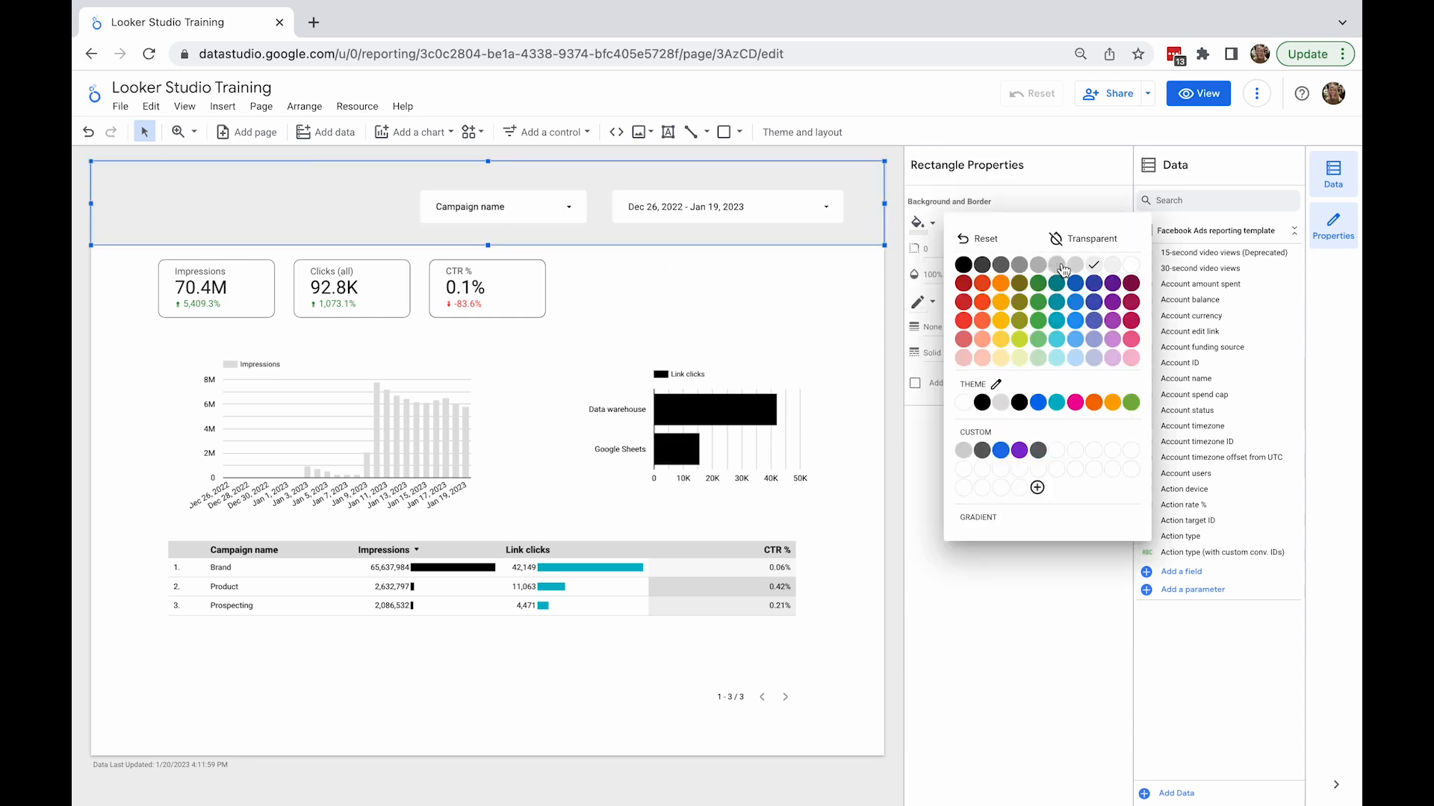
{"action": "left_click", "coordinate": [1063, 267]}
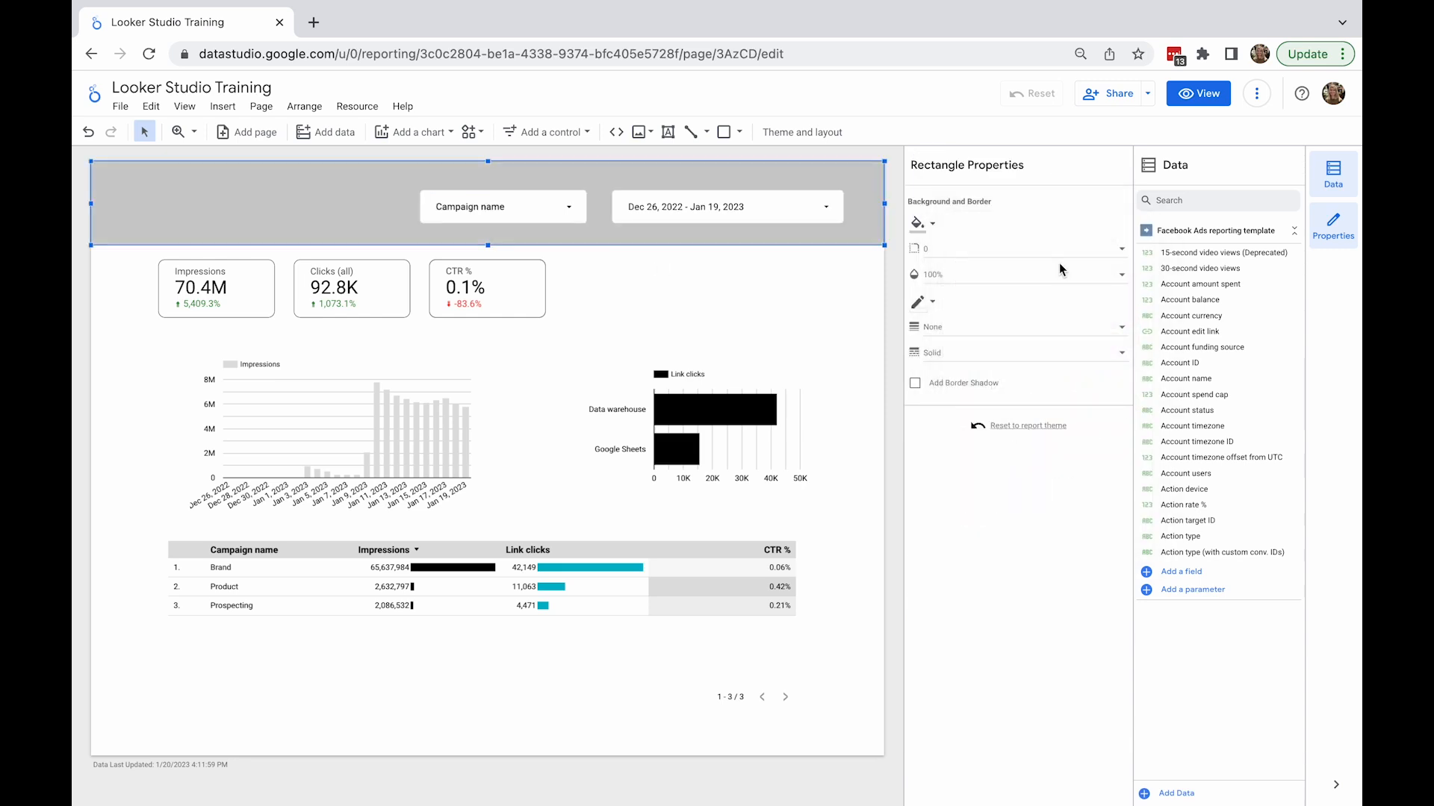
{"action": "left_click", "coordinate": [672, 278]}
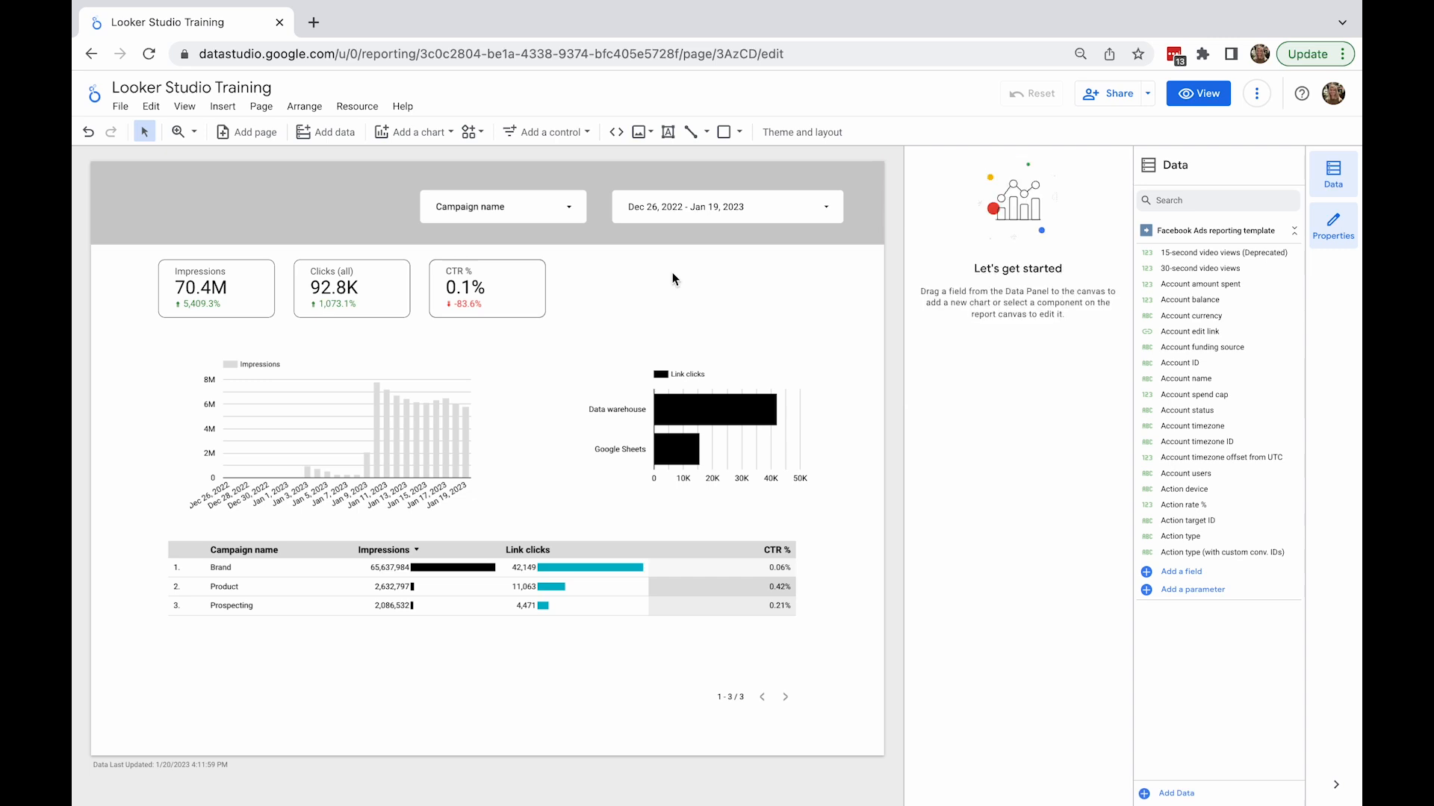
- Insert Supermetrics-logo-black.png from the computer's Desktop and shrink it to fit in the header, left of the Campaign name control
{"action": "left_click", "coordinate": [640, 132]}
{"action": "left_click", "coordinate": [665, 161]}
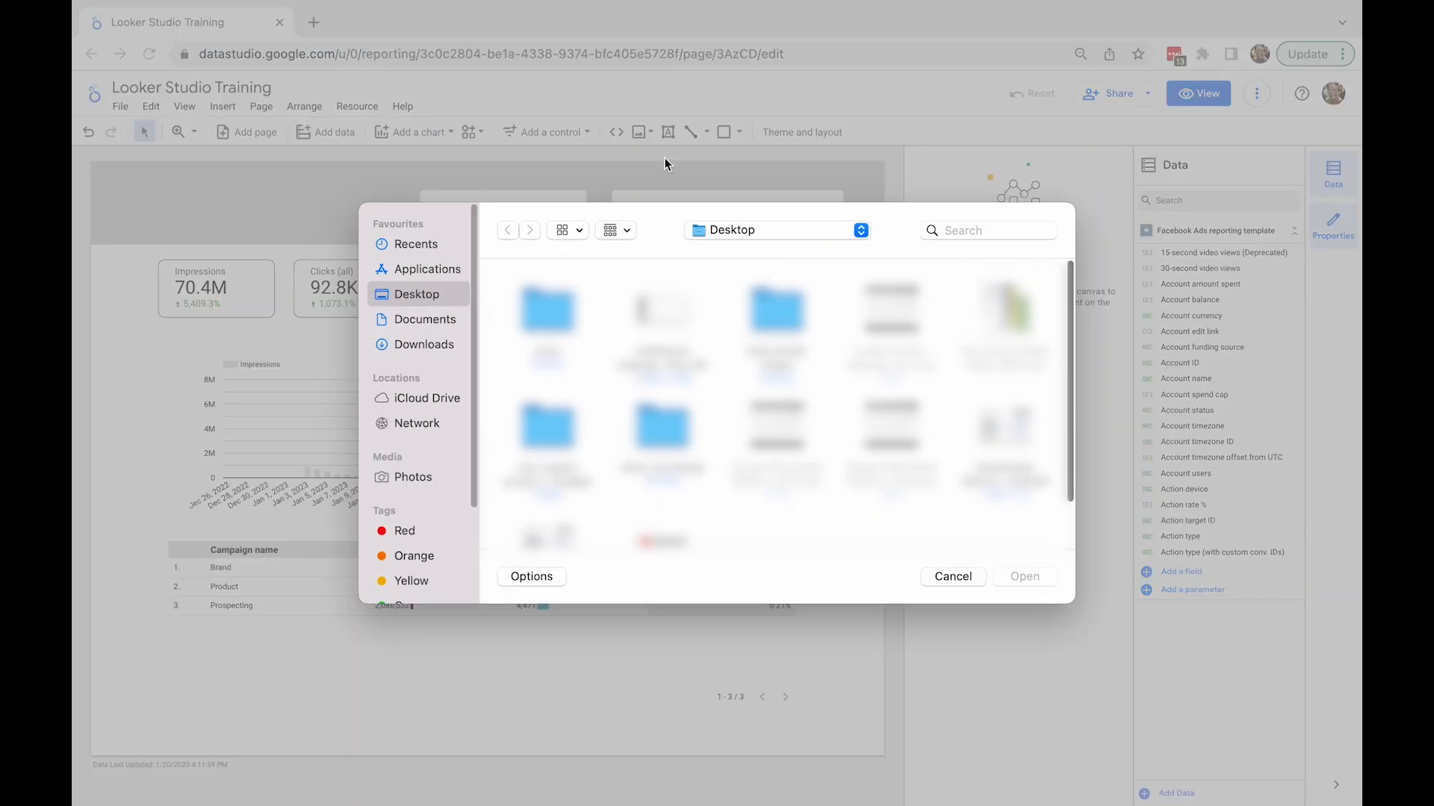
{"action": "double_click", "coordinate": [664, 541]}
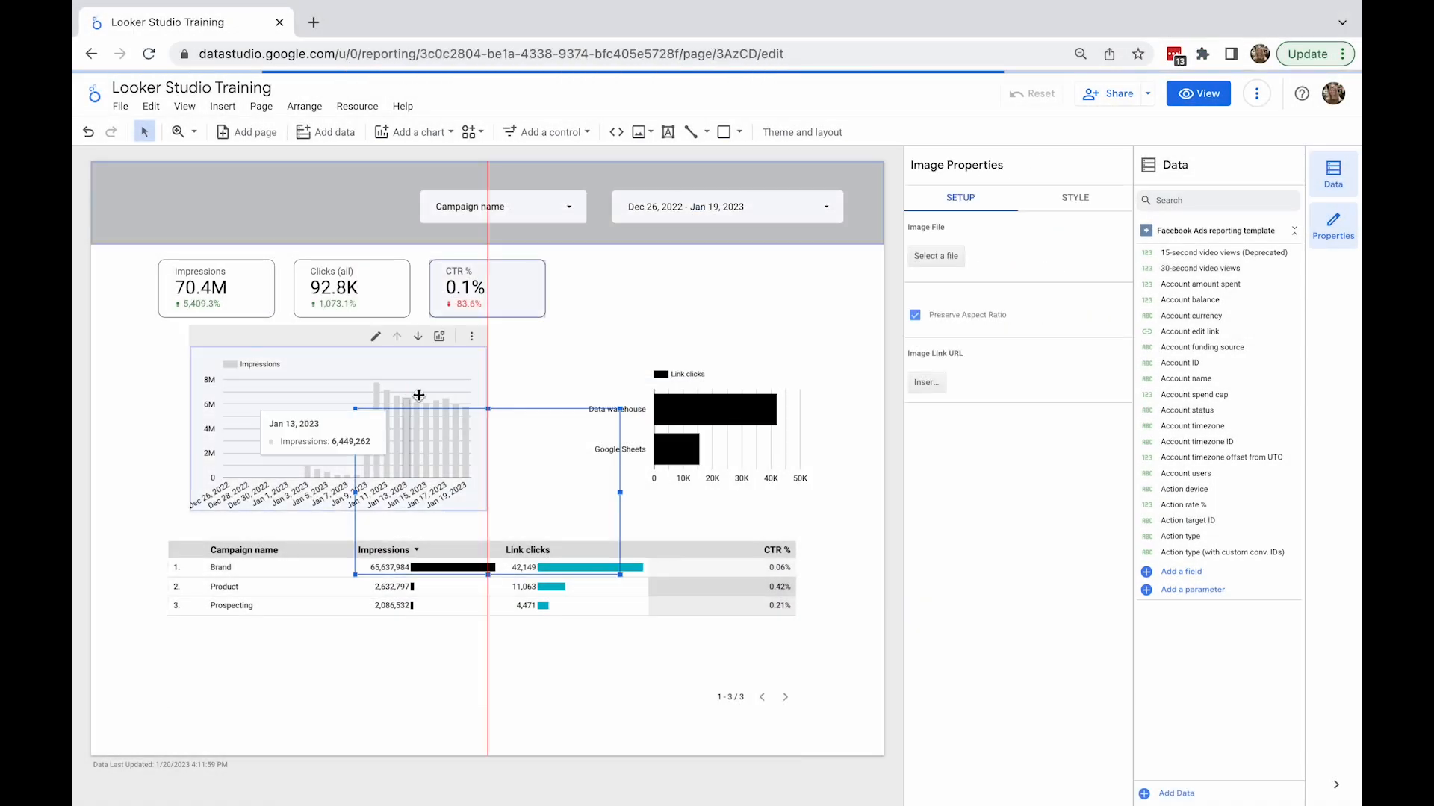
{"action": "left_click_drag", "start_coordinate": [528, 443], "coordinate": [286, 208]}
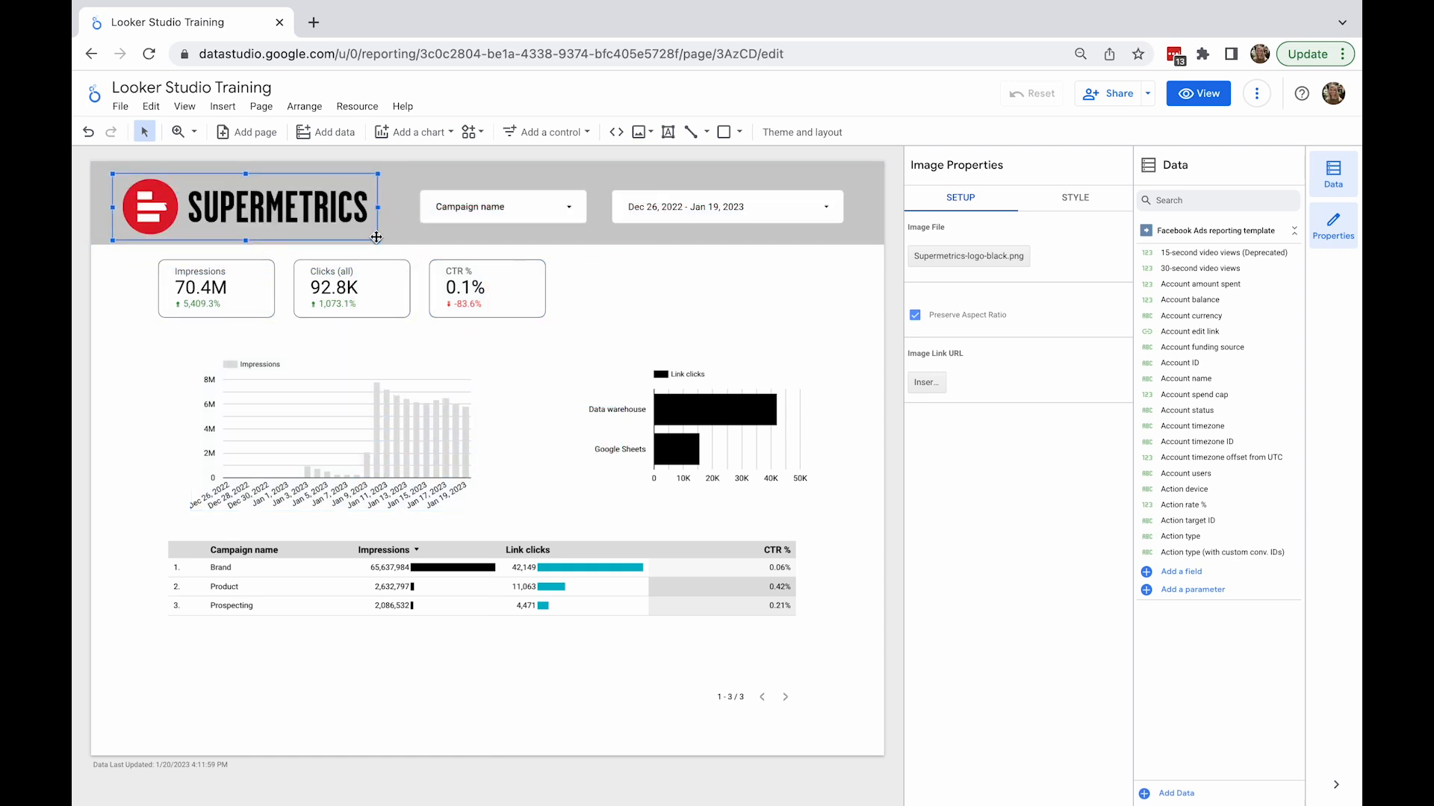
{"action": "left_click_drag", "start_coordinate": [379, 240], "coordinate": [237, 204]}
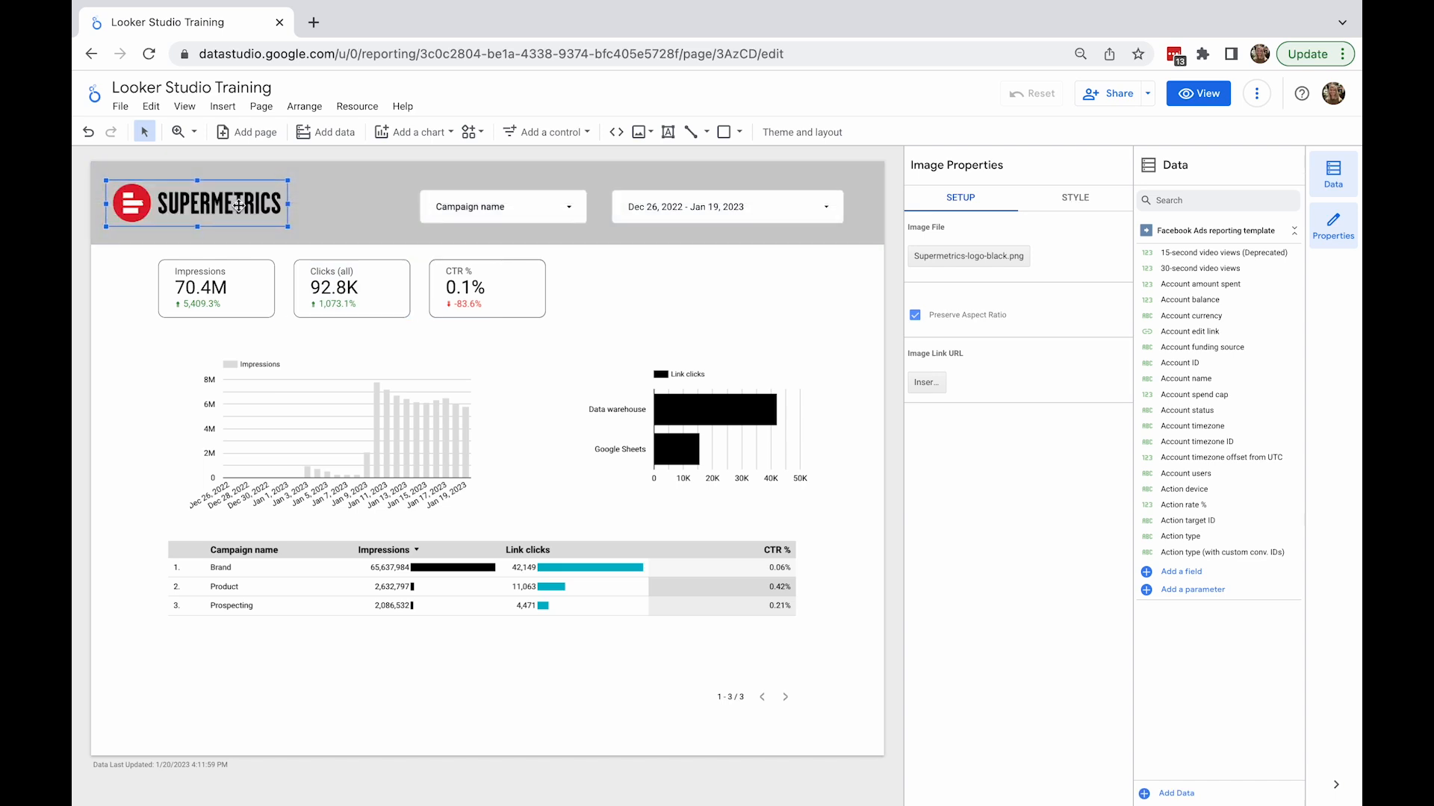
{"action": "left_click", "coordinate": [160, 440]}
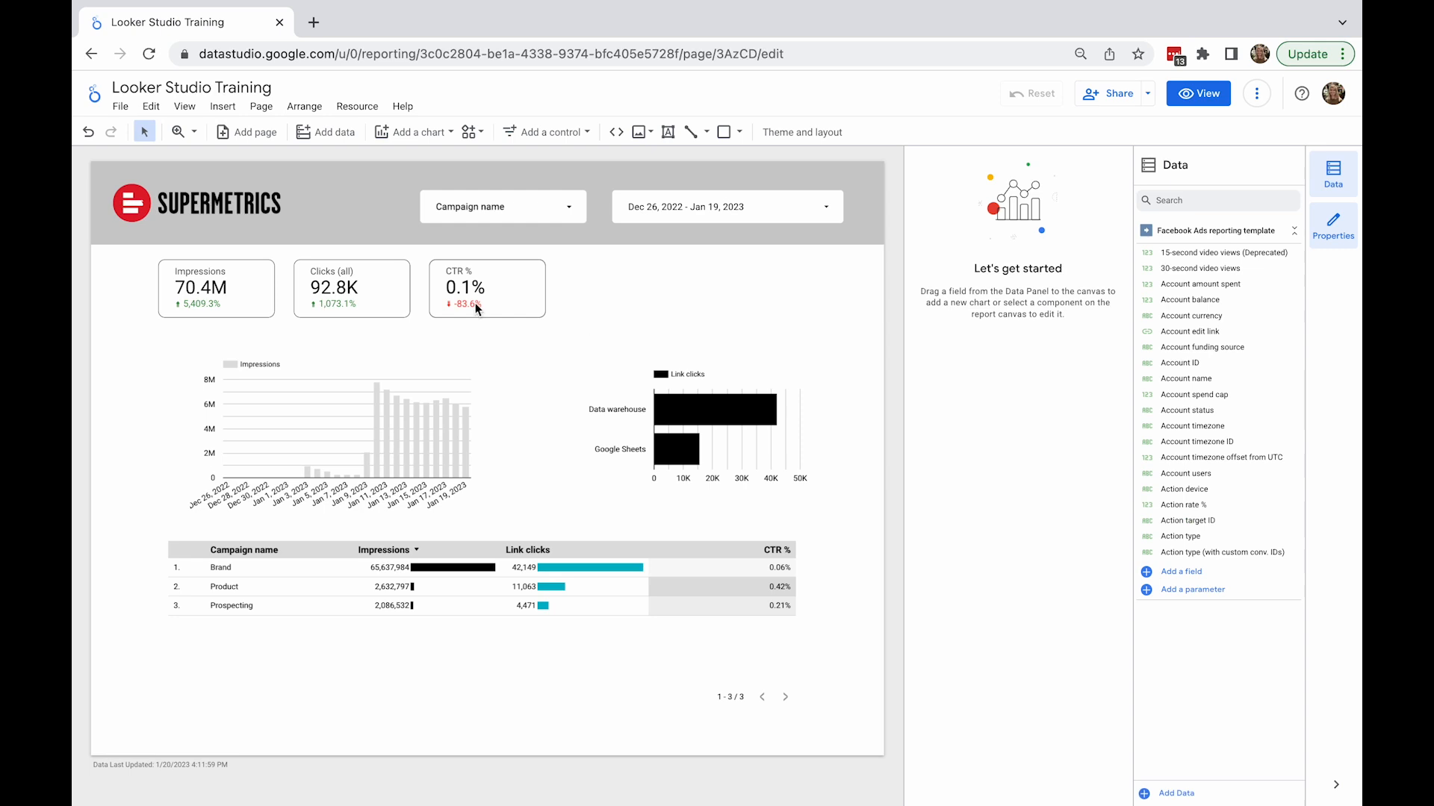
- Add a second page to the report and try to rename the first page "FA Main"
{"action": "left_click", "coordinate": [246, 133]}
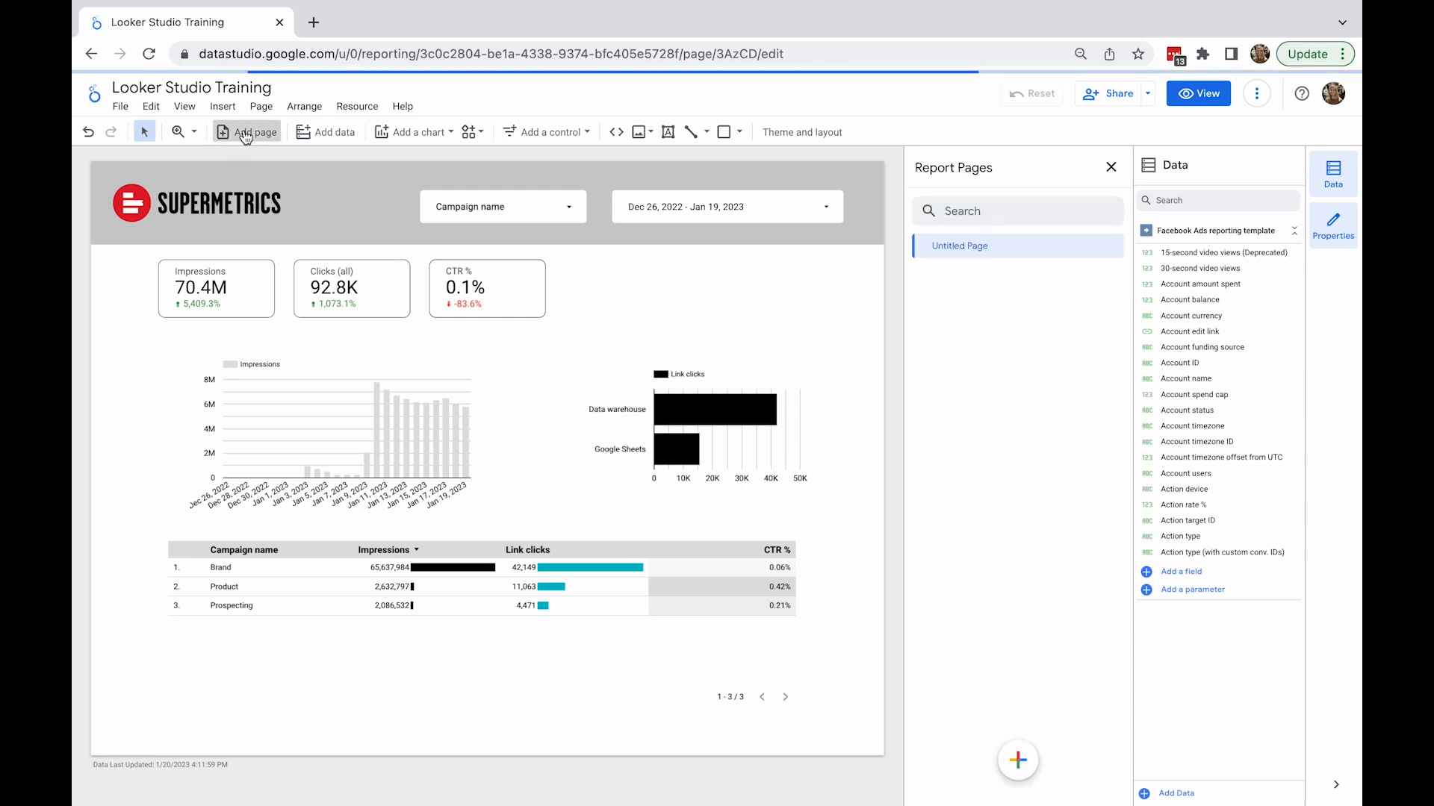
{"action": "mouse_move", "coordinate": [992, 249]}
{"action": "left_click", "coordinate": [1112, 250]}
{"action": "left_click", "coordinate": [1120, 256]}
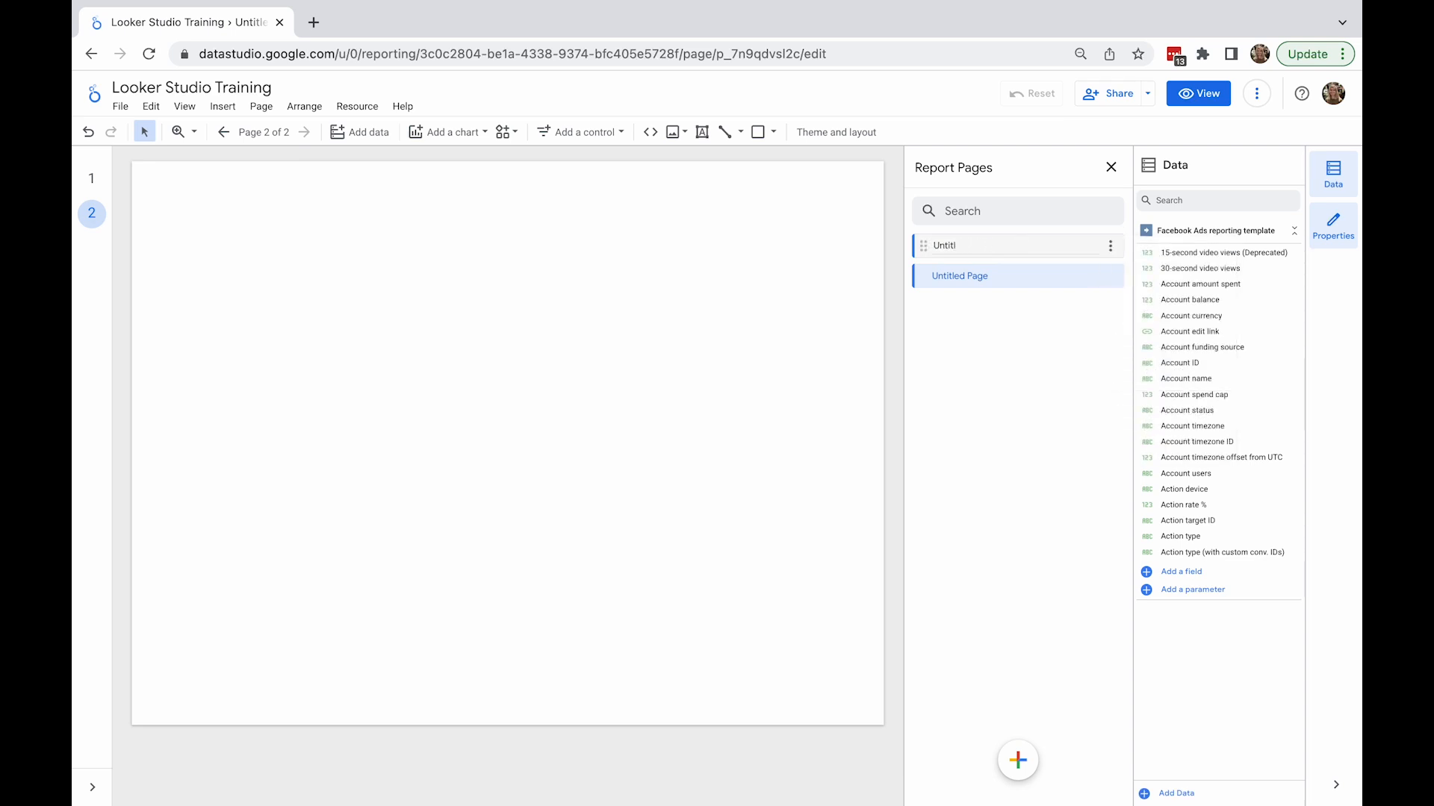
{"action": "type", "text": "FA Main"}
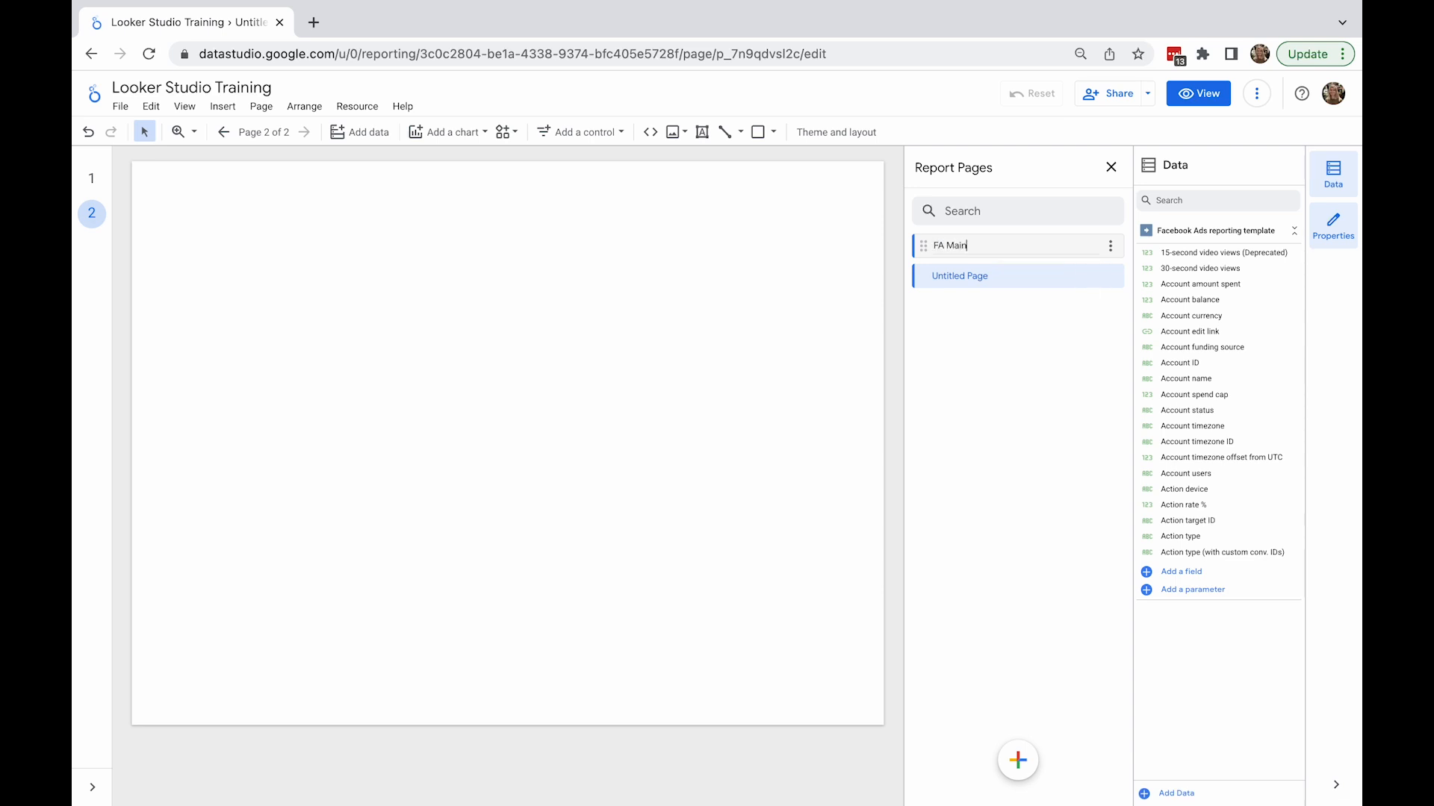
{"action": "key", "text": "Return"}
- Rename the second report page "Facebook Ads campaigns"
{"action": "left_click", "coordinate": [1110, 277]}
{"action": "left_click", "coordinate": [1120, 290]}
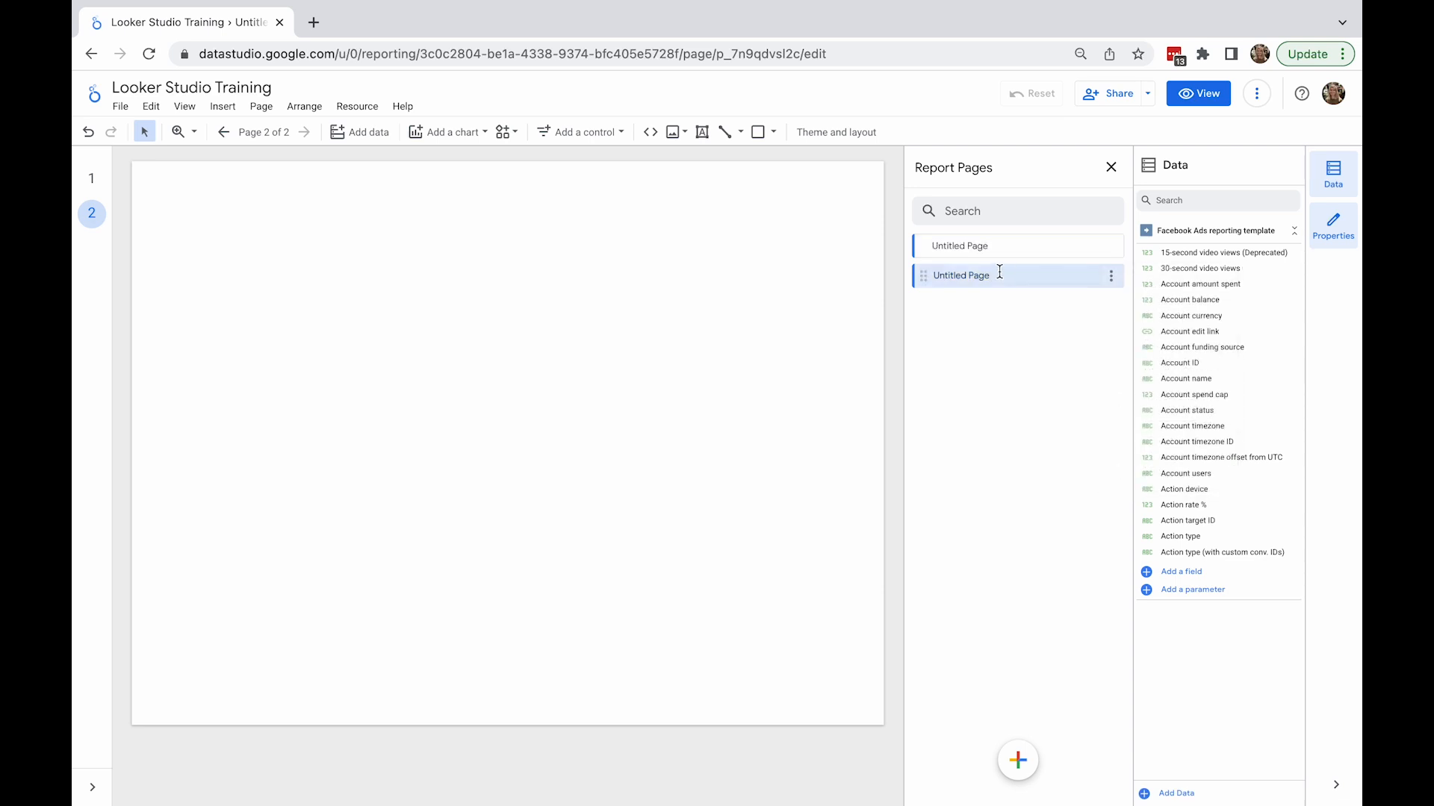
{"action": "triple_click", "coordinate": [997, 276]}
{"action": "type", "text": "F"}
- Rename the first report page "FA Main"
{"action": "left_click", "coordinate": [1111, 247]}
{"action": "left_click", "coordinate": [1128, 259]}
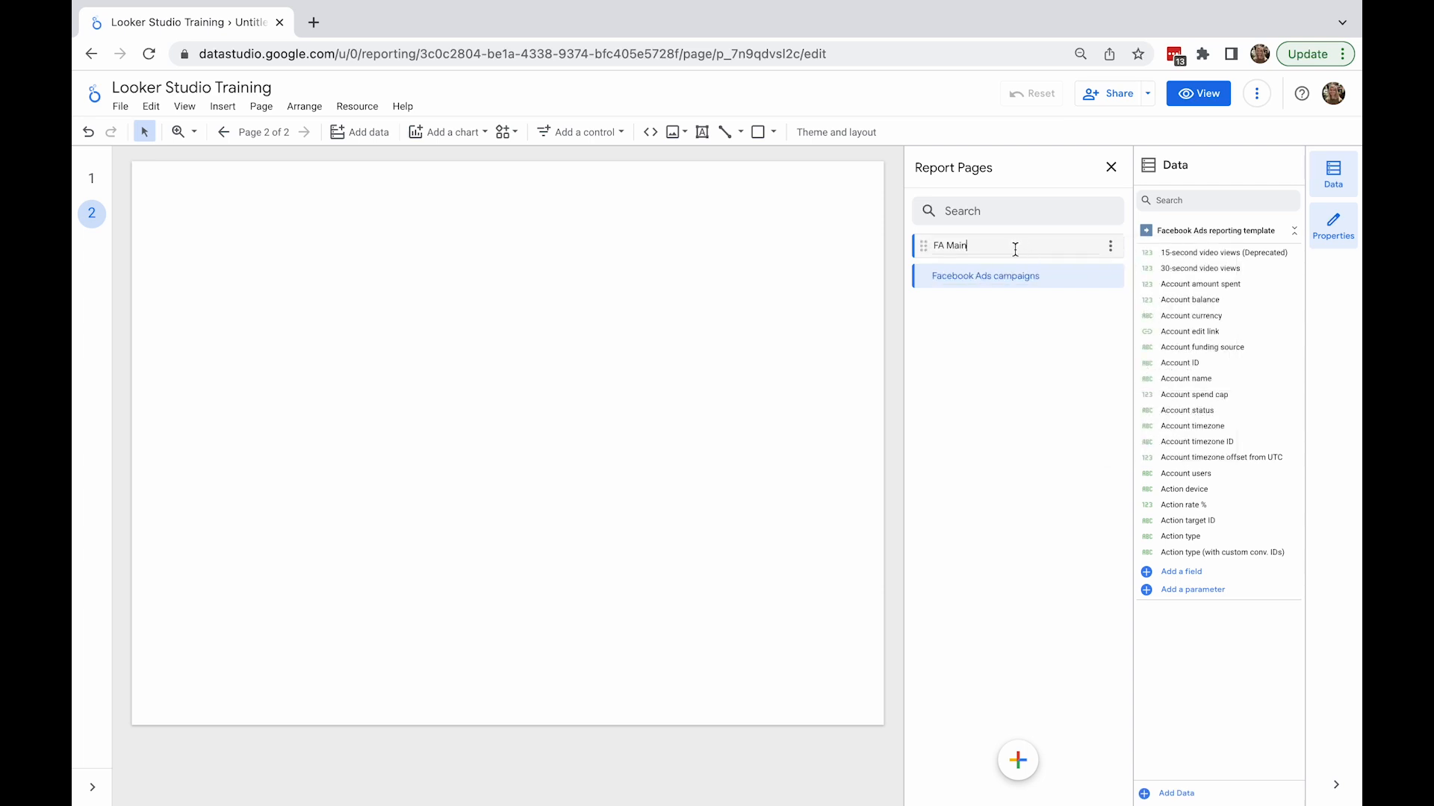
{"action": "left_click", "coordinate": [1035, 303]}
- View the FA Main page, return to the Facebook Ads campaigns page, and show the page manager's options for adding a page, section, divider or header
{"action": "left_click", "coordinate": [222, 132]}
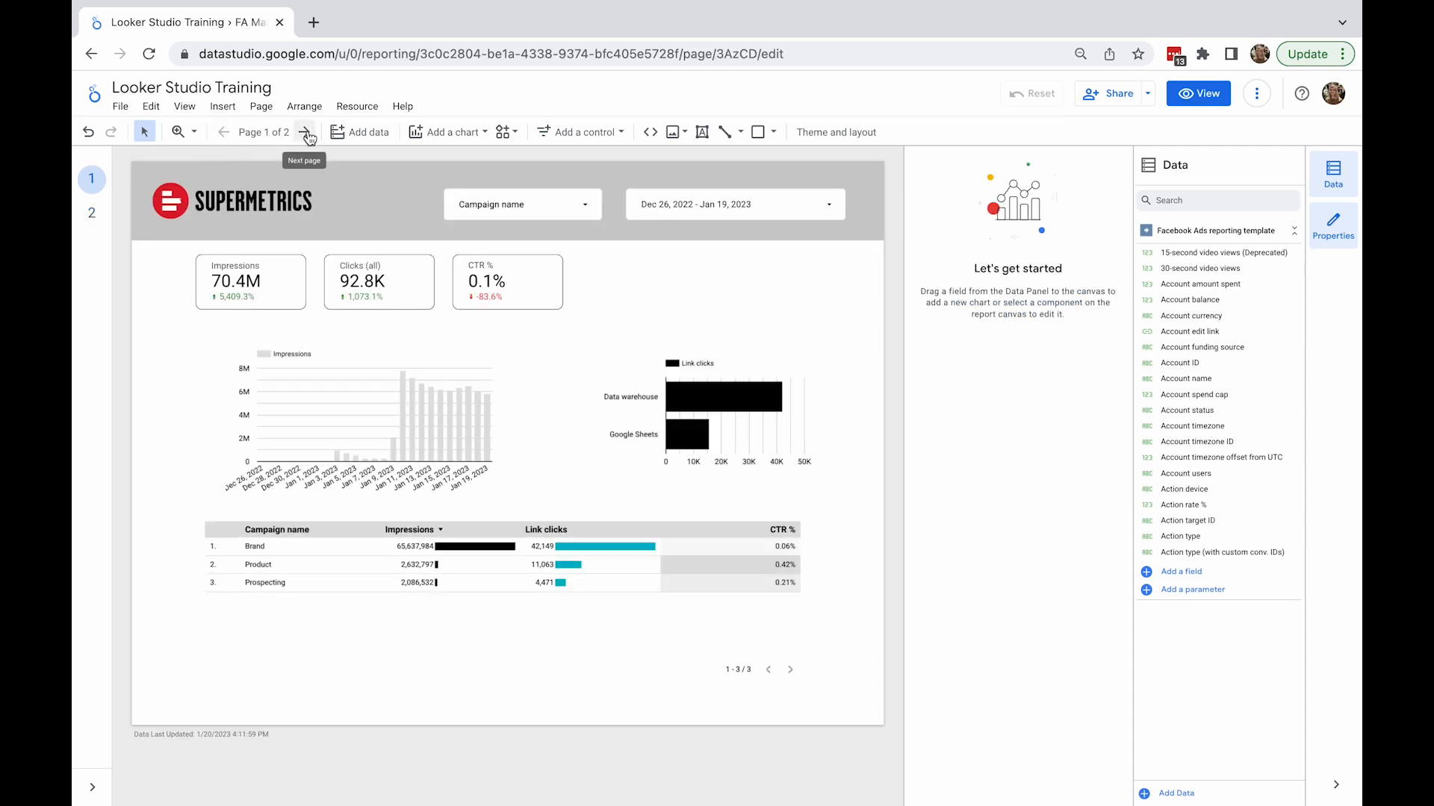
{"action": "left_click", "coordinate": [305, 132]}
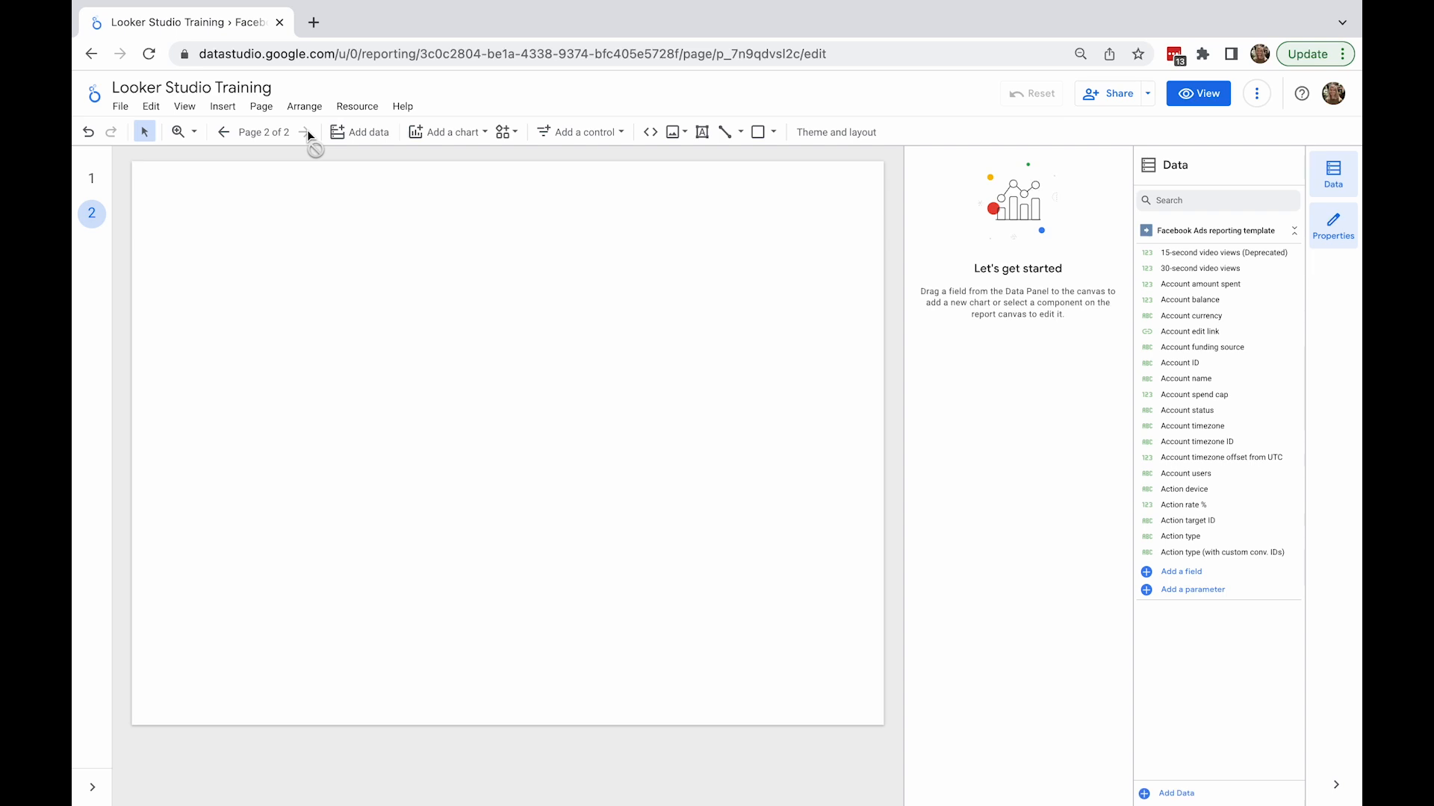
{"action": "left_click", "coordinate": [261, 106]}
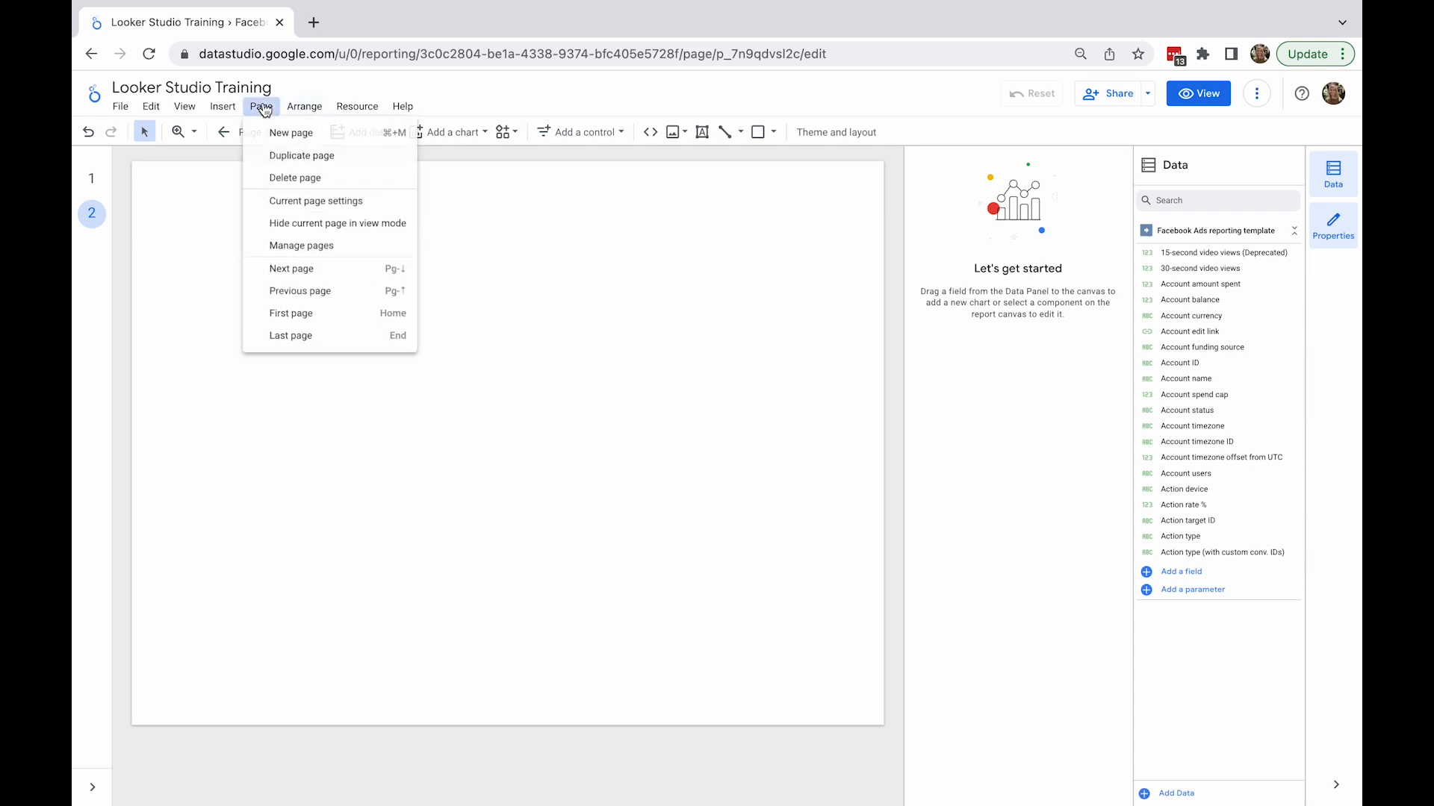
{"action": "left_click", "coordinate": [291, 247]}
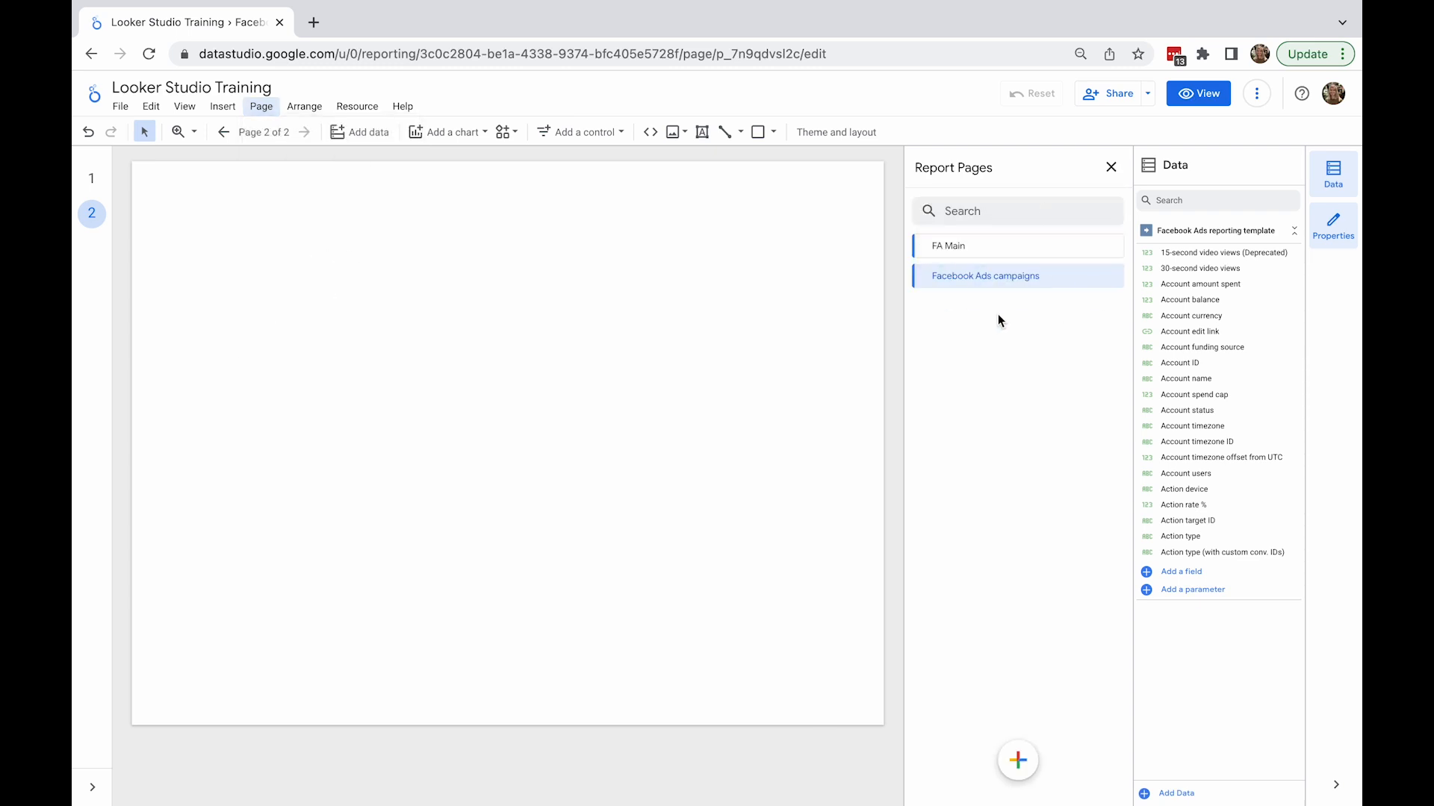
{"action": "mouse_move", "coordinate": [1008, 762]}
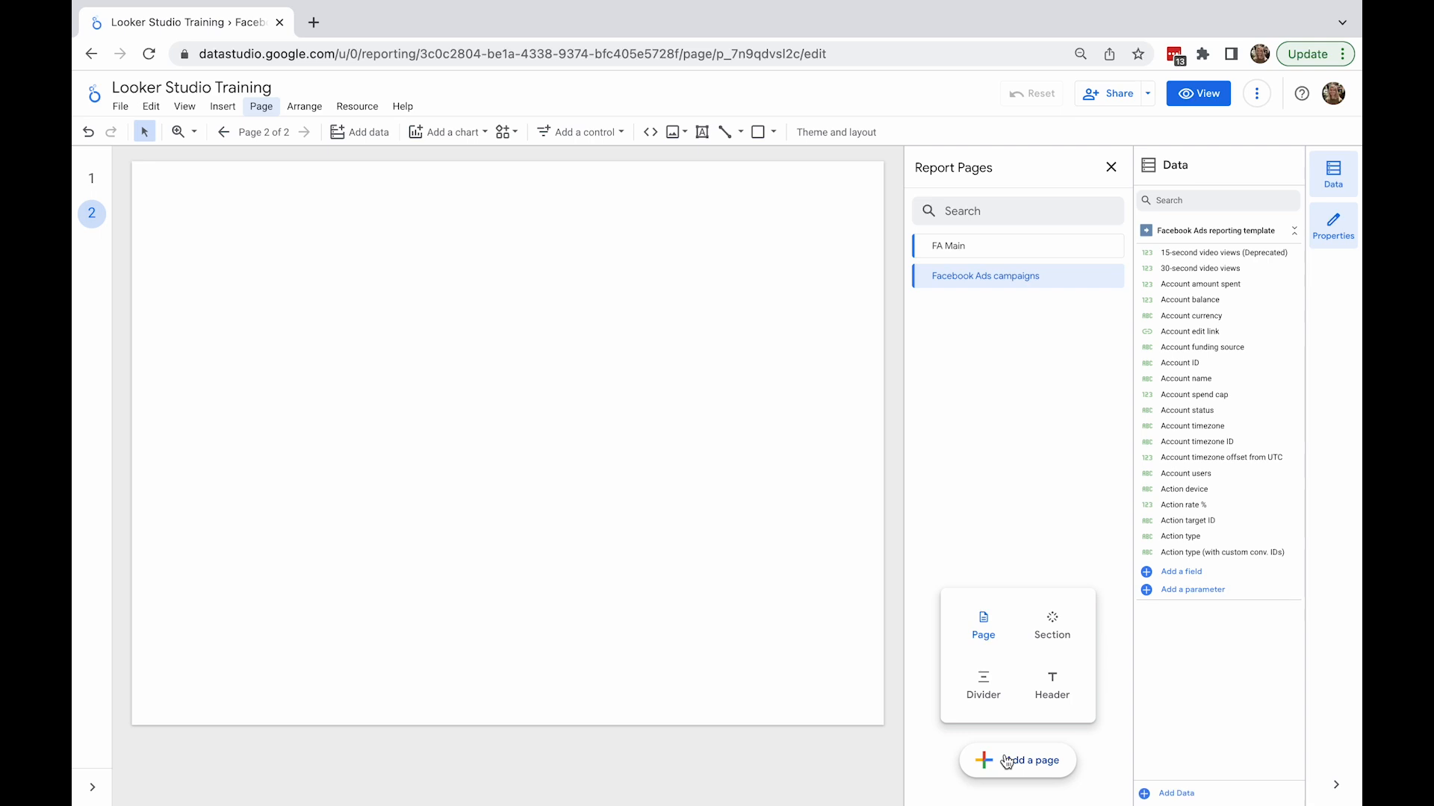
- Add a third page and a section that groups the FA Main and Facebook Ads campaigns pages
{"action": "left_click", "coordinate": [983, 629]}
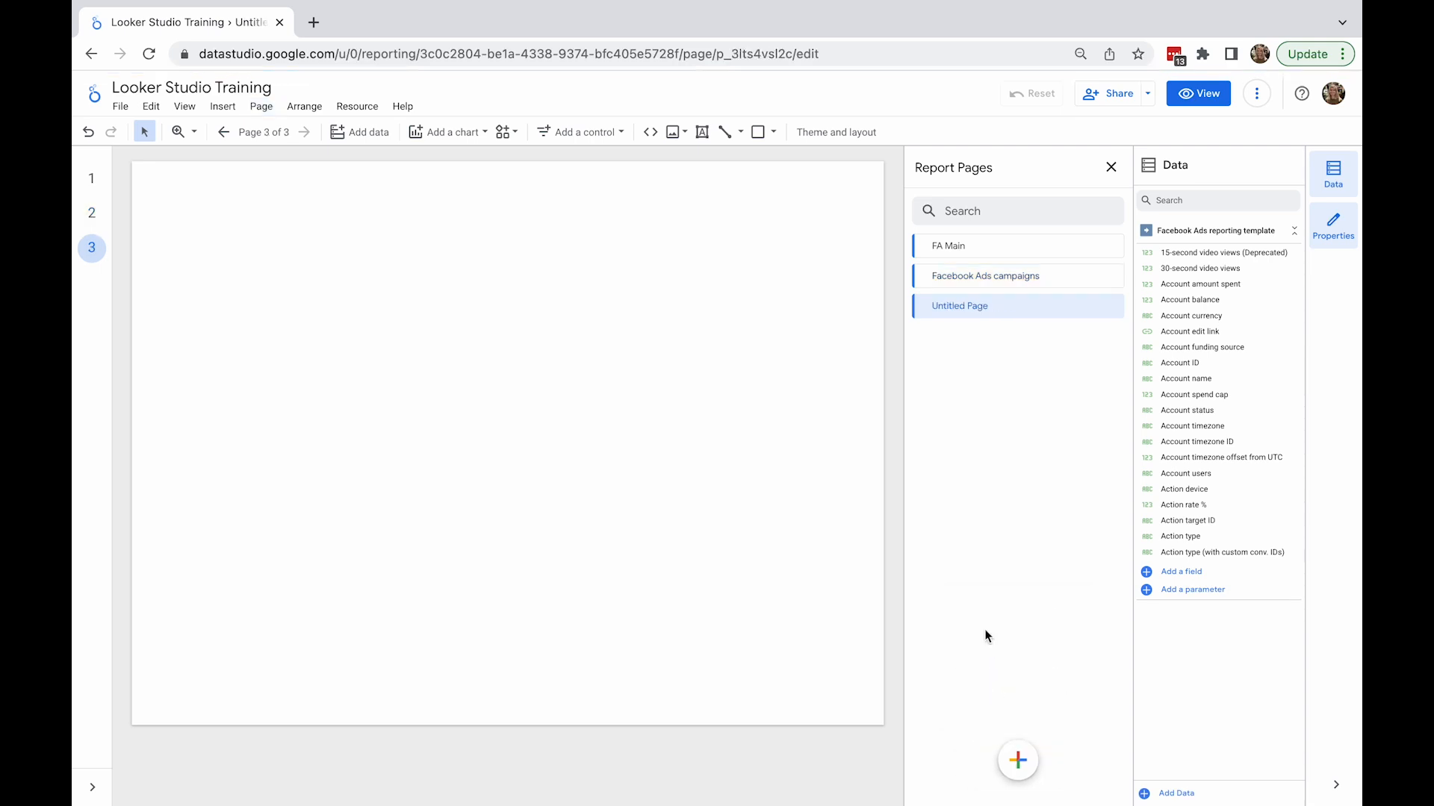
{"action": "mouse_move", "coordinate": [1004, 755]}
{"action": "left_click", "coordinate": [1042, 641]}
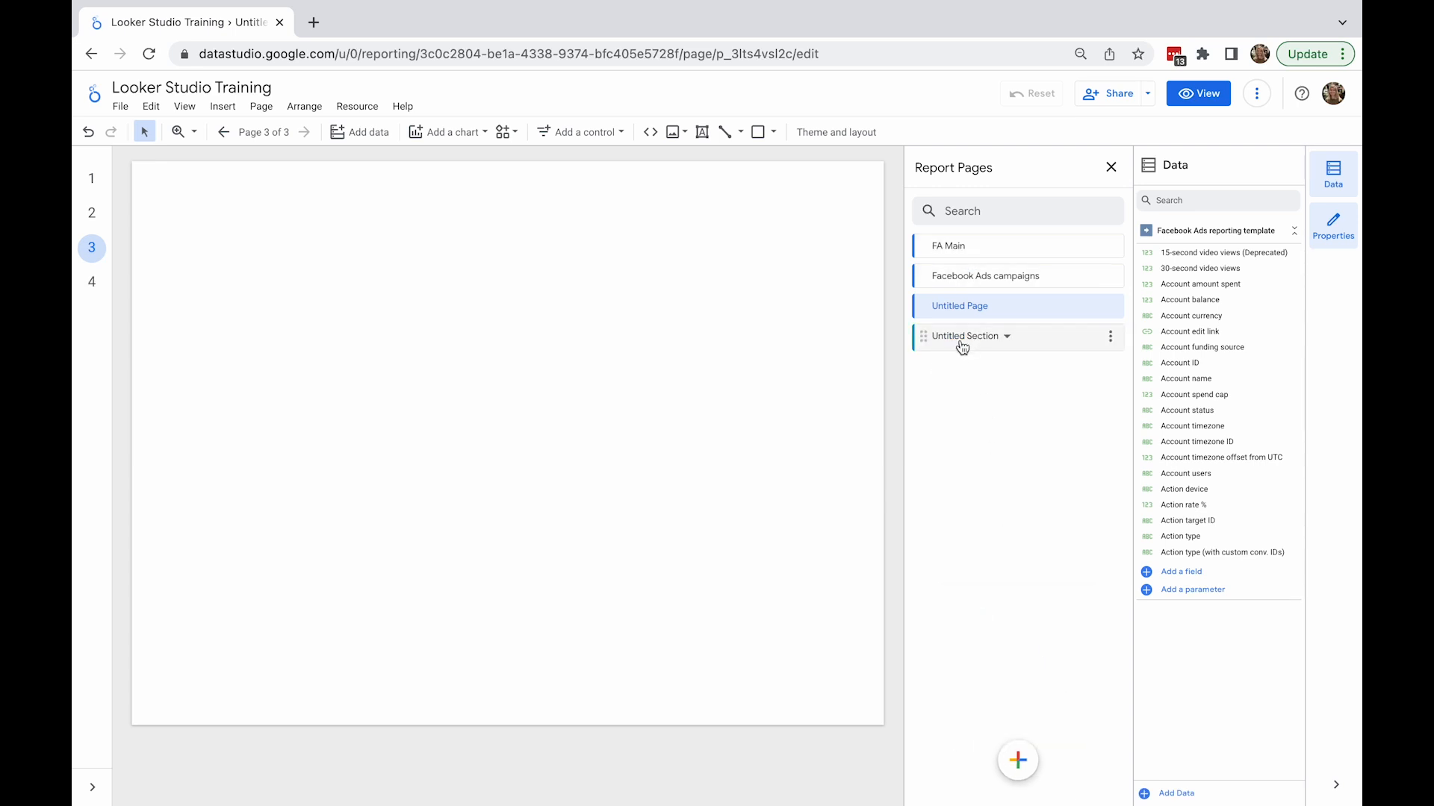
{"action": "left_click_drag", "start_coordinate": [929, 334], "coordinate": [940, 250]}
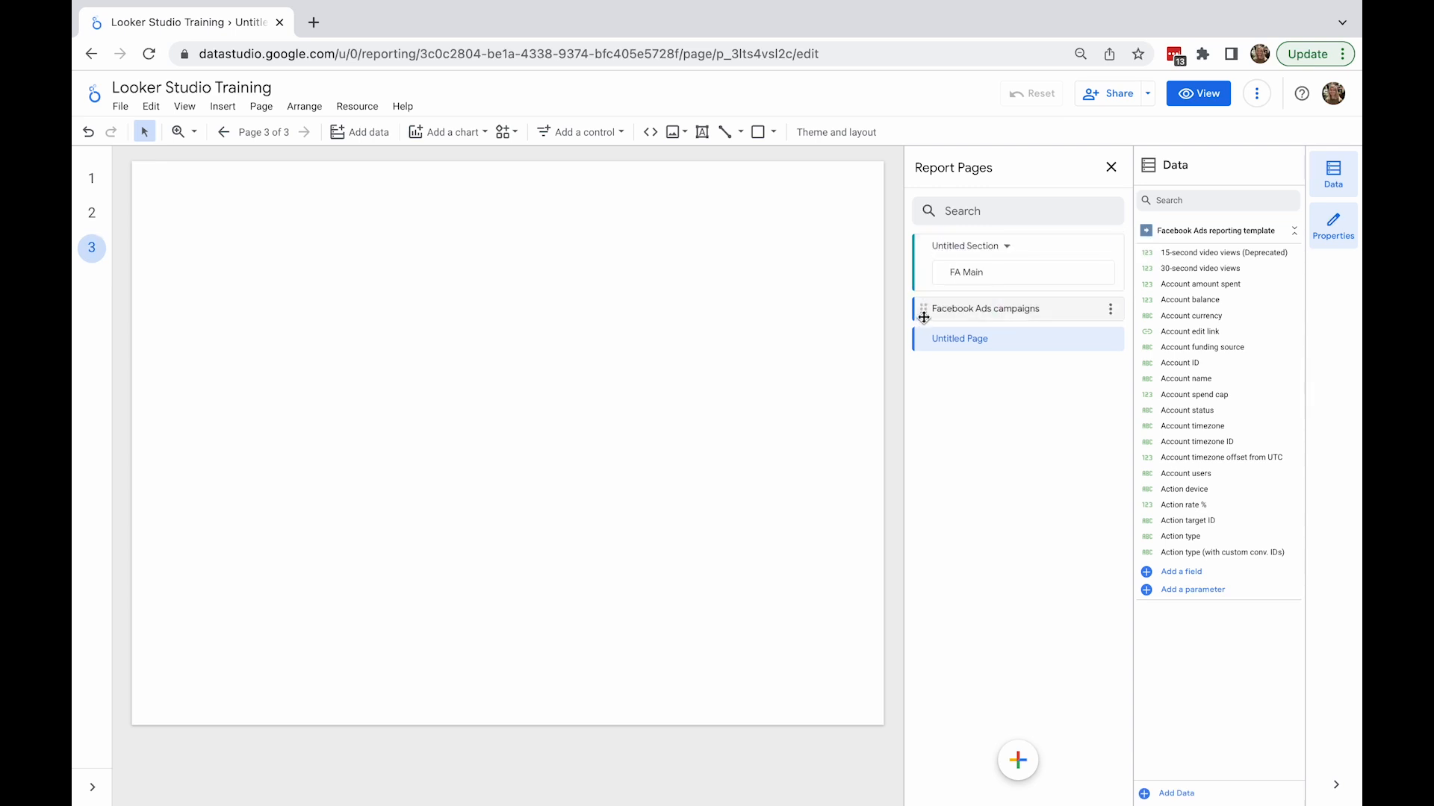
{"action": "left_click_drag", "start_coordinate": [924, 313], "coordinate": [934, 290]}
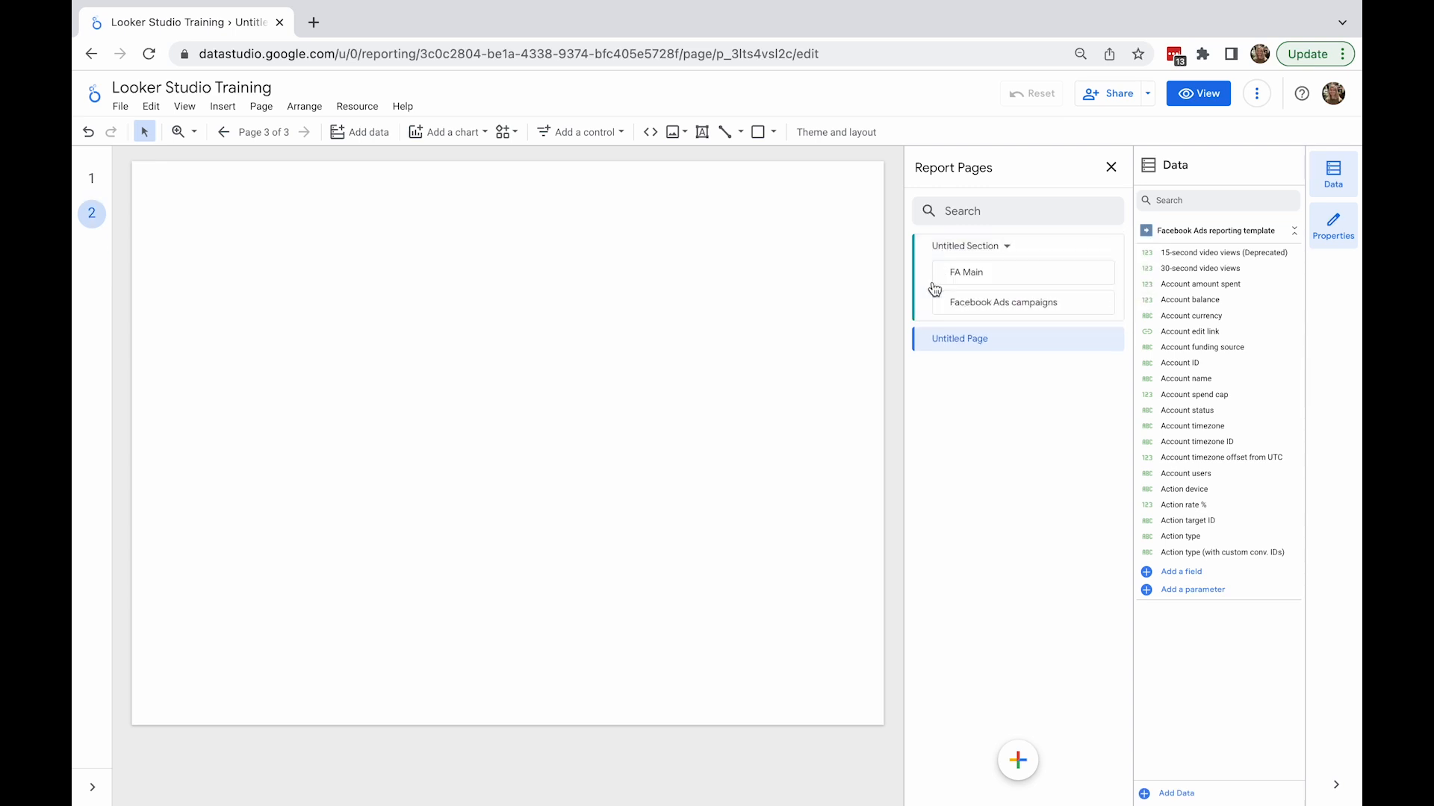
- Assign the Account Circle icon to the untitled section in the report pages
{"action": "left_click", "coordinate": [1109, 248]}
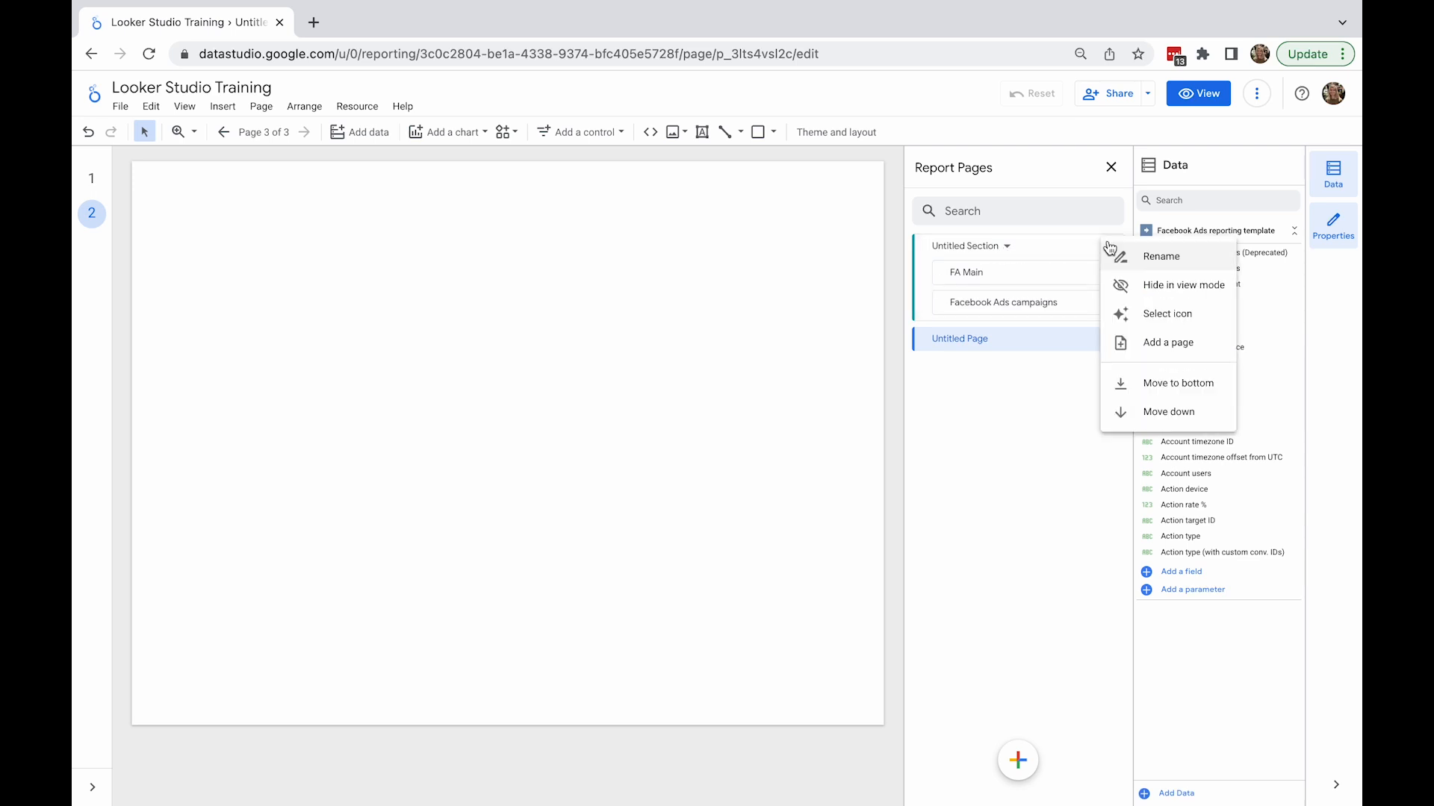
{"action": "left_click", "coordinate": [1134, 317]}
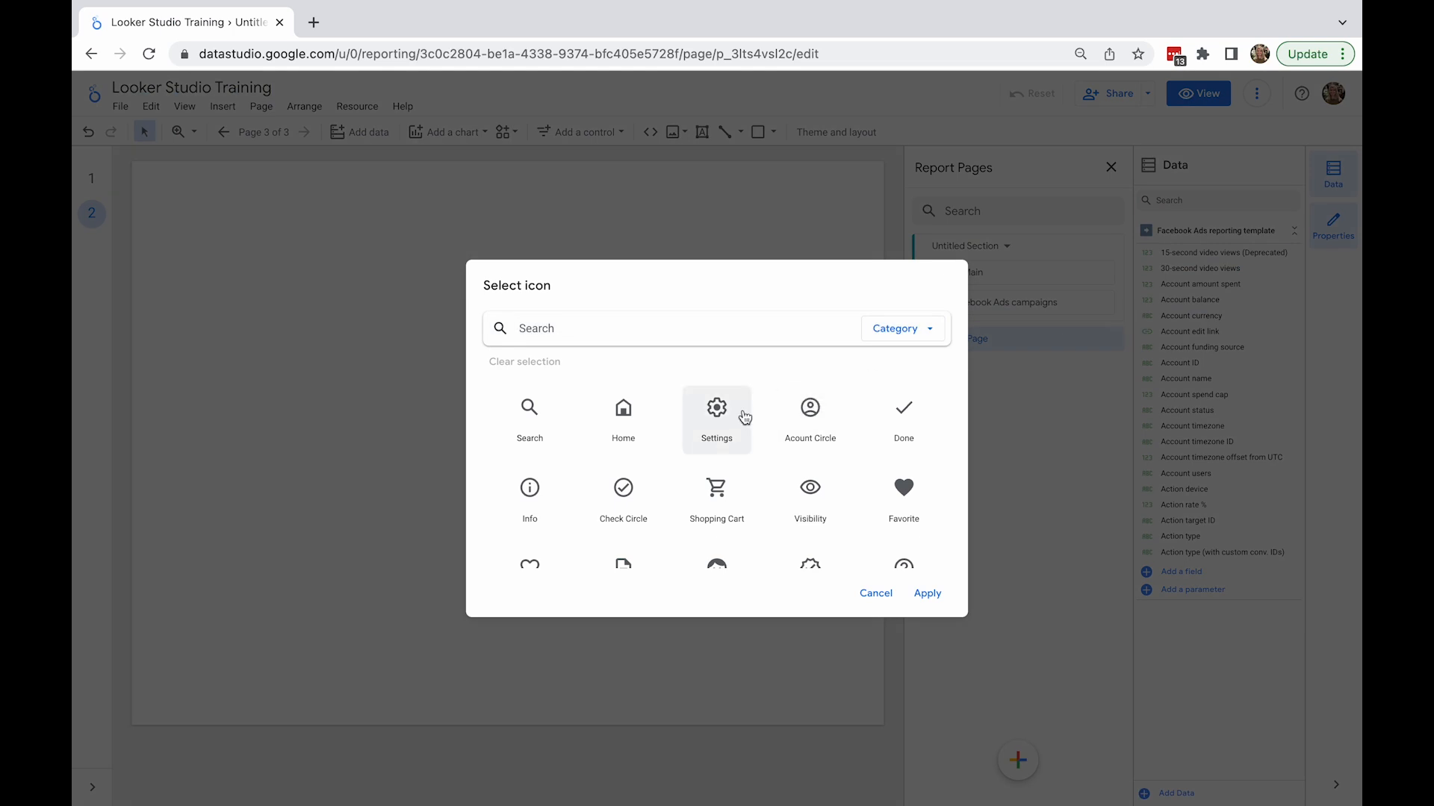
{"action": "left_click", "coordinate": [812, 436]}
{"action": "left_click", "coordinate": [920, 592]}
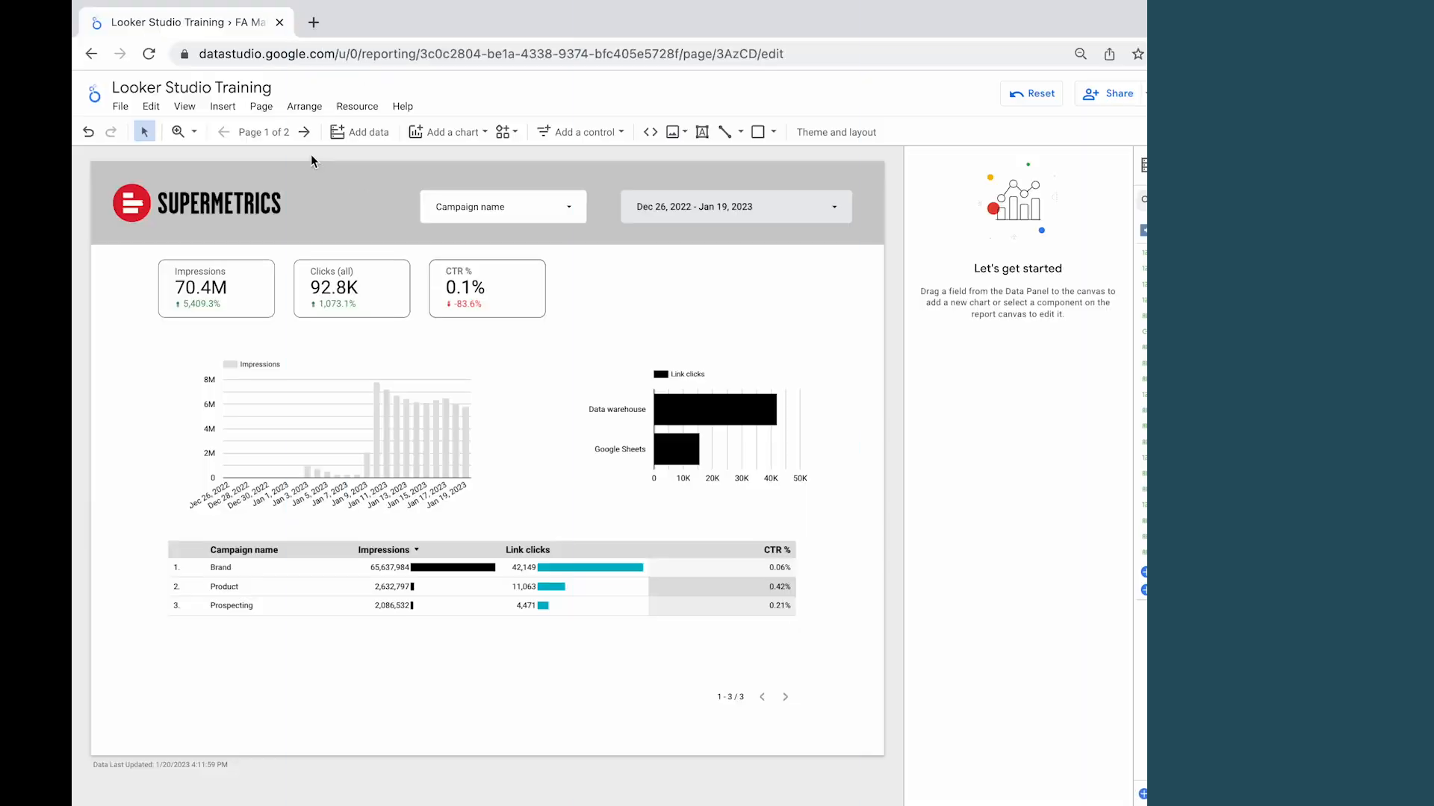
- Copy the Impressions scorecard from the FA Main page onto the empty Facebook Ads campaigns page
{"action": "left_click", "coordinate": [304, 132]}
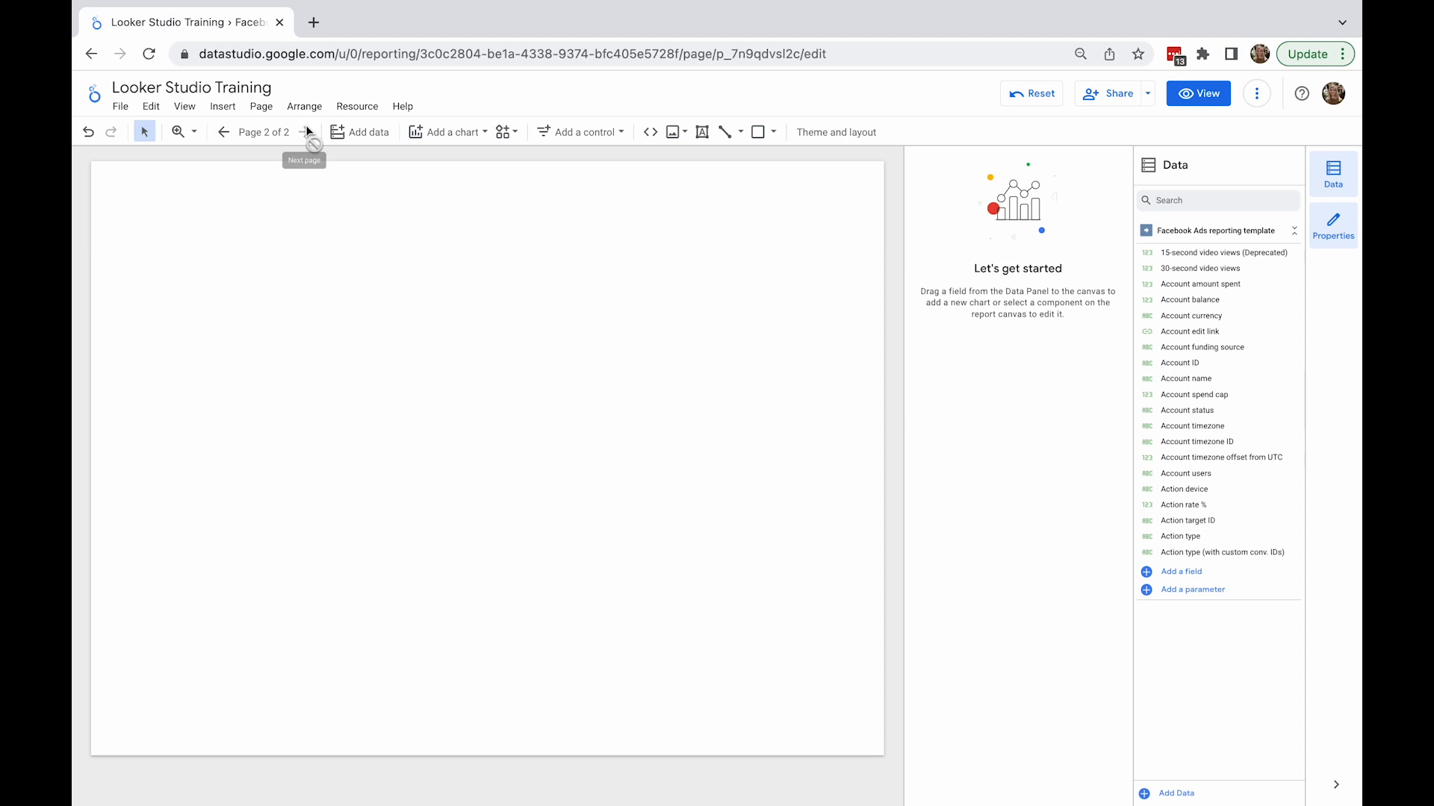
{"action": "left_click", "coordinate": [227, 134]}
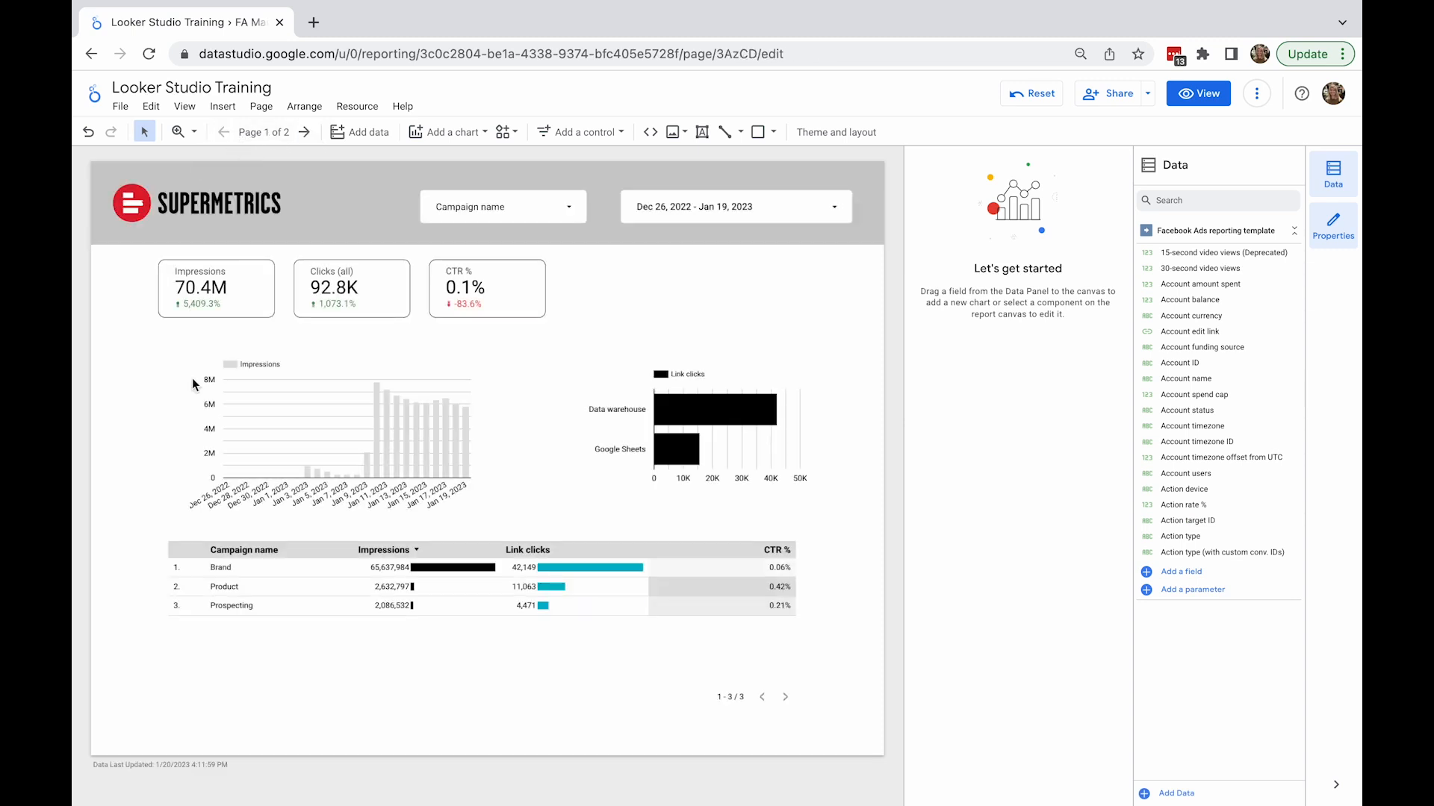
{"action": "left_click", "coordinate": [254, 308]}
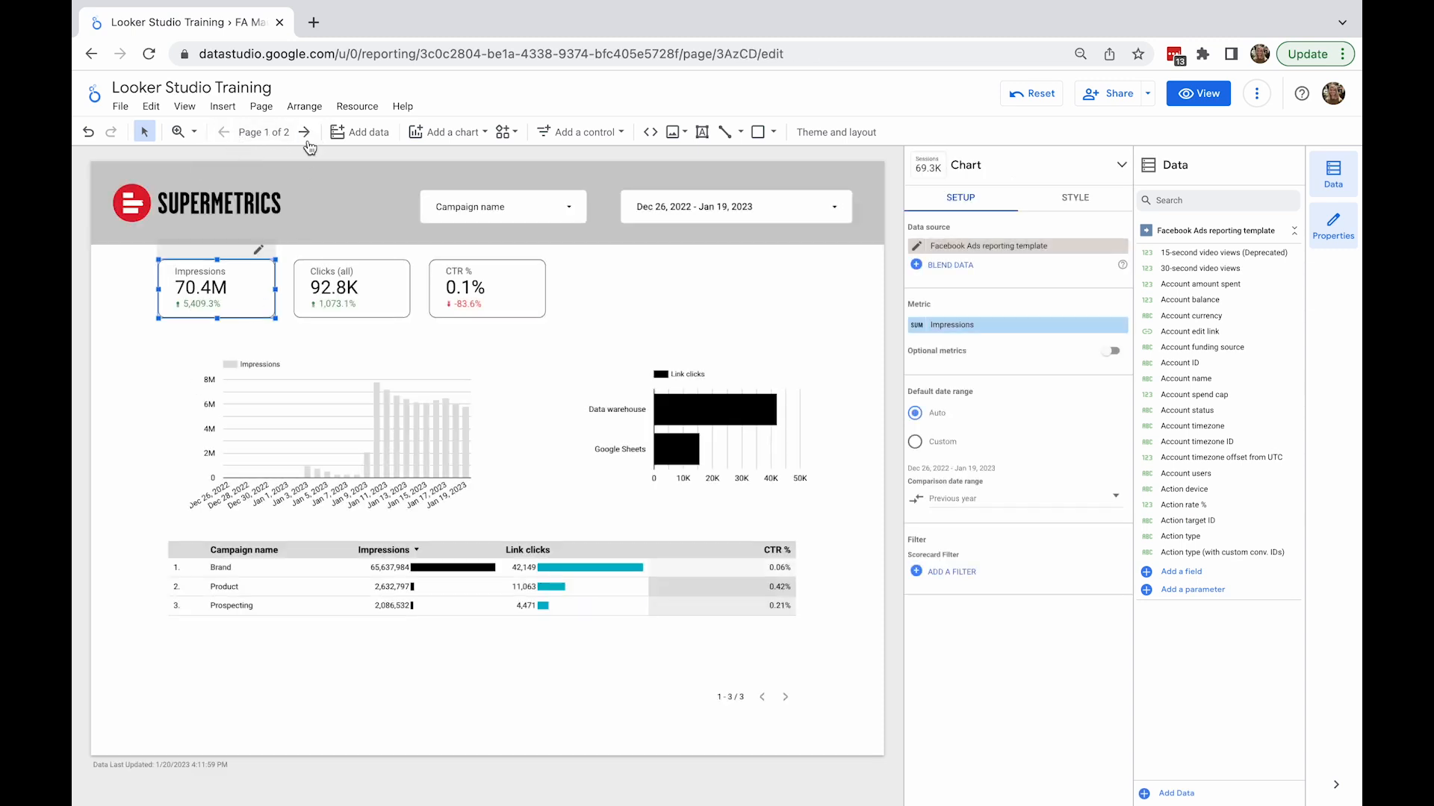
{"action": "left_click", "coordinate": [302, 135]}
{"action": "key", "text": "ctrl+v"}
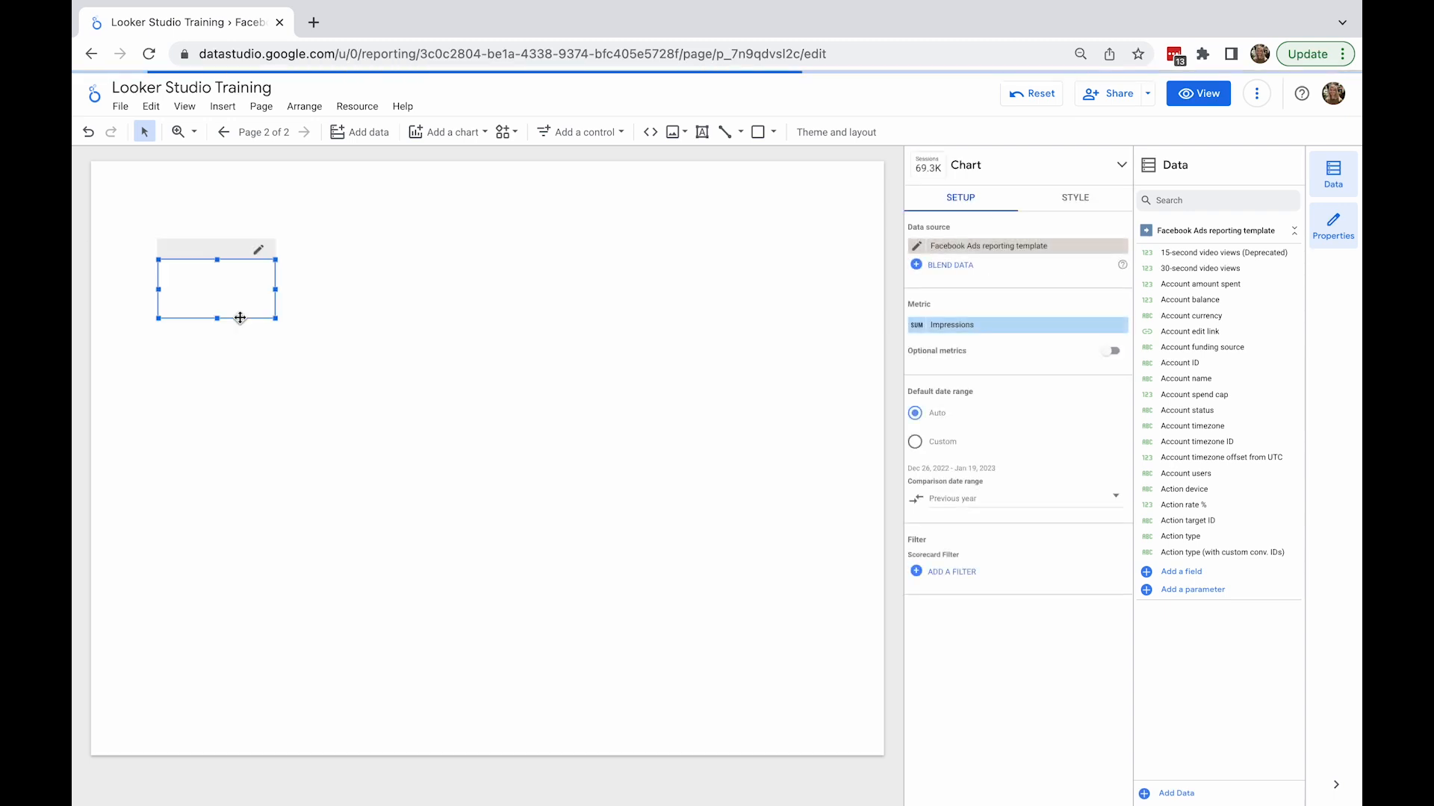
{"action": "left_click", "coordinate": [316, 320]}
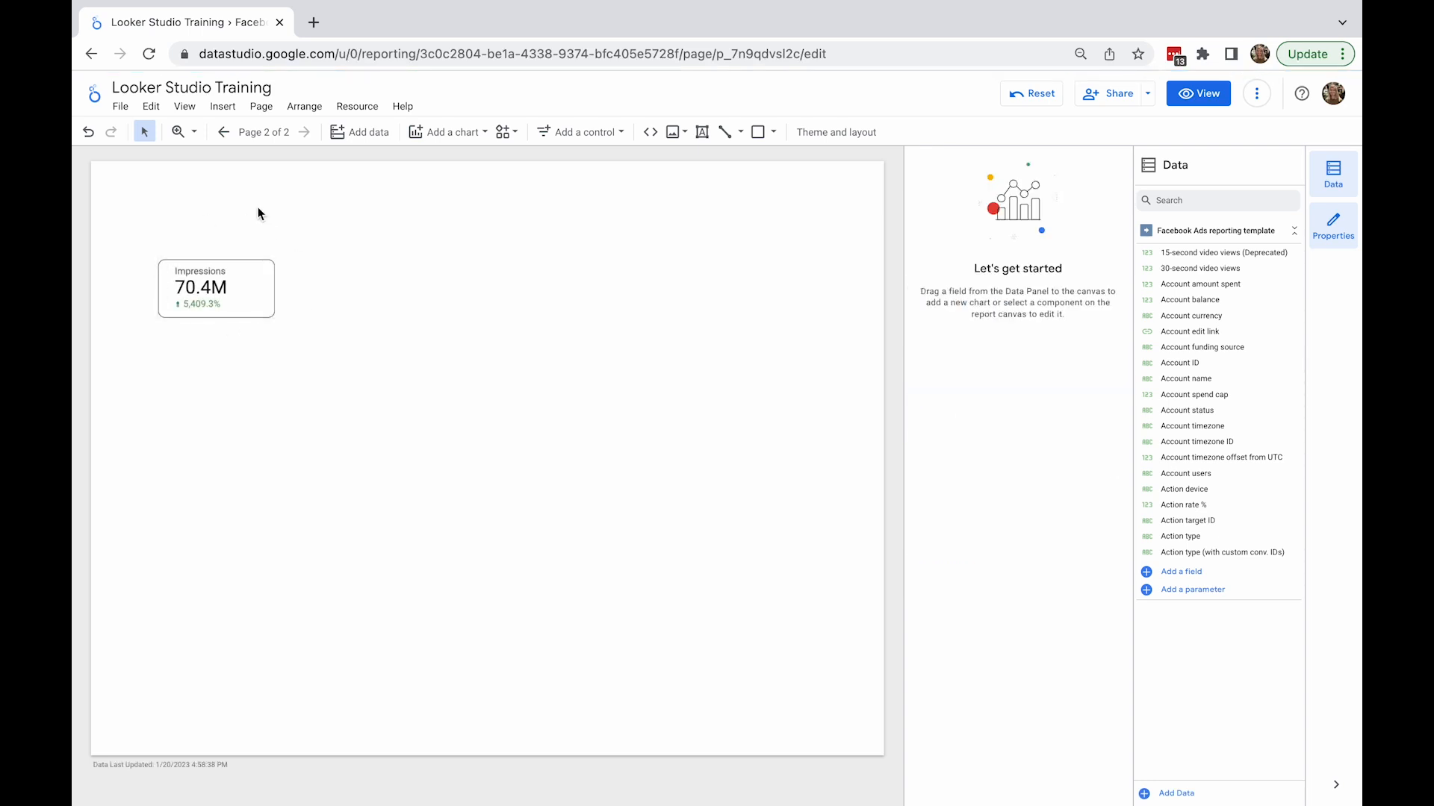
- On FA Main, move the date range control just below the header band, make it report-level, and check the Facebook Ads campaigns page
{"action": "left_click", "coordinate": [229, 141]}
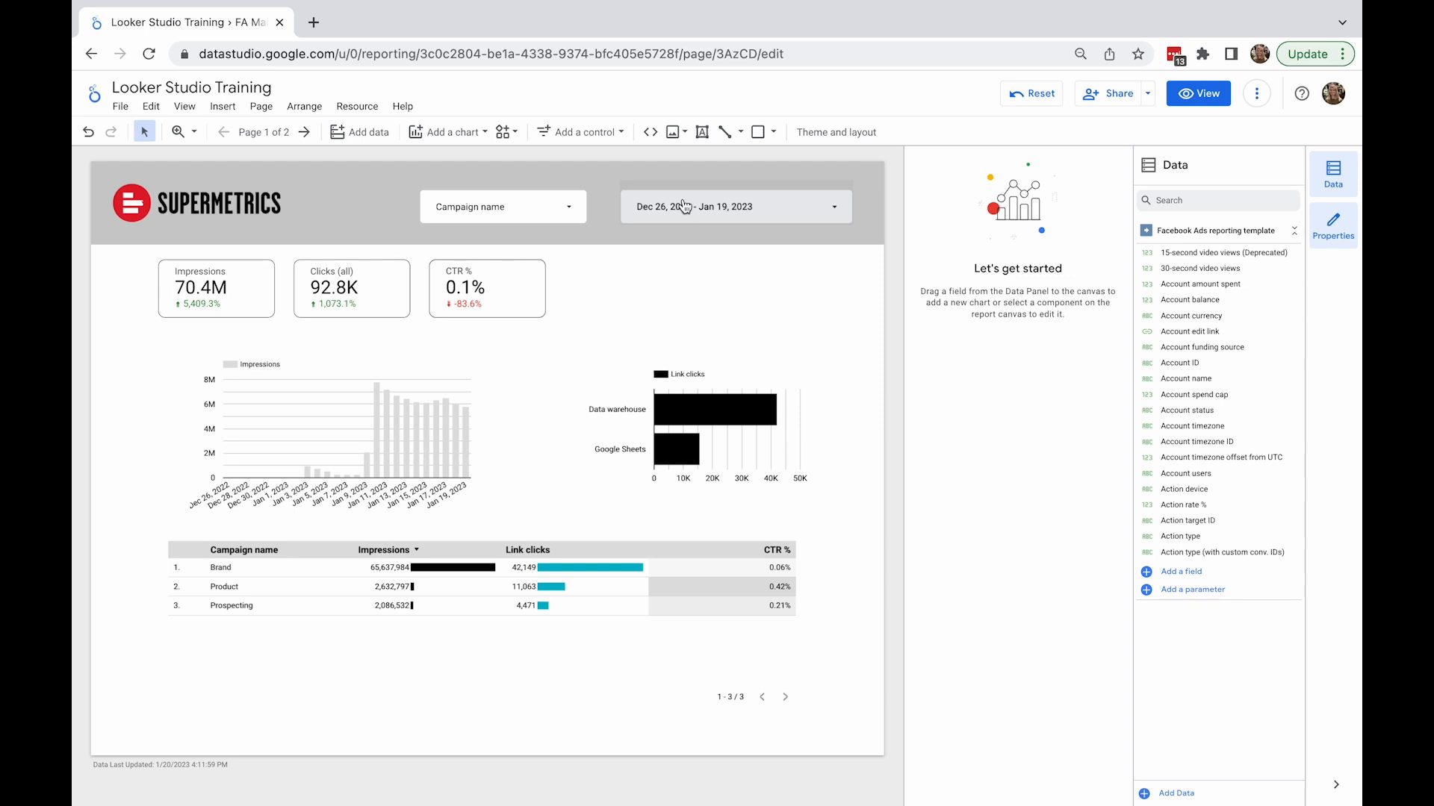
{"action": "left_click_drag", "start_coordinate": [684, 206], "coordinate": [680, 279]}
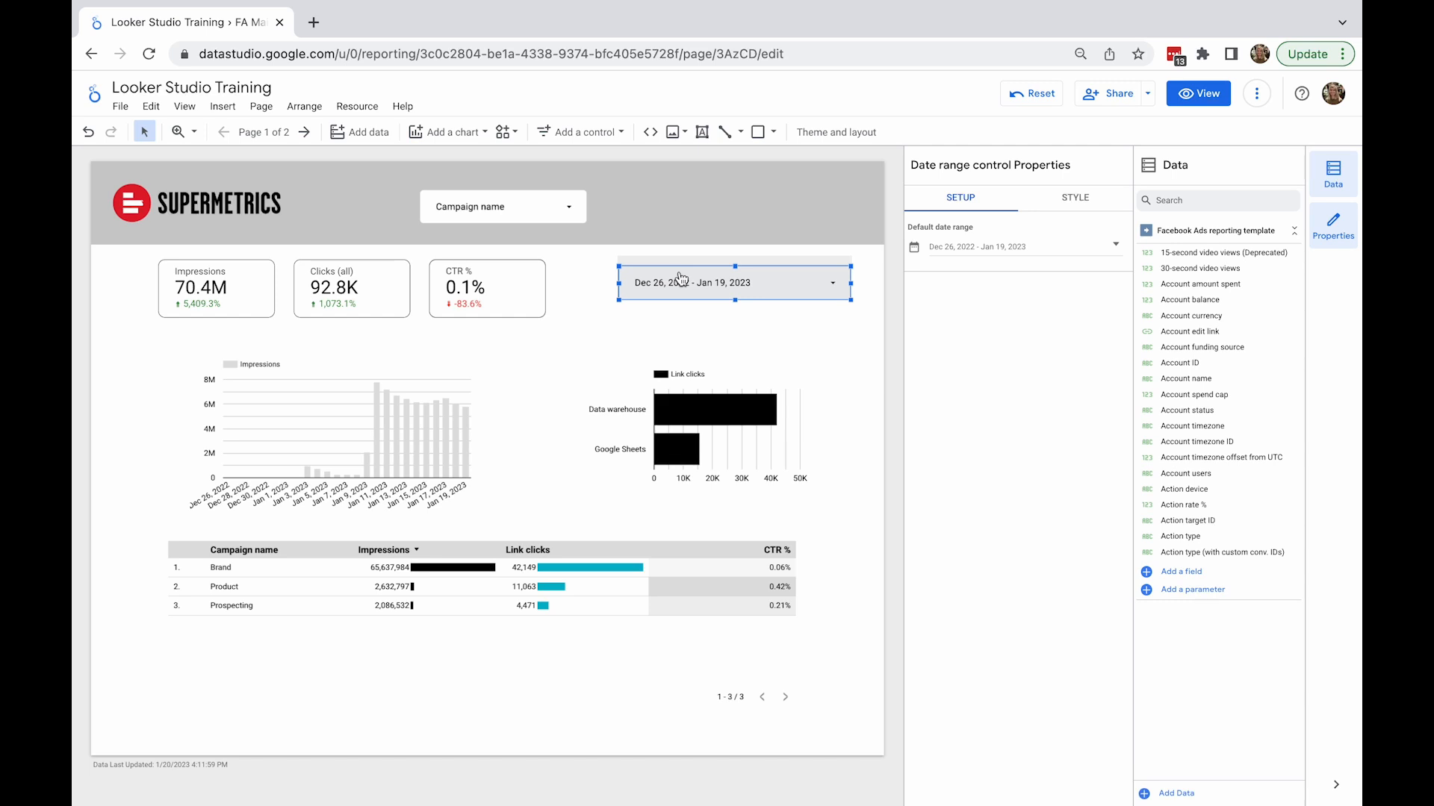
{"action": "right_click", "coordinate": [681, 278]}
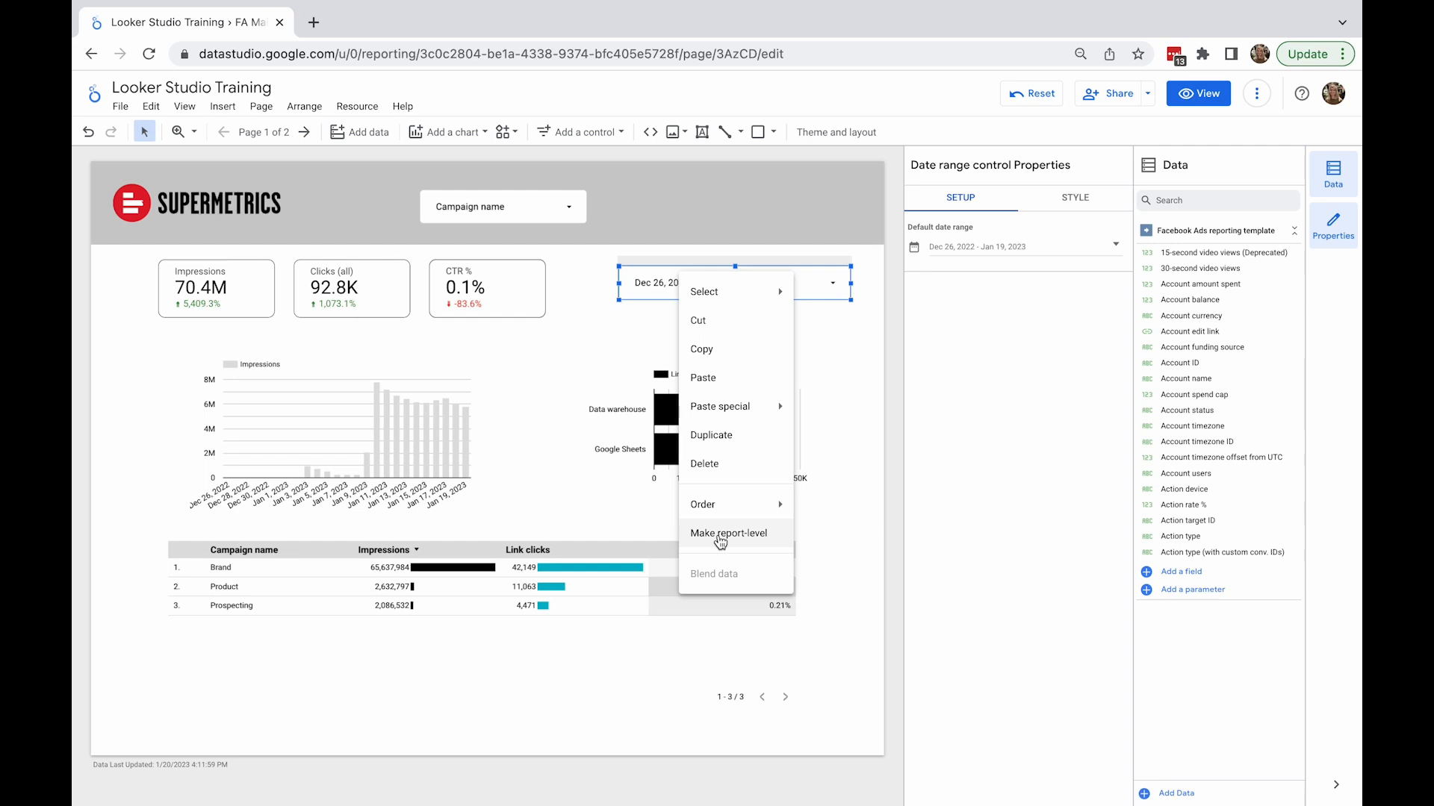
{"action": "left_click", "coordinate": [720, 540]}
{"action": "left_click", "coordinate": [585, 301]}
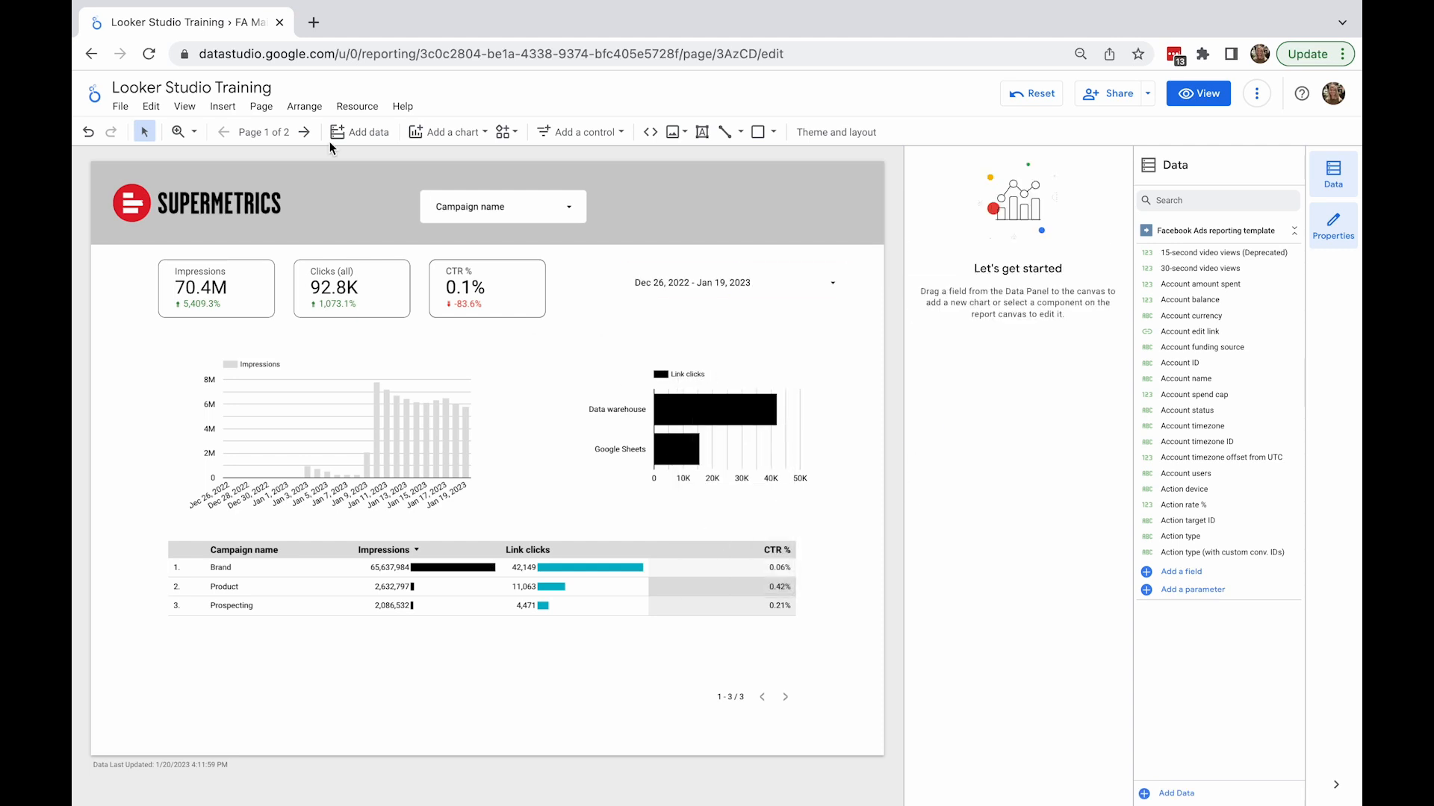
{"action": "left_click", "coordinate": [304, 133]}
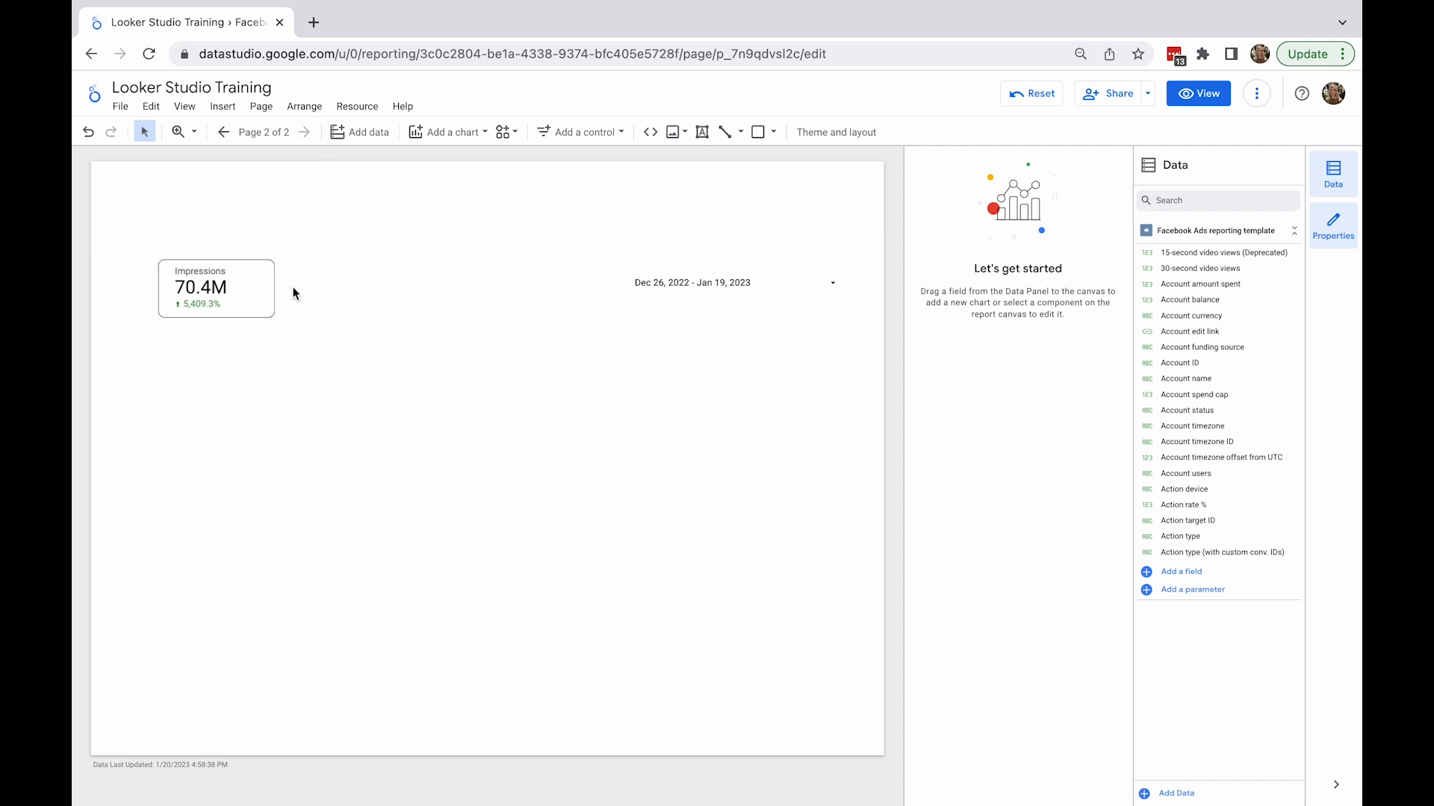
{"action": "left_click", "coordinate": [223, 132]}
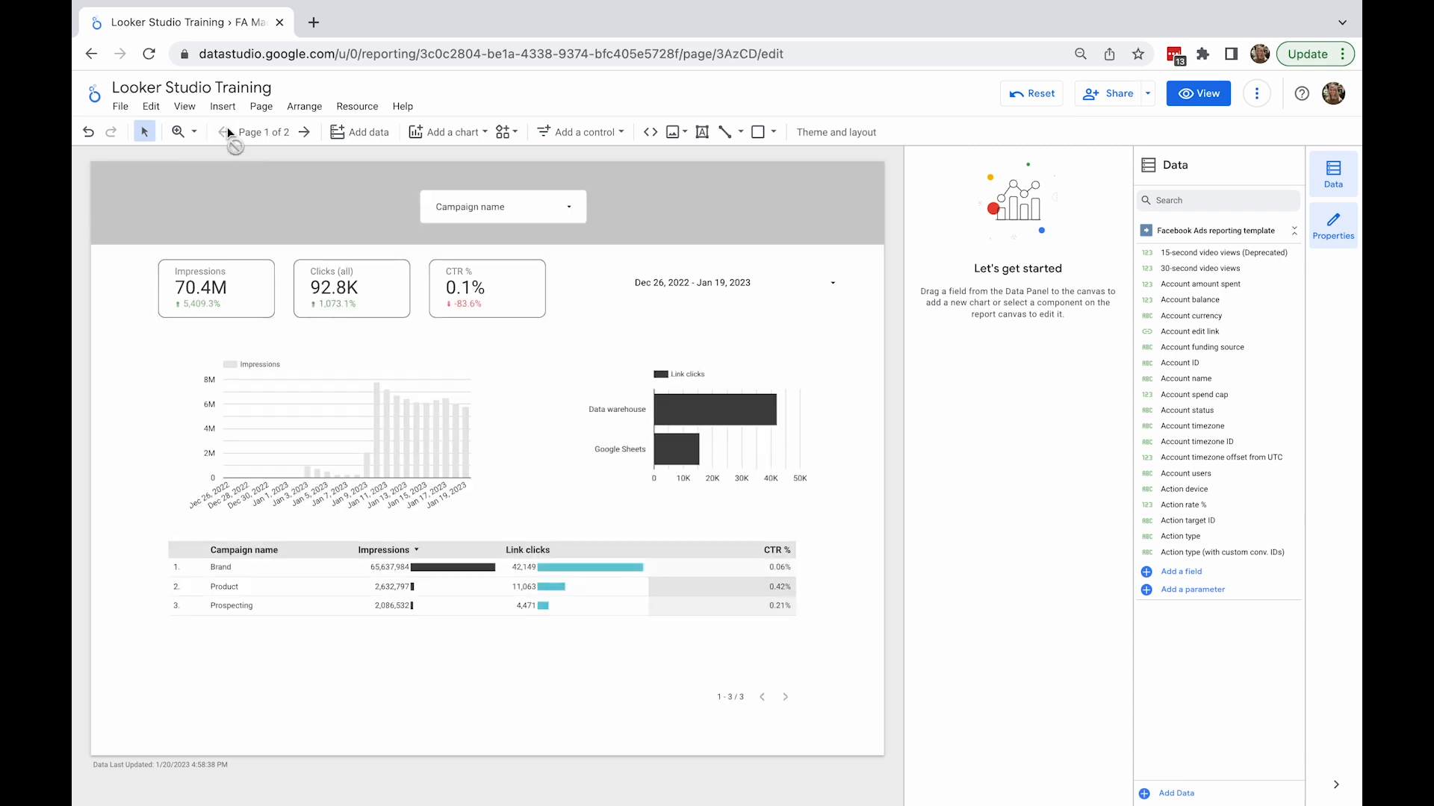
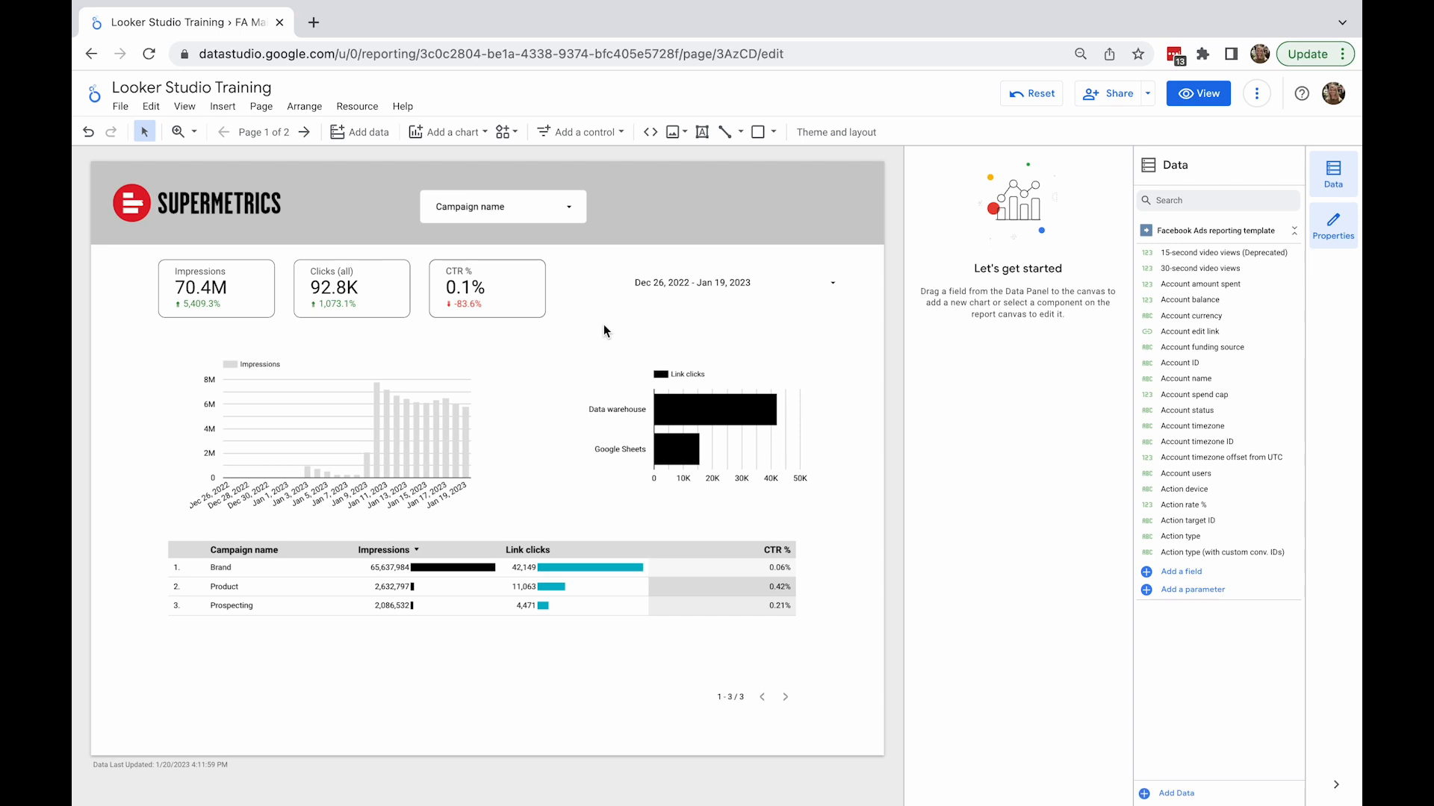
- Make the date range control page-level and move it back into the header band beside the Campaign name control
{"action": "mouse_move", "coordinate": [649, 293]}
{"action": "left_mouse_down"}
{"action": "mouse_move", "coordinate": [654, 254]}
{"action": "mouse_move", "coordinate": [657, 297]}
{"action": "left_mouse_up"}
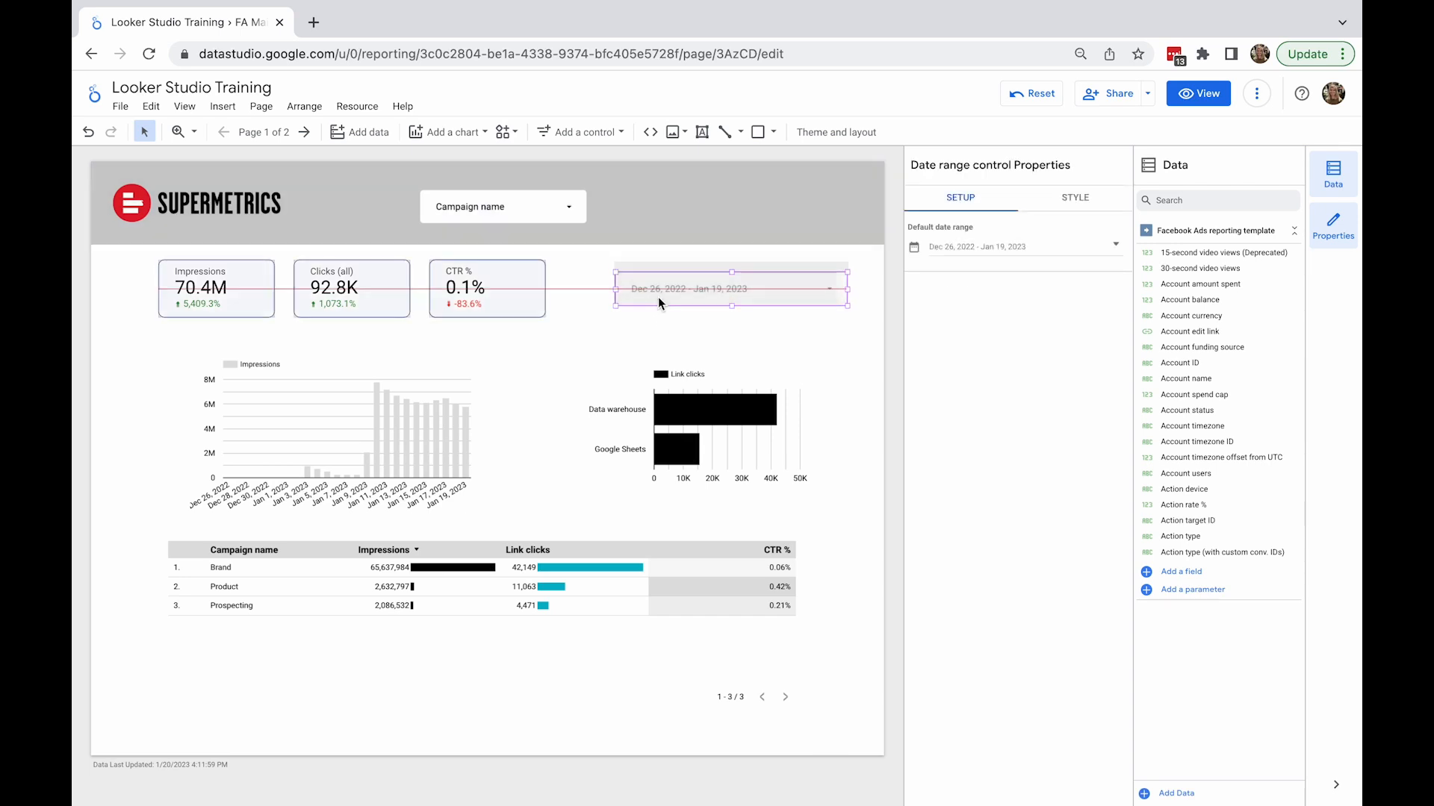
{"action": "right_click", "coordinate": [657, 297]}
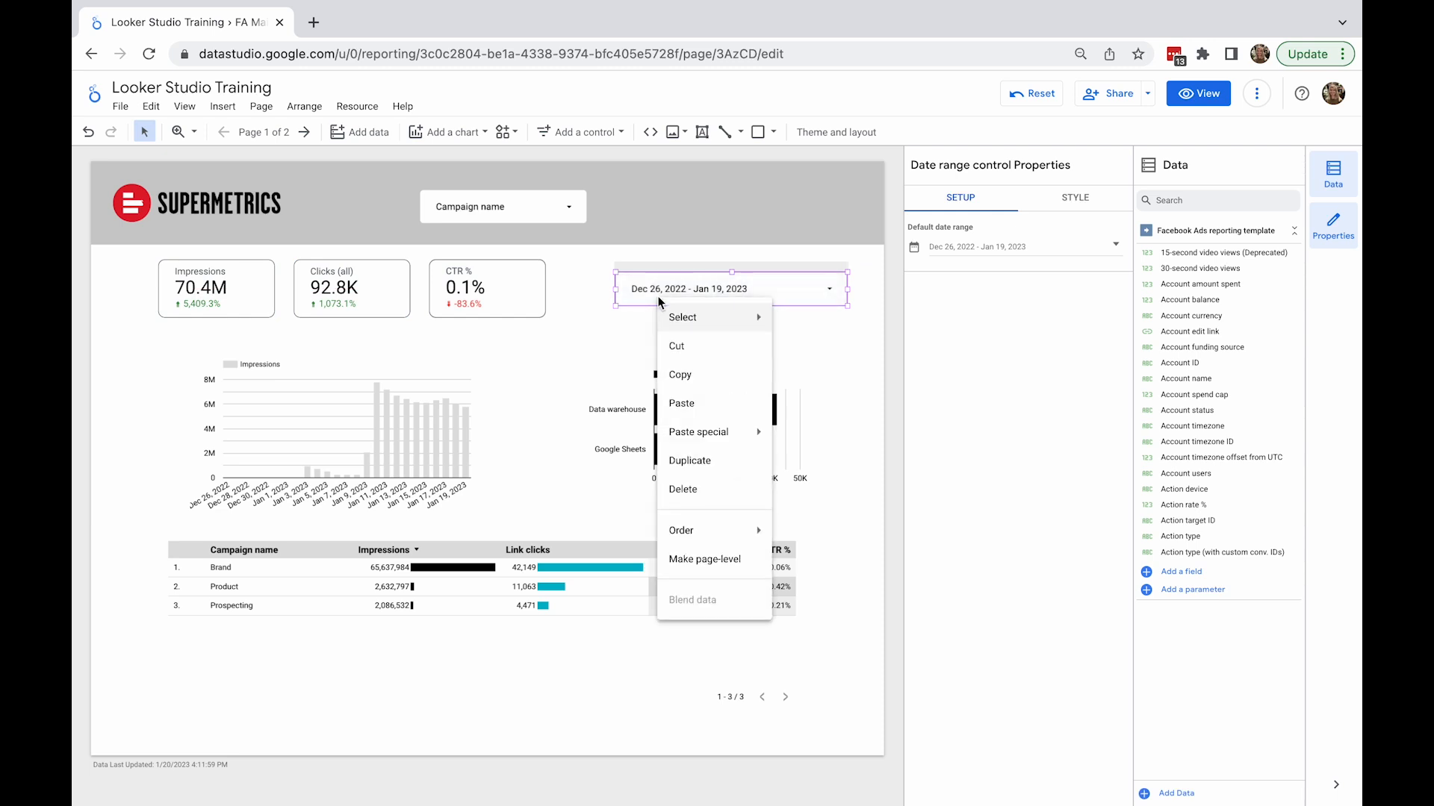
{"action": "mouse_move", "coordinate": [717, 531]}
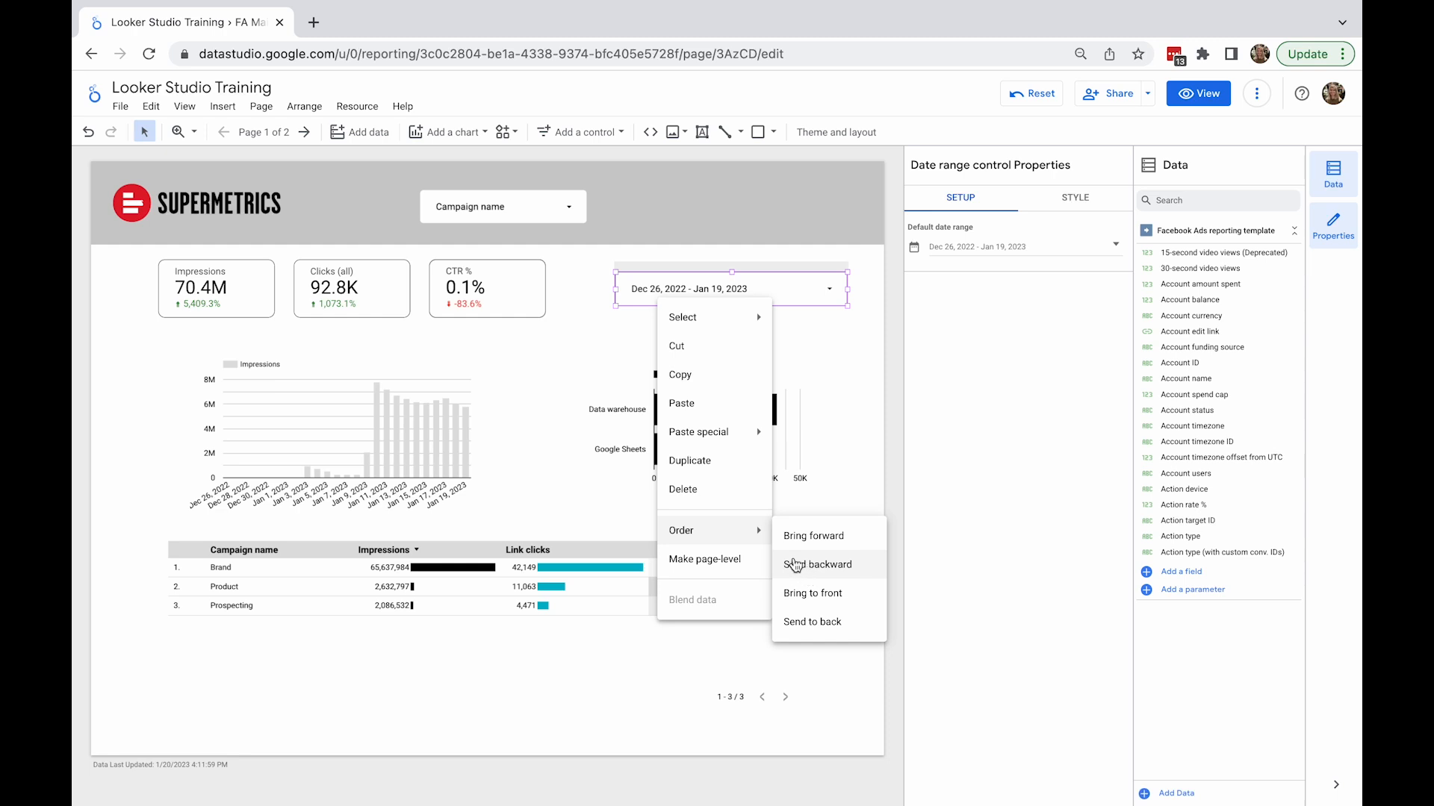
{"action": "left_click", "coordinate": [747, 558]}
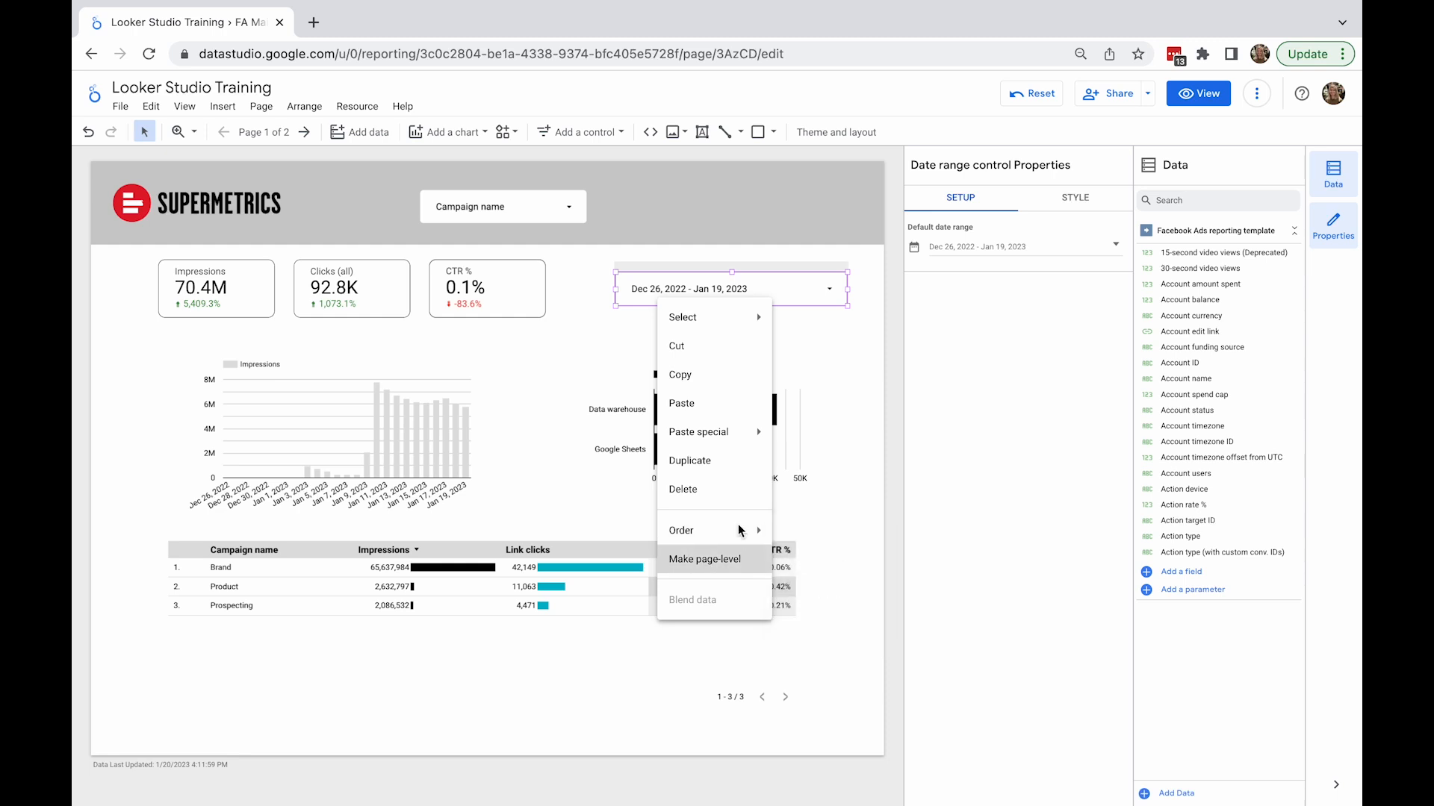
{"action": "left_click_drag", "start_coordinate": [667, 297], "coordinate": [666, 212]}
{"action": "left_click", "coordinate": [709, 270]}
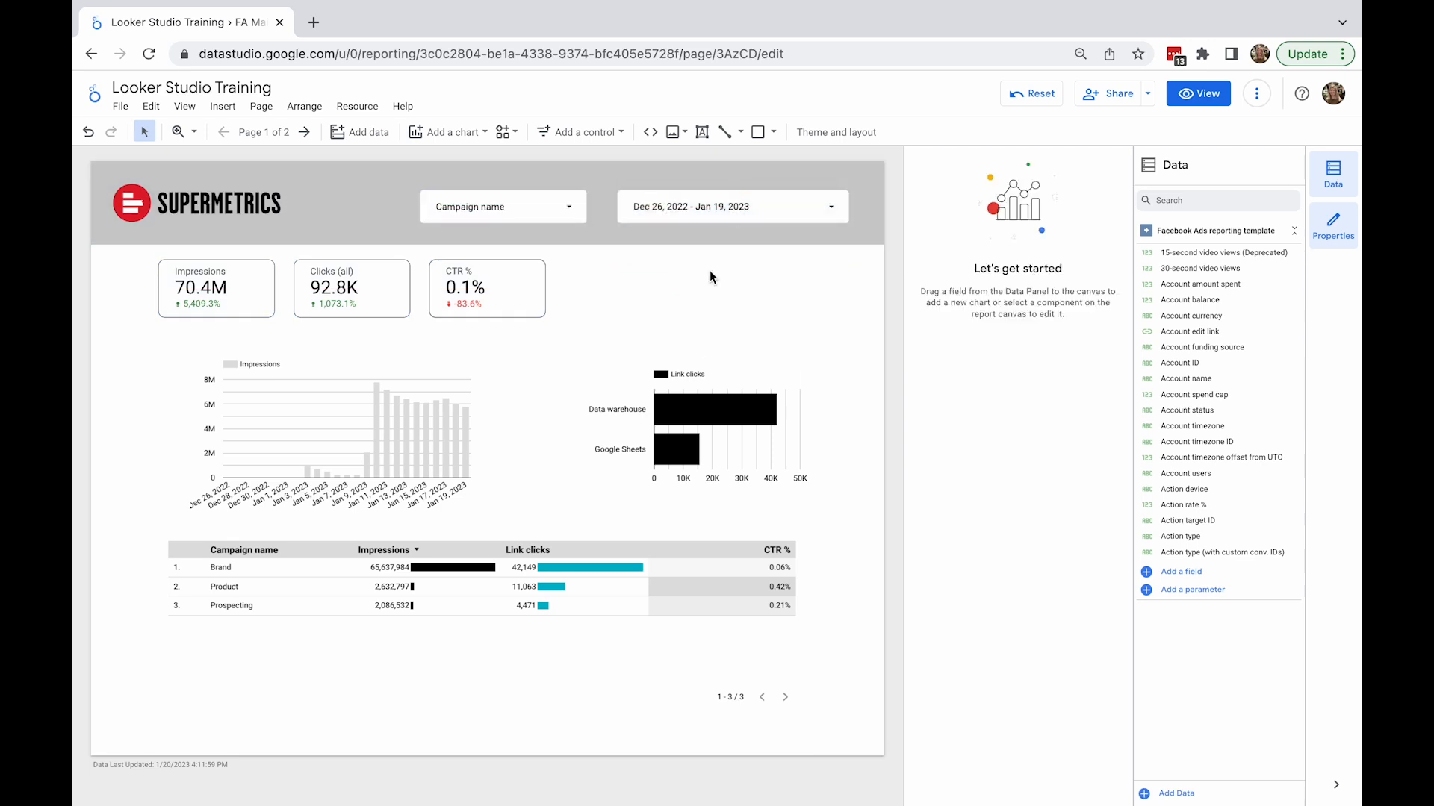
- Make the header rectangle, date range control, Campaign name control and Supermetrics logo report-level together
{"action": "left_click", "coordinate": [707, 239]}
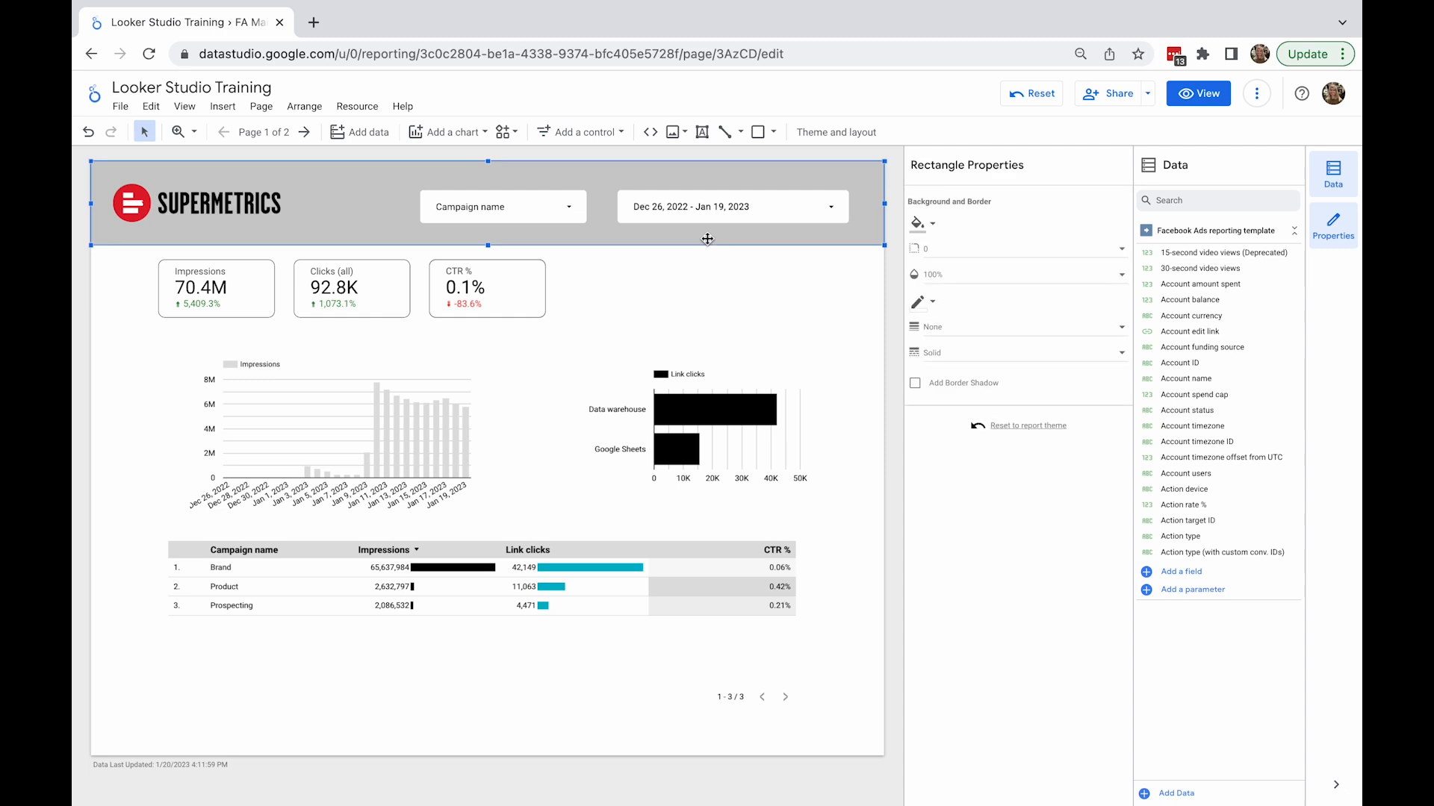
{"action": "left_click", "coordinate": [711, 216], "text": "shift"}
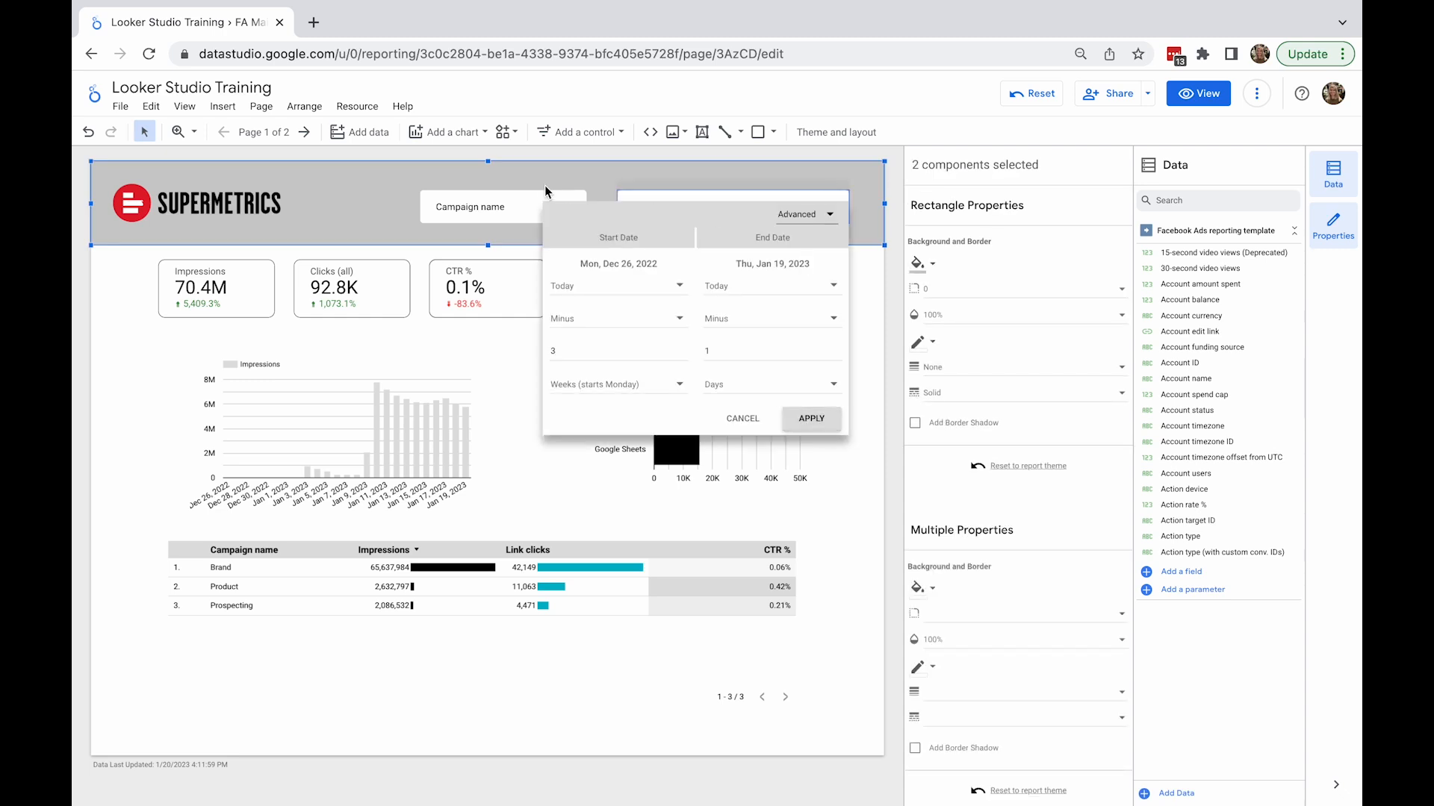
{"action": "left_click", "coordinate": [538, 204], "text": "shift"}
{"action": "left_click", "coordinate": [538, 205], "text": "shift"}
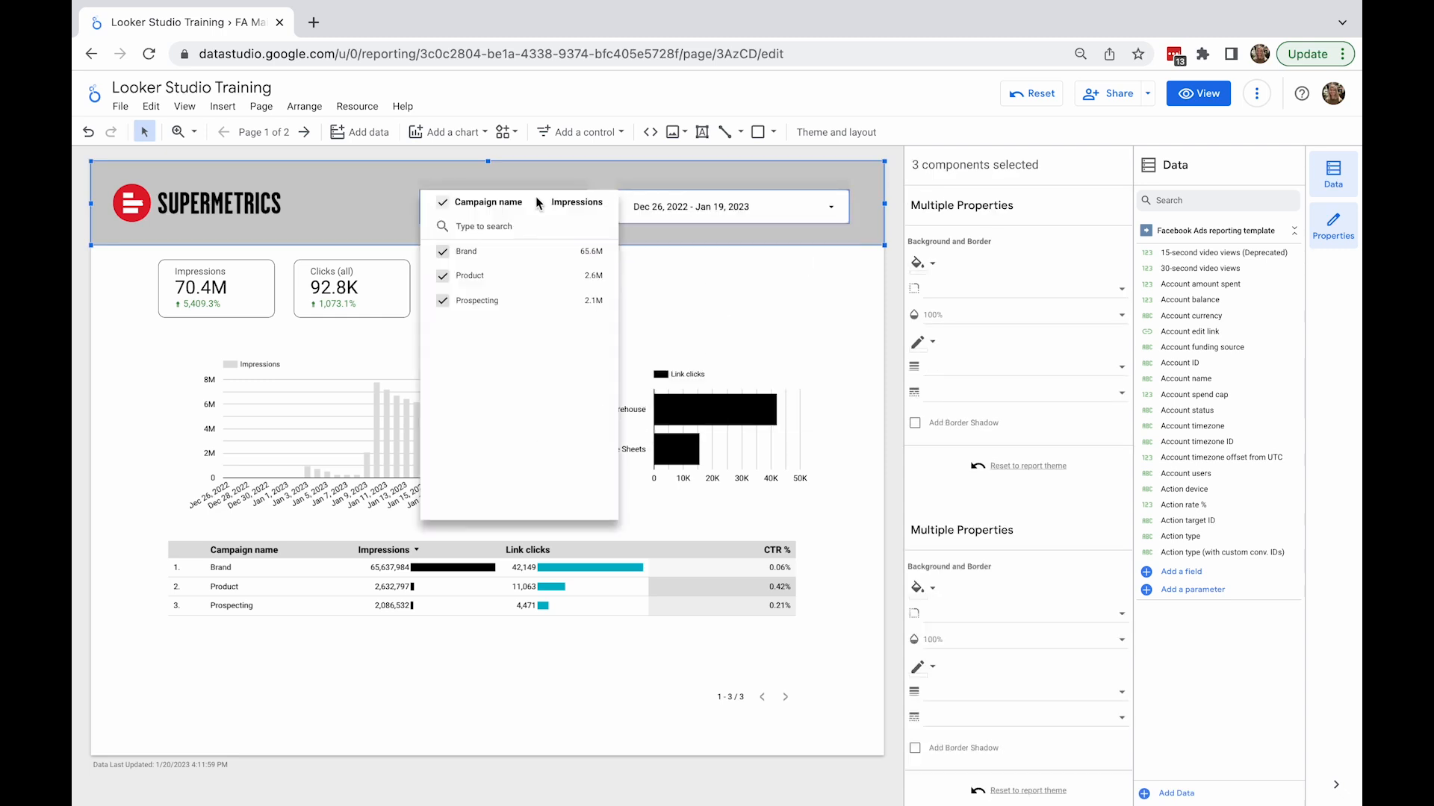
{"action": "left_click", "coordinate": [256, 207], "text": "shift"}
{"action": "left_click", "coordinate": [256, 207], "text": "shift"}
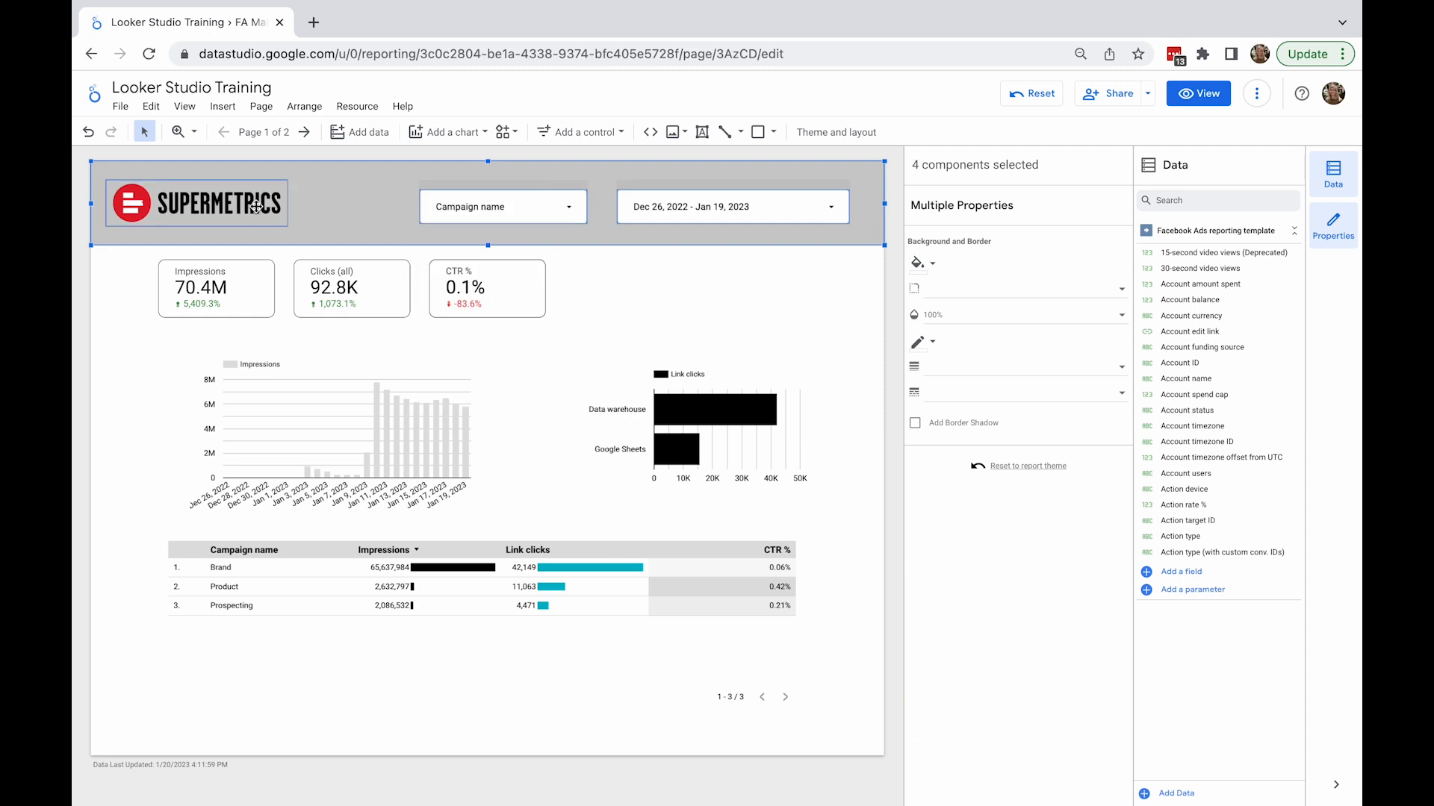
{"action": "right_click", "coordinate": [344, 202]}
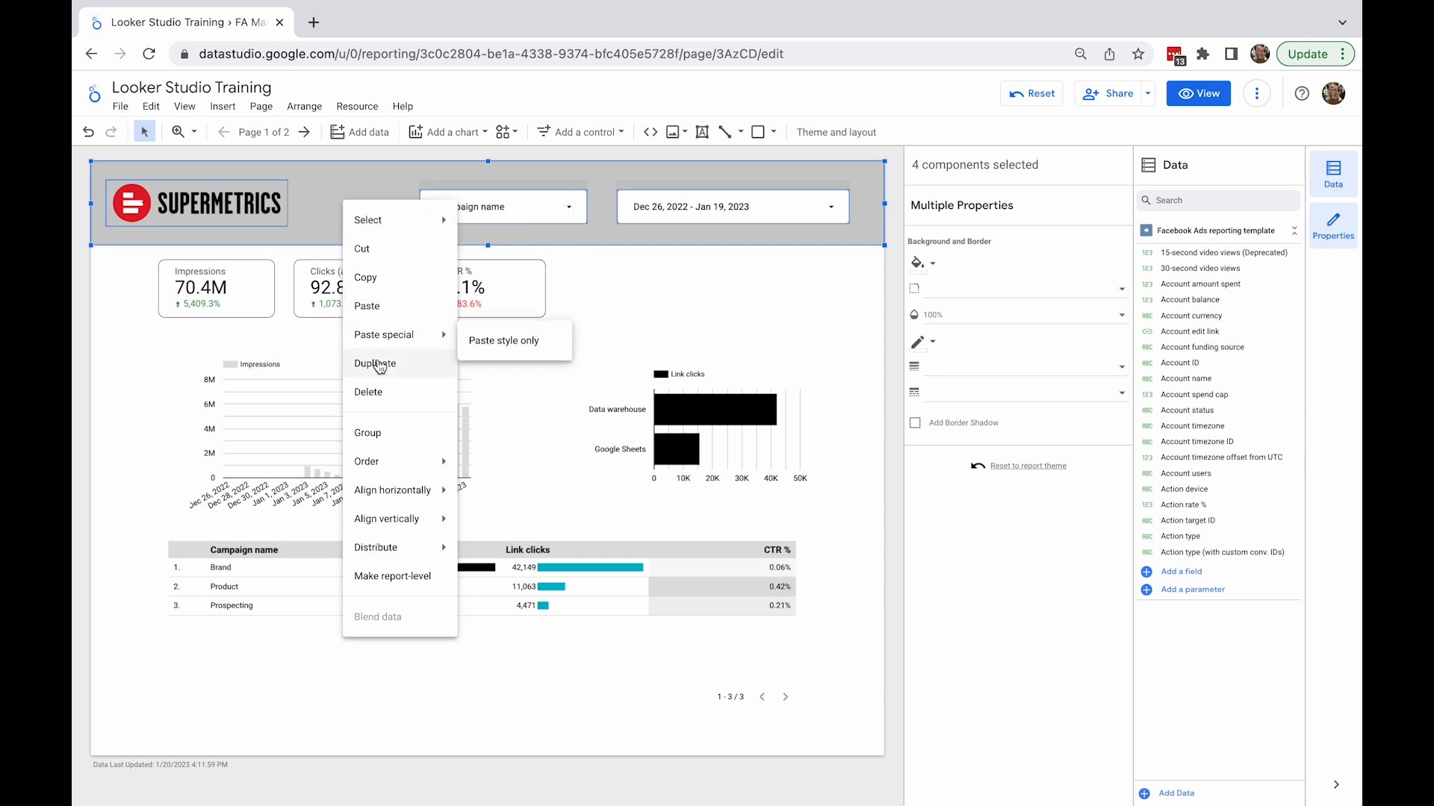
{"action": "mouse_move", "coordinate": [395, 461]}
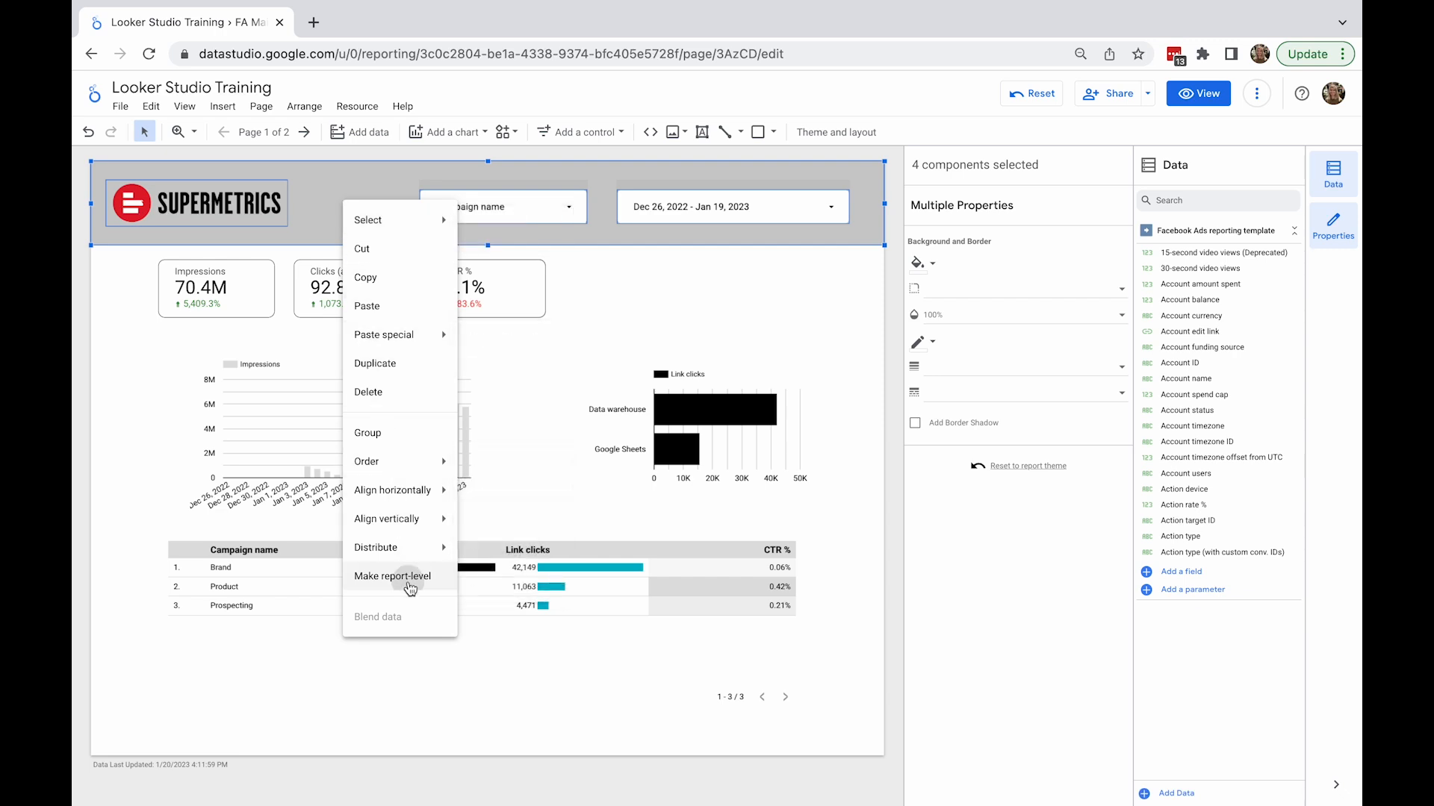
{"action": "left_click", "coordinate": [403, 576]}
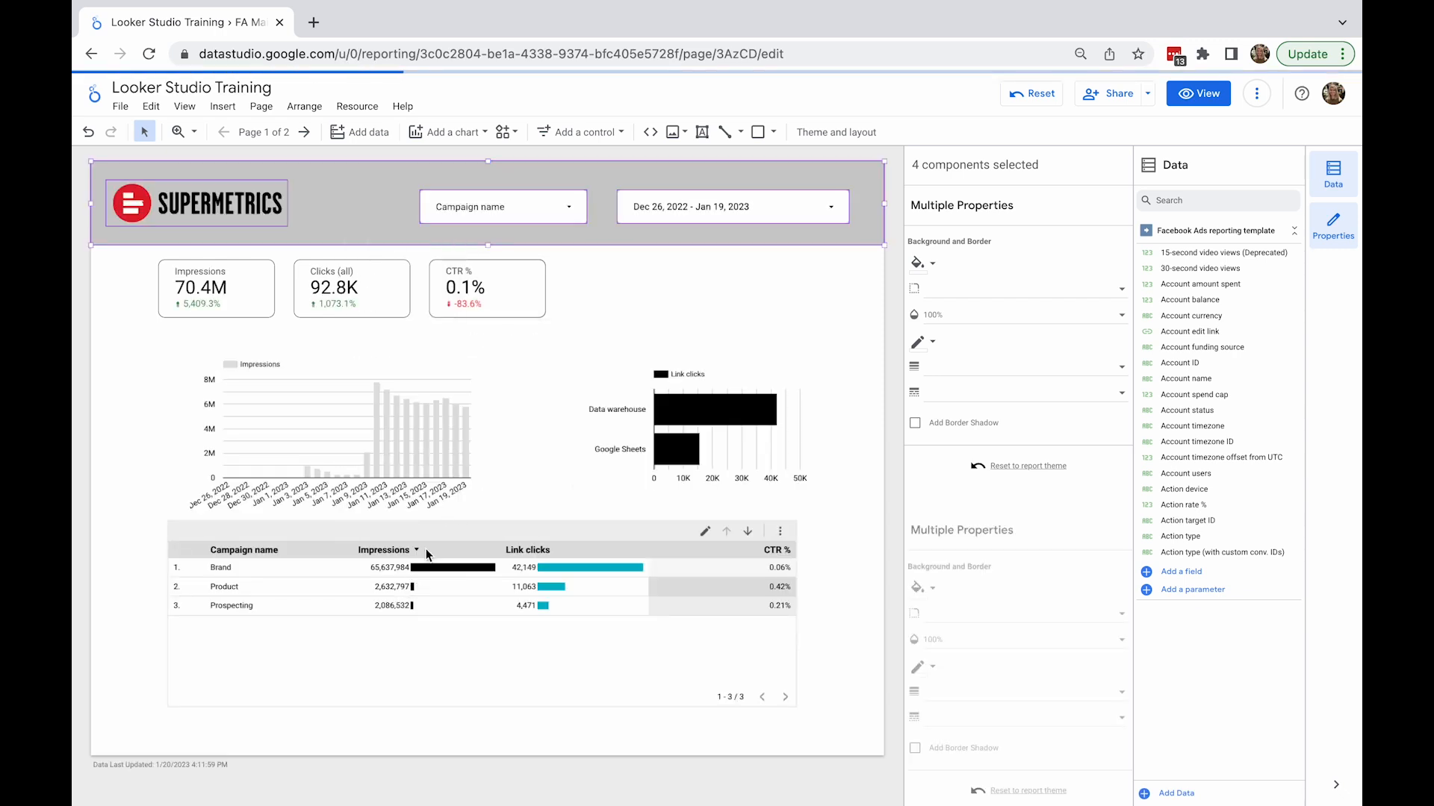
{"action": "left_click", "coordinate": [597, 312]}
{"action": "left_click", "coordinate": [301, 132]}
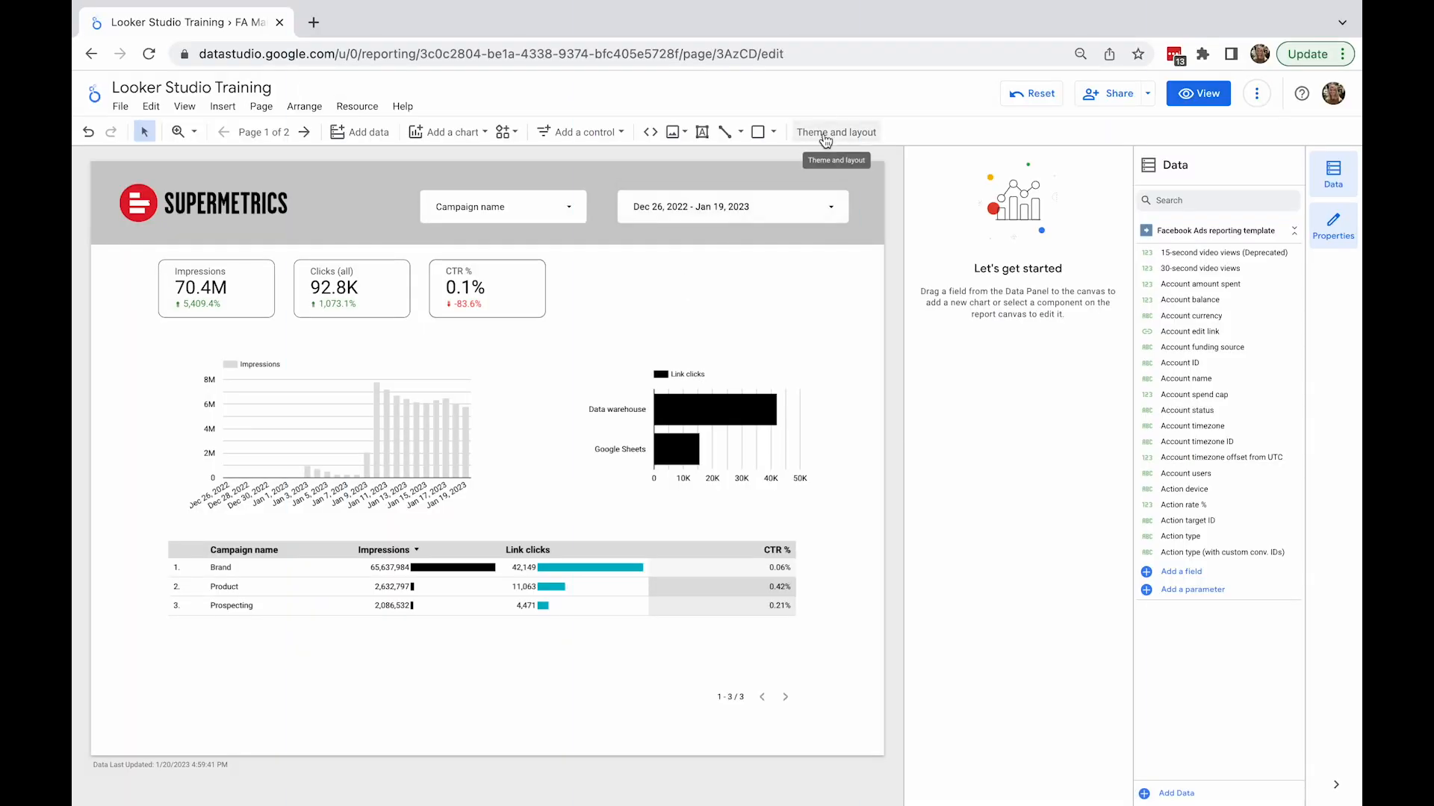
- Generate theme suggestions from an image uploaded from the Desktop folder and dismiss them without applying one
{"action": "left_click", "coordinate": [825, 140]}
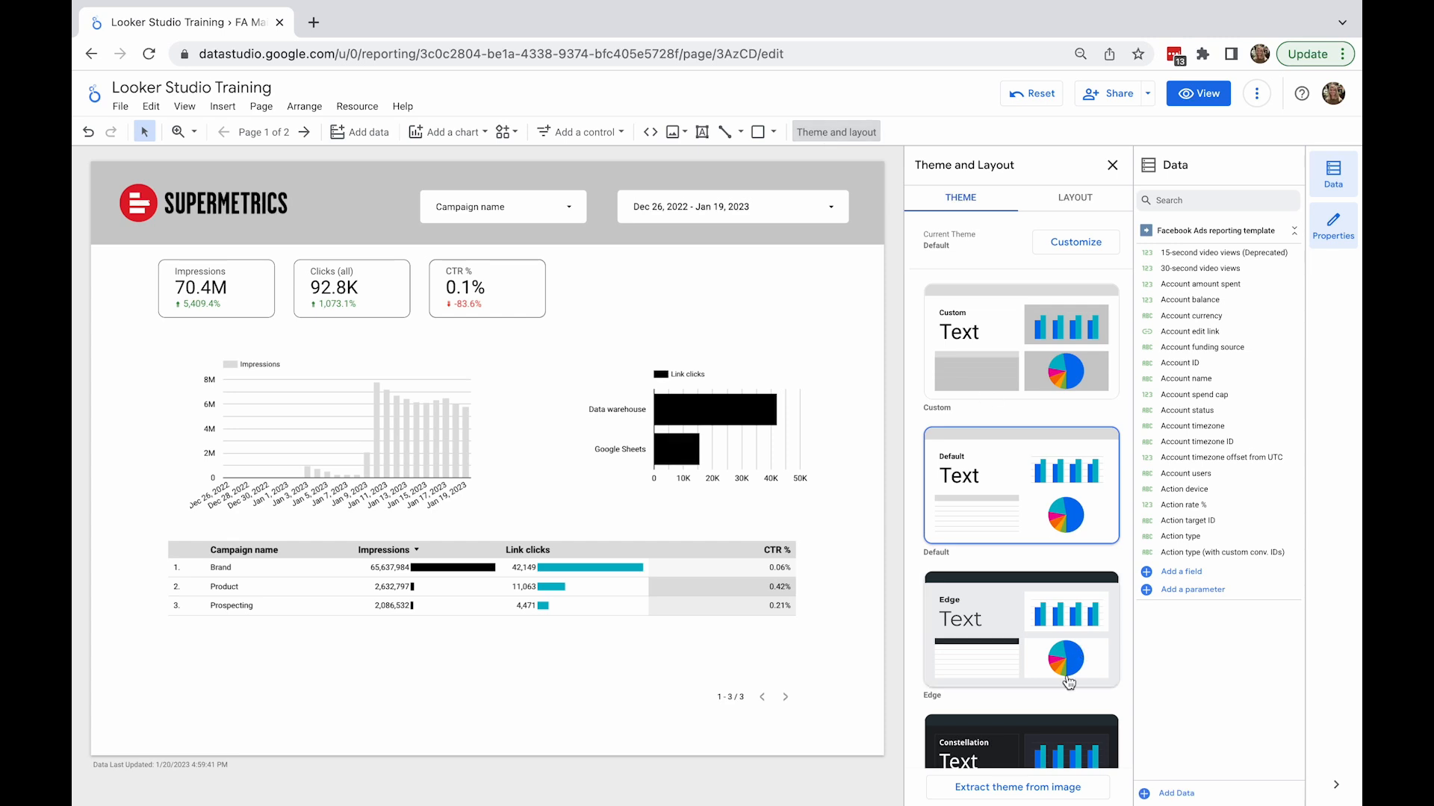
{"action": "left_click", "coordinate": [1036, 790]}
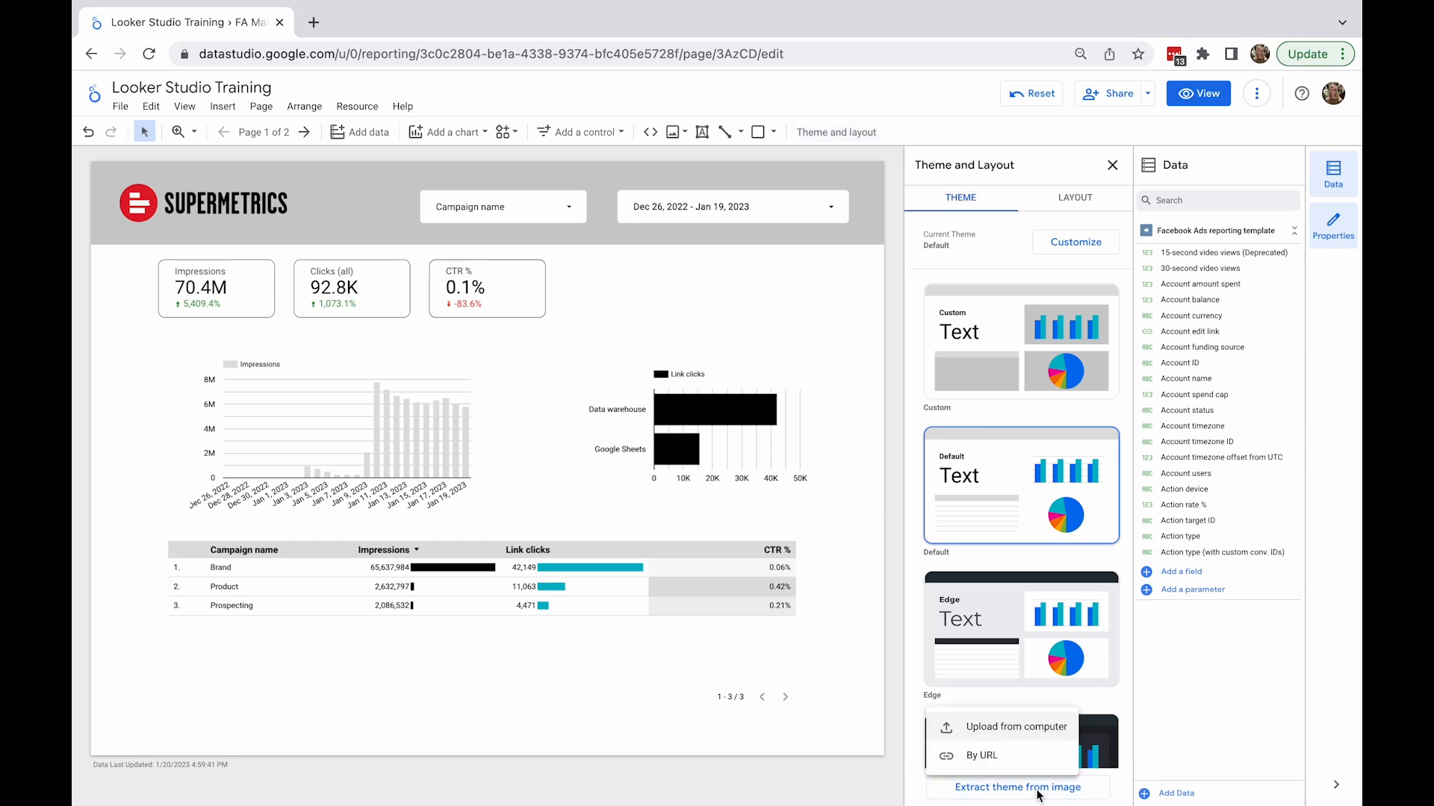
{"action": "left_click", "coordinate": [1019, 733]}
{"action": "scroll", "coordinate": [838, 465], "scroll_direction": "down", "scroll_amount": 5}
{"action": "left_click", "coordinate": [990, 480]}
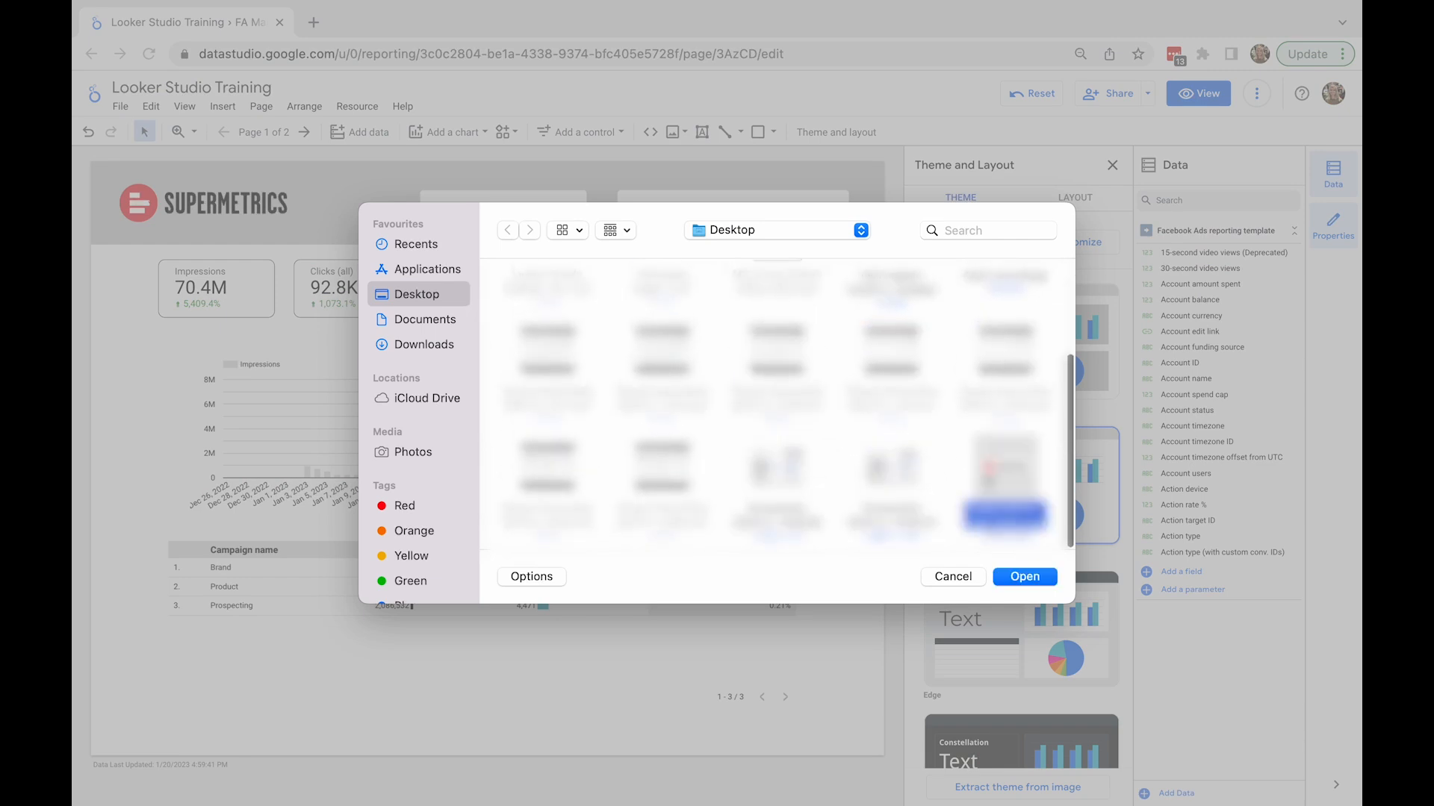
{"action": "left_click", "coordinate": [1025, 580]}
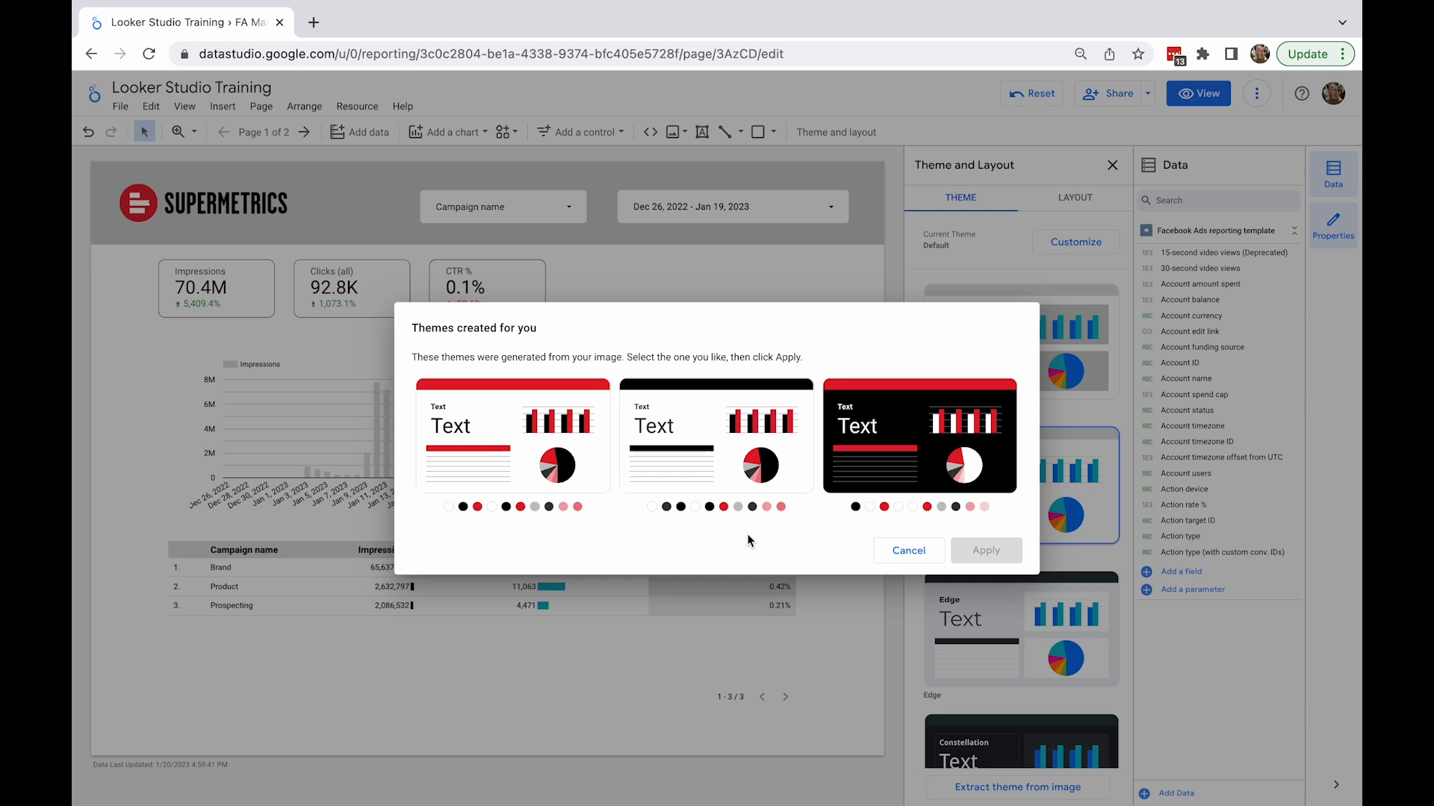
{"action": "left_click", "coordinate": [933, 554]}
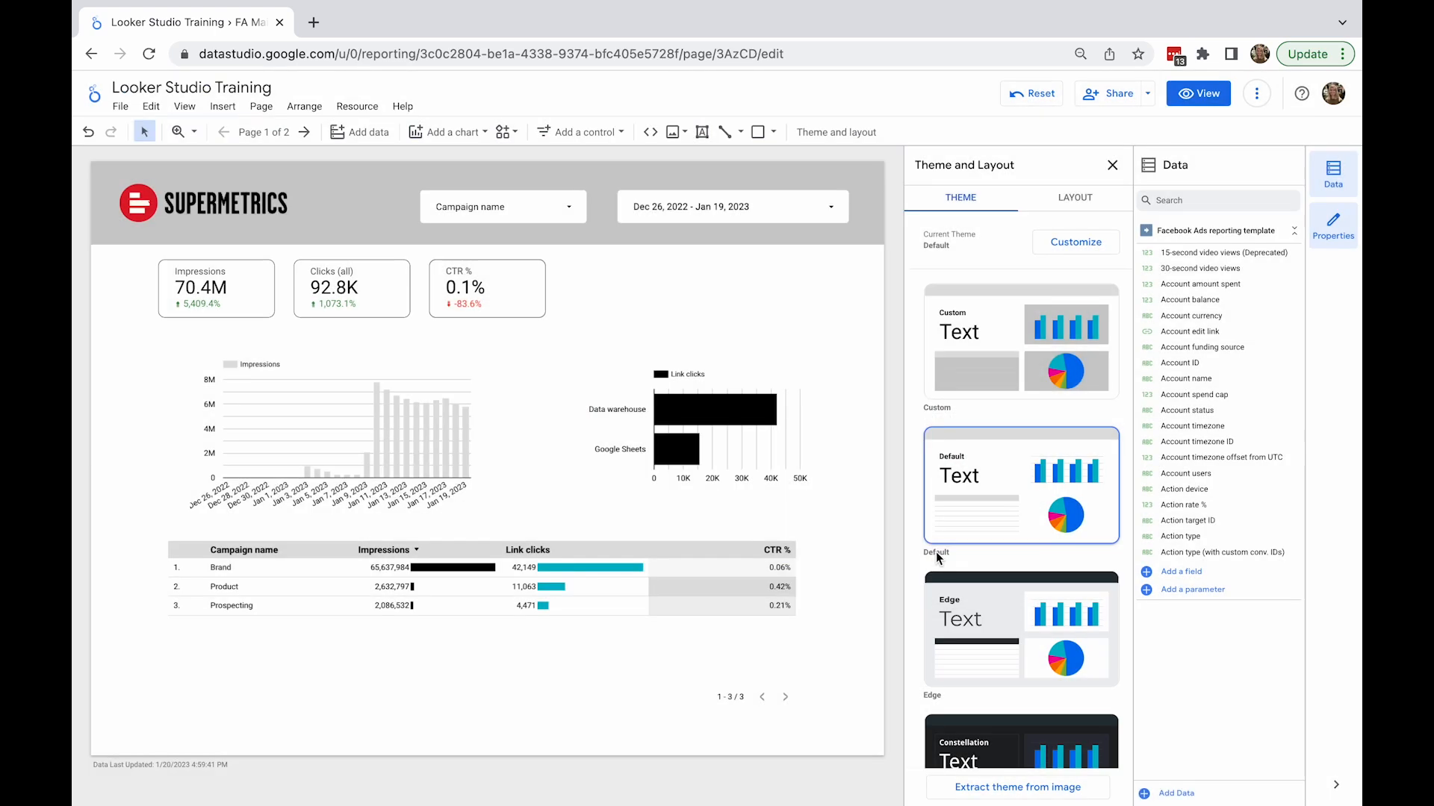
- Try the Constellation theme on the report and return to the Default theme
{"action": "scroll", "coordinate": [995, 569], "scroll_direction": "down", "scroll_amount": 2}
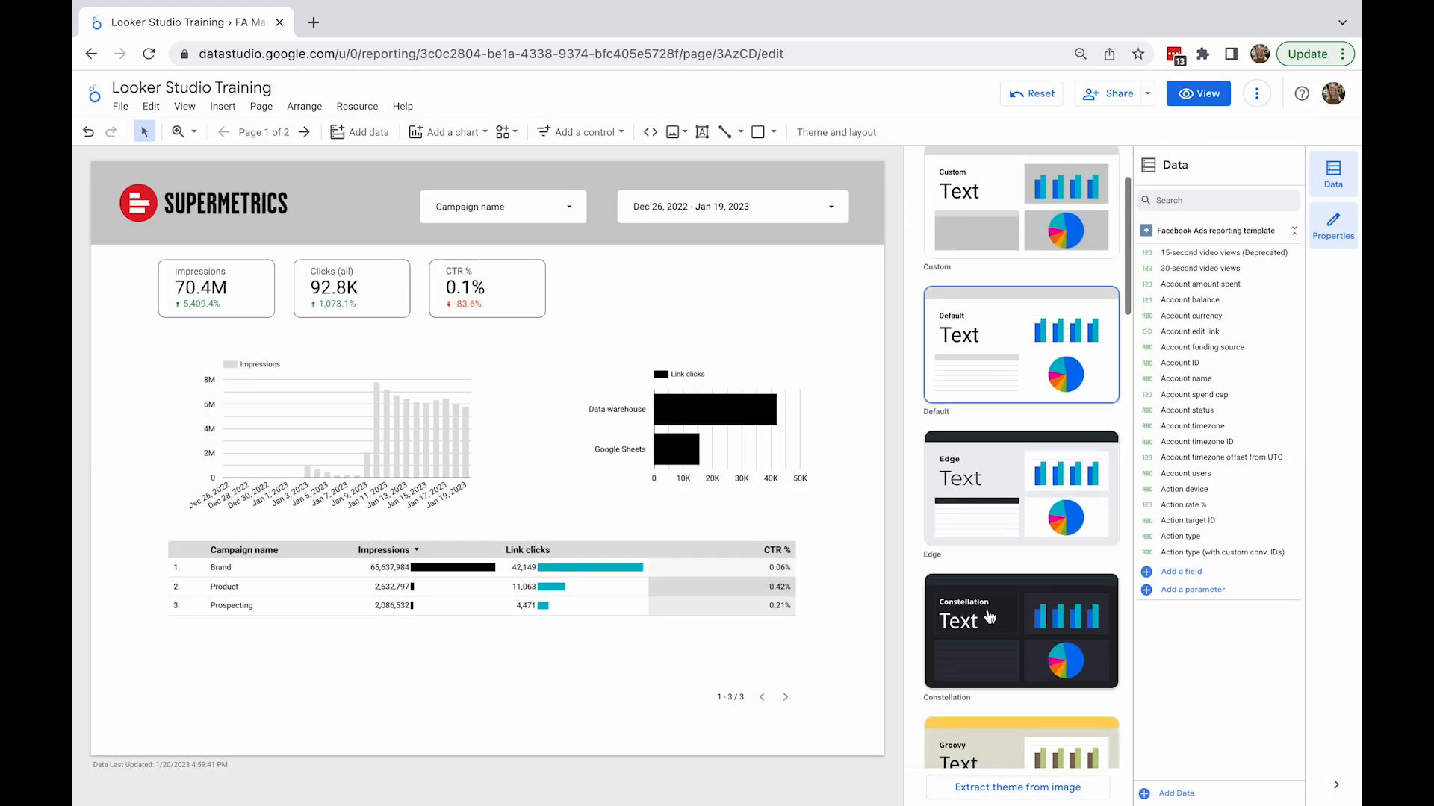
{"action": "left_click", "coordinate": [989, 617]}
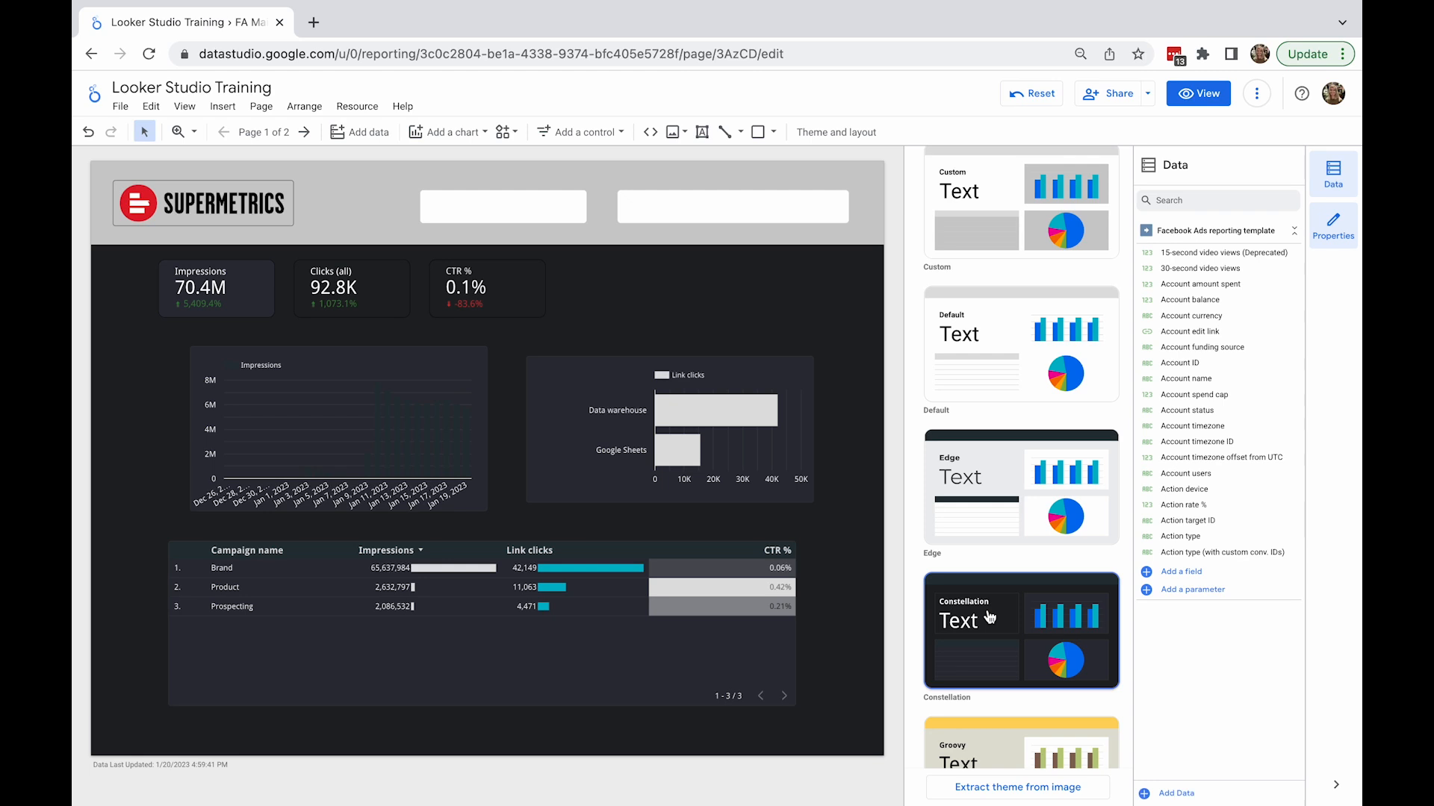
{"action": "left_click", "coordinate": [975, 371]}
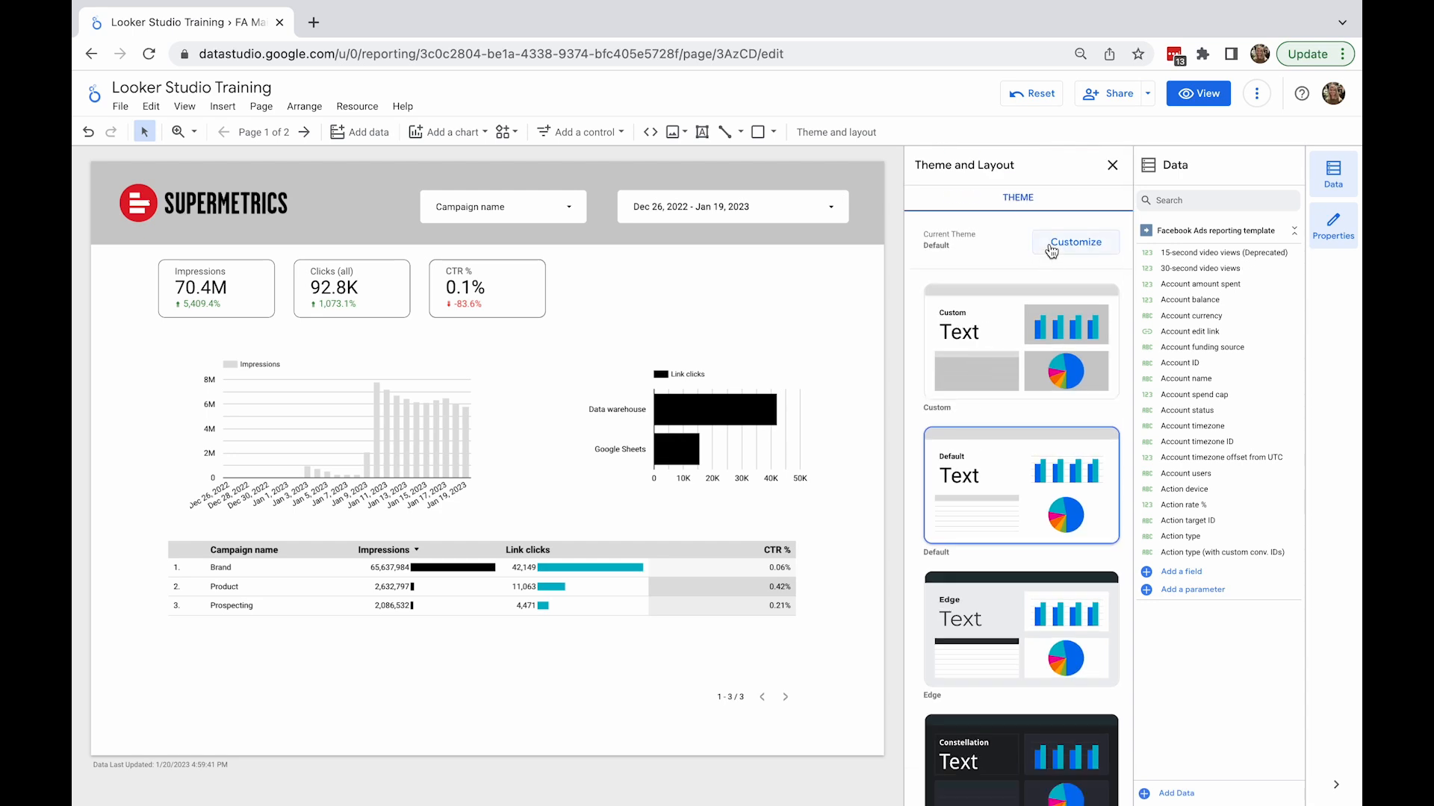
- Customize the current theme with a grey component background under the primary styles
{"action": "left_click", "coordinate": [1050, 243]}
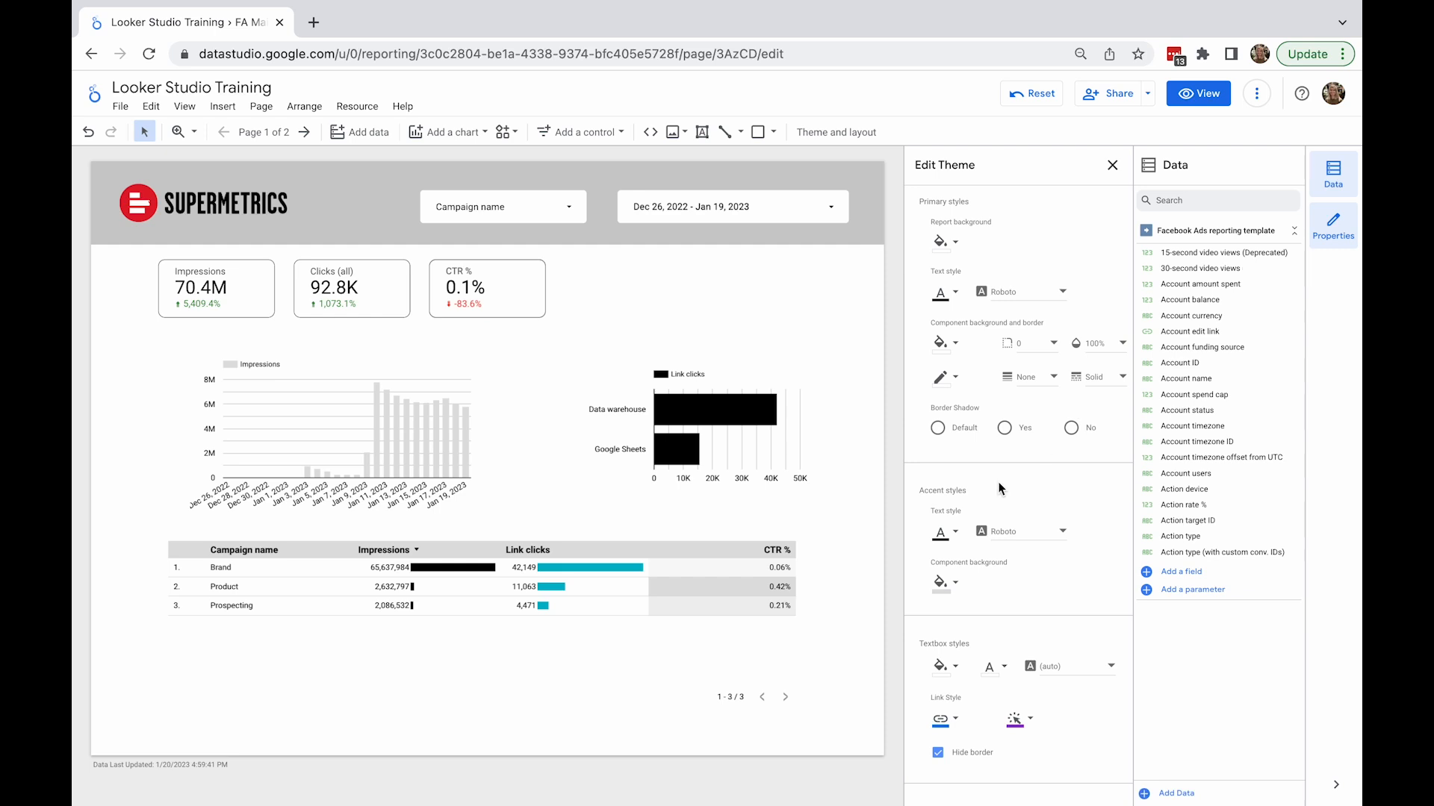
{"action": "left_click", "coordinate": [955, 343]}
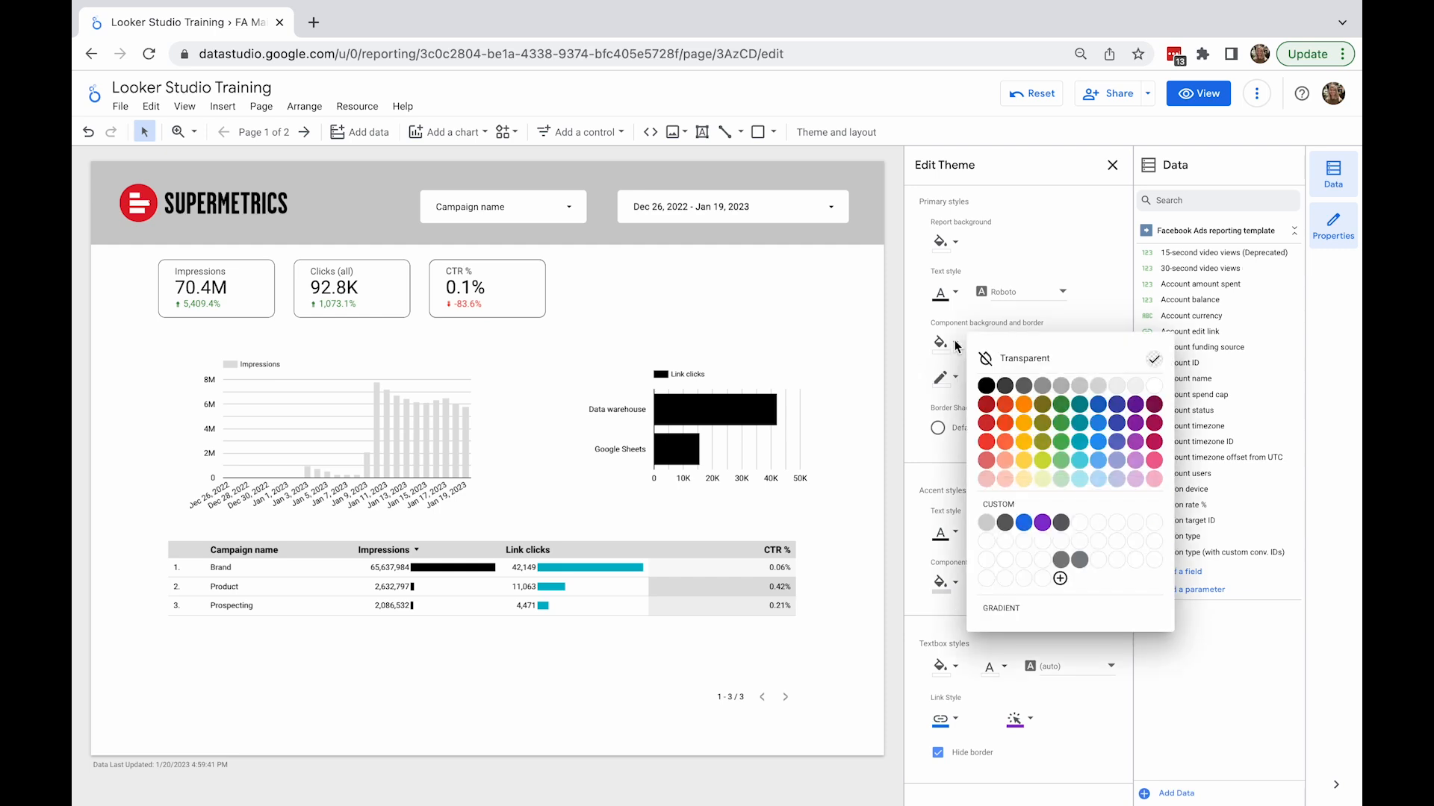
{"action": "left_click", "coordinate": [1082, 388]}
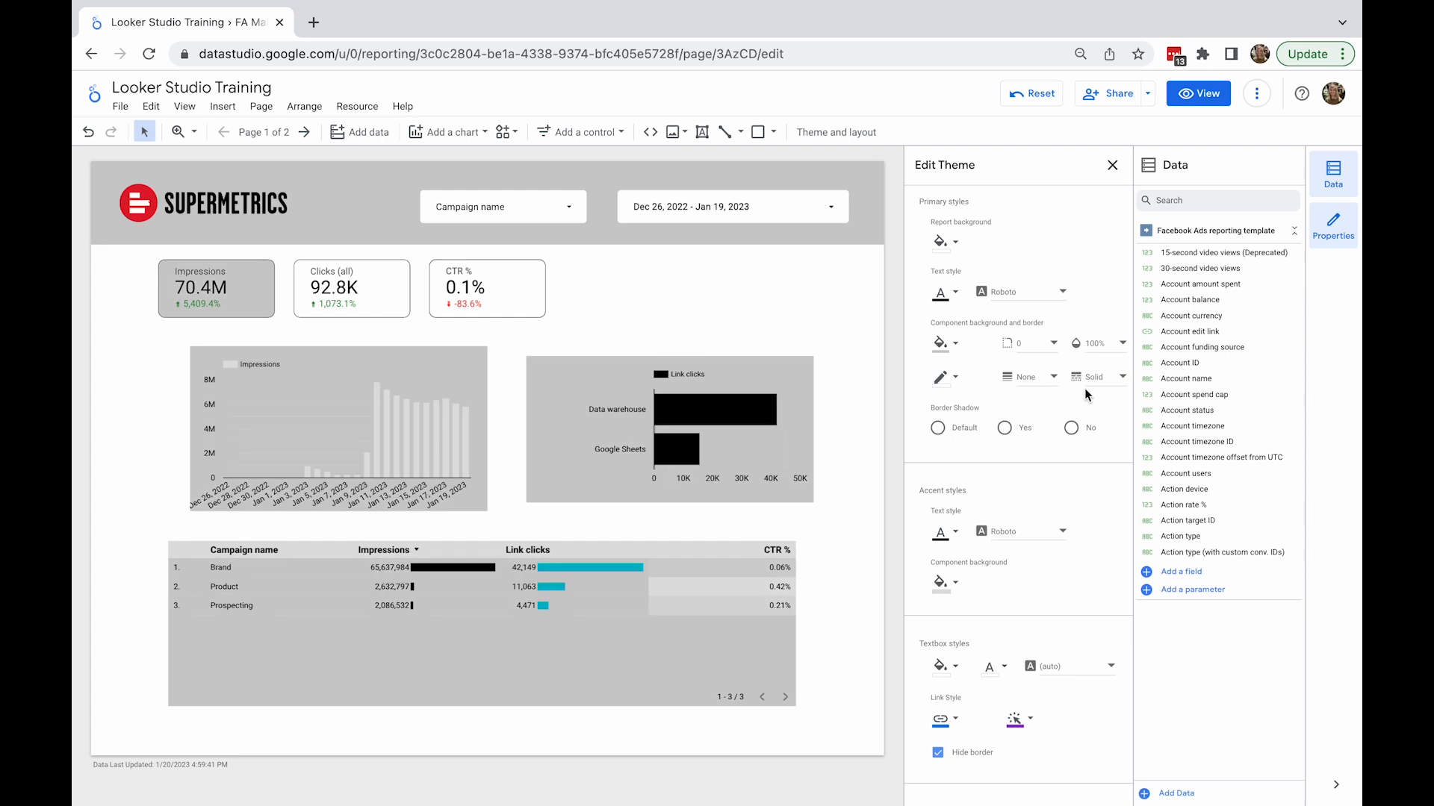
{"action": "left_click", "coordinate": [1113, 167]}
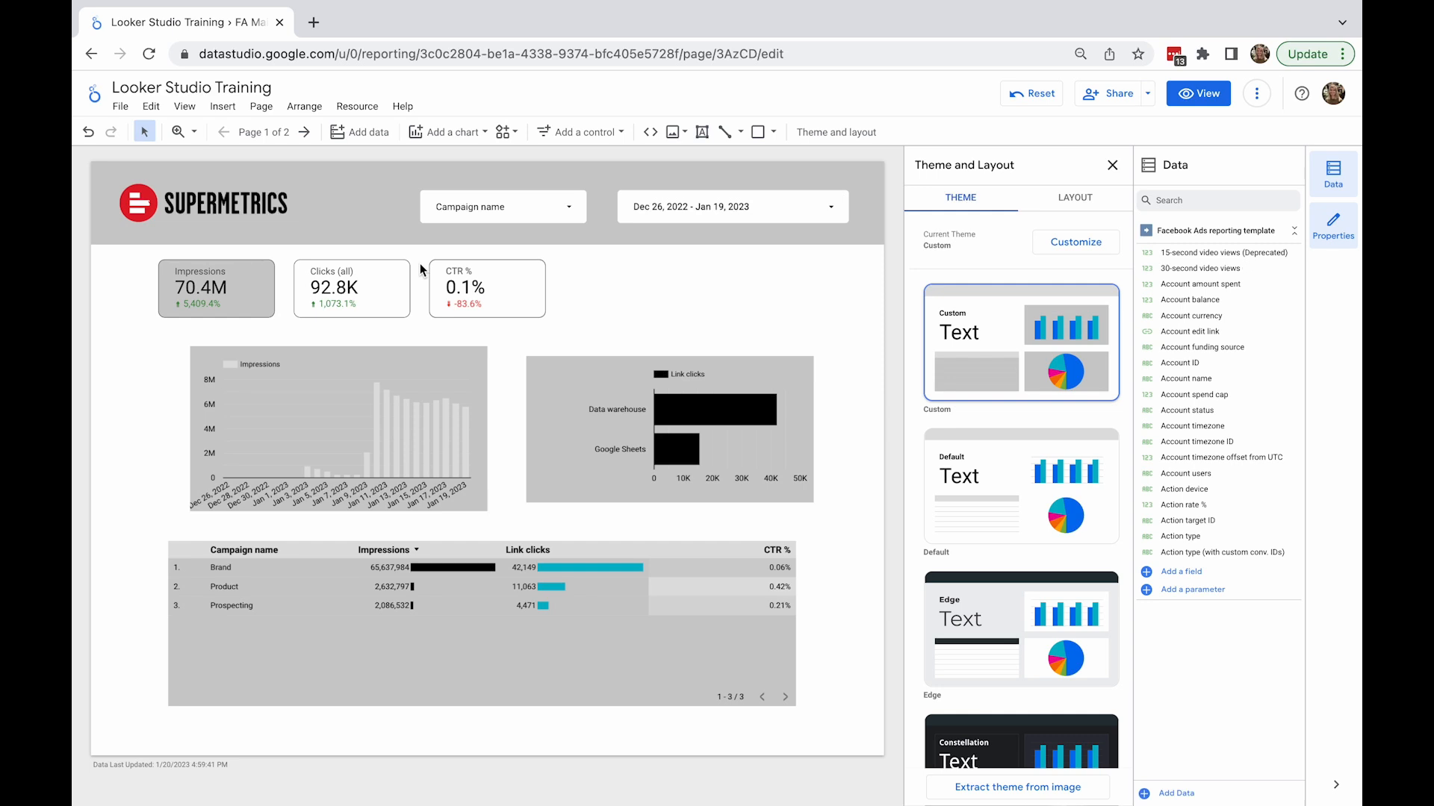
- Give the Impressions scorecard its own orange background, overriding the theme
{"action": "left_click", "coordinate": [270, 289]}
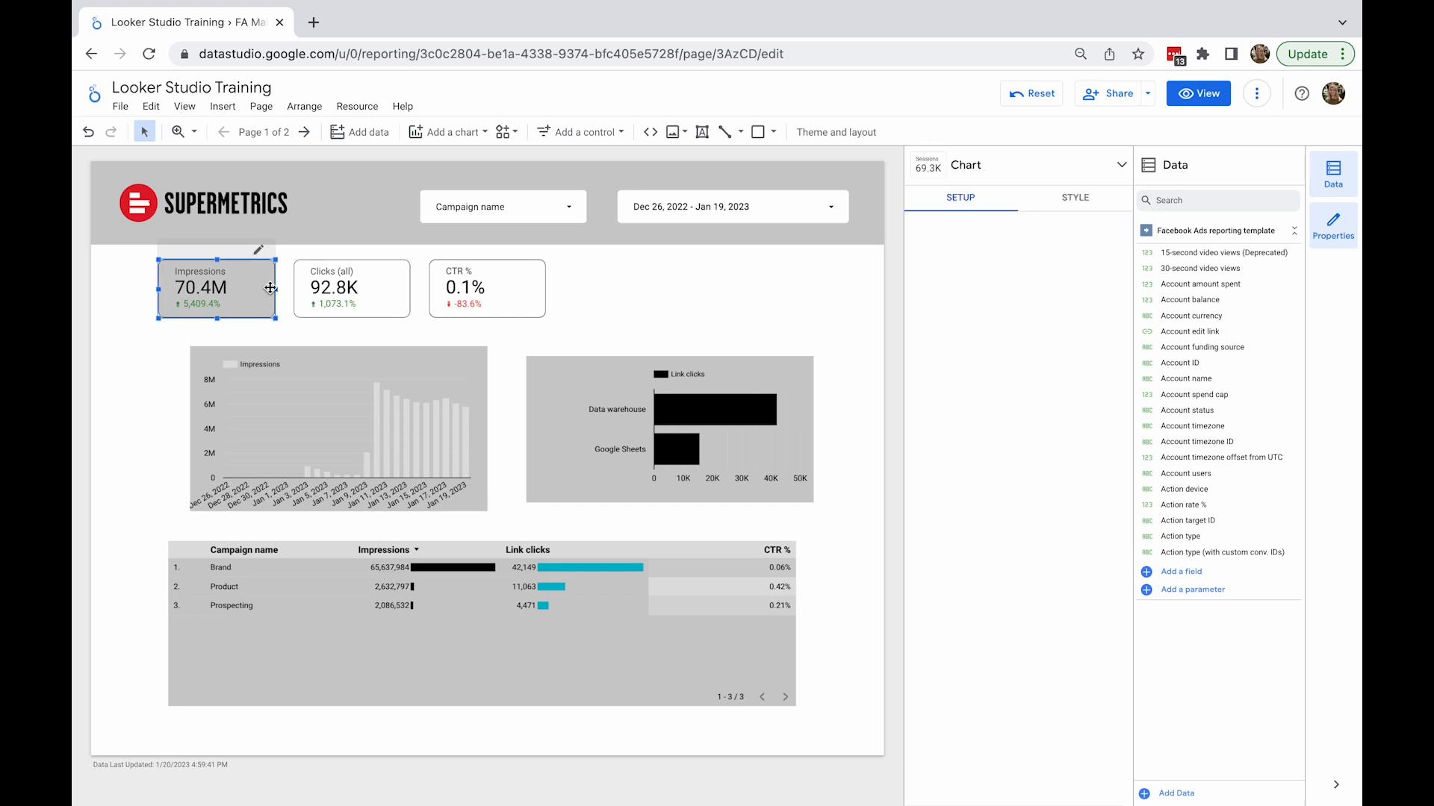
{"action": "left_click", "coordinate": [1080, 199]}
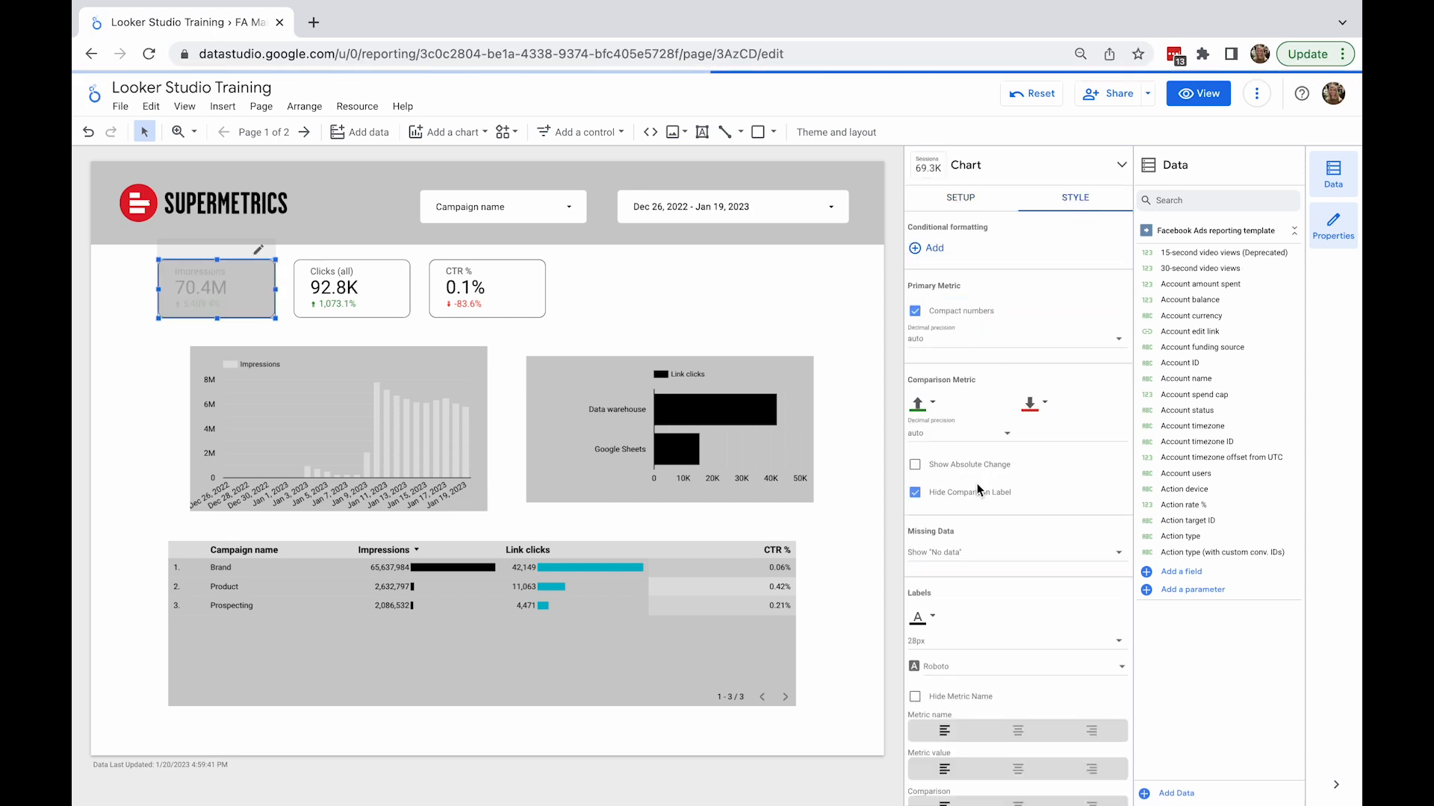
{"action": "scroll", "coordinate": [977, 482], "scroll_direction": "down", "scroll_amount": 5}
{"action": "scroll", "coordinate": [976, 482], "scroll_direction": "down", "scroll_amount": 3}
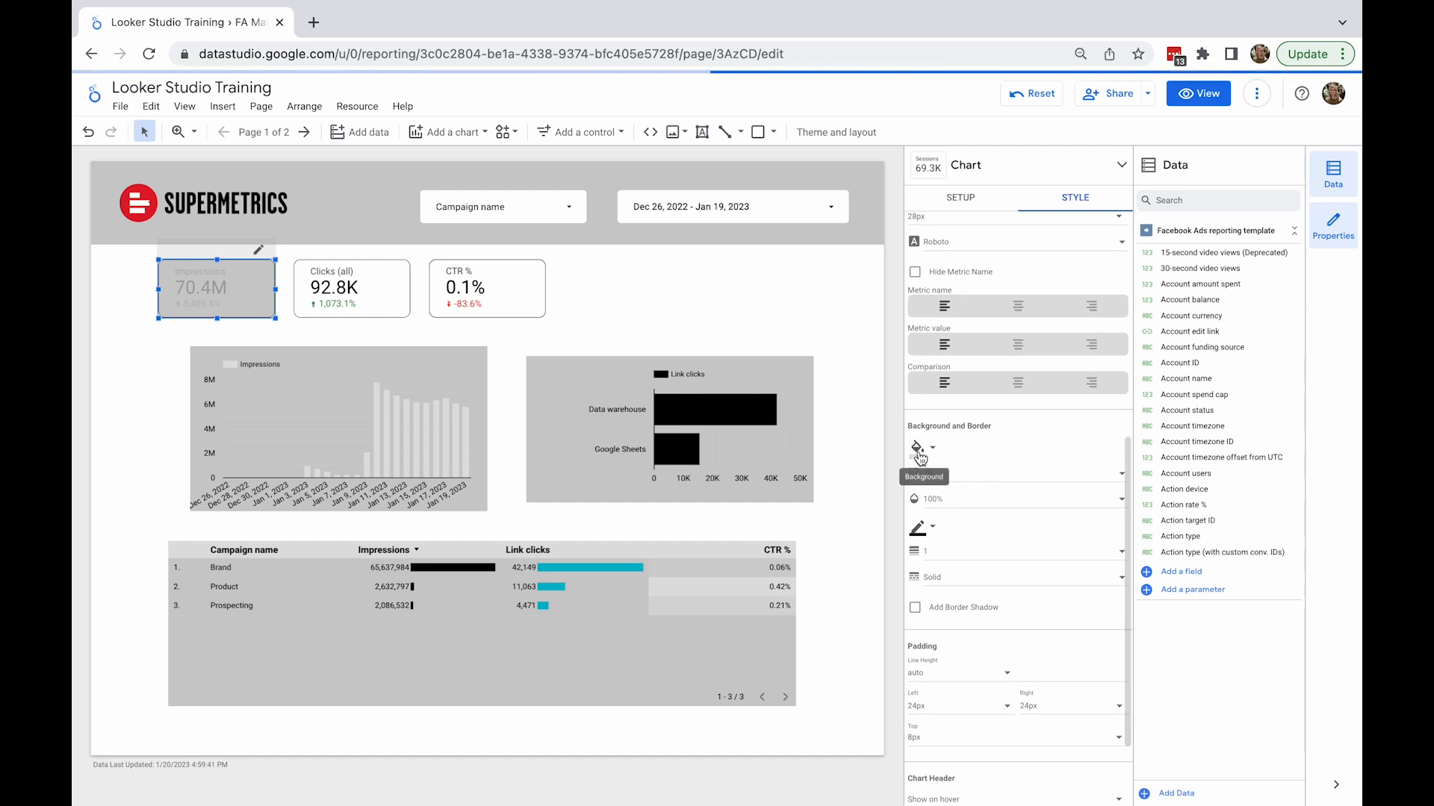
{"action": "left_click", "coordinate": [920, 453]}
{"action": "left_click", "coordinate": [1001, 527]}
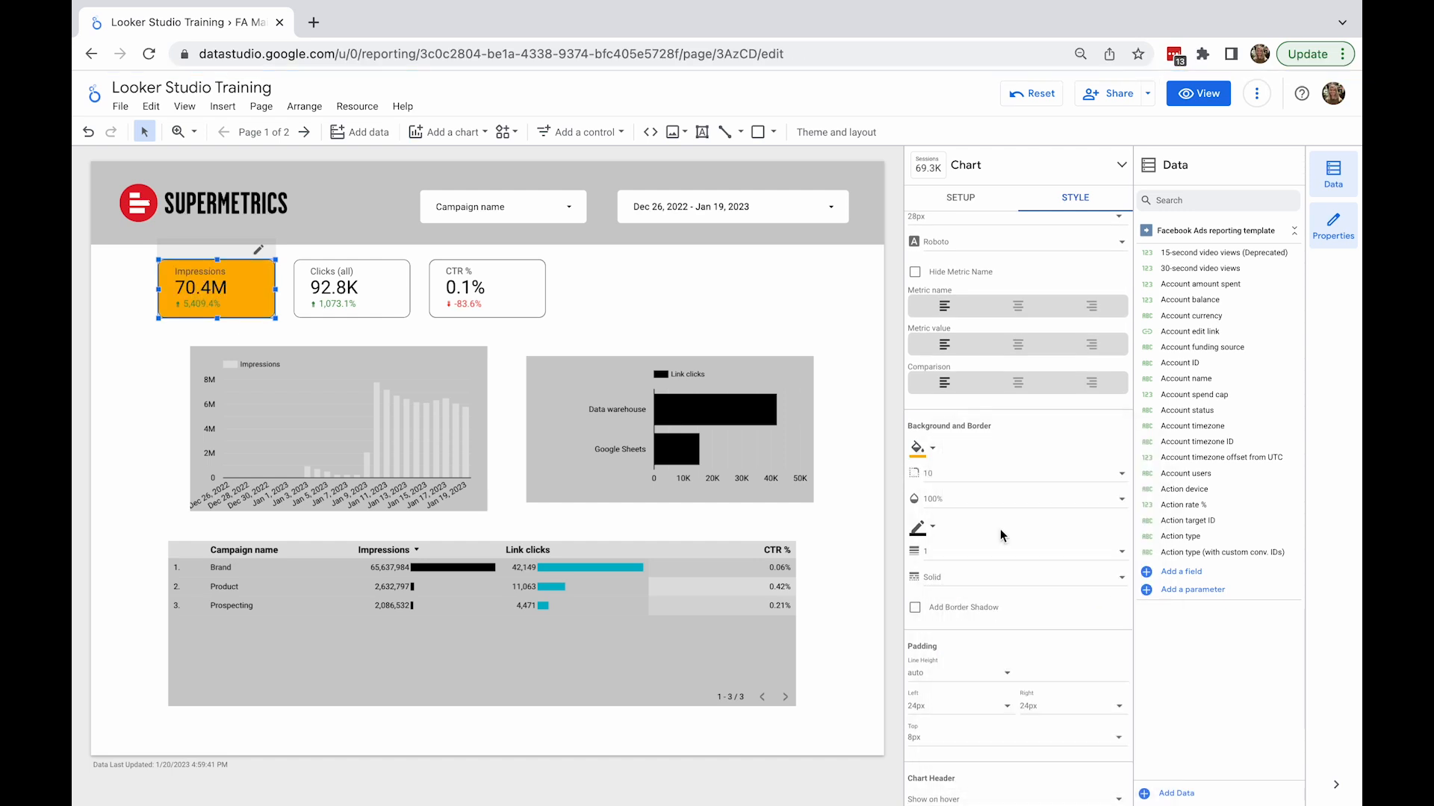
- Make the Impressions scorecard's background transparent and deselect it
{"action": "left_click", "coordinate": [918, 448]}
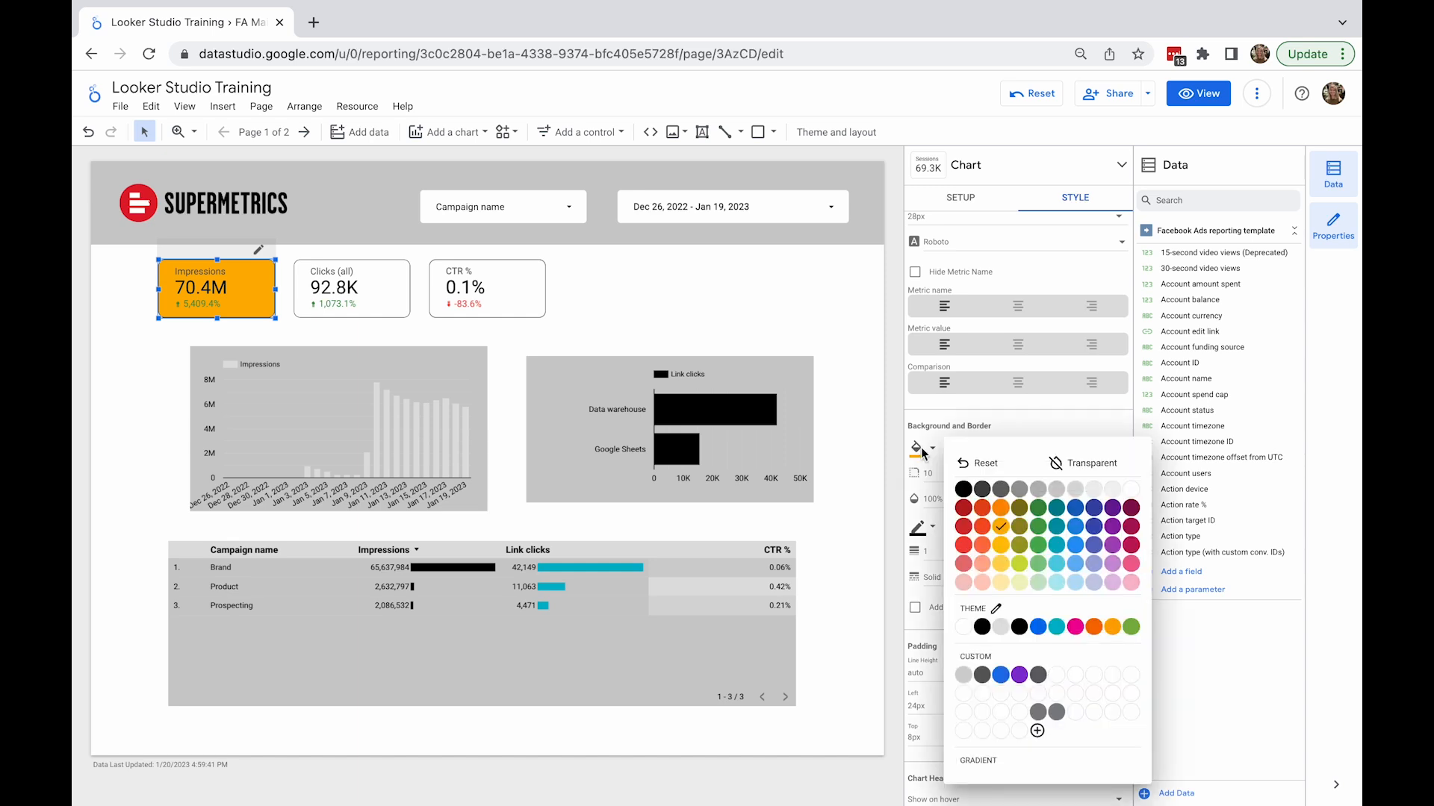
{"action": "left_click", "coordinate": [1059, 469]}
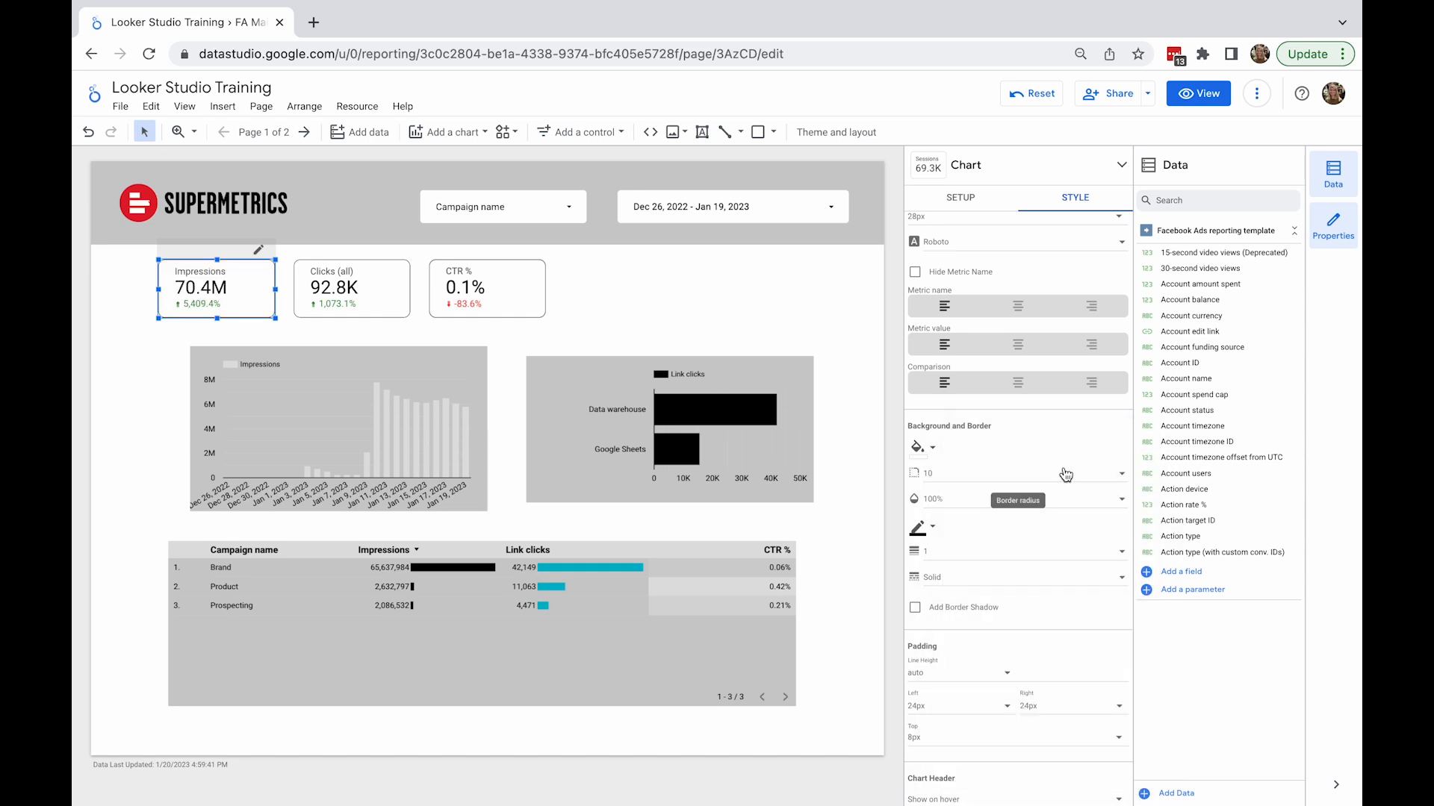
{"action": "left_click", "coordinate": [725, 288]}
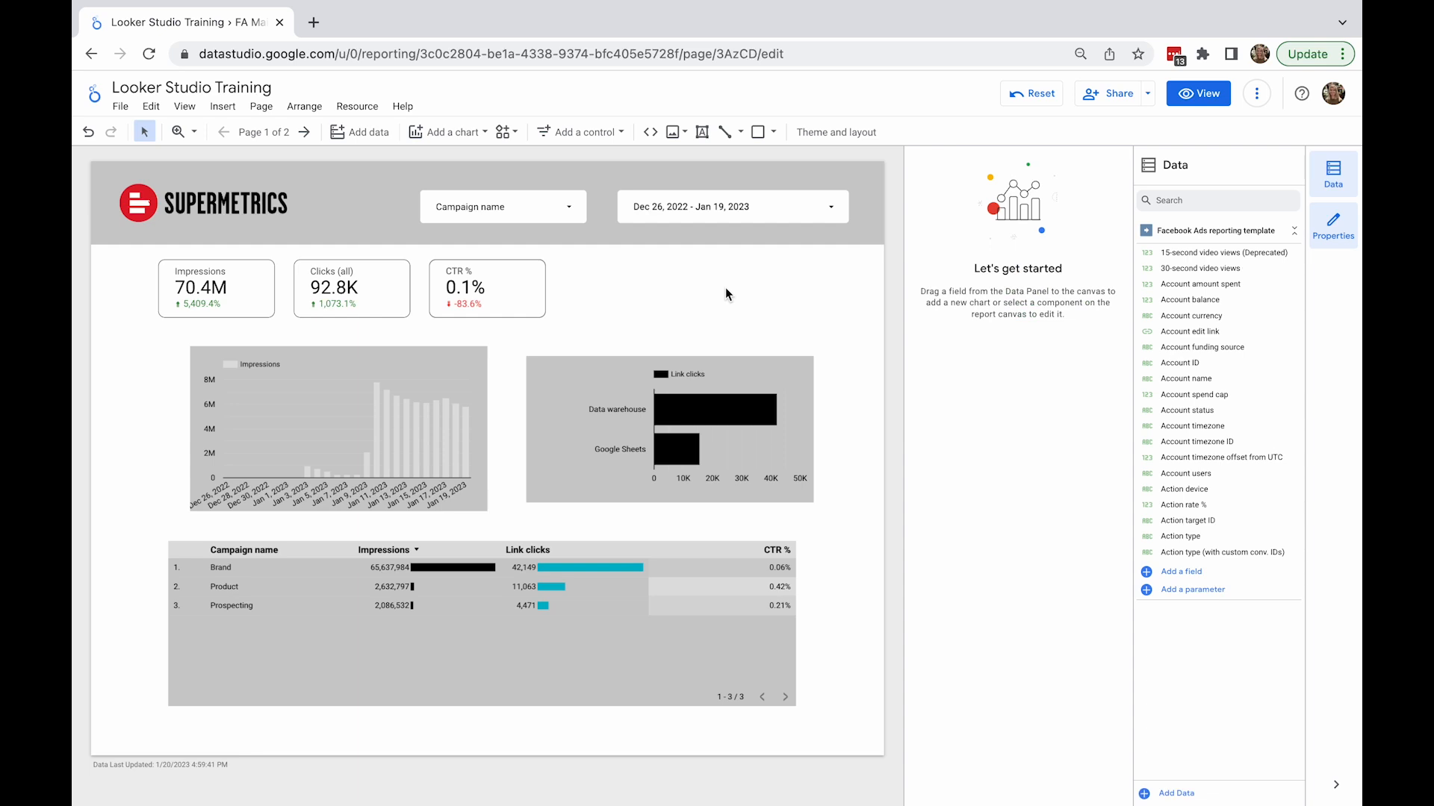
- In the custom theme's data styles, change the first two chart palette colours to red and light red
{"action": "left_click", "coordinate": [819, 137]}
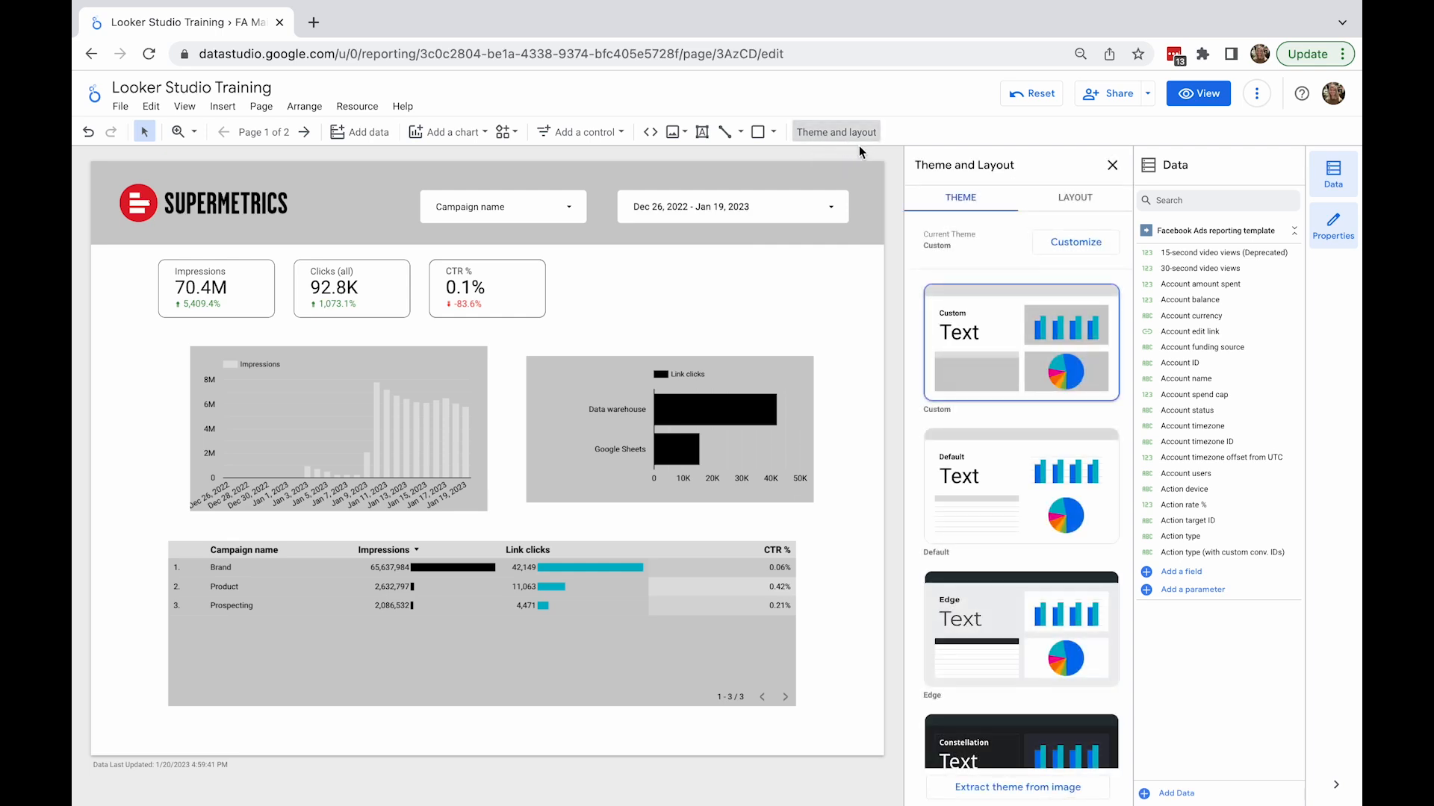
{"action": "left_click", "coordinate": [1059, 248]}
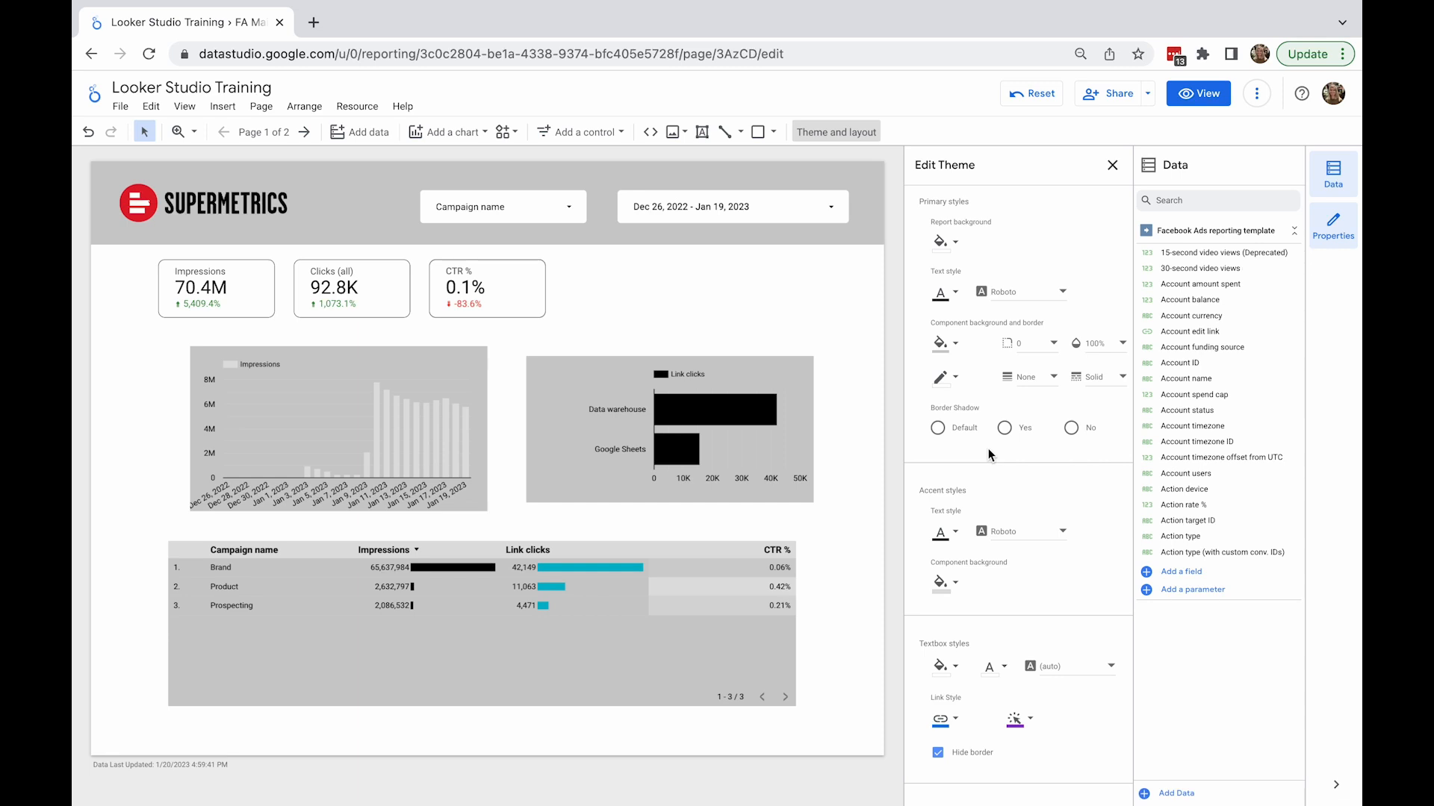
{"action": "scroll", "coordinate": [987, 454], "scroll_direction": "down", "scroll_amount": 4}
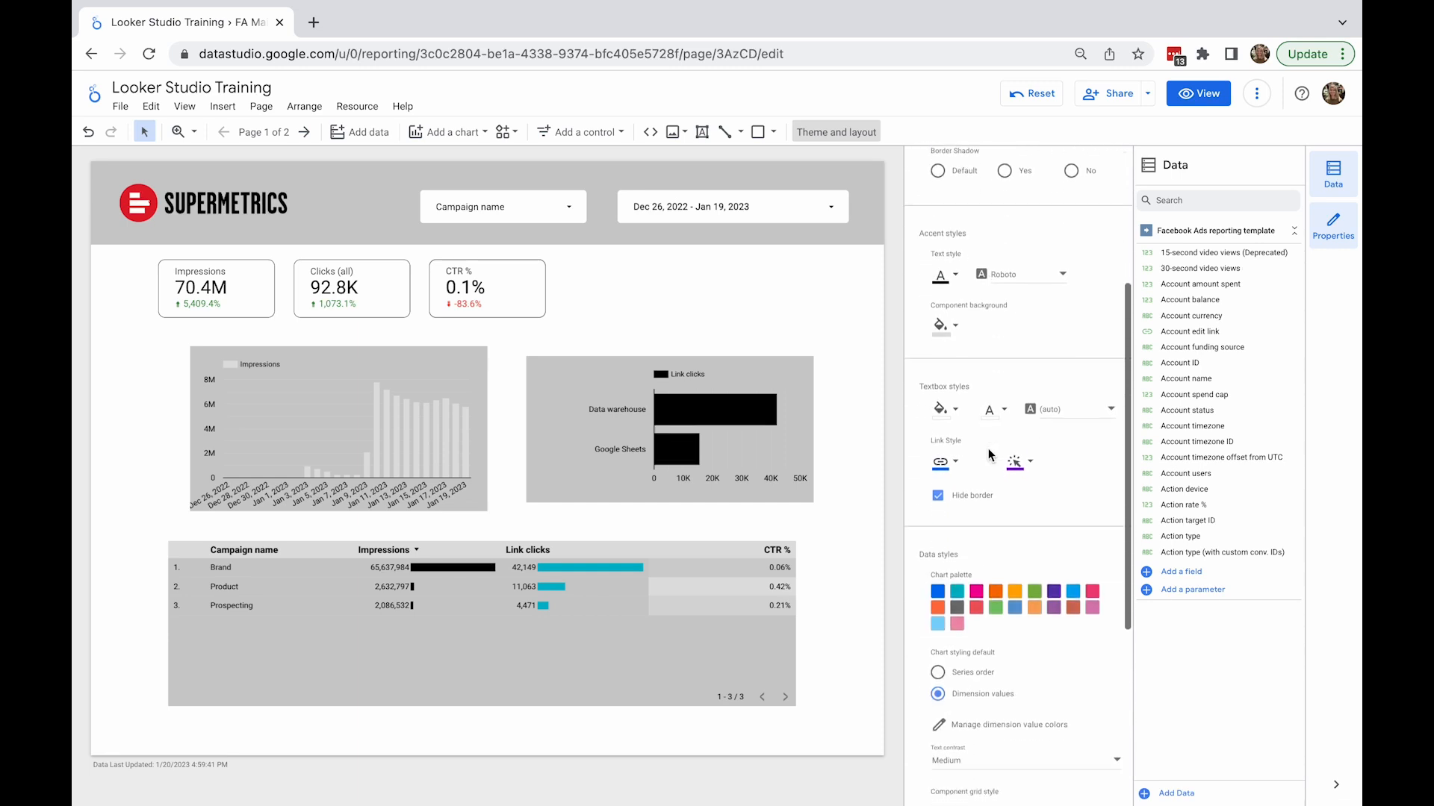
{"action": "scroll", "coordinate": [988, 454], "scroll_direction": "down", "scroll_amount": 2}
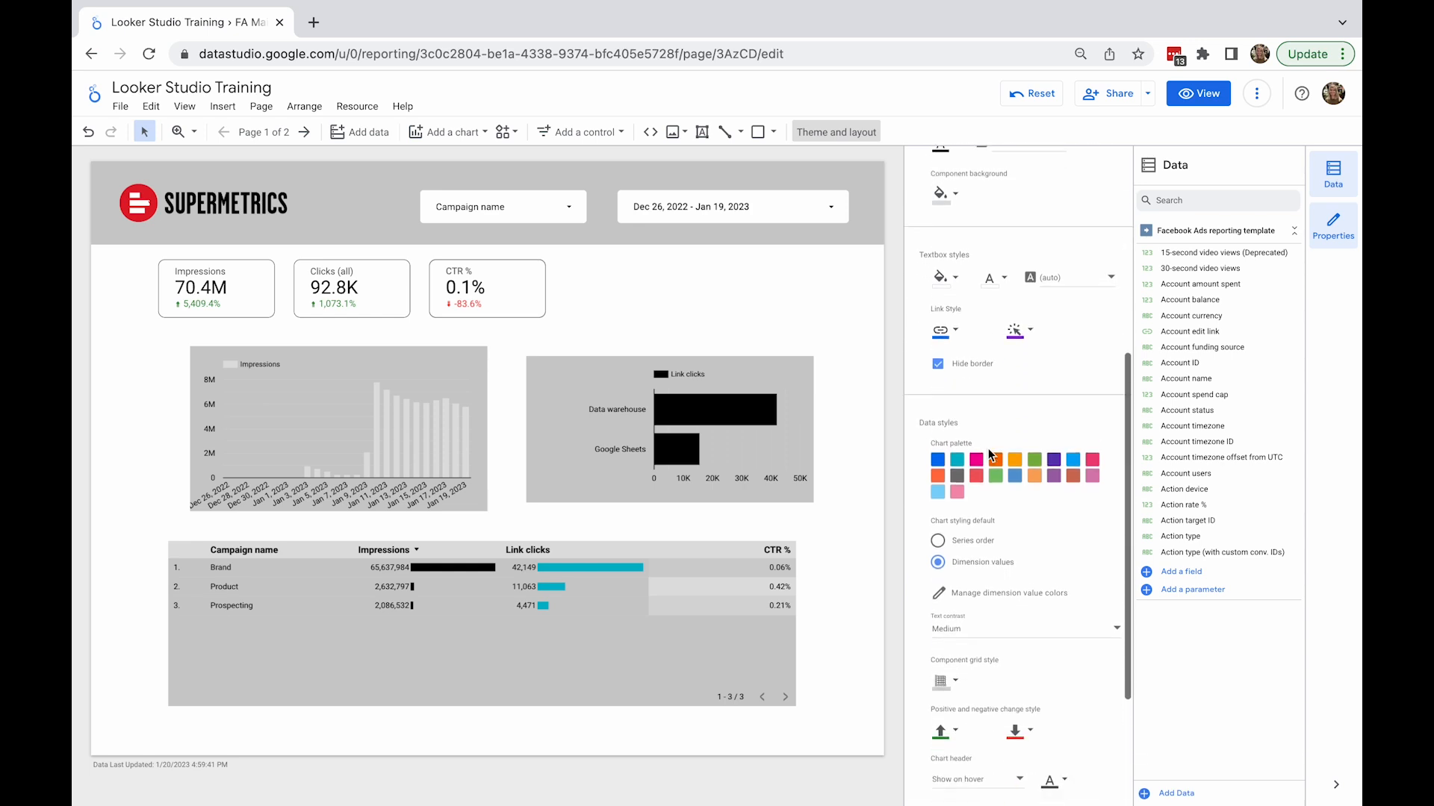
{"action": "left_click", "coordinate": [938, 447]}
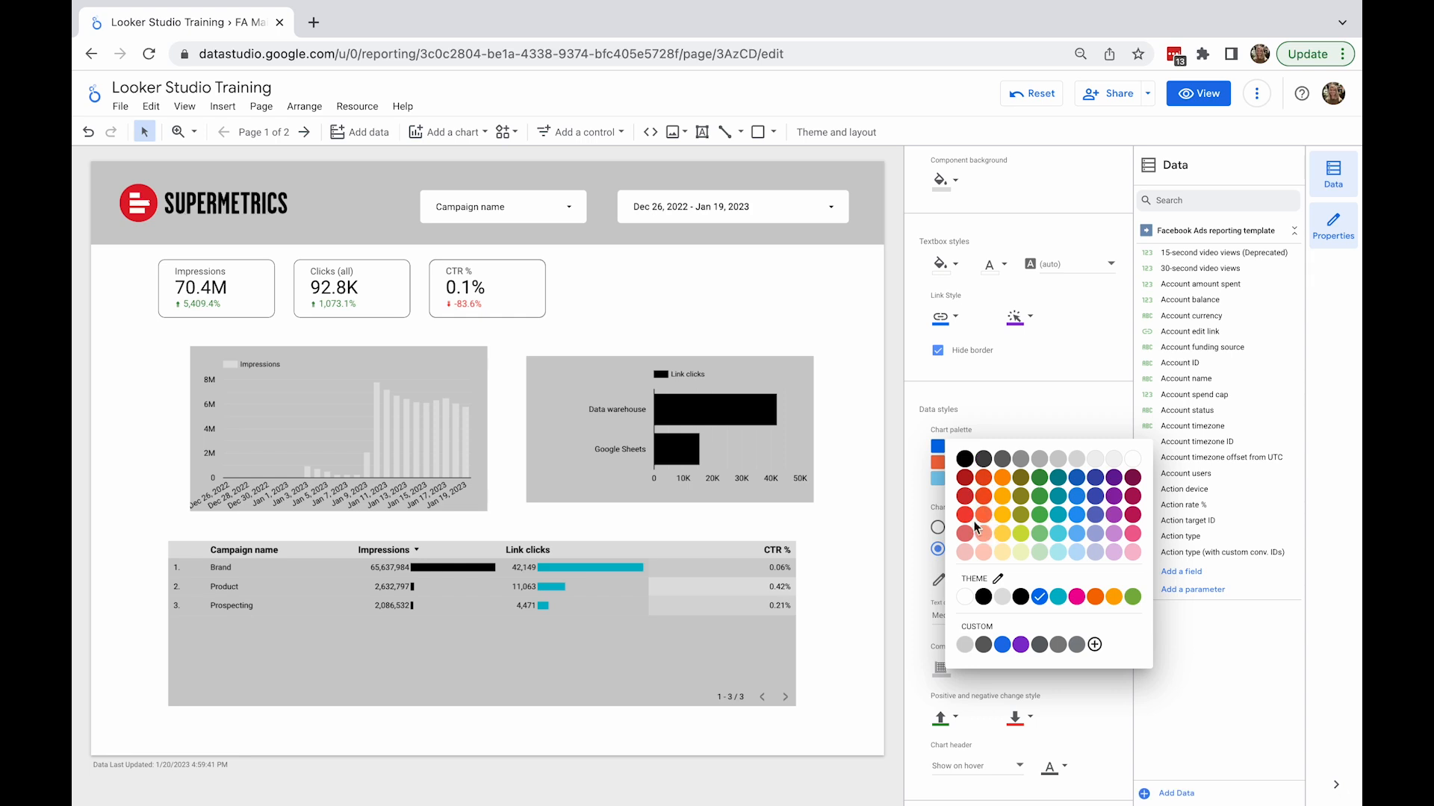
{"action": "left_click", "coordinate": [970, 523]}
{"action": "left_click", "coordinate": [957, 446]}
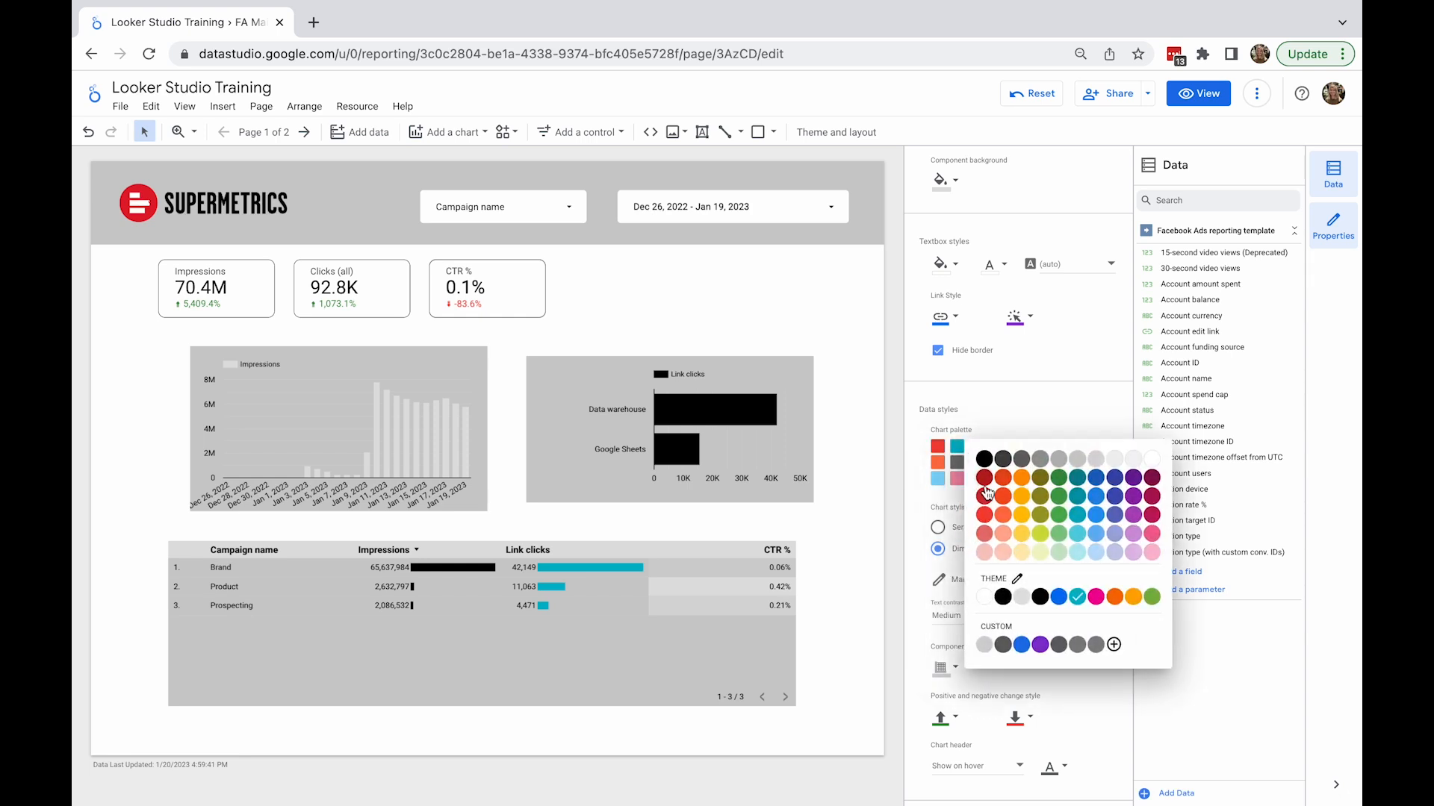
{"action": "left_click", "coordinate": [985, 535]}
- Change the third, fourth and fifth chart palette colours to dark grey, medium grey and light grey
{"action": "left_click", "coordinate": [978, 448]}
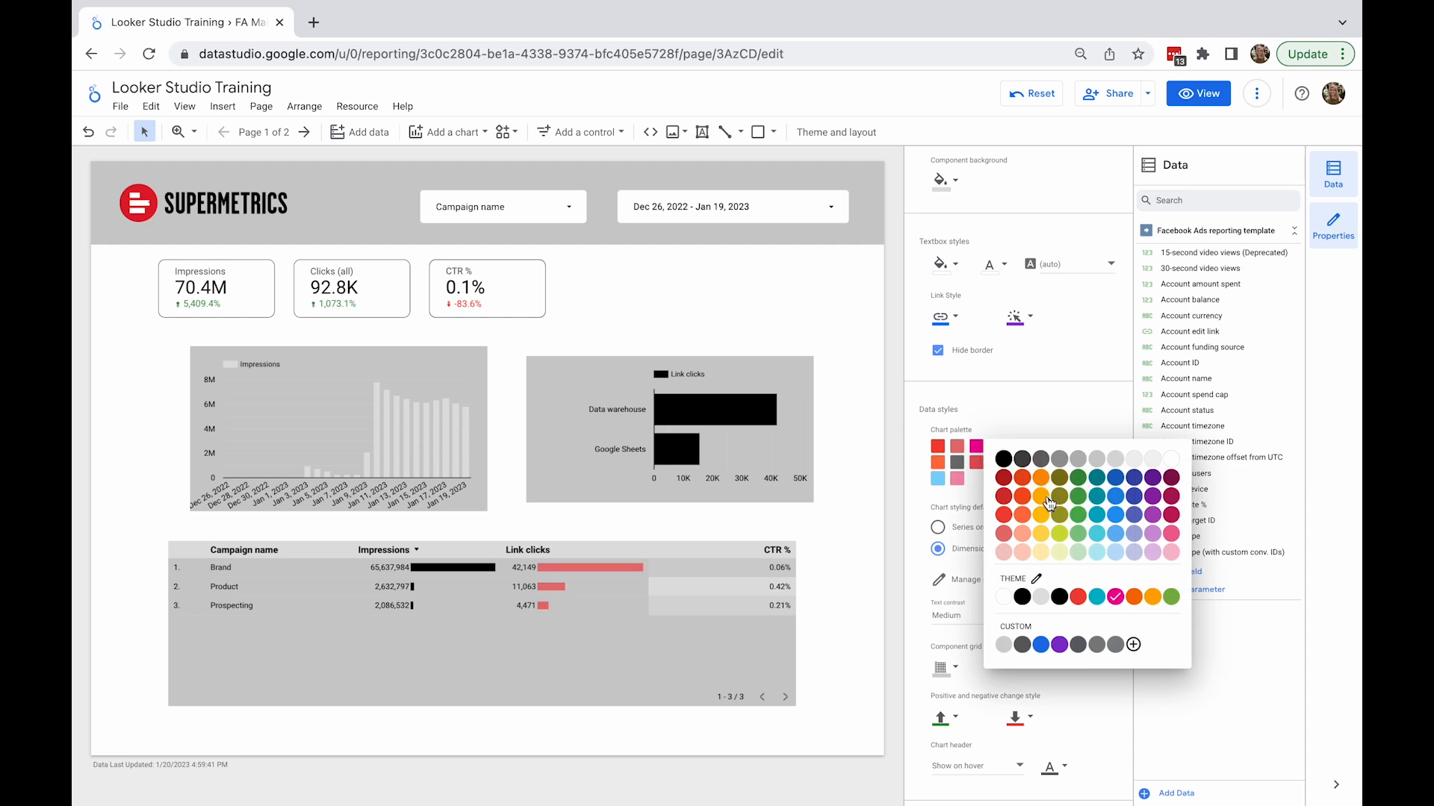
{"action": "left_click", "coordinate": [1023, 460]}
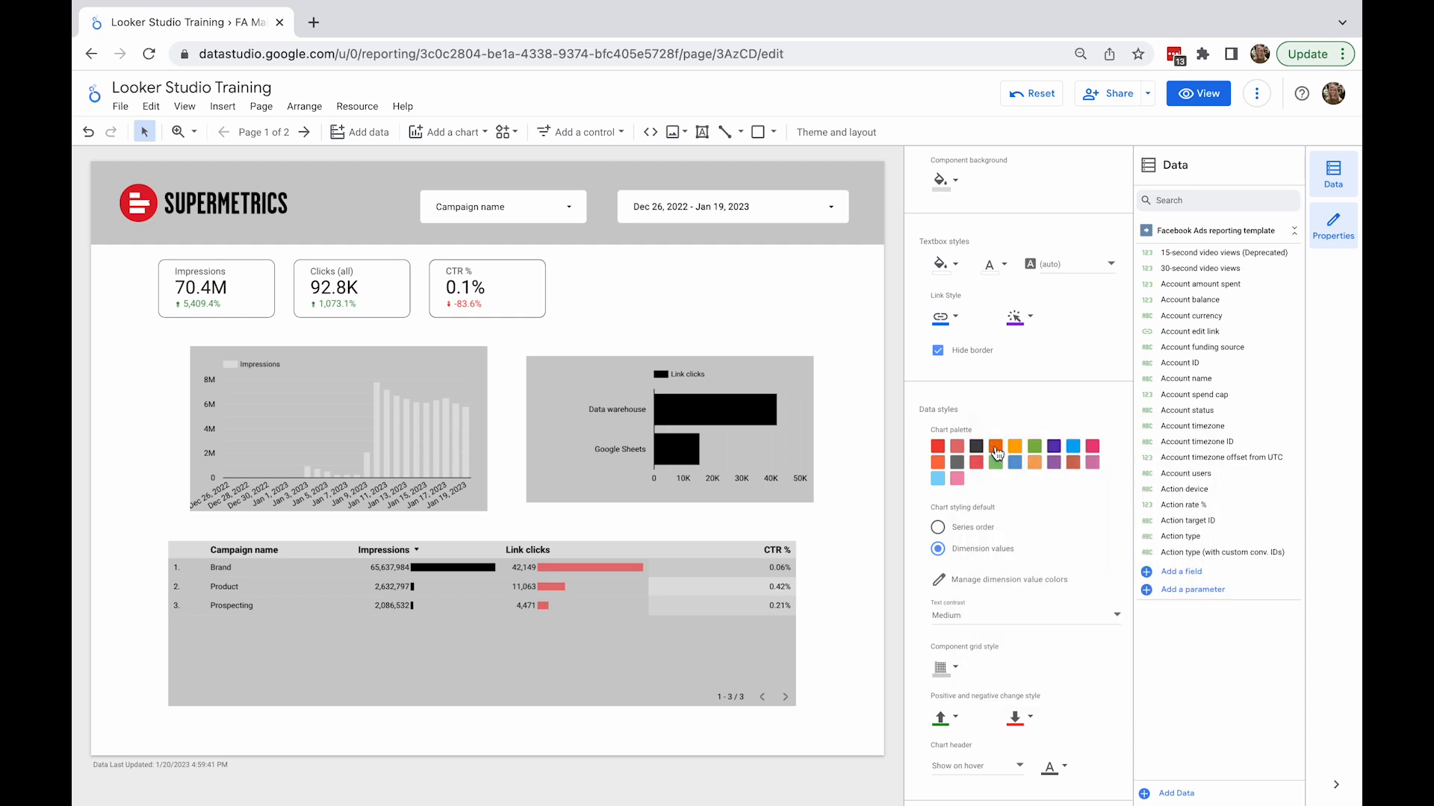
{"action": "left_click", "coordinate": [996, 448]}
{"action": "left_click", "coordinate": [1081, 460]}
{"action": "left_click", "coordinate": [1017, 447]}
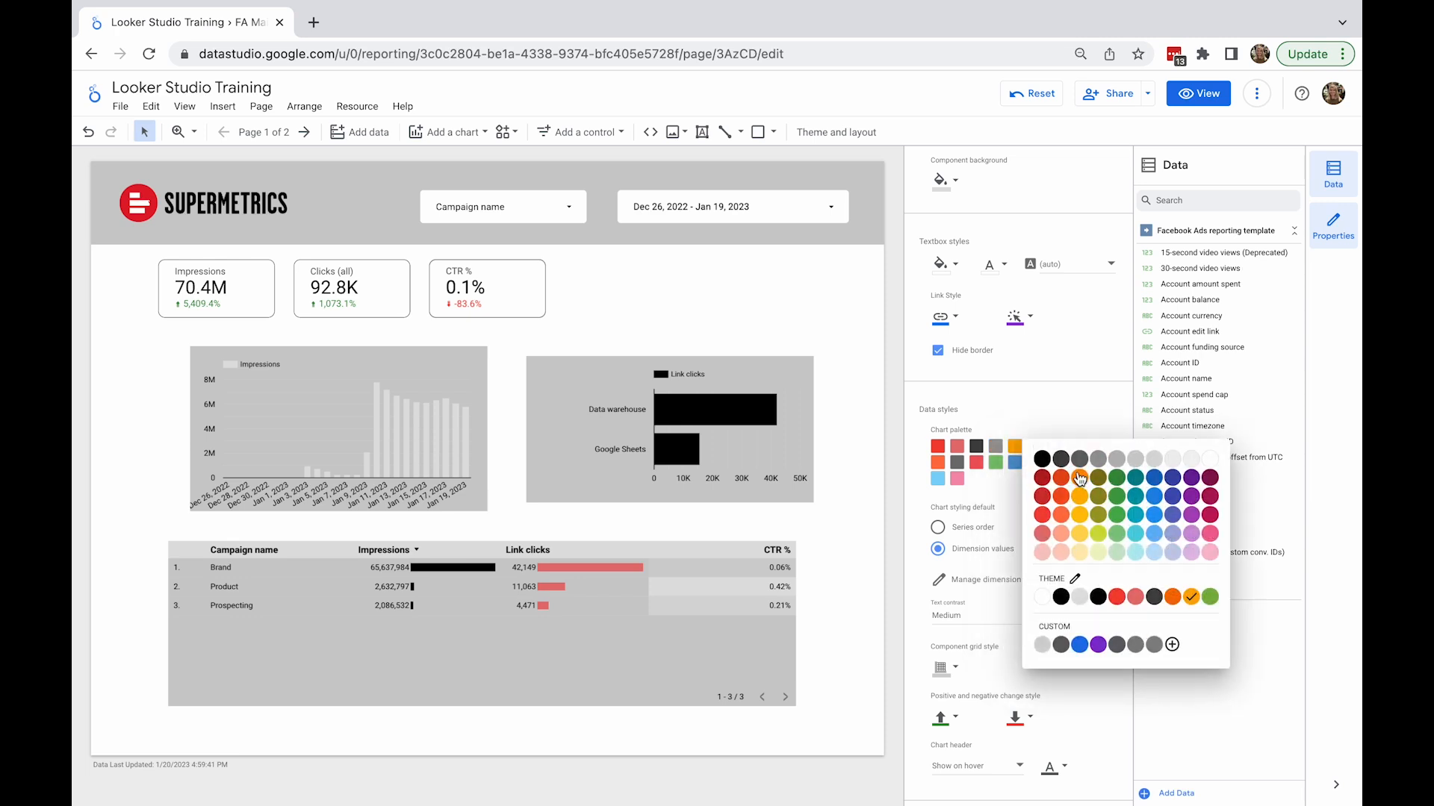
{"action": "left_click", "coordinate": [1119, 460]}
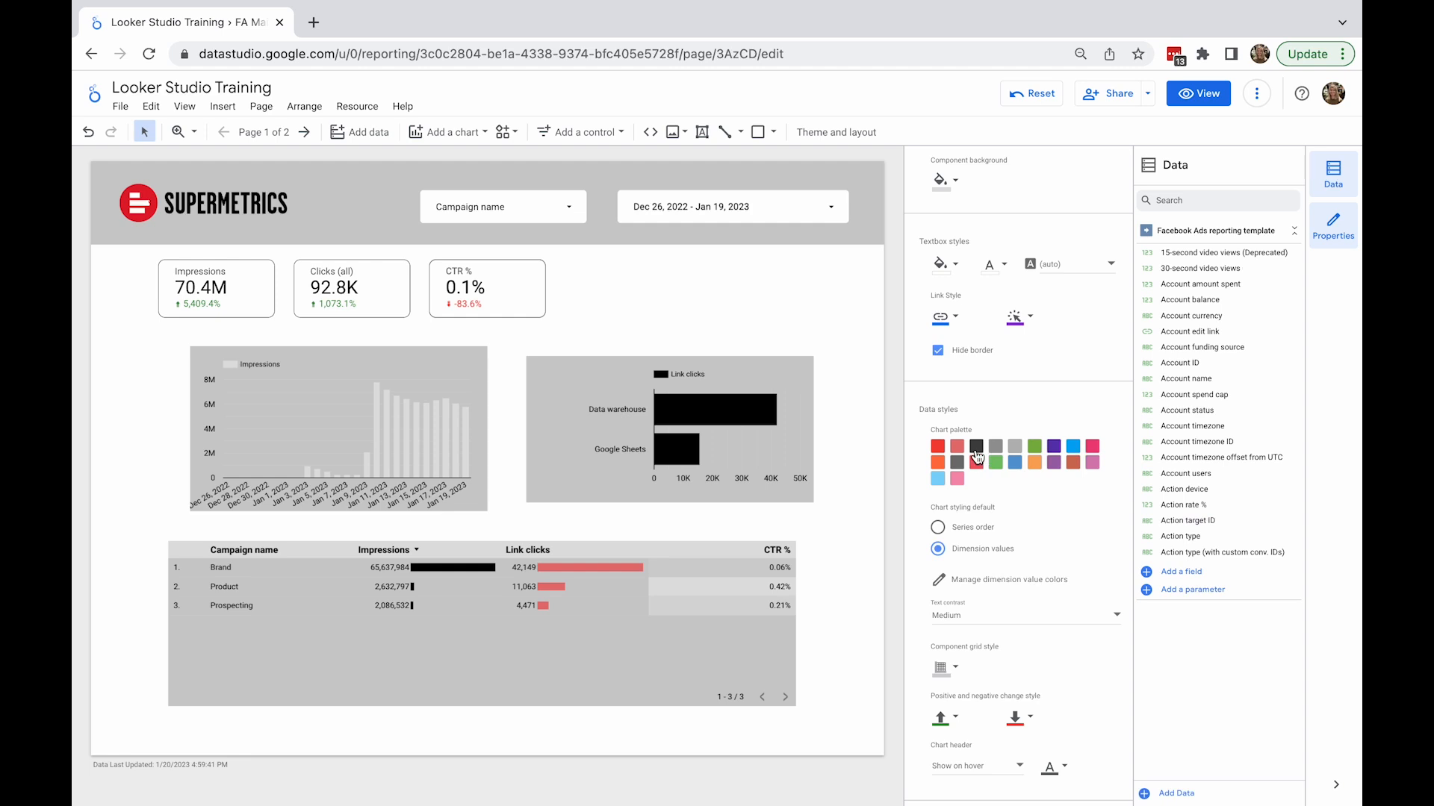
- Set the component background in the theme's primary styles to transparent
{"action": "scroll", "coordinate": [976, 456], "scroll_direction": "up", "scroll_amount": 4}
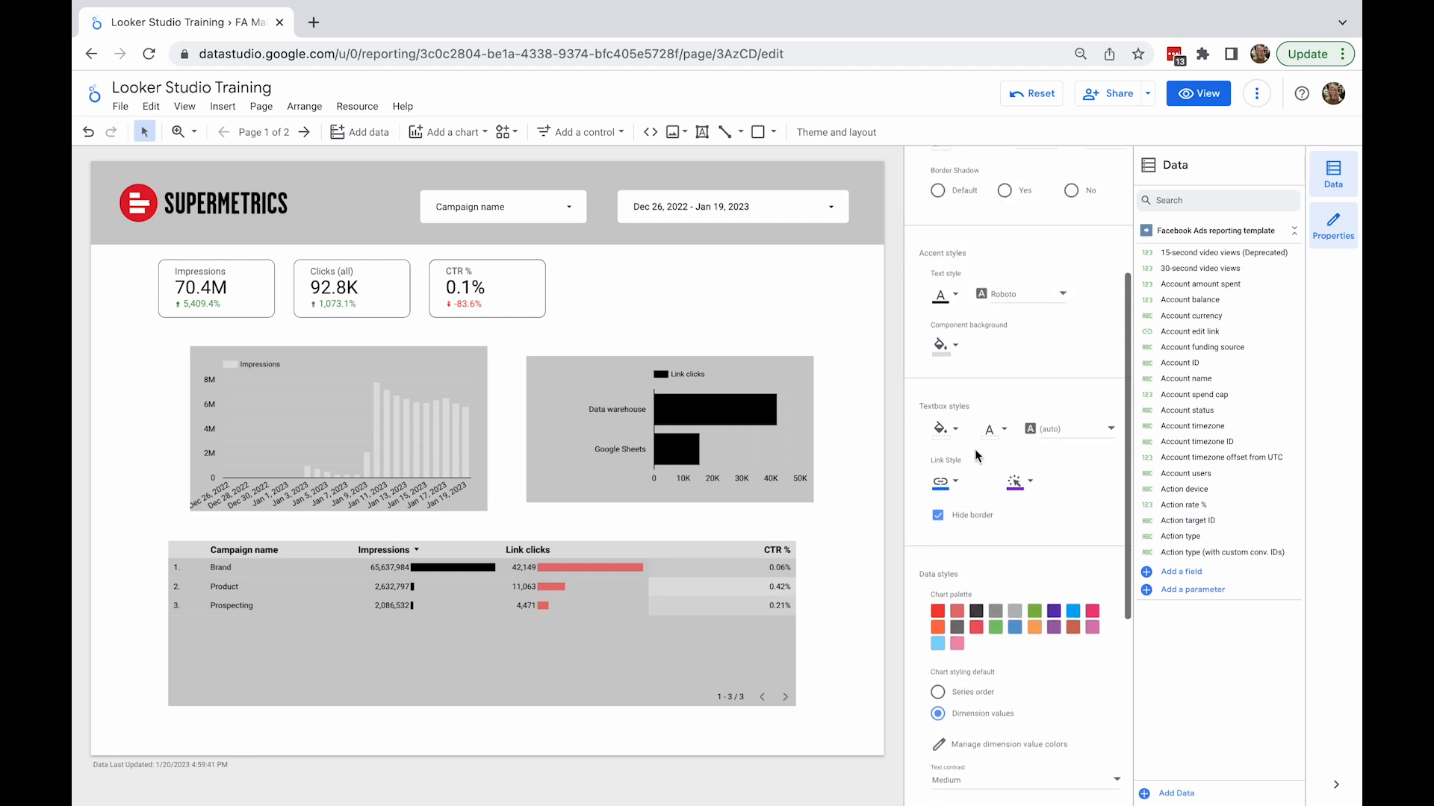
{"action": "scroll", "coordinate": [975, 450], "scroll_direction": "up", "scroll_amount": 2}
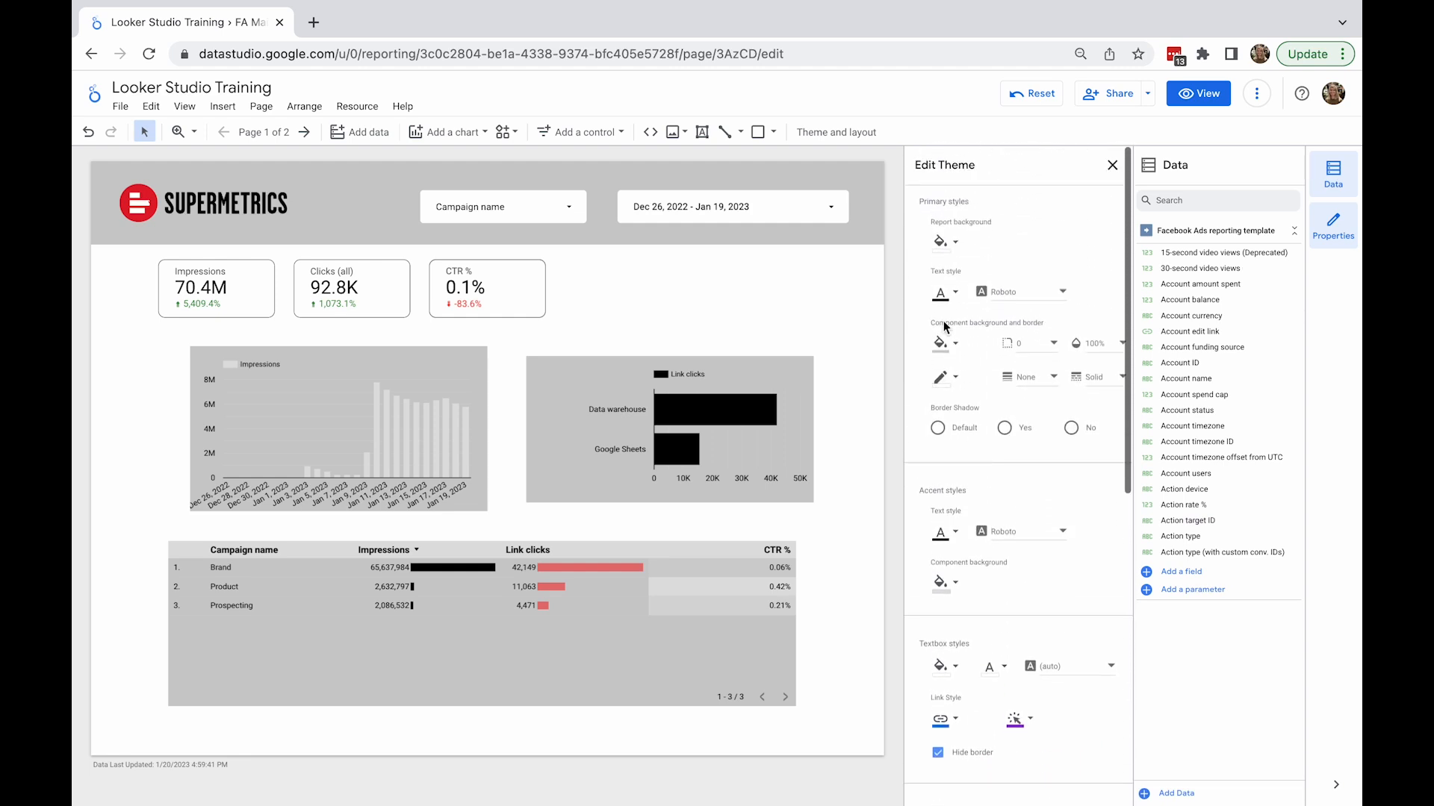
{"action": "left_click", "coordinate": [943, 346]}
{"action": "left_click", "coordinate": [987, 353]}
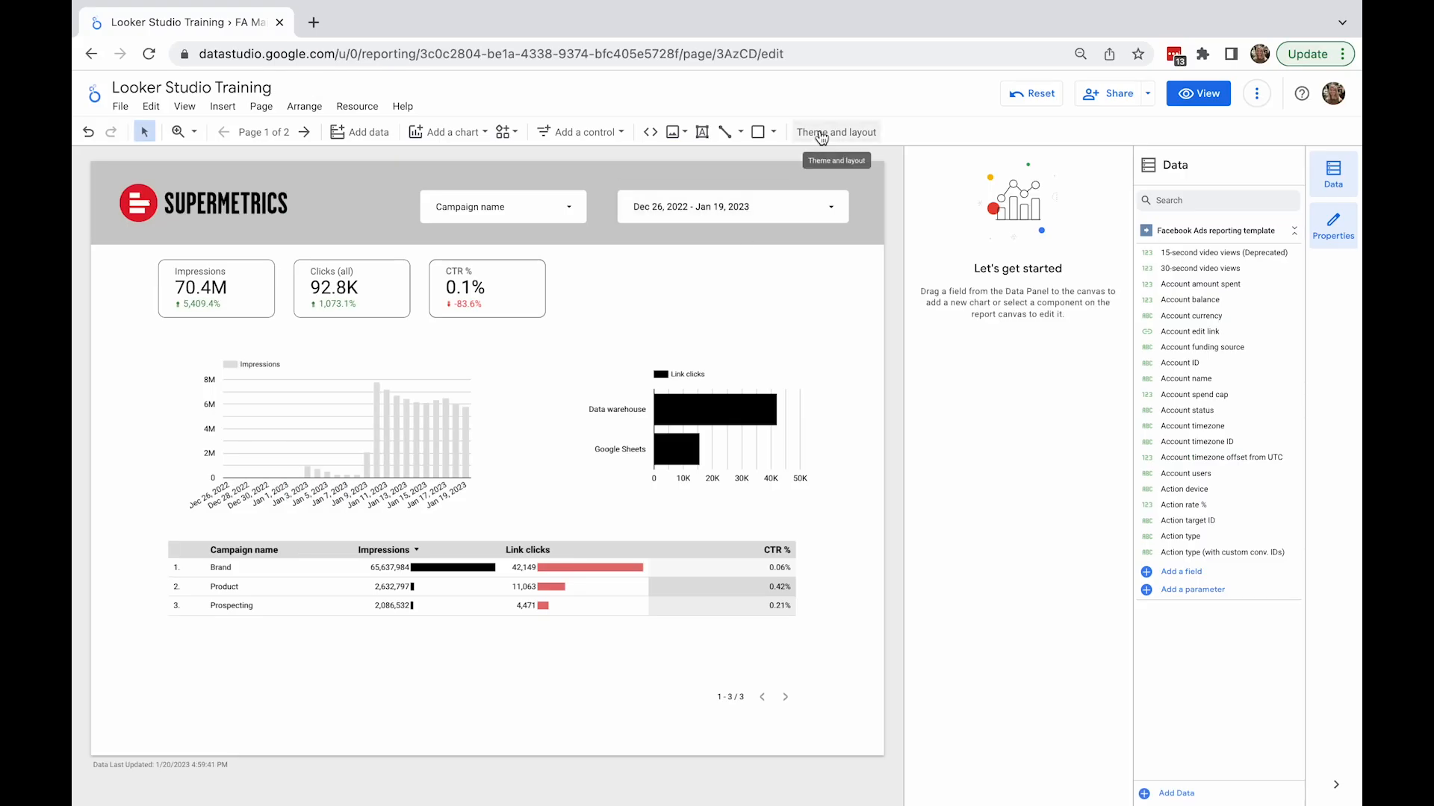
- In the report's layout settings, review the header visibility options and set the navigation type to Tab
{"action": "left_click", "coordinate": [822, 135]}
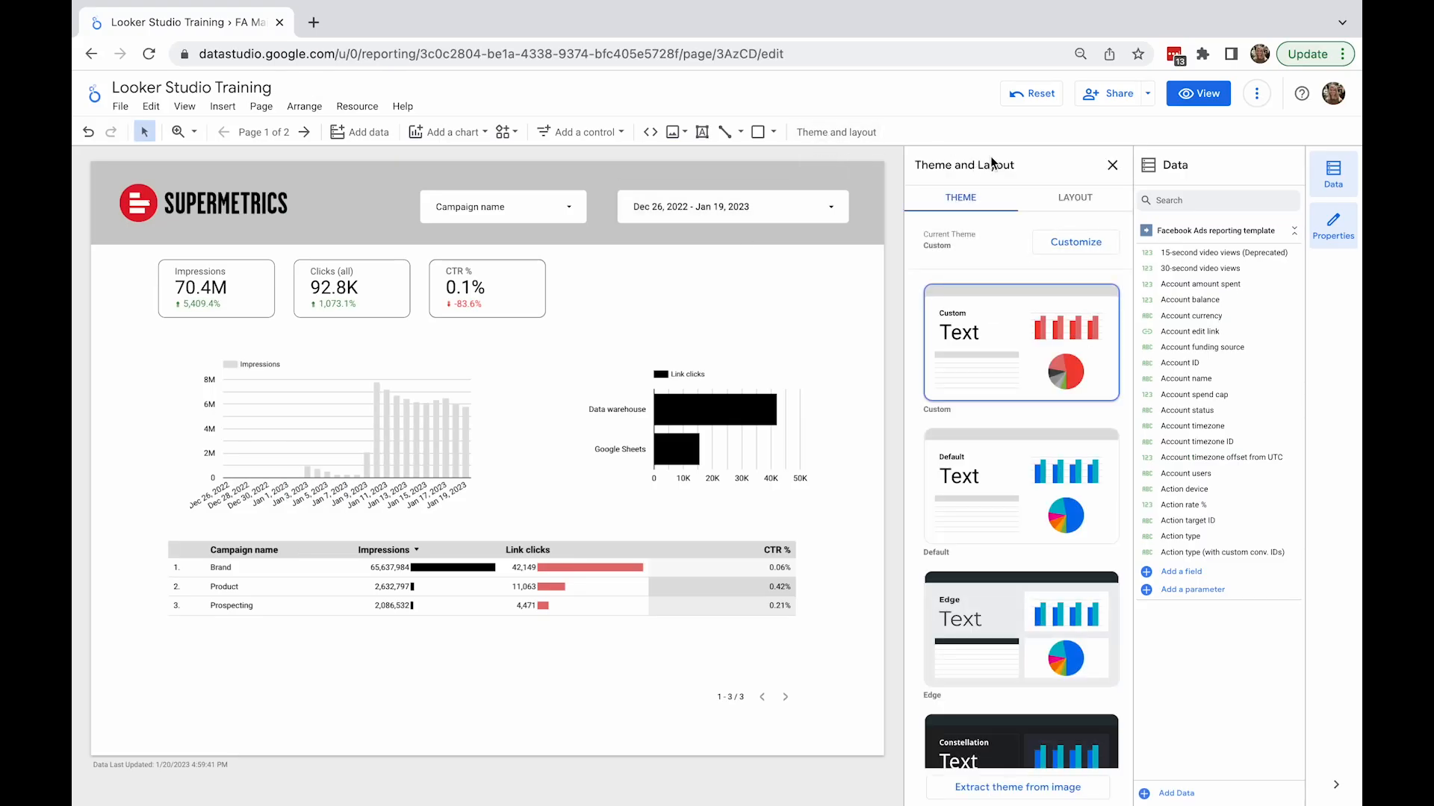
{"action": "left_click", "coordinate": [1068, 213]}
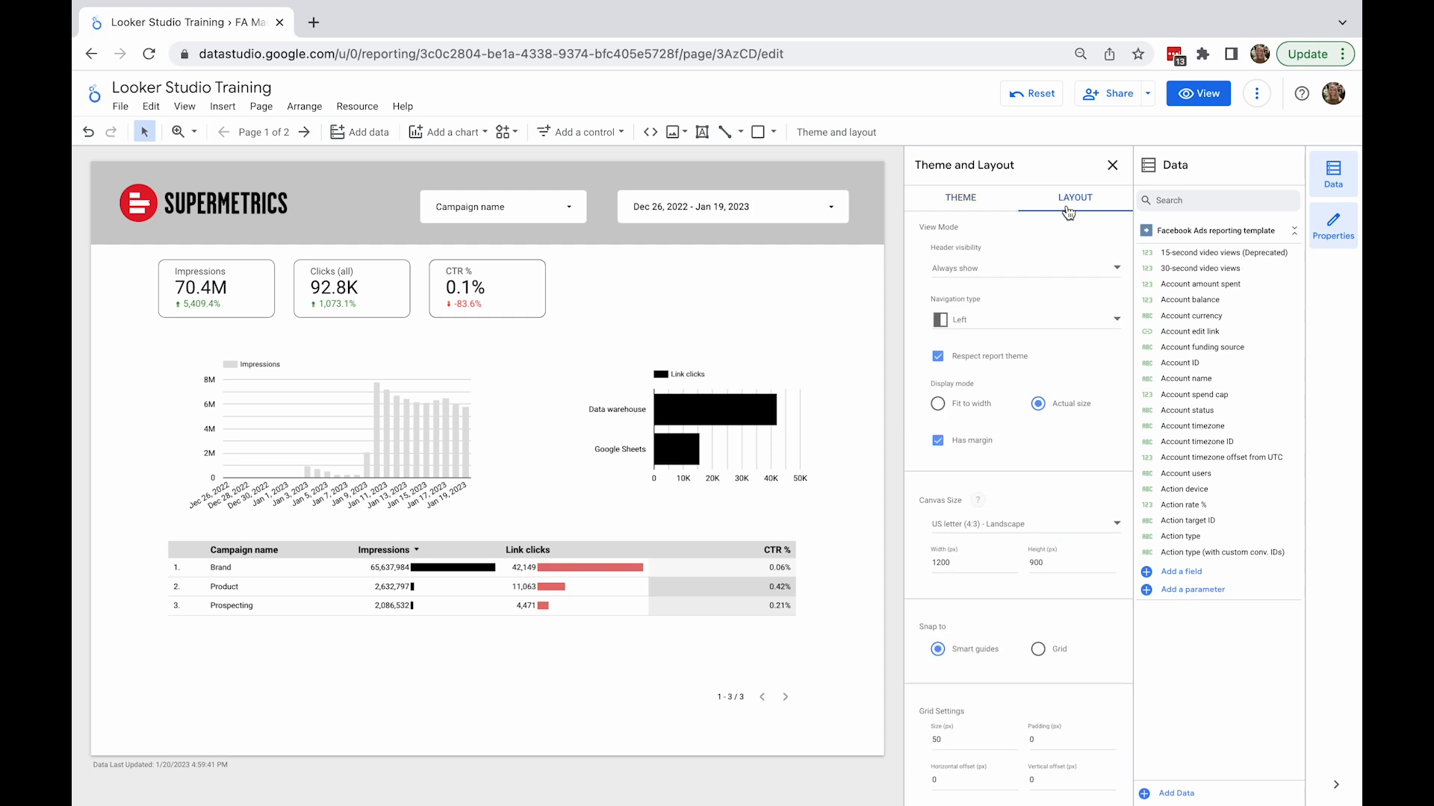
{"action": "left_click", "coordinate": [1021, 271]}
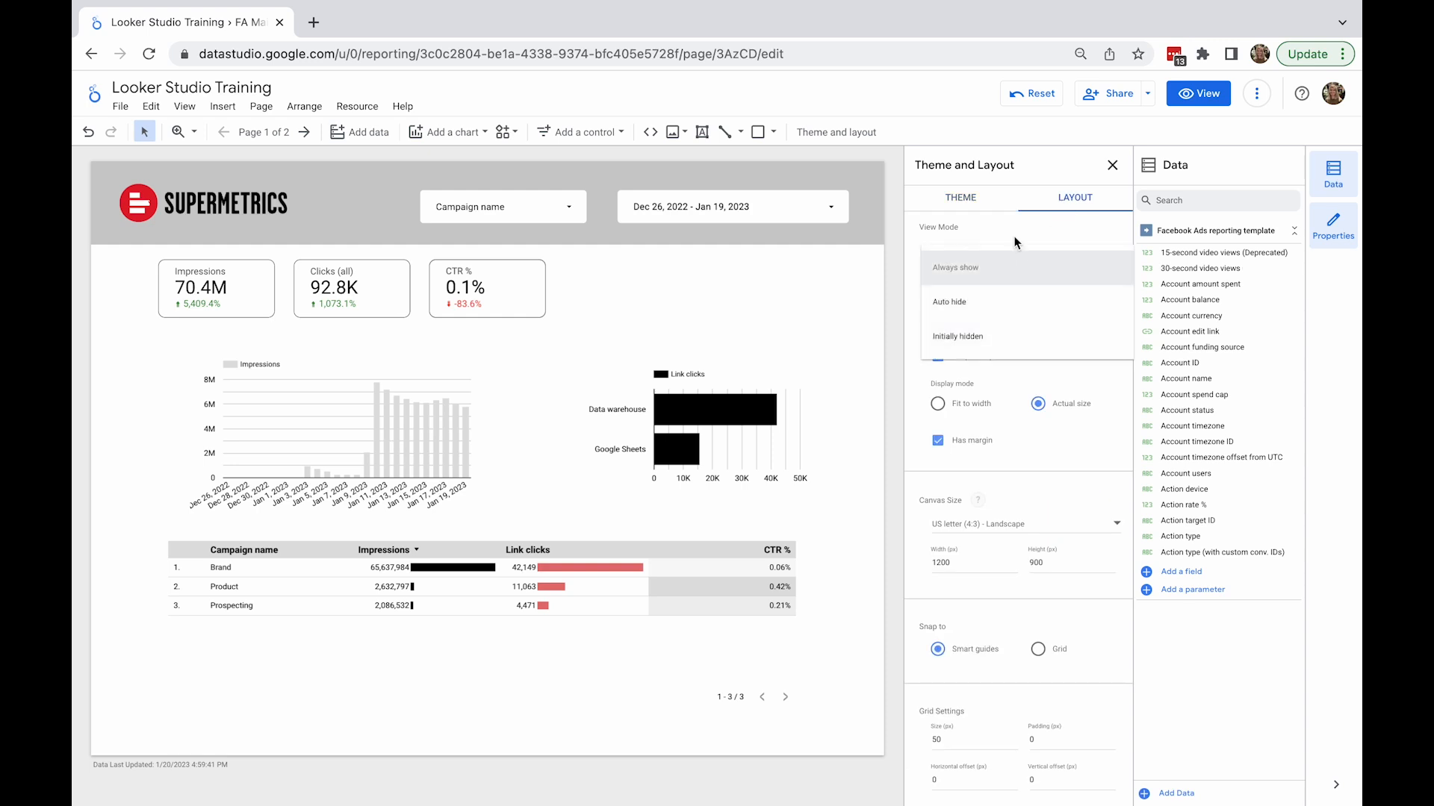
{"action": "left_click", "coordinate": [1016, 239]}
{"action": "left_click", "coordinate": [1013, 326]}
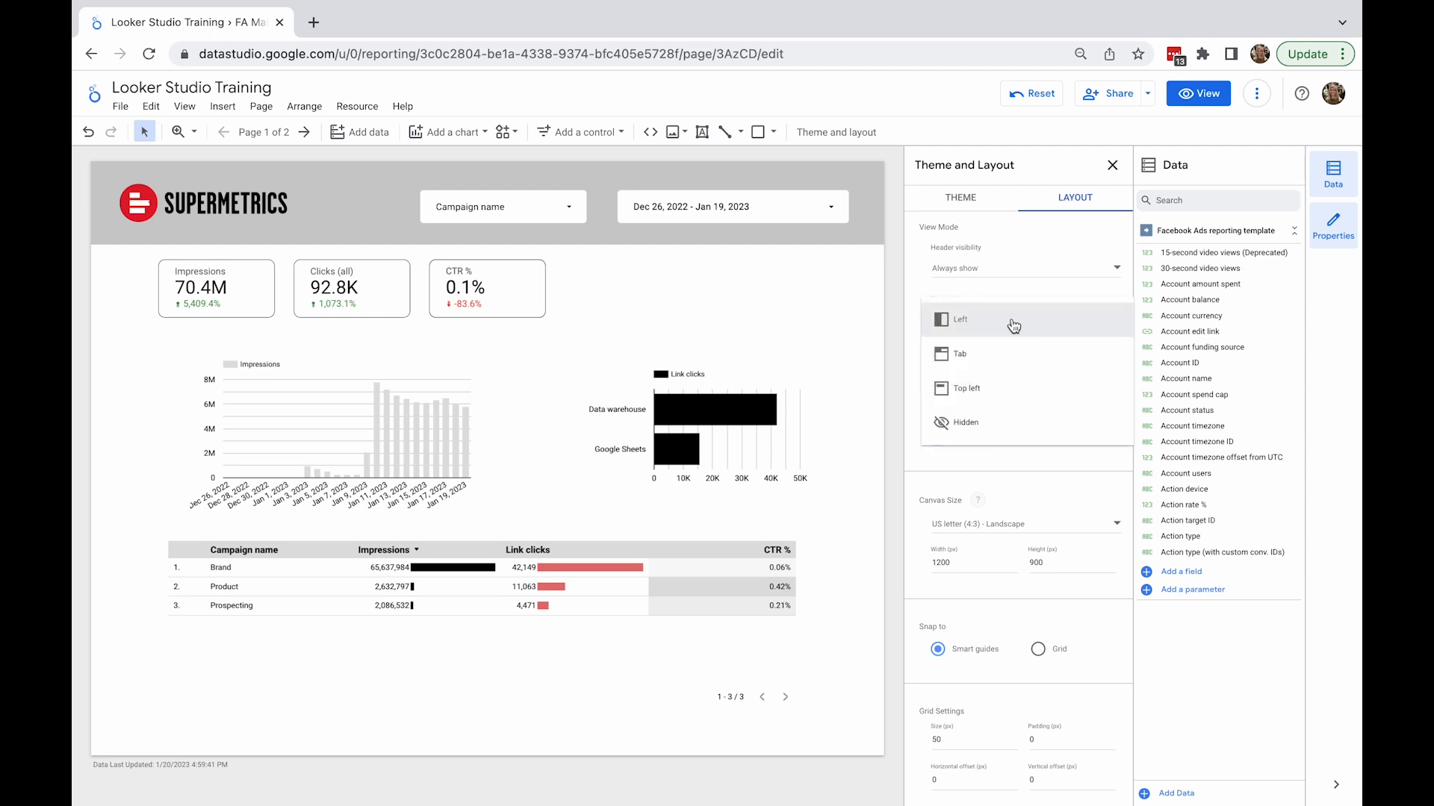
{"action": "left_click", "coordinate": [1013, 363]}
- Preview the report, inspect the page list in the tab navigation, and return to editing
{"action": "left_click", "coordinate": [1190, 102]}
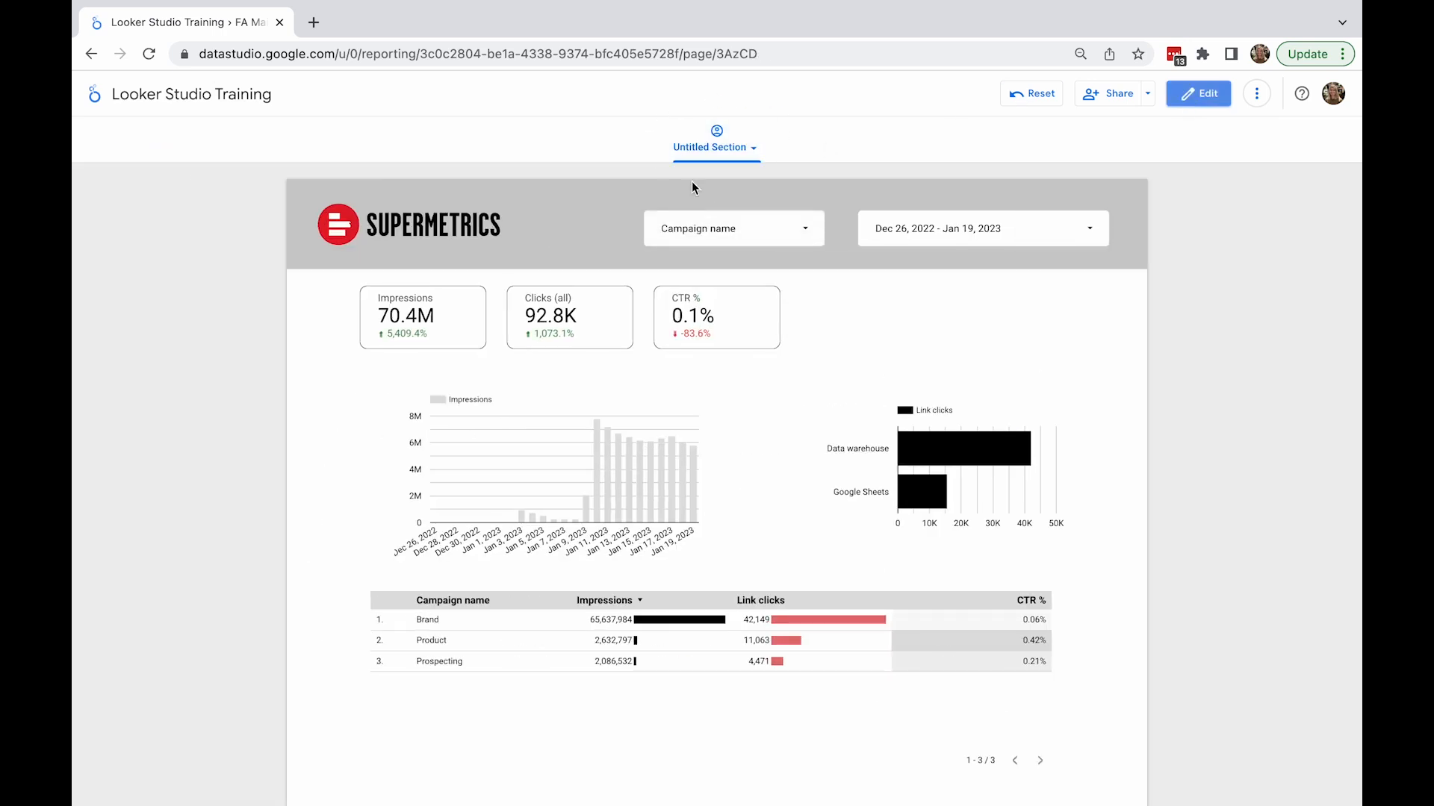
{"action": "left_click", "coordinate": [744, 151]}
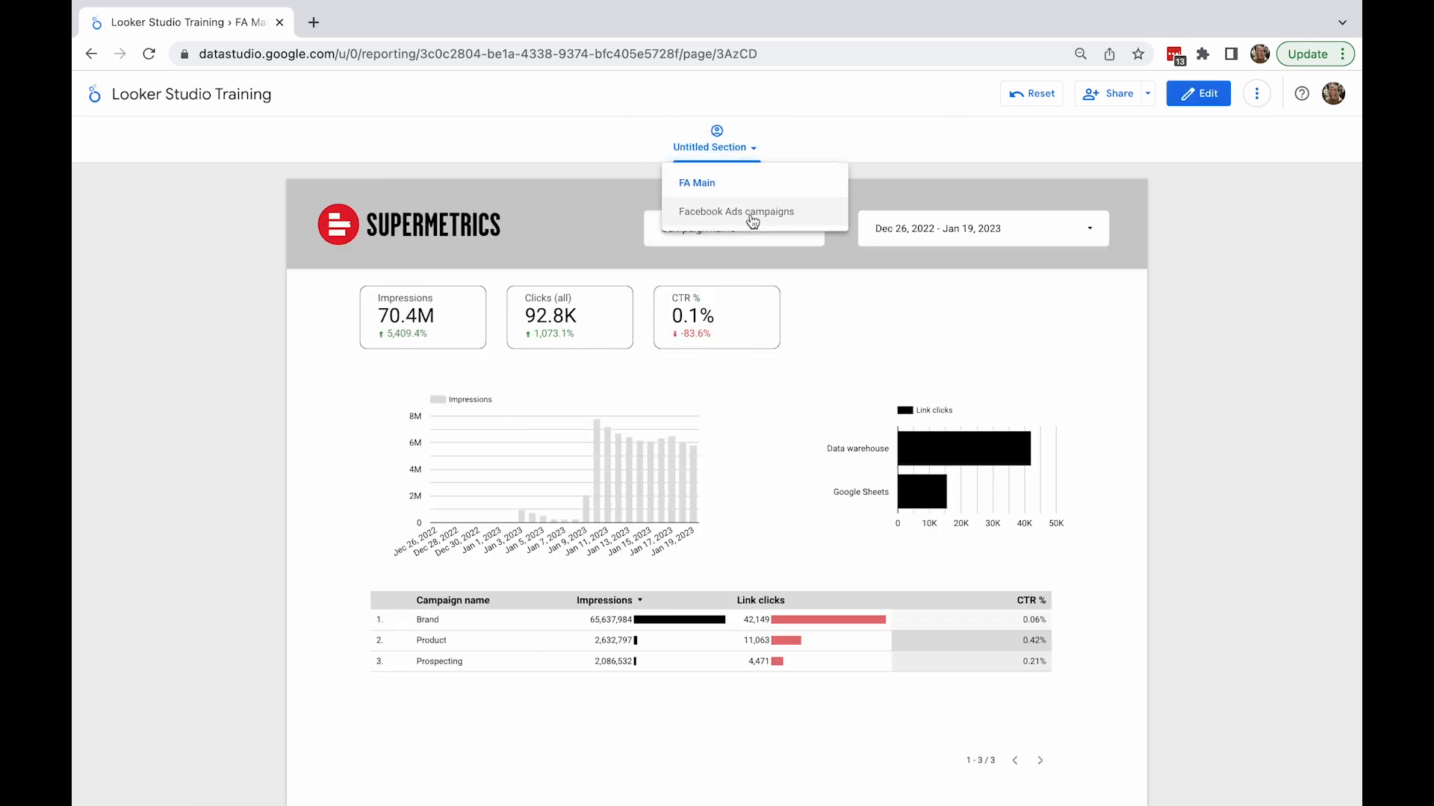
{"action": "left_click", "coordinate": [743, 155]}
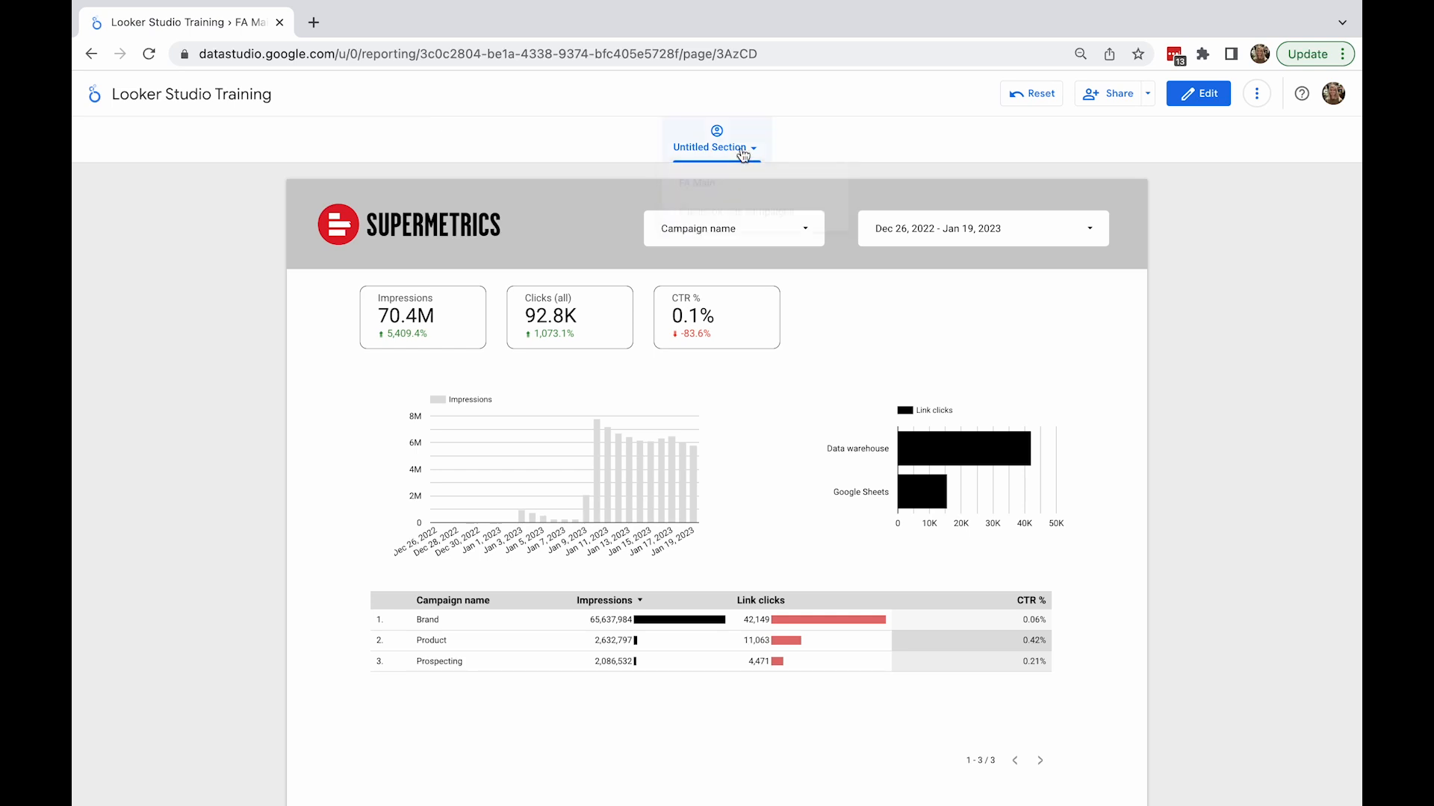
{"action": "left_click", "coordinate": [1178, 105]}
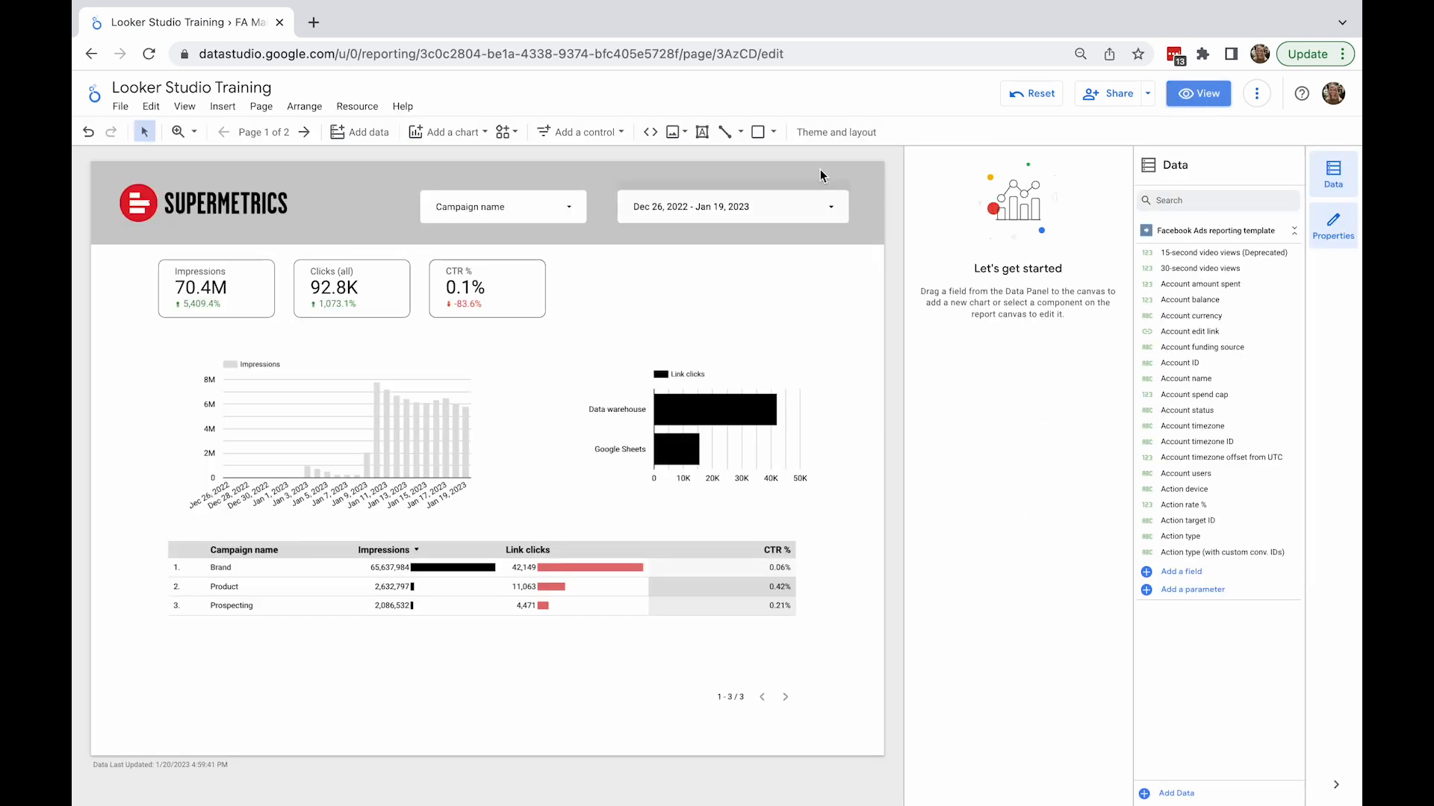
- Set the report layout's display mode to Fit to width
{"action": "left_click", "coordinate": [833, 139]}
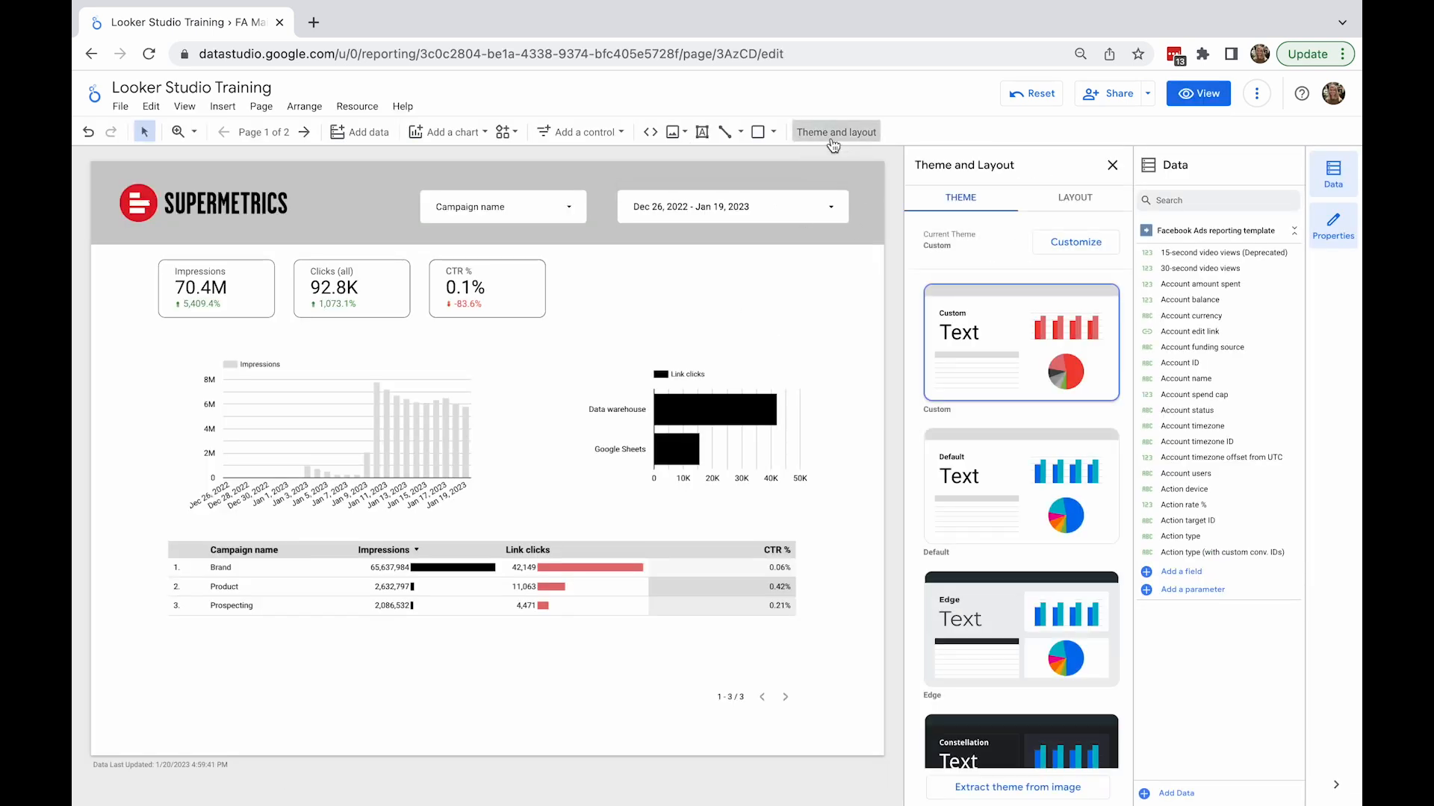
{"action": "left_click", "coordinate": [1062, 204]}
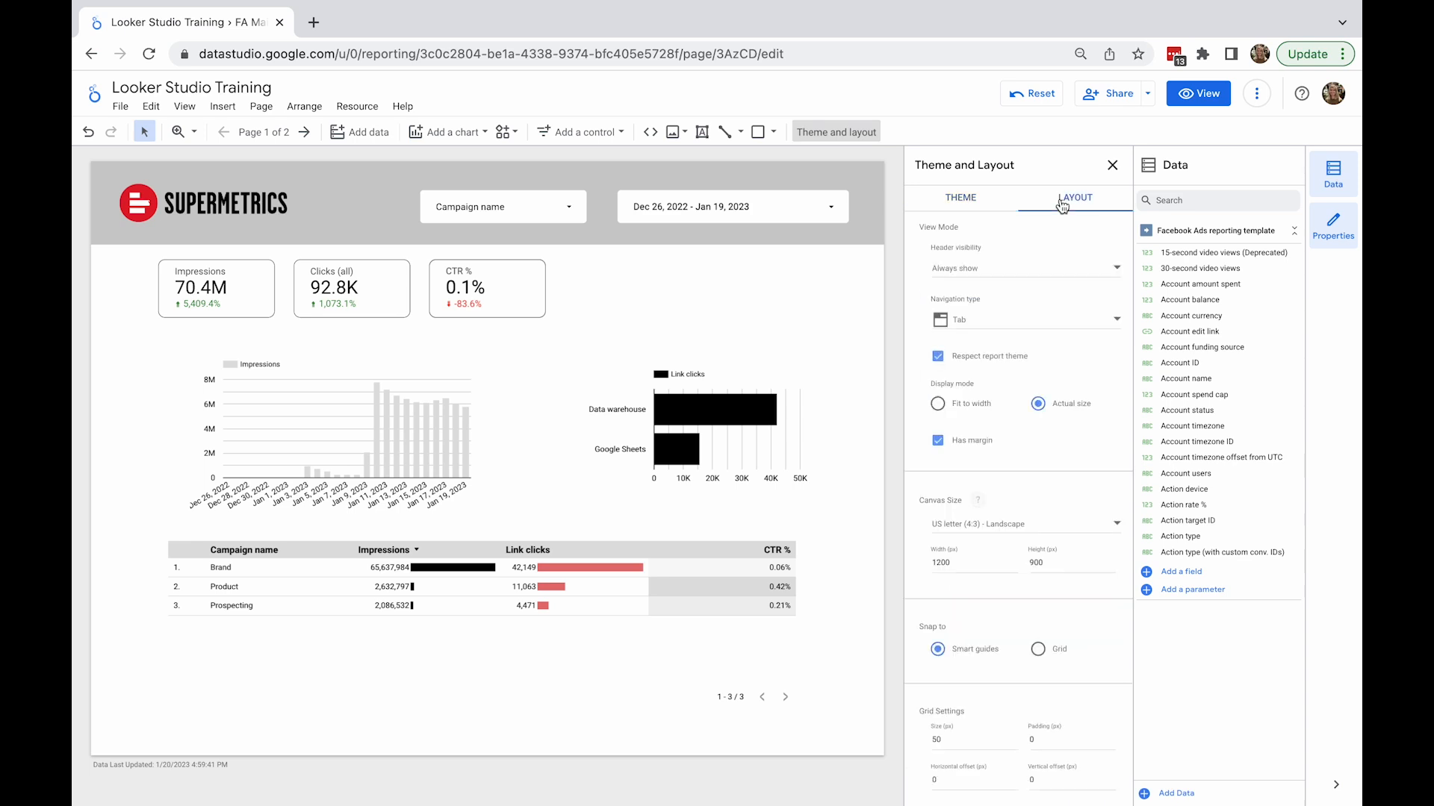
{"action": "scroll", "coordinate": [1017, 360], "scroll_direction": "down", "scroll_amount": 1}
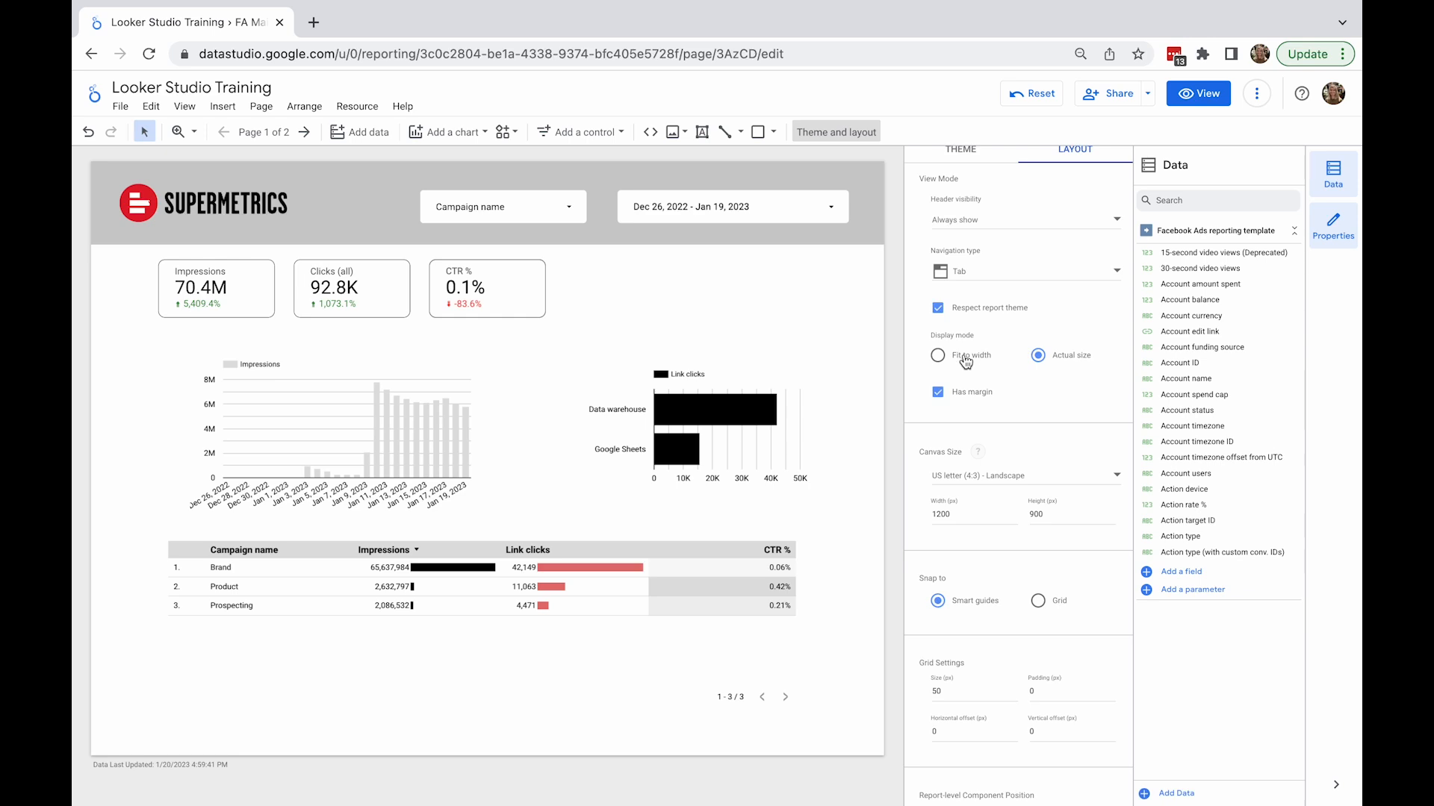
- Preview the full-width report from header to campaign table and return to editing
{"action": "left_click", "coordinate": [1187, 96]}
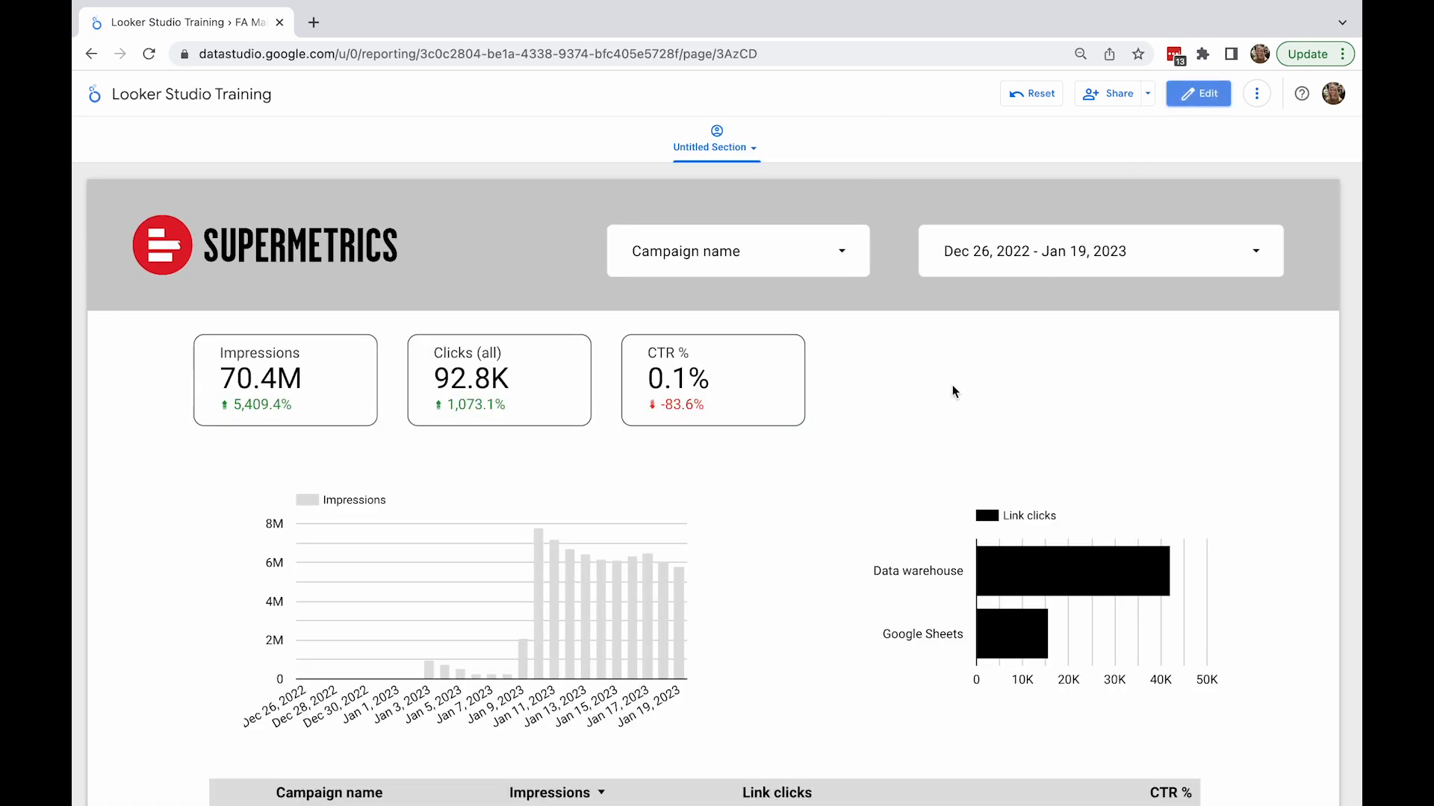
{"action": "scroll", "coordinate": [953, 384], "scroll_direction": "down", "scroll_amount": 3}
{"action": "scroll", "coordinate": [952, 384], "scroll_direction": "down", "scroll_amount": 3}
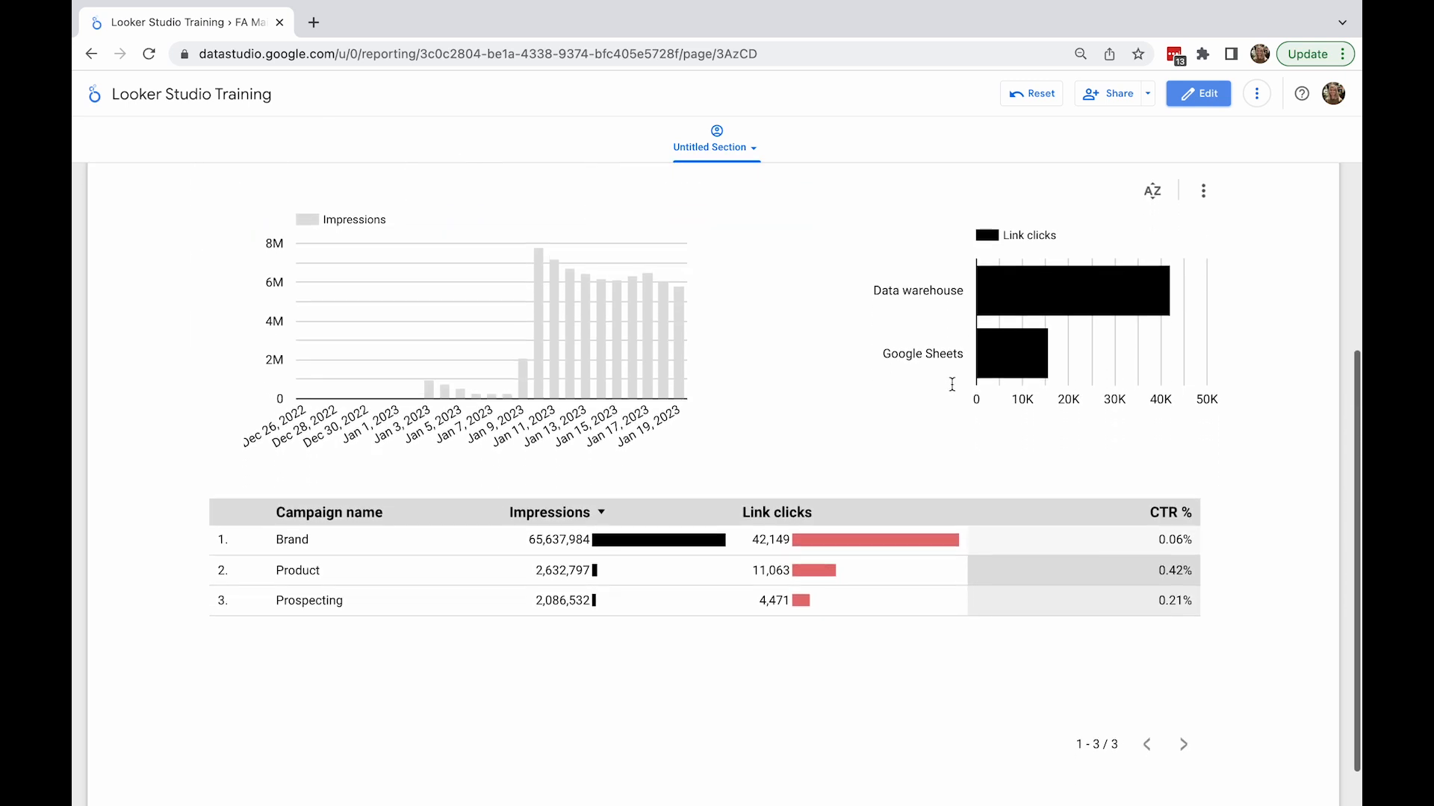
{"action": "scroll", "coordinate": [915, 661], "scroll_direction": "up", "scroll_amount": 5}
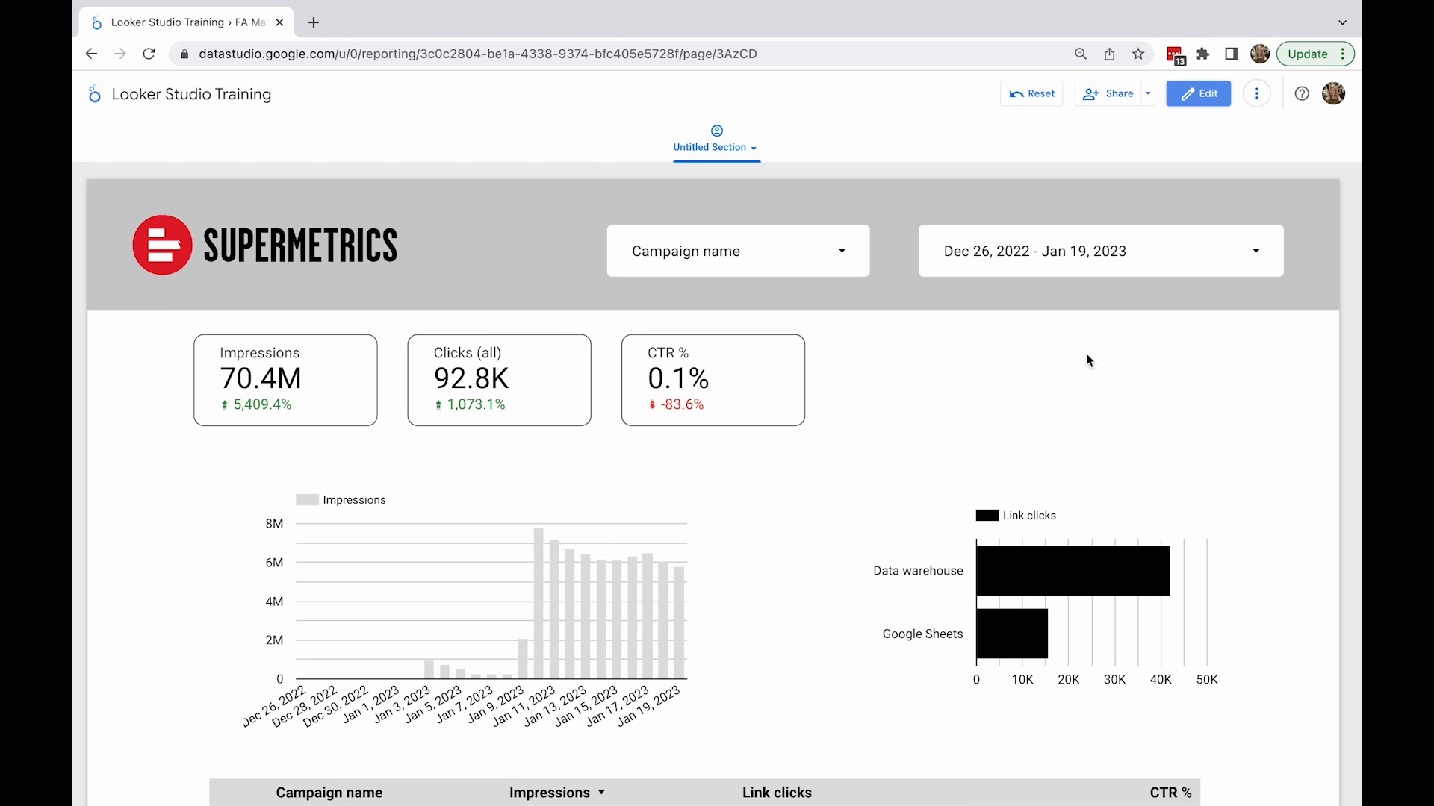
{"action": "left_click", "coordinate": [1181, 100]}
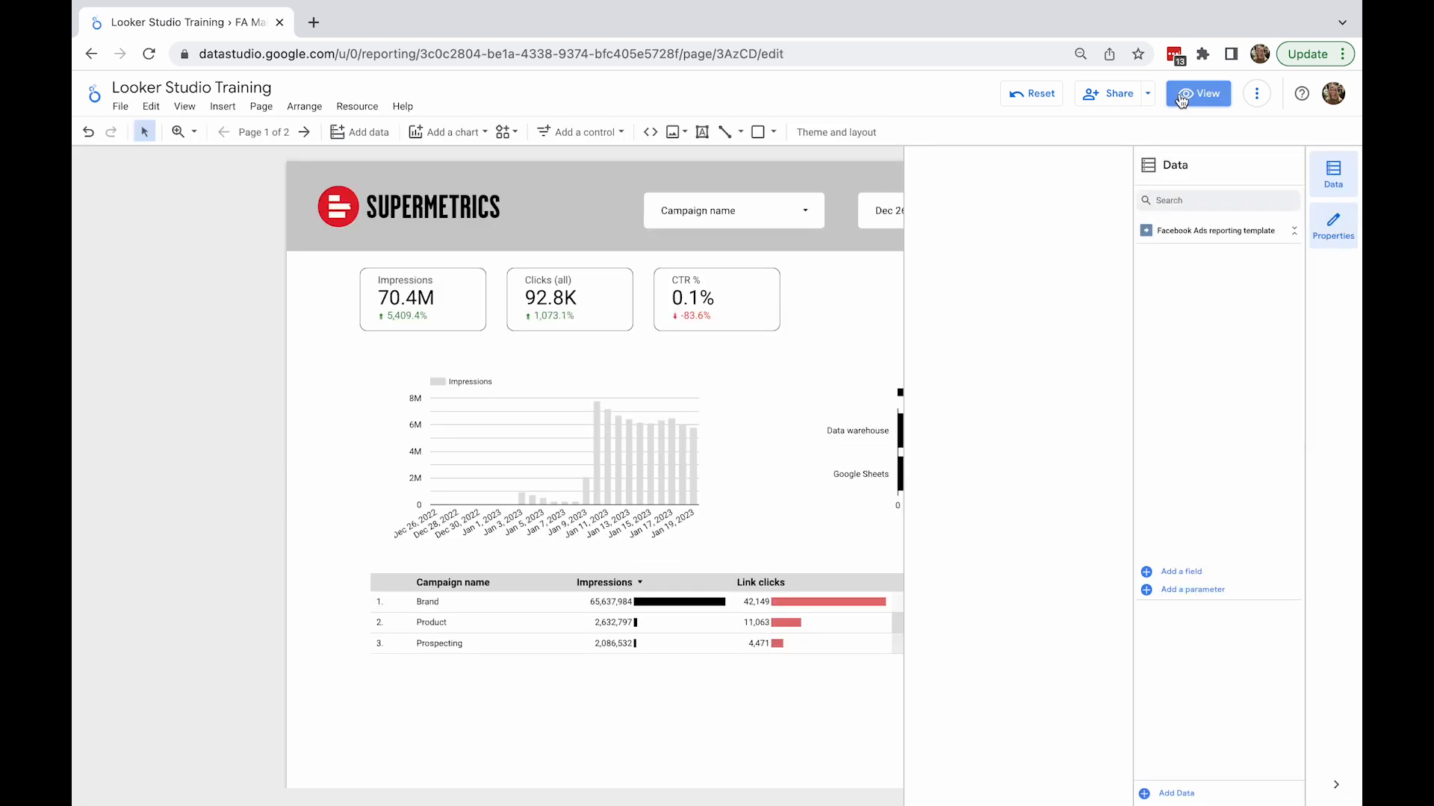
- Review the report layout's canvas size options, keeping US letter (4:3) - Landscape
{"action": "left_click", "coordinate": [855, 136]}
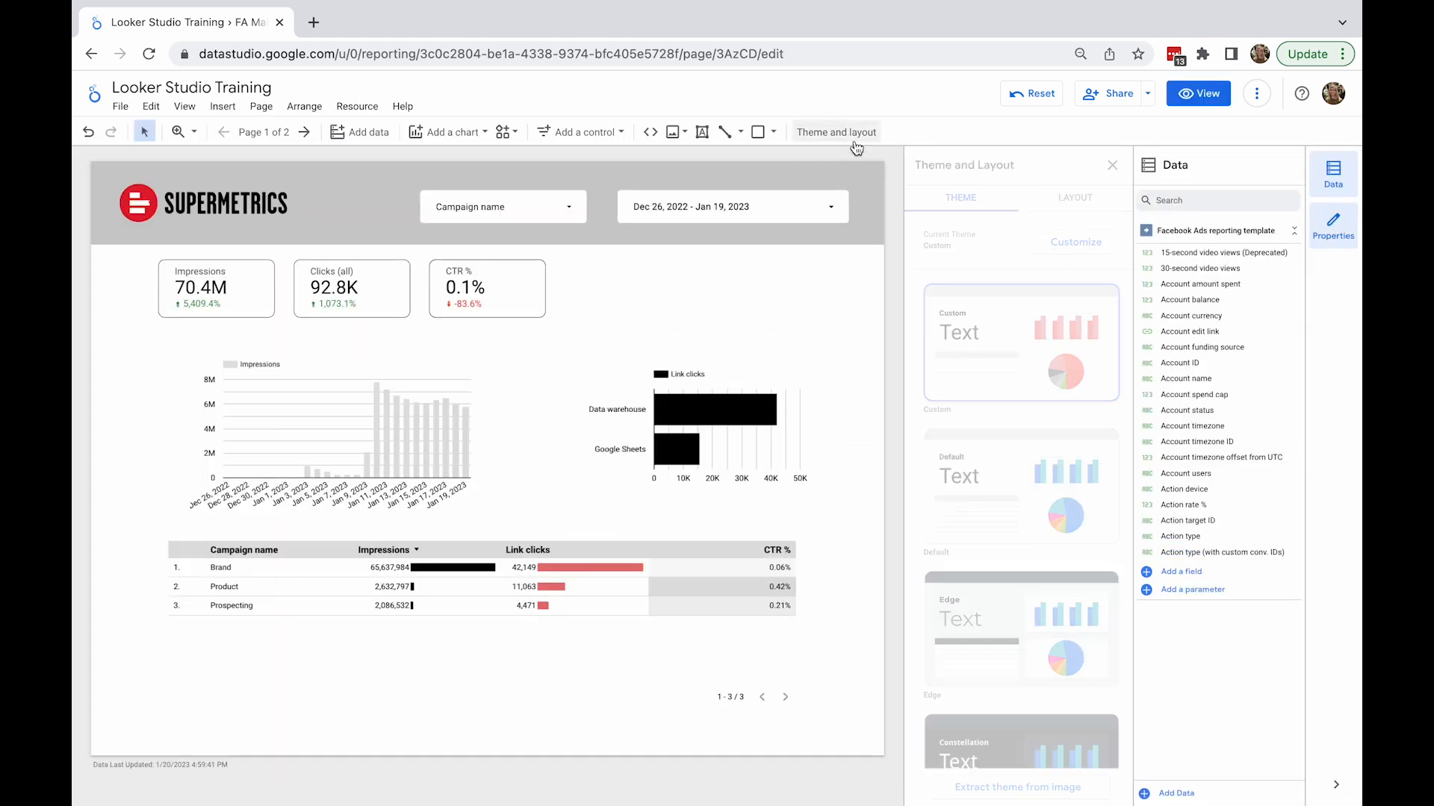
{"action": "left_click", "coordinate": [1074, 200]}
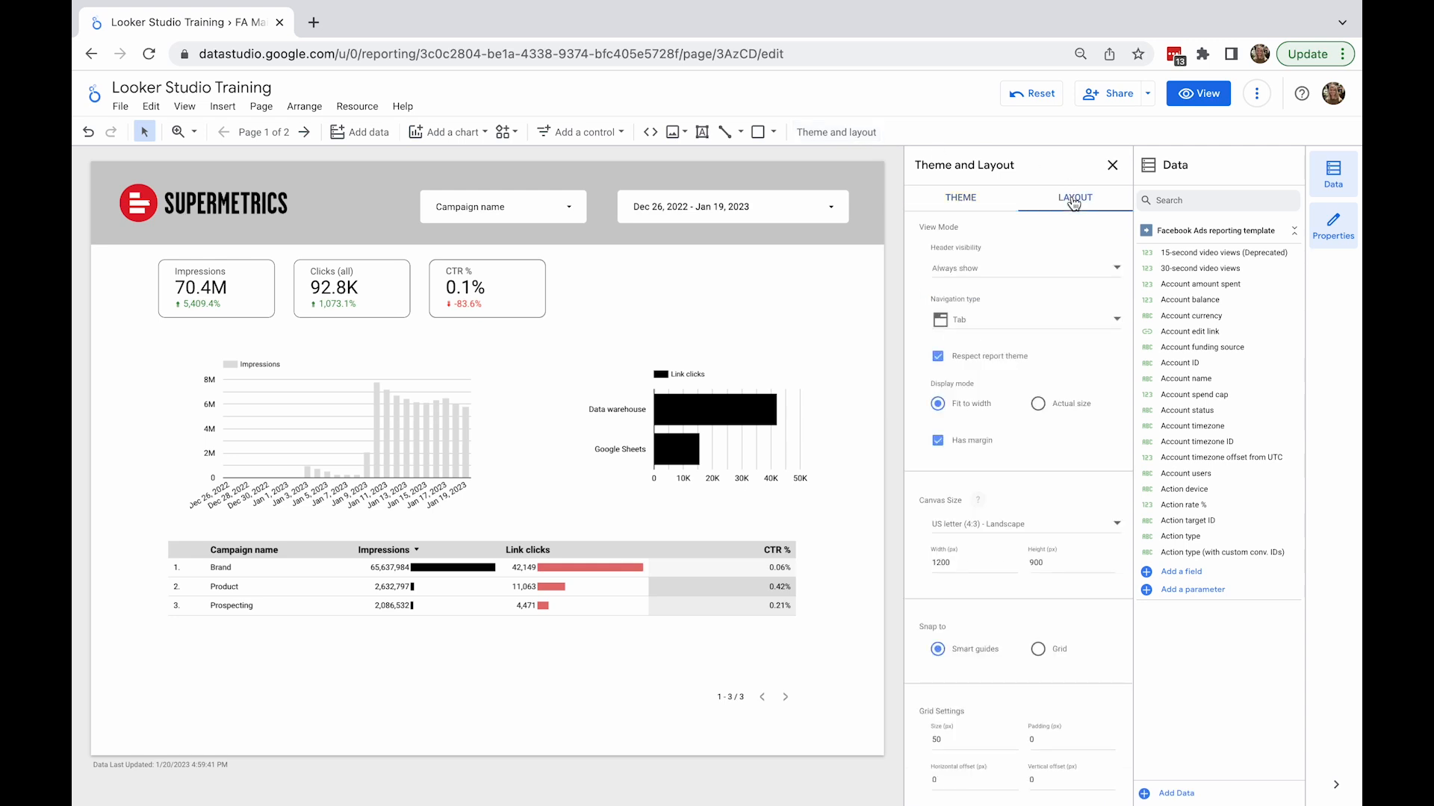
{"action": "scroll", "coordinate": [1033, 445], "scroll_direction": "down", "scroll_amount": 2}
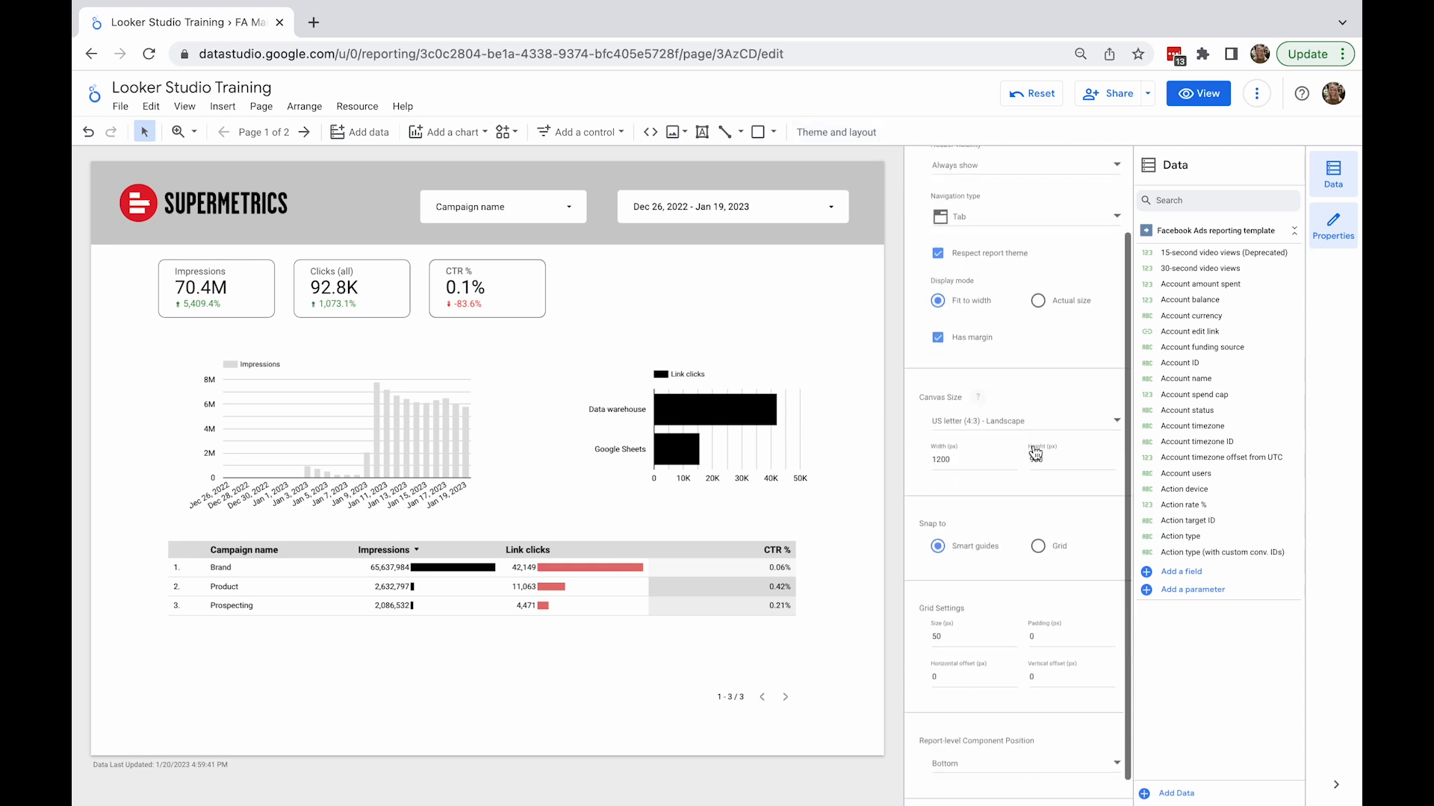
{"action": "left_click", "coordinate": [1034, 421]}
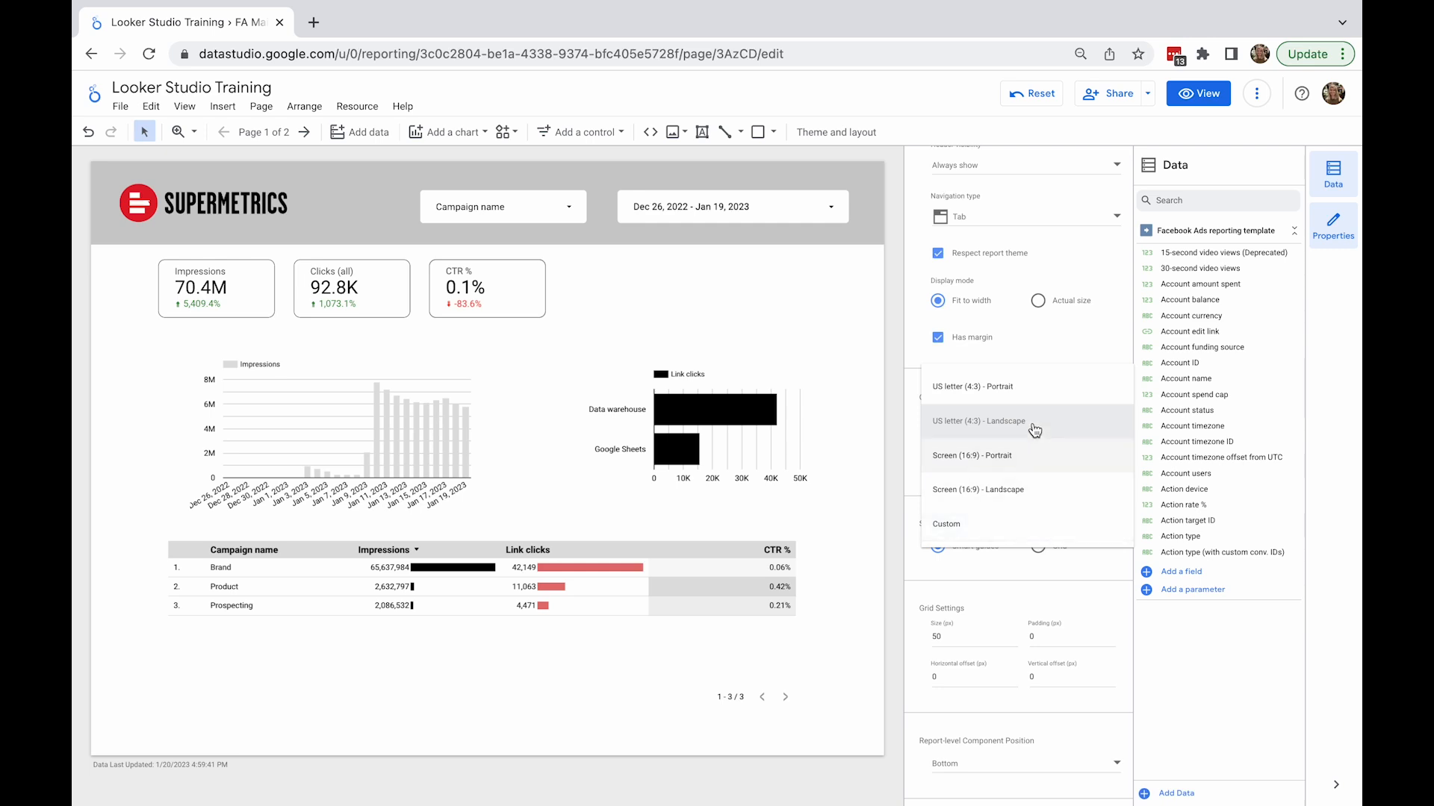
{"action": "left_click", "coordinate": [1033, 423]}
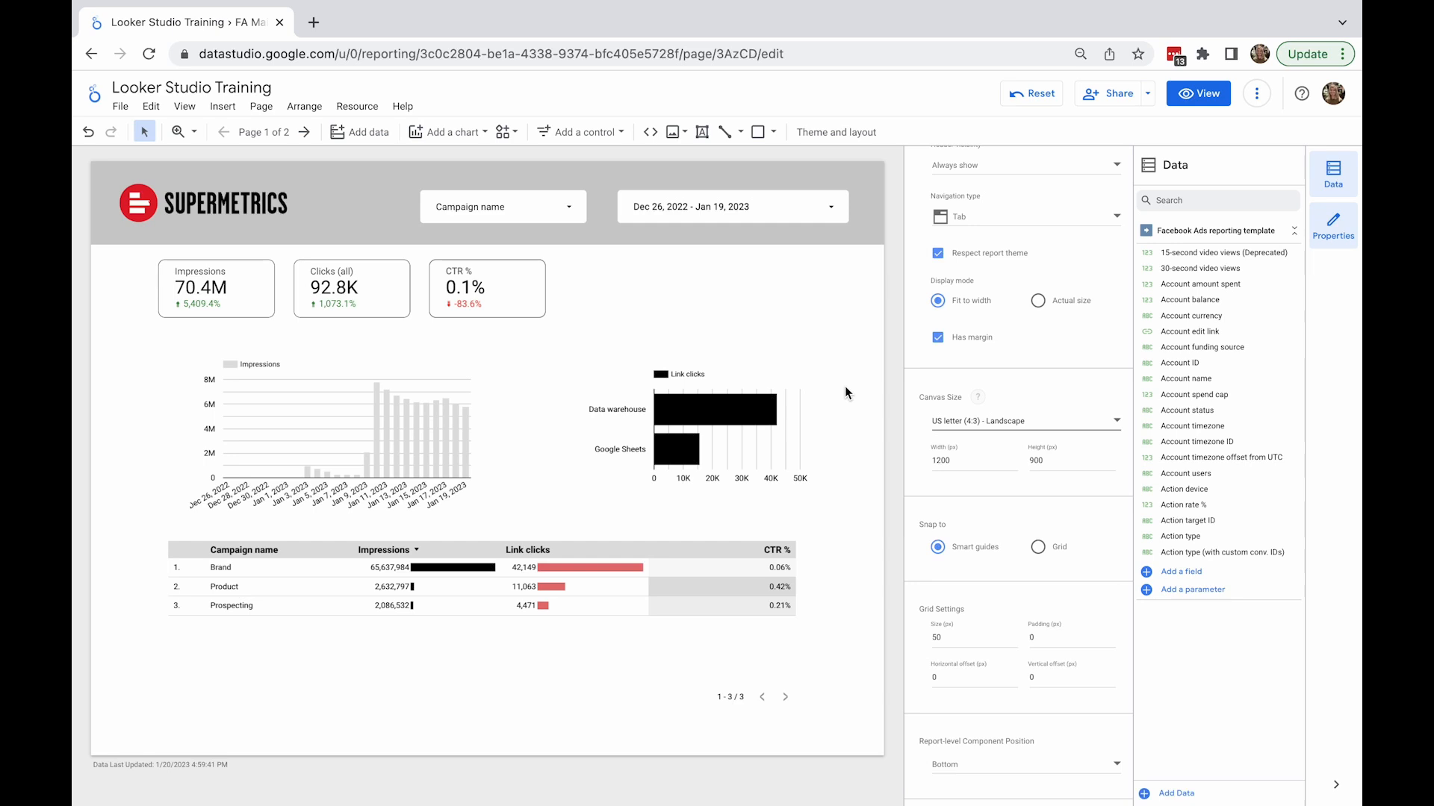
- Examine the current page's style settings, including its own canvas size, and close them
{"action": "right_click", "coordinate": [669, 304]}
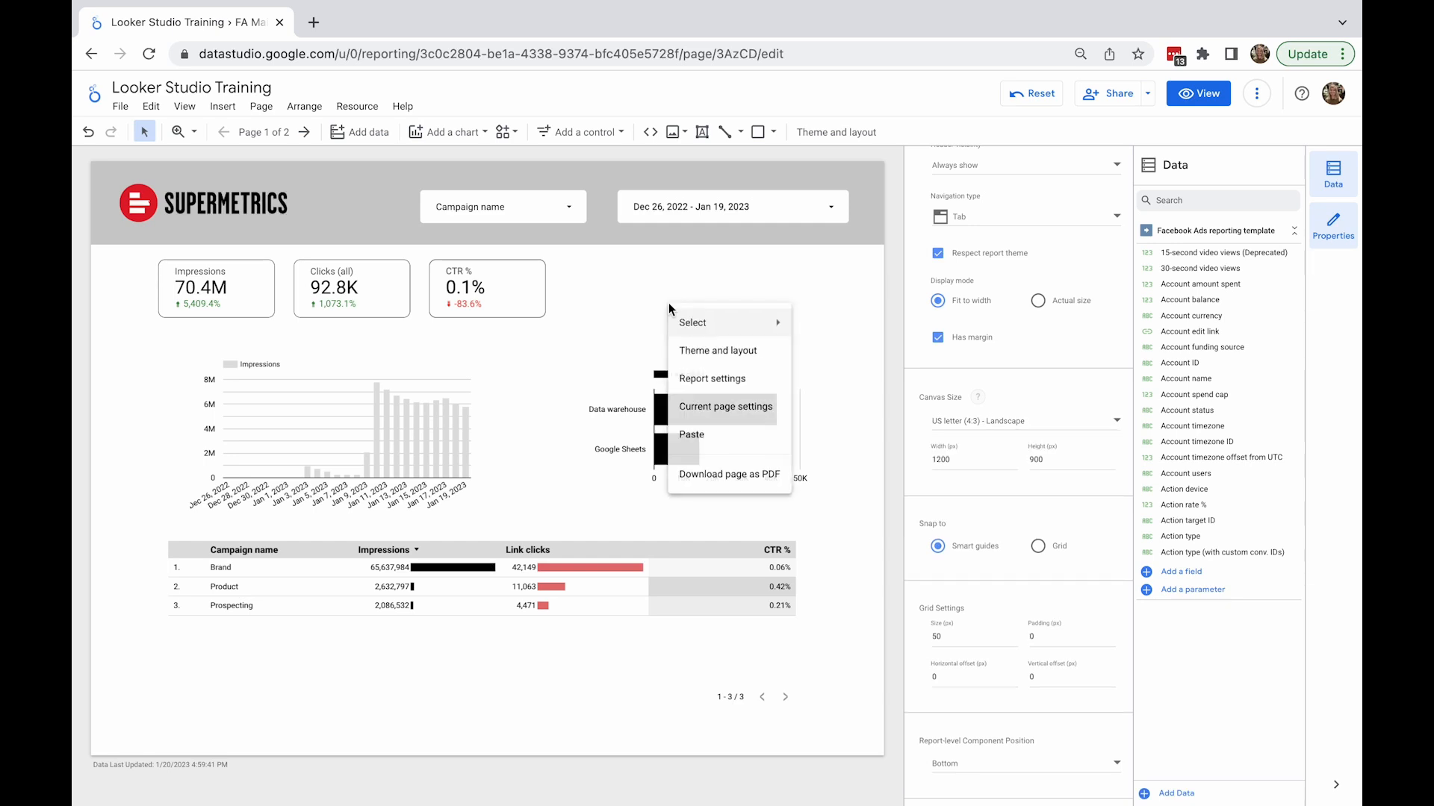
{"action": "left_click", "coordinate": [733, 414]}
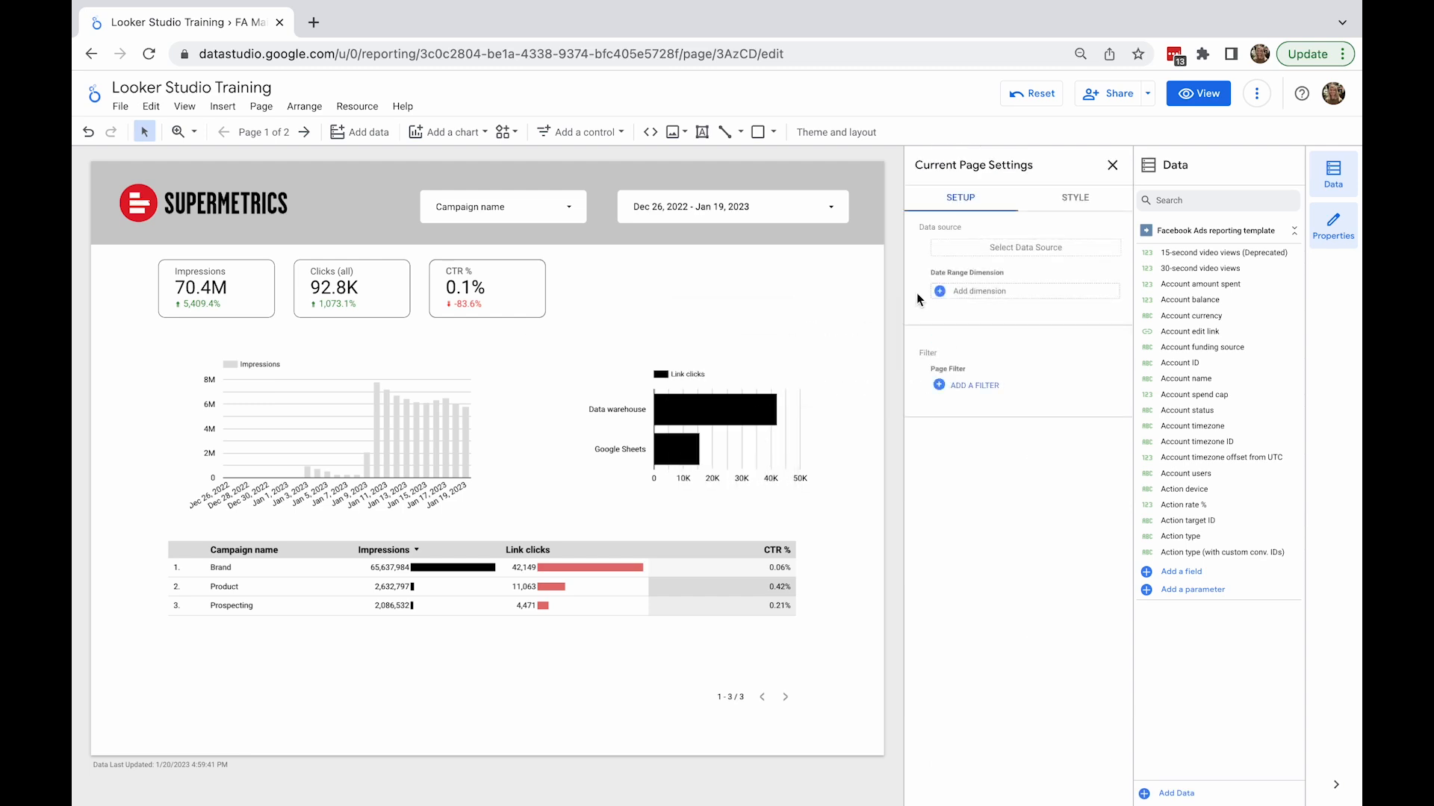
{"action": "left_click", "coordinate": [1069, 200]}
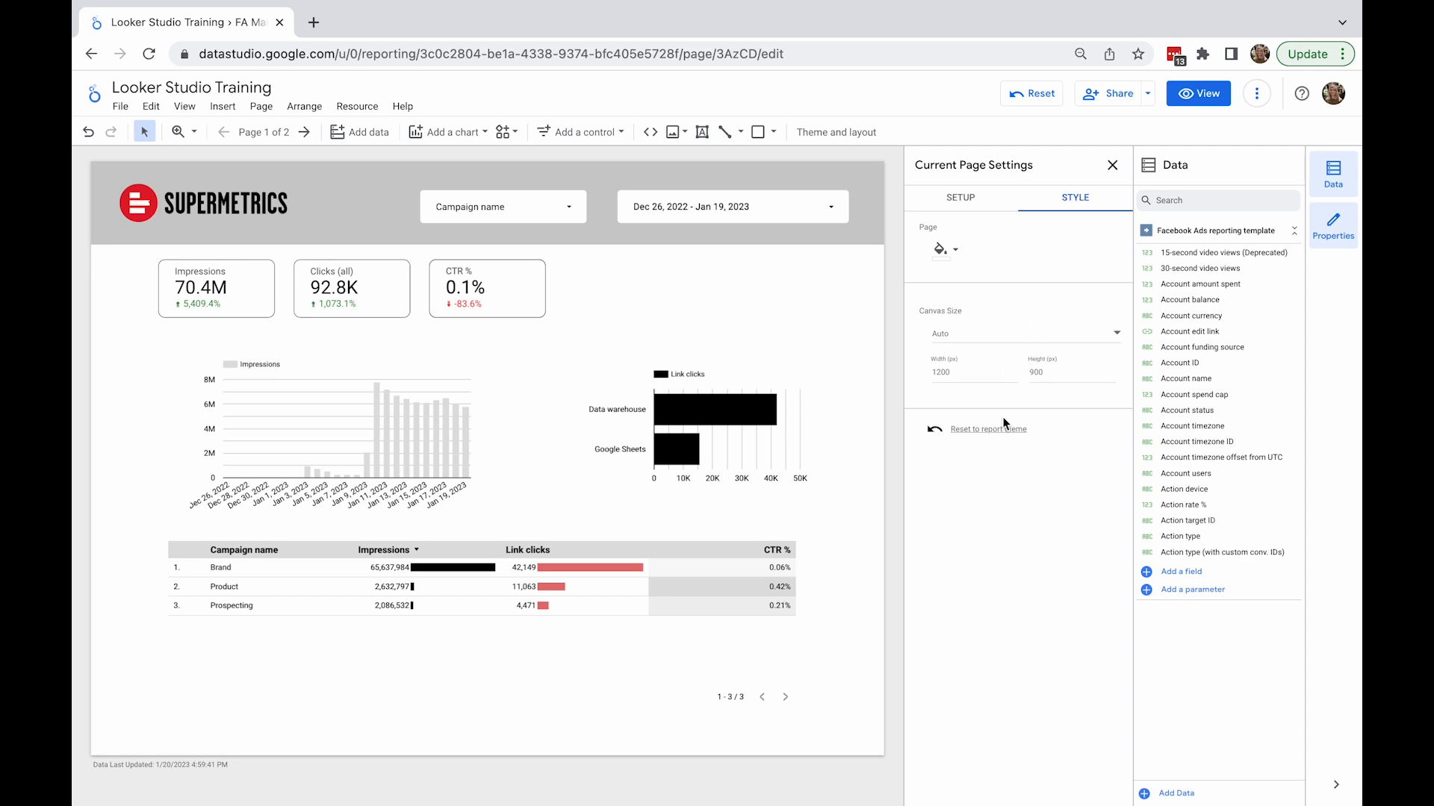
{"action": "left_click", "coordinate": [1113, 166]}
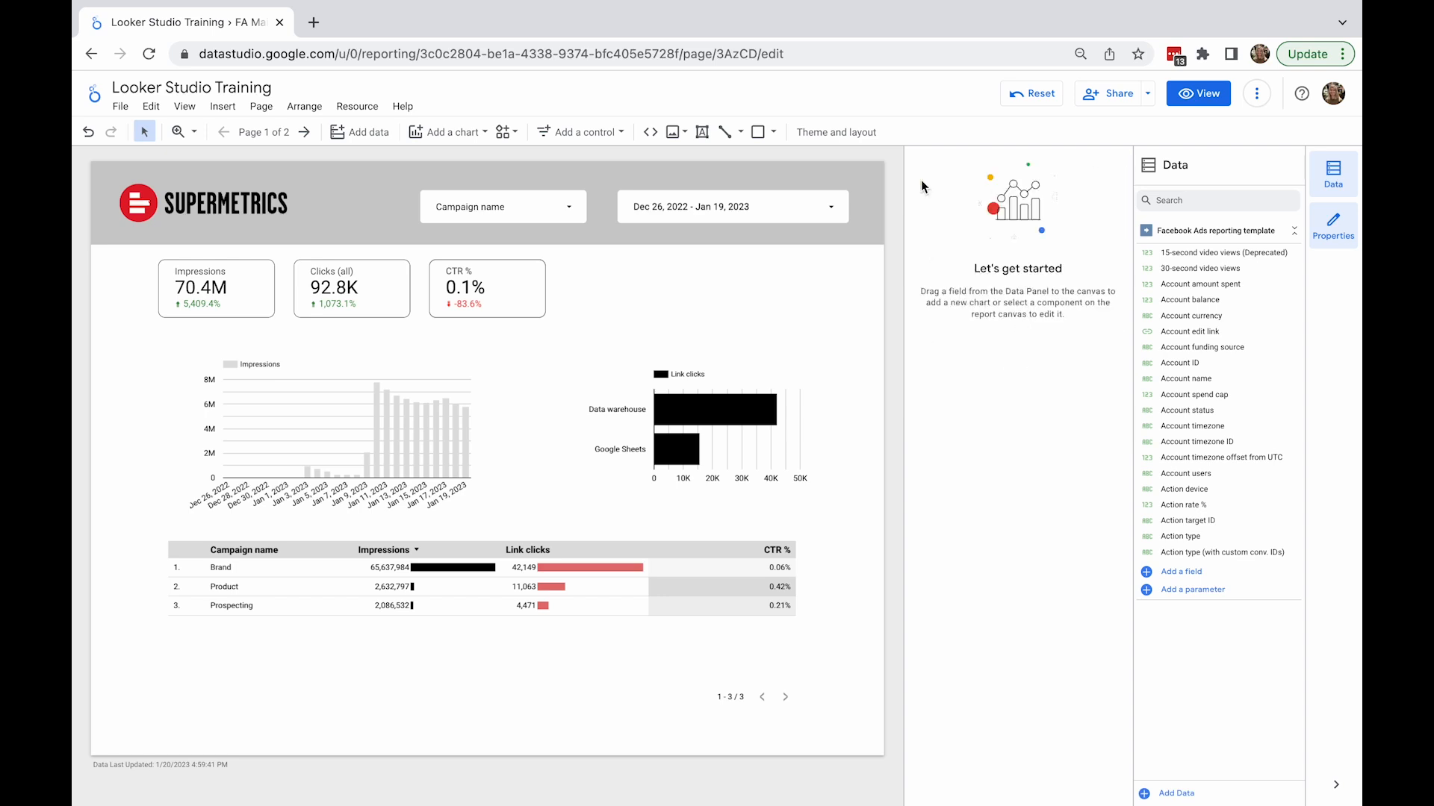
- In the report's layout settings, set the report-level component position to Top
{"action": "left_click", "coordinate": [836, 146]}
{"action": "left_click", "coordinate": [1069, 201]}
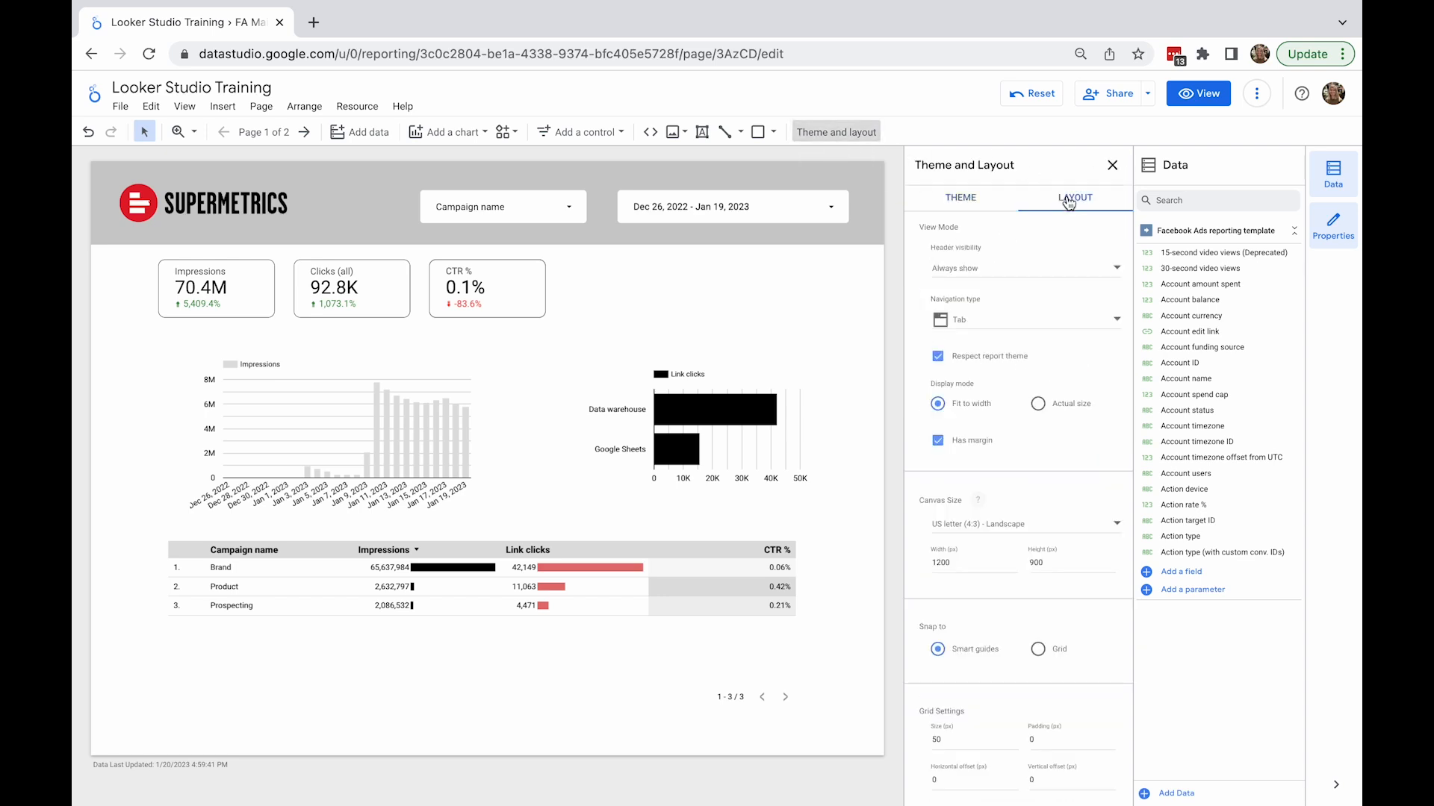
{"action": "scroll", "coordinate": [1006, 468], "scroll_direction": "down", "scroll_amount": 3}
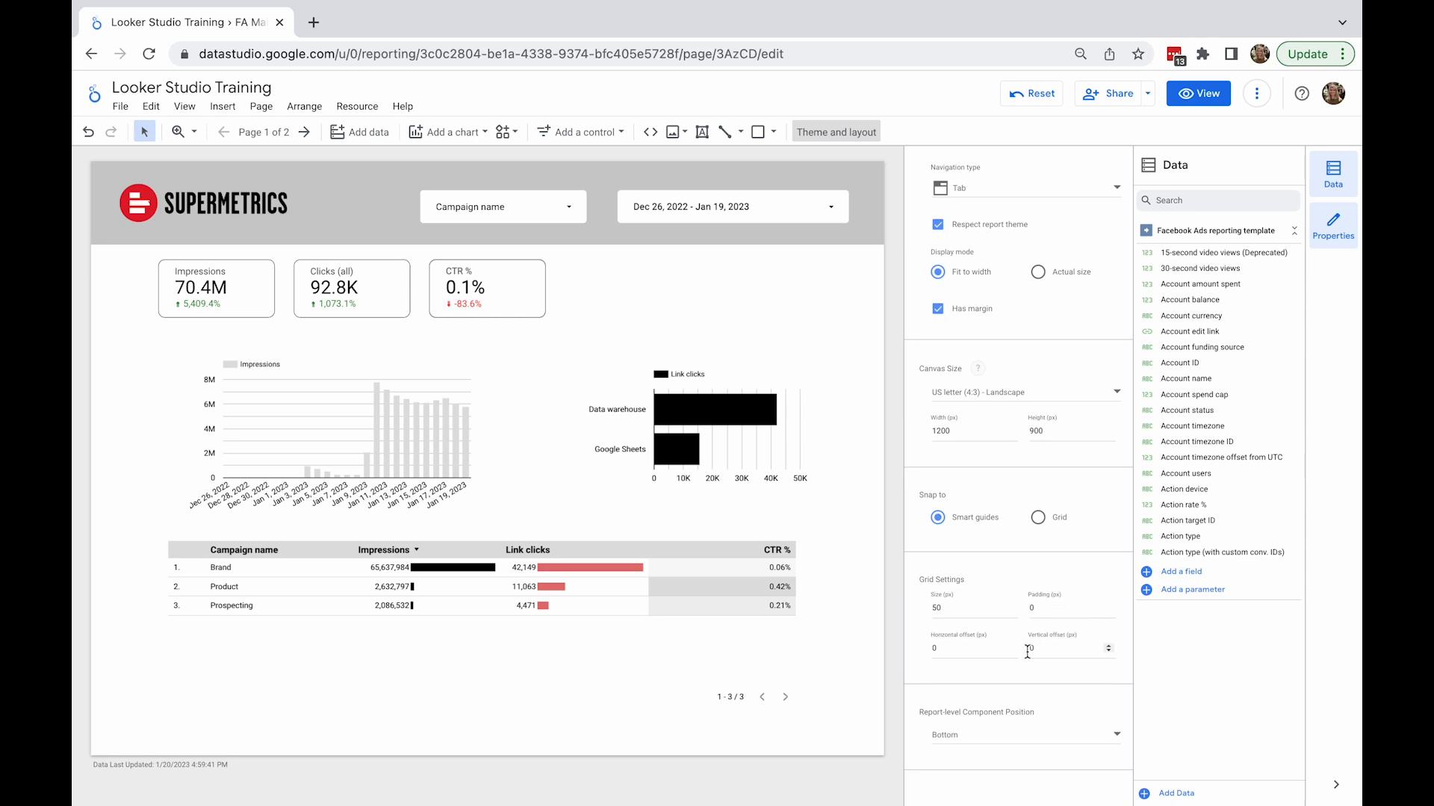
{"action": "left_click", "coordinate": [1002, 734]}
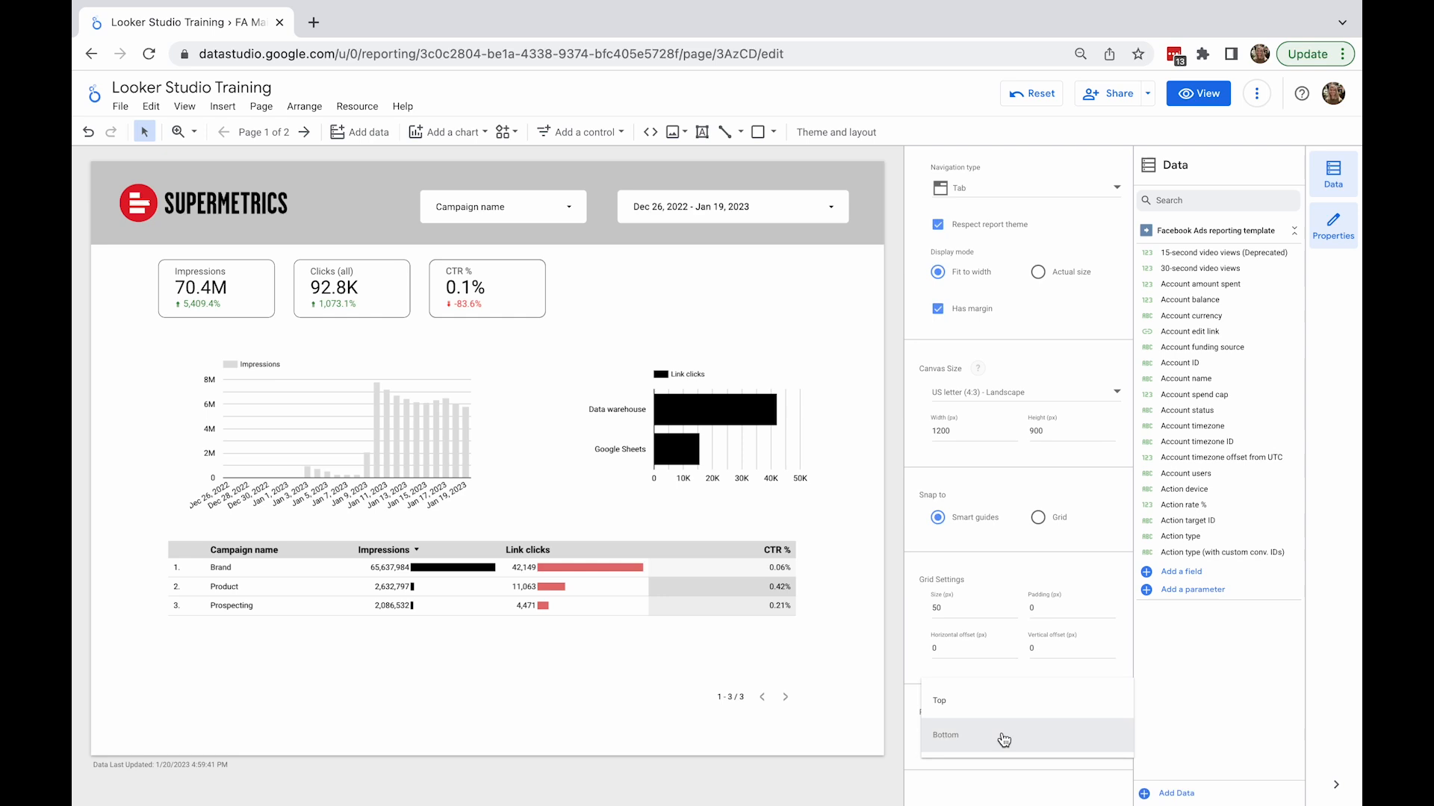
{"action": "left_click", "coordinate": [996, 705]}
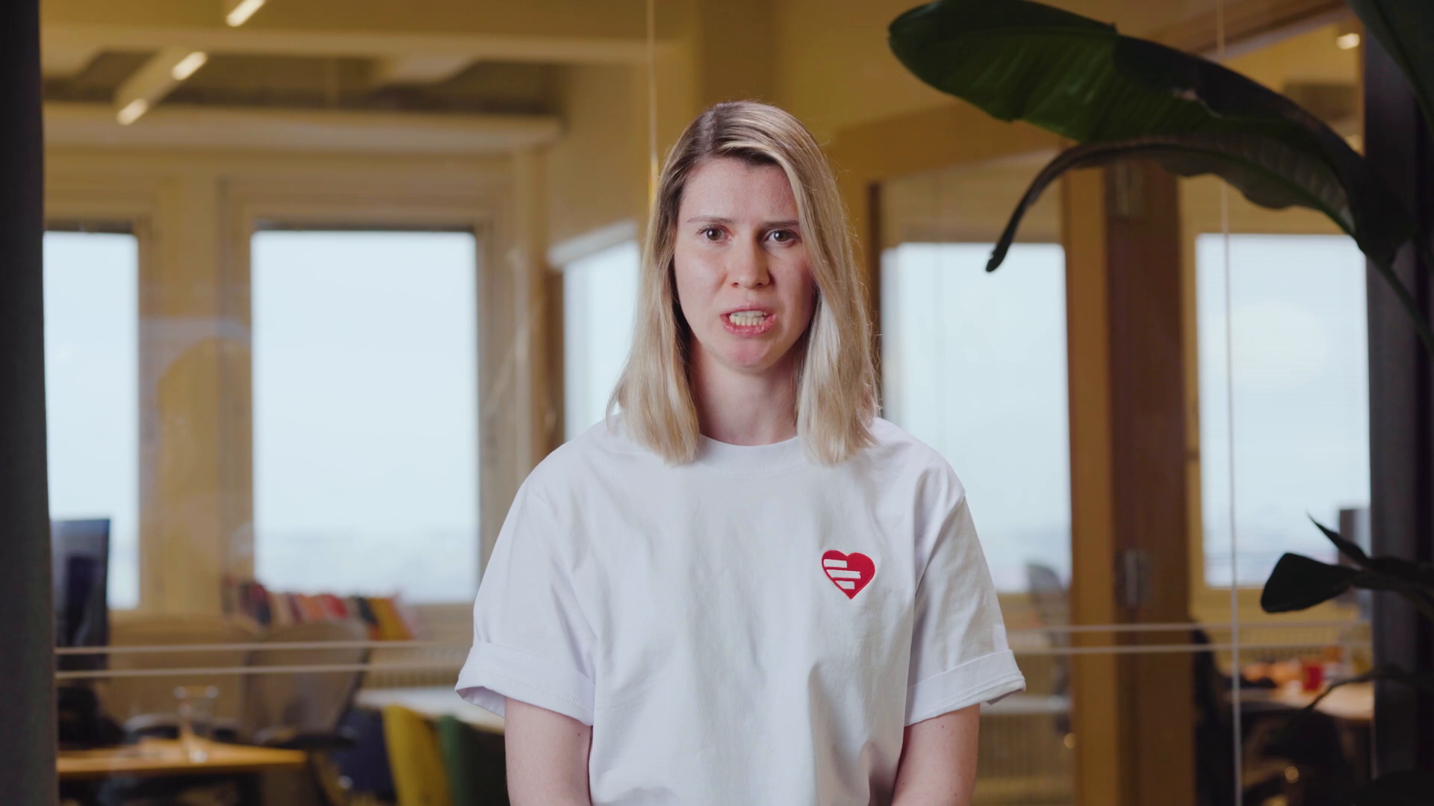
- Draw a wide Google Analytics 4 table across the lower half of page 2 and set its dimension to Page path
{"action": "left_click_drag", "start_coordinate": [132, 468], "coordinate": [826, 735]}
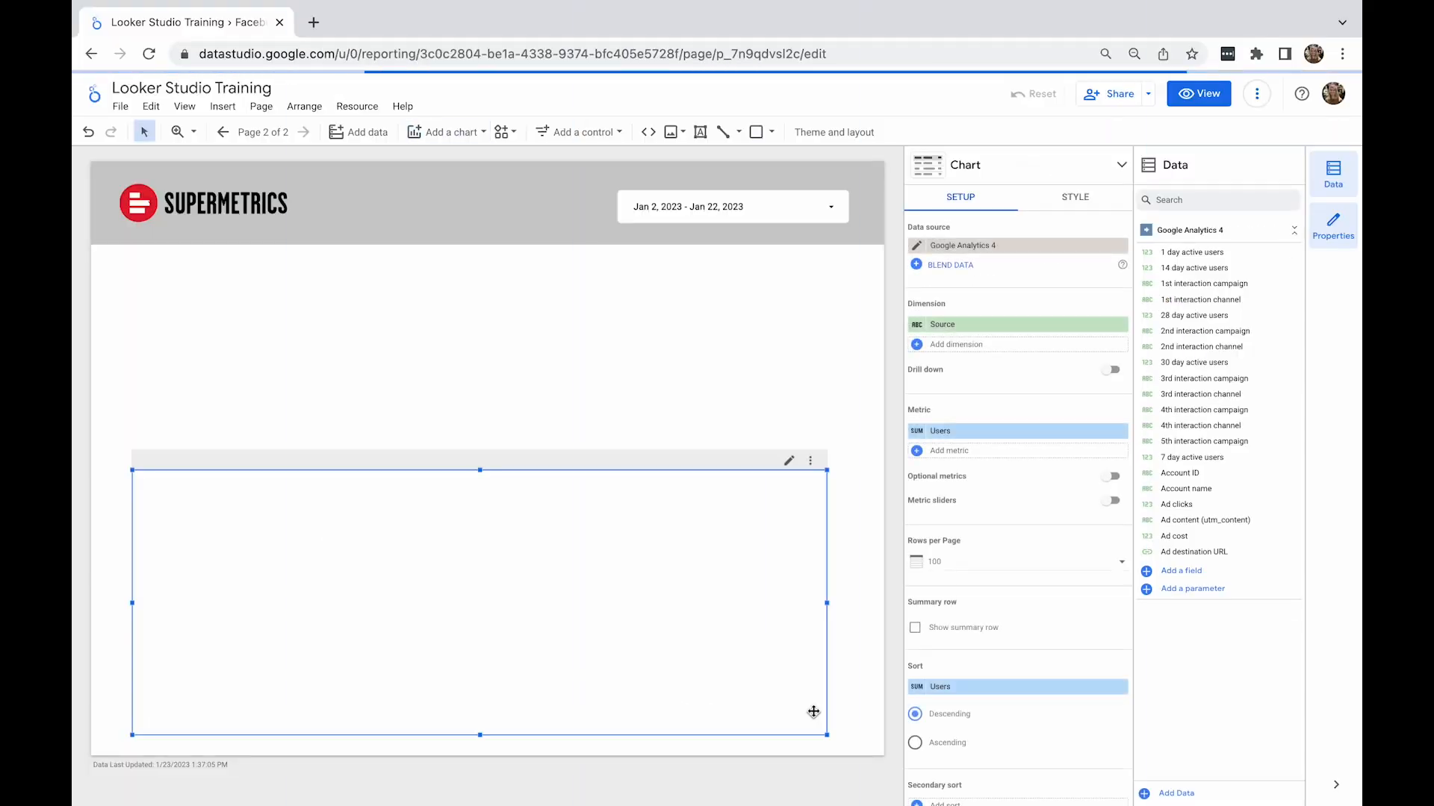
{"action": "left_click", "coordinate": [987, 328]}
{"action": "type", "text": "page"}
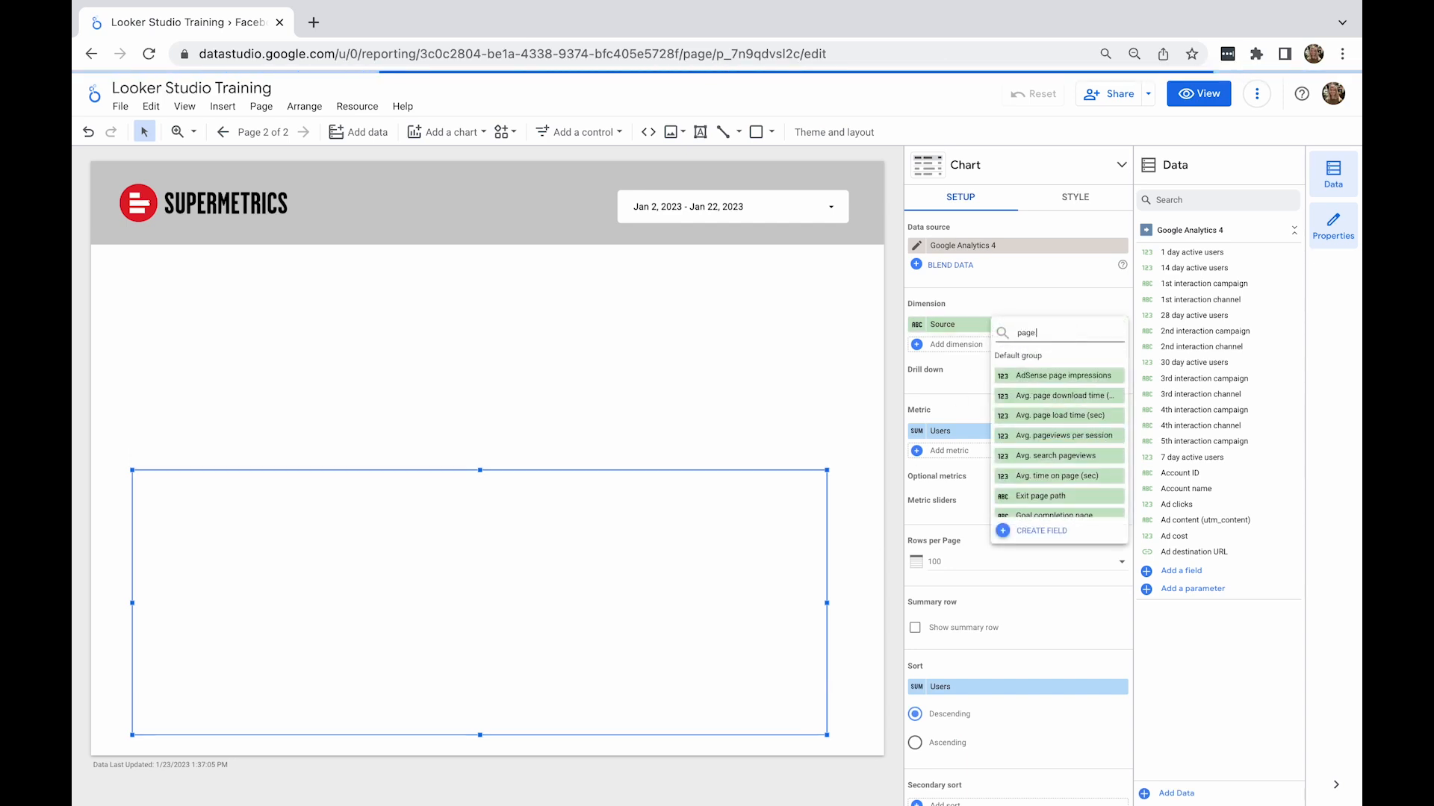
{"action": "type", "text": " path"}
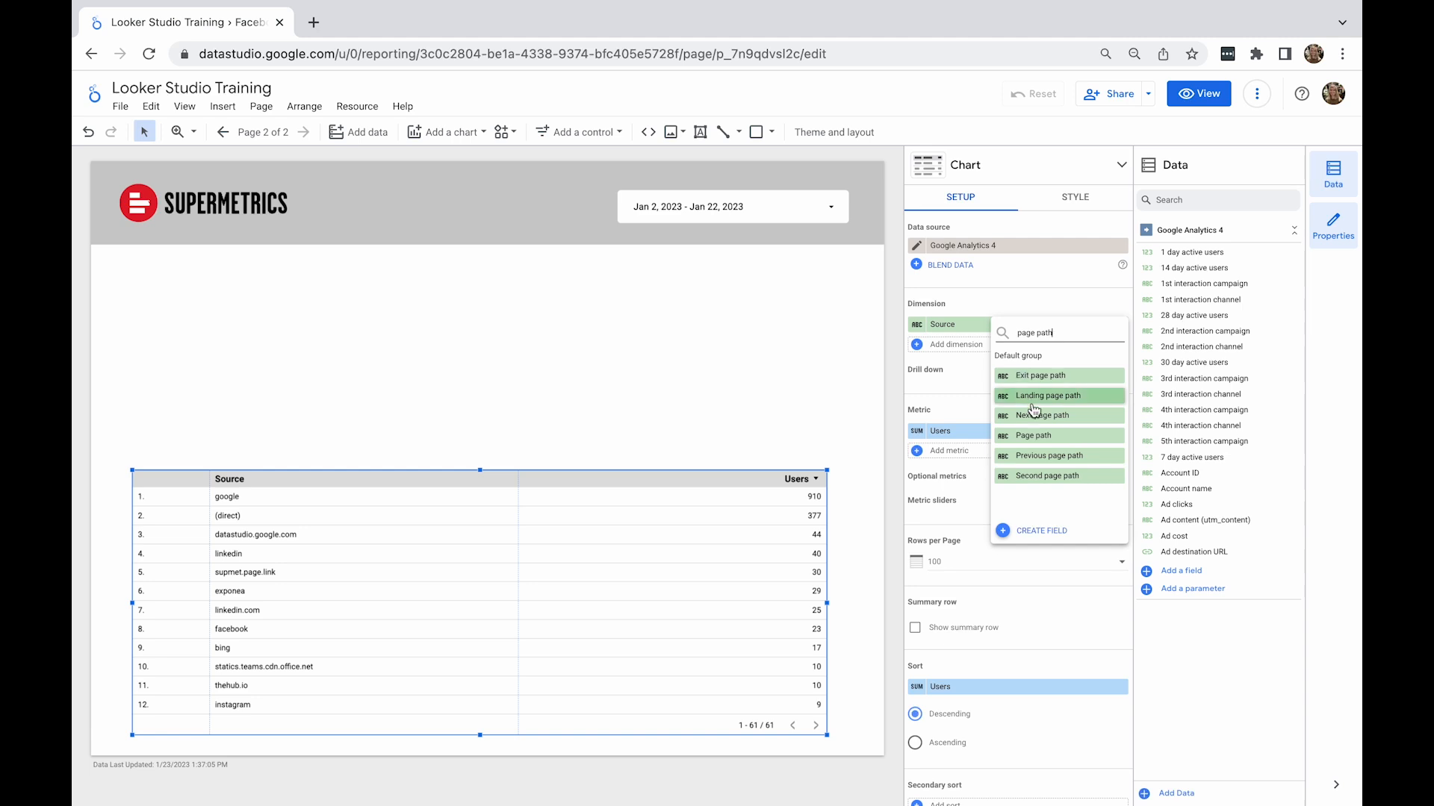
{"action": "left_click", "coordinate": [1035, 435]}
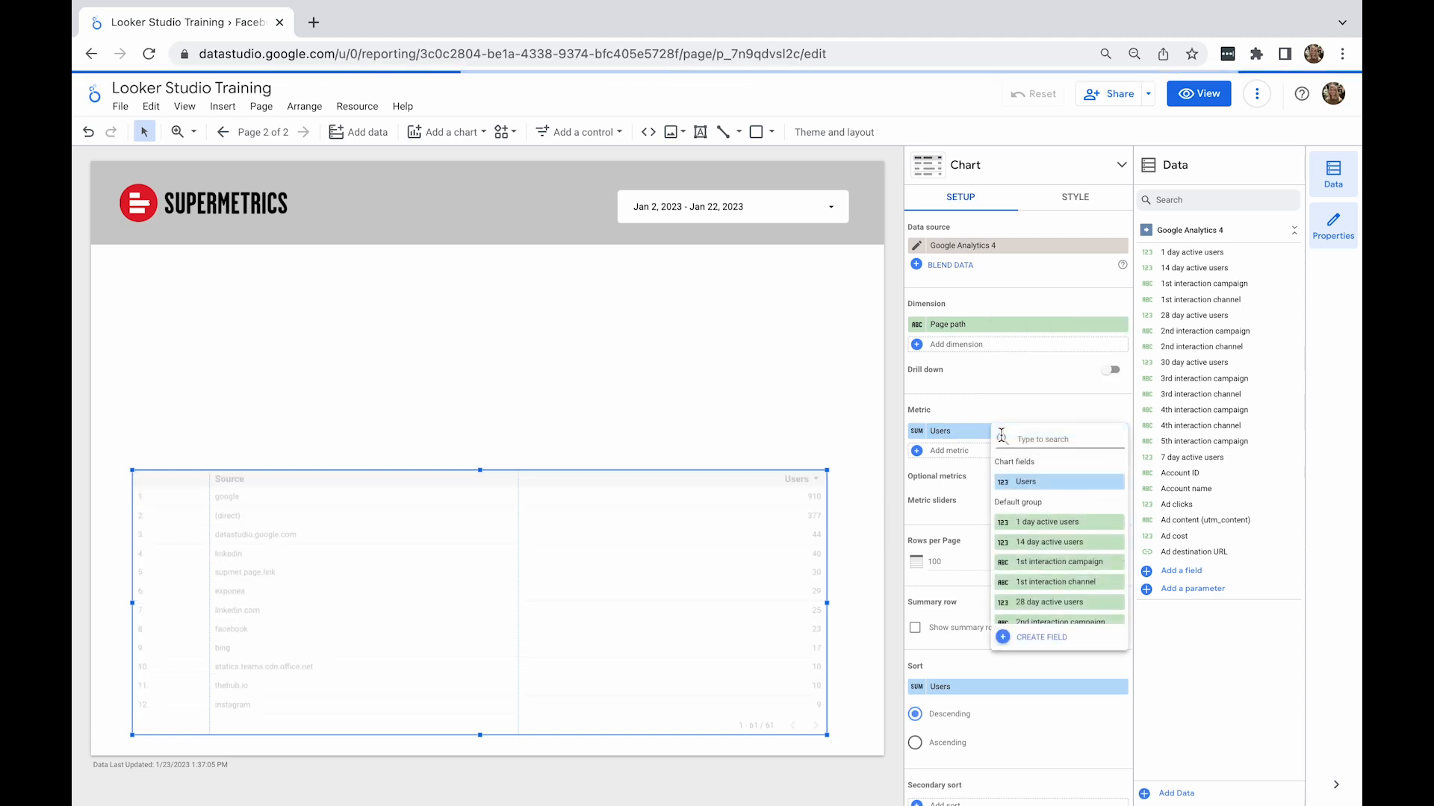
- Set the table's metric to Engaged sessions and narrow its row number column
{"action": "type", "text": "engag"}
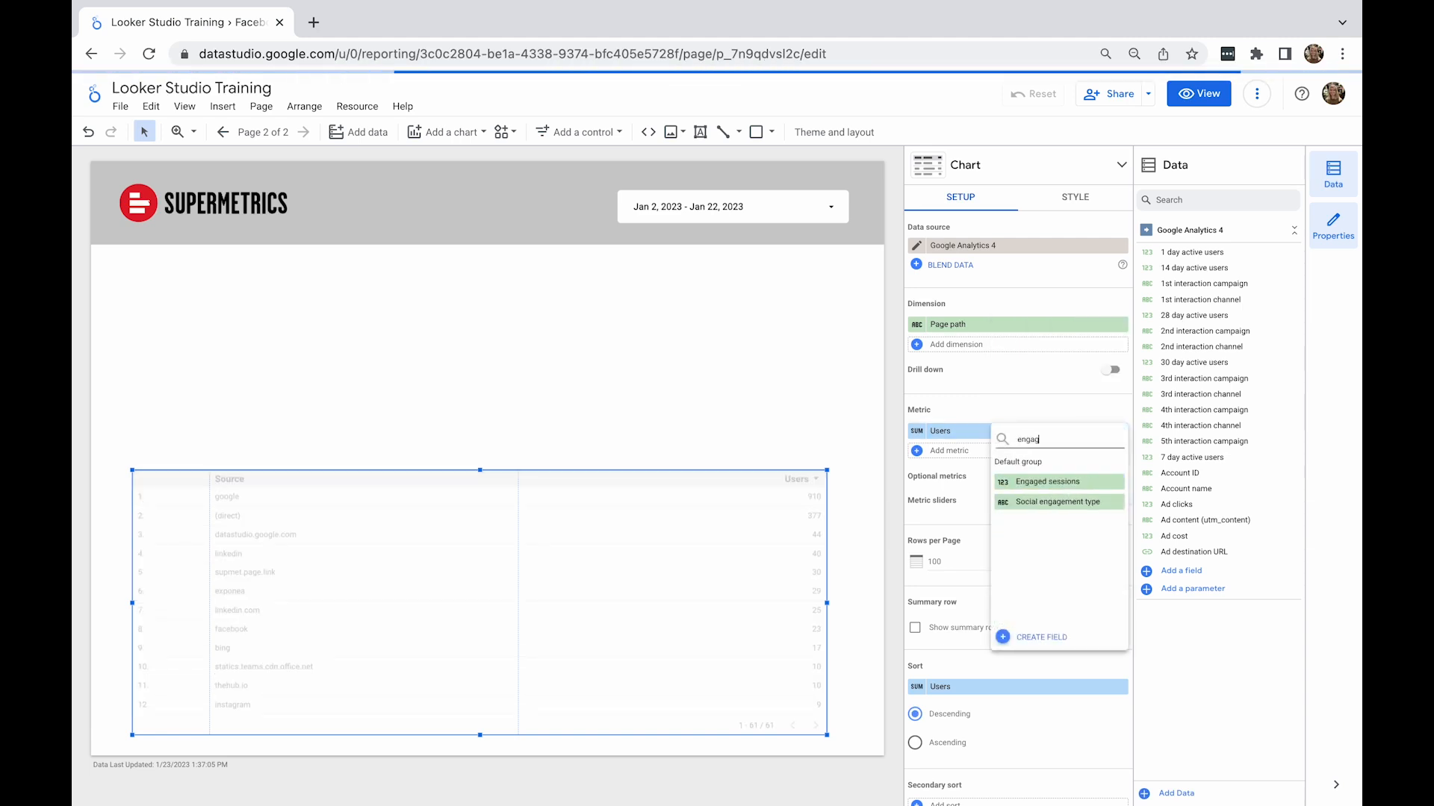
{"action": "left_click", "coordinate": [1017, 482]}
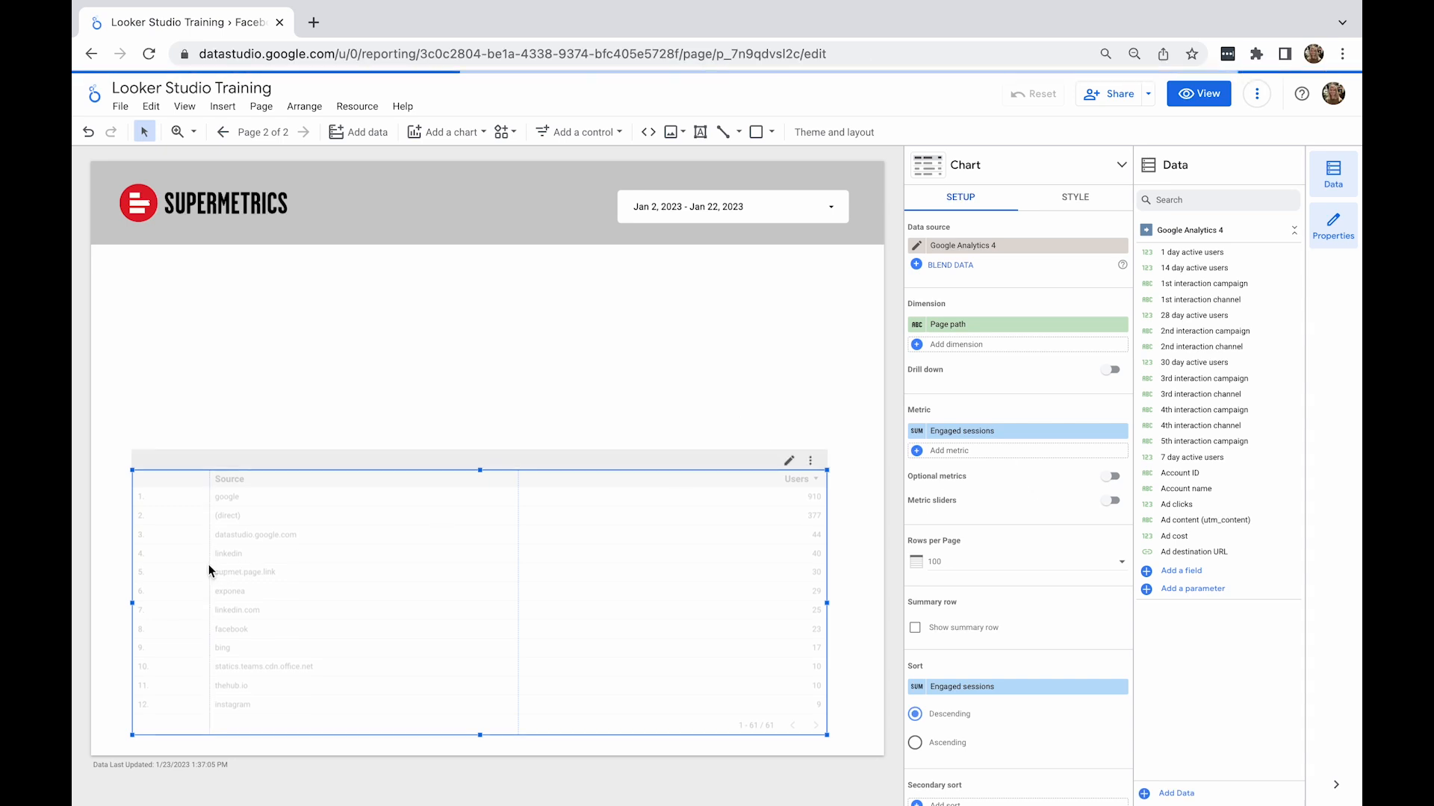
{"action": "left_click_drag", "start_coordinate": [210, 566], "coordinate": [175, 566]}
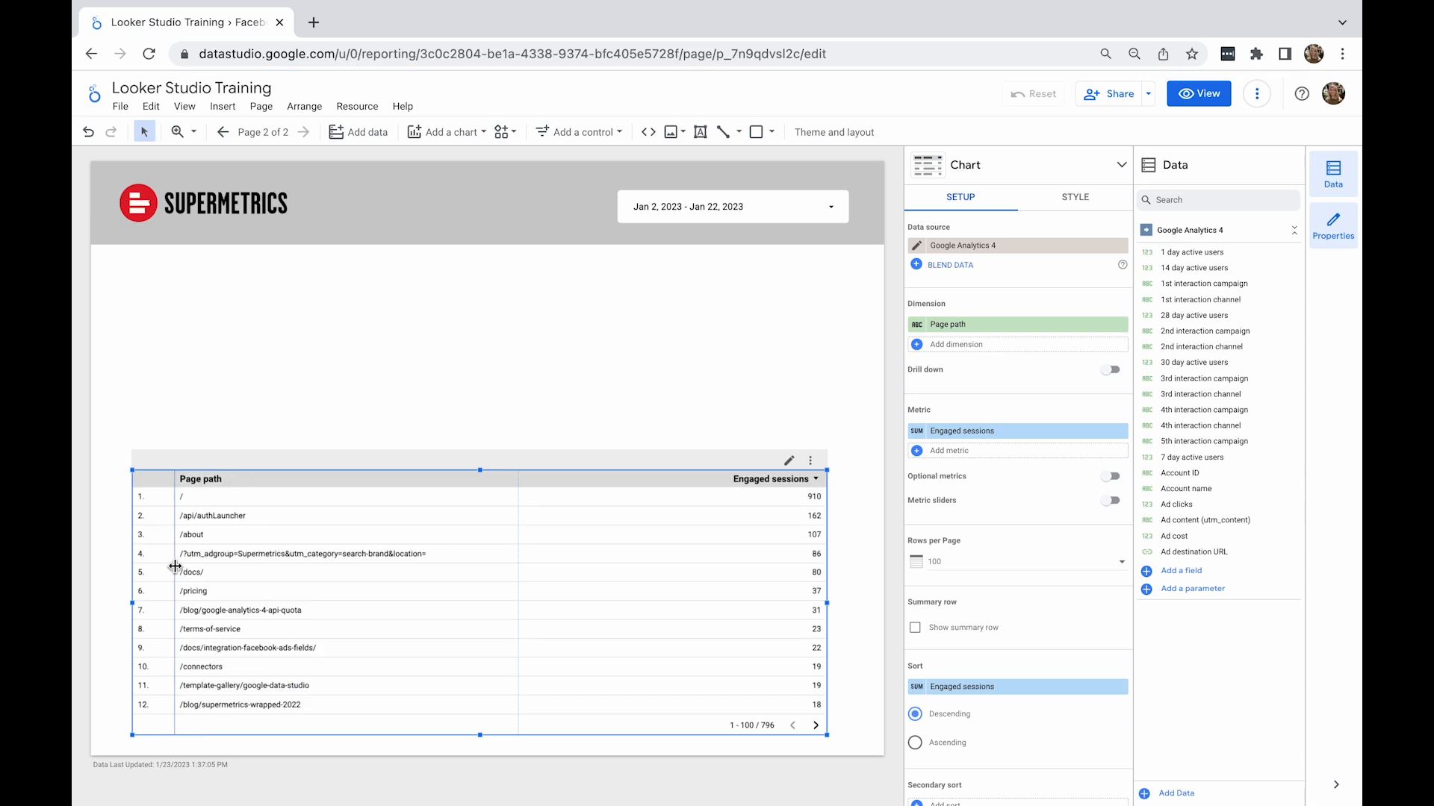
- Start a new Google Analytics 4 filter for the page path table and name it "Blog filter"
{"action": "left_click", "coordinate": [616, 430]}
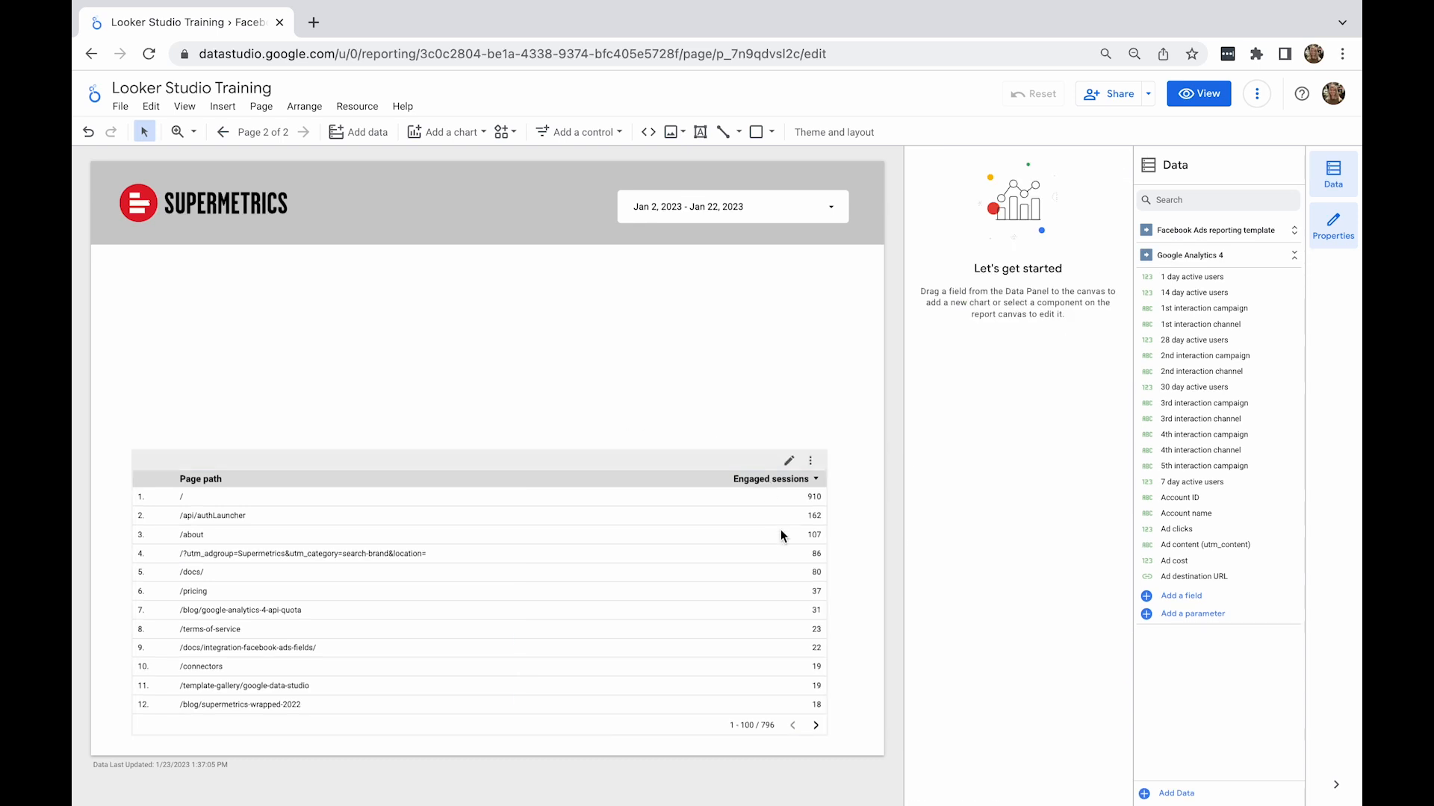
{"action": "left_click", "coordinate": [788, 559]}
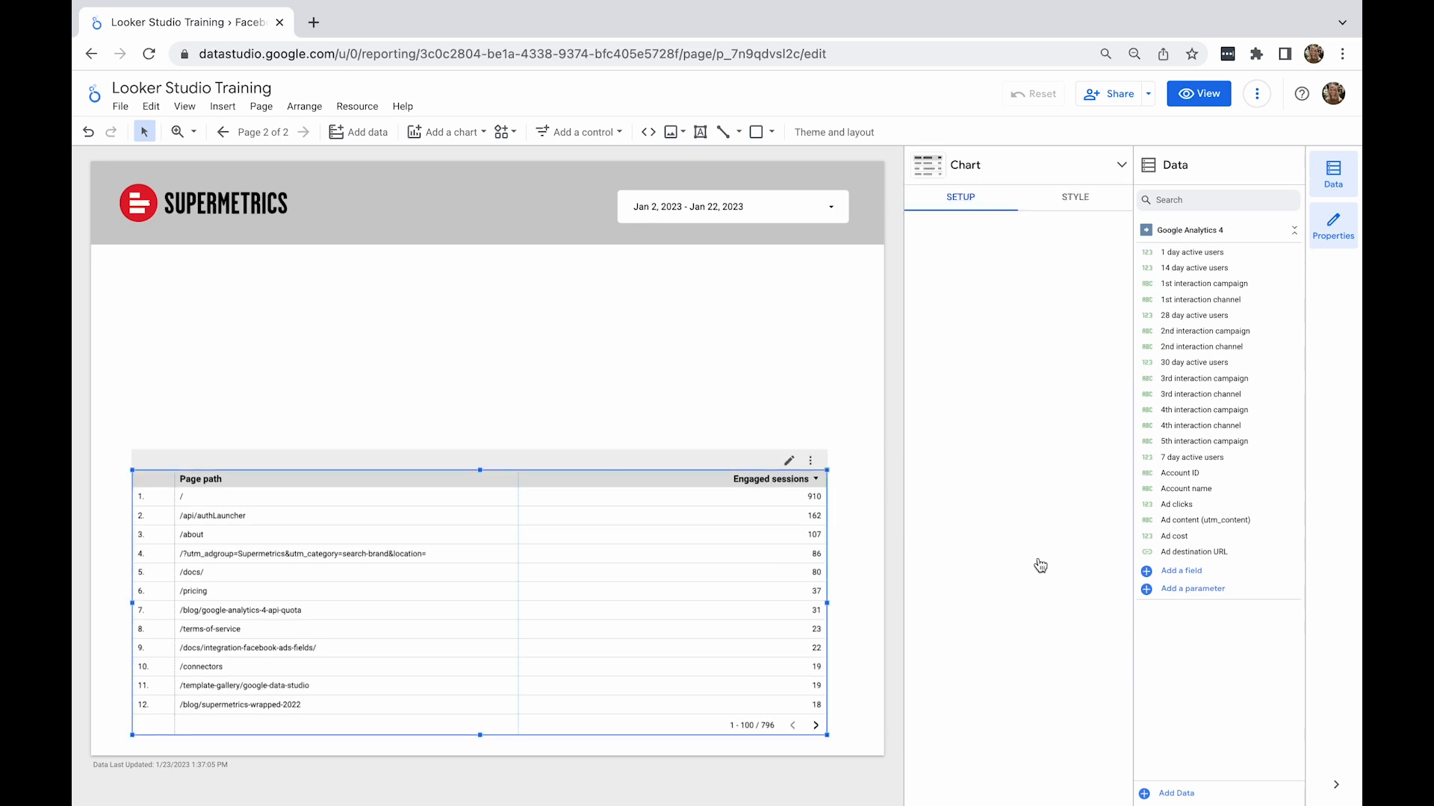
{"action": "scroll", "coordinate": [1040, 565], "scroll_direction": "down", "scroll_amount": 3}
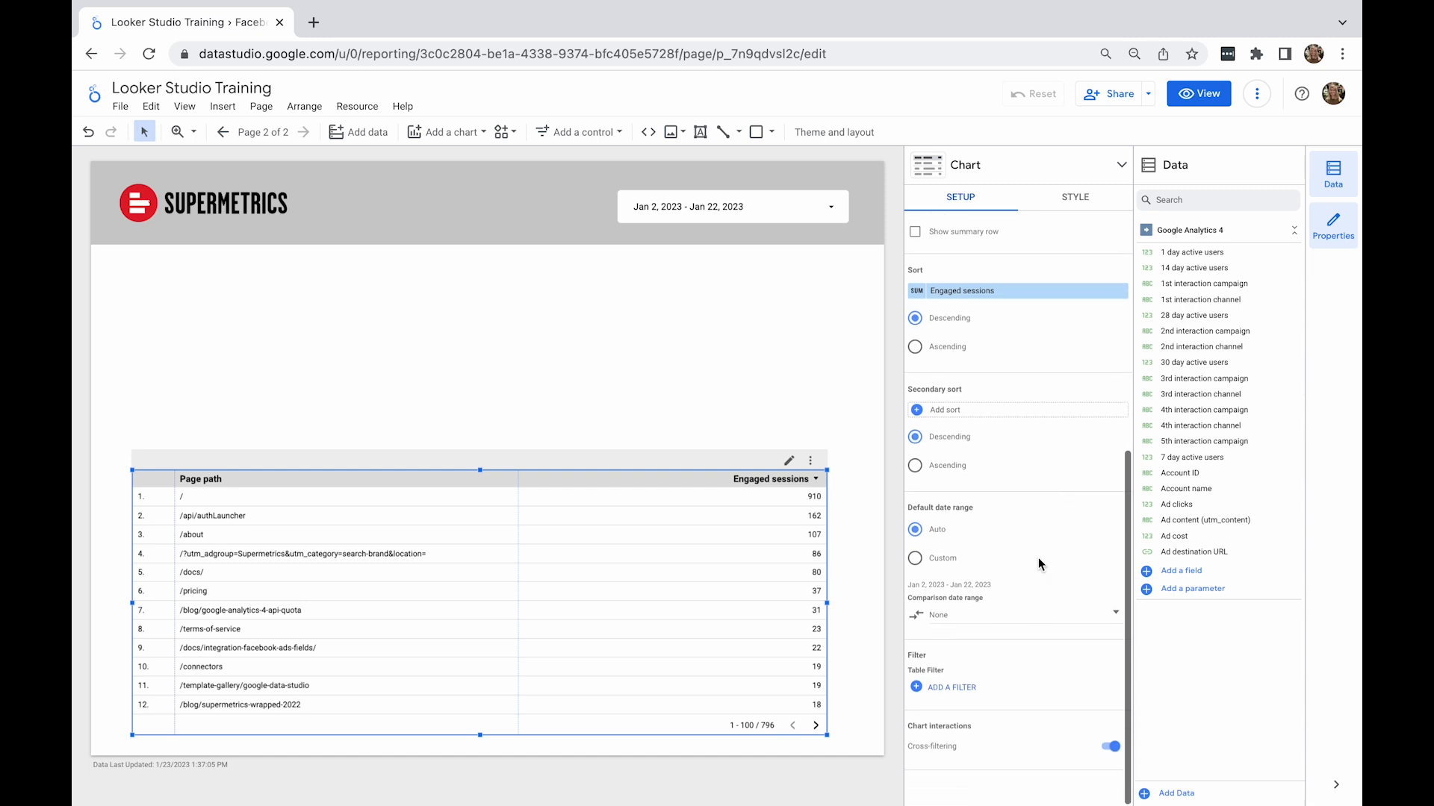
{"action": "left_click", "coordinate": [947, 690]}
{"action": "left_click", "coordinate": [234, 473]}
{"action": "type", "text": "Blog filter"}
- Set the filter to include rows whose Page path contains "blog", save it and deselect the table
{"action": "left_click", "coordinate": [291, 535]}
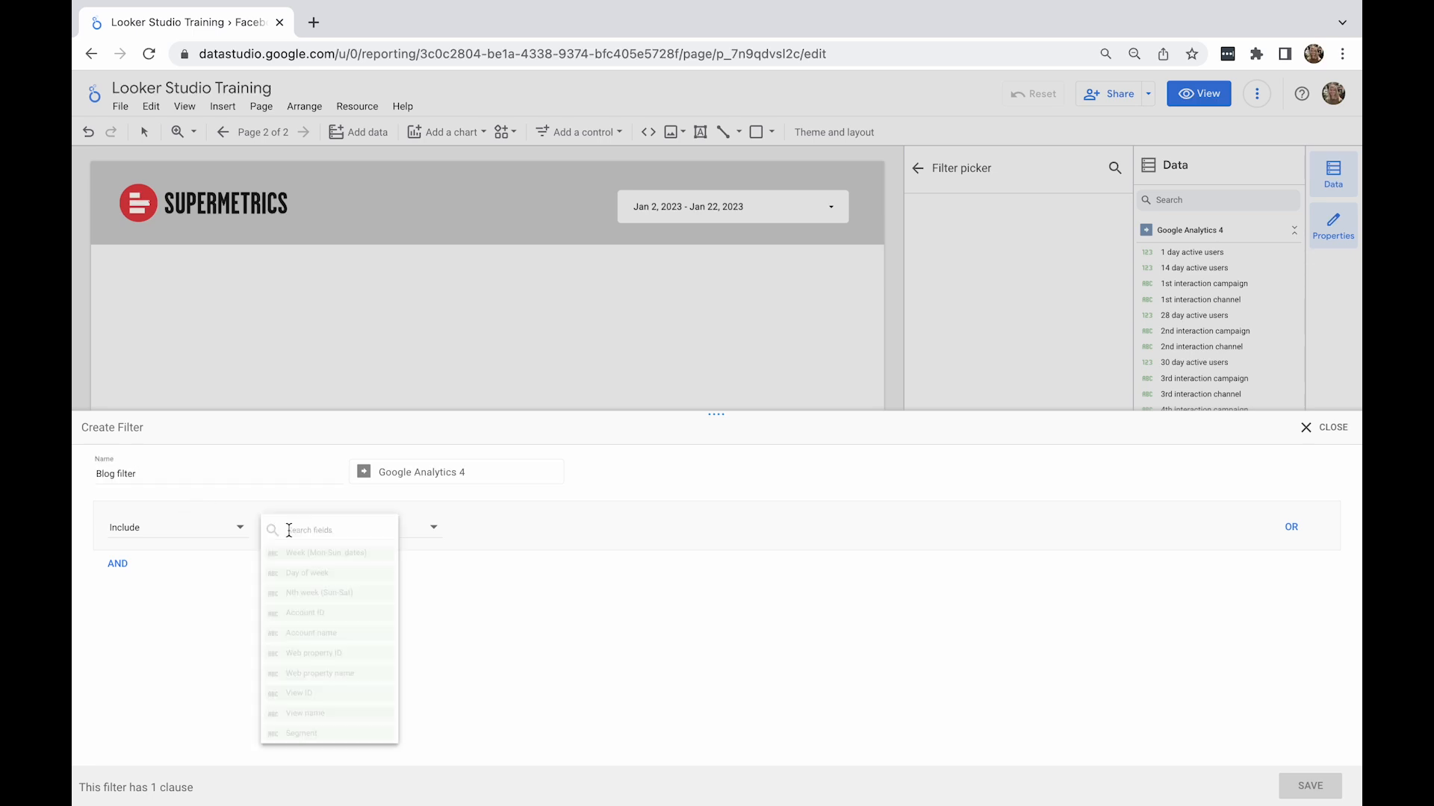
{"action": "type", "text": "page"}
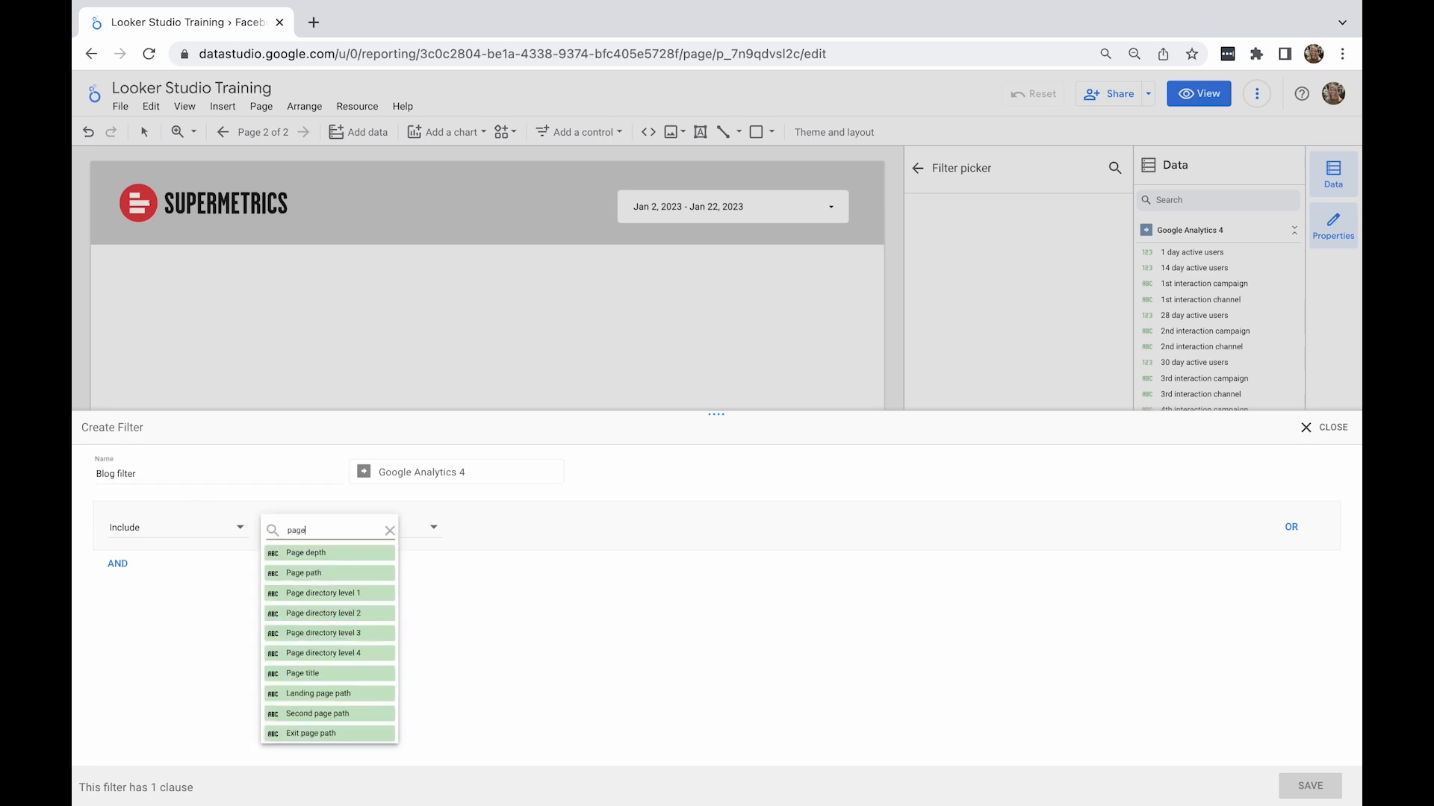
{"action": "left_click", "coordinate": [297, 573]}
{"action": "left_click", "coordinate": [532, 527]}
{"action": "left_click", "coordinate": [530, 559]}
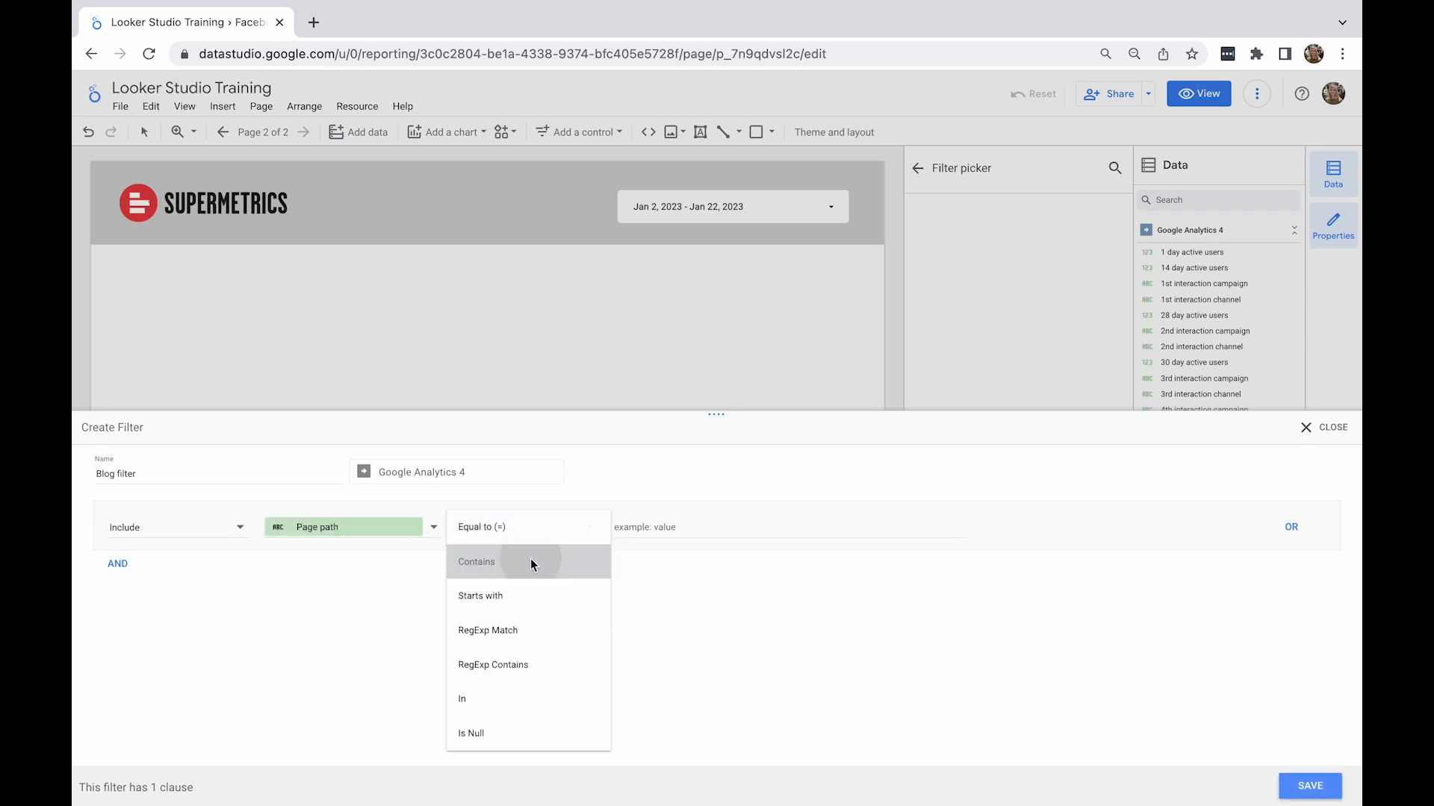
{"action": "left_click", "coordinate": [635, 530]}
{"action": "type", "text": "blog"}
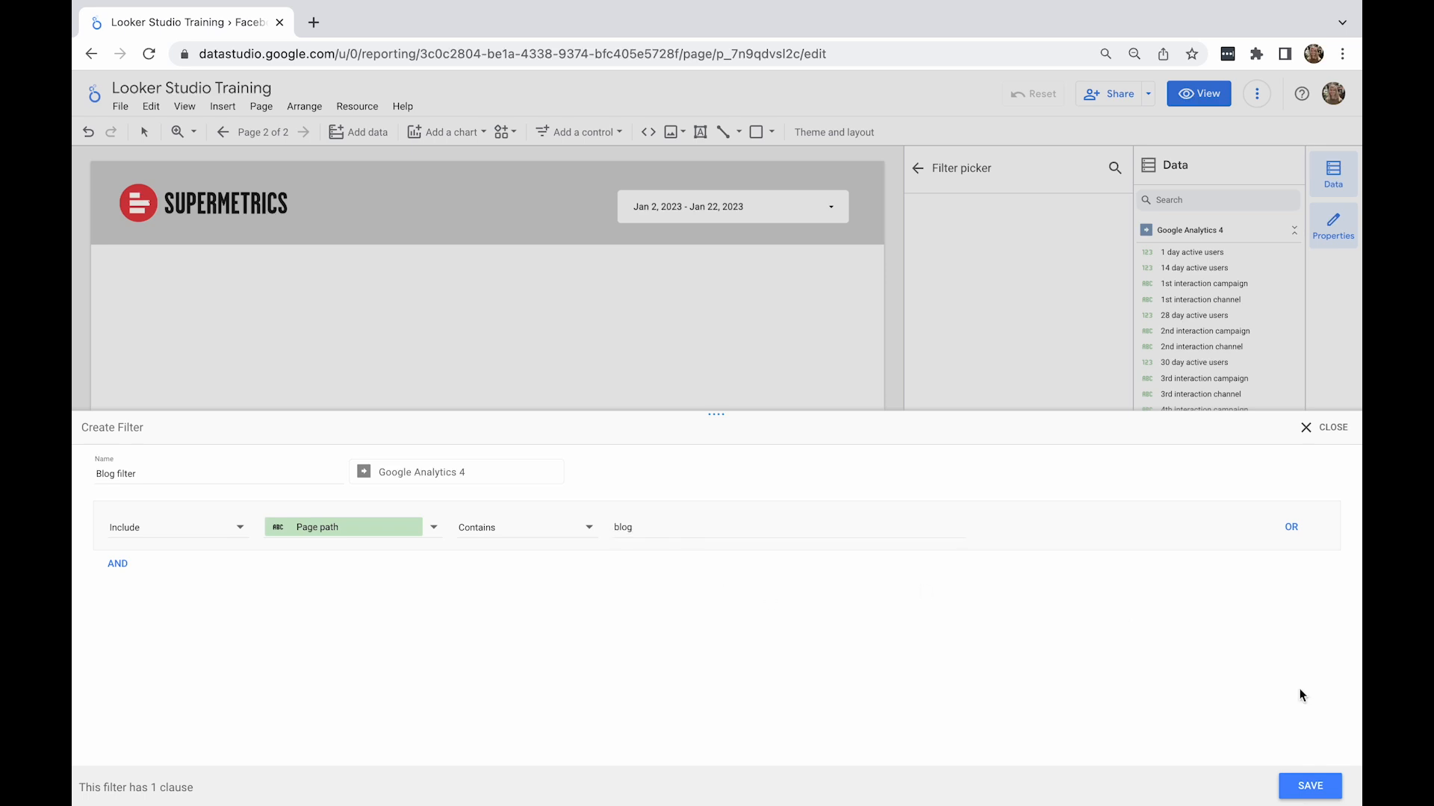
{"action": "left_click", "coordinate": [1308, 786]}
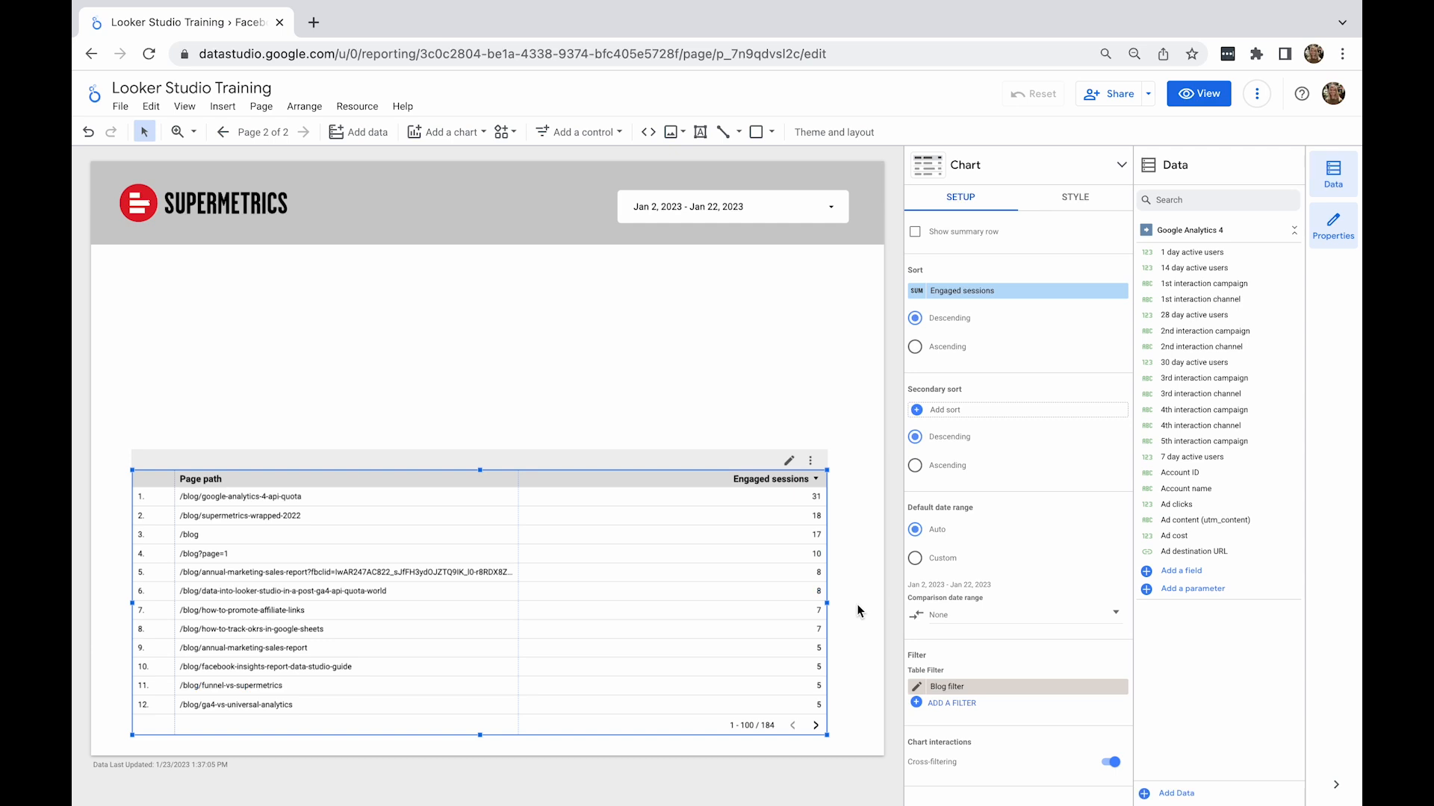
{"action": "left_click", "coordinate": [573, 426]}
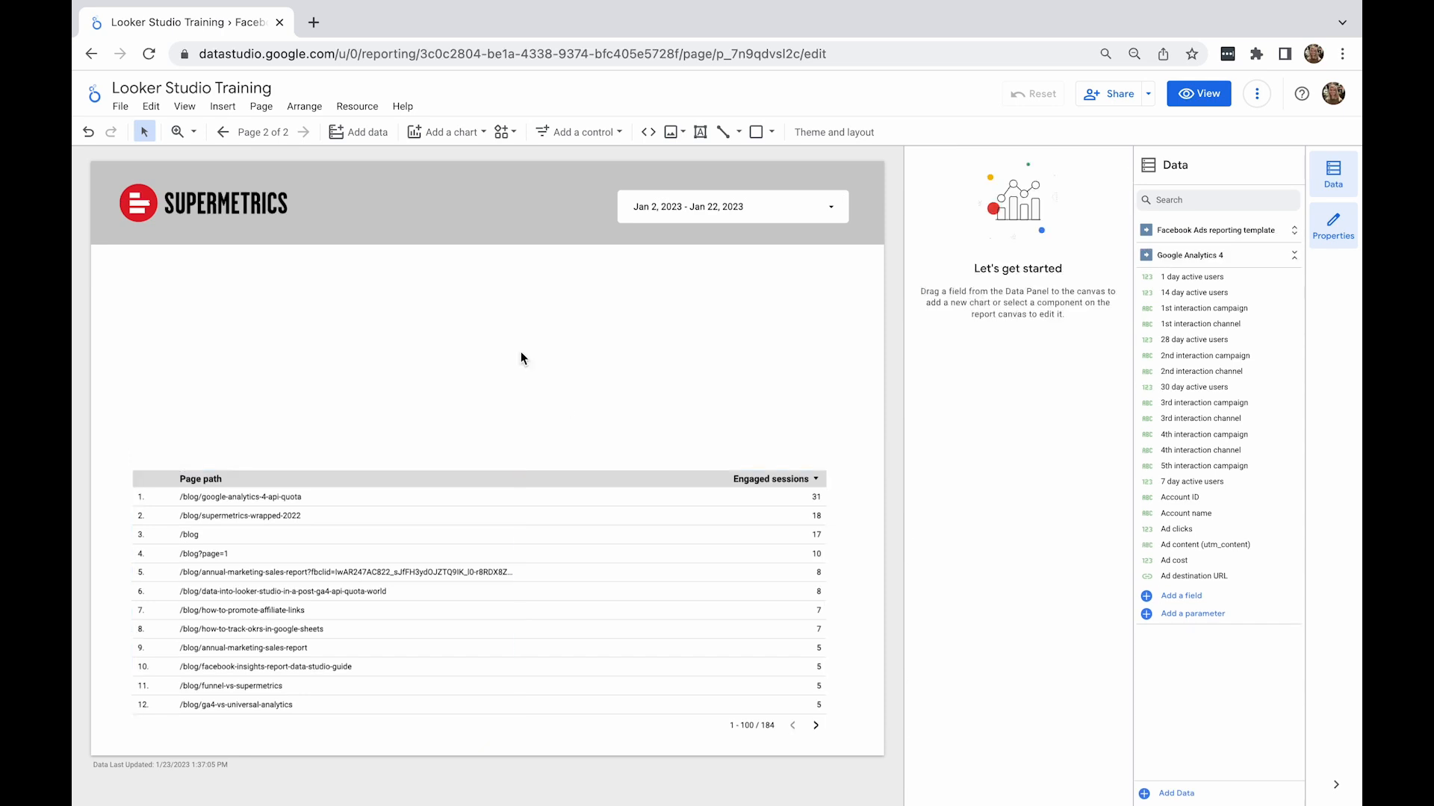
- Open the Blog filter for editing from the report's list of managed filters
{"action": "left_click", "coordinate": [357, 106]}
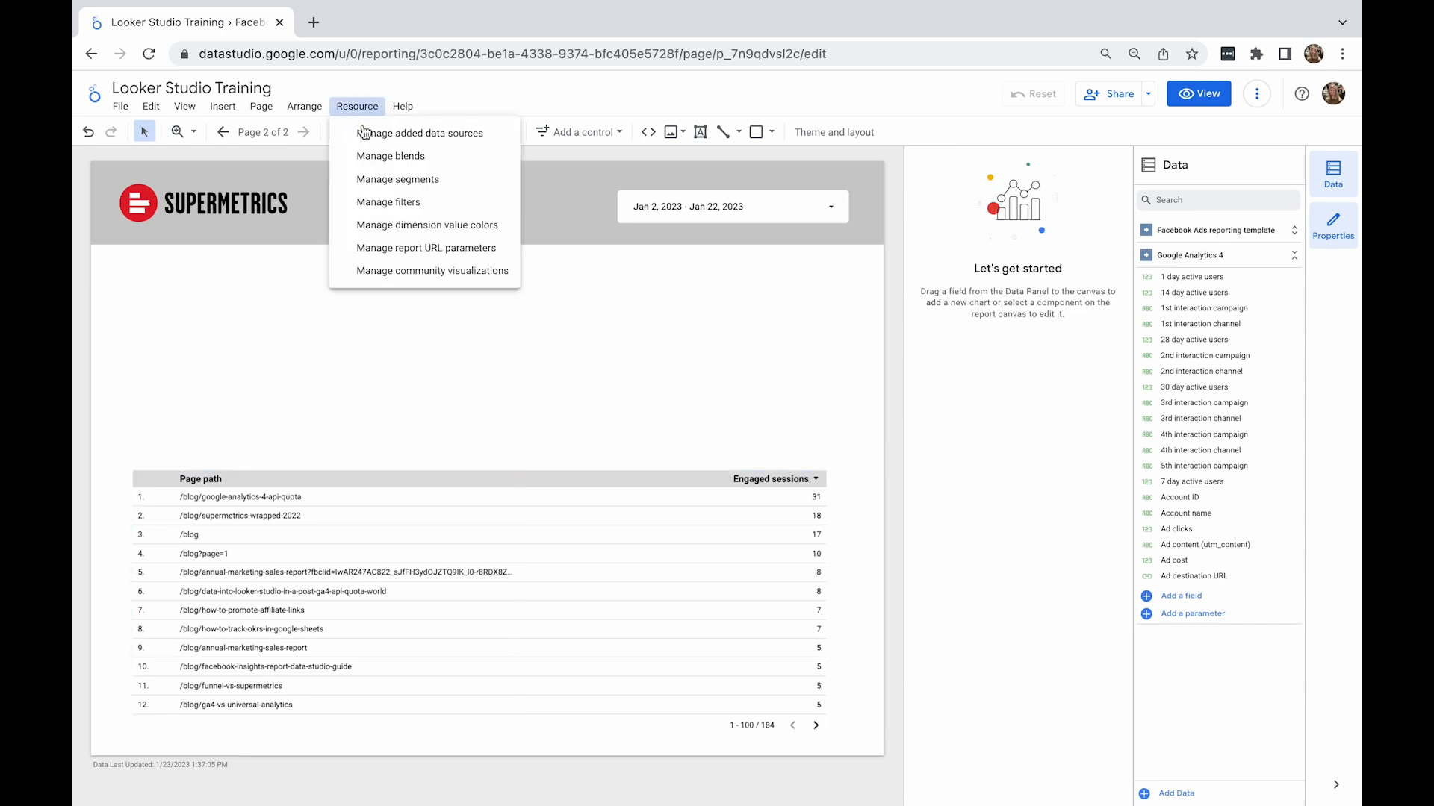
{"action": "left_click", "coordinate": [384, 201]}
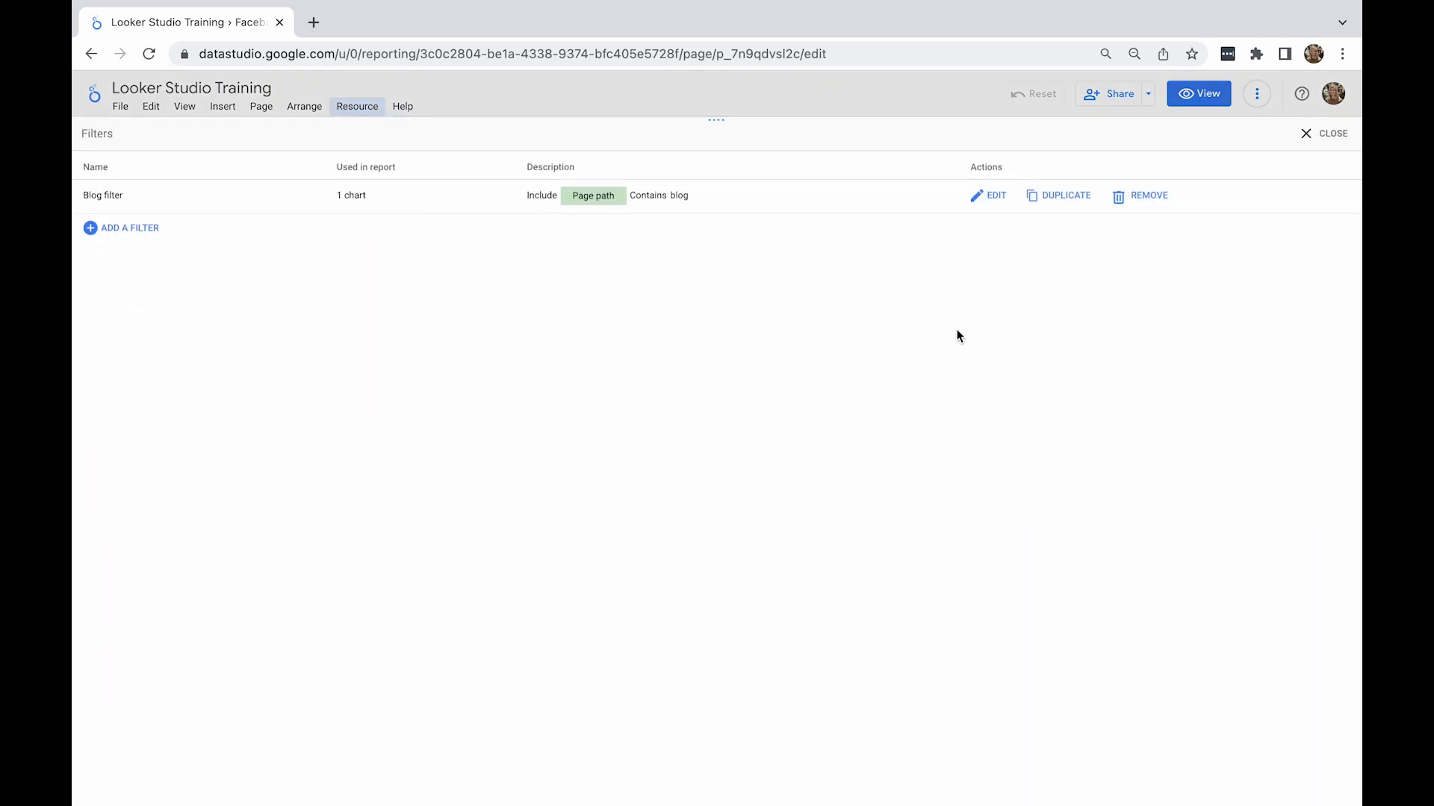
{"action": "left_click", "coordinate": [989, 198]}
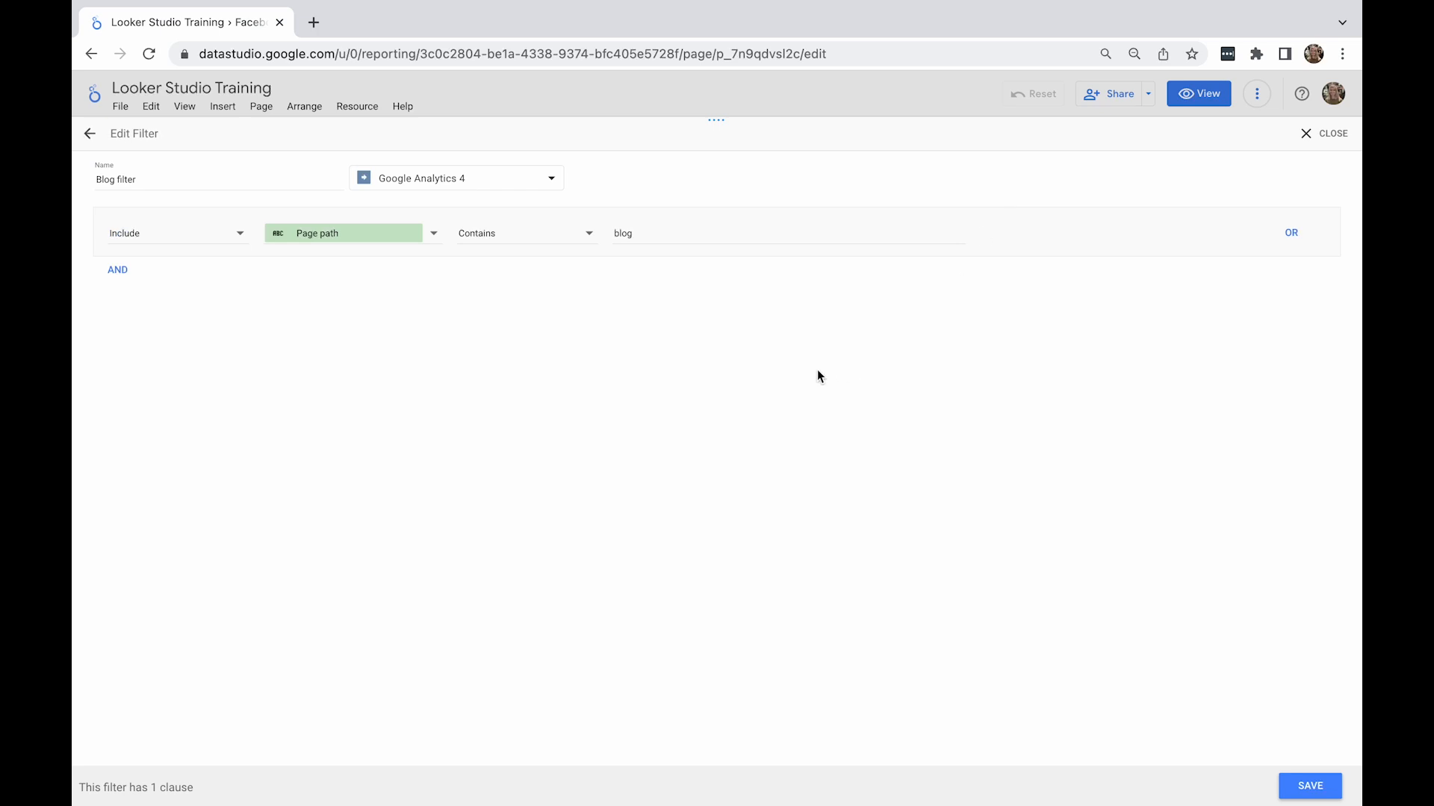
- Try adding empty AND and OR clauses to the Blog filter, remove both and save the filter
{"action": "left_click", "coordinate": [127, 275]}
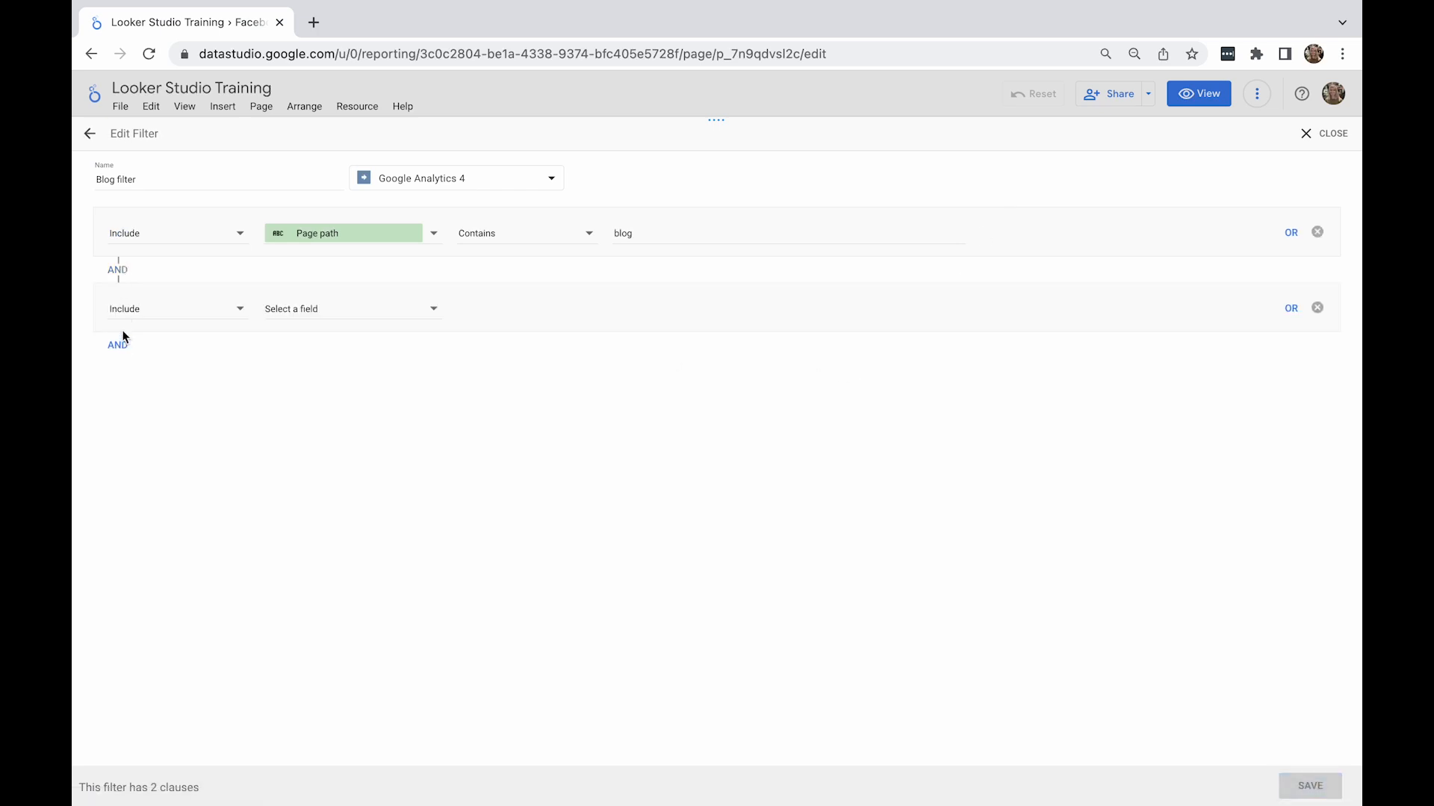
{"action": "left_click", "coordinate": [1294, 309]}
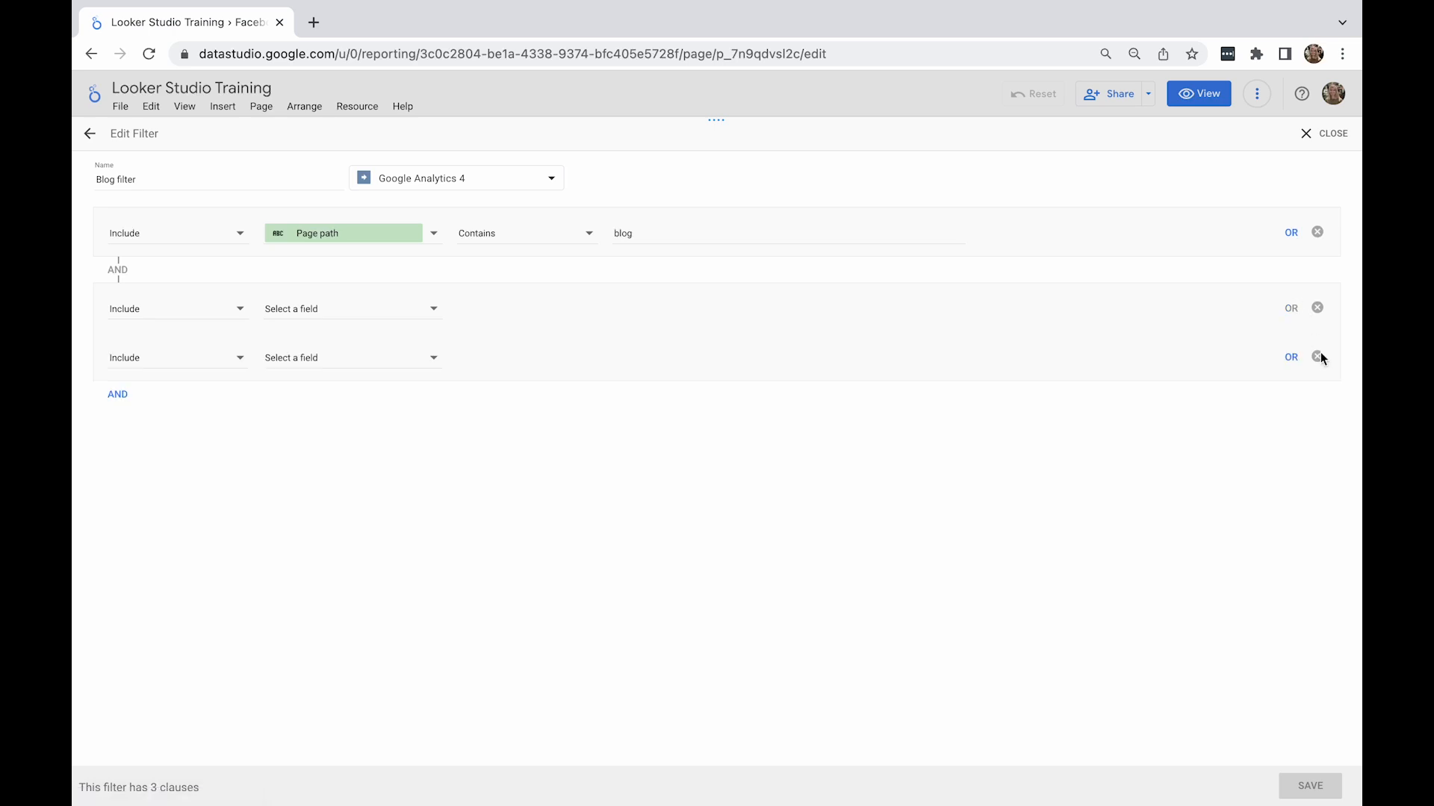
{"action": "left_click", "coordinate": [1319, 359]}
{"action": "left_click", "coordinate": [1318, 307]}
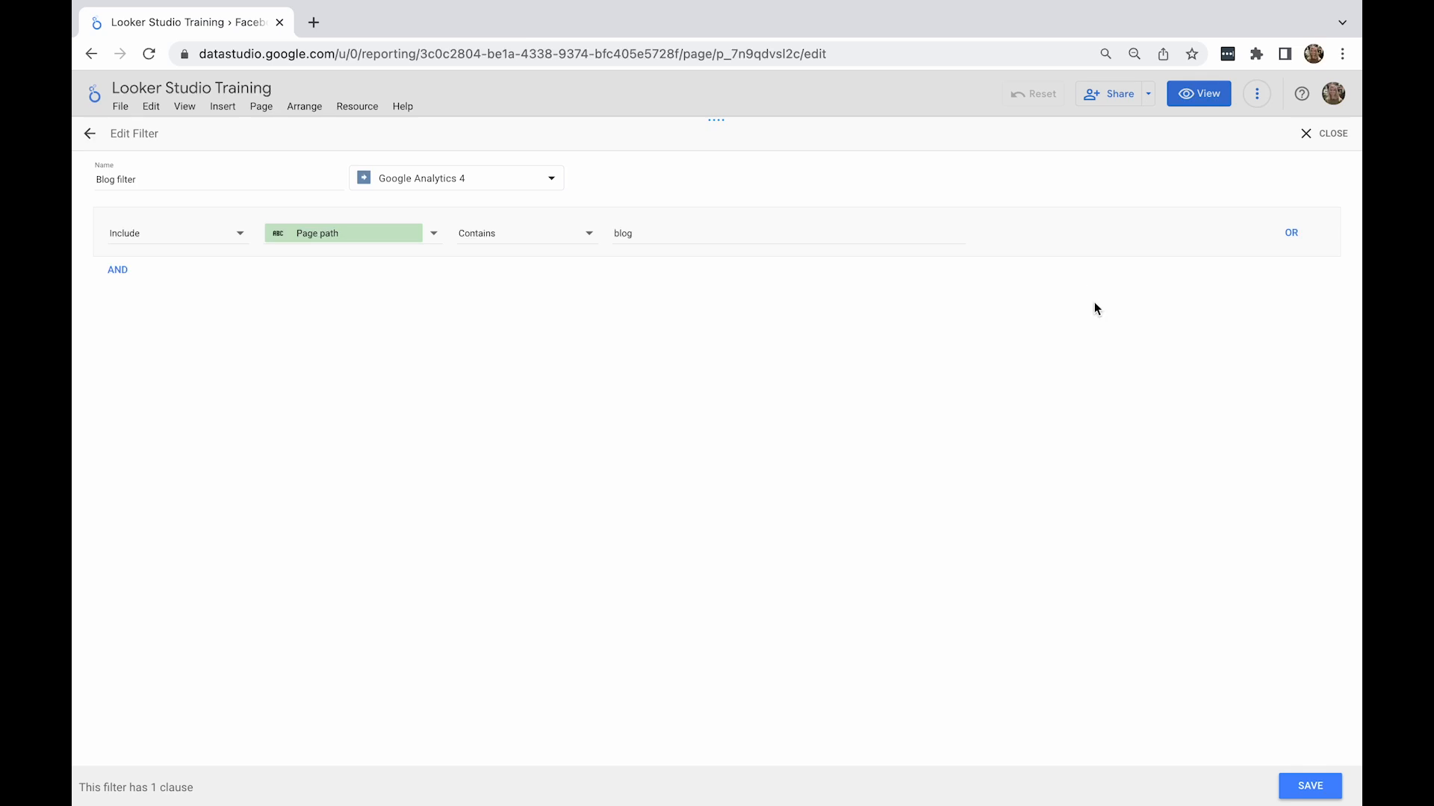
{"action": "left_click", "coordinate": [1311, 784]}
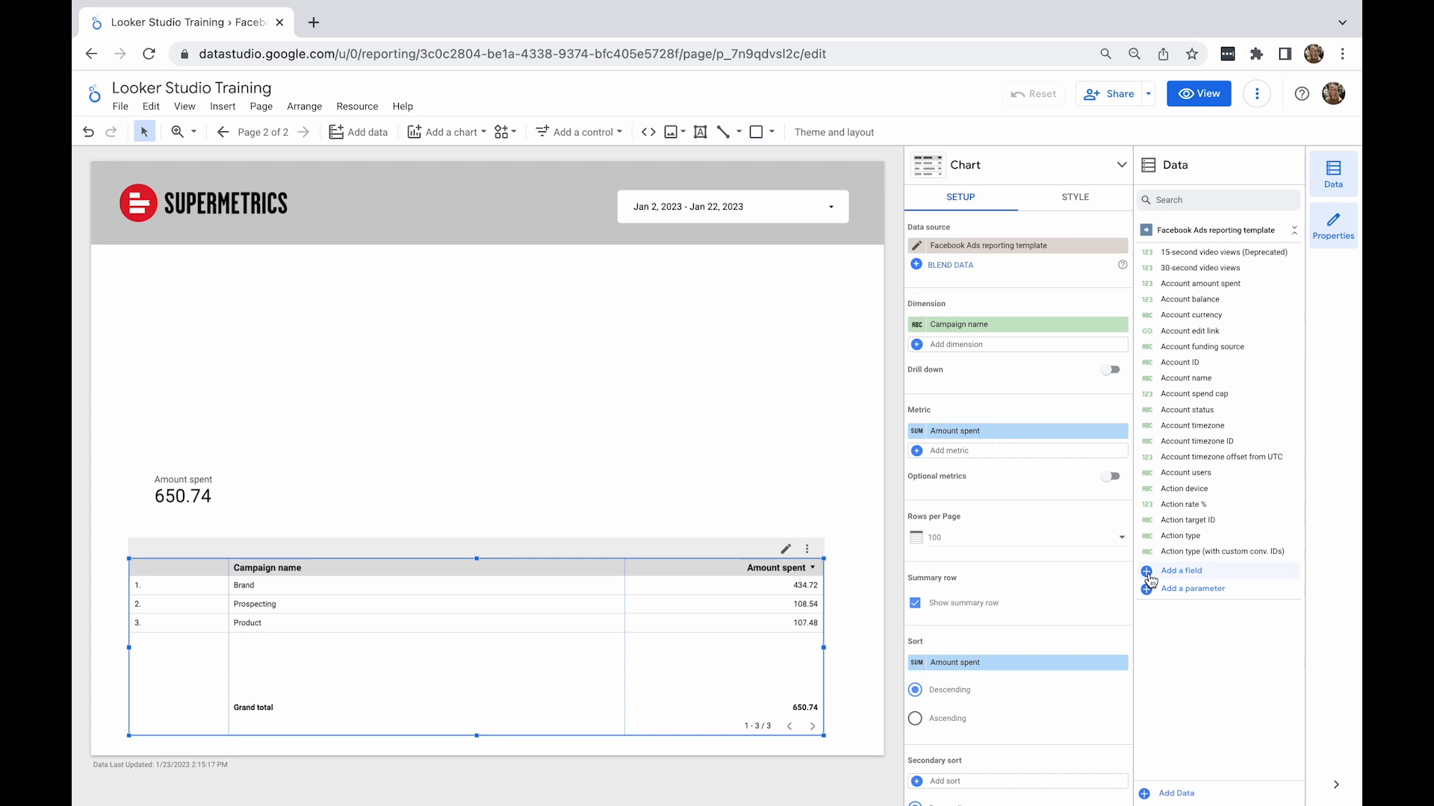
- Create and save a calculated field "CNY exchange rate (Oct)" with the formula 7.08 in the Facebook Ads reporting template data source
{"action": "left_click", "coordinate": [1150, 580]}
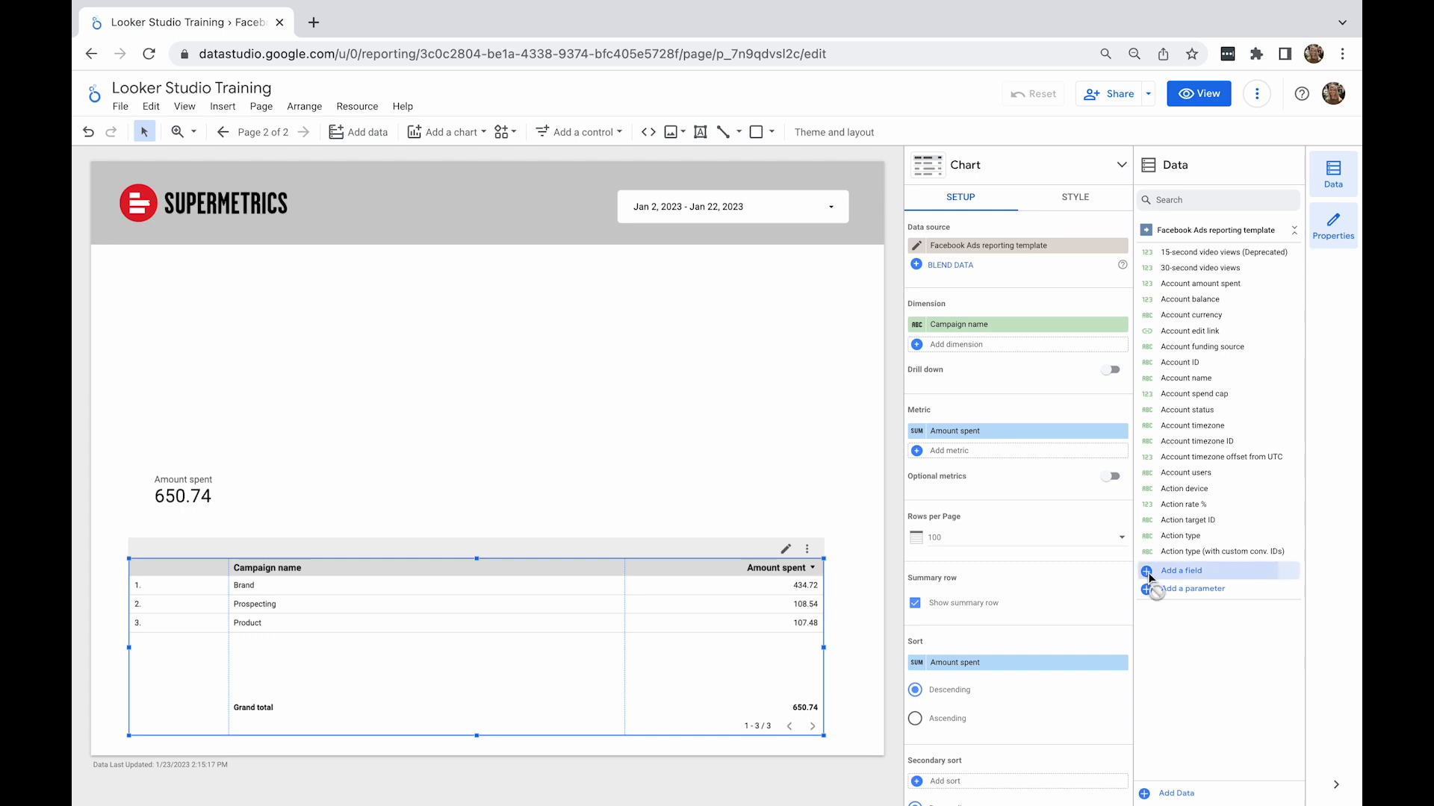
{"action": "left_click", "coordinate": [522, 513]}
{"action": "type", "text": "CNY"}
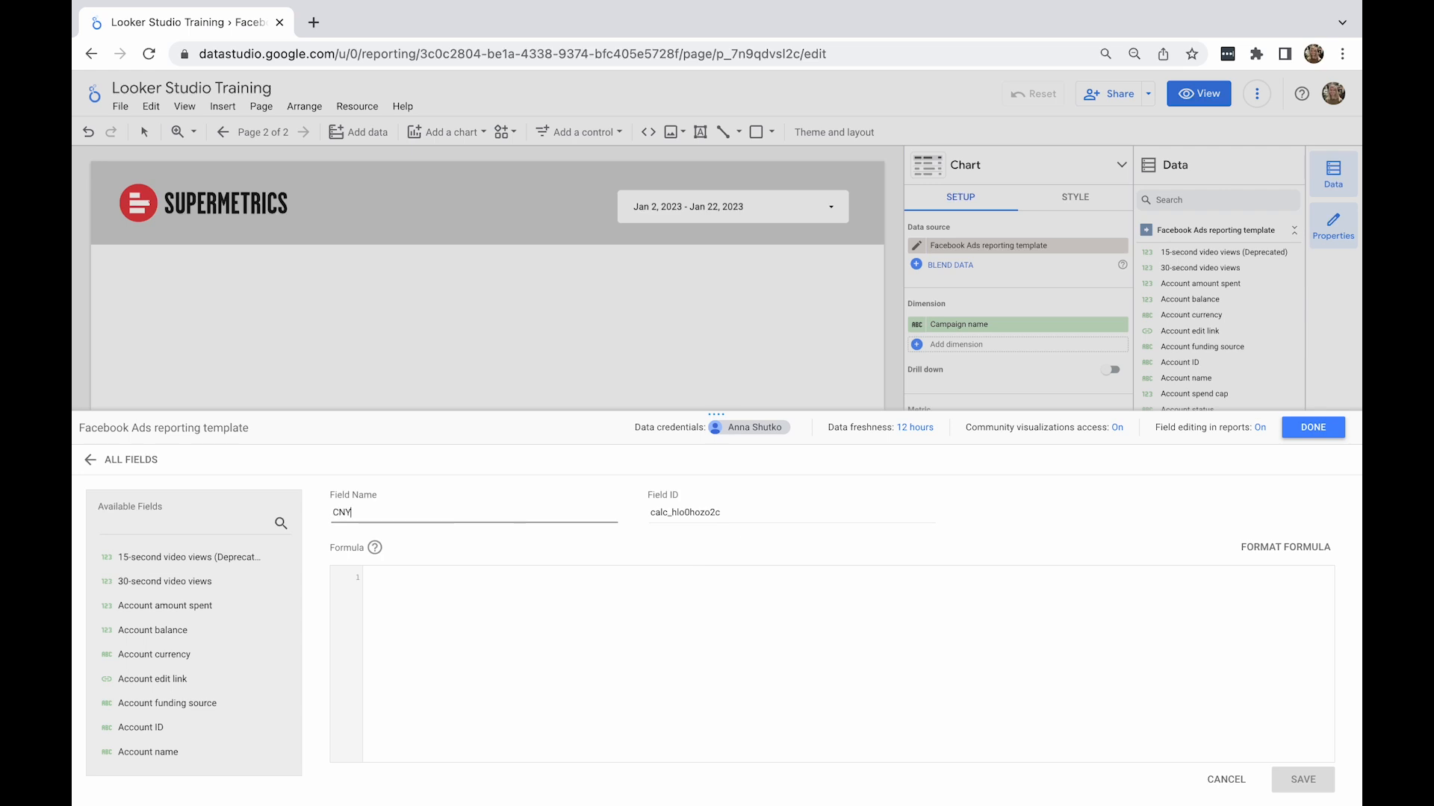
{"action": "type", "text": " exchange ra"}
{"action": "type", "text": "te (0)"}
{"action": "type", "text": "ct"}
{"action": "left_click", "coordinate": [543, 593]}
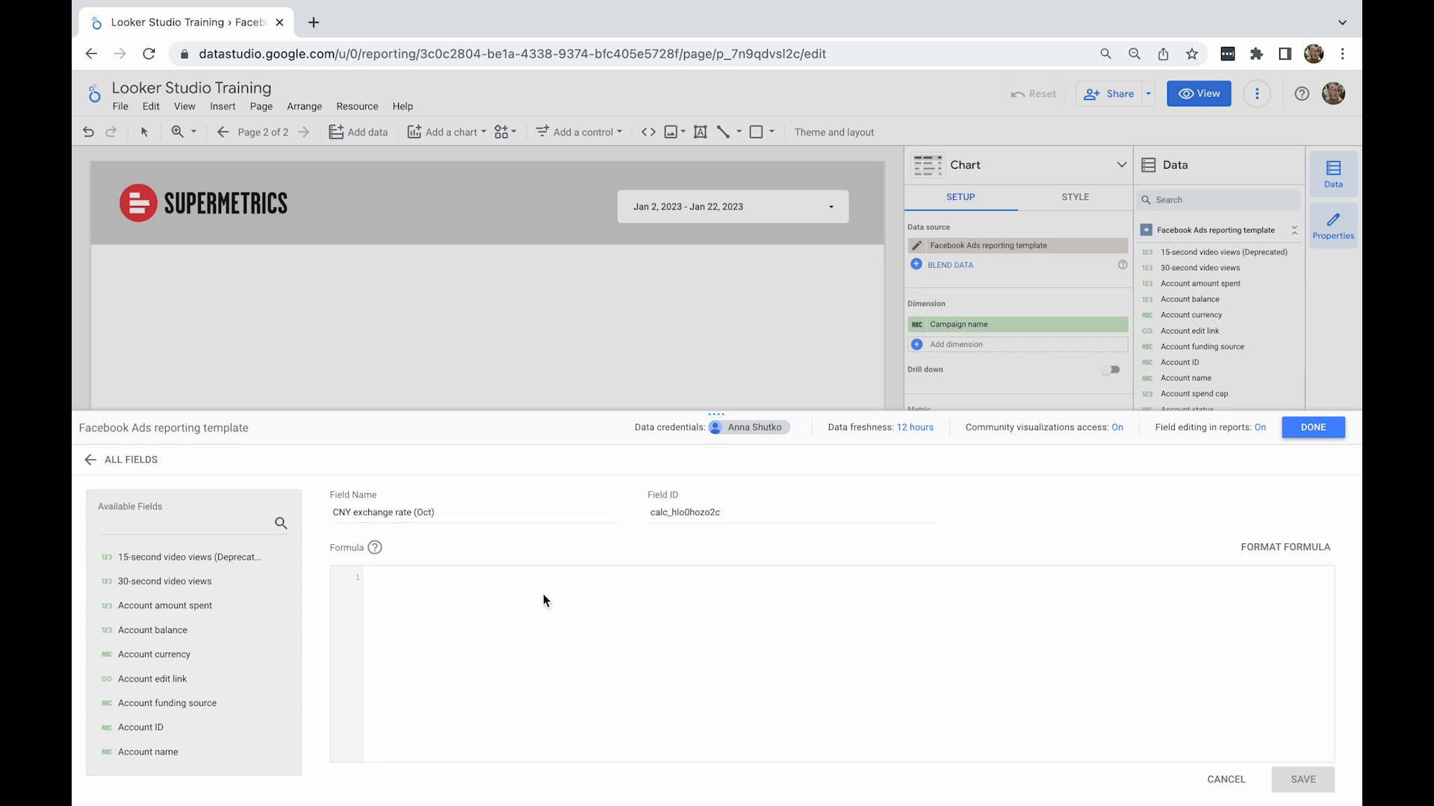
{"action": "type", "text": "7.08"}
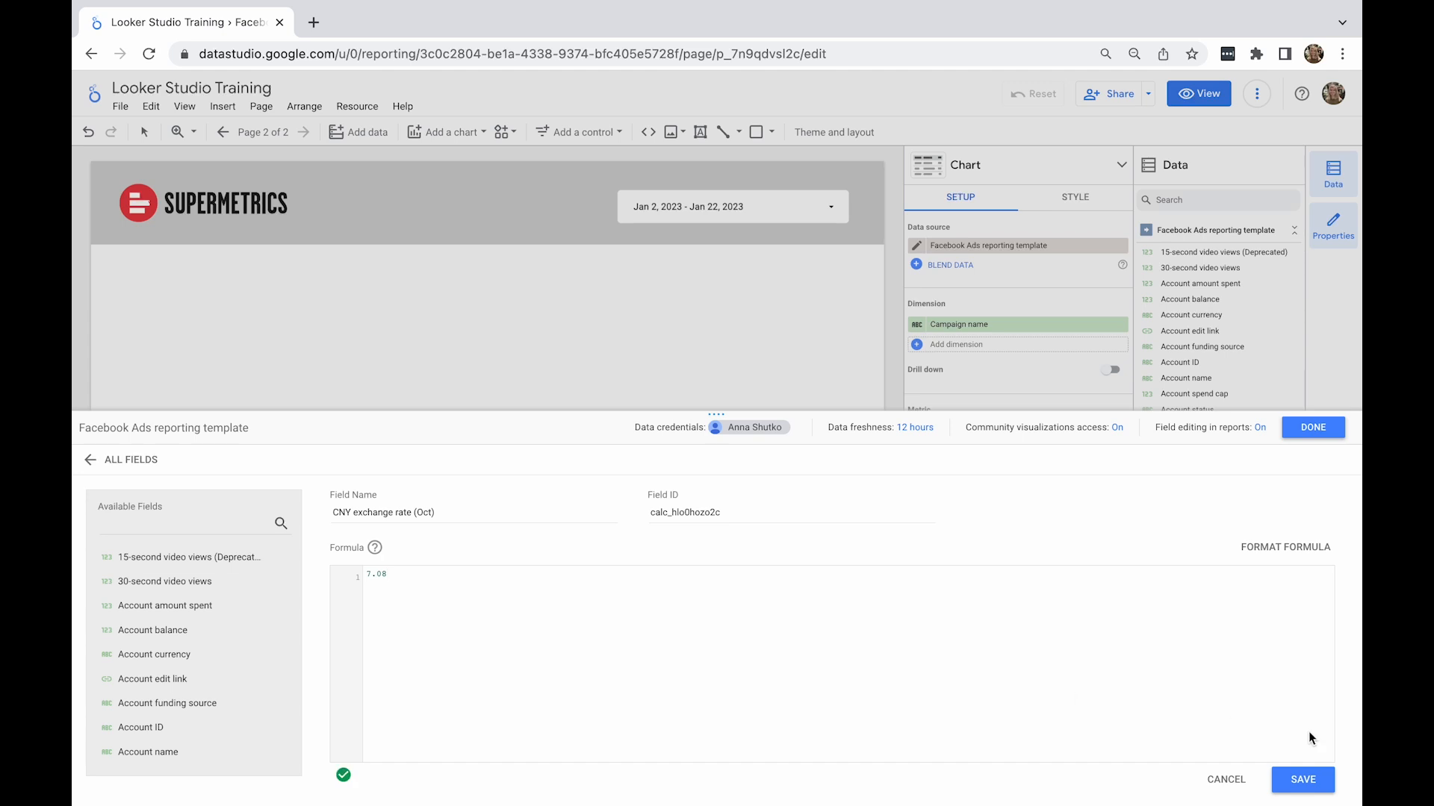
{"action": "left_click", "coordinate": [1301, 779]}
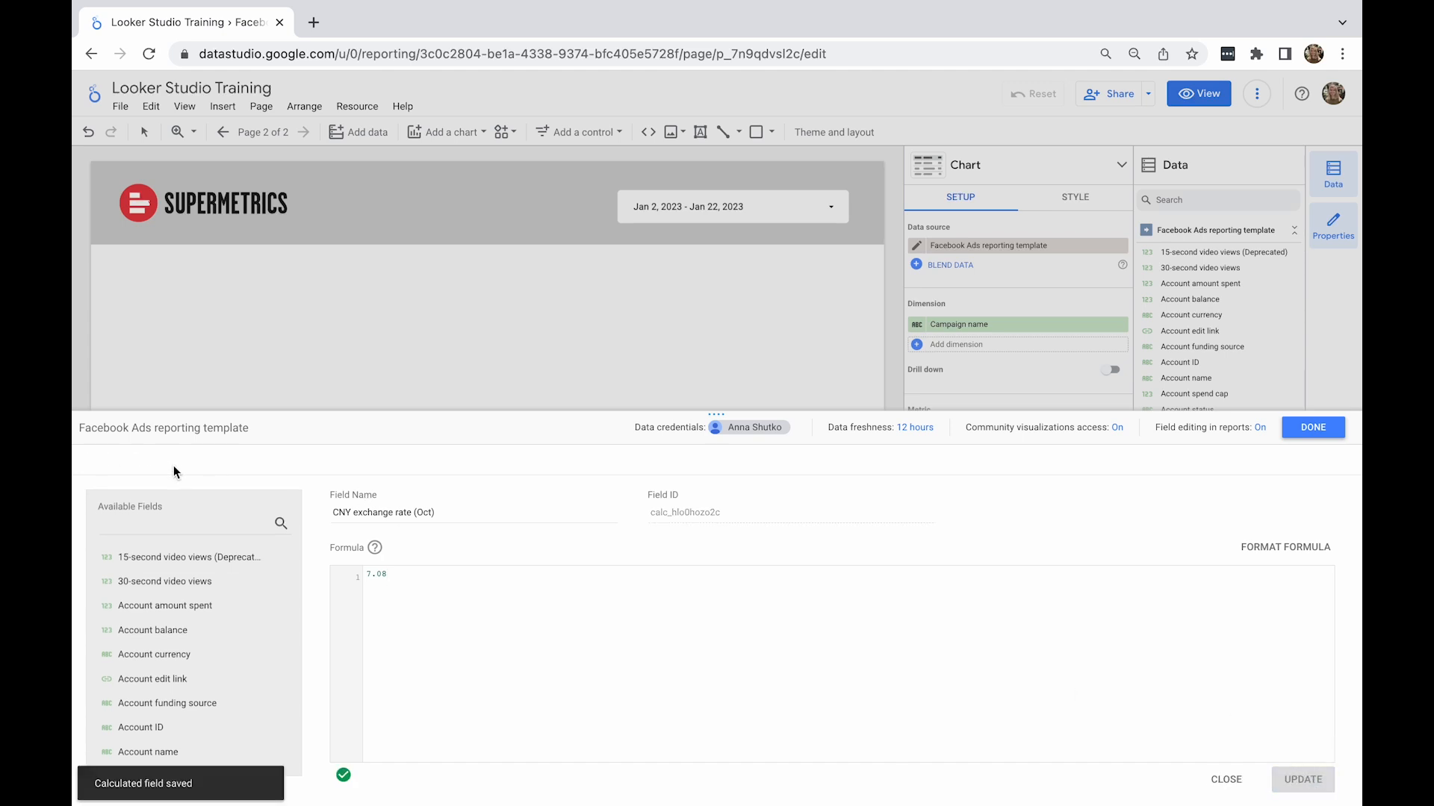
- Search the data source's full field list for "CNY", clear the search and close the data source editor
{"action": "left_click", "coordinate": [142, 461]}
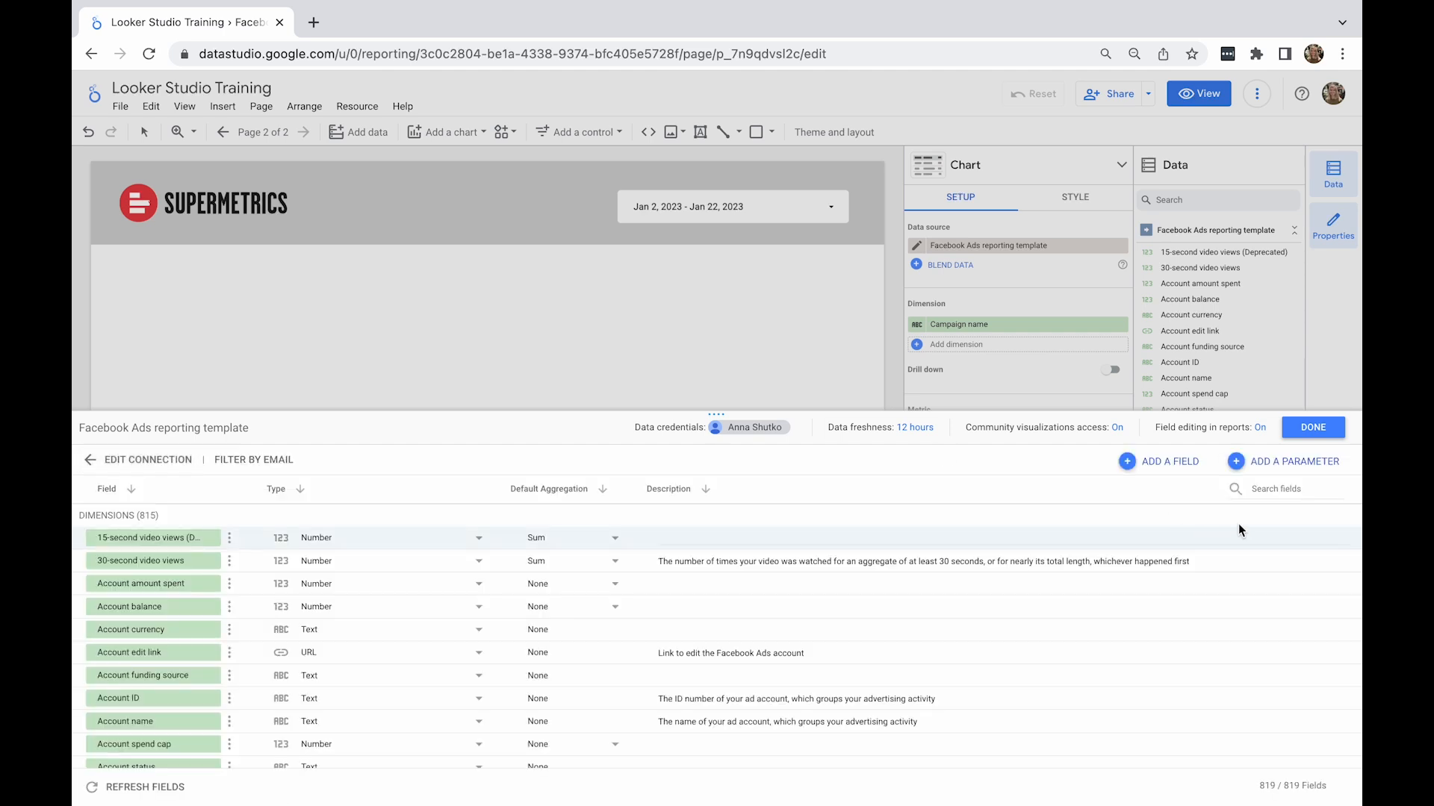
{"action": "left_click", "coordinate": [1262, 489]}
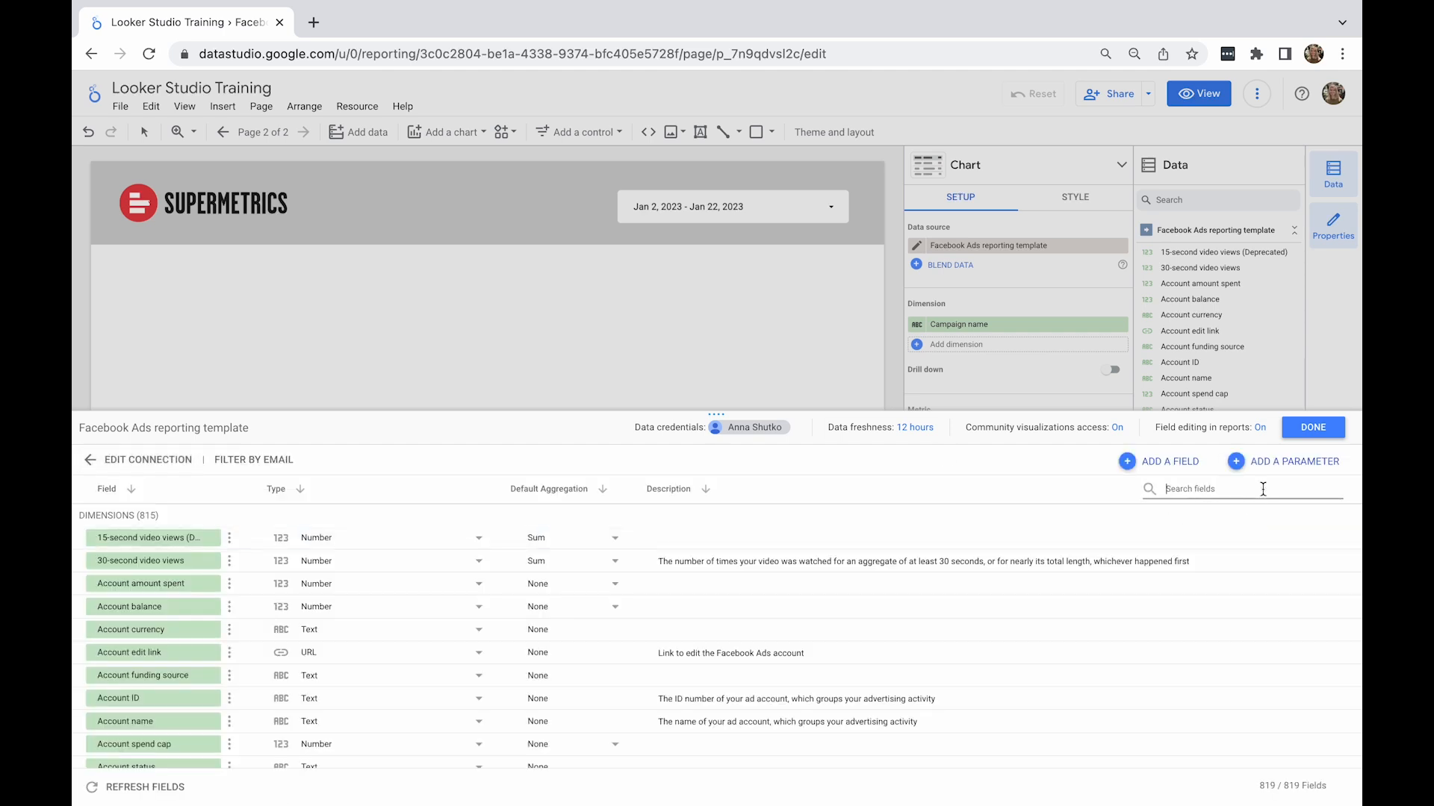
{"action": "type", "text": "CNY"}
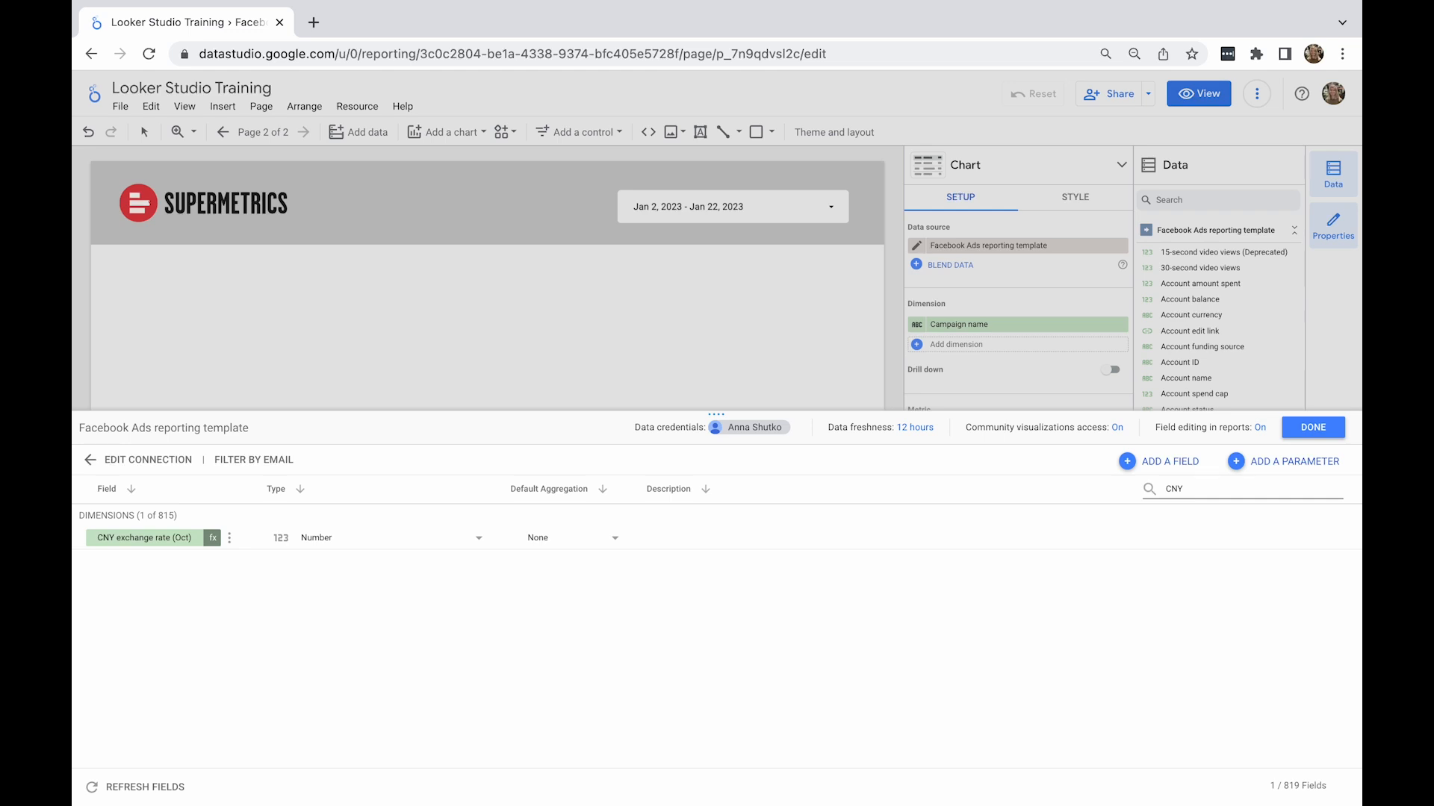
{"action": "key", "text": "BackSpace"}
{"action": "key", "text": "BackSpace"}
{"action": "key", "text": "BackSpace"}
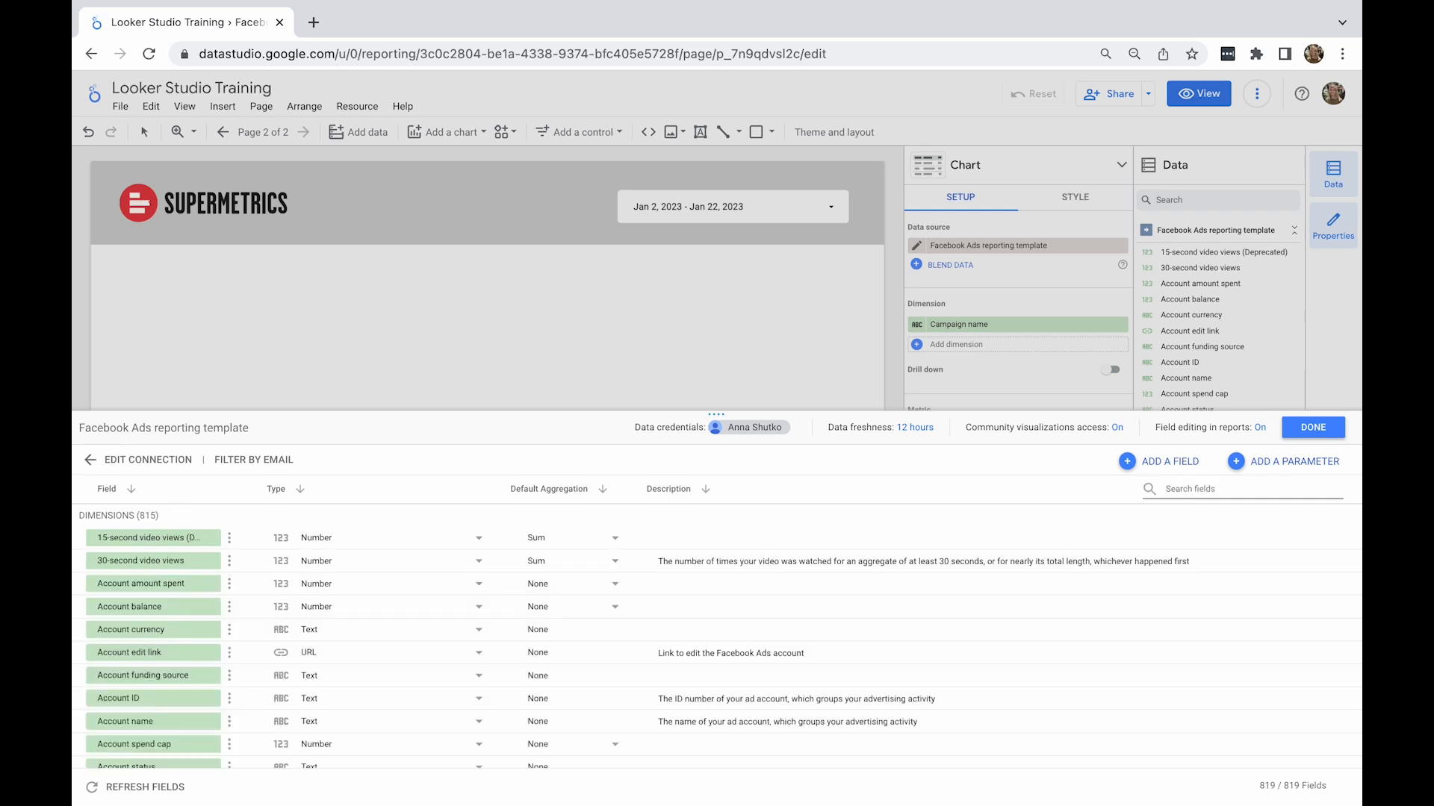
{"action": "left_click", "coordinate": [1304, 431]}
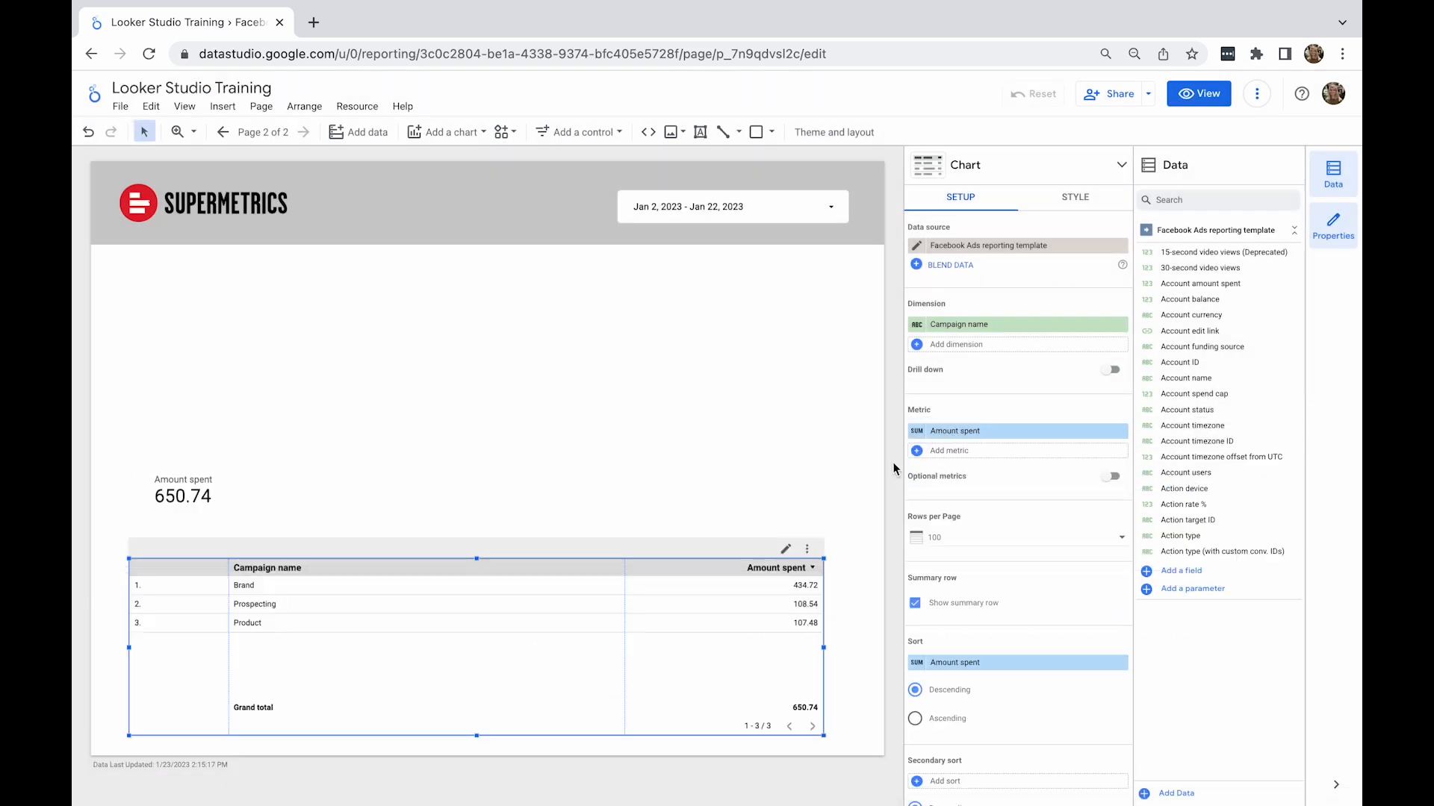
- Start another calculated field in the Facebook Ads data source and name it "EUR/CNY exchange (Oct)"
{"action": "left_click", "coordinate": [1177, 575]}
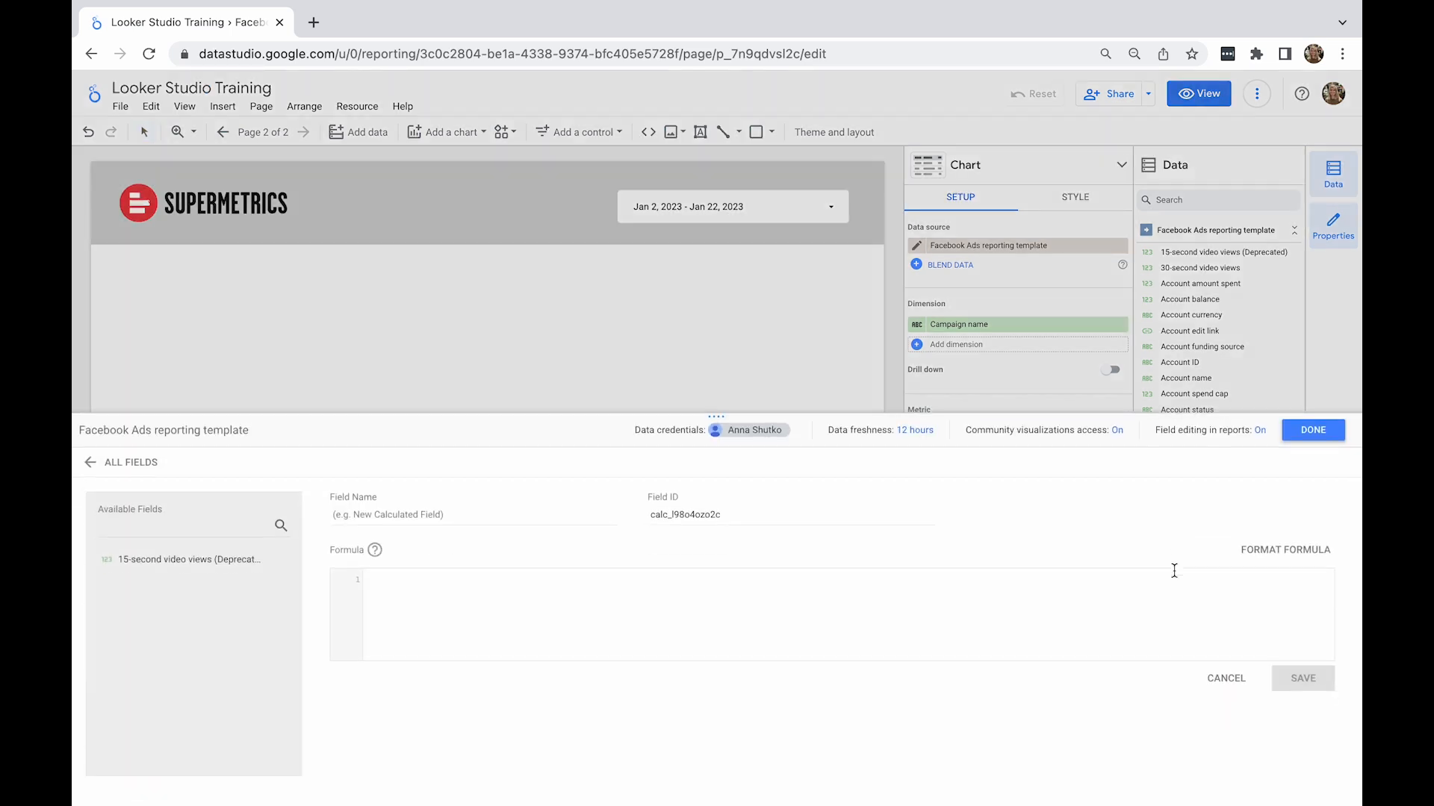
{"action": "left_click", "coordinate": [437, 513]}
{"action": "type", "text": "EUR"}
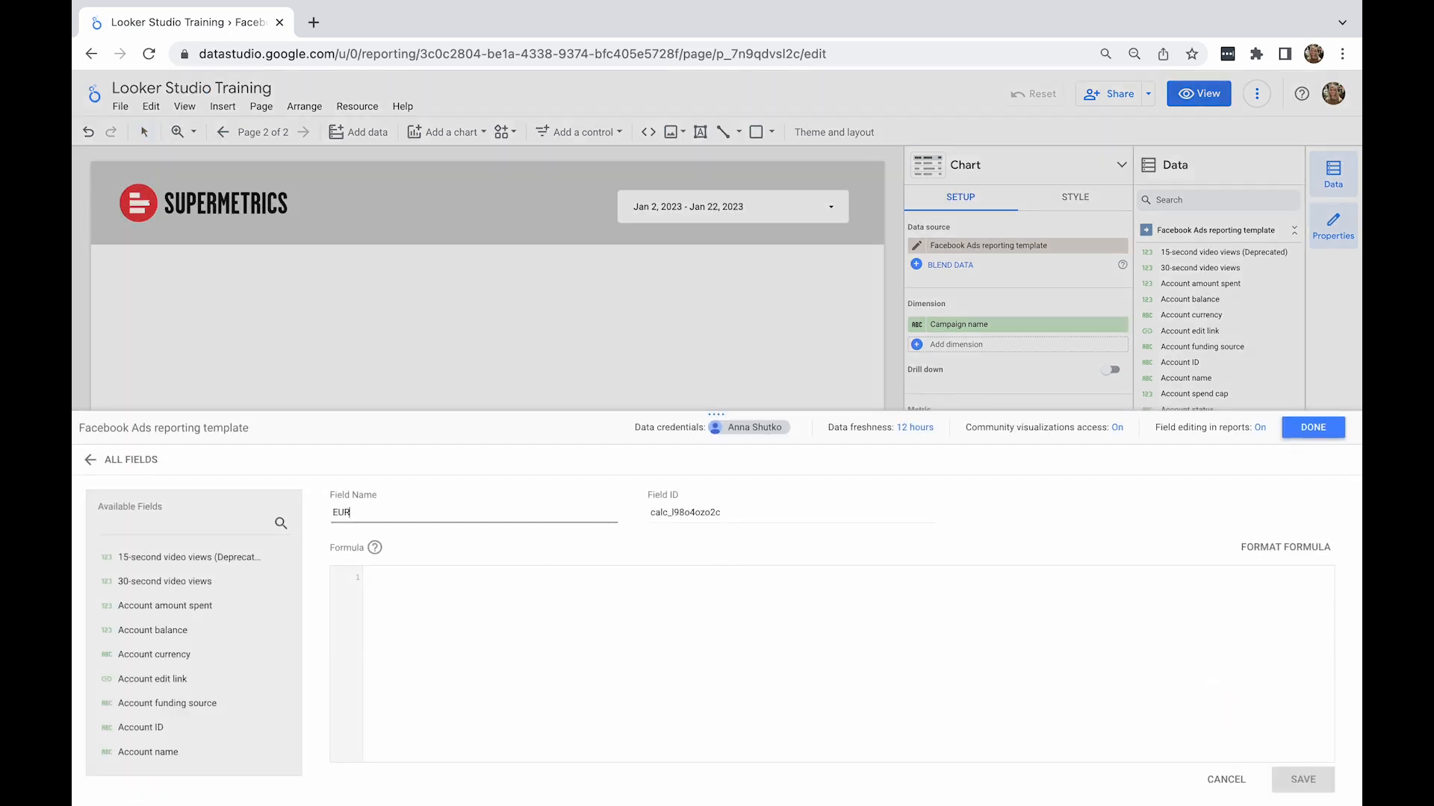
{"action": "type", "text": "/CNY"}
{"action": "type", "text": " ex"}
{"action": "type", "text": "change"}
{"action": "type", "text": " ()"}
{"action": "type", "text": "Oct"}
- Enter the new field's formula as SUM(Amount spent * CNY exchange rate (Oct)), using the existing fields
{"action": "left_click", "coordinate": [439, 580]}
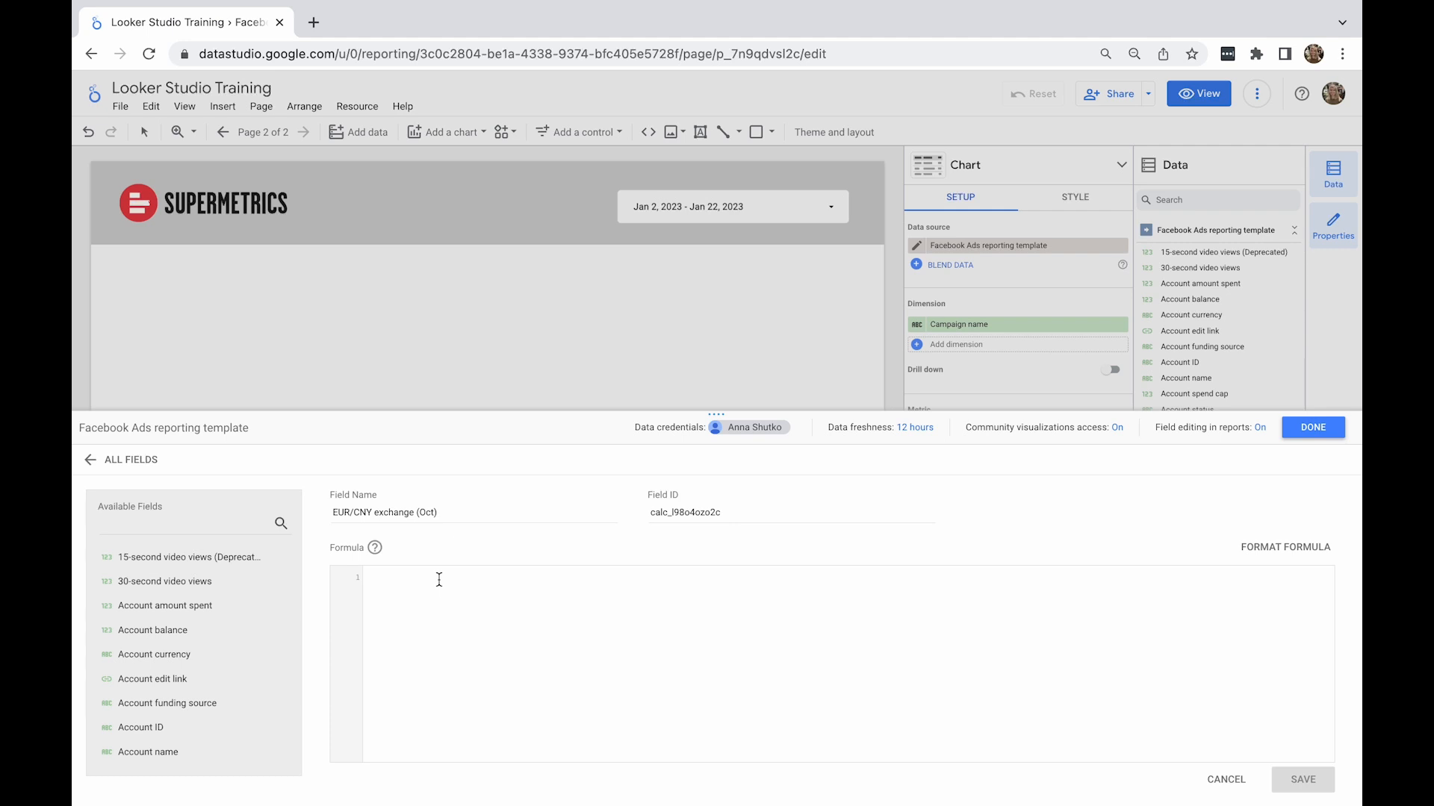
{"action": "type", "text": "SUM"}
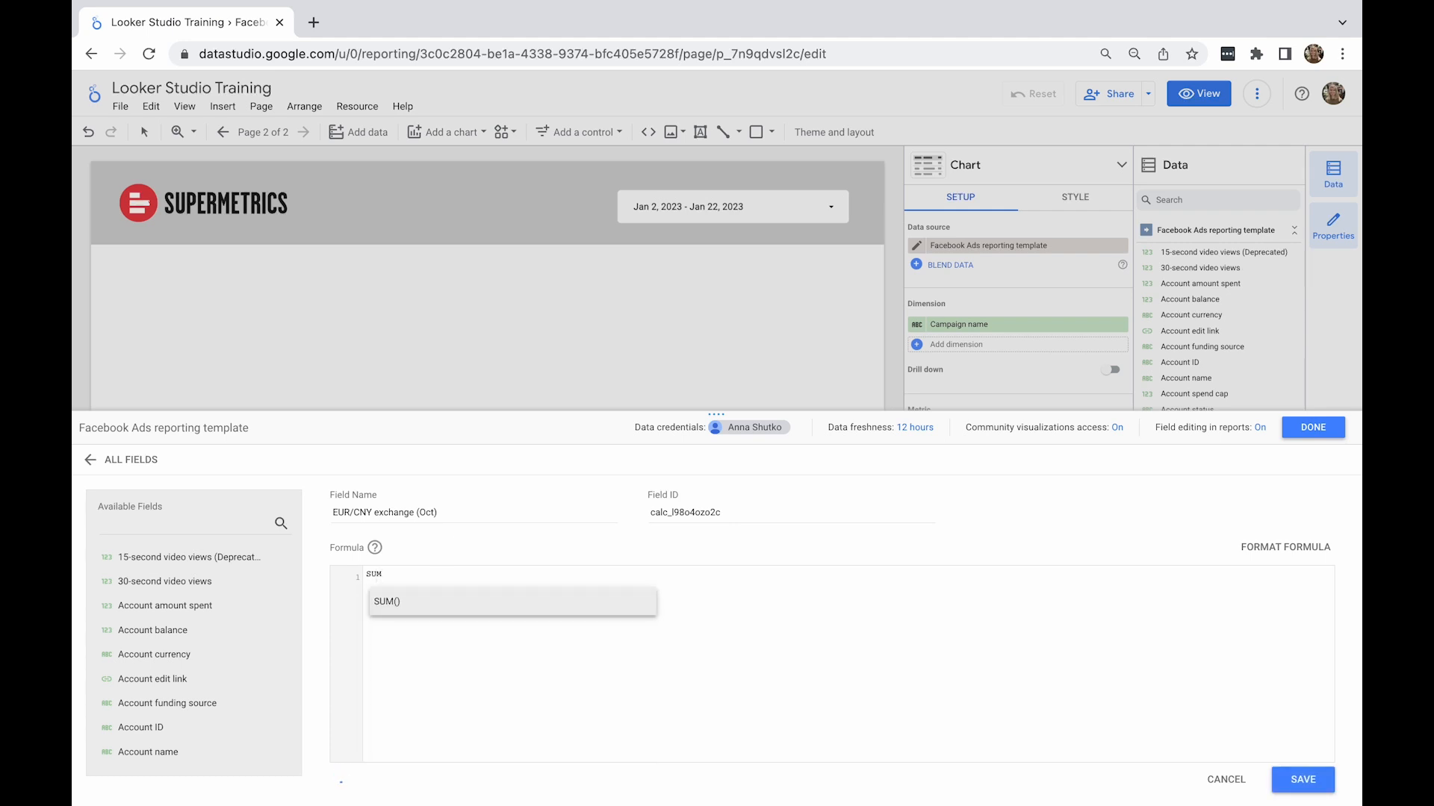
{"action": "type", "text": "*("}
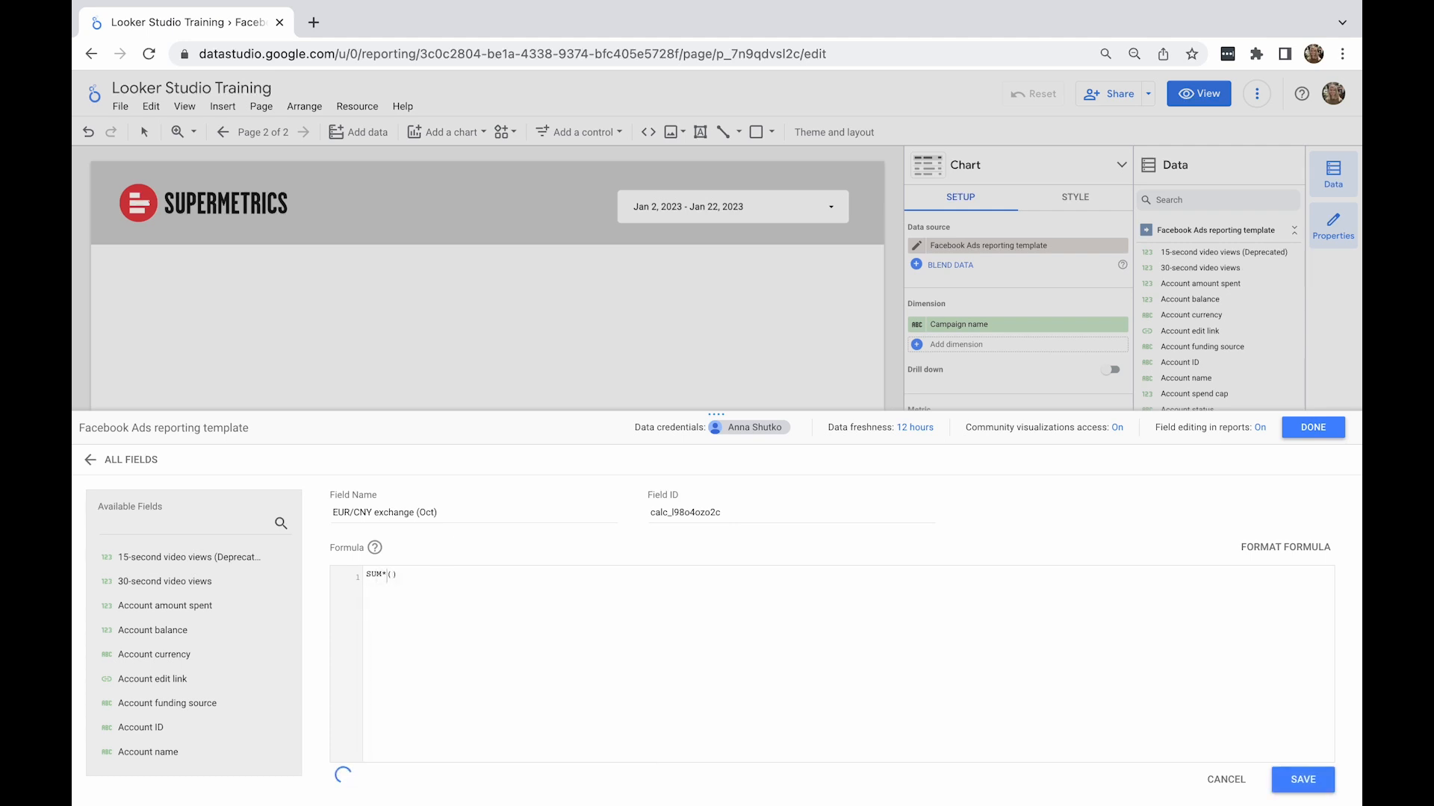
{"action": "key", "text": "BackSpace"}
{"action": "key", "text": "Right"}
{"action": "type", "text": "amount"}
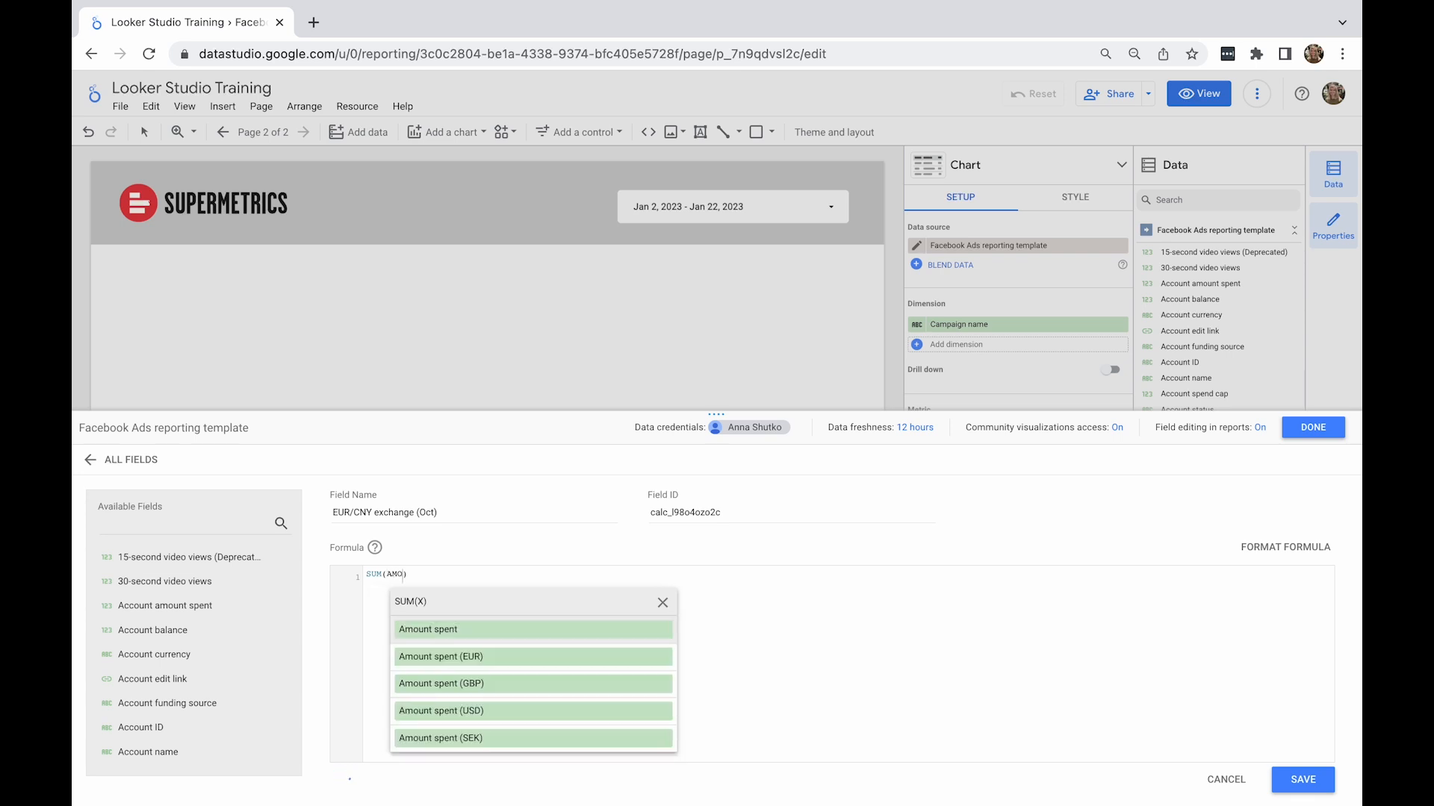
{"action": "left_click", "coordinate": [495, 630]}
{"action": "type", "text": "*"}
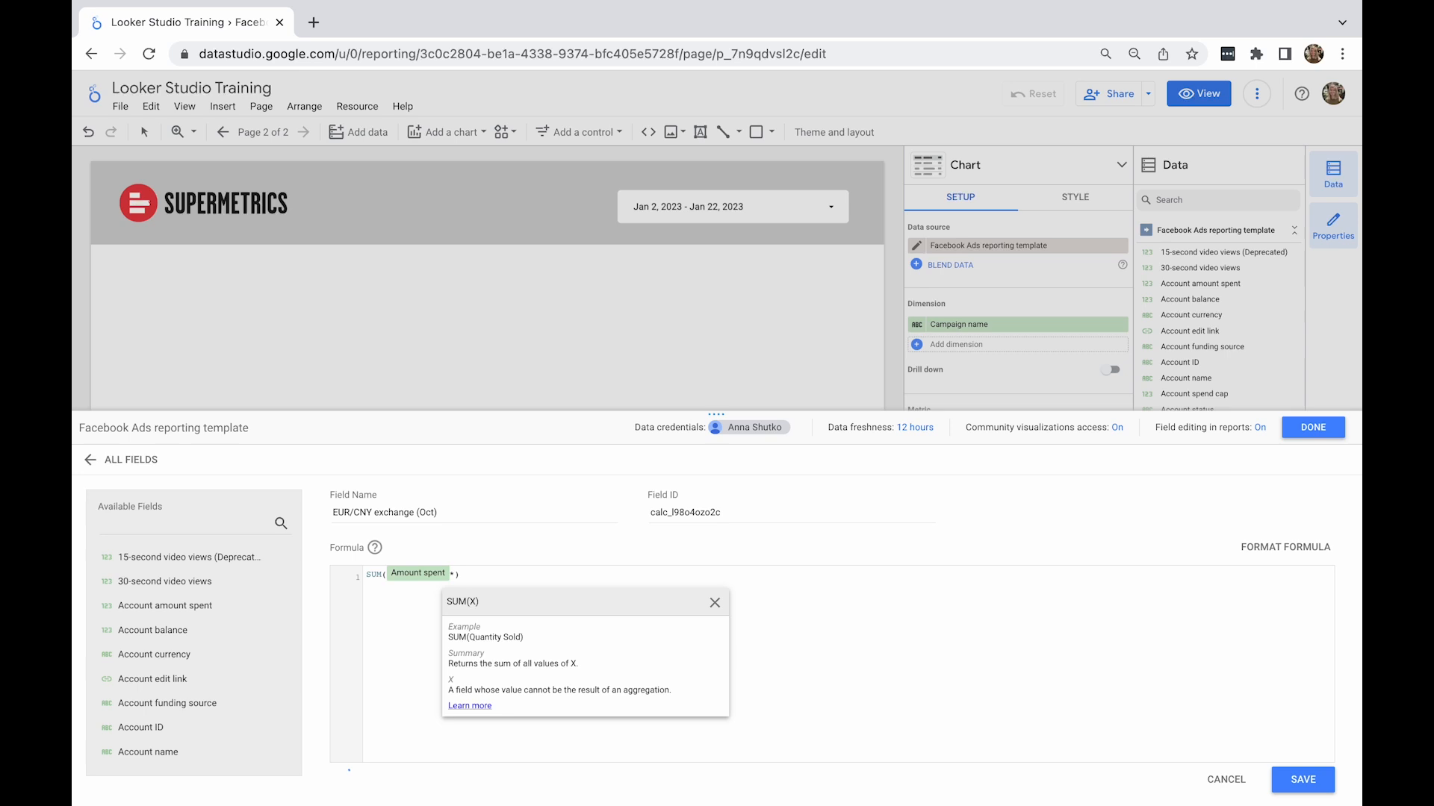
{"action": "type", "text": "cny"}
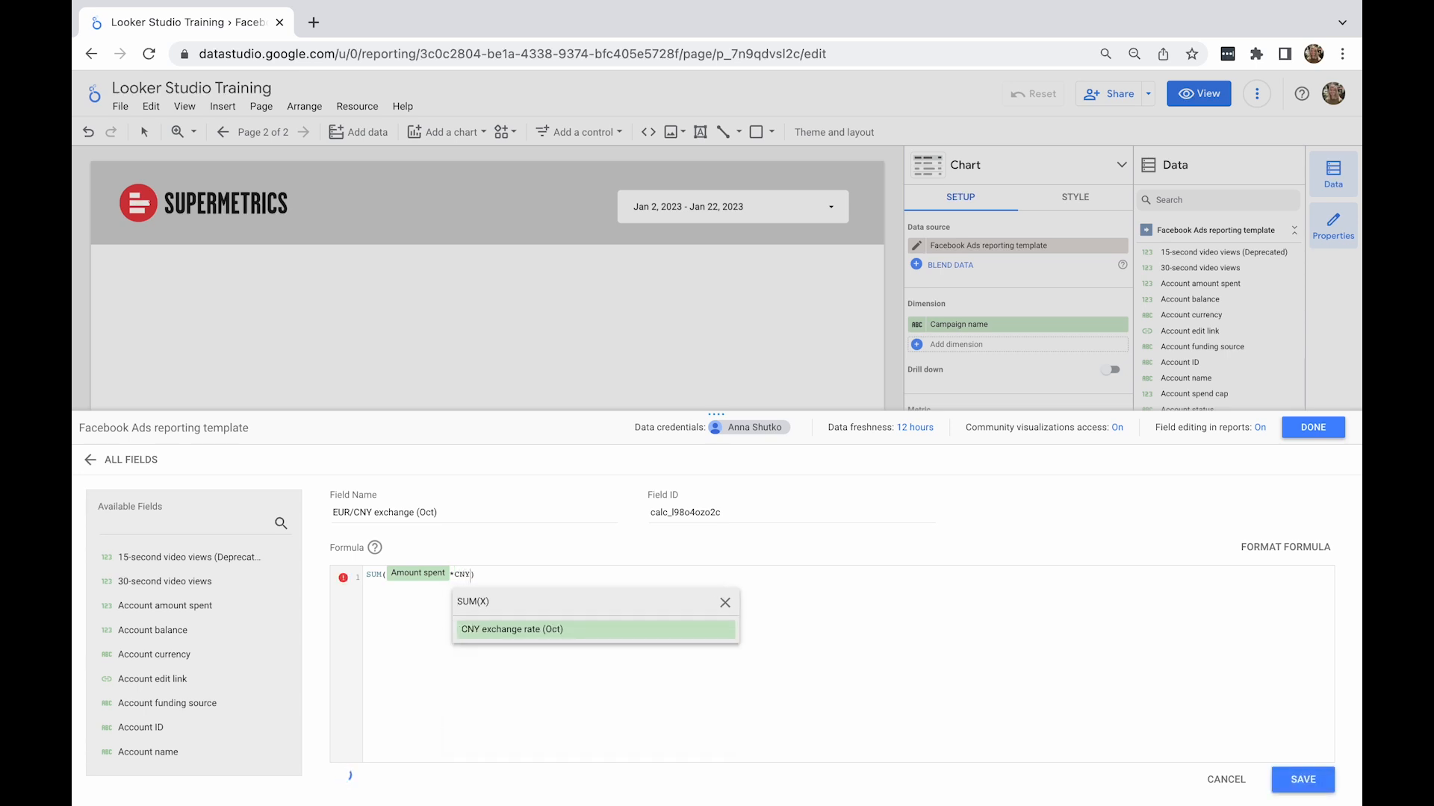
{"action": "left_click", "coordinate": [531, 636]}
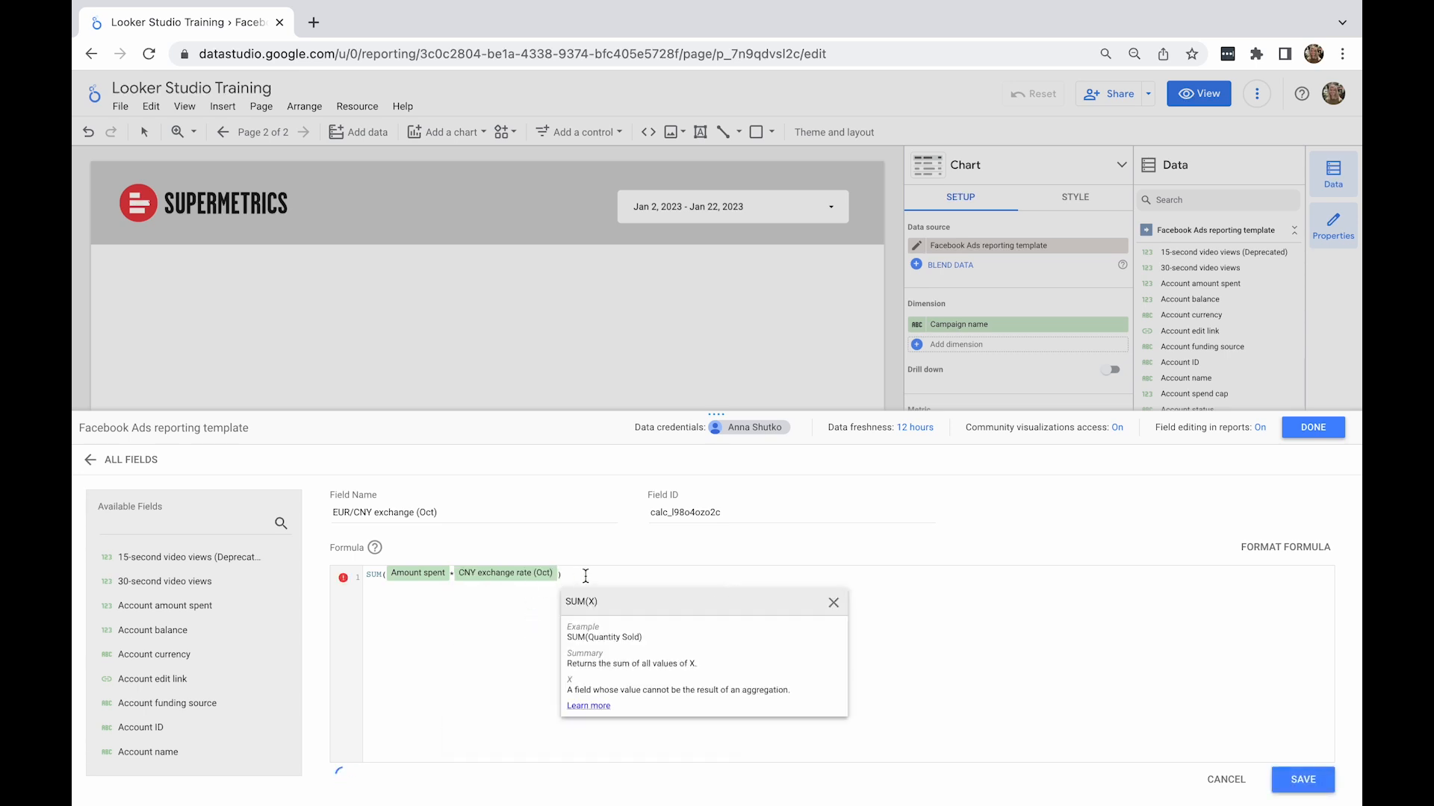
- Save the EUR/CNY exchange (Oct) calculated field and close the data source editor
{"action": "left_click", "coordinate": [585, 576]}
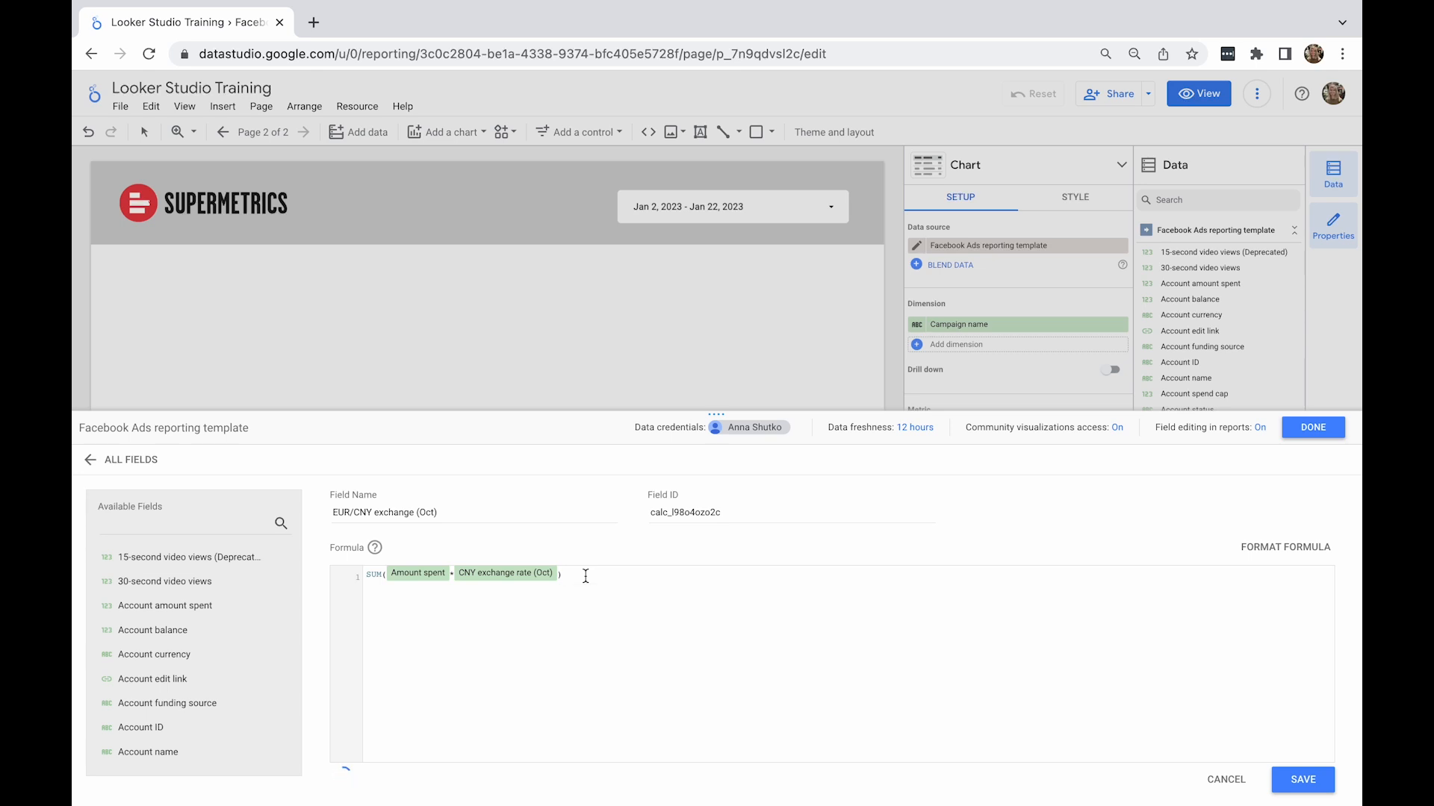
{"action": "left_click", "coordinate": [1312, 778]}
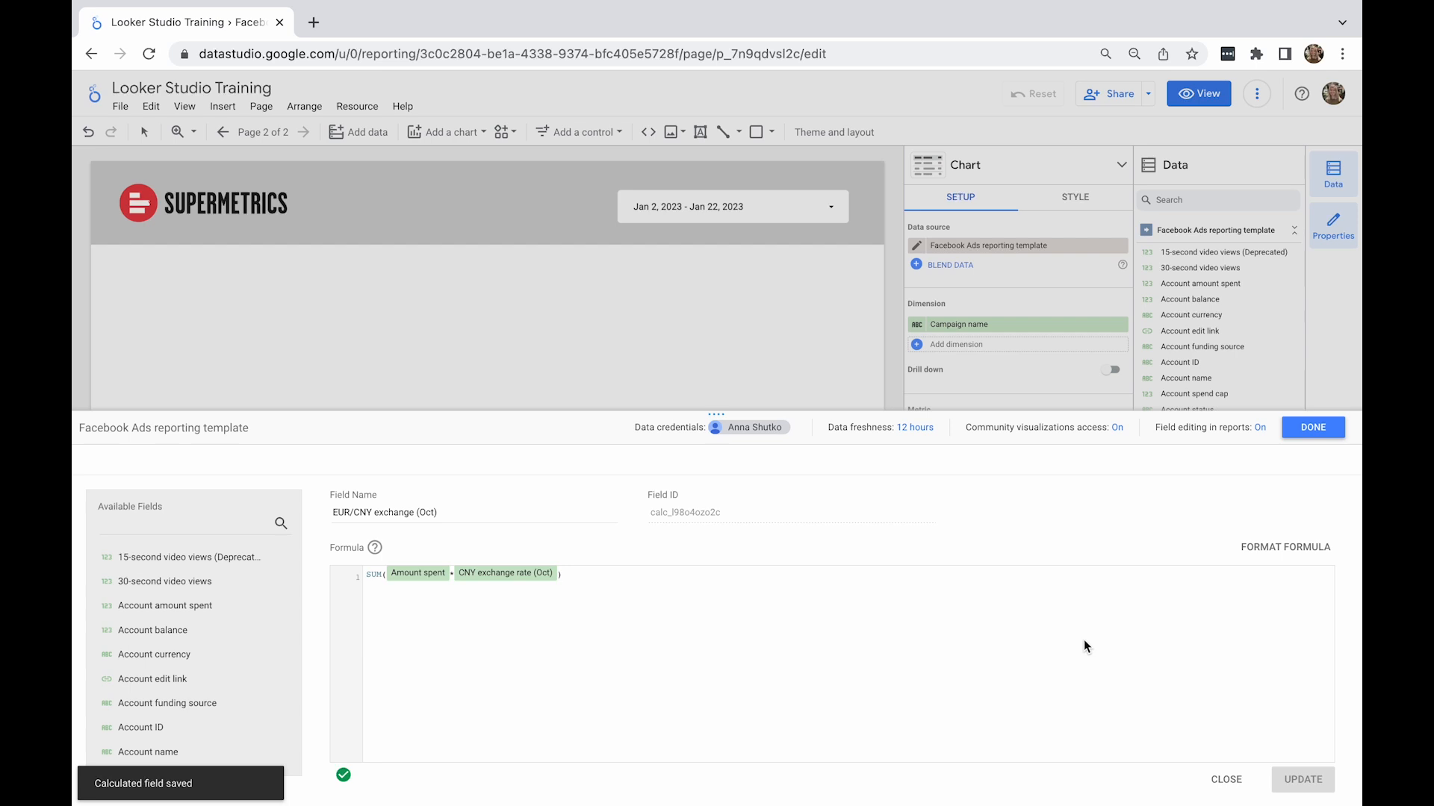
{"action": "left_click", "coordinate": [1313, 432]}
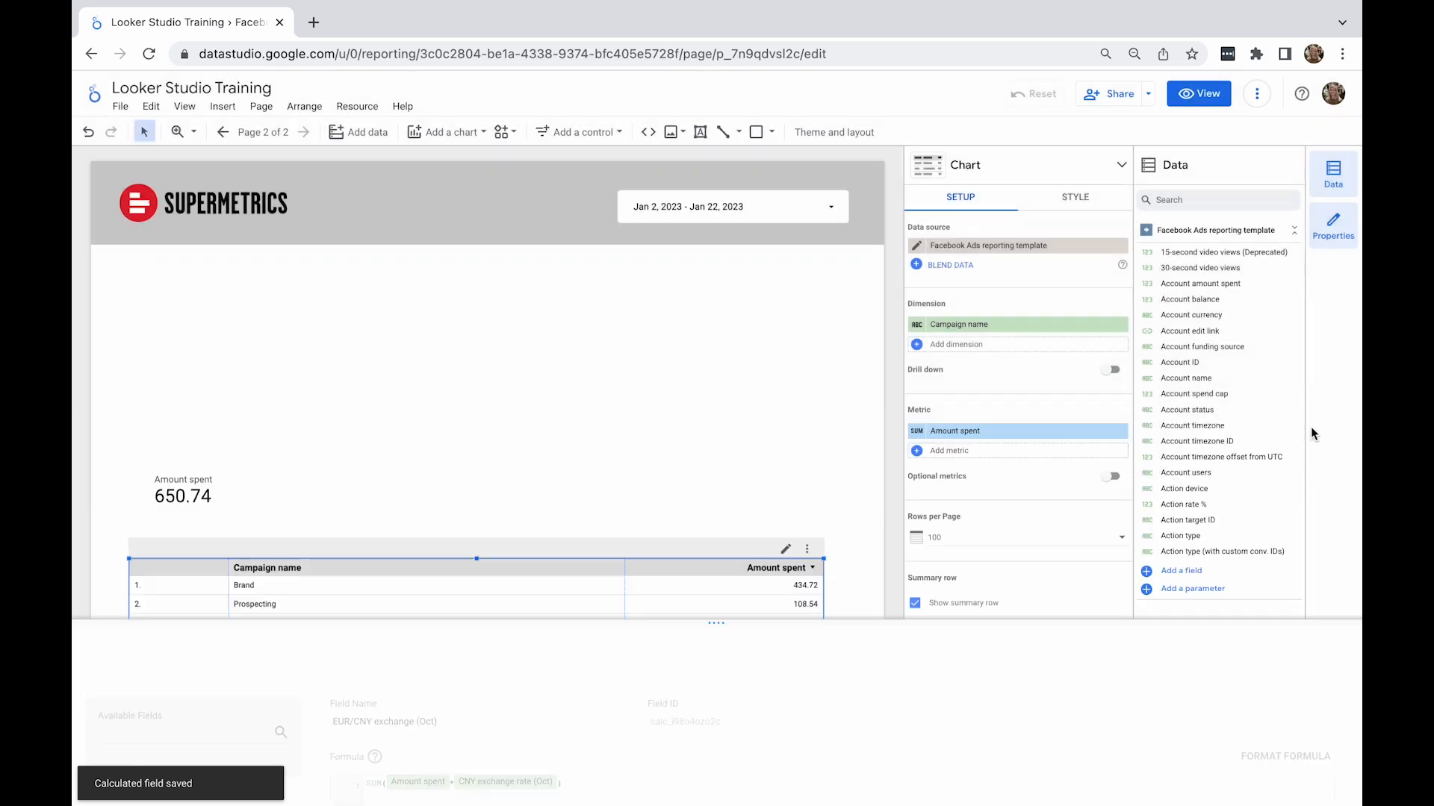
- Add EUR/CNY exchange (Oct) as a second metric to the campaign table and narrow the Campaign name and Amount spent columns
{"action": "left_click", "coordinate": [991, 451]}
{"action": "left_click", "coordinate": [966, 457]}
{"action": "left_click", "coordinate": [965, 452]}
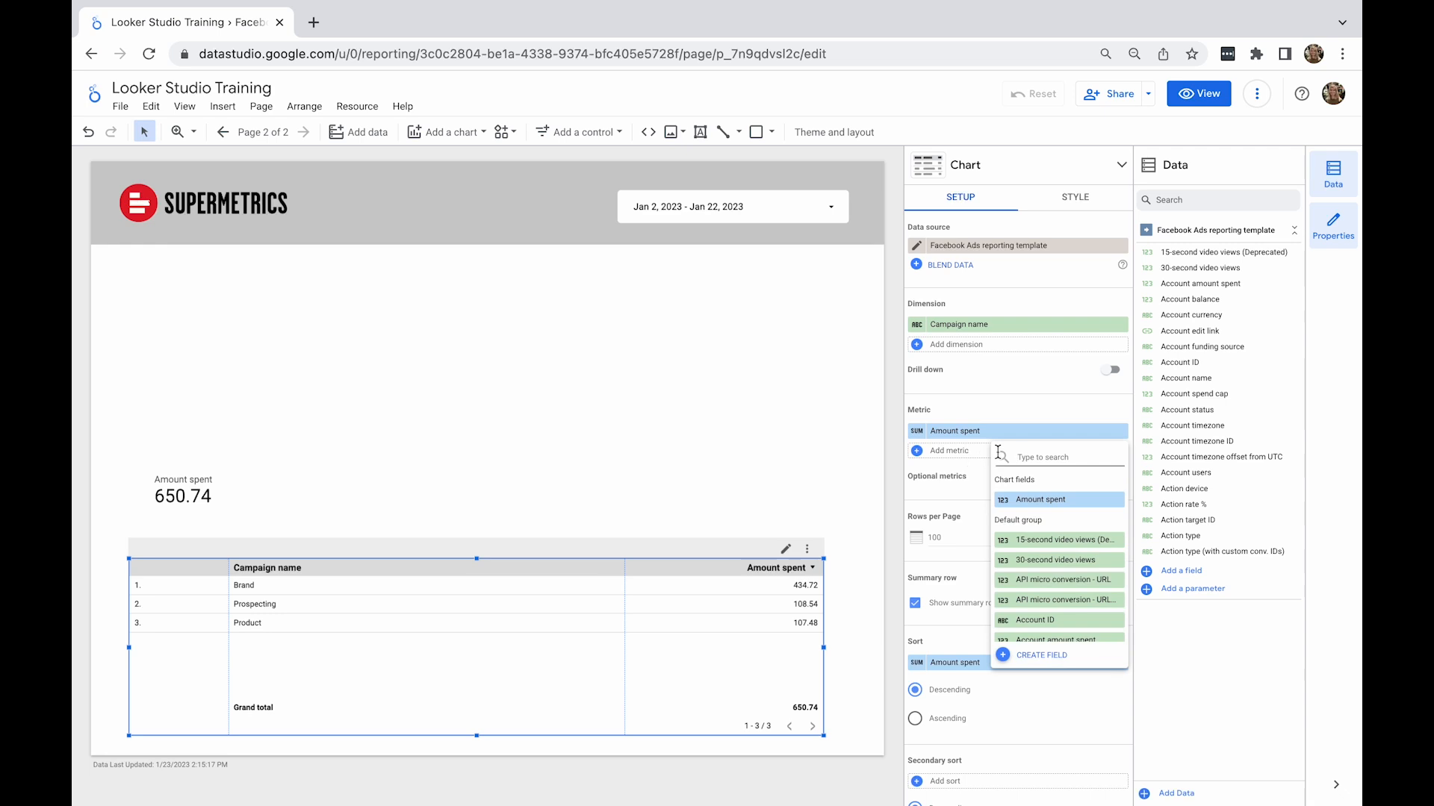
{"action": "type", "text": "qny"}
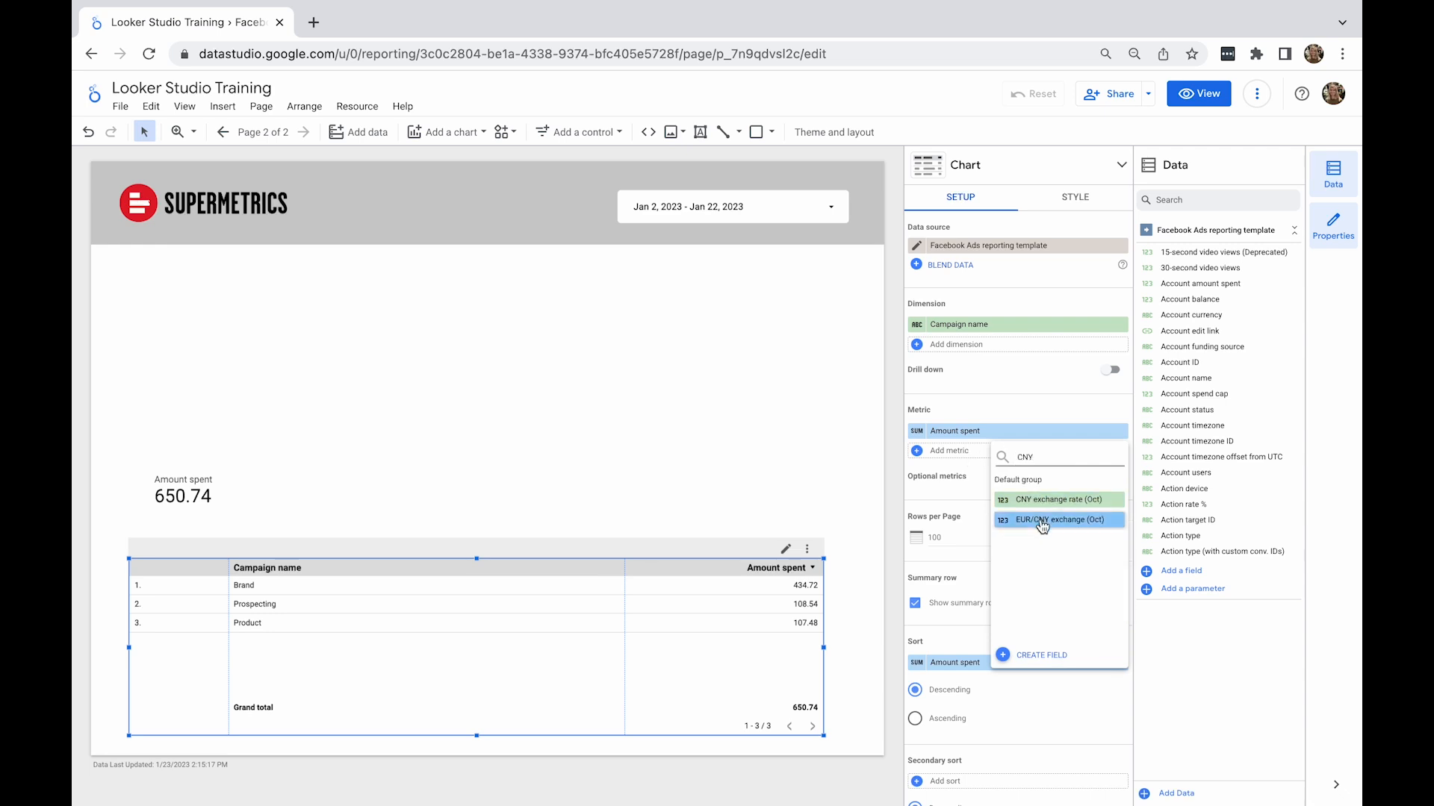
{"action": "left_click", "coordinate": [1039, 523]}
{"action": "left_click_drag", "start_coordinate": [582, 626], "coordinate": [432, 631]}
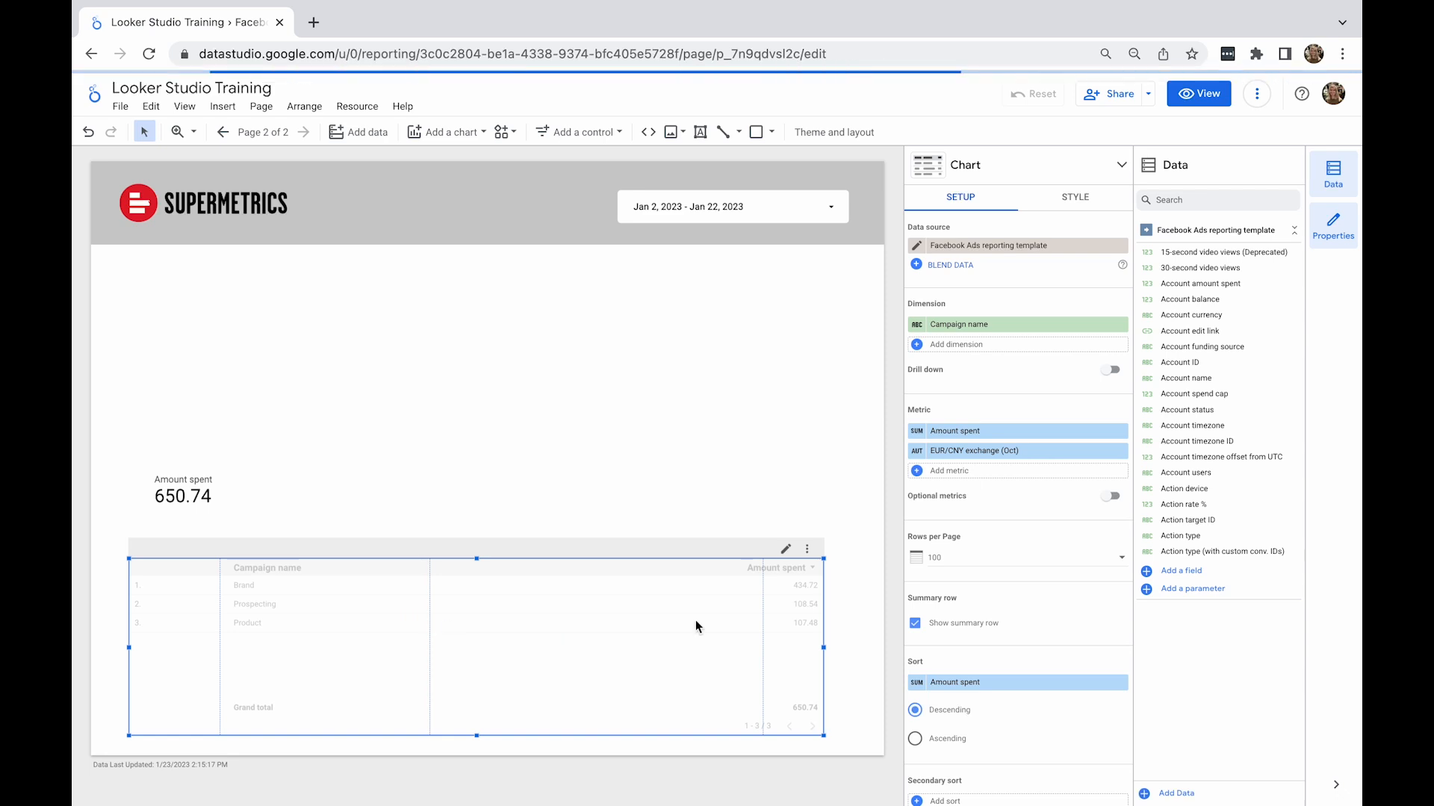
{"action": "left_click_drag", "start_coordinate": [762, 638], "coordinate": [584, 639]}
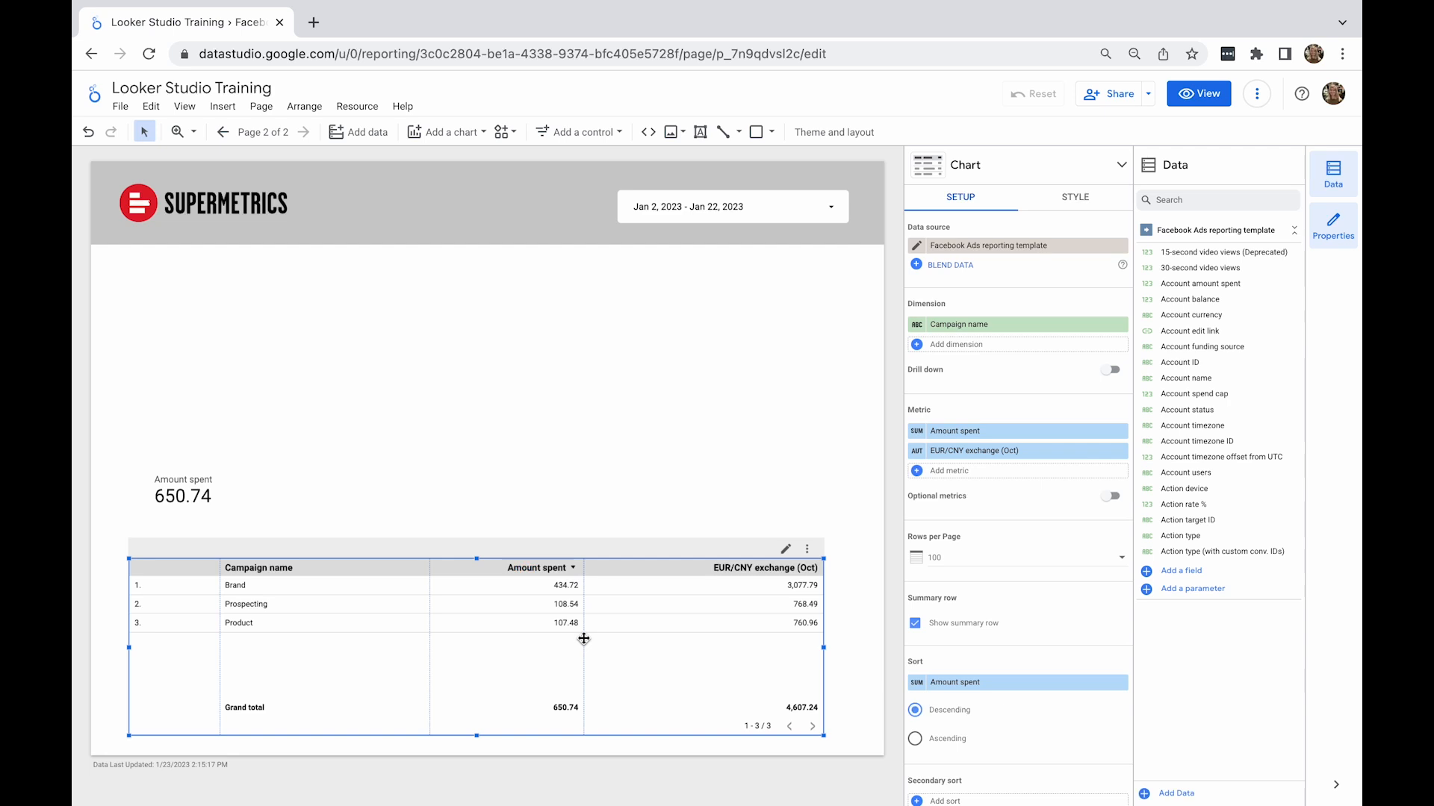
- Replace the Amount spent scorecard's metric with EUR/CNY exchange (Oct)
{"action": "left_click", "coordinate": [200, 499]}
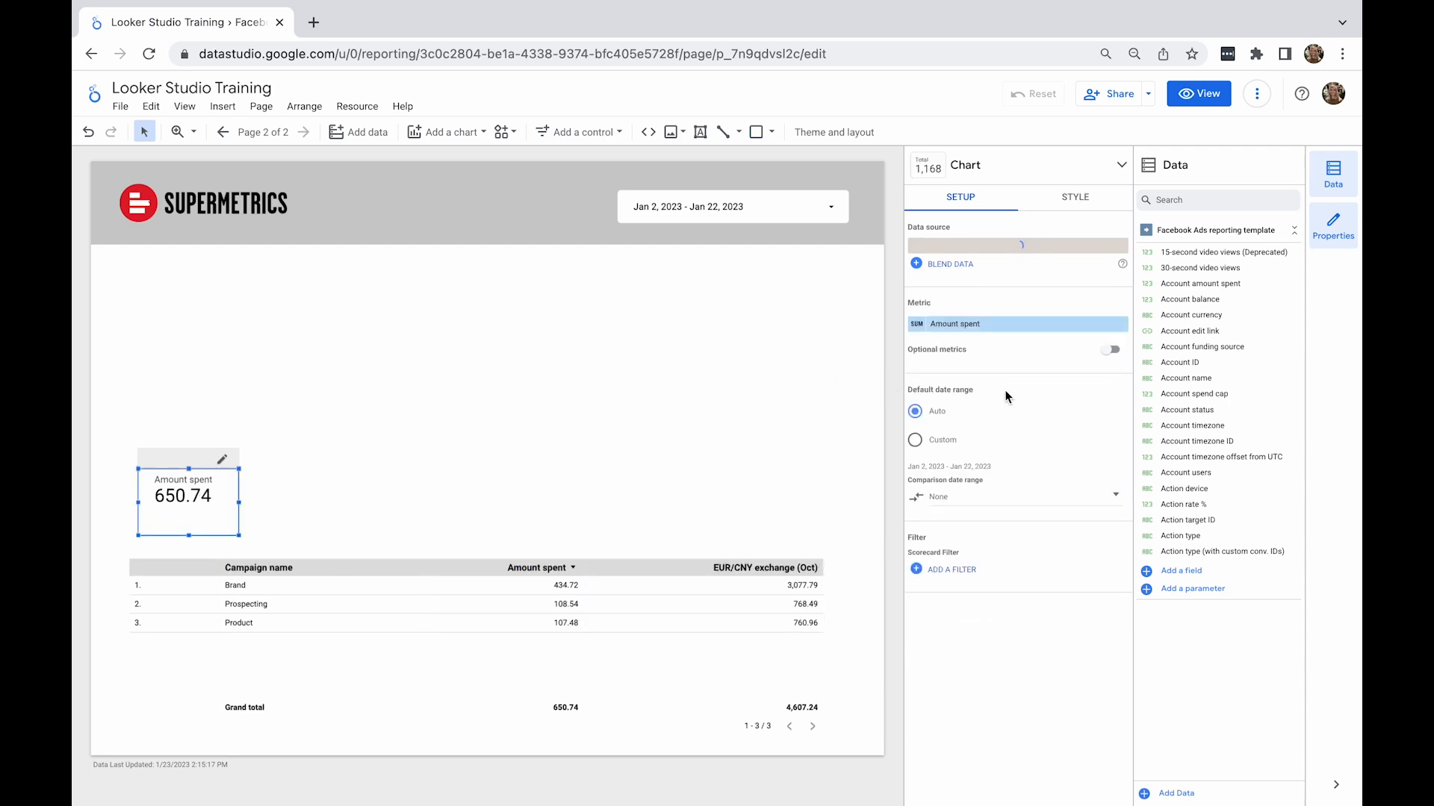
{"action": "left_click", "coordinate": [998, 323]}
{"action": "type", "text": "EUR"}
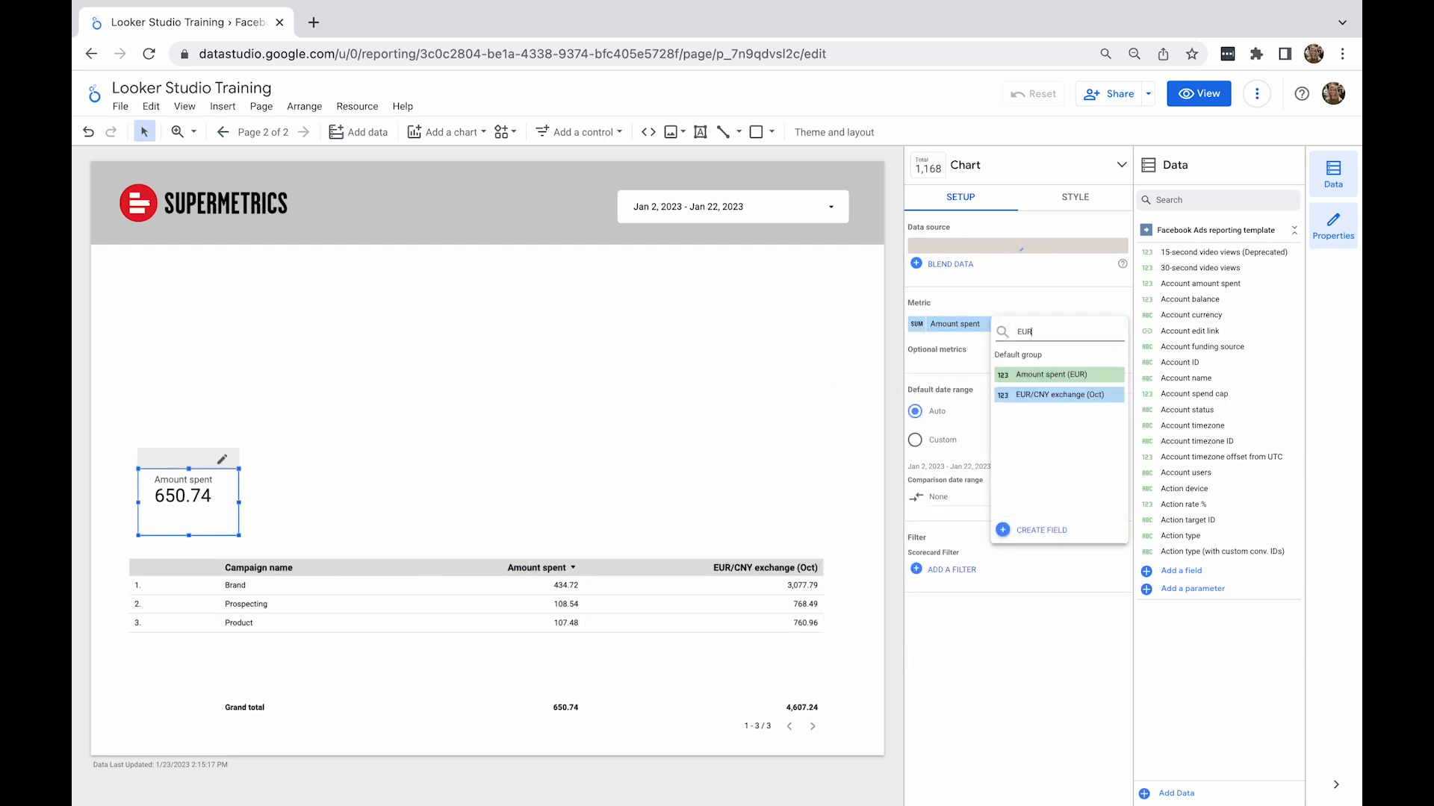
{"action": "left_click", "coordinate": [1038, 395]}
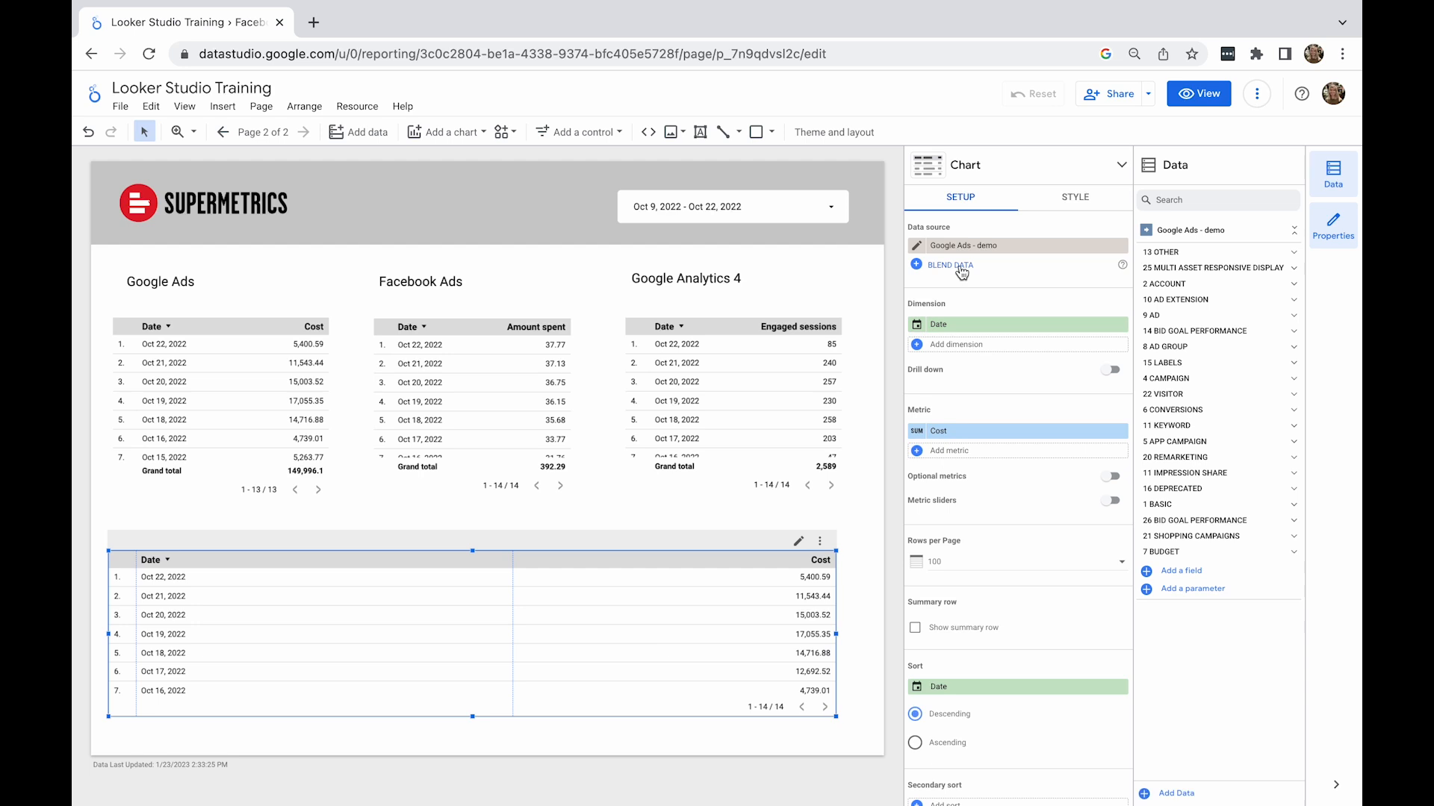
- Start a data blend from the large Date and Cost table, naming its first table "Google Ads", and join Facebook Ads reporting template as "Facebook Ads"
{"action": "left_click", "coordinate": [953, 265]}
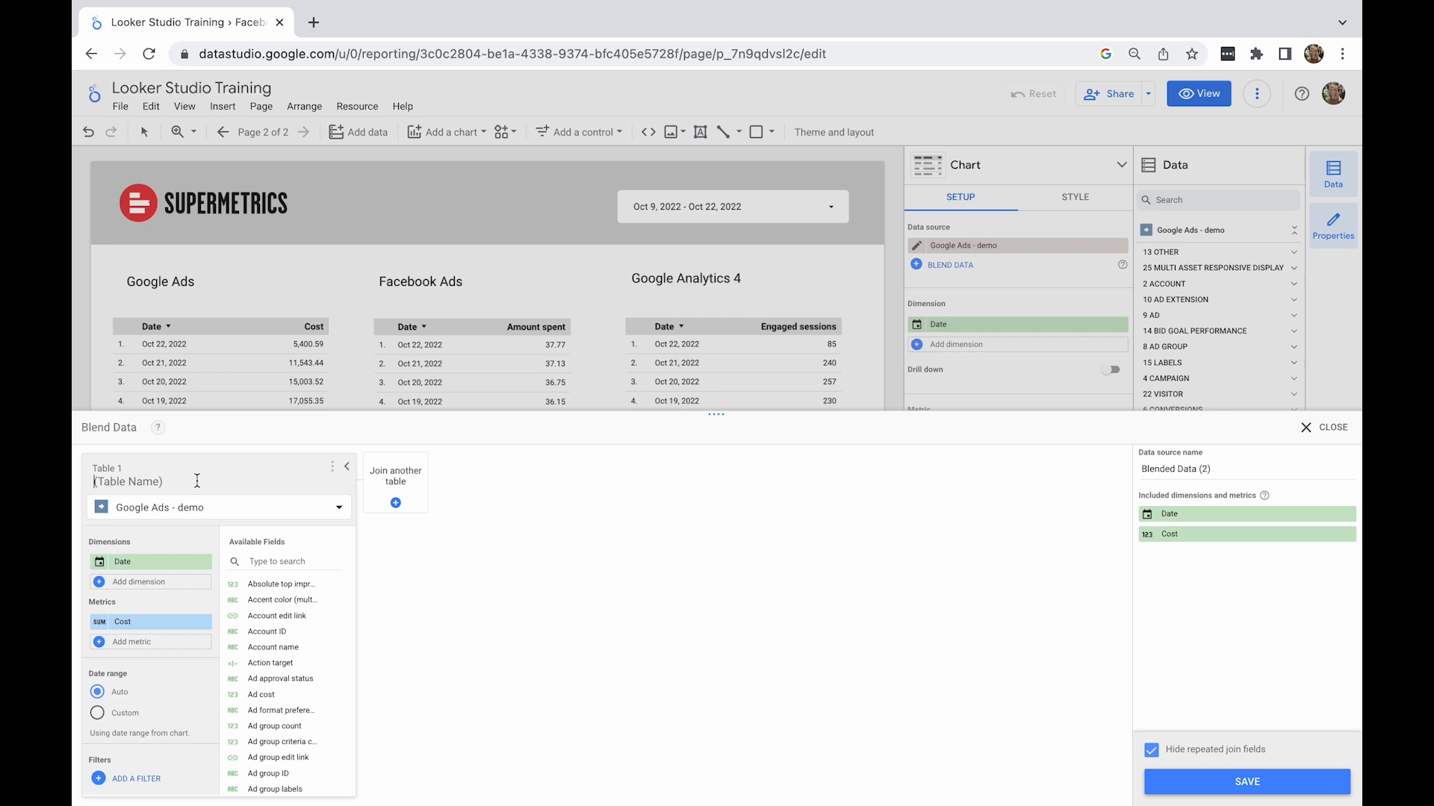
{"action": "type", "text": "Google Ads"}
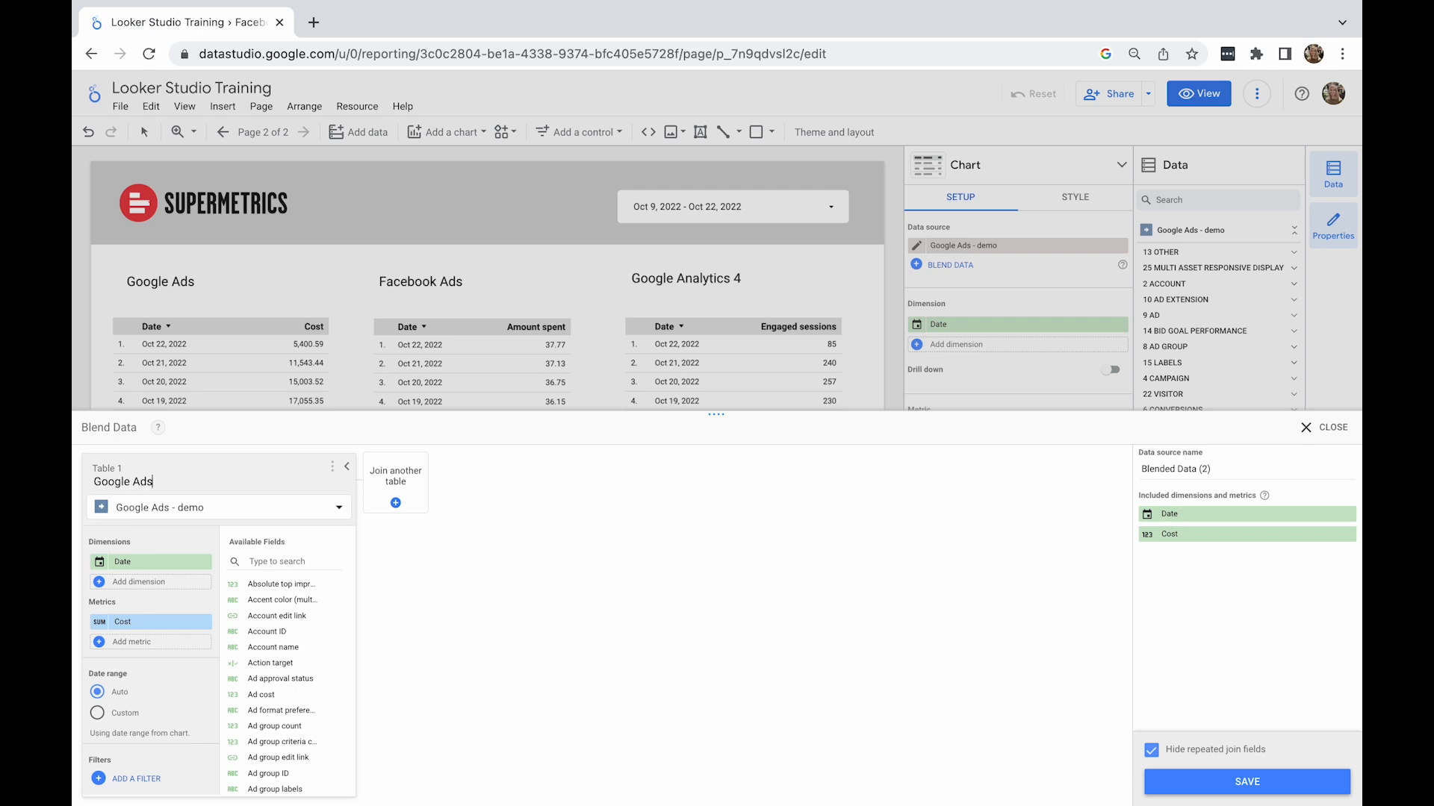
{"action": "left_click", "coordinate": [413, 482]}
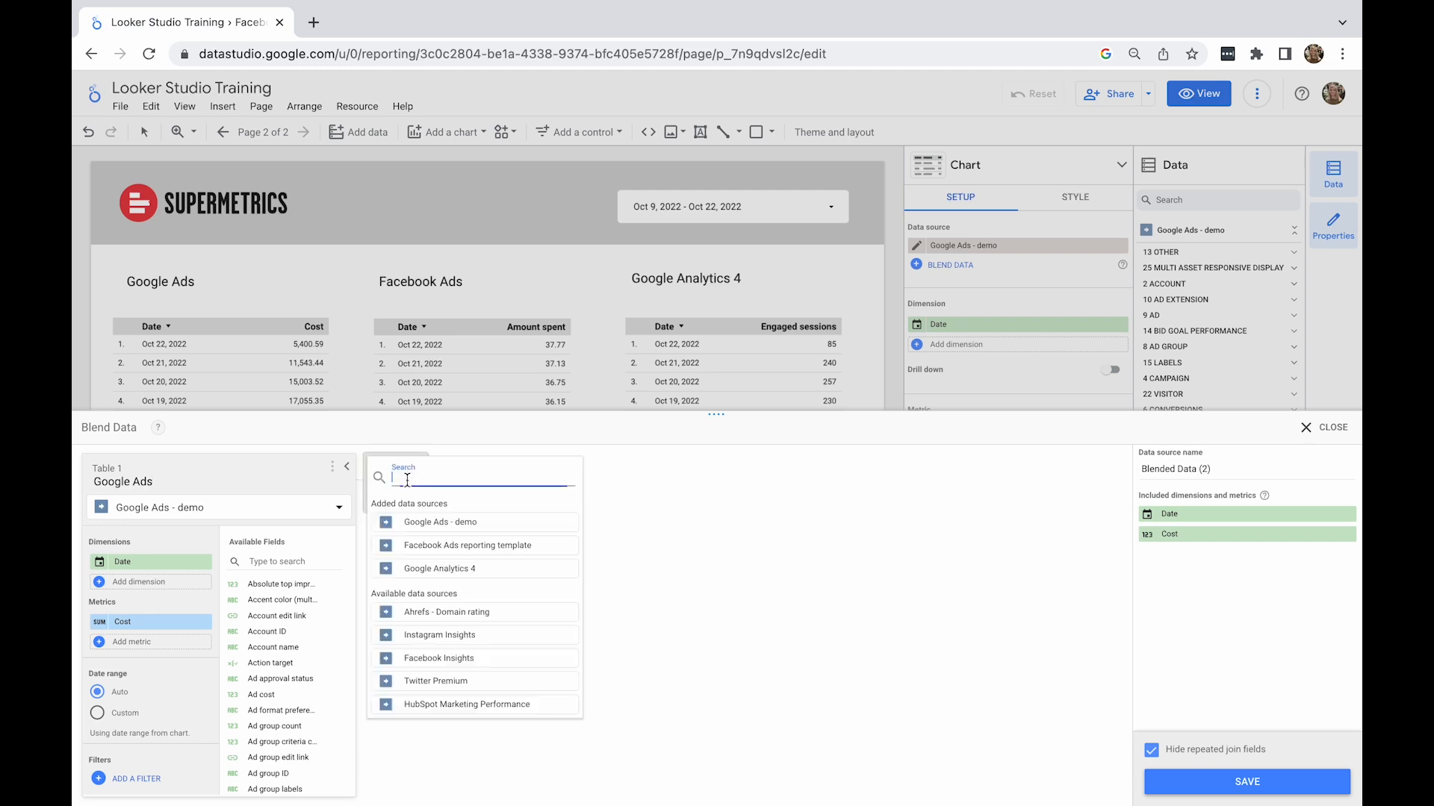
{"action": "left_click", "coordinate": [440, 546]}
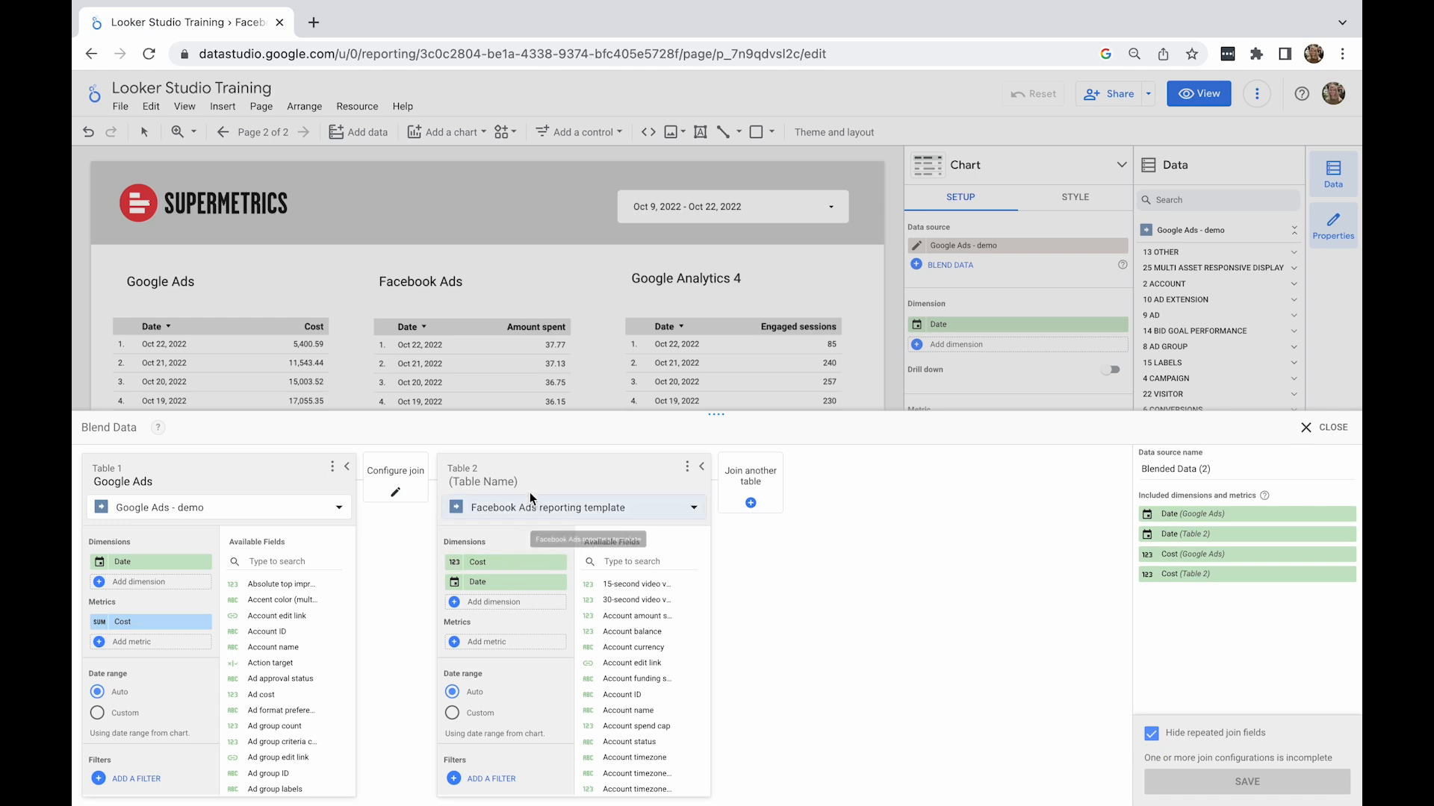
{"action": "type", "text": "Face"}
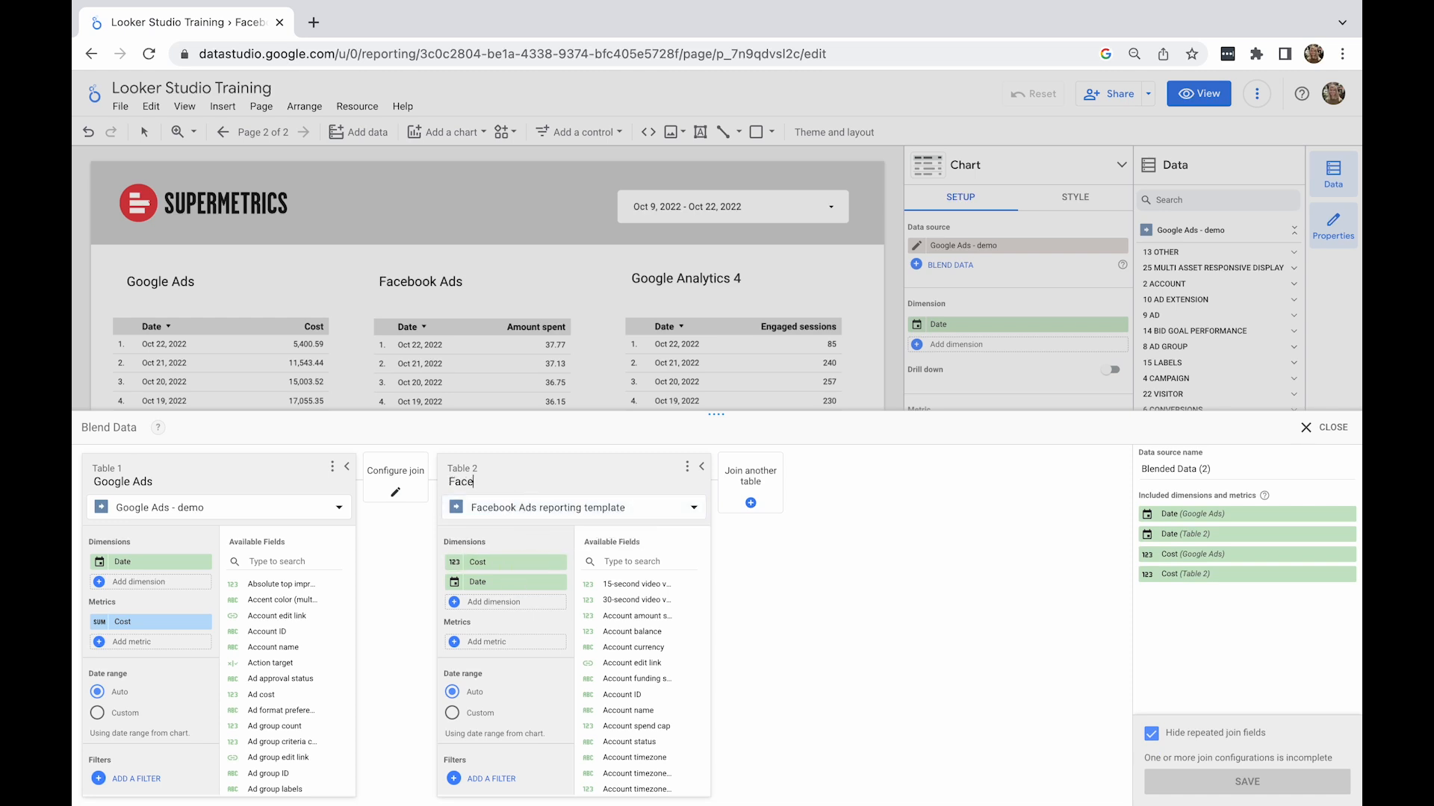
{"action": "type", "text": "book Ads"}
- Join the Google Analytics 4 data source as the blend's third table and name it "Google Analytics 4"
{"action": "left_click", "coordinate": [756, 489]}
{"action": "type", "text": "Goo"}
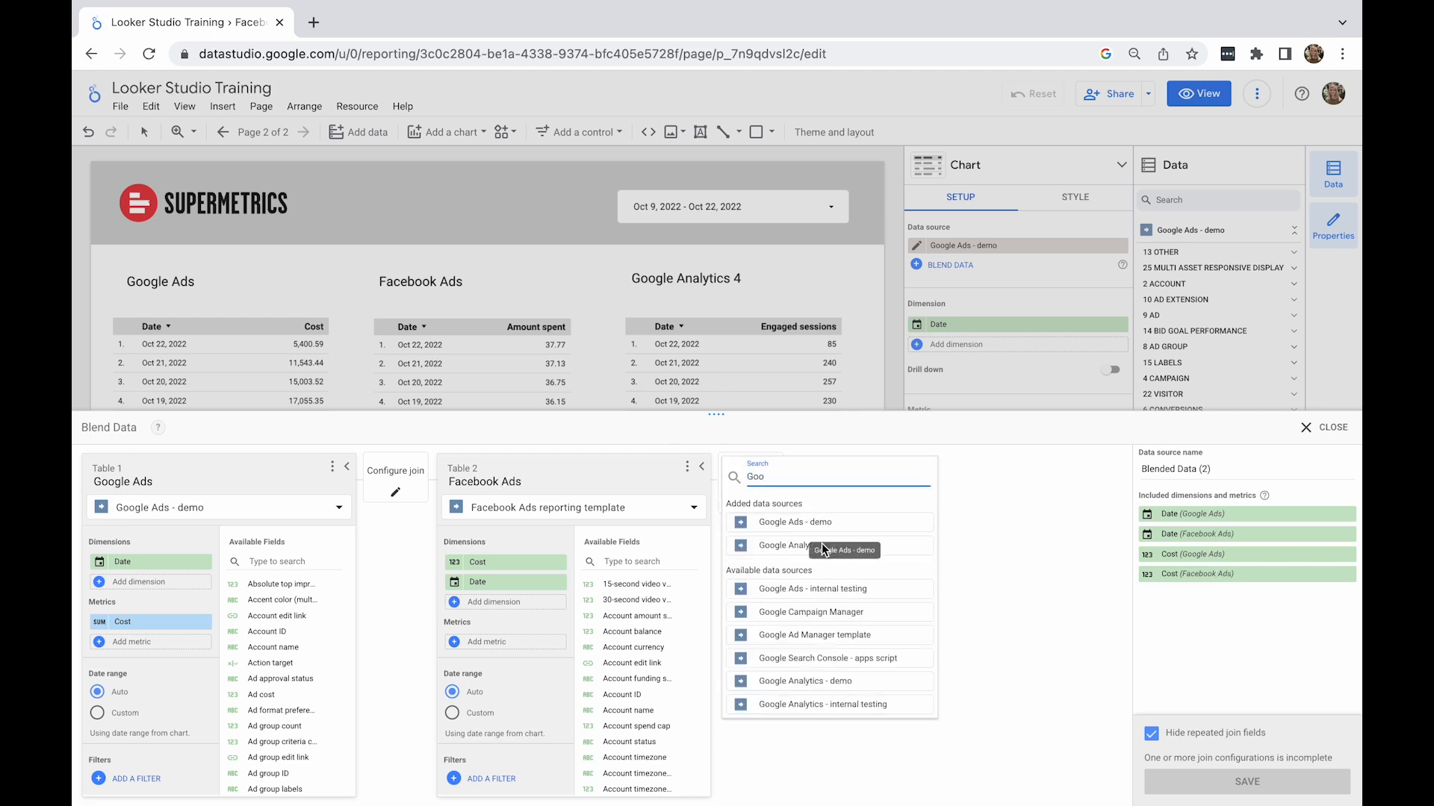
{"action": "left_click", "coordinate": [822, 543]}
{"action": "left_click", "coordinate": [842, 482]}
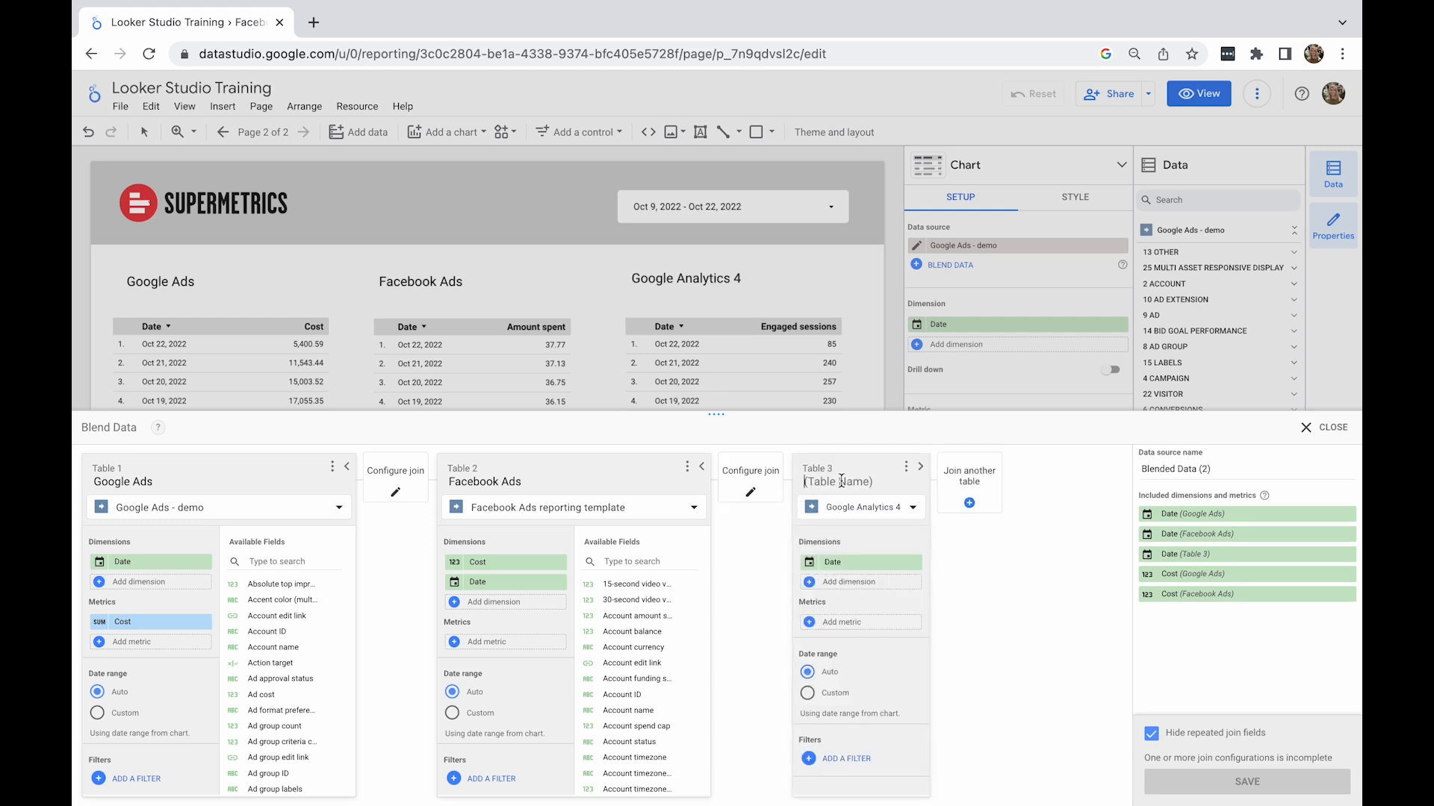
{"action": "type", "text": "Google Analytics 4"}
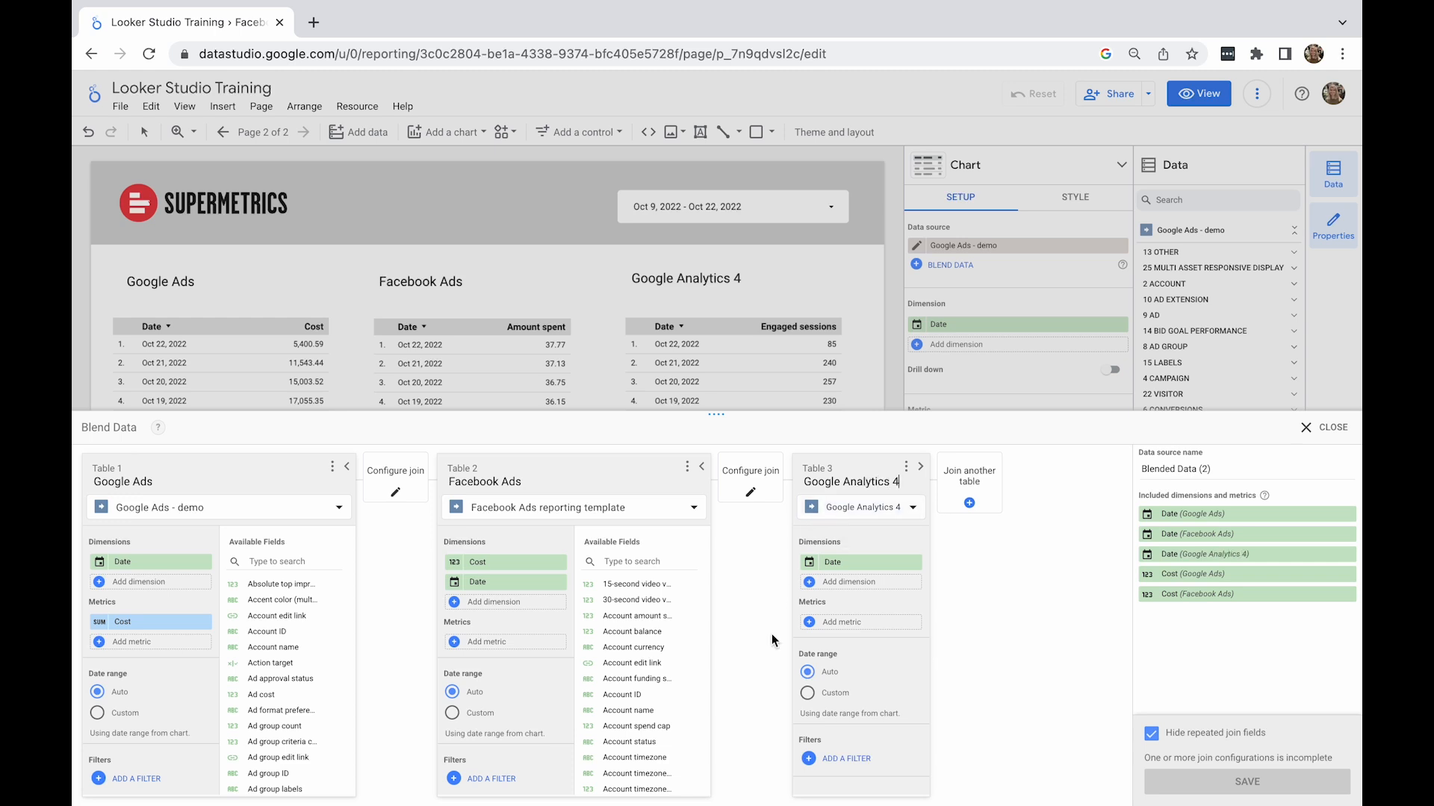
- In the blend's Facebook Ads table, remove the Cost dimension and add Amount spent as the metric
{"action": "left_click", "coordinate": [561, 561]}
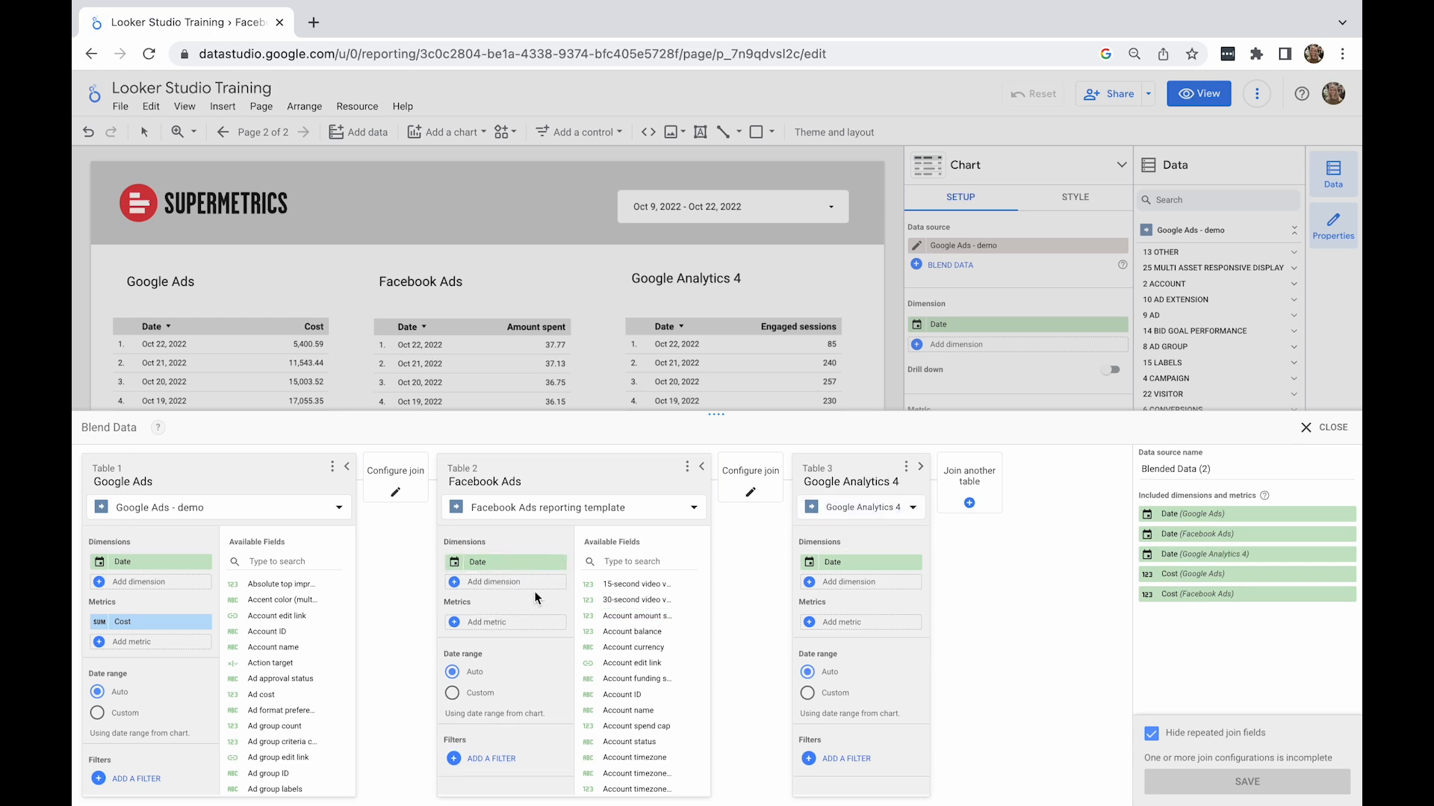
{"action": "left_click", "coordinate": [513, 619]}
{"action": "type", "text": "amount"}
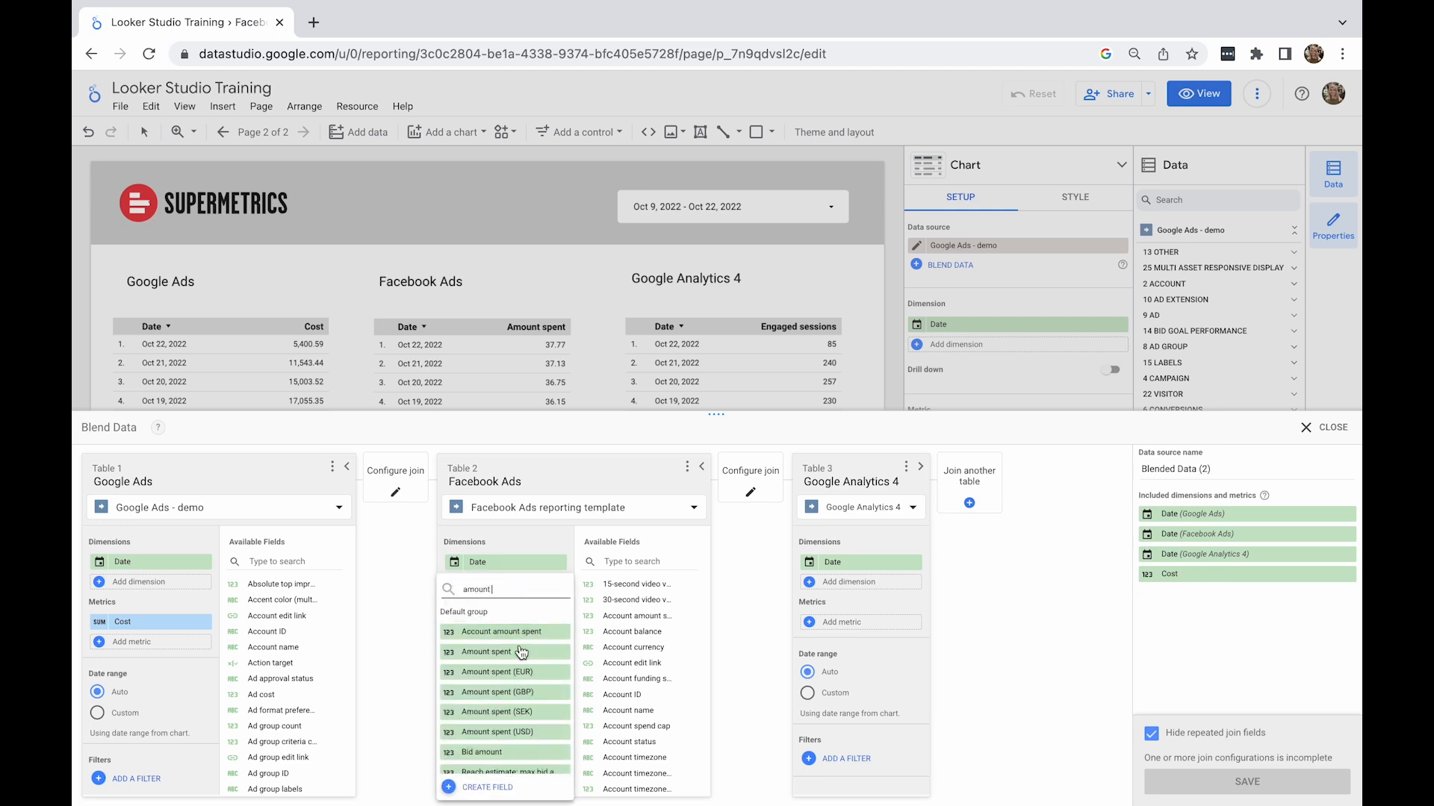
{"action": "left_click", "coordinate": [521, 653]}
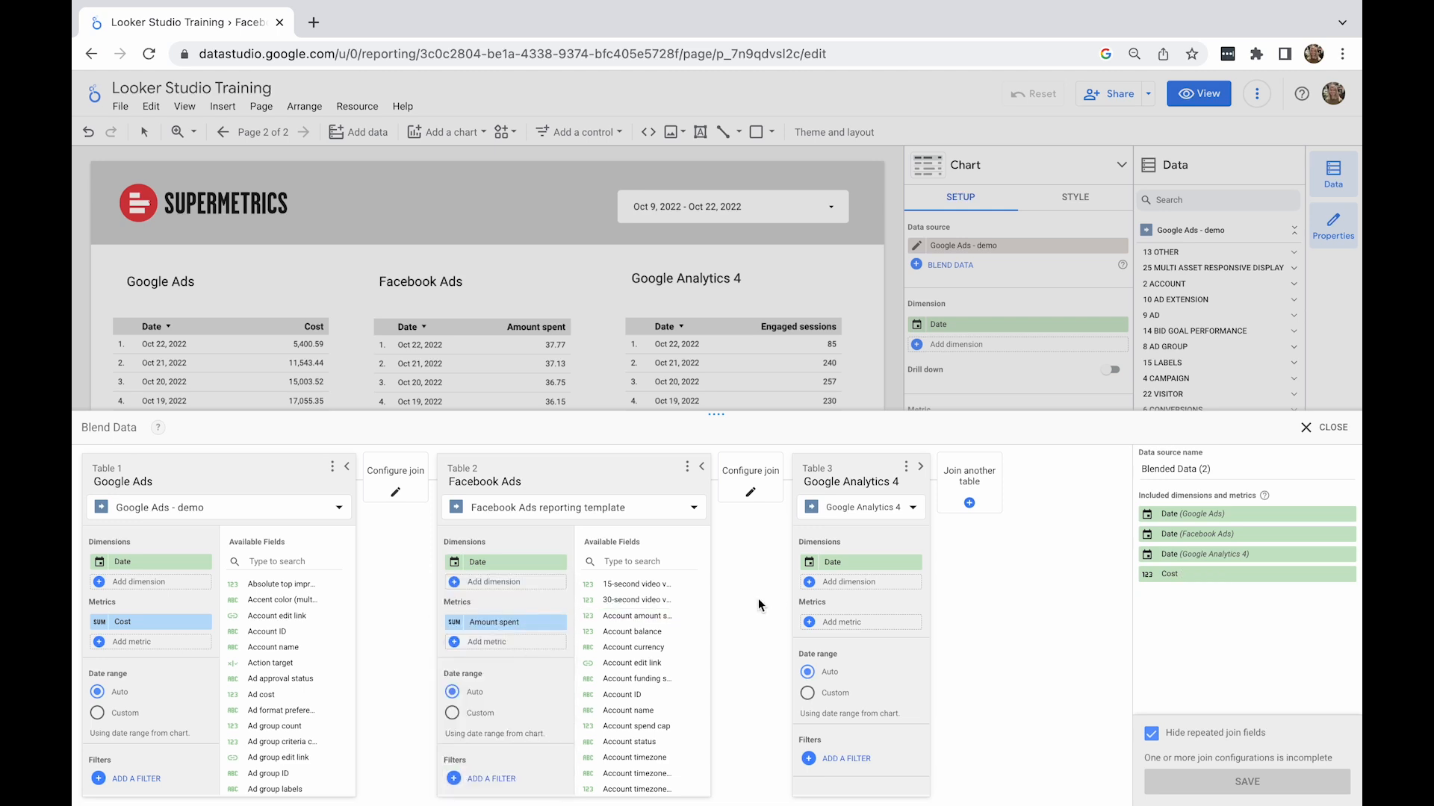
- Add Engaged sessions as the metric of the blend's Google Analytics 4 table
{"action": "left_click", "coordinate": [861, 622]}
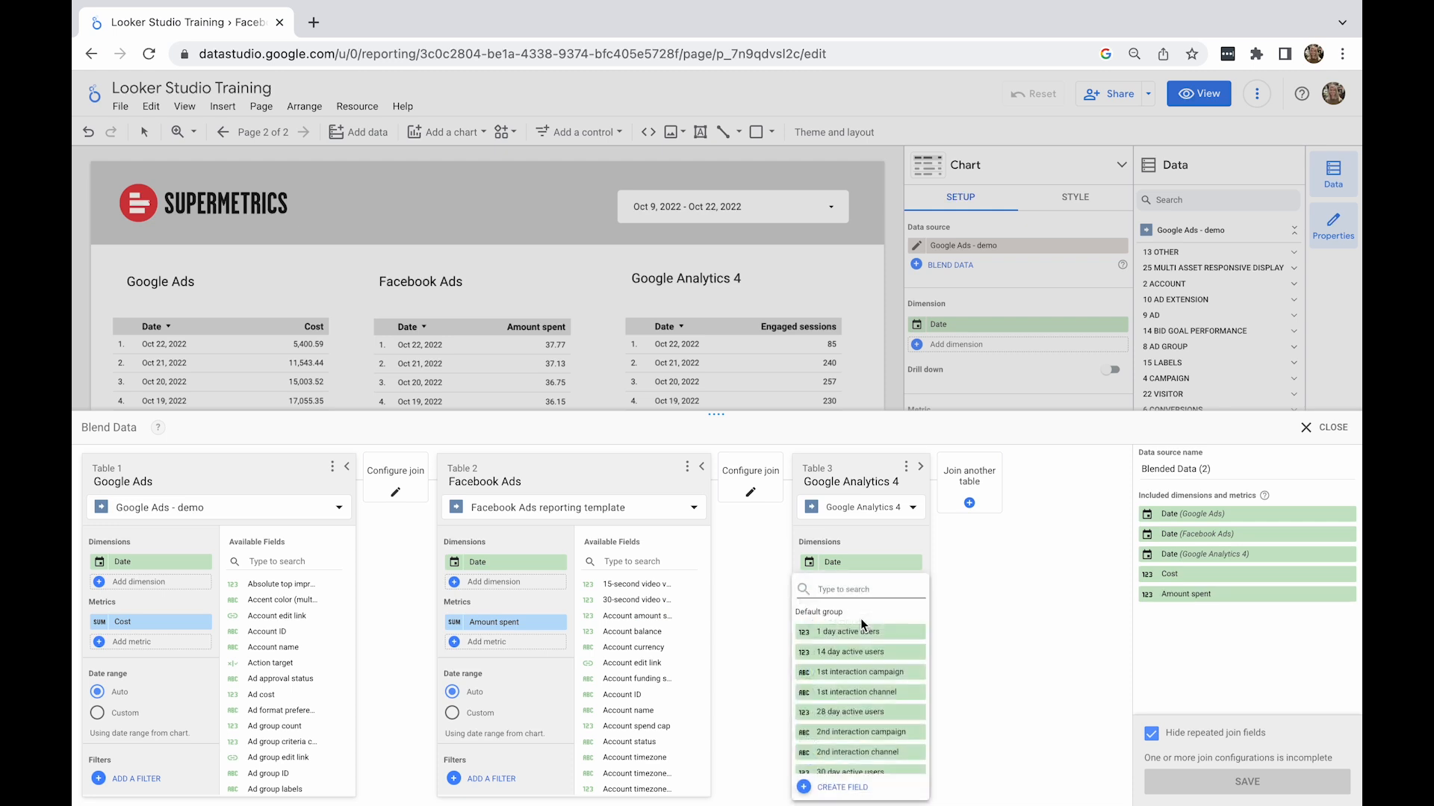
{"action": "type", "text": "engag"}
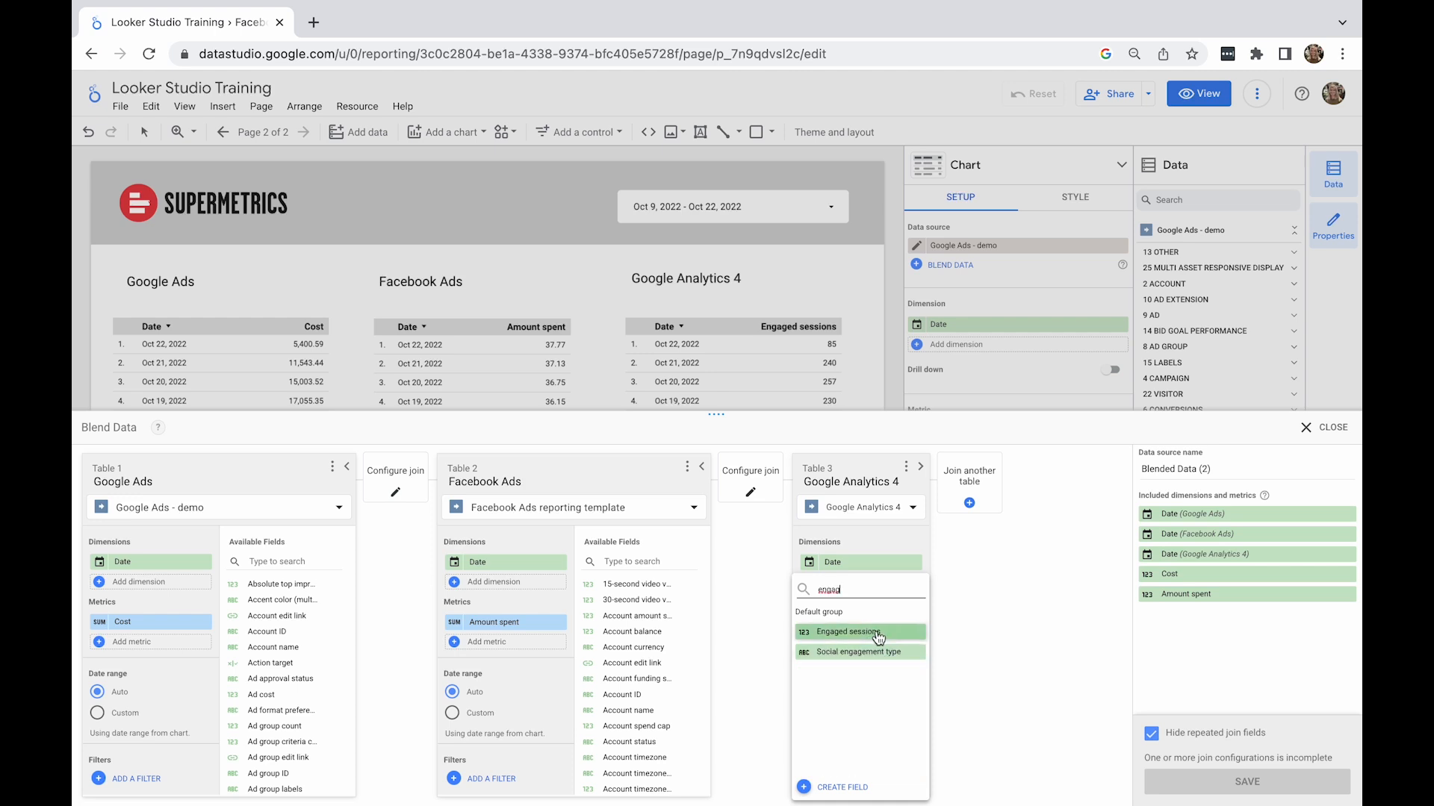
{"action": "left_click", "coordinate": [878, 637]}
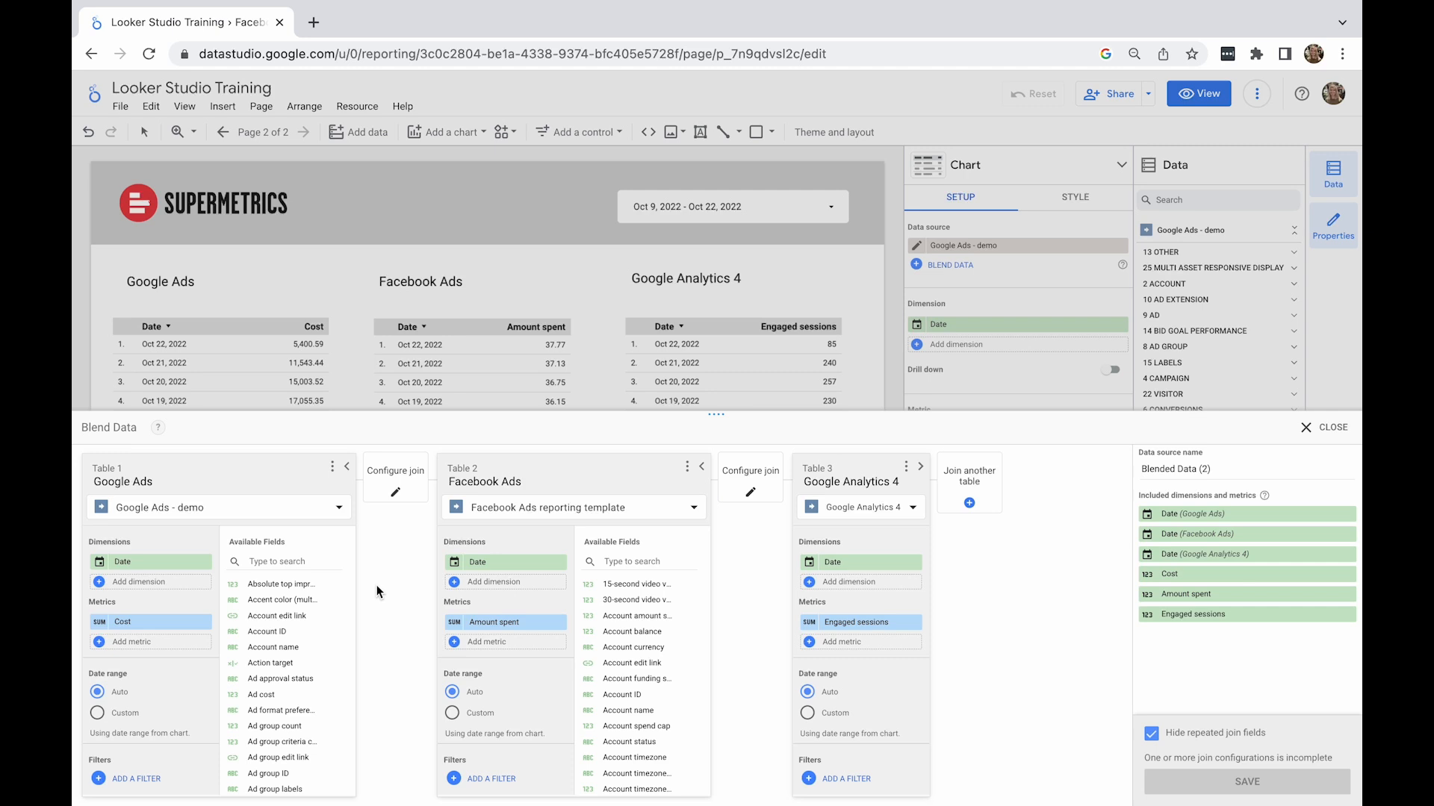
- Configure the join between Google Ads and Facebook Ads as a left outer join on Date and save it
{"action": "left_click", "coordinate": [397, 493]}
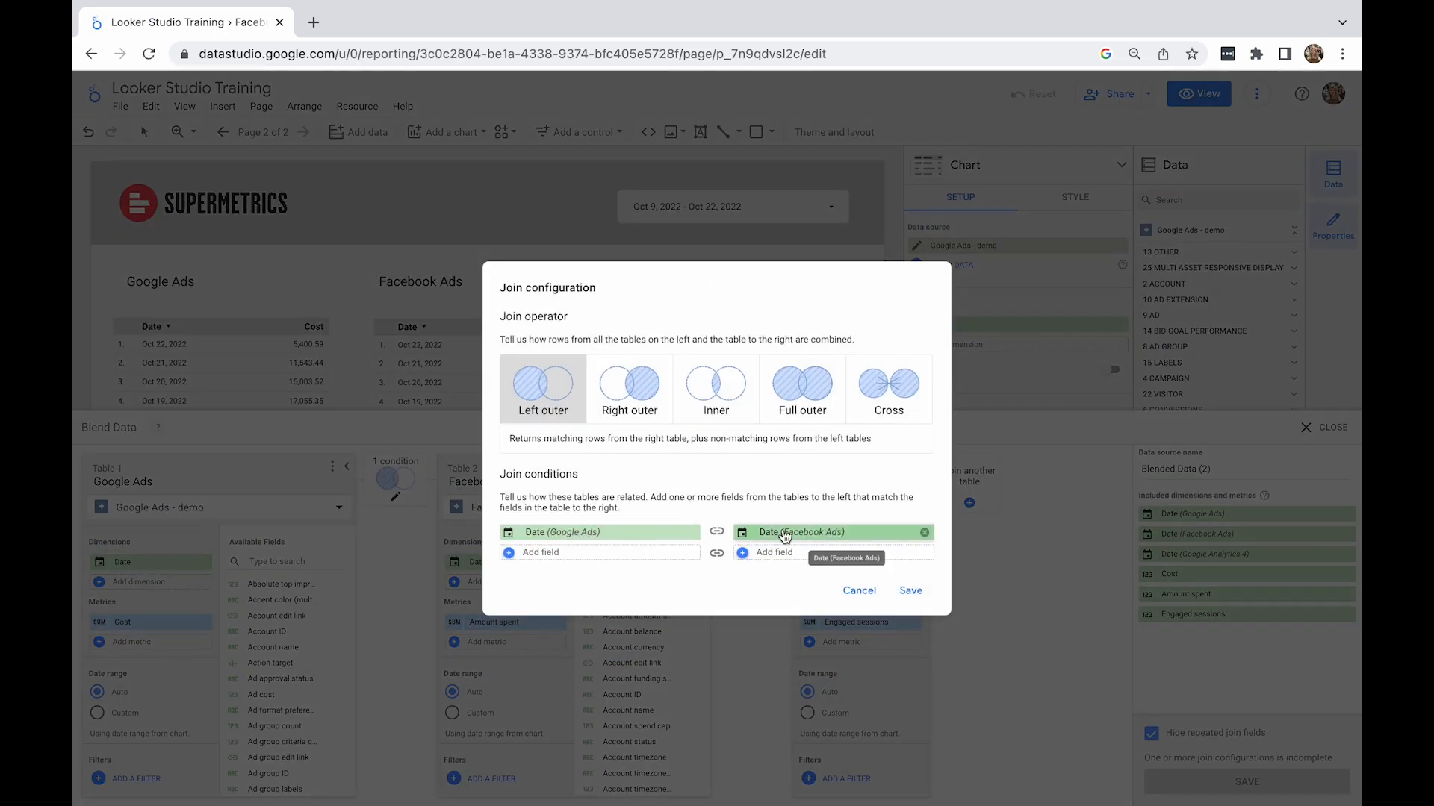
{"action": "left_click", "coordinate": [620, 422]}
{"action": "left_click", "coordinate": [569, 409]}
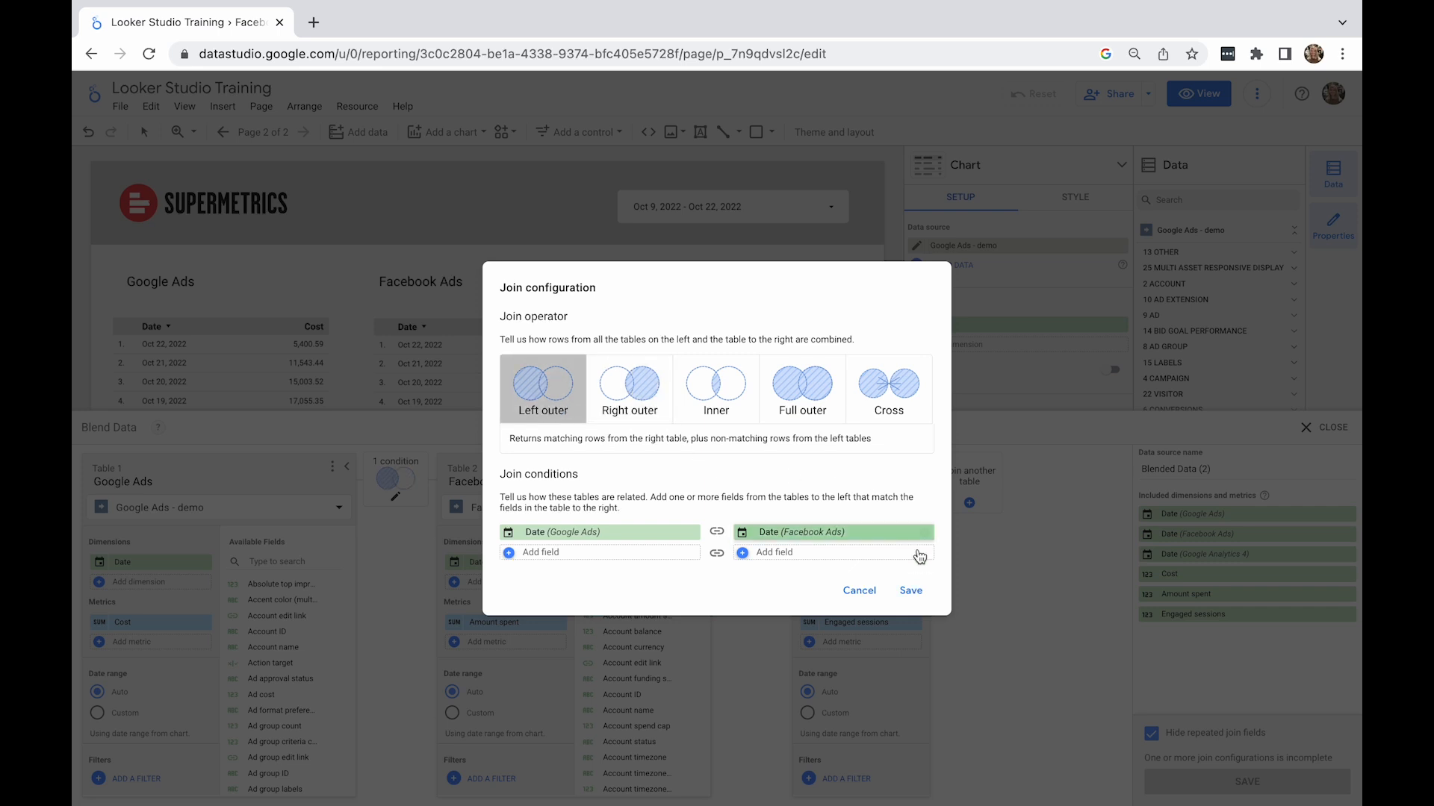
{"action": "left_click", "coordinate": [911, 592]}
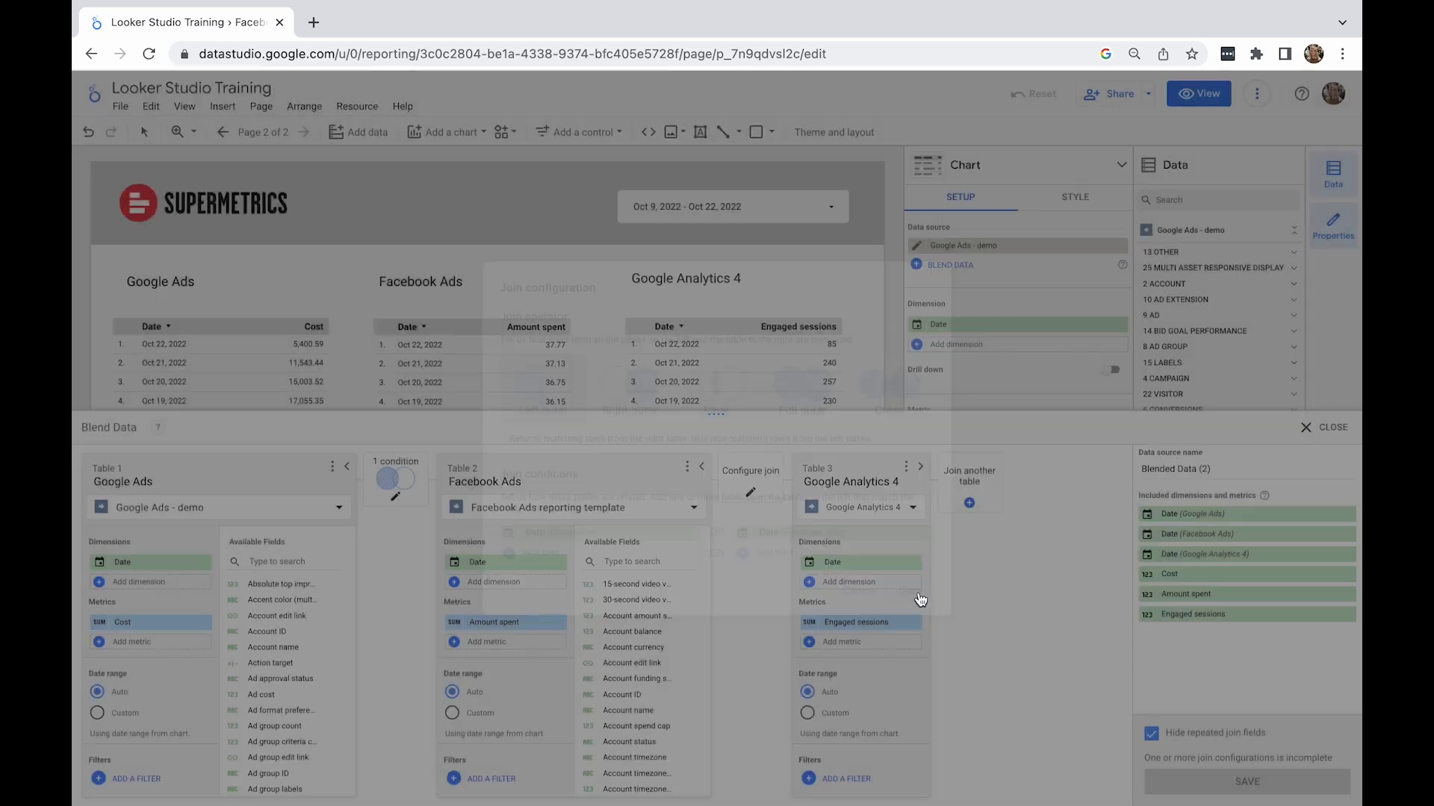
- Join Google Analytics 4 to Google Ads with a left outer join on Date and save the blend
{"action": "left_click", "coordinate": [773, 497]}
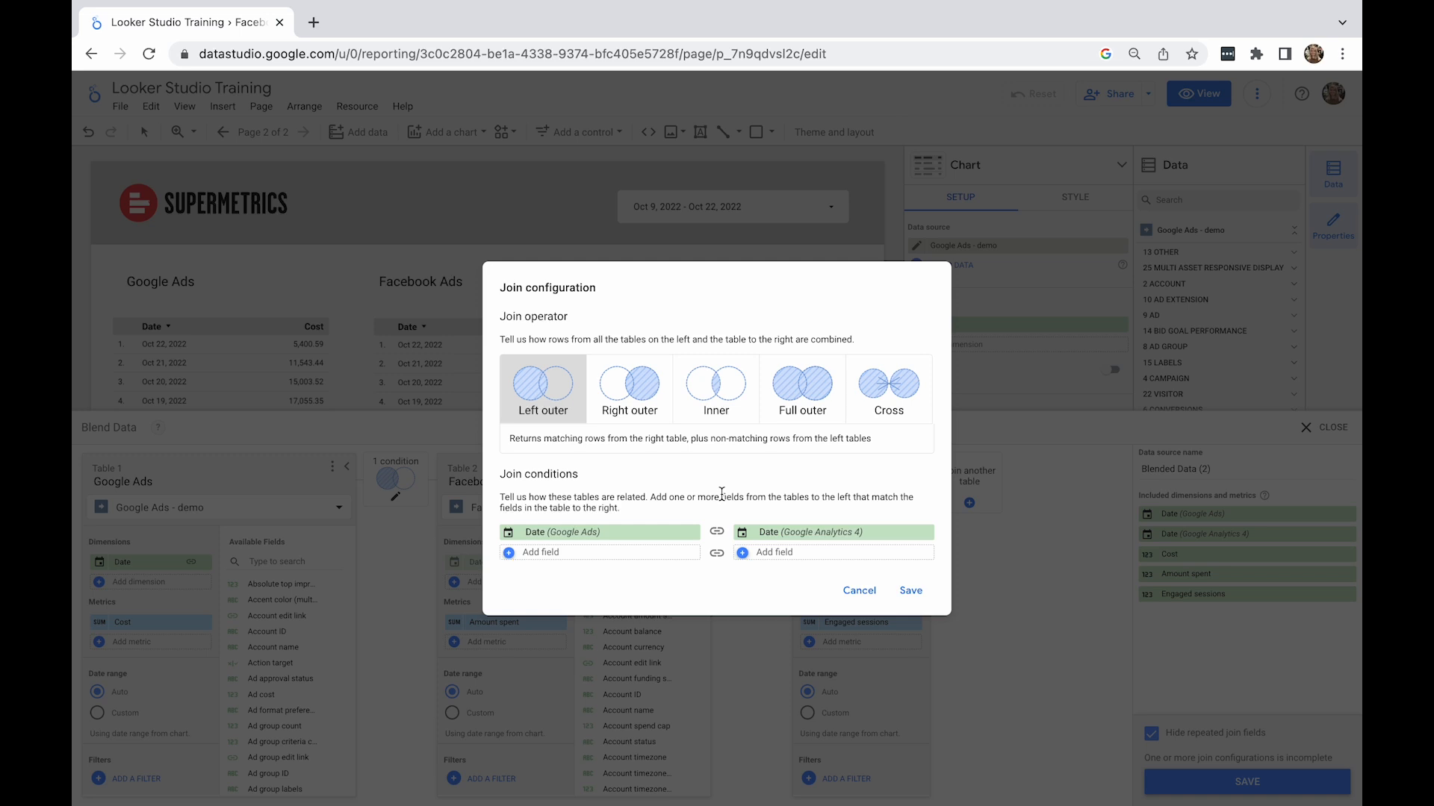
{"action": "left_click", "coordinate": [905, 591]}
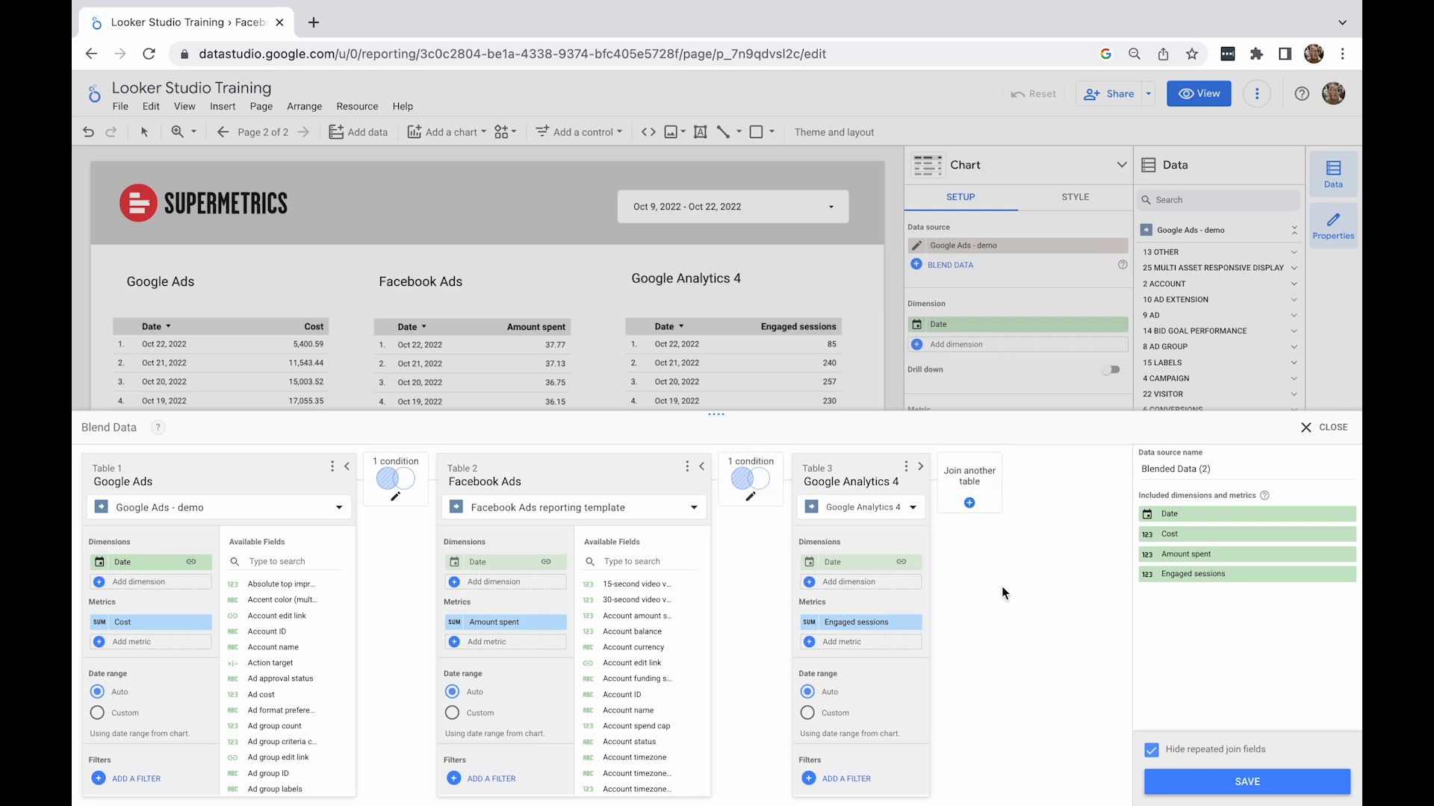
{"action": "left_click", "coordinate": [1189, 791]}
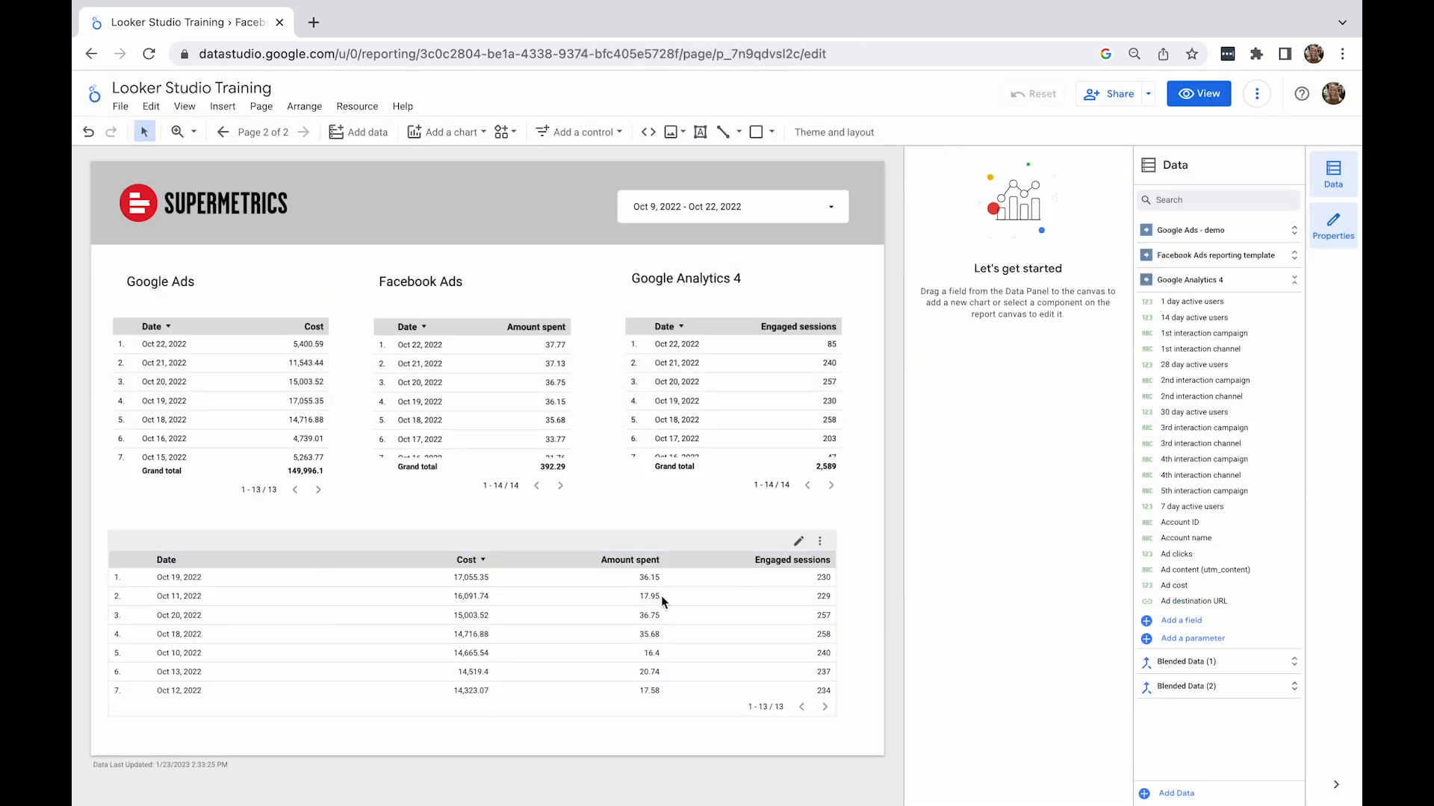
- Sort the blended table by Date instead of Cost
{"action": "left_click", "coordinate": [683, 593]}
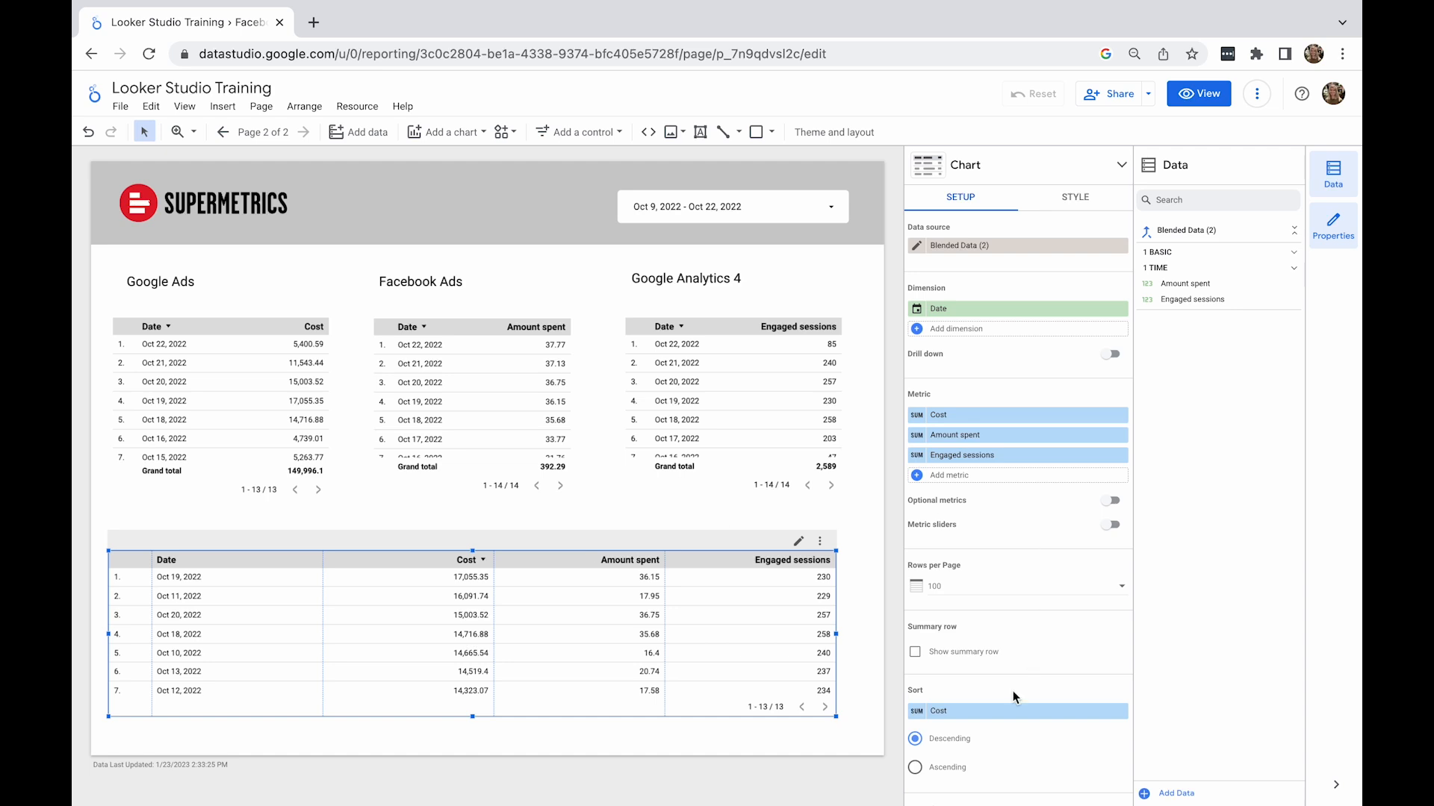
{"action": "left_click", "coordinate": [1006, 713]}
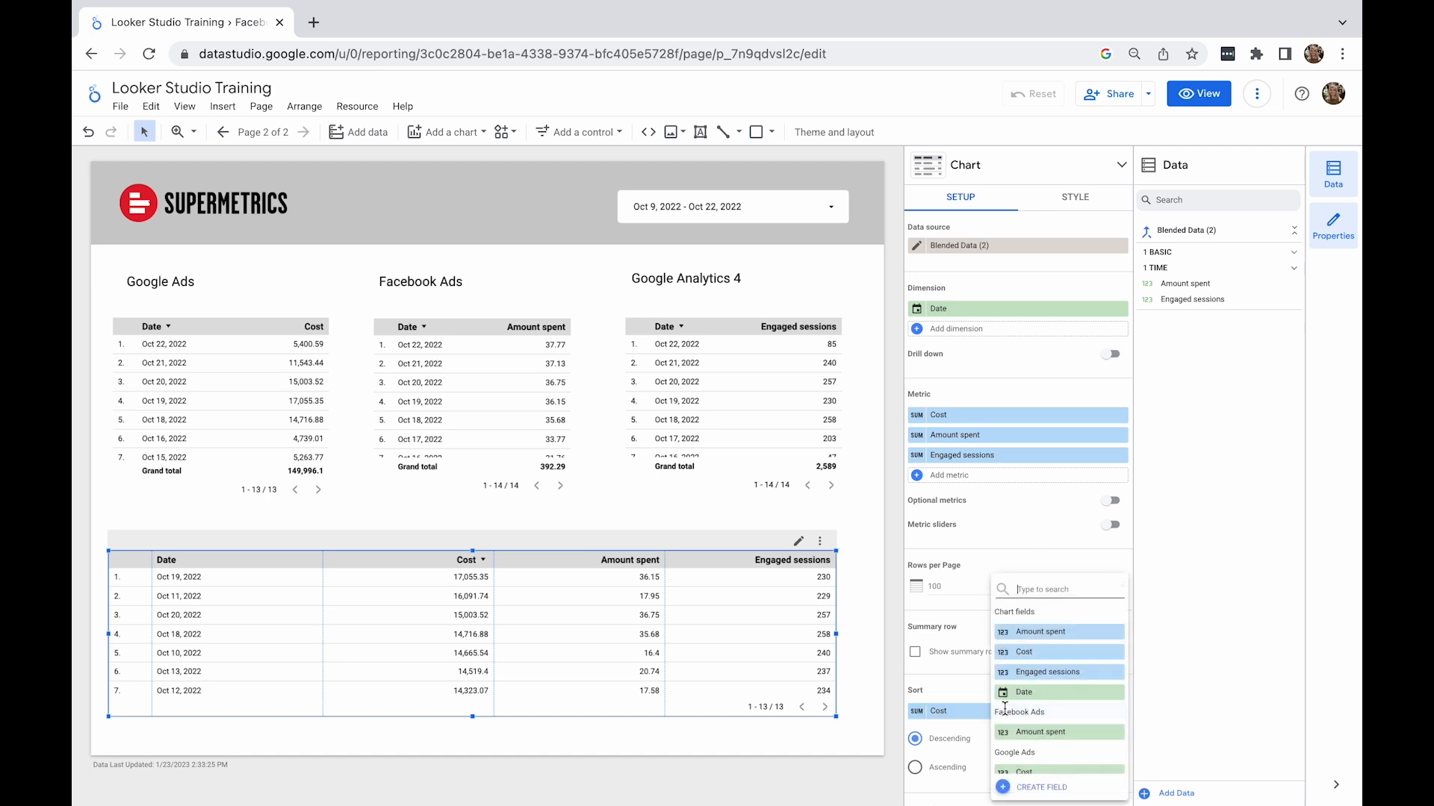
{"action": "type", "text": "date"}
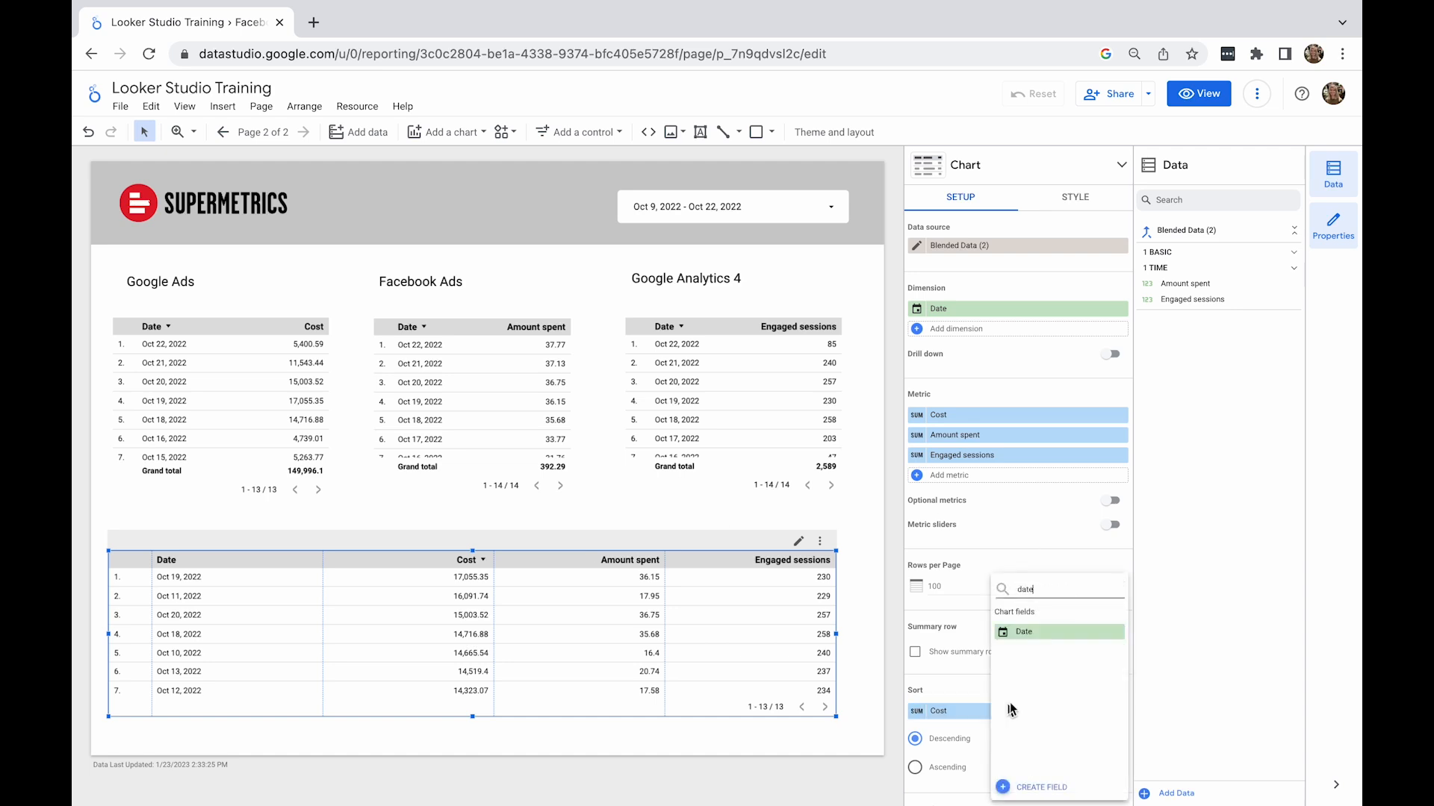
{"action": "left_click", "coordinate": [1056, 632]}
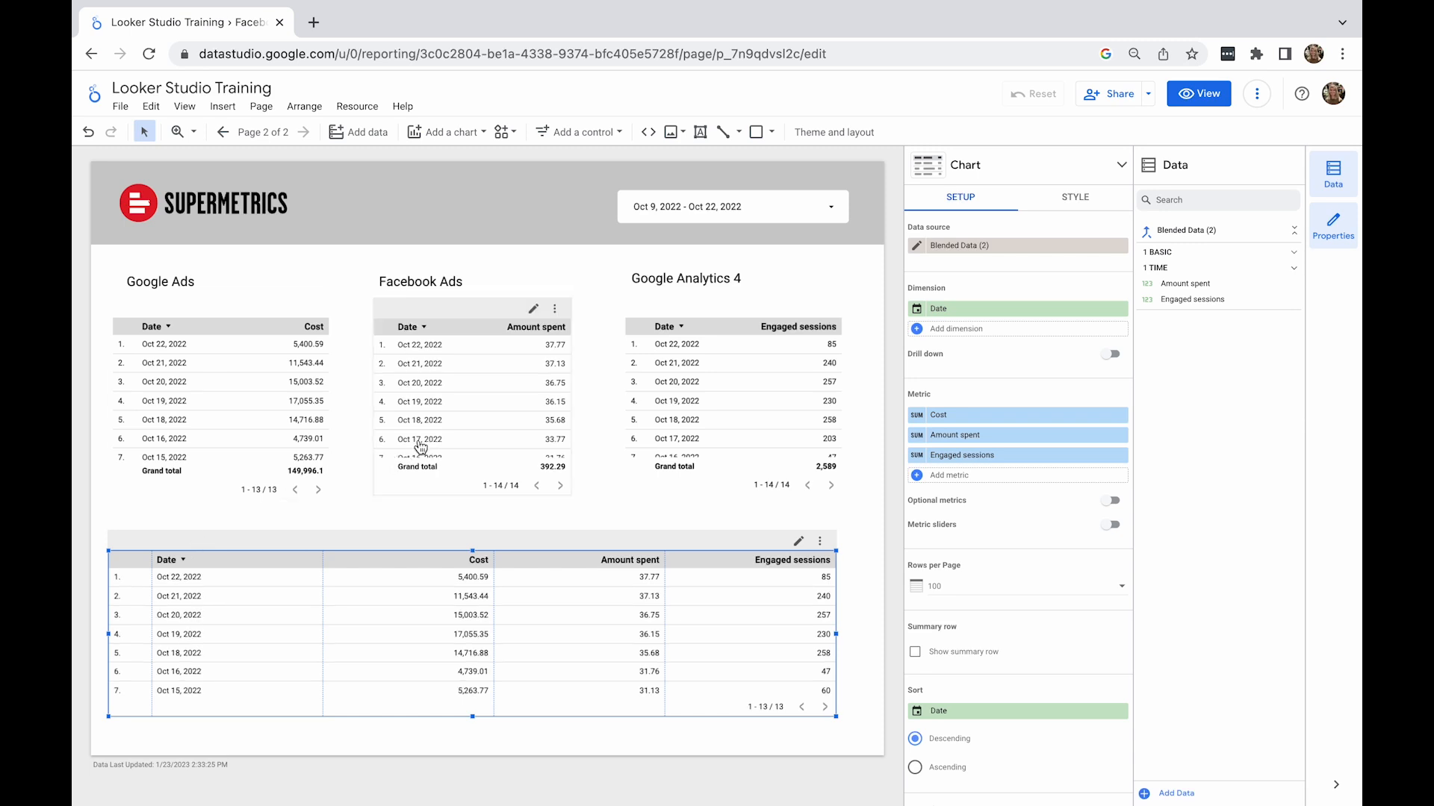
- Open the Blended Data (2) source to review its tables and join conditions
{"action": "left_click", "coordinate": [646, 517]}
{"action": "left_click", "coordinate": [917, 246]}
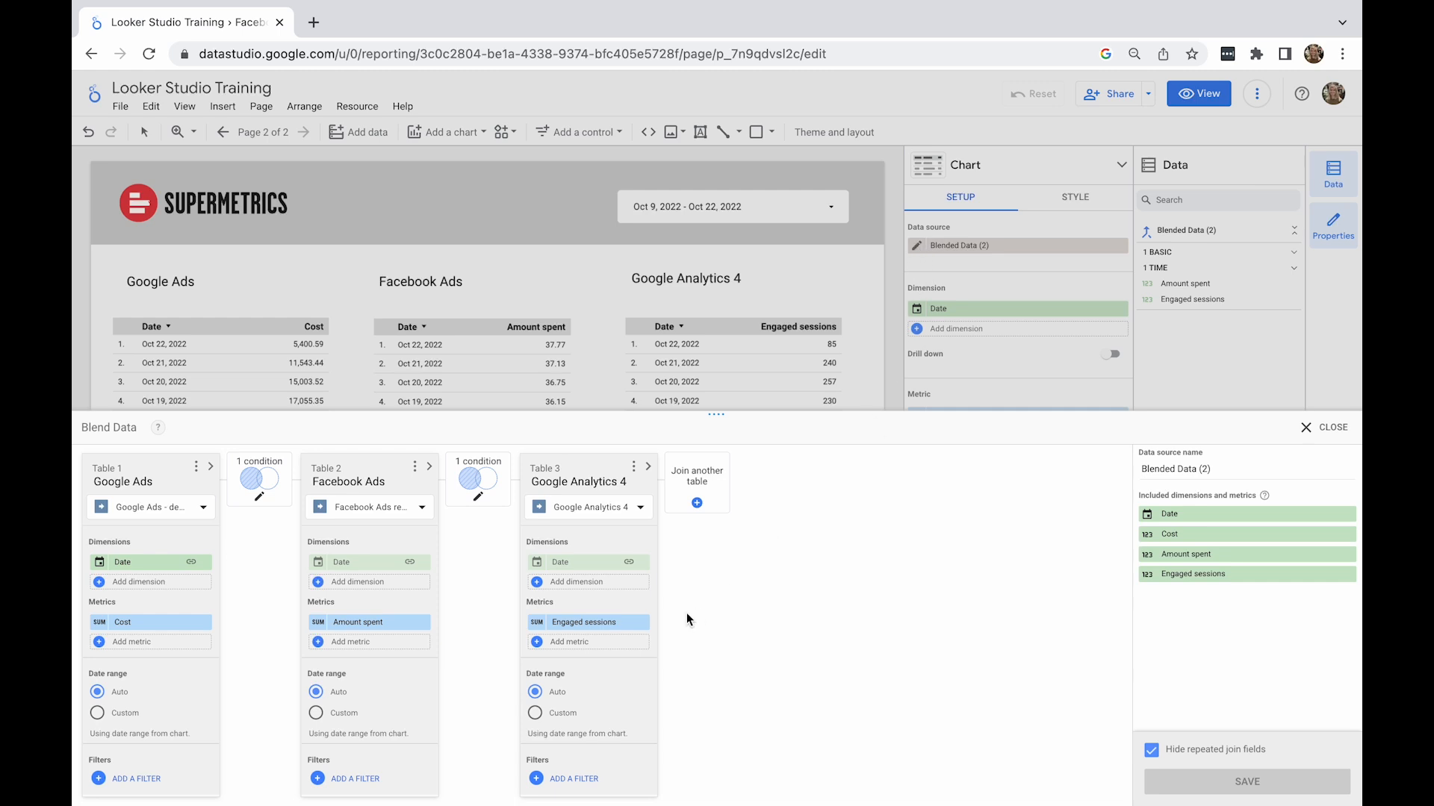
- Shift the Google Analytics 4 table ahead of Facebook Ads and Google Ads so it leads the blend's join order
{"action": "left_click", "coordinate": [634, 470]}
{"action": "left_click", "coordinate": [644, 496]}
{"action": "left_click", "coordinate": [414, 467]}
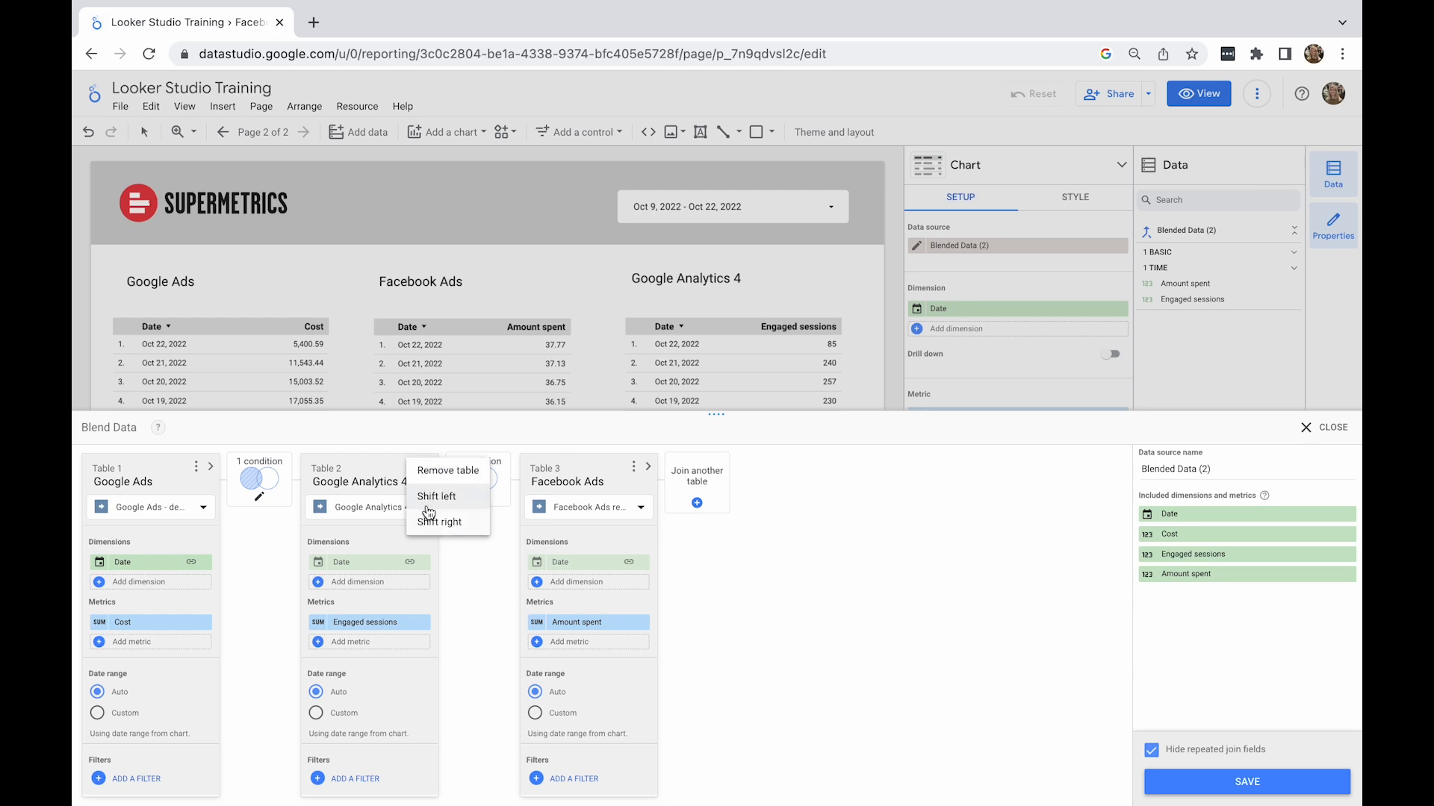
{"action": "left_click", "coordinate": [429, 497]}
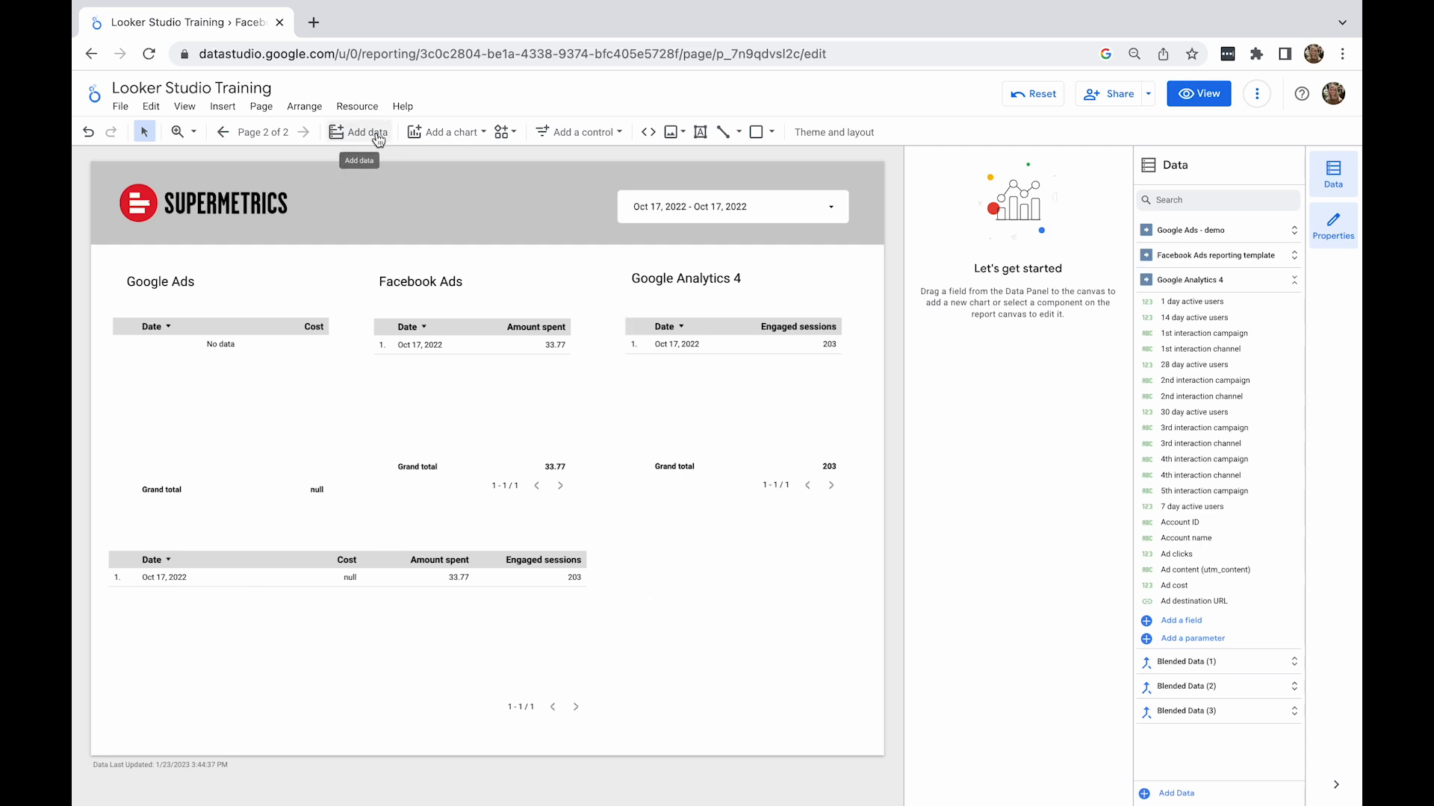
- Add a scorecard beside the blended table, using Blended Data (2) with Total cost as its metric
{"action": "left_click", "coordinate": [422, 133]}
{"action": "left_click", "coordinate": [429, 211]}
{"action": "left_click", "coordinate": [634, 551]}
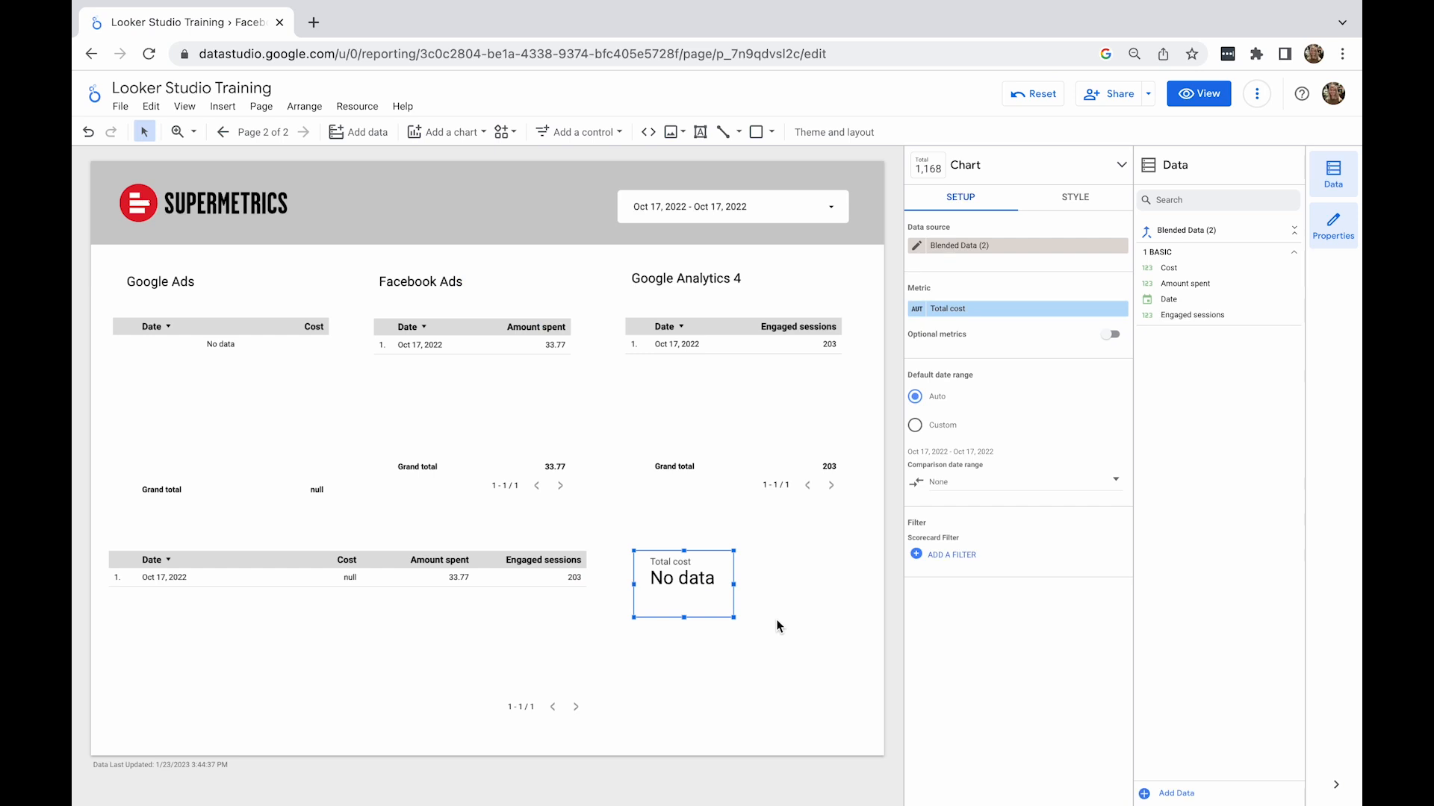
- Place a second scorecard directly below the Total cost scorecard
{"action": "left_click", "coordinate": [434, 133]}
{"action": "left_click", "coordinate": [429, 211]}
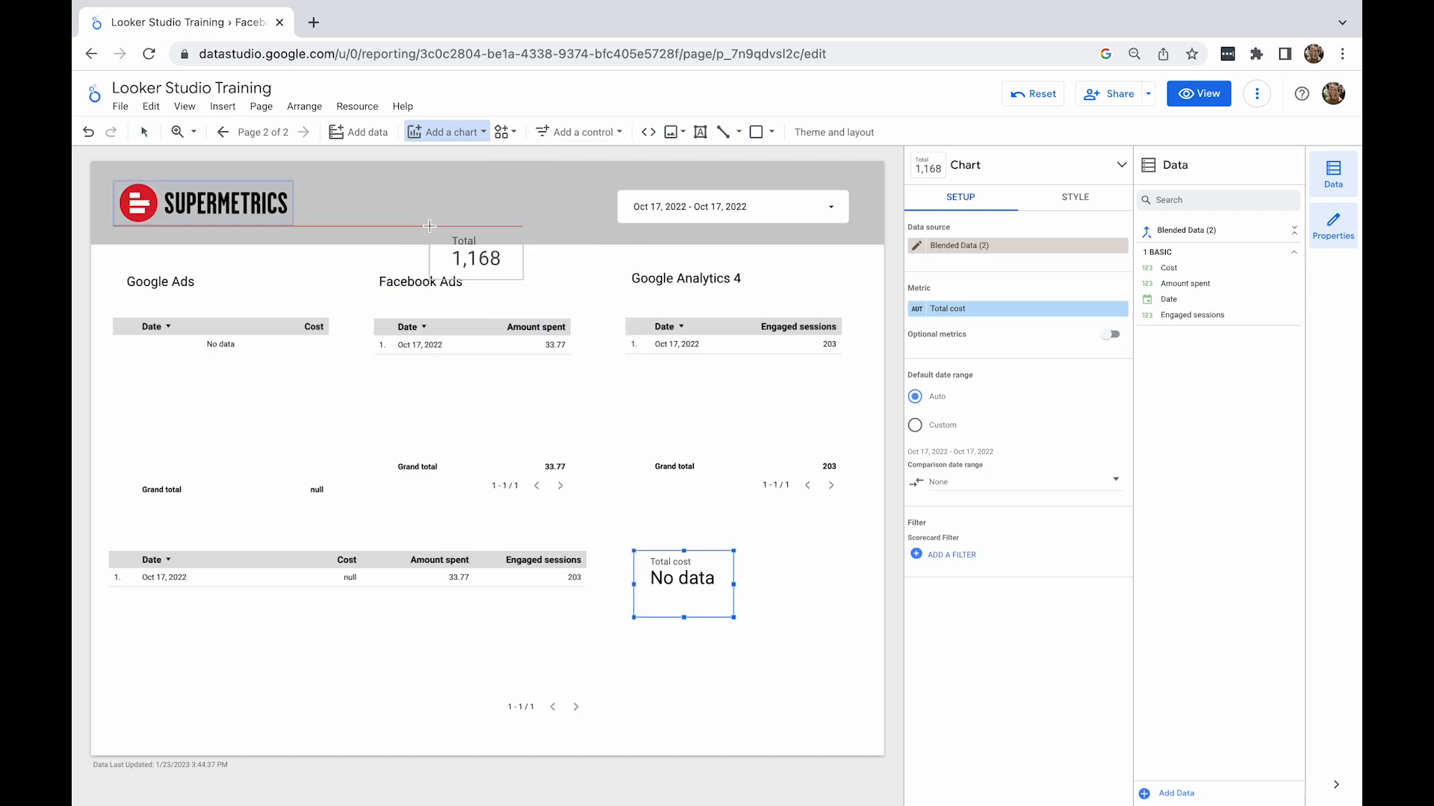
{"action": "left_click_drag", "start_coordinate": [639, 646], "coordinate": [738, 685]}
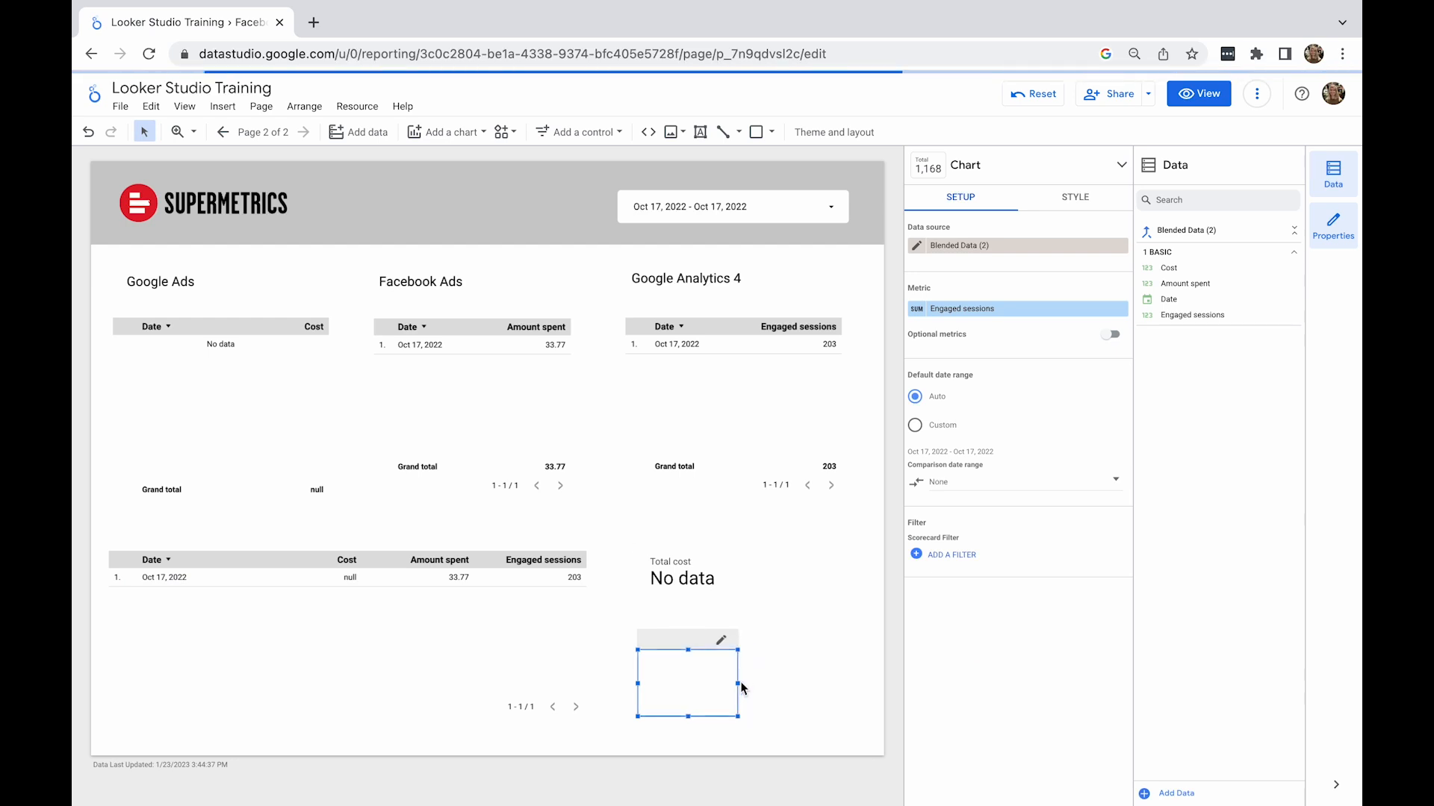
- Create the calculated metric "Total cost with coalesce" on the lower scorecard with the formula (SUM(COALESCE(Amount spent,0))+SUM(COALESCE(Cost,0))) and apply it
{"action": "left_click", "coordinate": [921, 313]}
{"action": "left_click", "coordinate": [954, 283]}
{"action": "left_click", "coordinate": [1098, 309]}
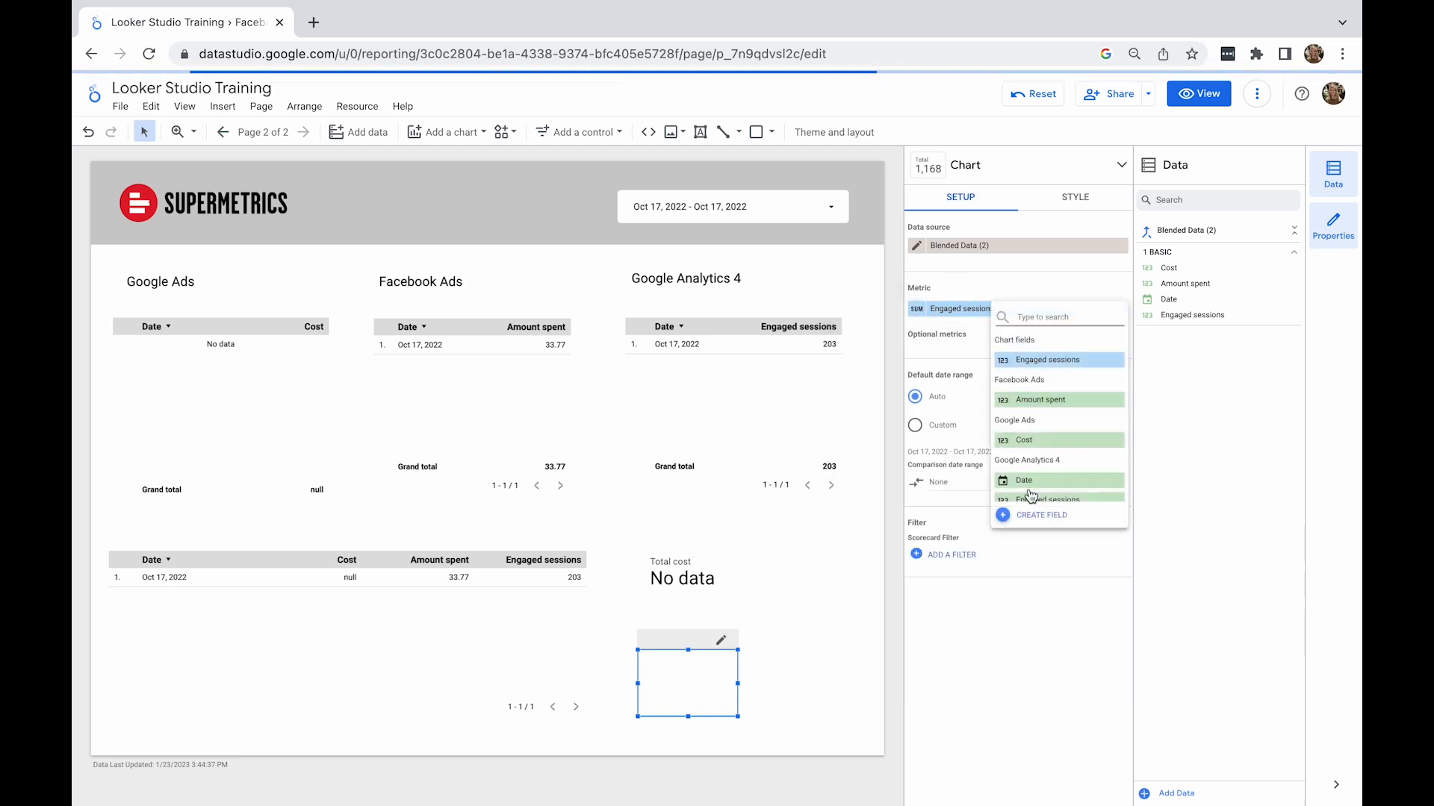
{"action": "left_click", "coordinate": [1005, 514]}
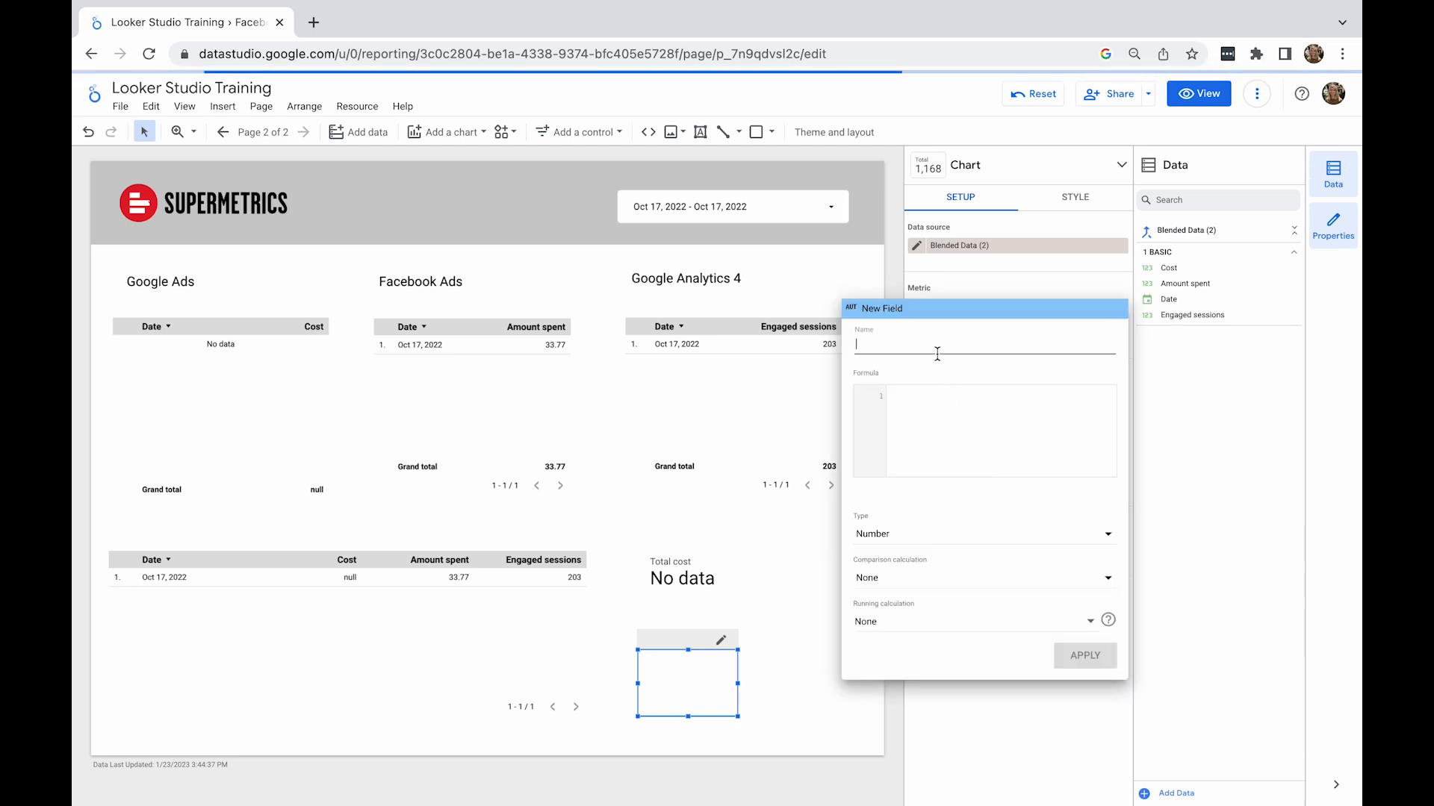
{"action": "type", "text": "Total cost with"}
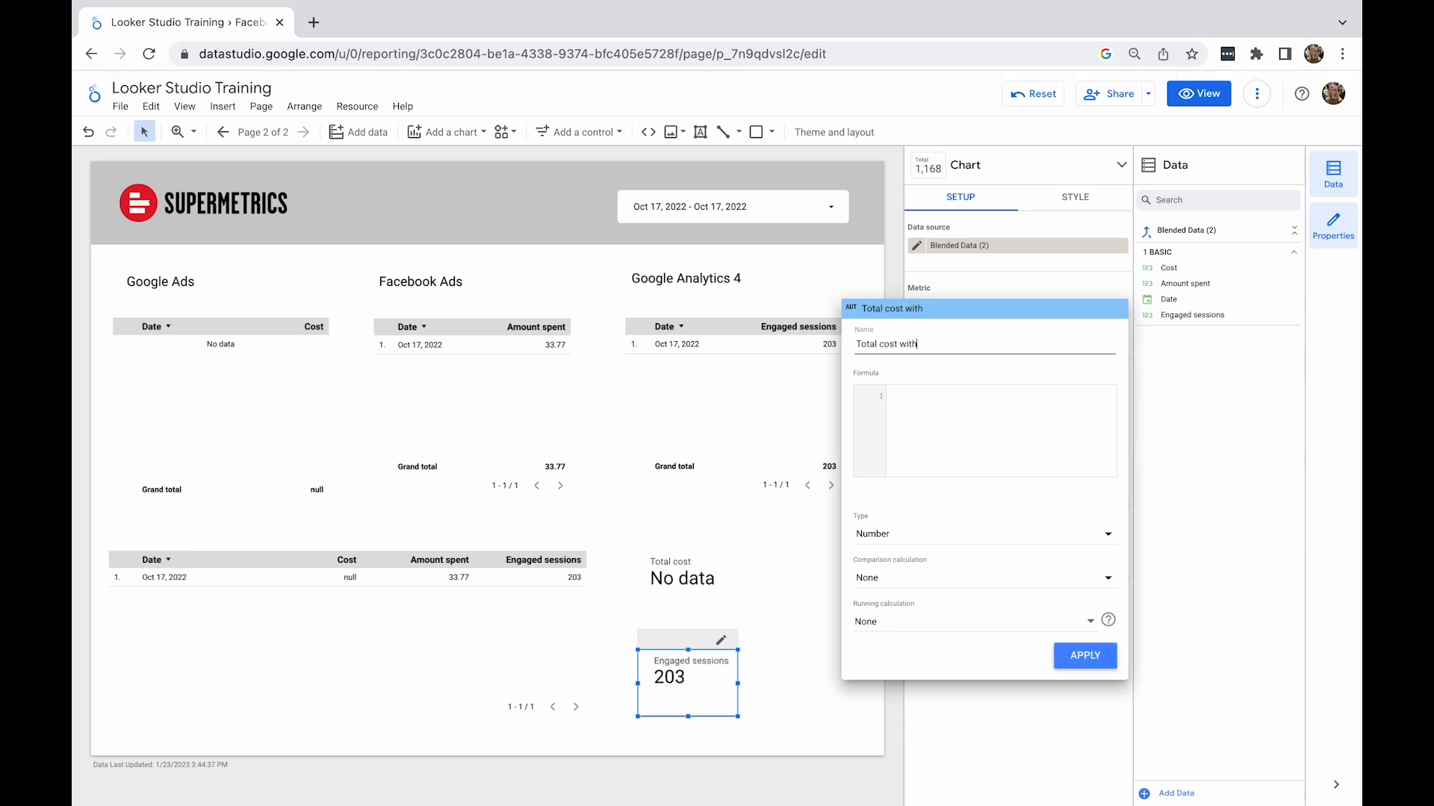
{"action": "type", "text": " coalesce"}
{"action": "left_click", "coordinate": [949, 403]}
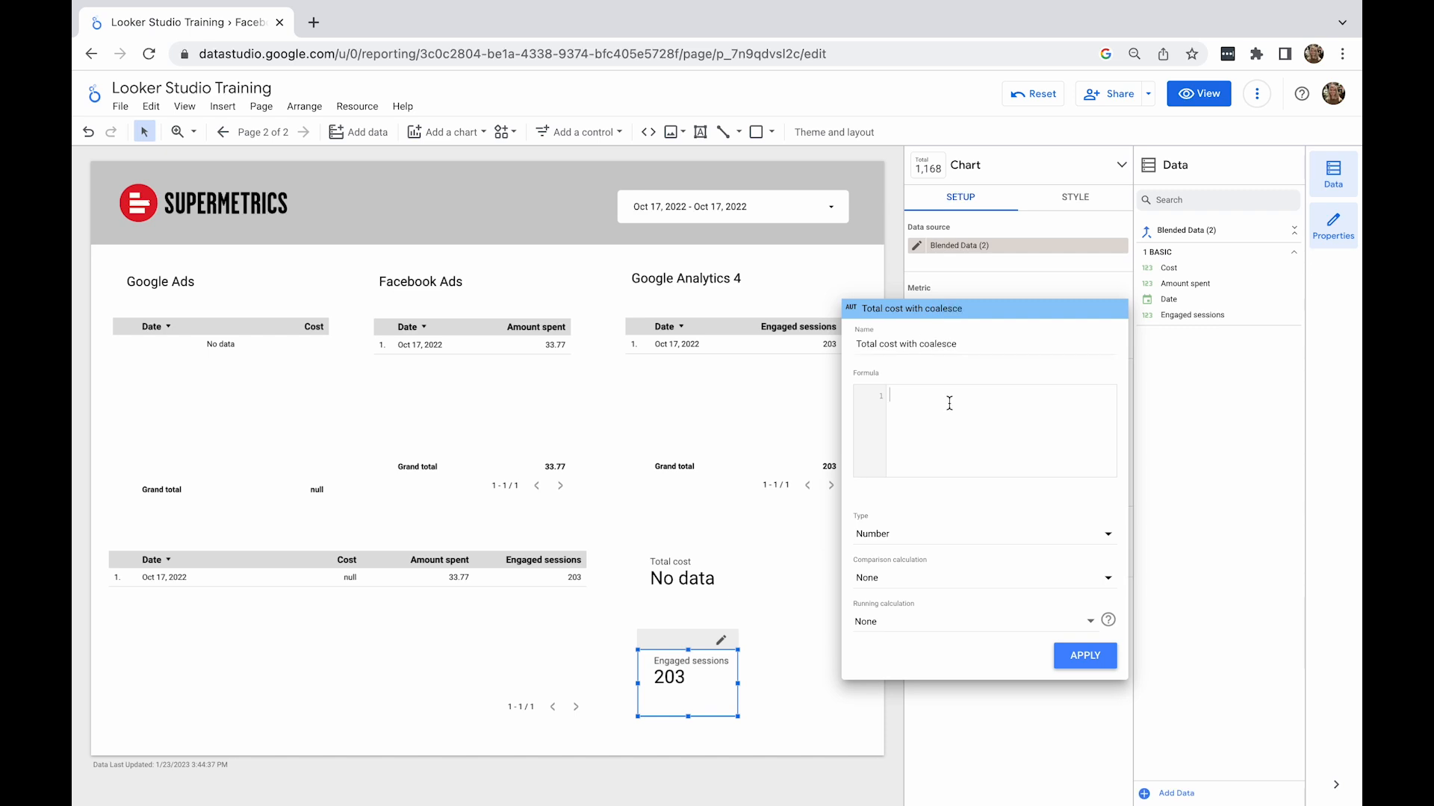
{"action": "type", "text": "(SUM(COALESCE(Amount spent,0)) +SUM(COALESCE(Cost,0)))"}
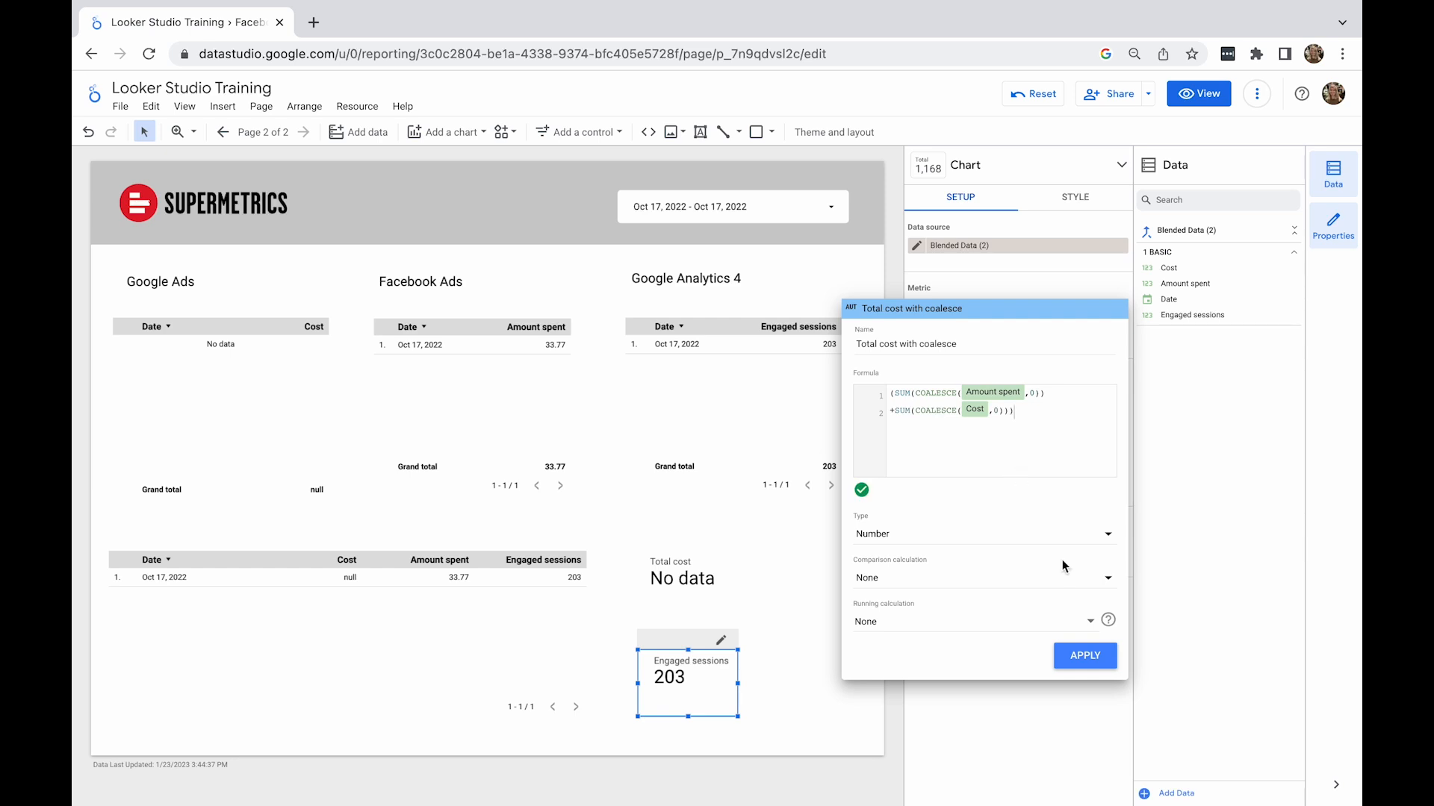
{"action": "left_click", "coordinate": [1088, 657]}
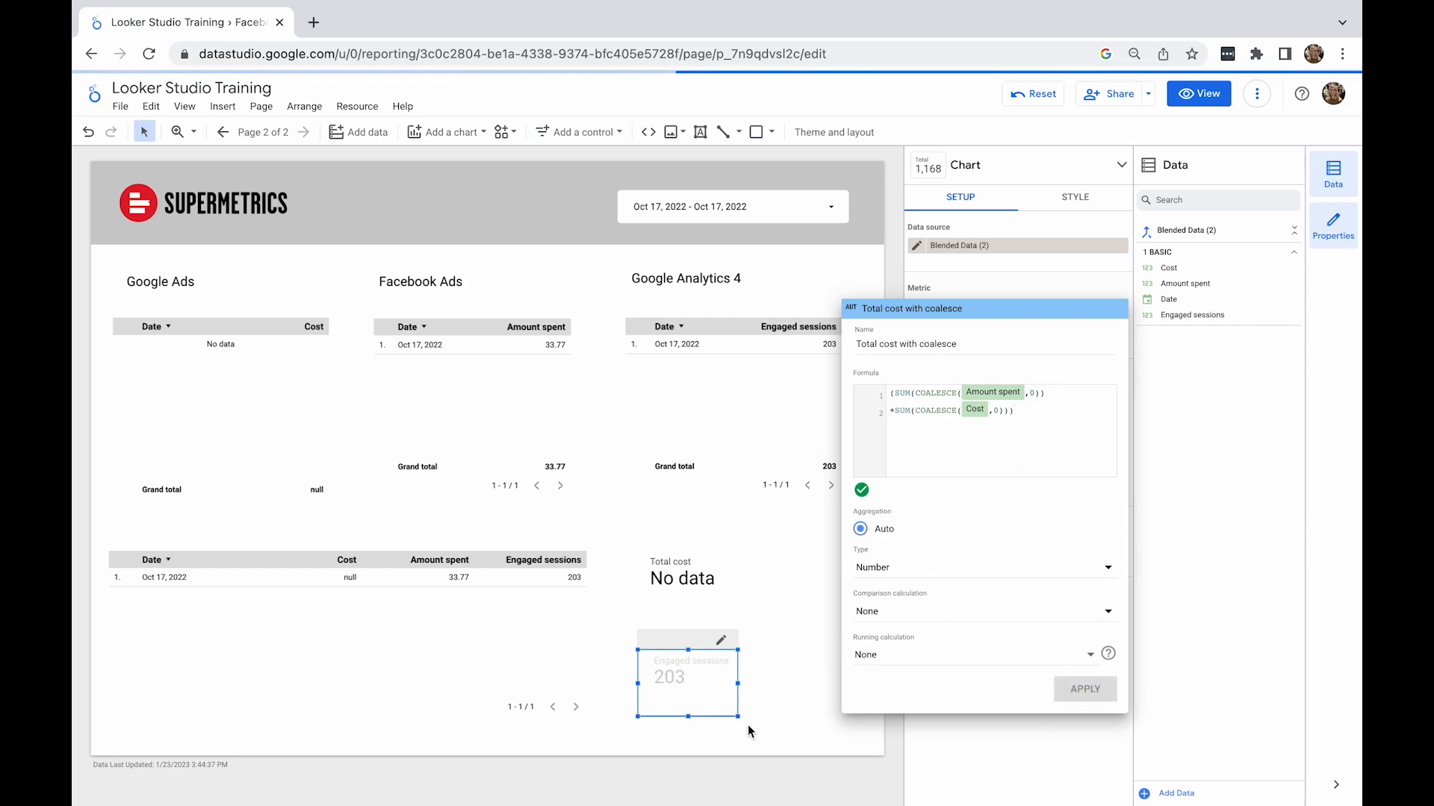